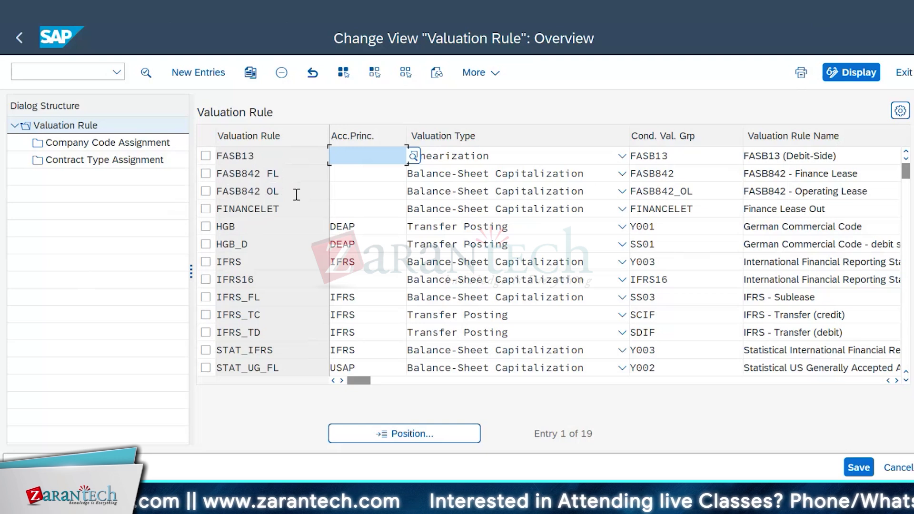
Compare the FASB842 finance and operating lease rules with the IFRS rules in the valuation rule overview.
click(250, 174)
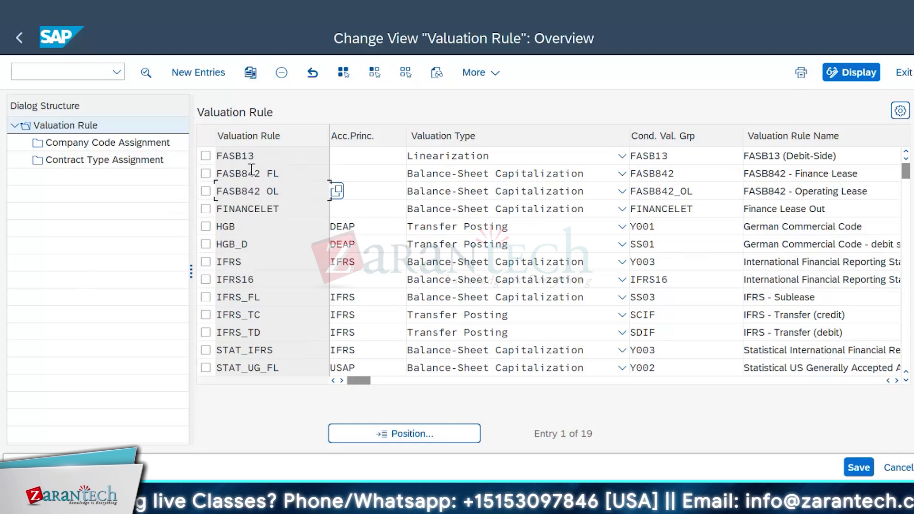
click(305, 176)
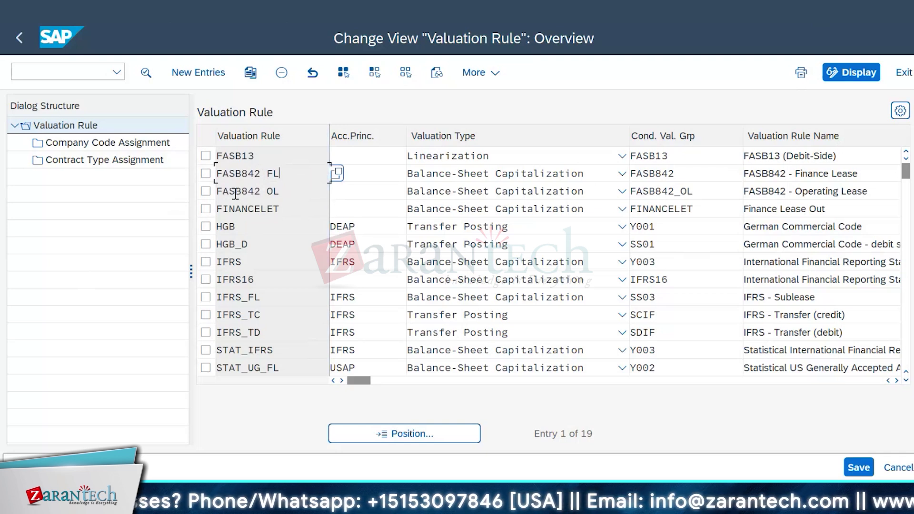
click(292, 190)
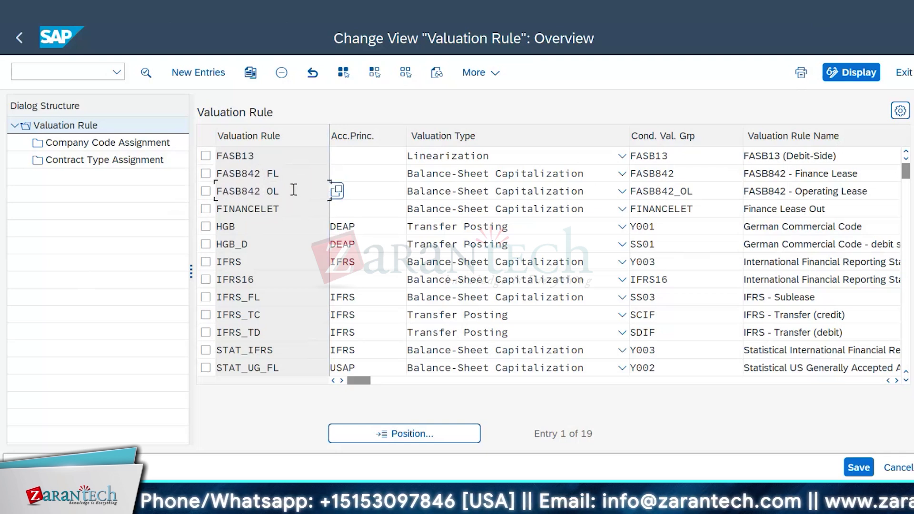
click(242, 280)
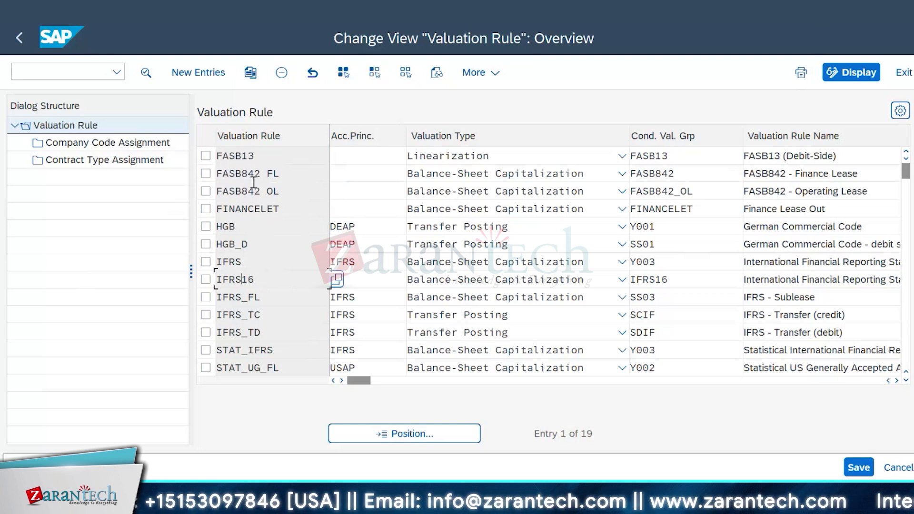
click(261, 261)
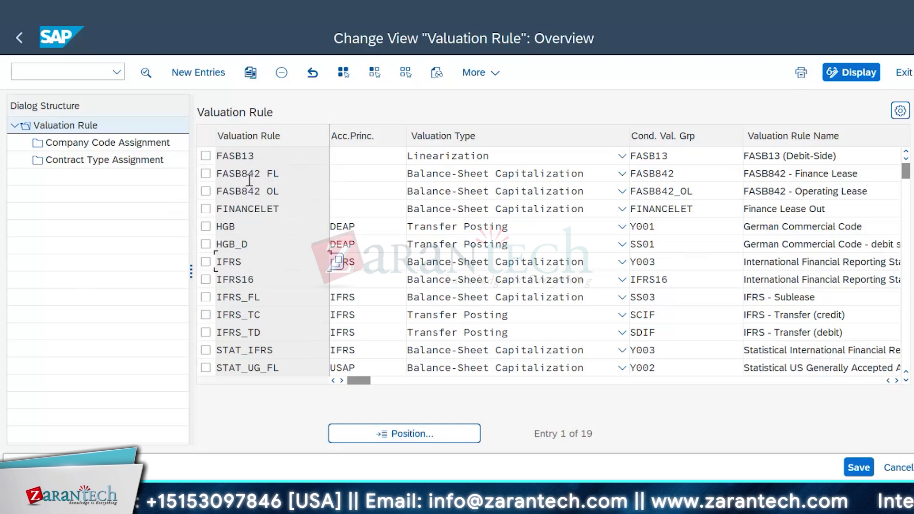
click(231, 177)
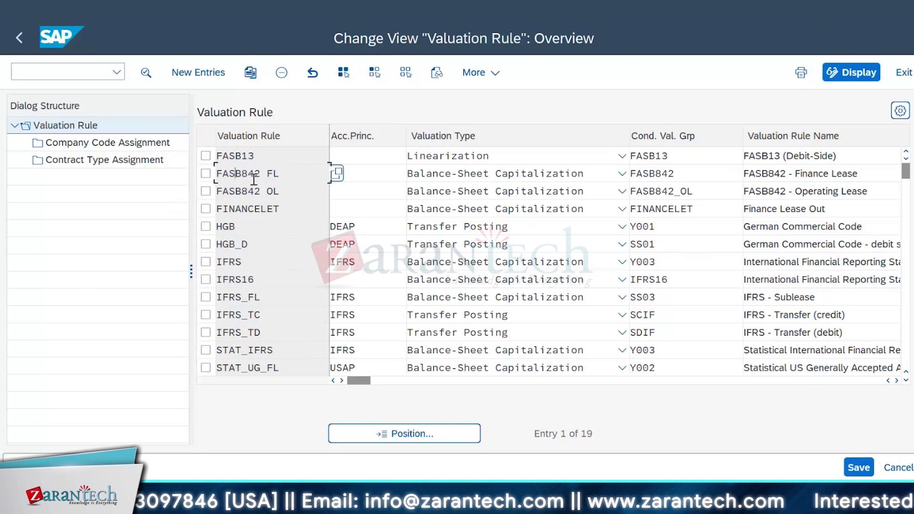
click(251, 261)
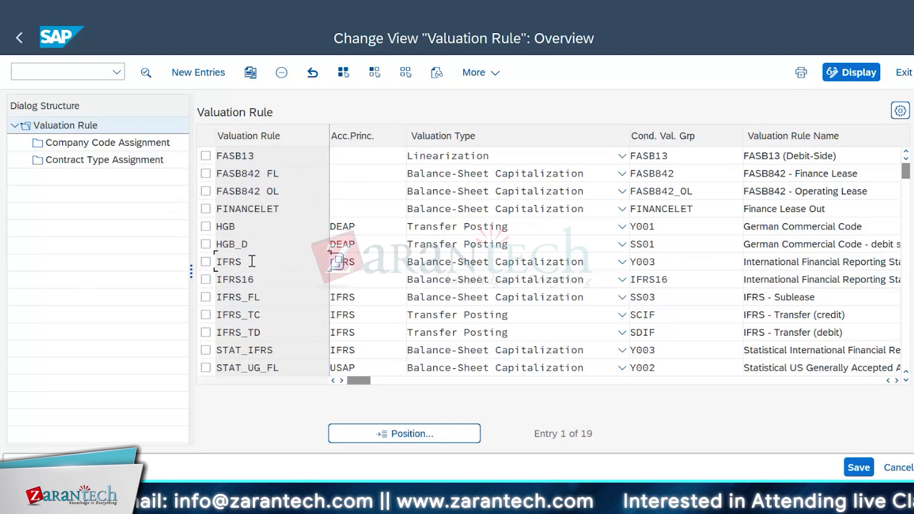
Open the details of the FASB842 FL valuation rule.
double_click(238, 174)
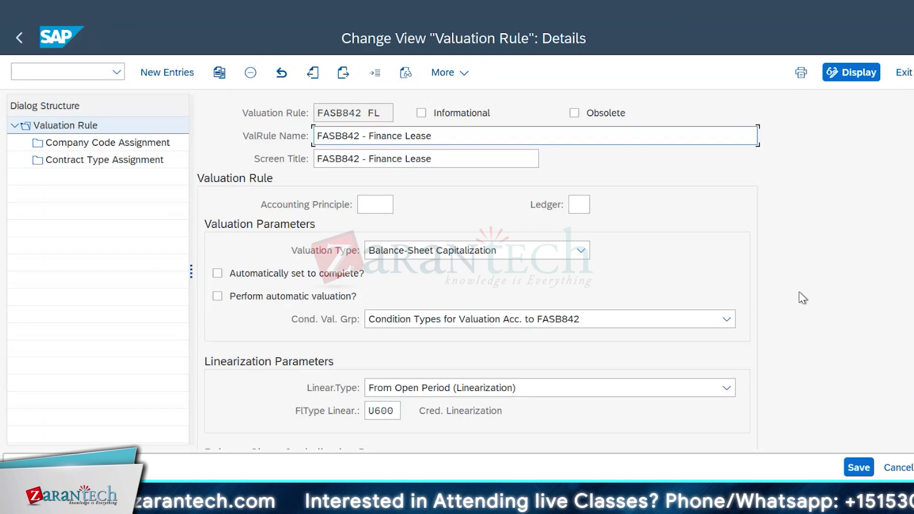
scroll(799, 291, down, 1)
scroll(799, 291, up, 1)
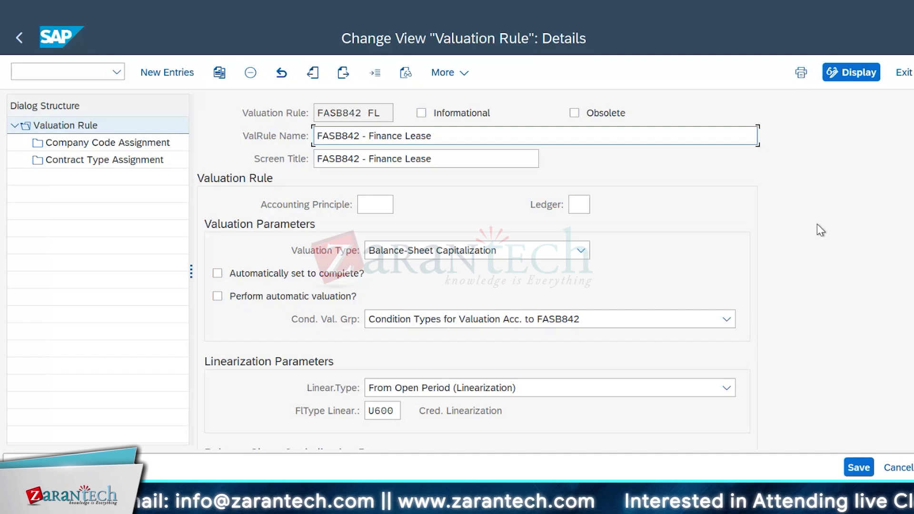
Examine the accounting principle and ledger assignment fields of the FASB842 FL valuation rule.
click(372, 207)
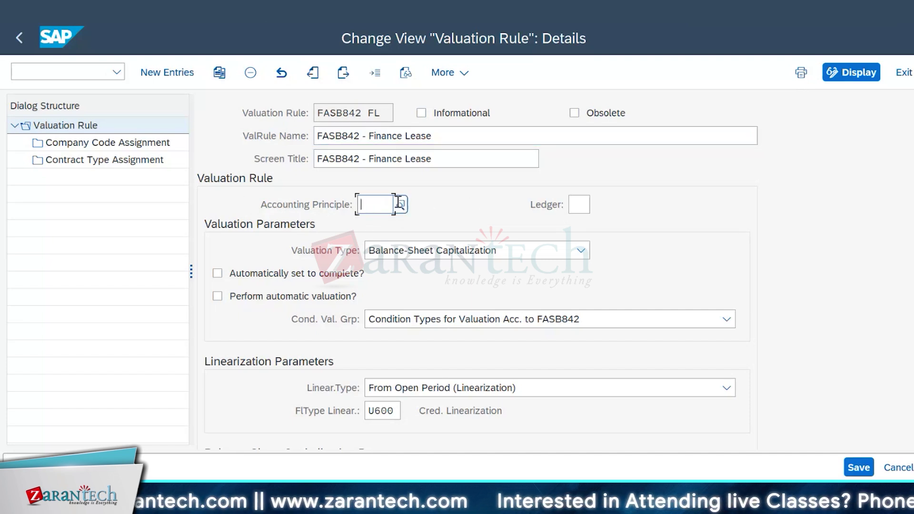
click(581, 205)
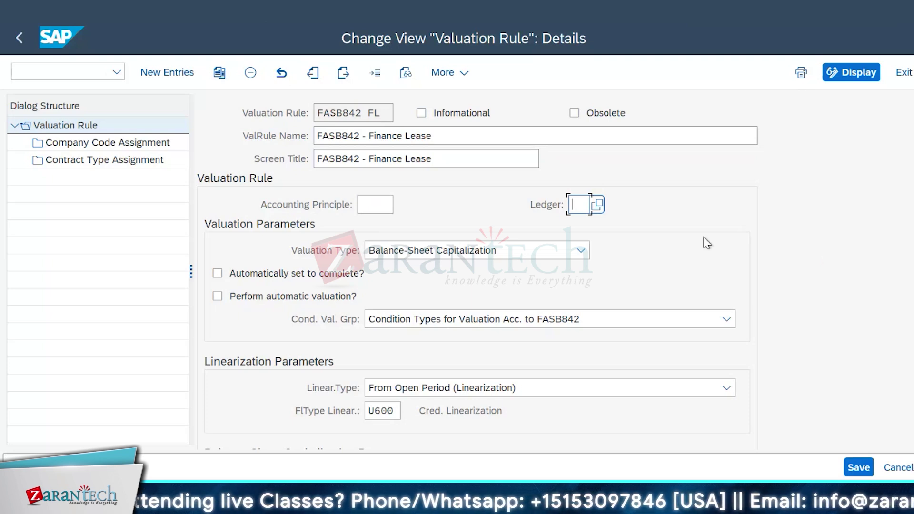
click(394, 205)
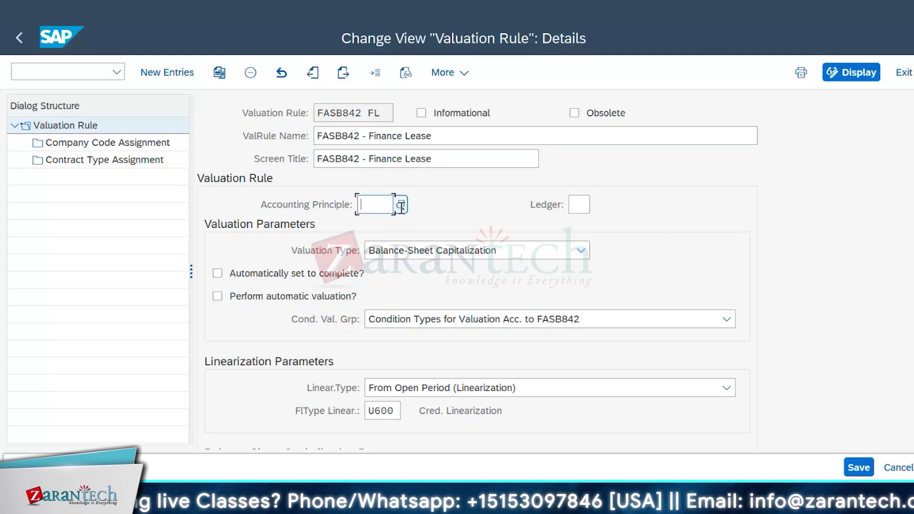
click(579, 203)
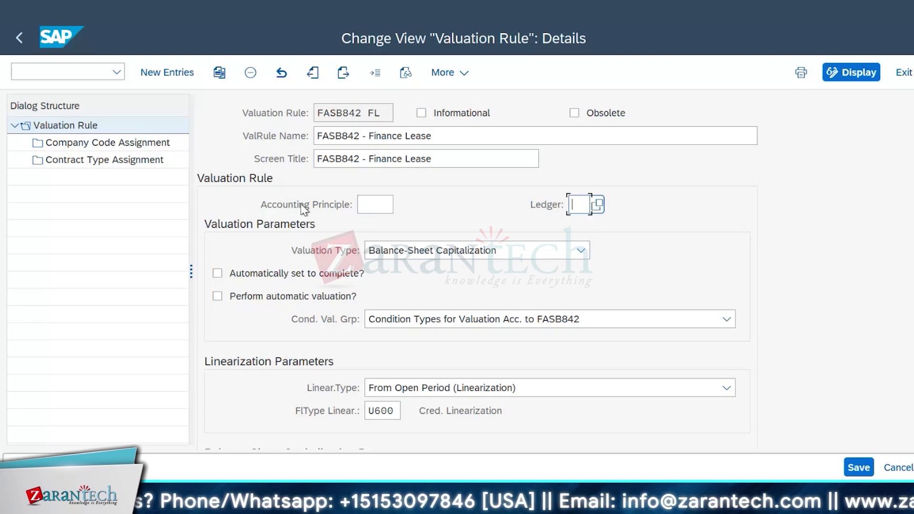
click(368, 206)
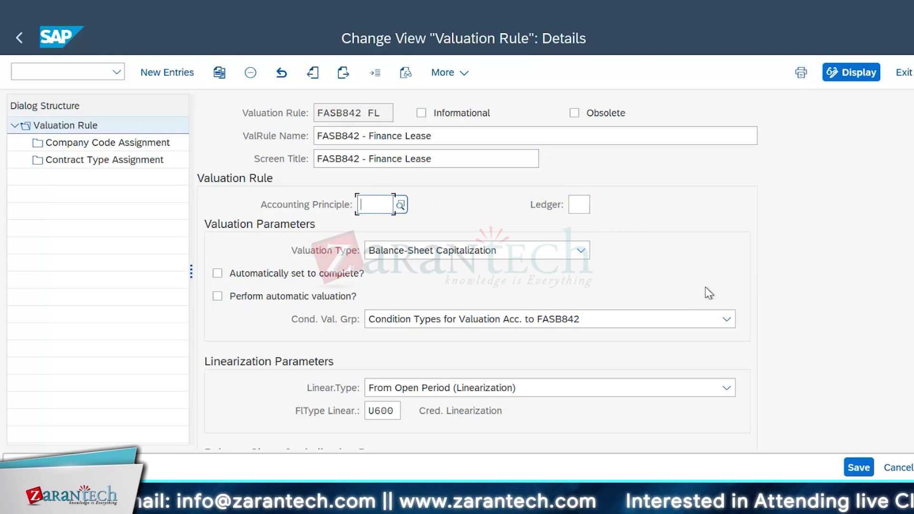
Review the complete FASB842 FL rule details, from the valuation parameters through linearization to the balance-sheet capitalization flow types.
scroll(707, 291, down, 1)
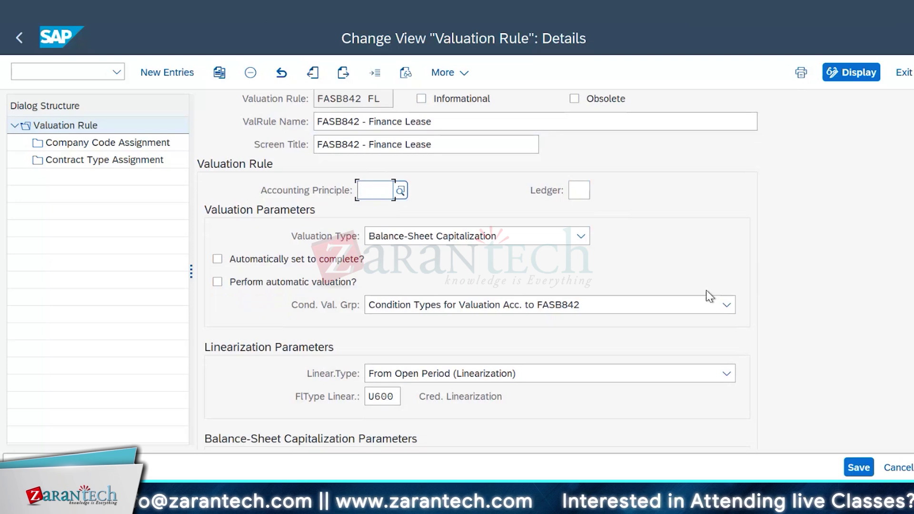
scroll(673, 302, down, 2)
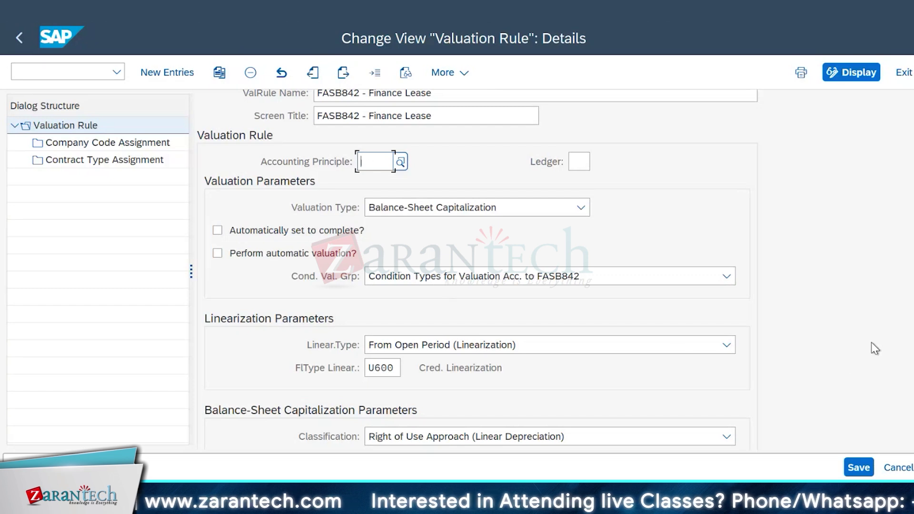
scroll(843, 332, up, 2)
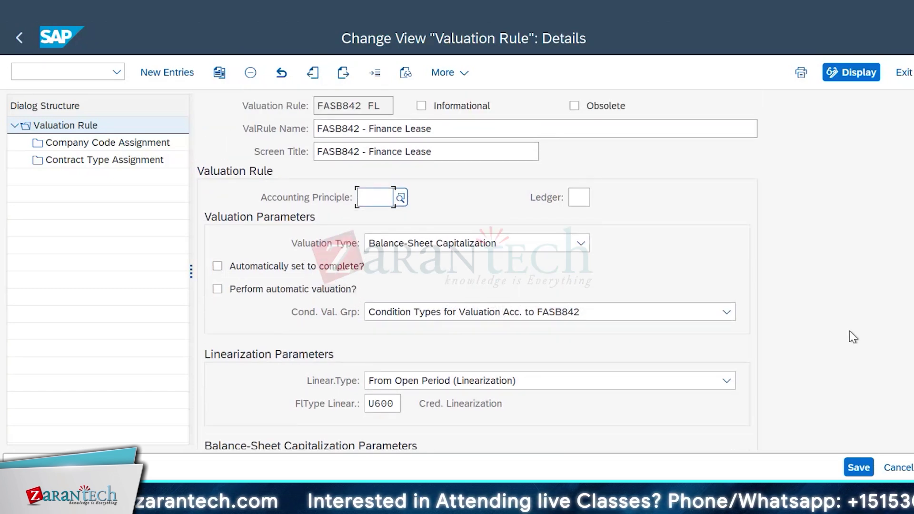
scroll(850, 332, up, 1)
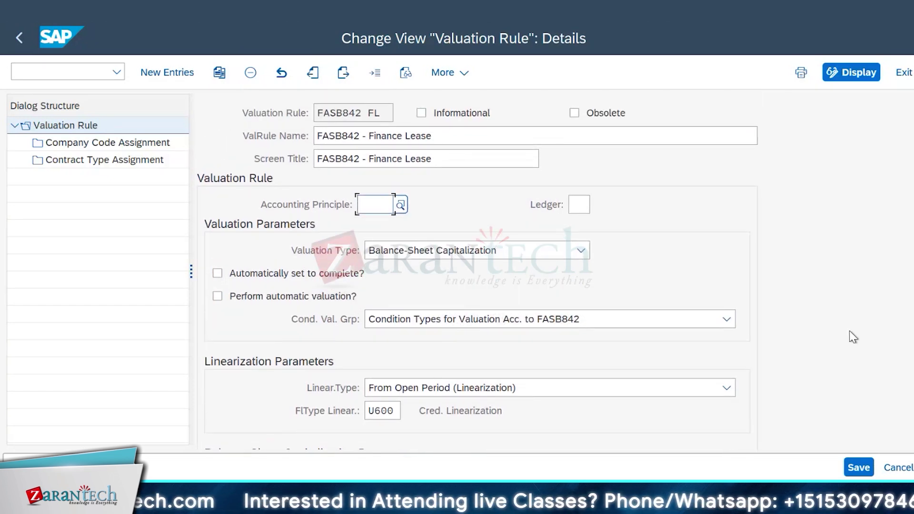
scroll(853, 337, down, 1)
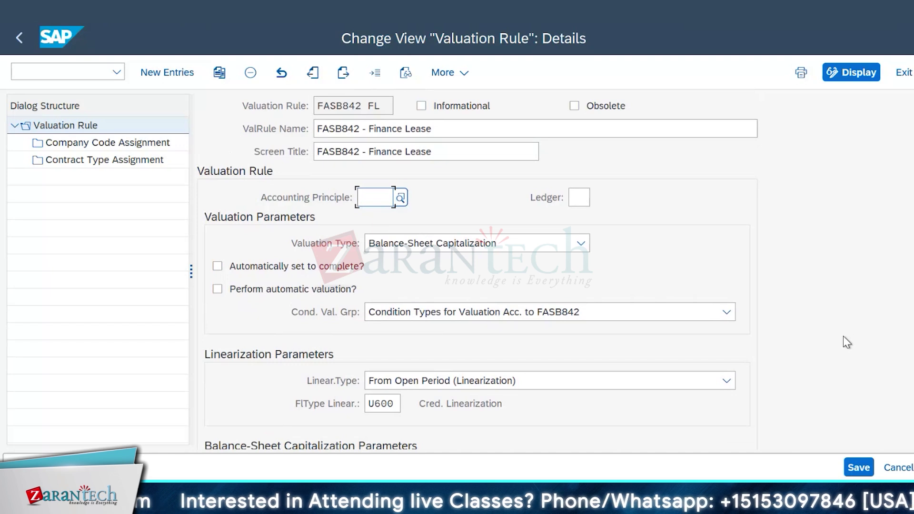
scroll(846, 341, up, 1)
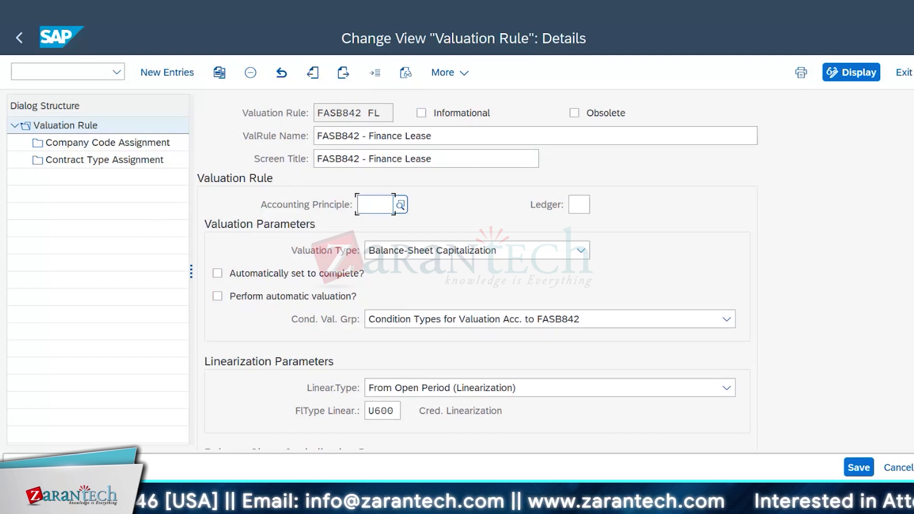
scroll(220, 141, down, 2)
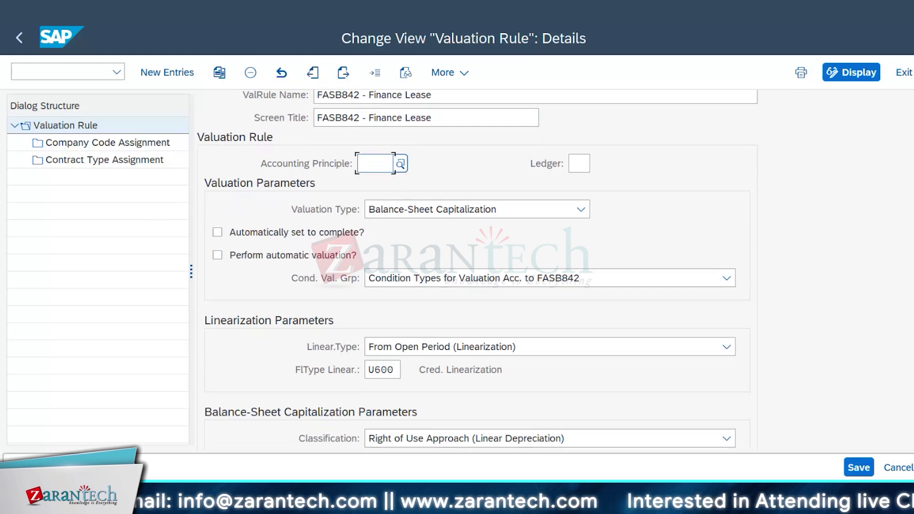
scroll(476, 267, down, 5)
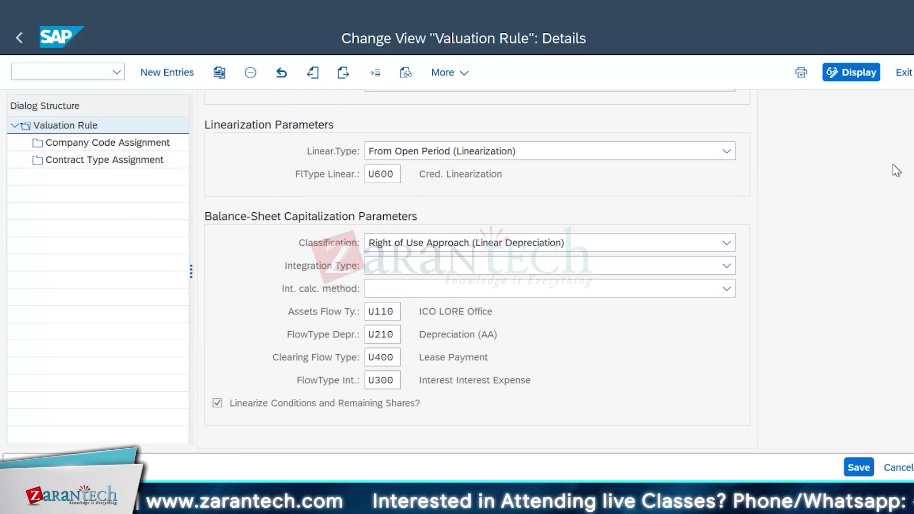
scroll(788, 269, up, 5)
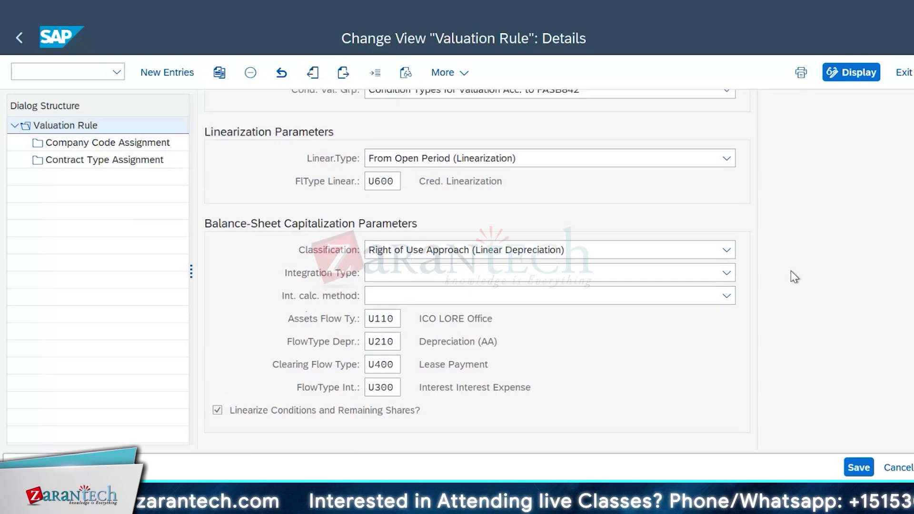
scroll(791, 271, up, 2)
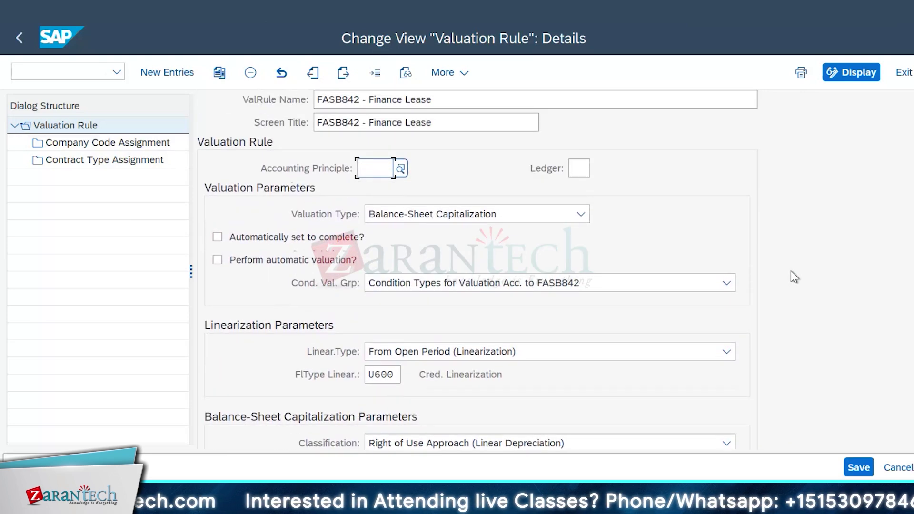
scroll(791, 271, up, 1)
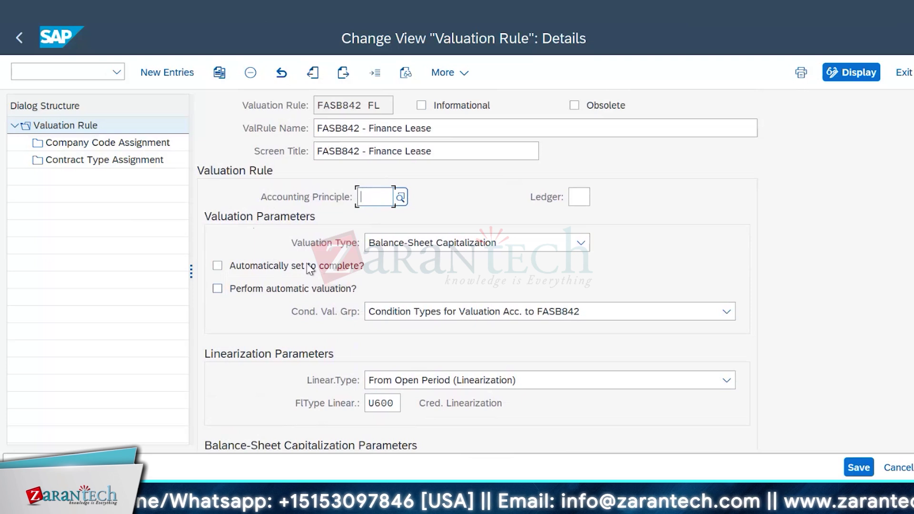
Examine the available valuation type options for the FASB842 FL rule without changing the selection.
click(581, 243)
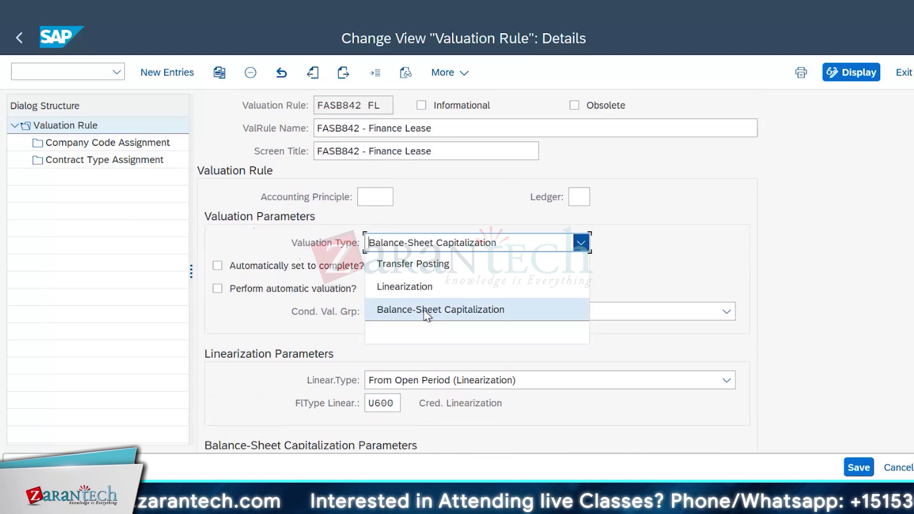
click(809, 307)
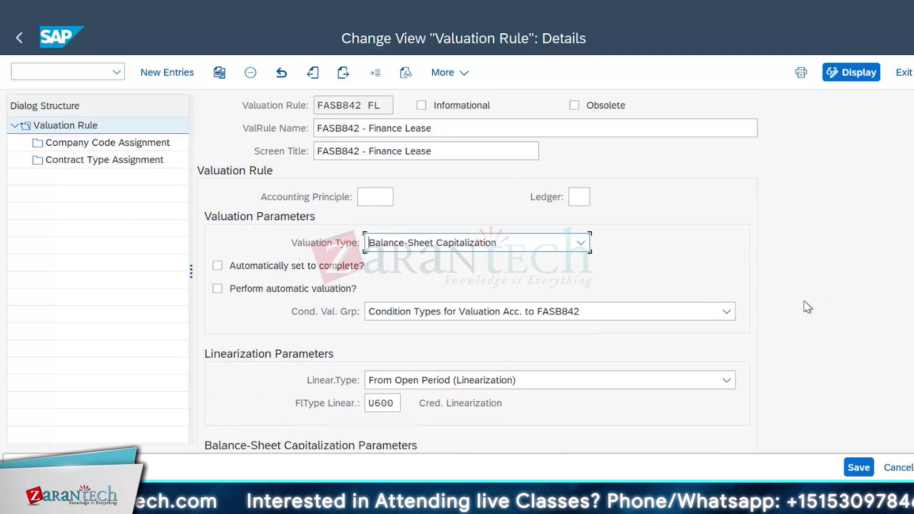
click(579, 244)
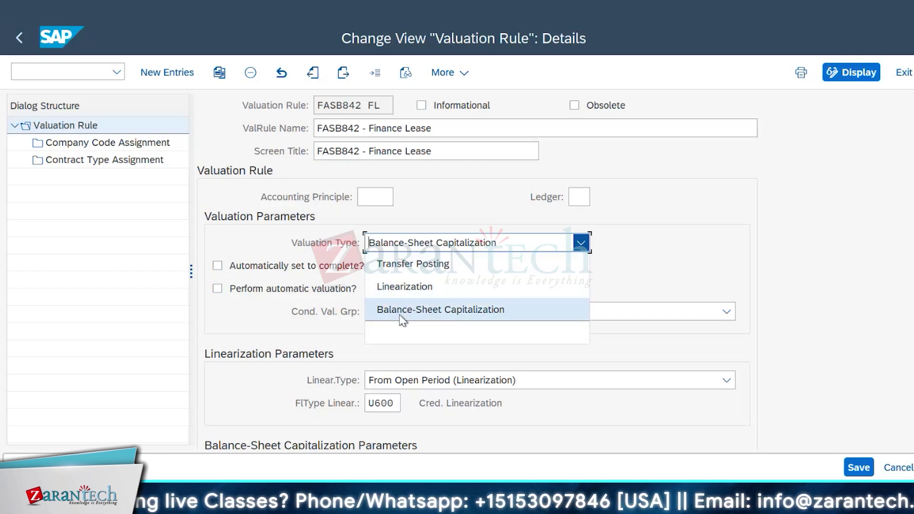
click(833, 257)
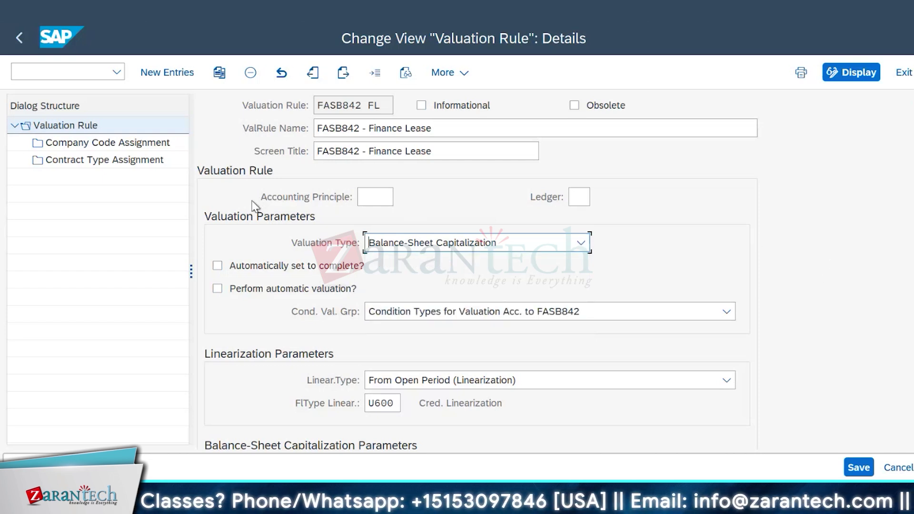
scroll(283, 300, down, 1)
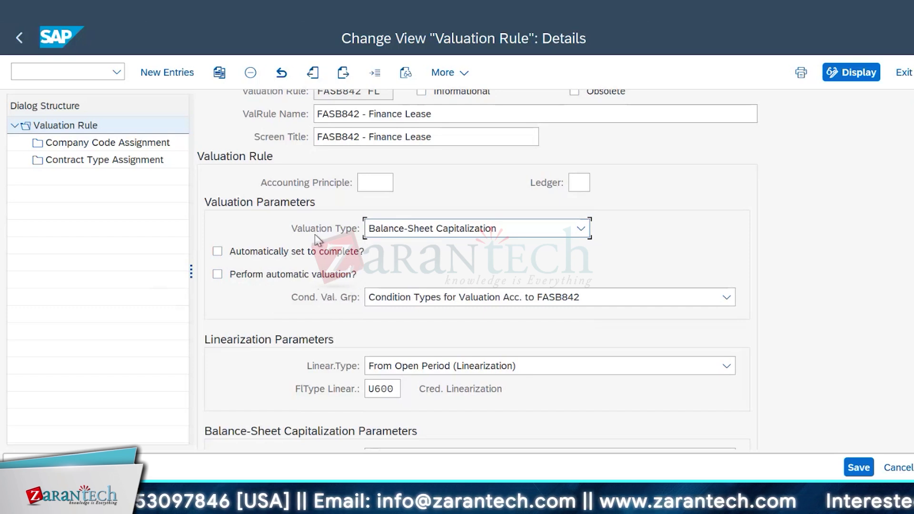
click(580, 229)
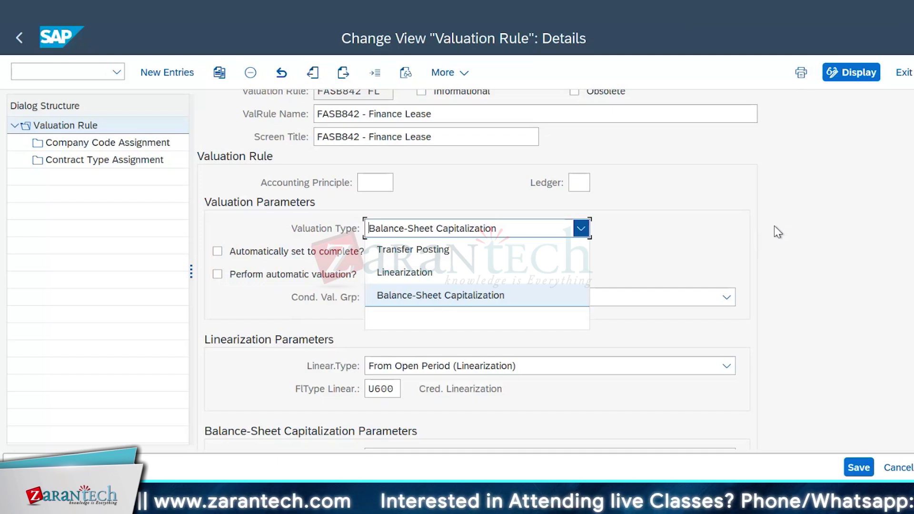
click(796, 264)
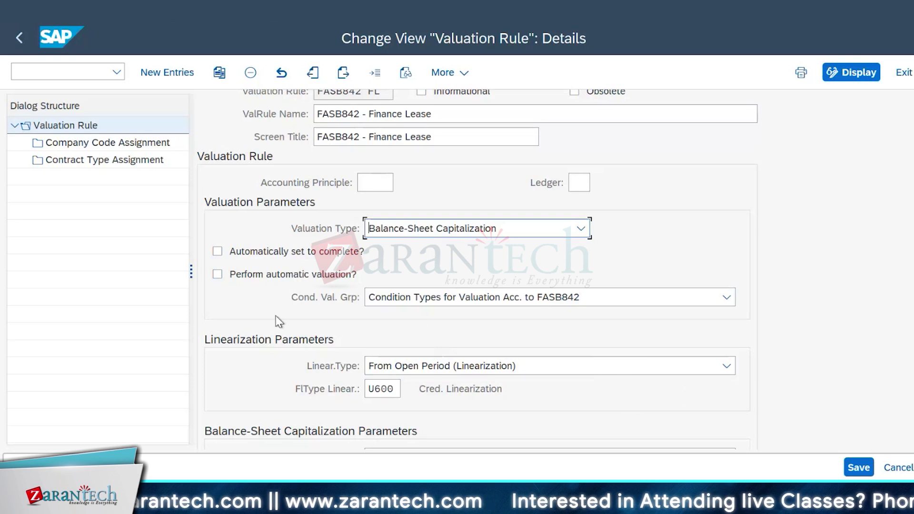
Examine the available condition valuation group options for the FASB842 FL rule without changing the selection.
scroll(265, 325, down, 1)
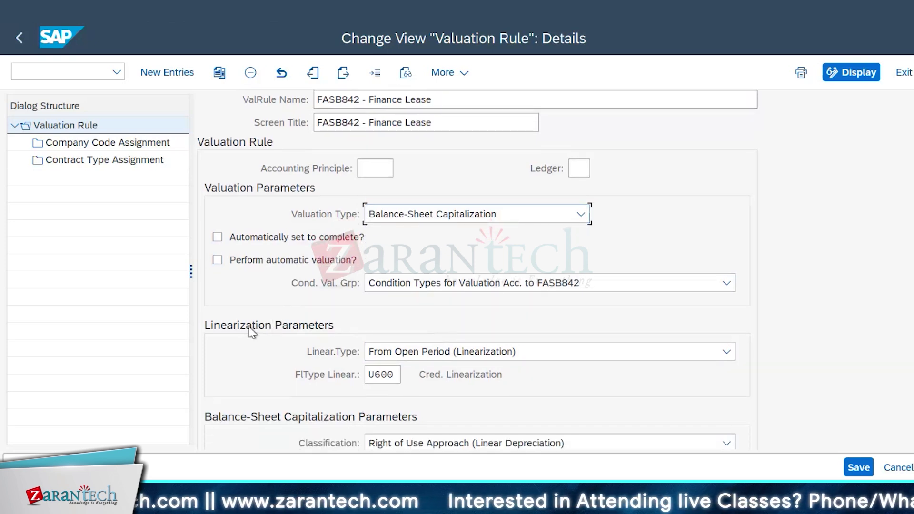
scroll(248, 329, down, 1)
scroll(252, 332, down, 2)
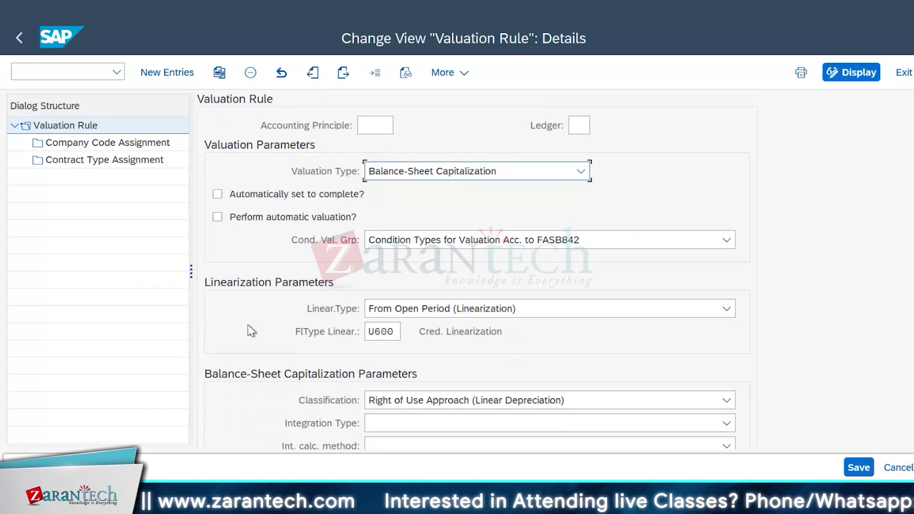
scroll(251, 331, down, 2)
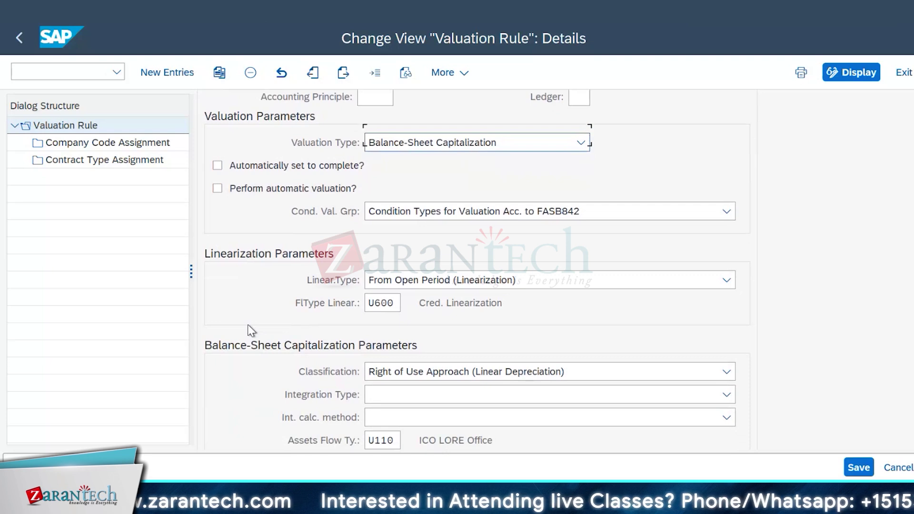
scroll(247, 300, down, 1)
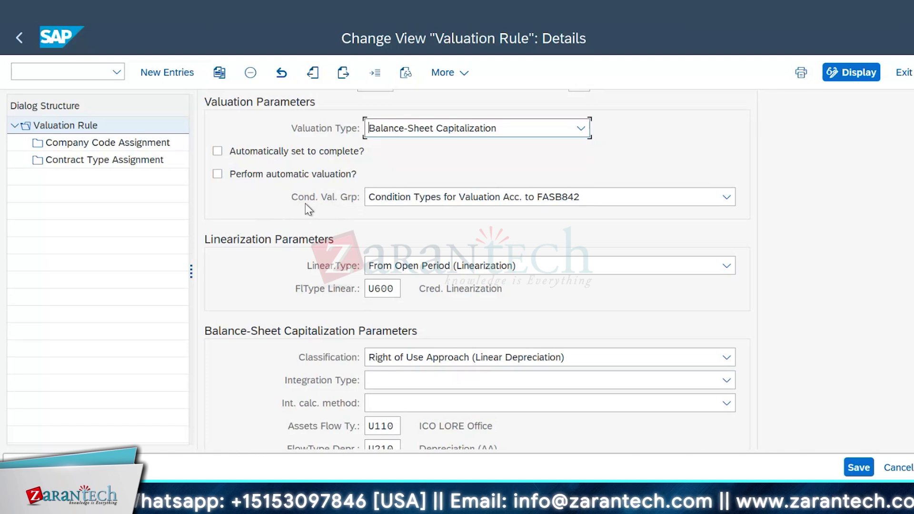
click(727, 197)
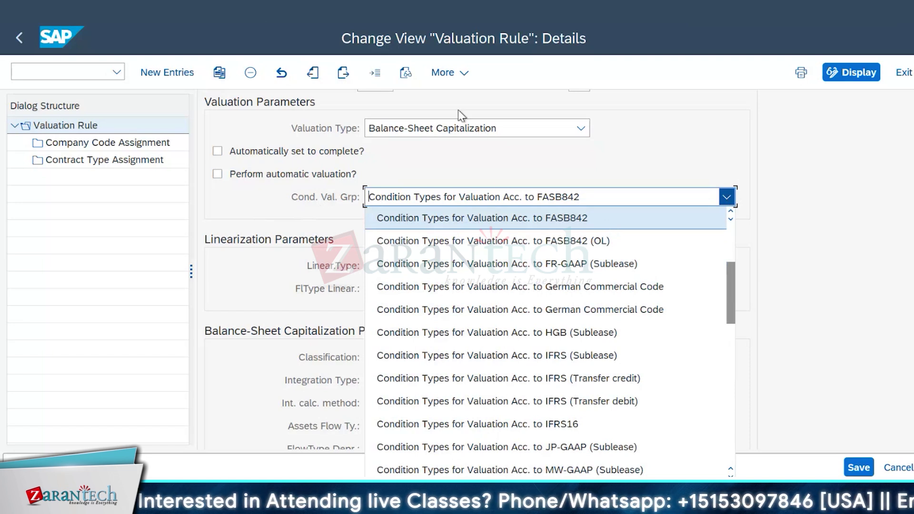
click(253, 195)
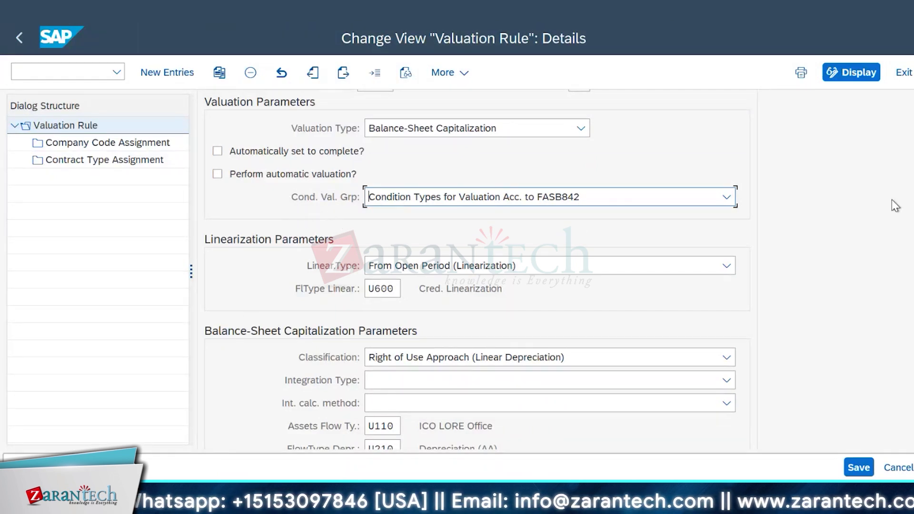
Examine the available linearization type options for the FASB842 FL rule without changing the selection.
scroll(476, 269, down, 3)
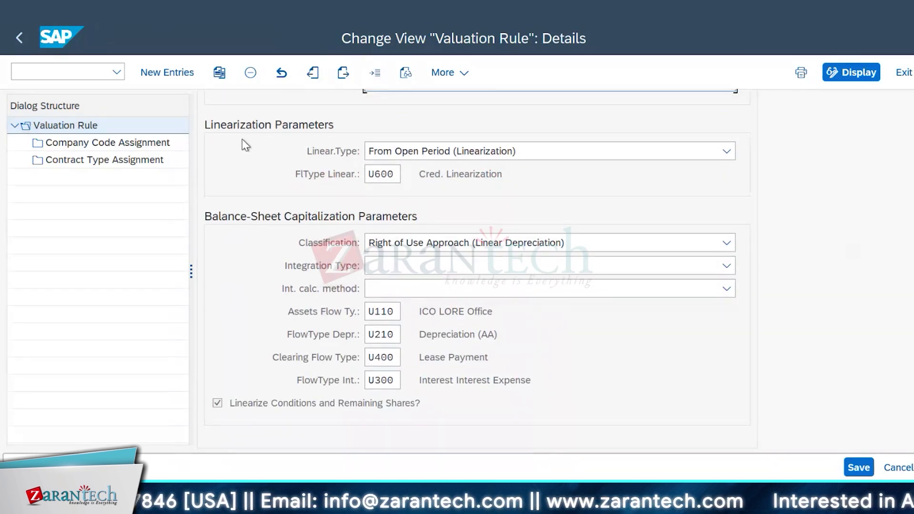
click(727, 153)
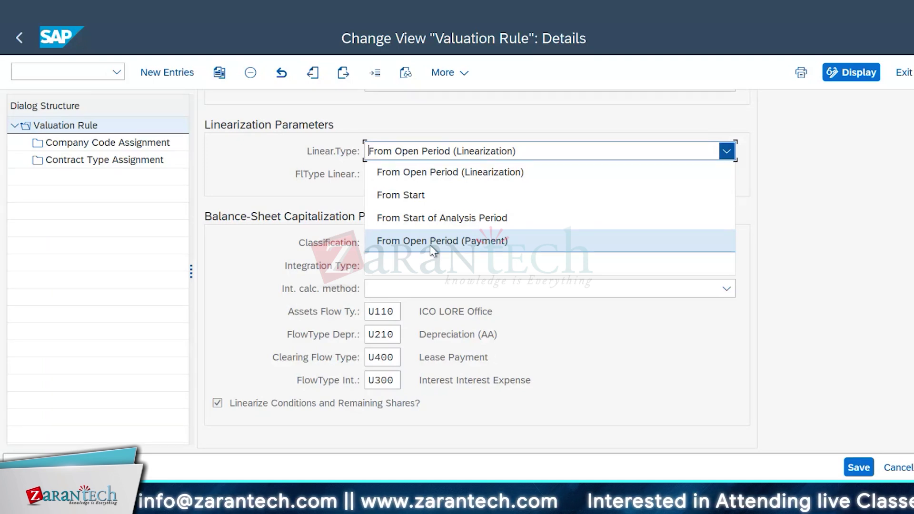
click(242, 273)
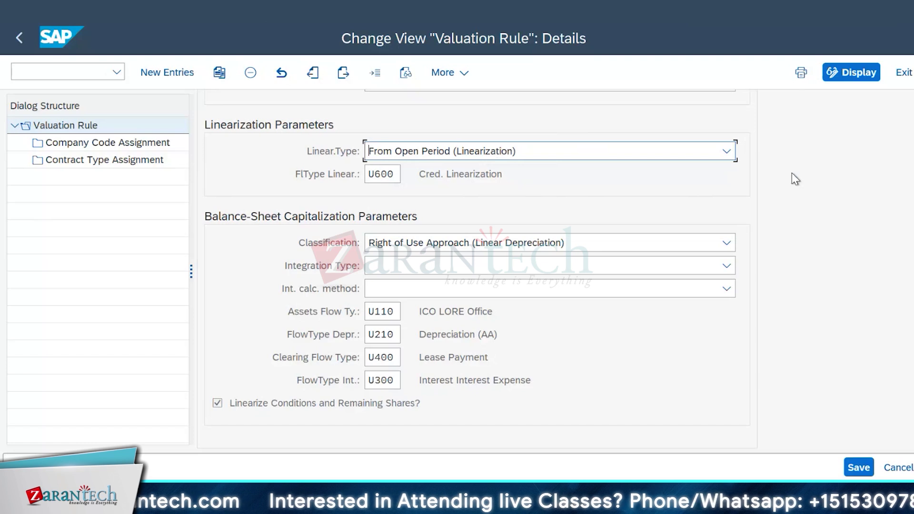
Examine the classification options in the balance-sheet capitalization parameters and keep Right of Use Approach (Linear Depreciation).
scroll(812, 286, up, 1)
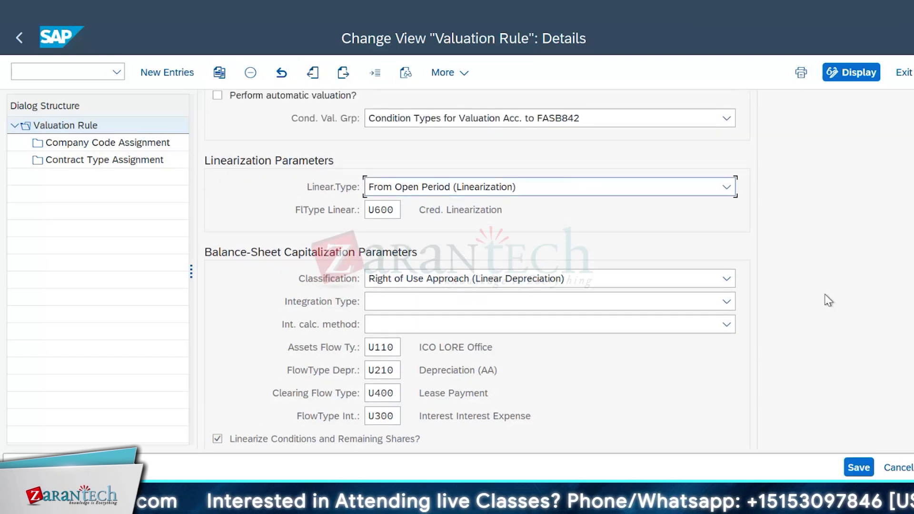
scroll(827, 300, up, 1)
scroll(821, 293, down, 2)
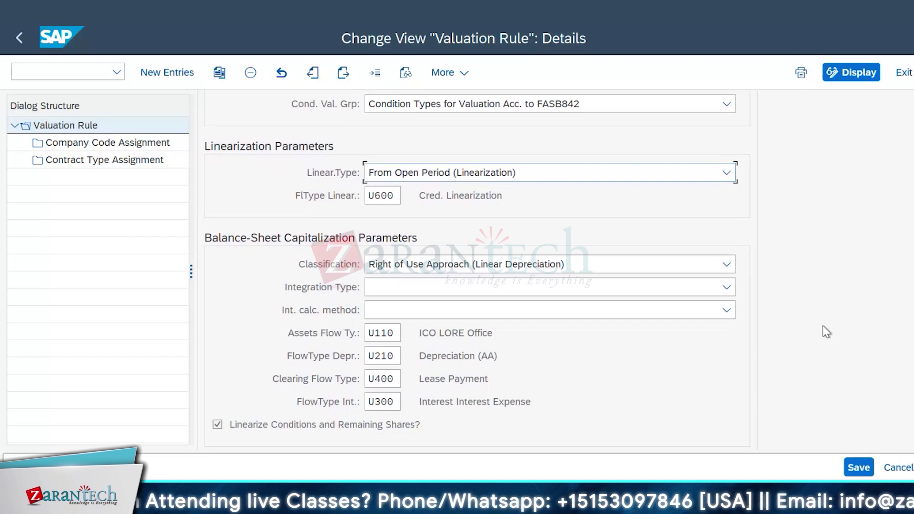
scroll(841, 325, down, 1)
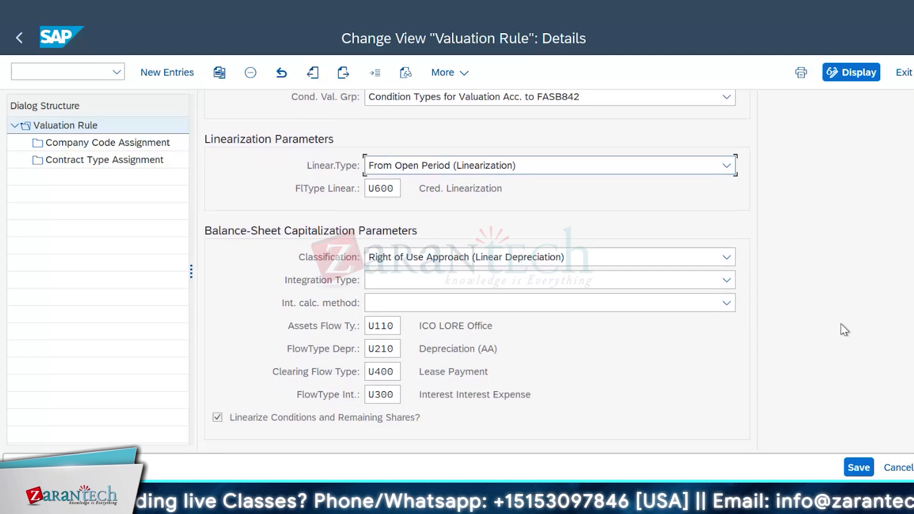
scroll(844, 330, down, 2)
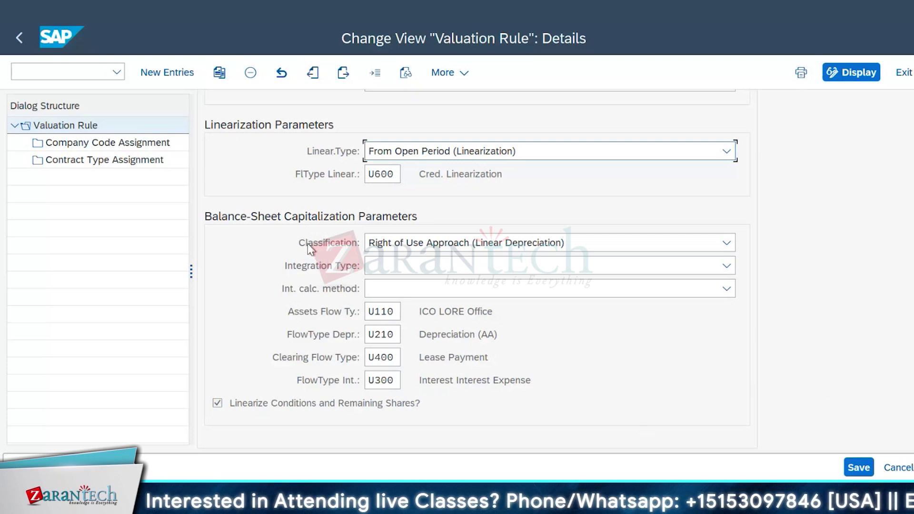
click(727, 244)
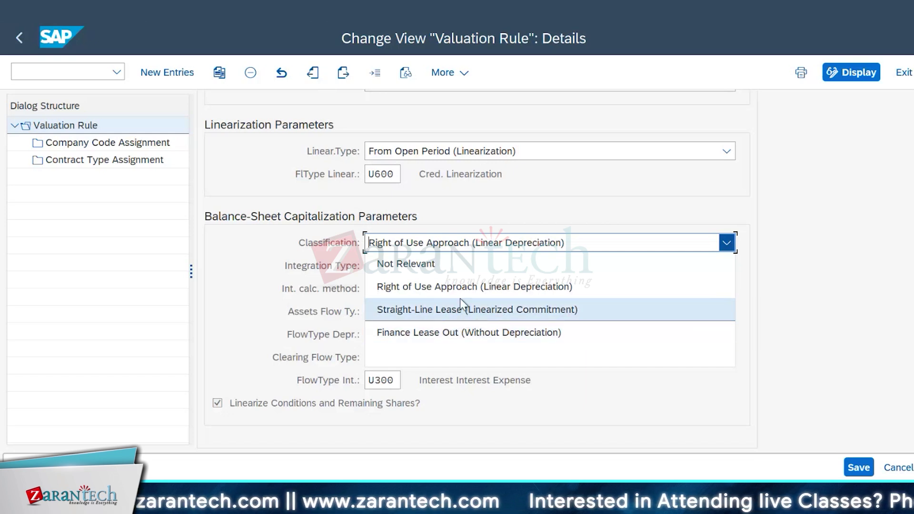
click(431, 291)
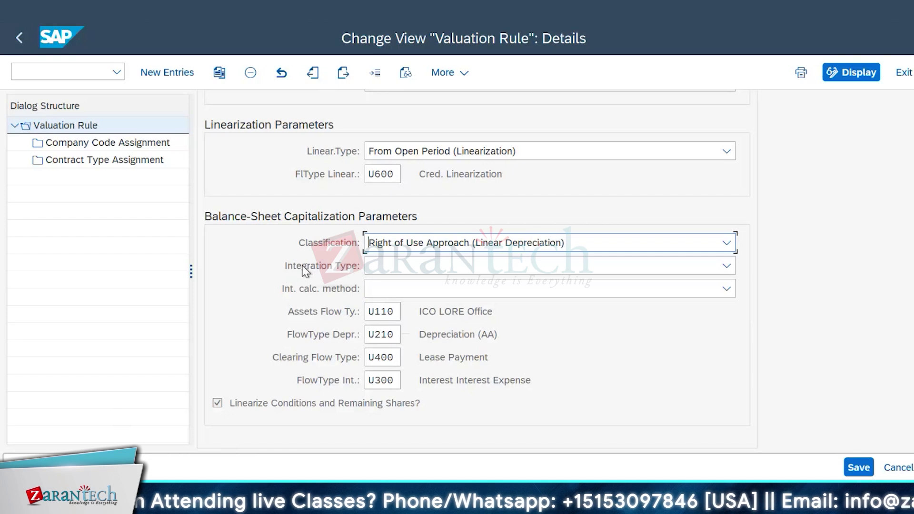
Set the integration type of the FASB842 FL rule to Asset Accounting and save it to the REFX Training-SM customizing request.
click(726, 266)
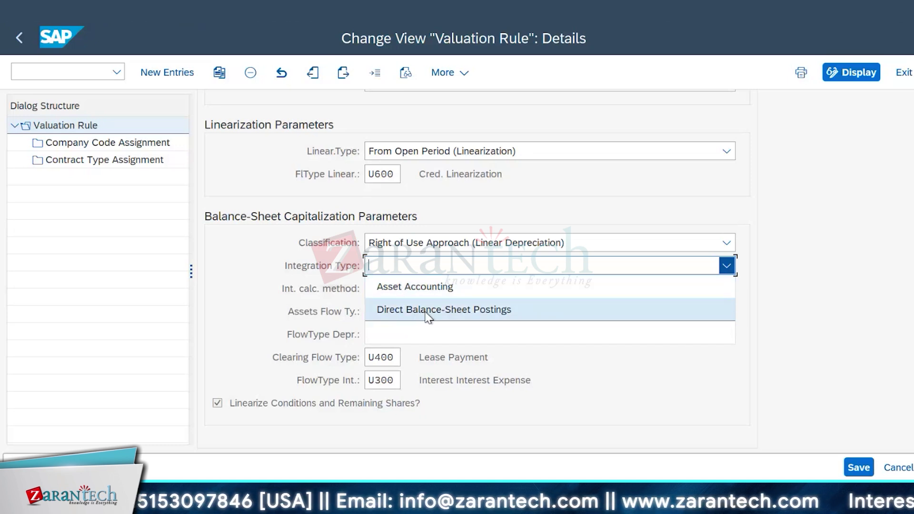
click(833, 361)
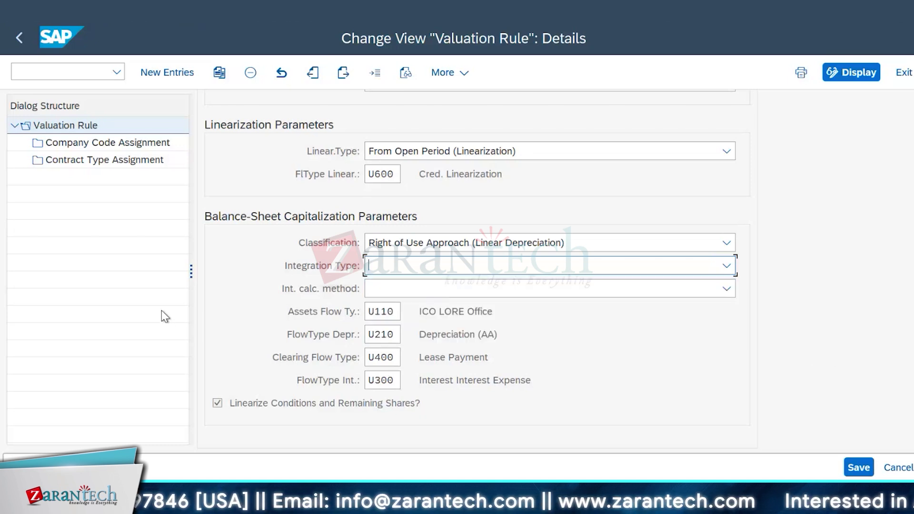
click(727, 266)
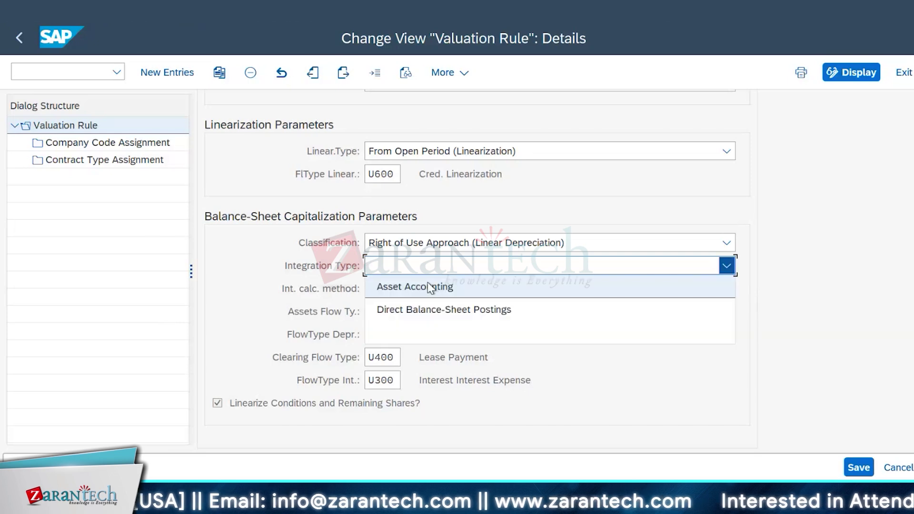
click(427, 288)
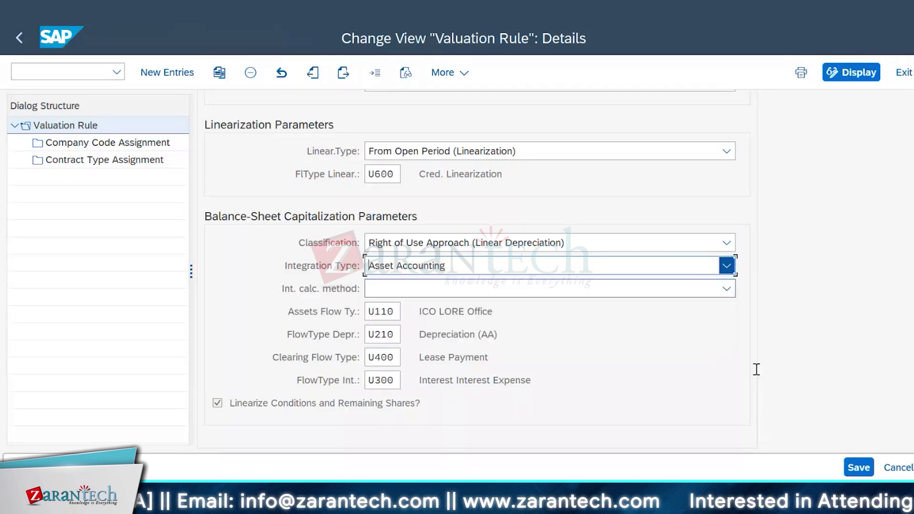
click(859, 468)
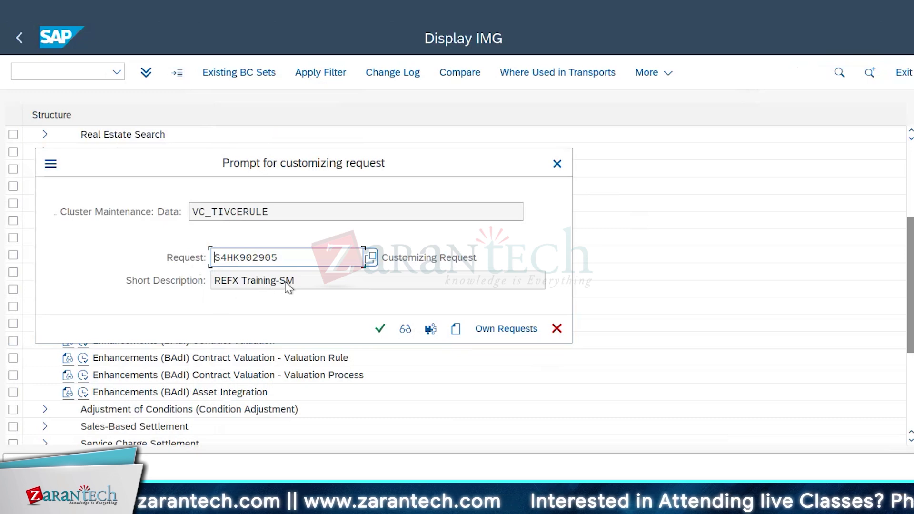
click(380, 329)
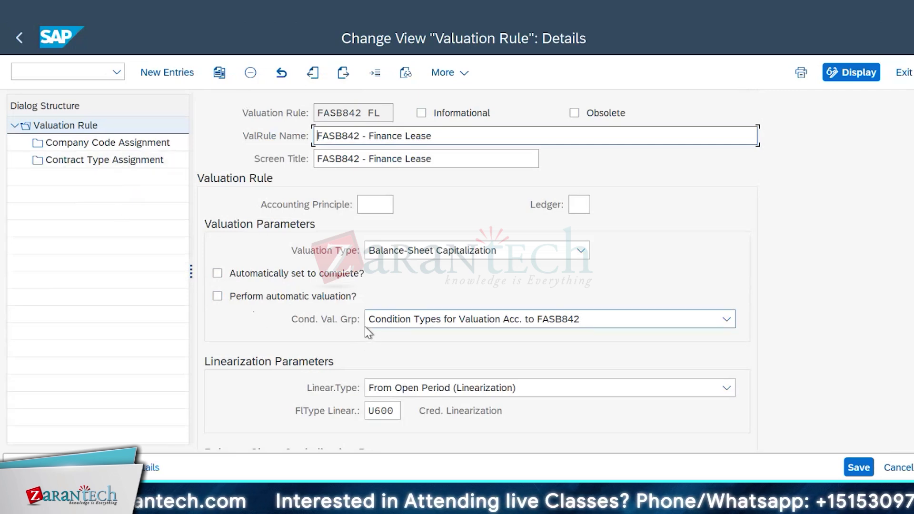
scroll(603, 262, down, 5)
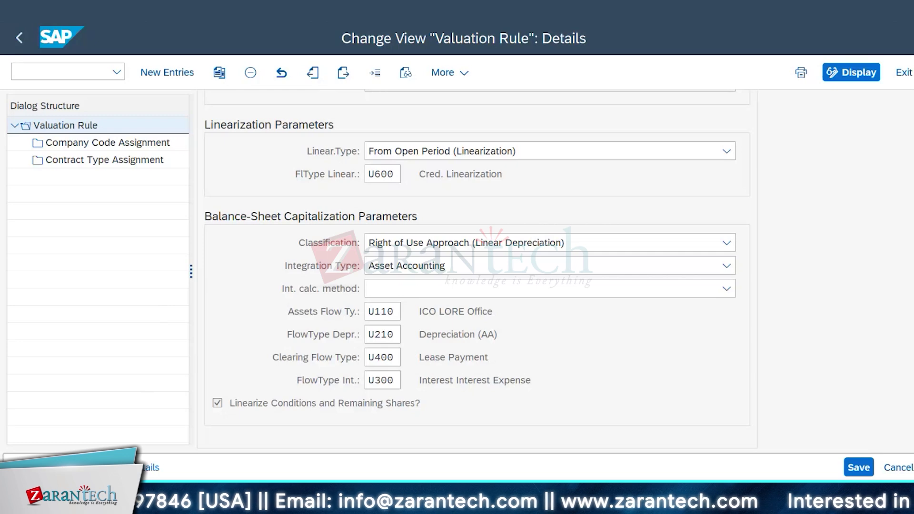
Switch to Notepad, write the note "LEAS -lease Dep Key" in a new document, and minimize the window.
key(super)
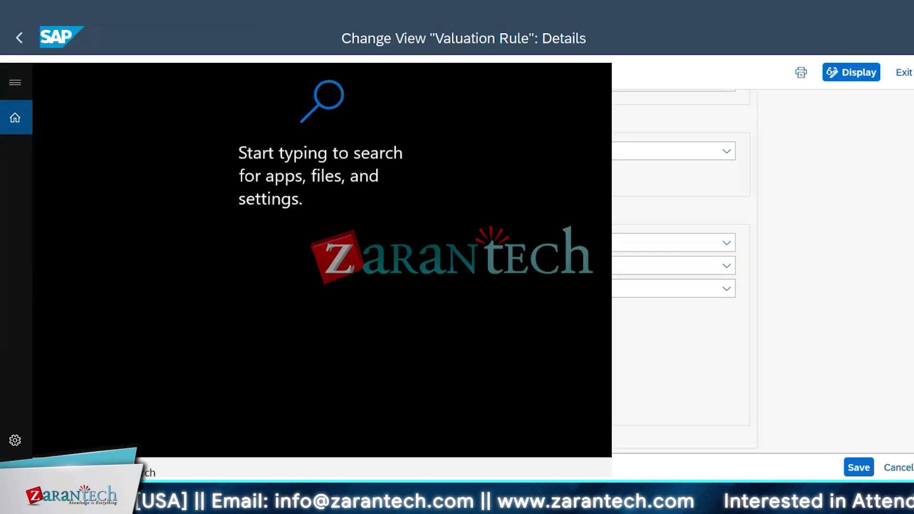
text(notepad)
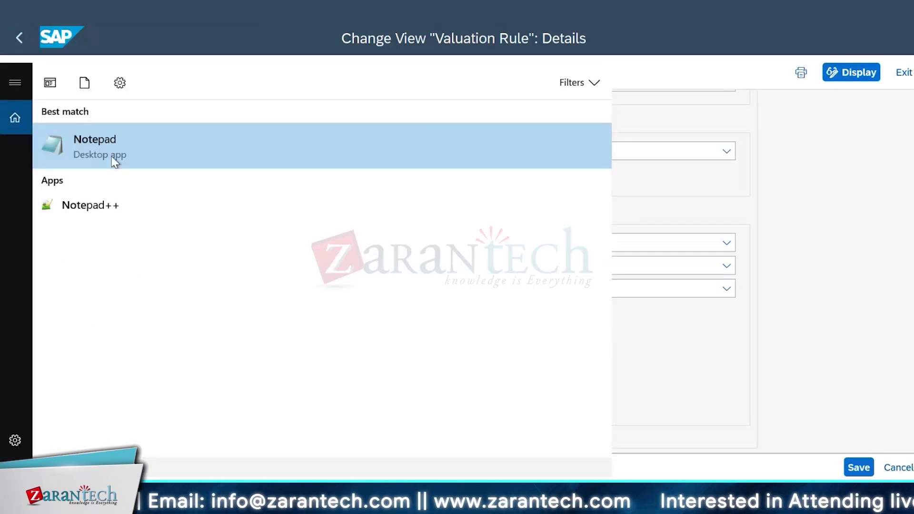
click(112, 157)
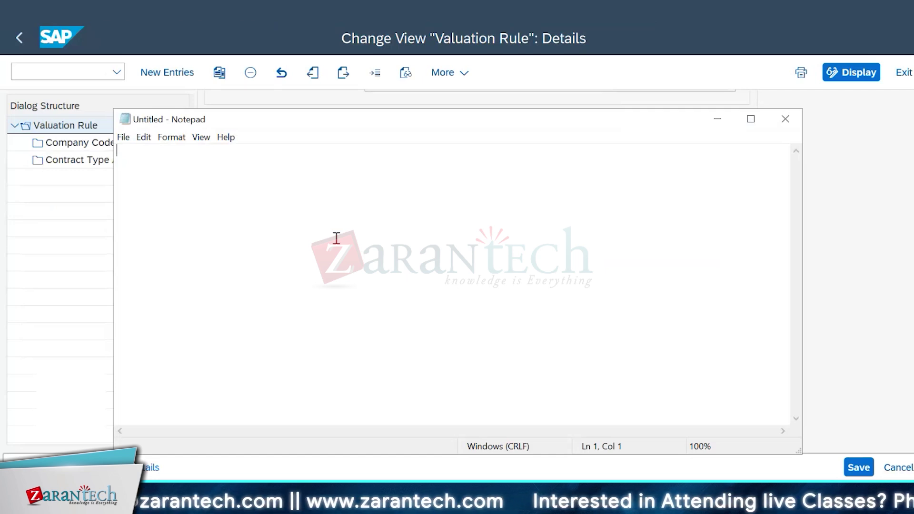
text(LEAS)
key(Return)
key(Return)
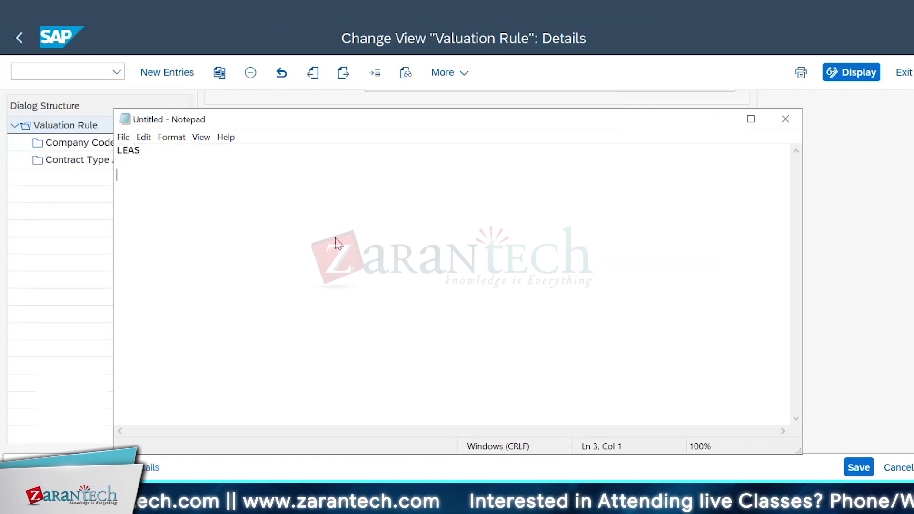
click(151, 149)
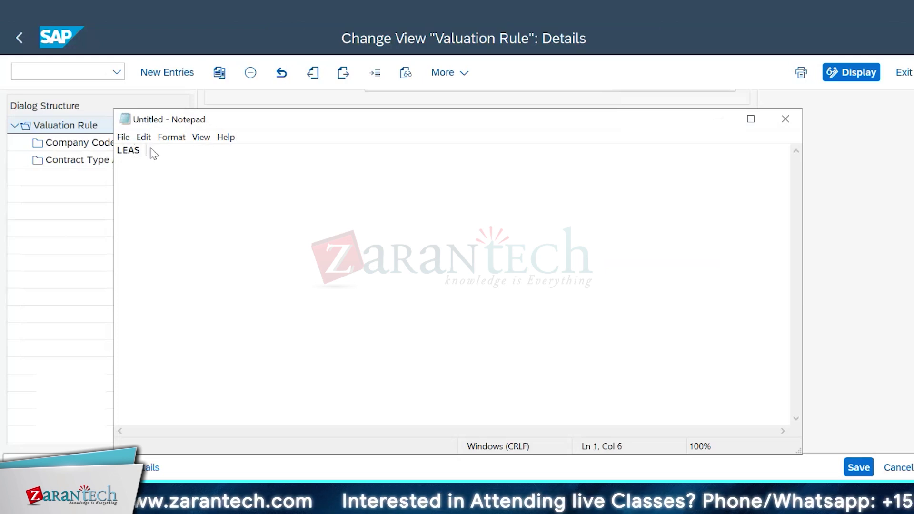
text(-lease )
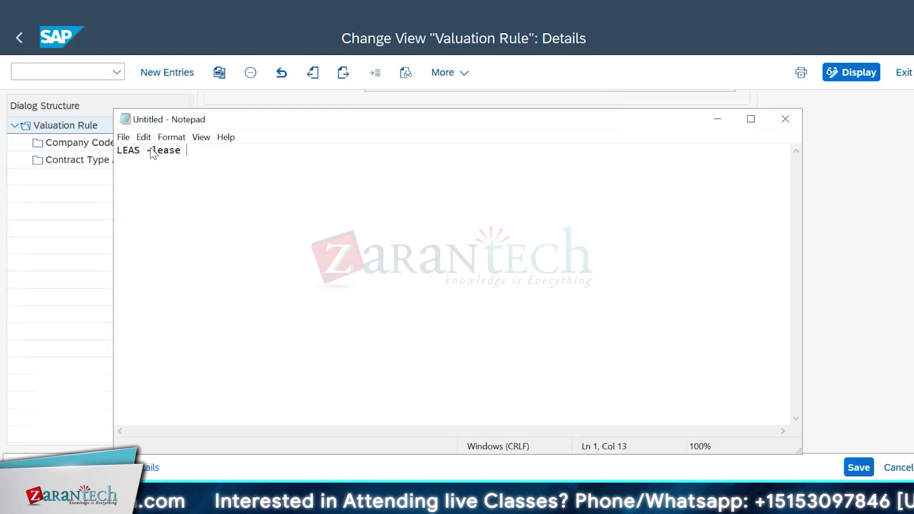
text(Dep Key)
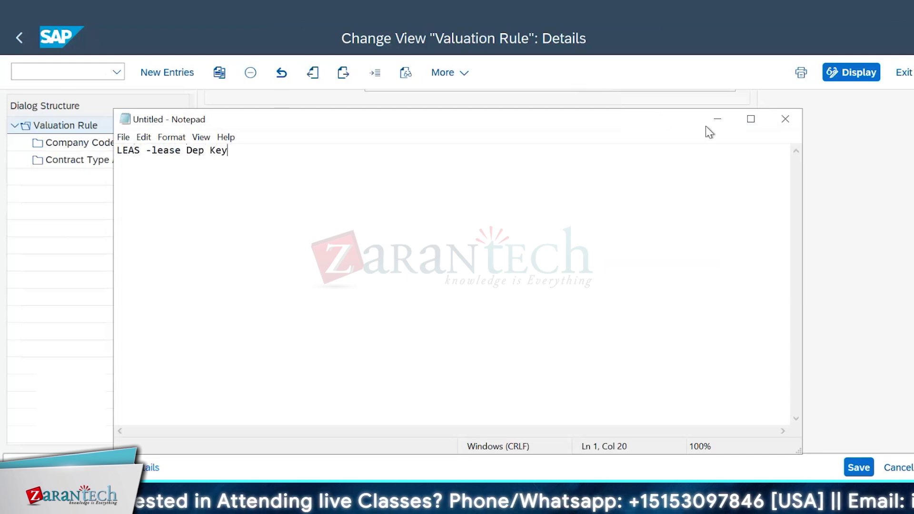
click(717, 118)
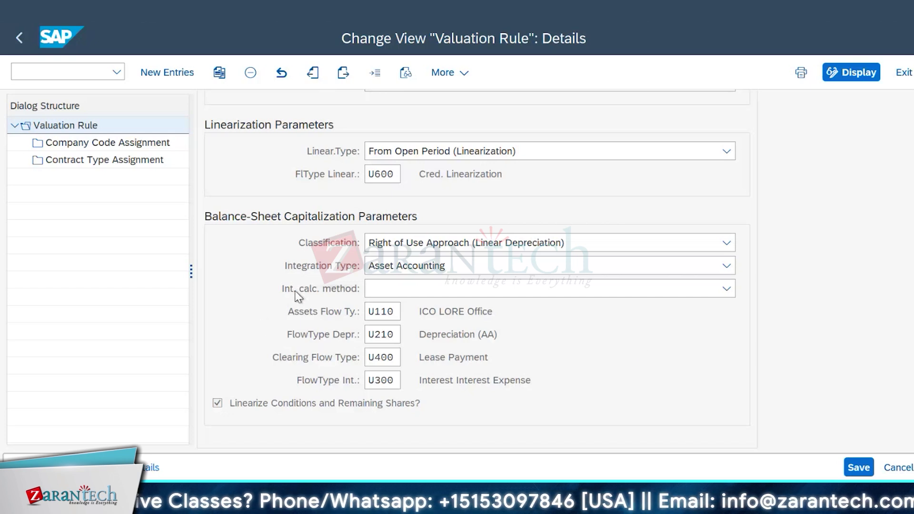
Examine the available interest calculation methods for the FASB842 FL rule and leave the selection empty.
click(726, 289)
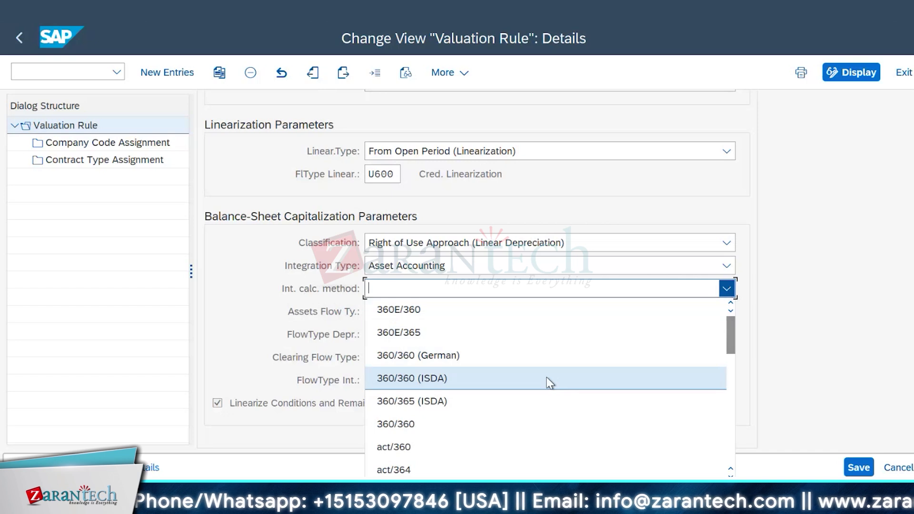
scroll(547, 380, down, 8)
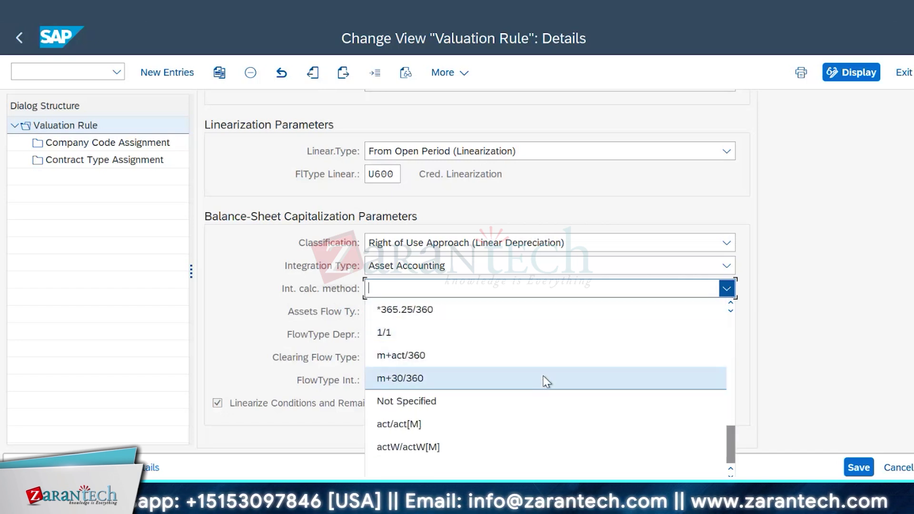
scroll(546, 381, up, 8)
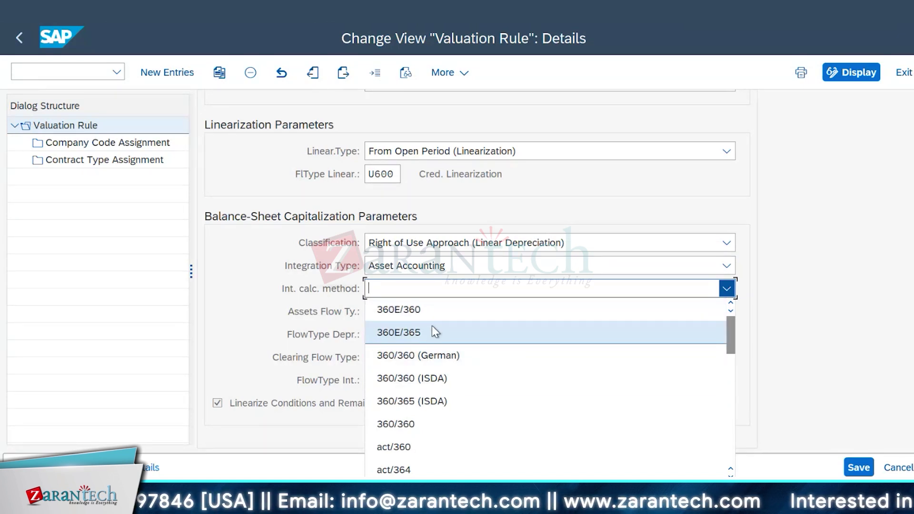
scroll(513, 404, down, 8)
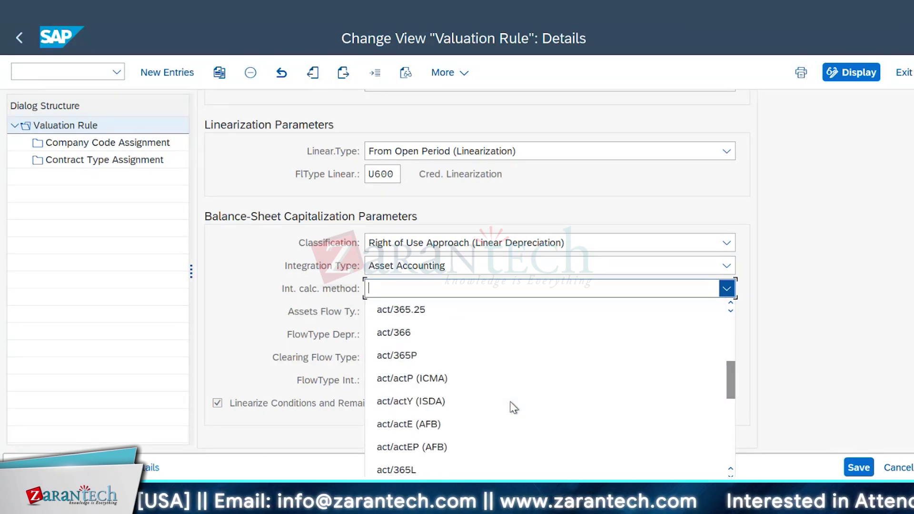
scroll(513, 408, up, 8)
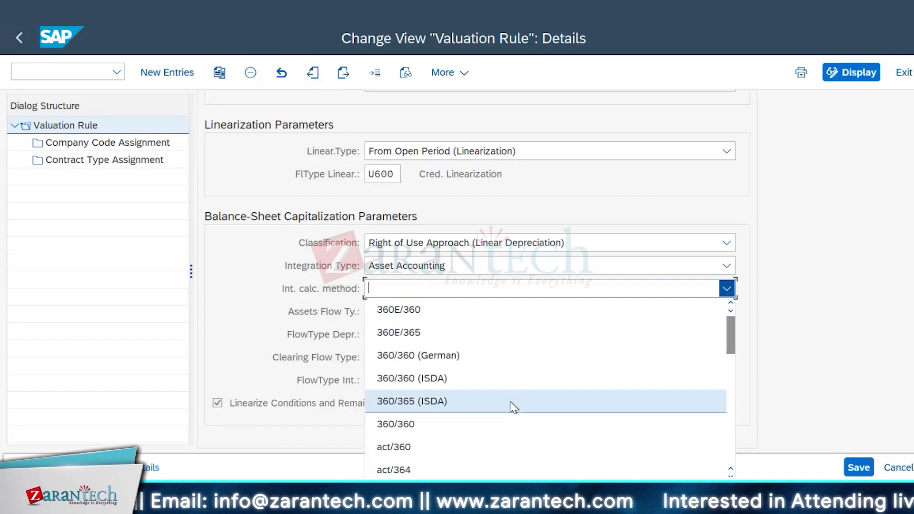
click(254, 305)
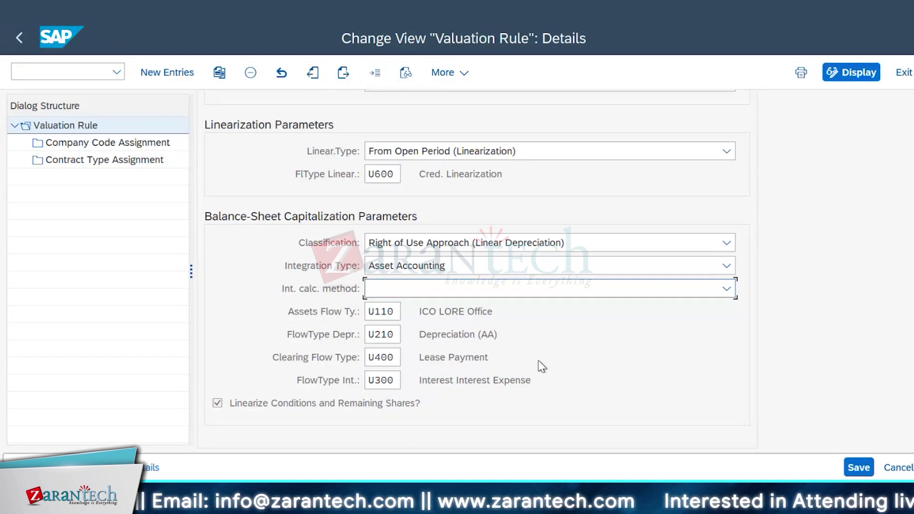
click(52, 74)
text(/orecn)
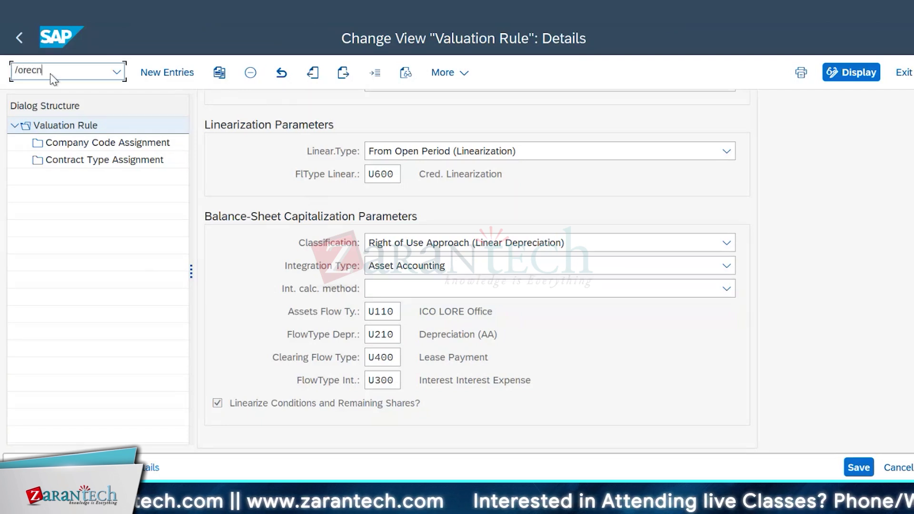
key(Return)
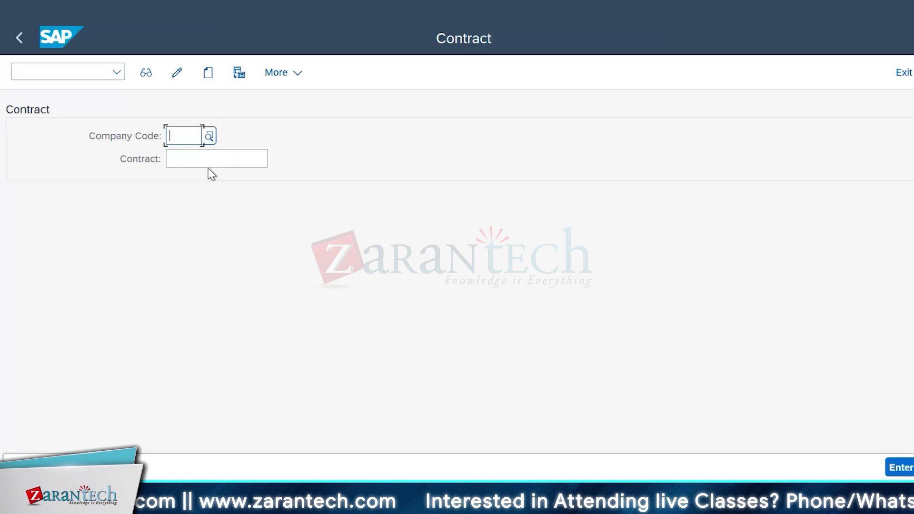
click(195, 139)
drag(176, 144, 233, 134)
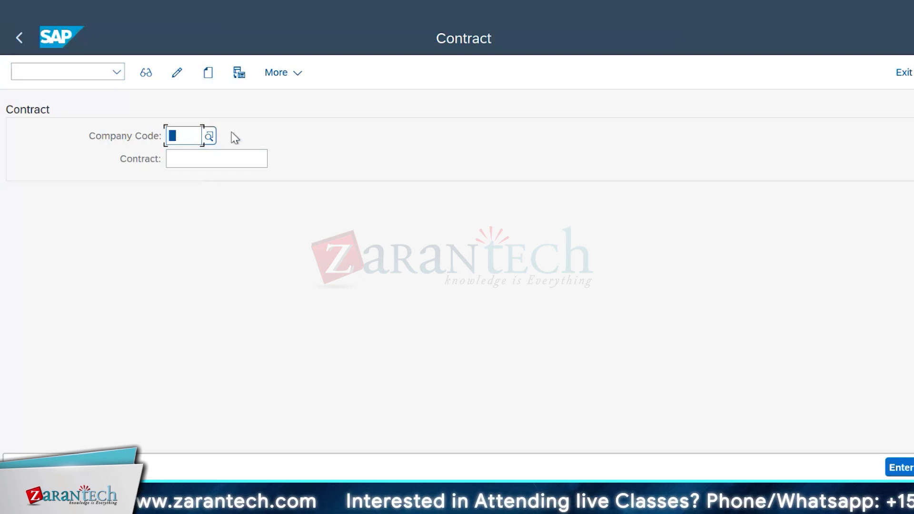
text(1010)
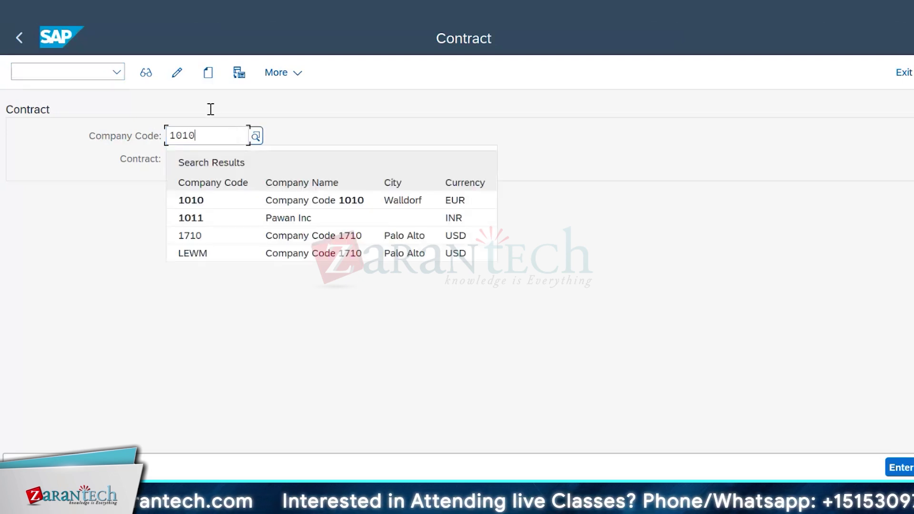
click(233, 204)
click(191, 157)
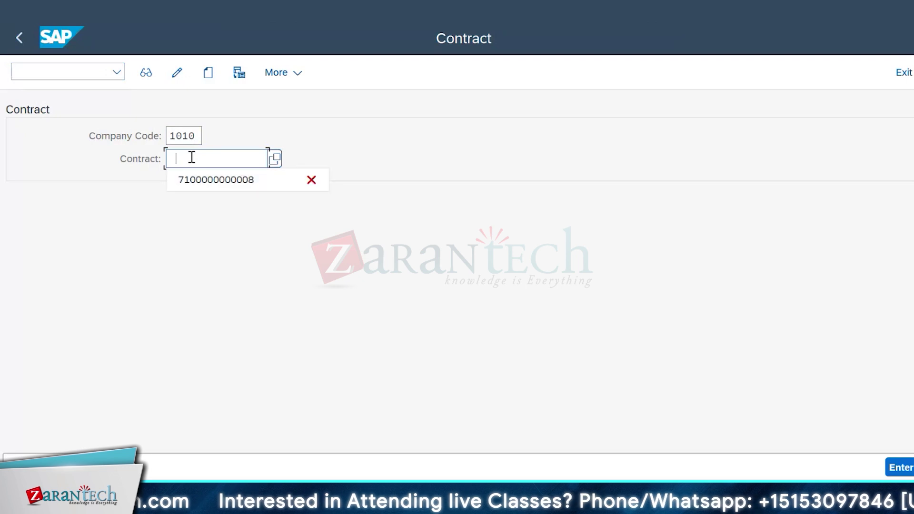
click(219, 182)
key(Return)
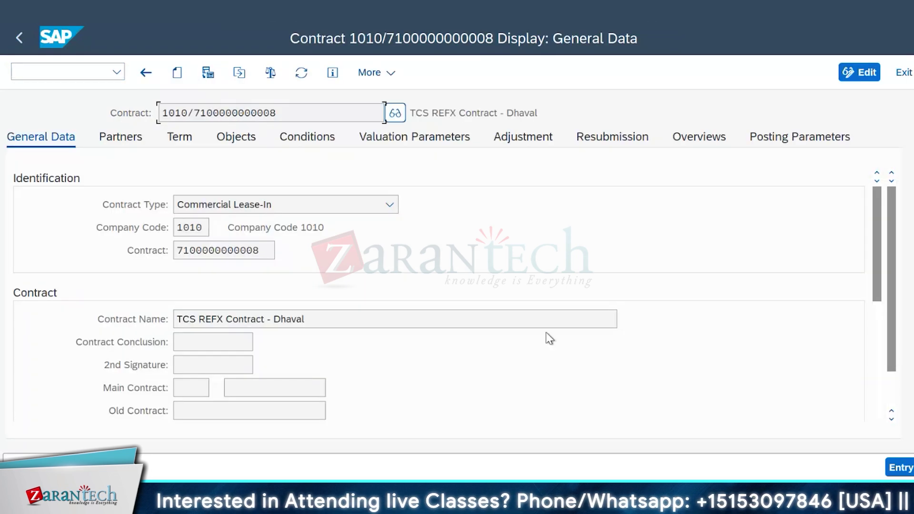
click(389, 139)
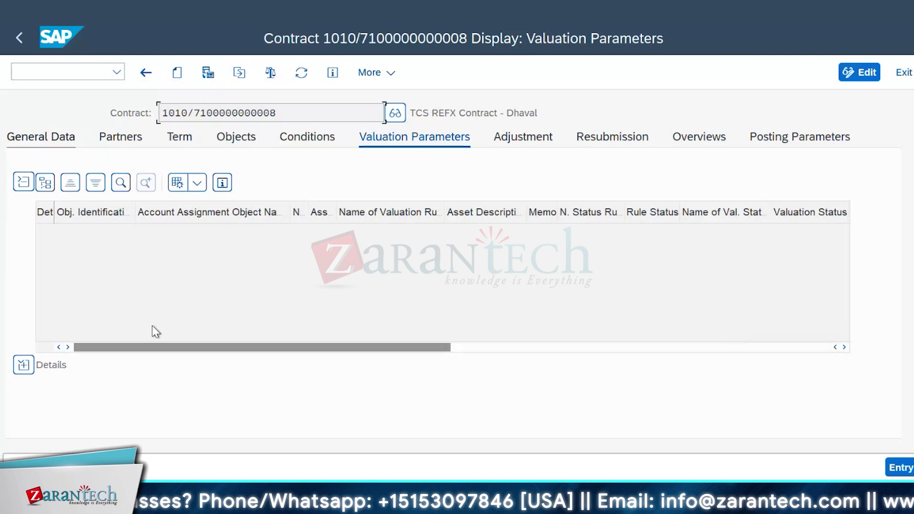
Leave the contract display and return to the SAP Easy Access start screen.
click(145, 72)
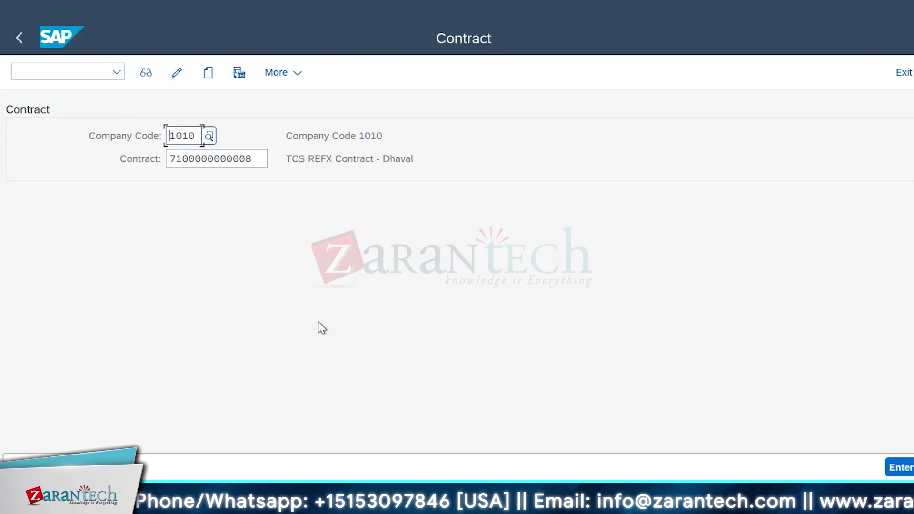
click(260, 159)
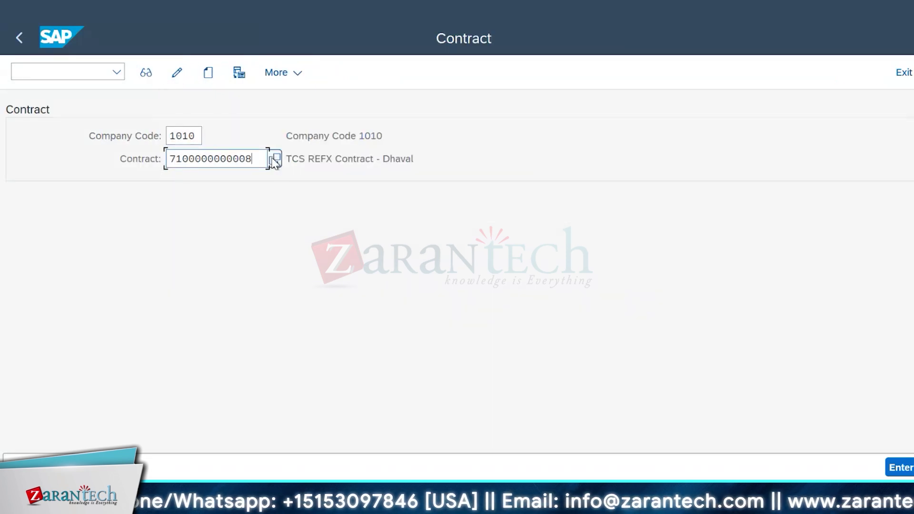
click(85, 74)
text(/n)
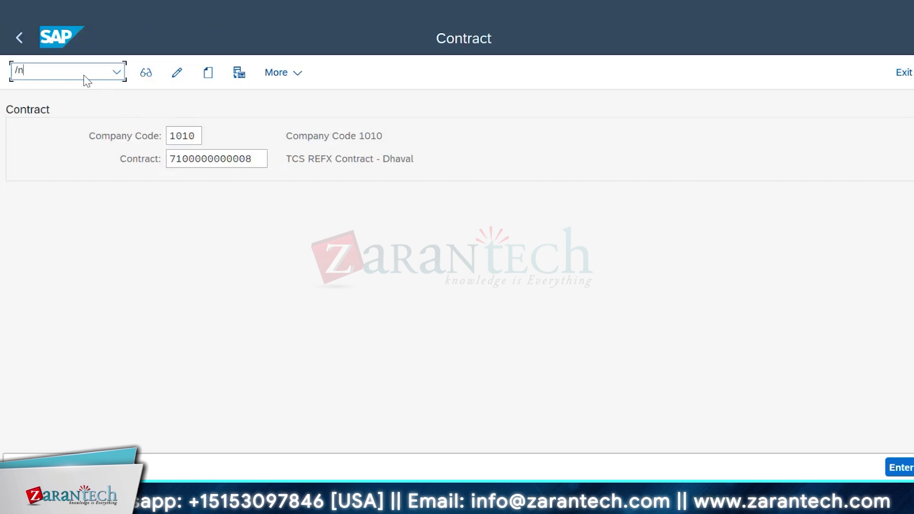
key(Return)
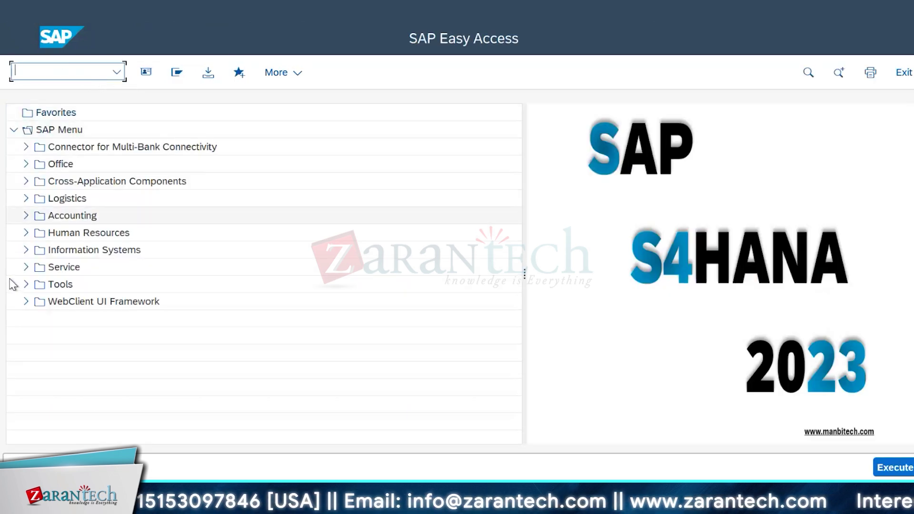
Expand Accounting, Flexible Real Estate Management and Balance-Sheet Valuation of Contracts in the SAP menu tree.
click(72, 215)
scroll(214, 300, down, 2)
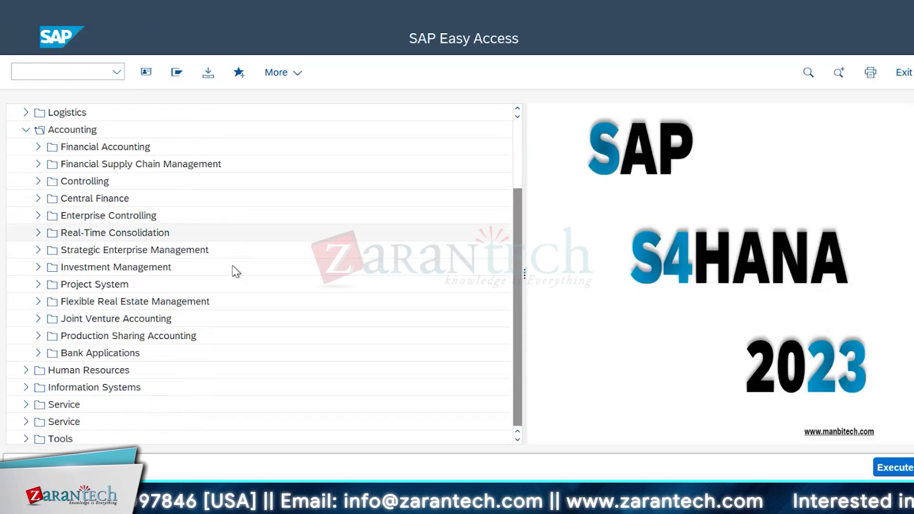
click(407, 291)
scroll(321, 302, down, 4)
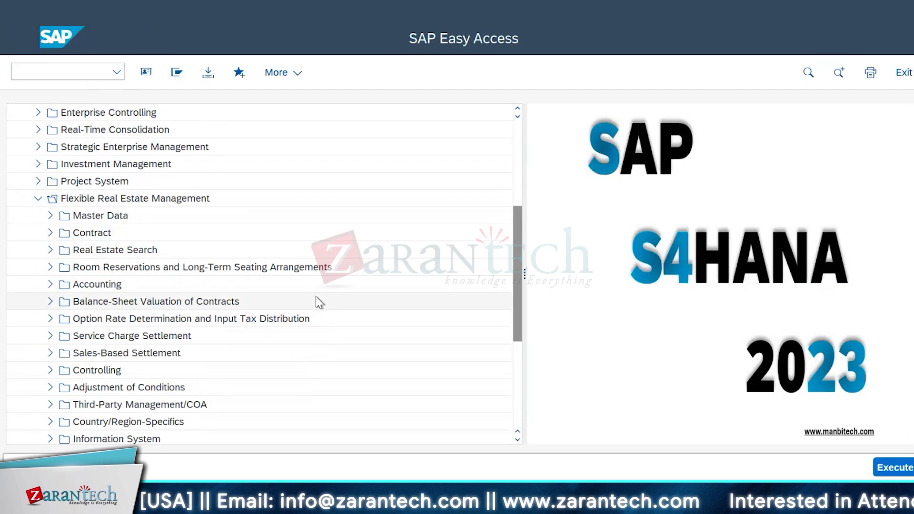
click(50, 181)
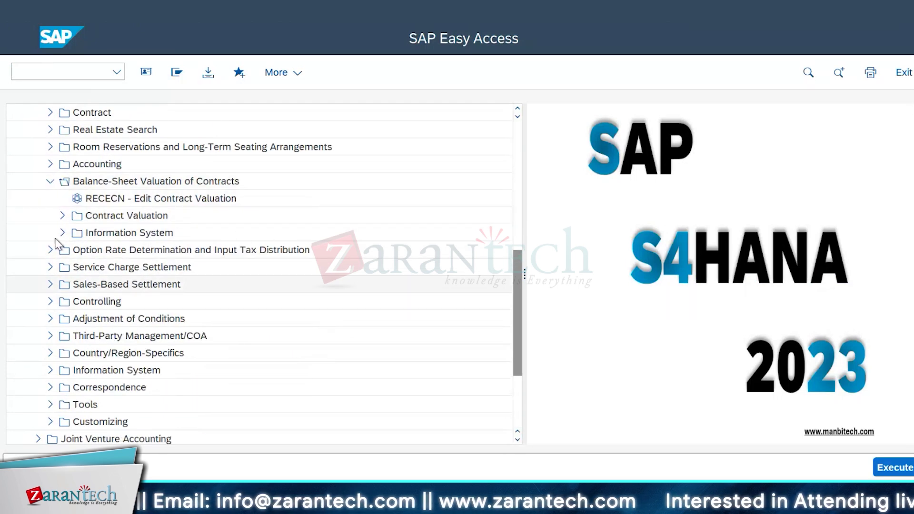
Review the Contract Valuation transactions and start RECESH - Display Contract Valuations from the Information System folder.
click(162, 216)
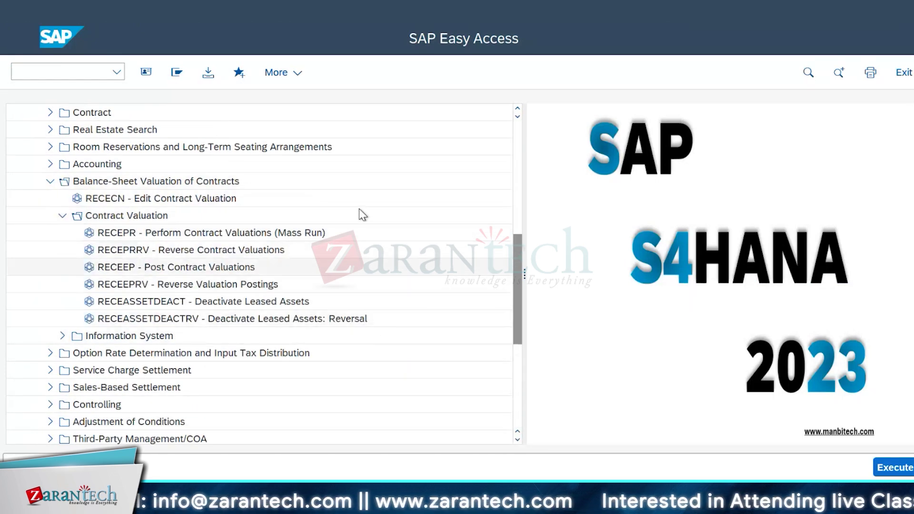
click(63, 216)
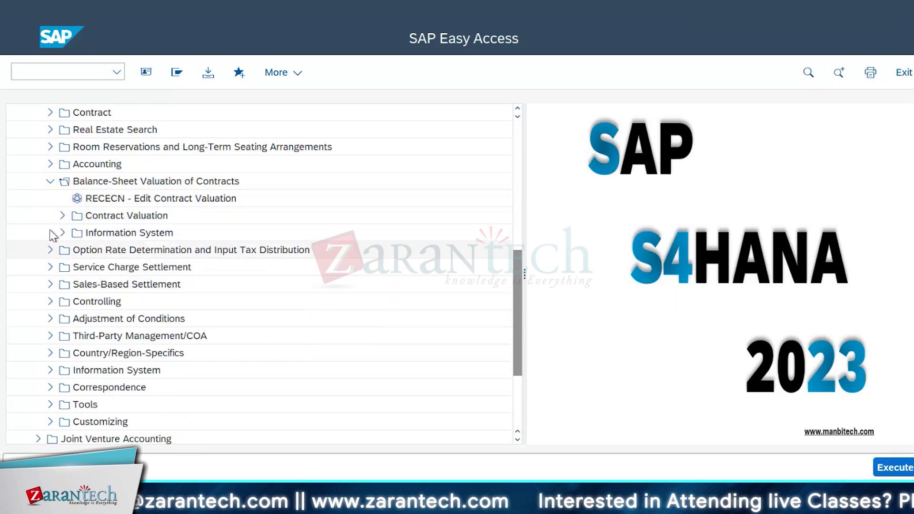
click(63, 233)
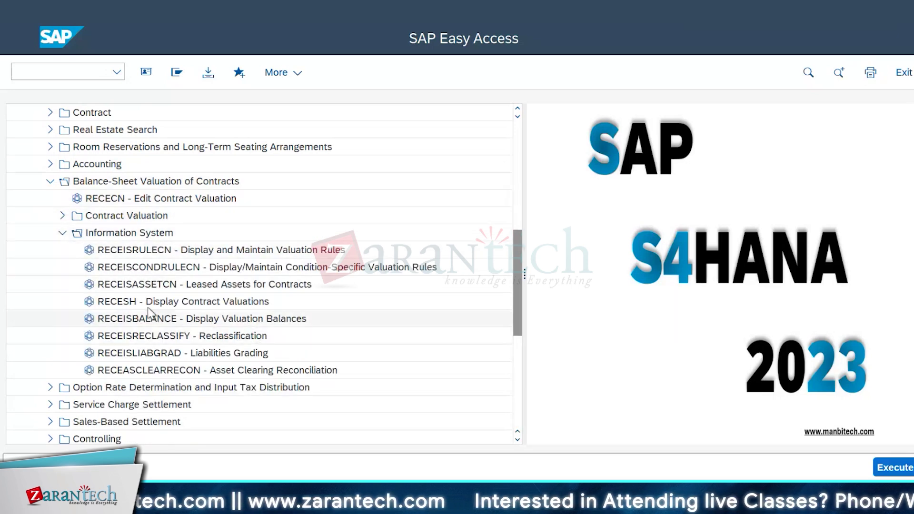
double_click(120, 307)
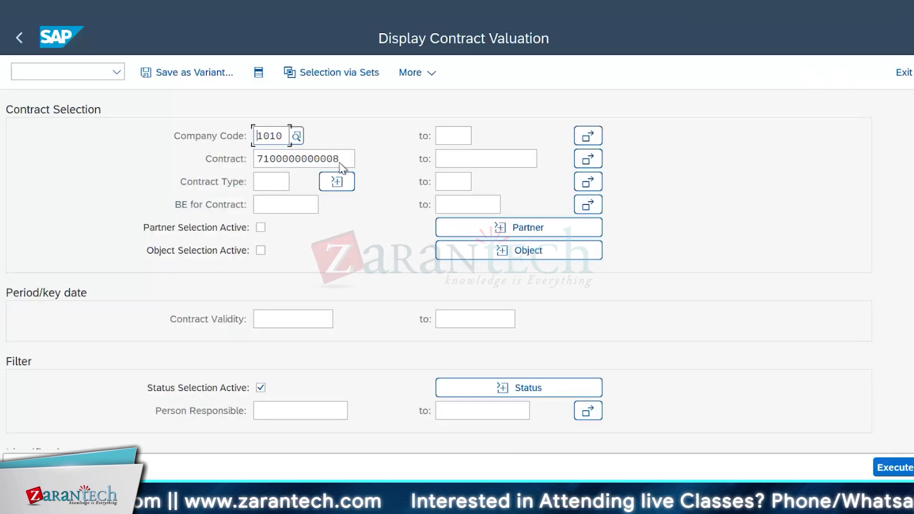
click(345, 159)
key(BackSpace)
key(BackSpace)
key(BackSpace)
key(BackSpace)
key(BackSpace)
key(BackSpace)
key(BackSpace)
key(BackSpace)
key(BackSpace)
key(BackSpace)
key(BackSpace)
key(BackSpace)
key(BackSpace)
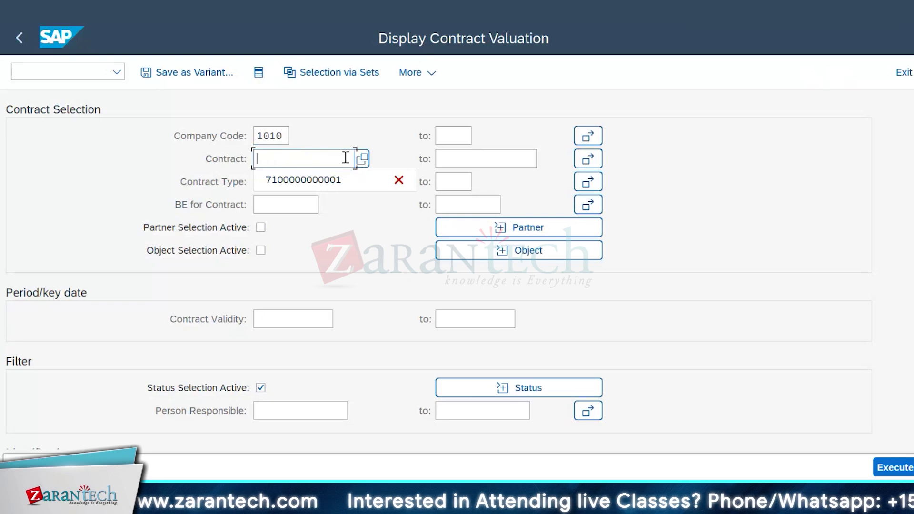
key(Down)
key(Return)
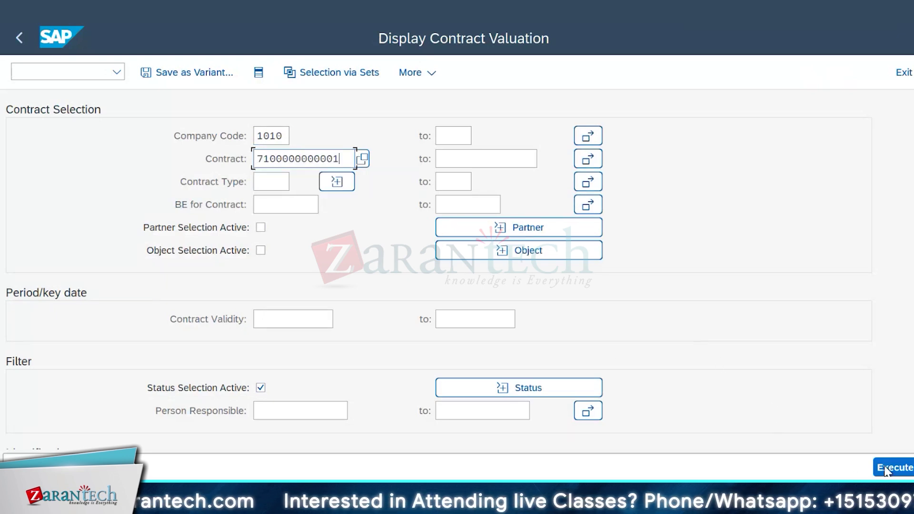
key(F8)
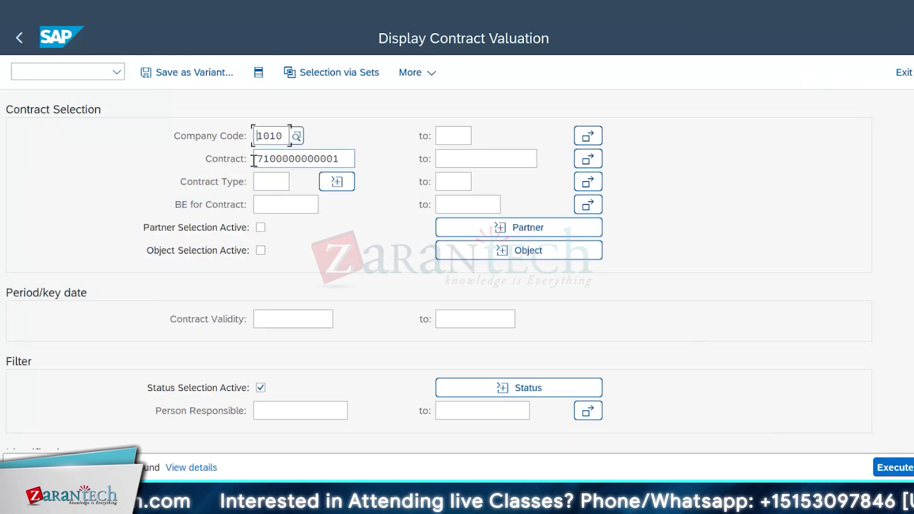
Run the valuation display for company code 1010 without a contract number and look through all columns of the resulting list.
double_click(254, 159)
key(BackSpace)
key(F8)
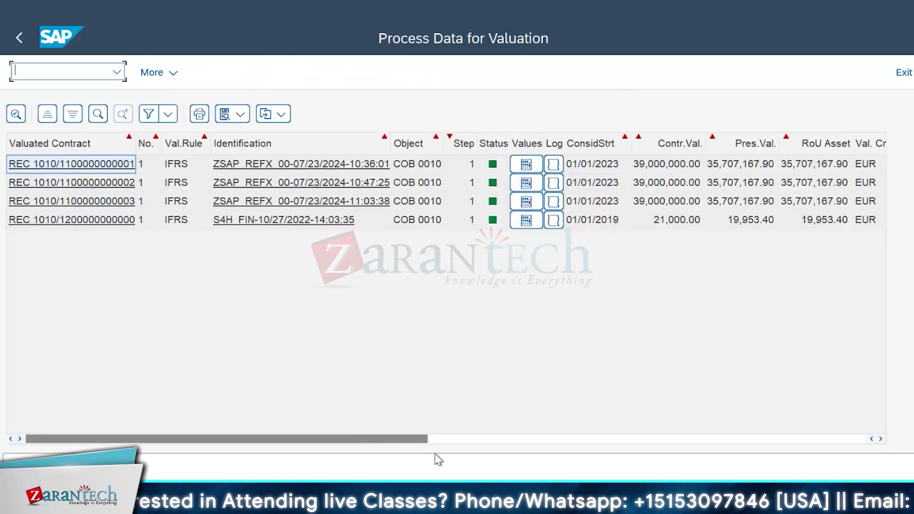
drag(664, 438, 866, 438)
drag(485, 439, 1, 410)
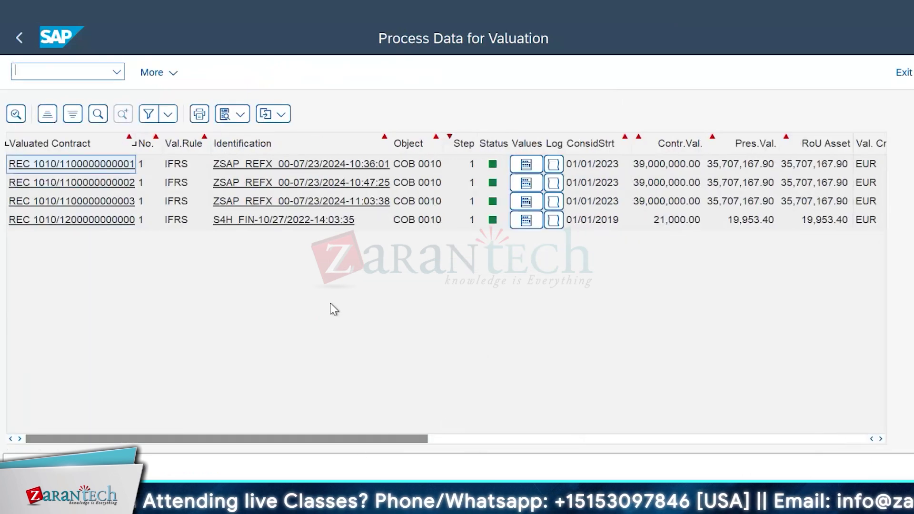
click(659, 439)
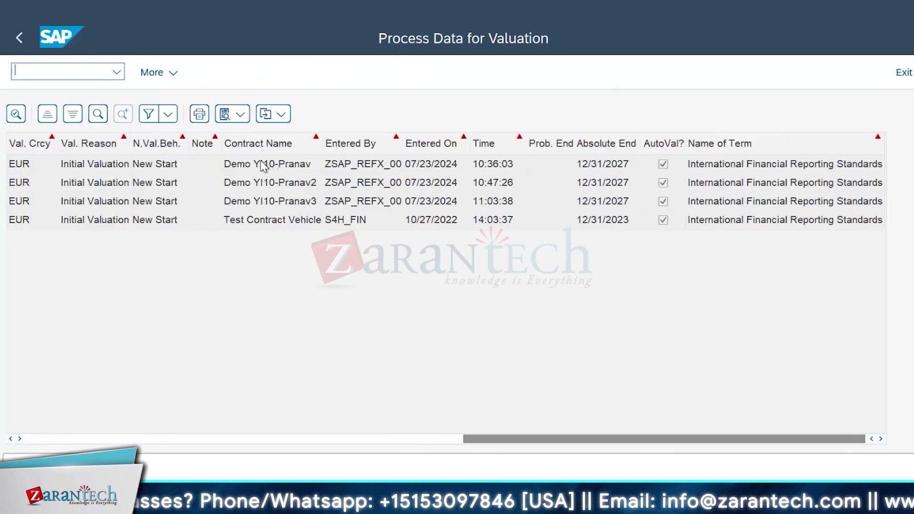
click(76, 439)
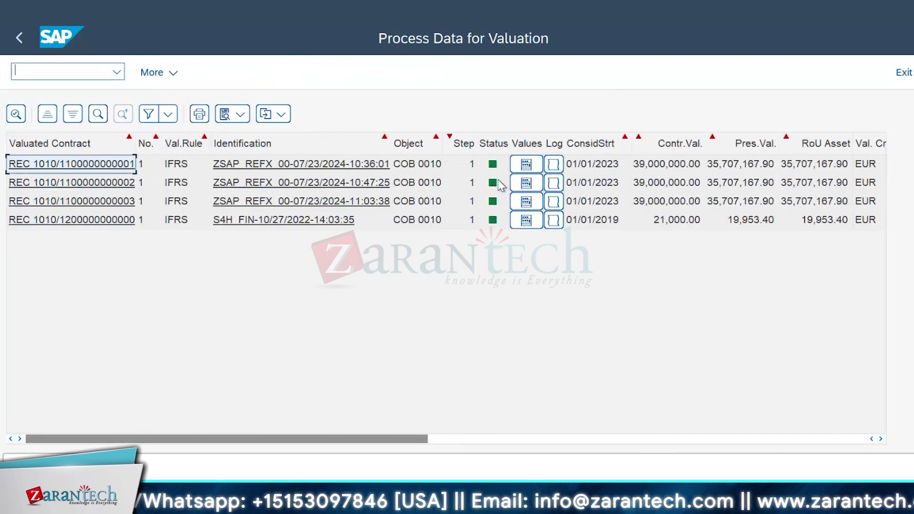
click(532, 169)
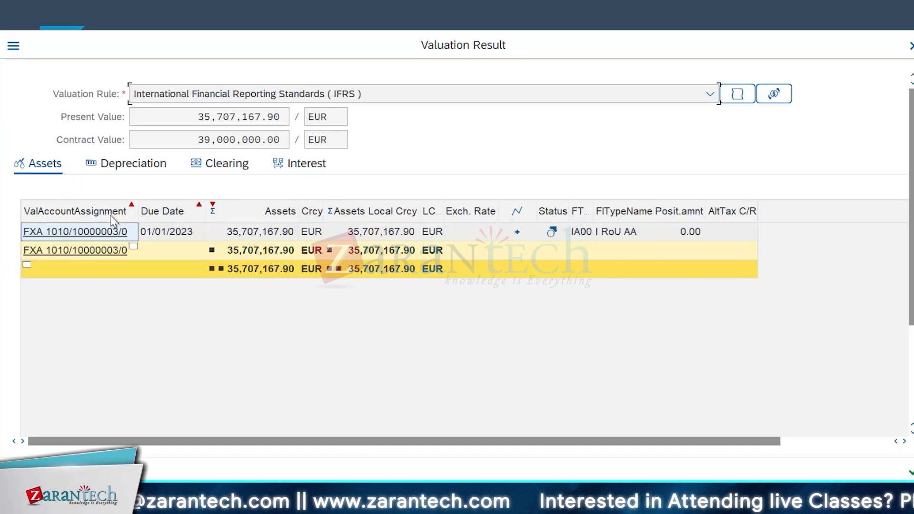
click(138, 178)
click(228, 136)
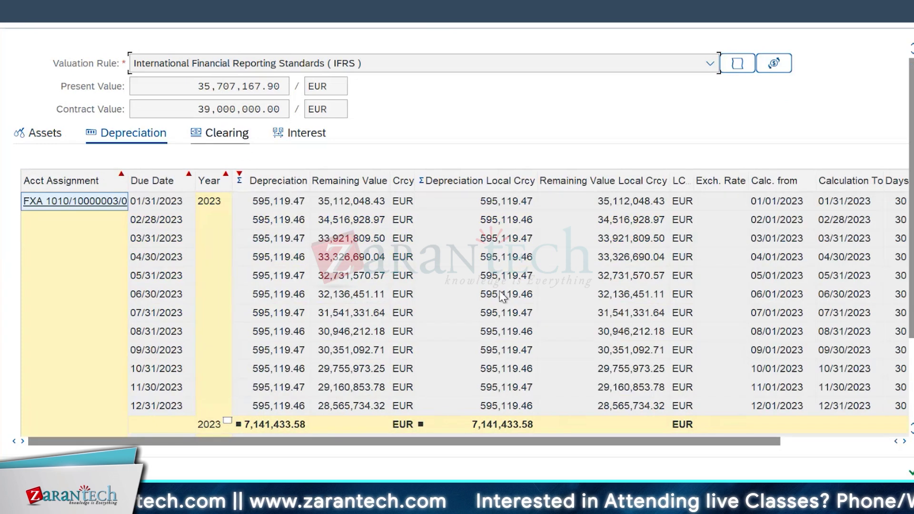
click(300, 134)
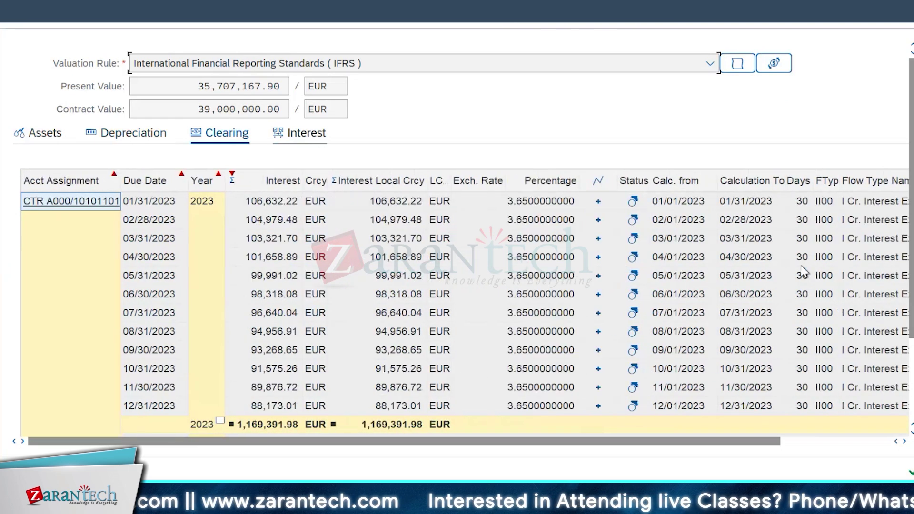
click(51, 137)
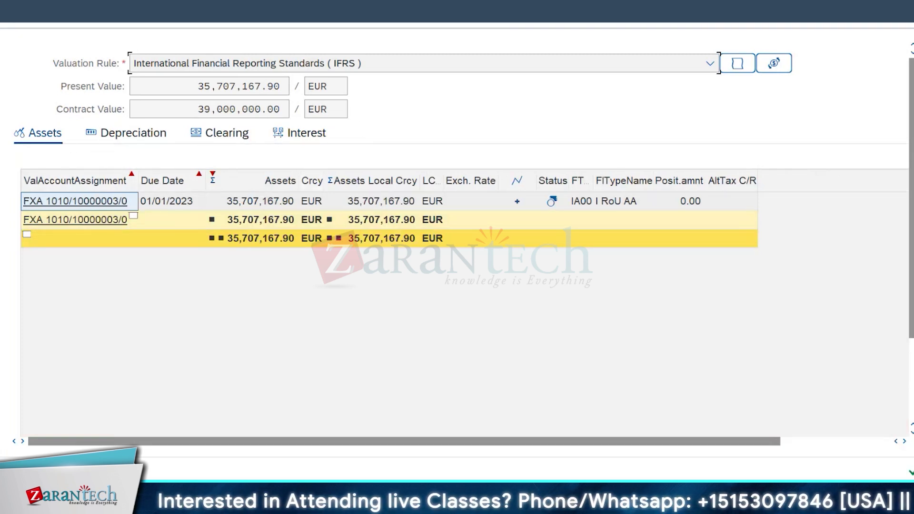
Compare the balance-sheet capitalization flow types of the FASB842 finance lease rule with the contract's IFRS valuation result.
click(198, 398)
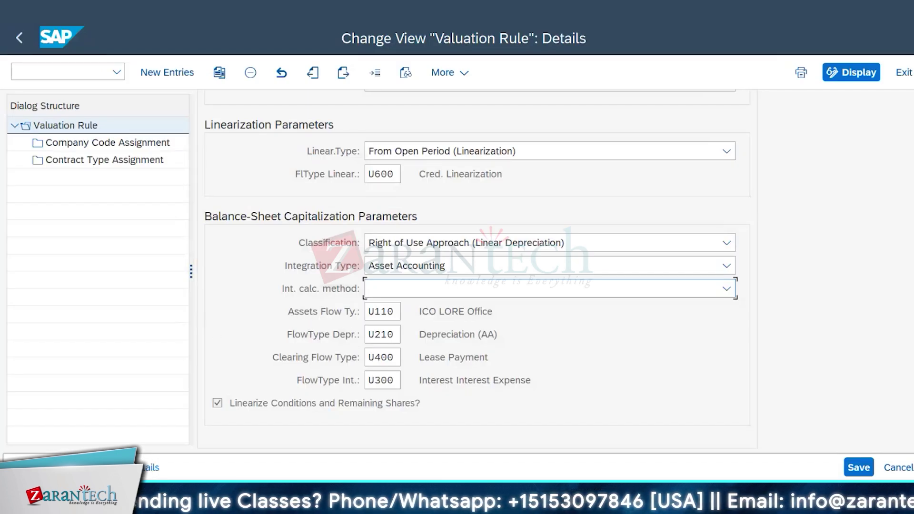
mouse_move(233, 501)
click(334, 438)
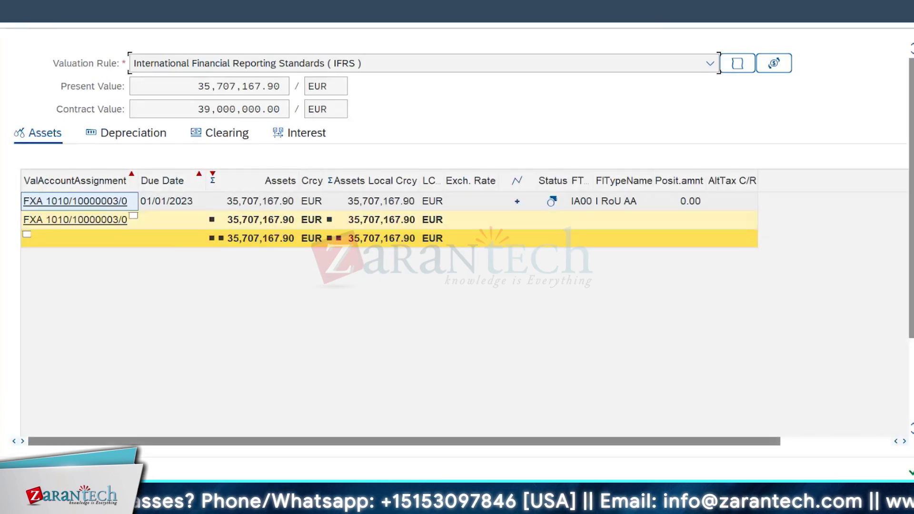
mouse_move(233, 502)
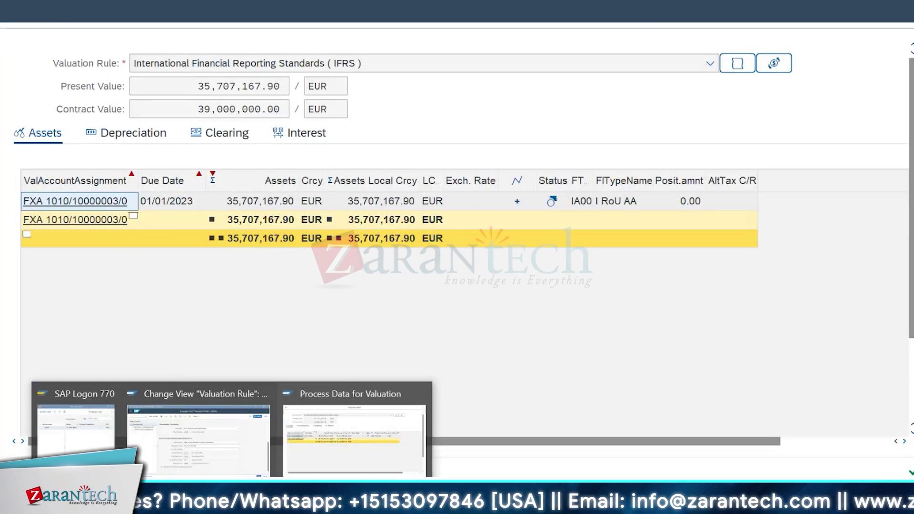
click(253, 454)
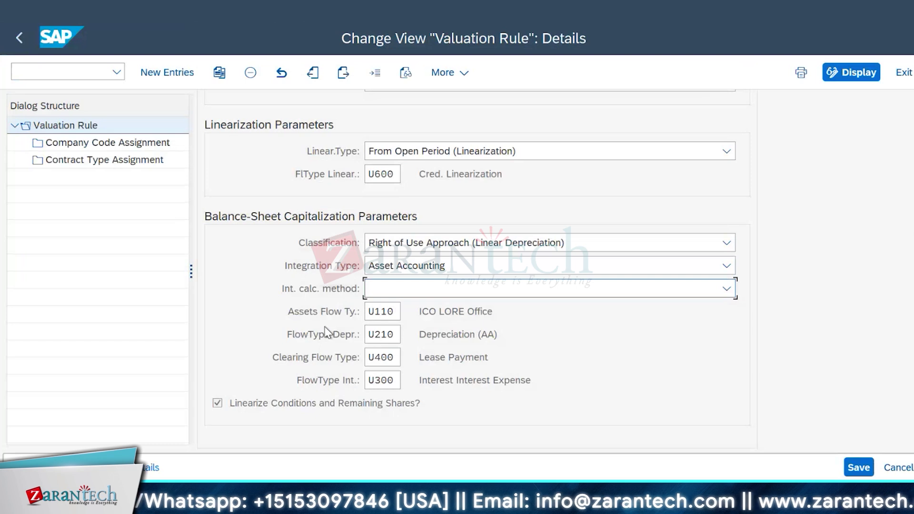
mouse_move(233, 502)
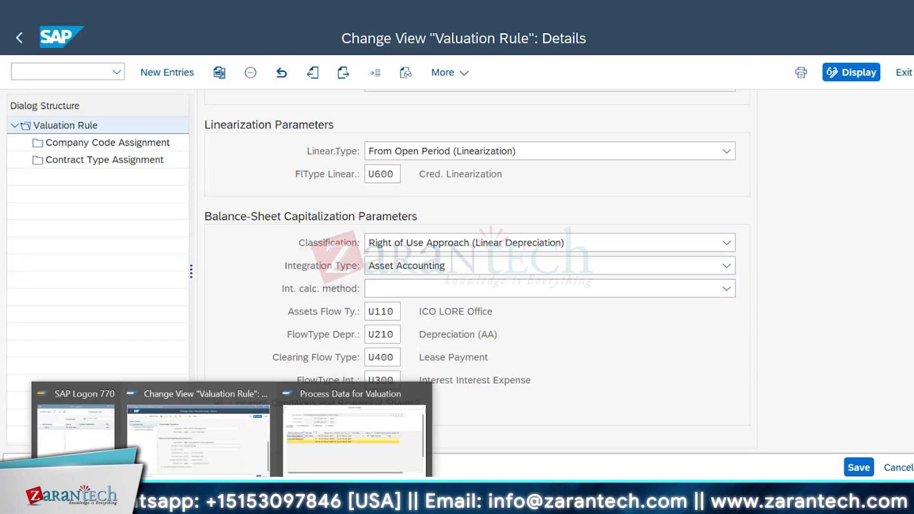
click(348, 453)
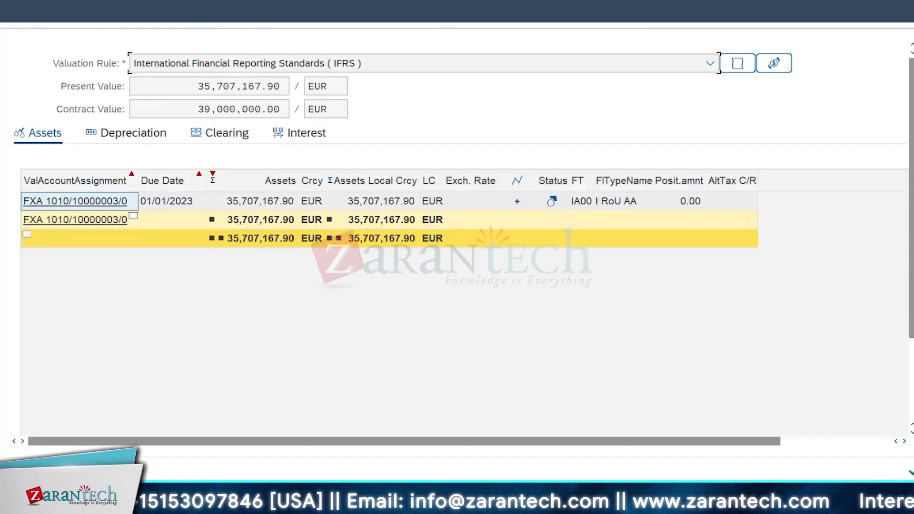
mouse_move(233, 502)
click(242, 435)
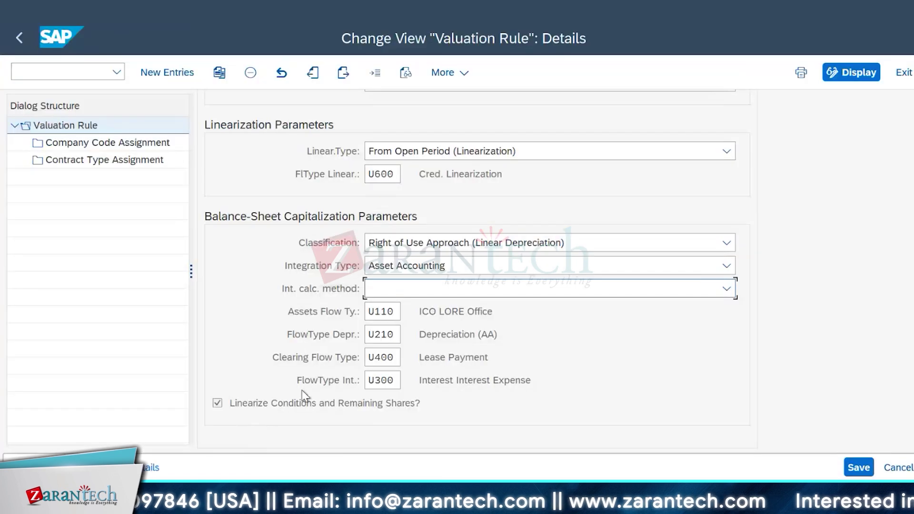
mouse_move(233, 502)
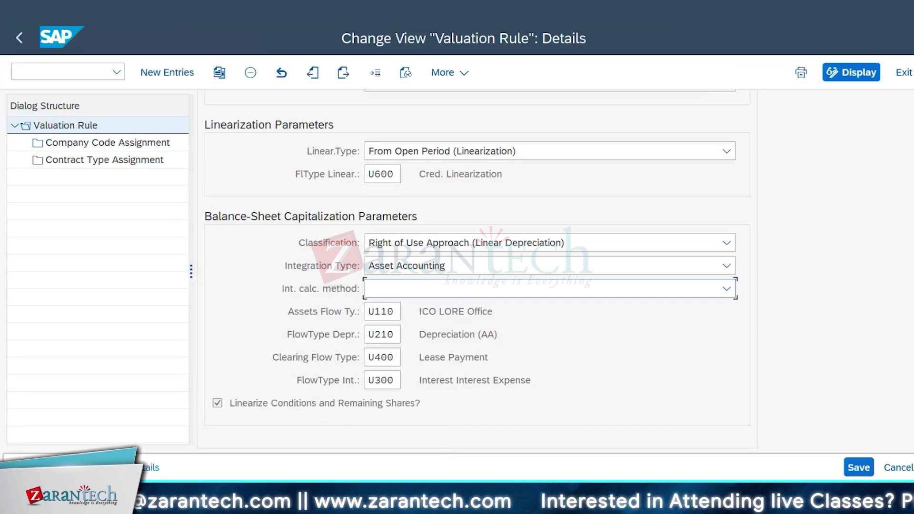
click(357, 429)
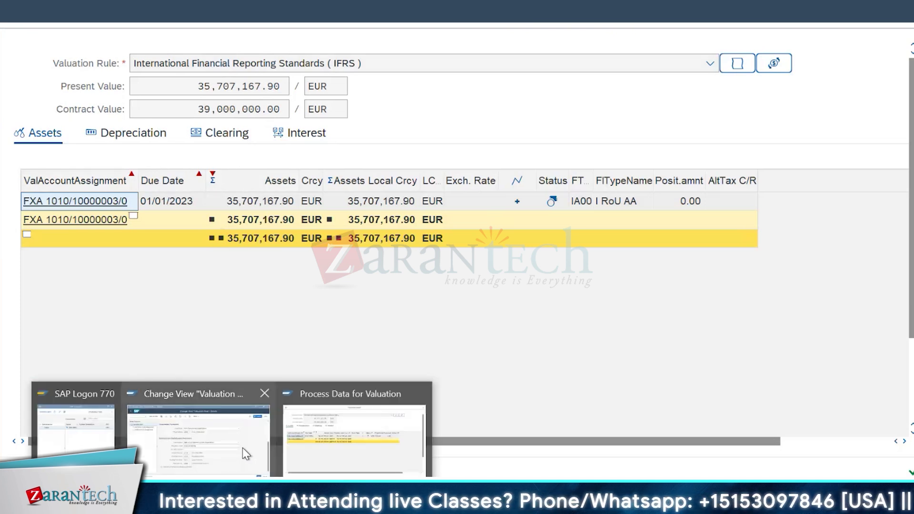
click(242, 448)
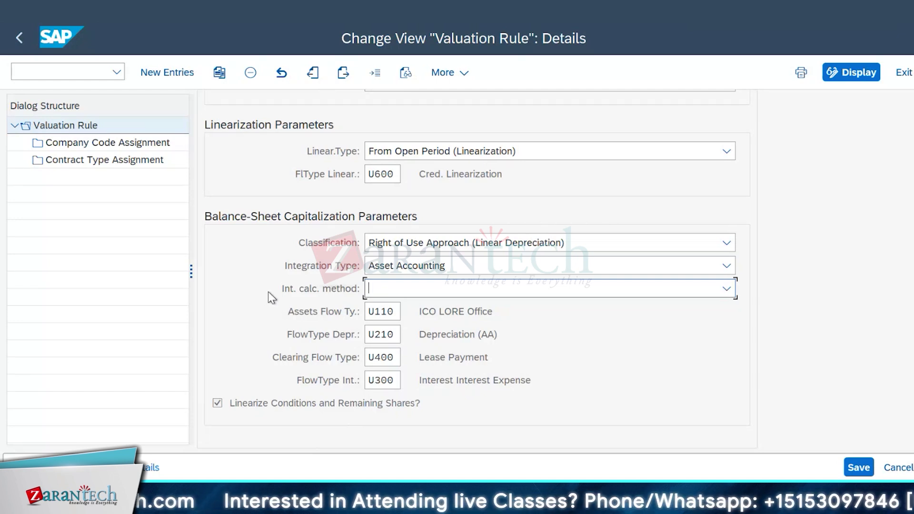
Check the general and valuation parameters of the FASB842 finance lease rule, and return to the contract's IFRS valuation result.
scroll(259, 284, up, 1)
scroll(258, 283, up, 5)
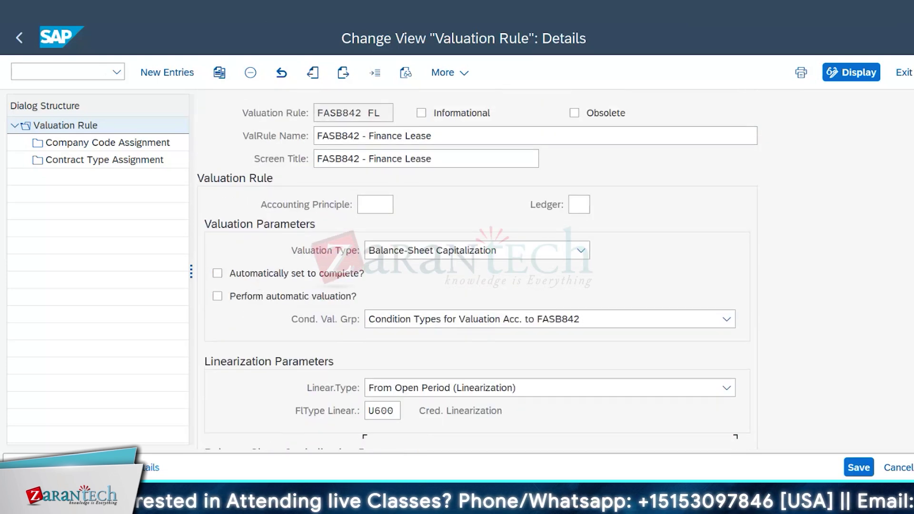
mouse_move(232, 500)
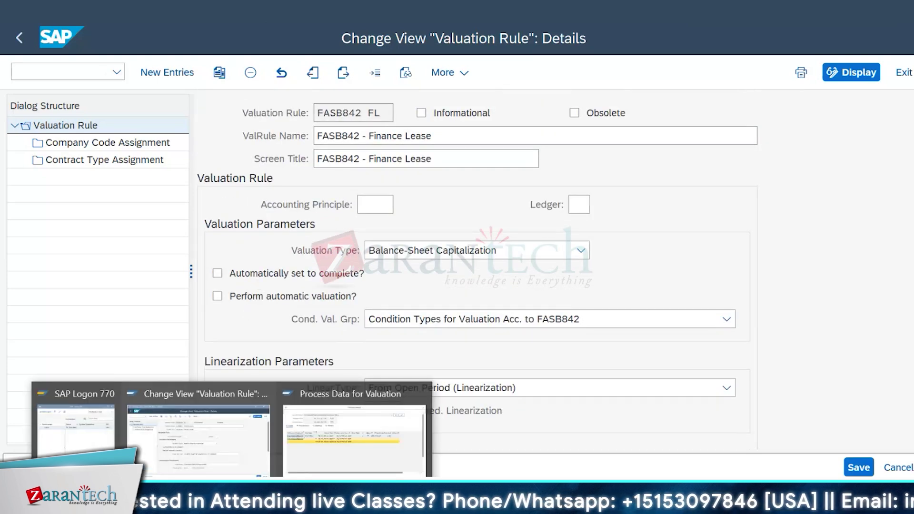
click(255, 442)
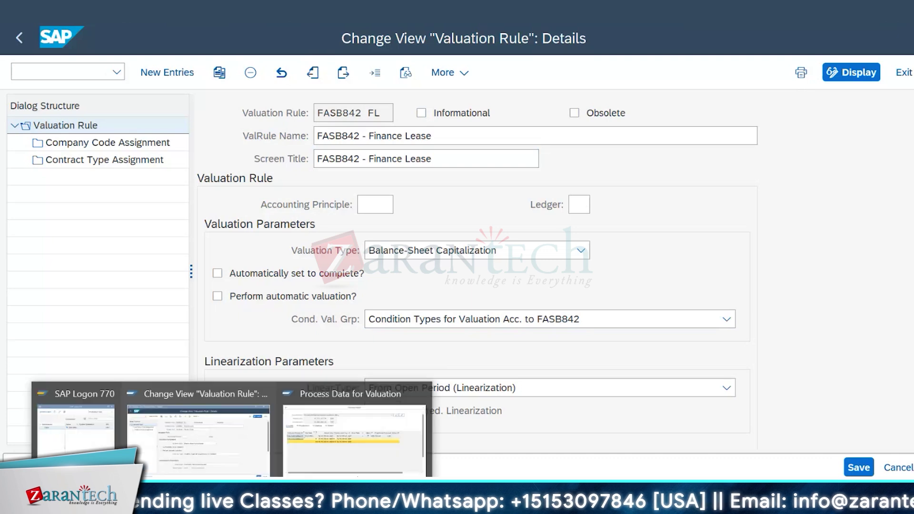
mouse_move(232, 500)
click(371, 462)
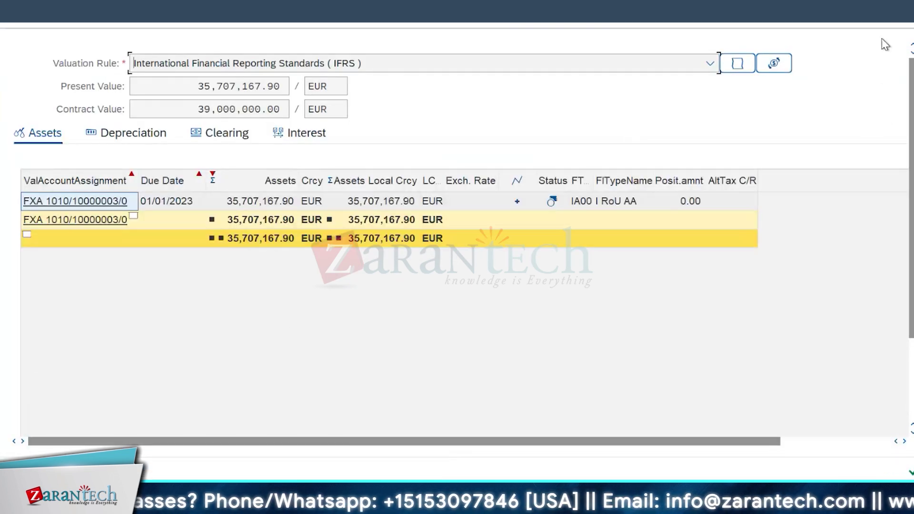
Close the valuation result, open the first listed contract and examine which valuation rules can be added to its valuation parameters.
click(912, 9)
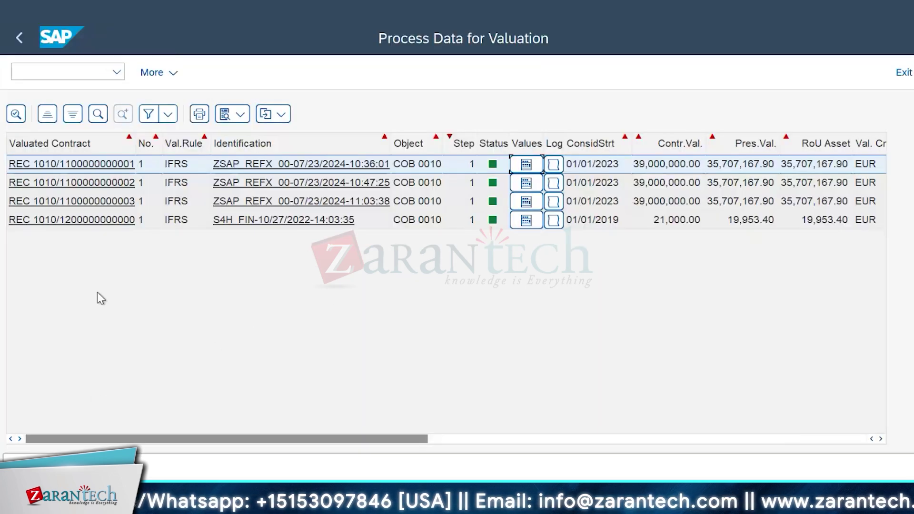
click(114, 165)
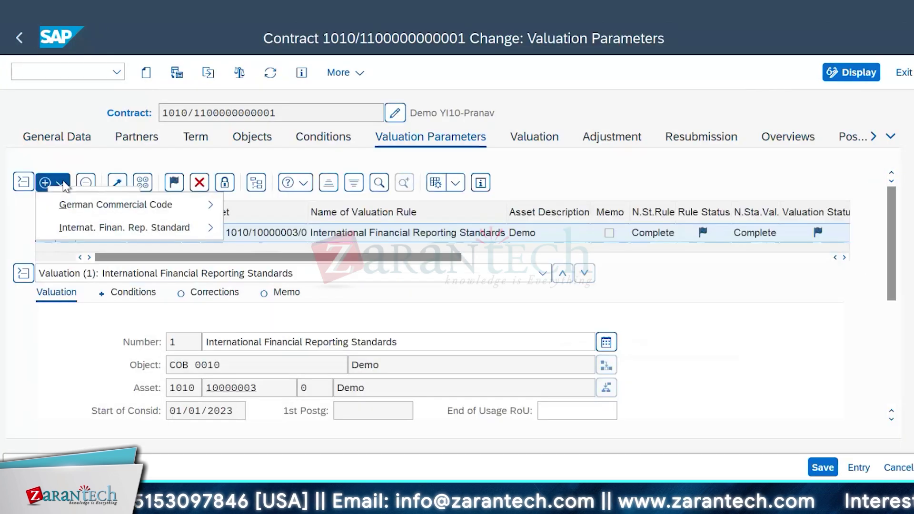
mouse_move(75, 232)
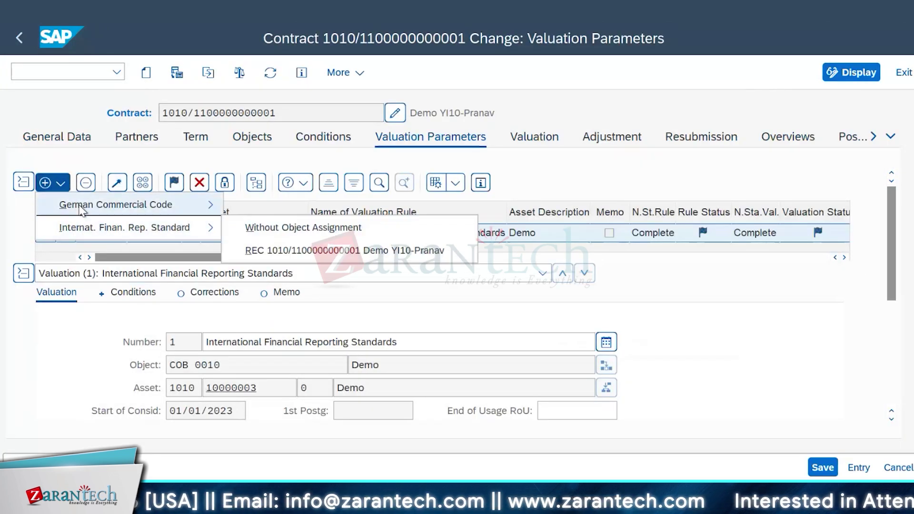
mouse_move(81, 210)
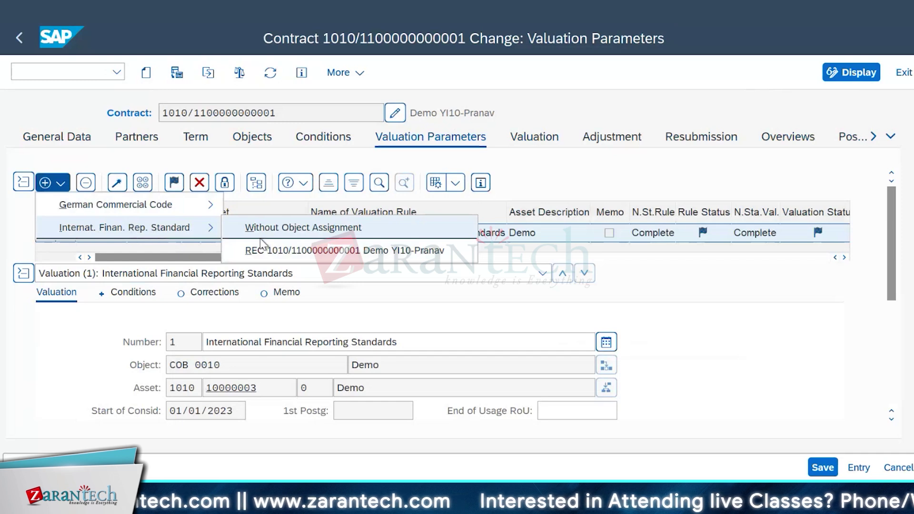
click(804, 383)
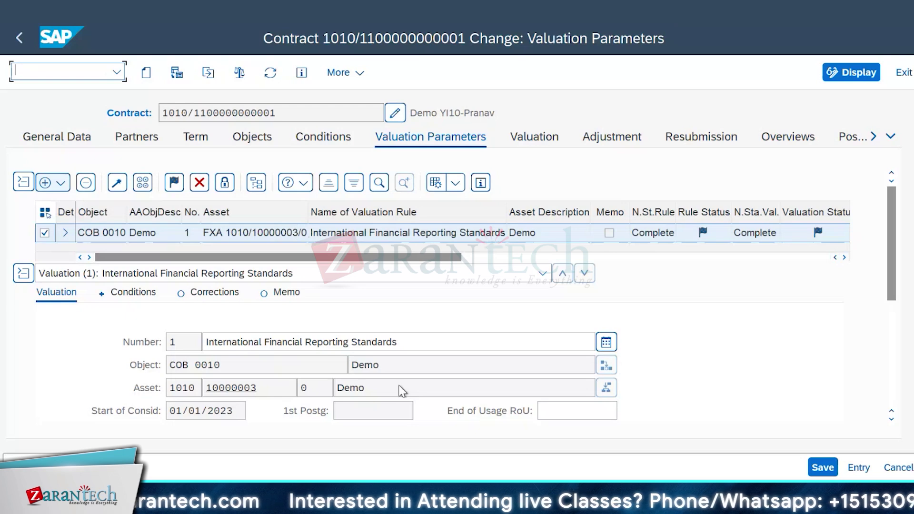
Return to the FASB842 finance lease rule and review its valuation, linearization and balance-sheet capitalization parameters.
click(232, 497)
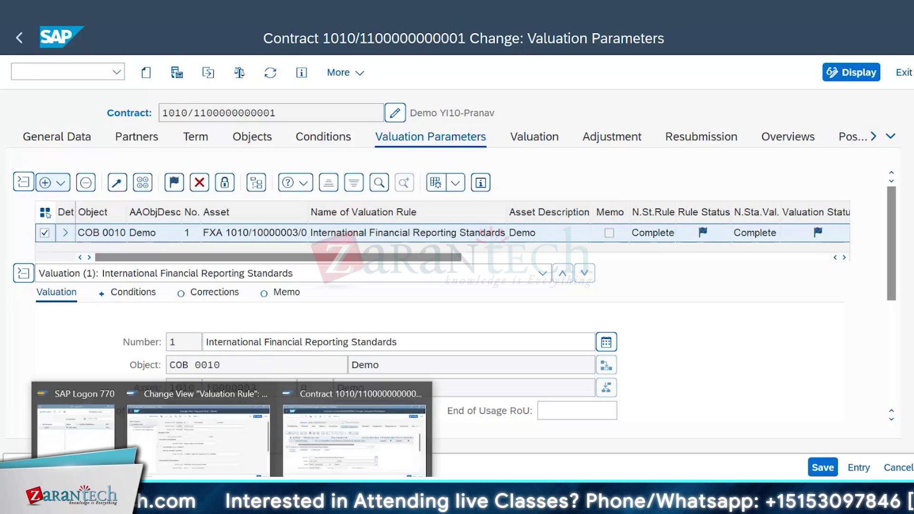
click(238, 417)
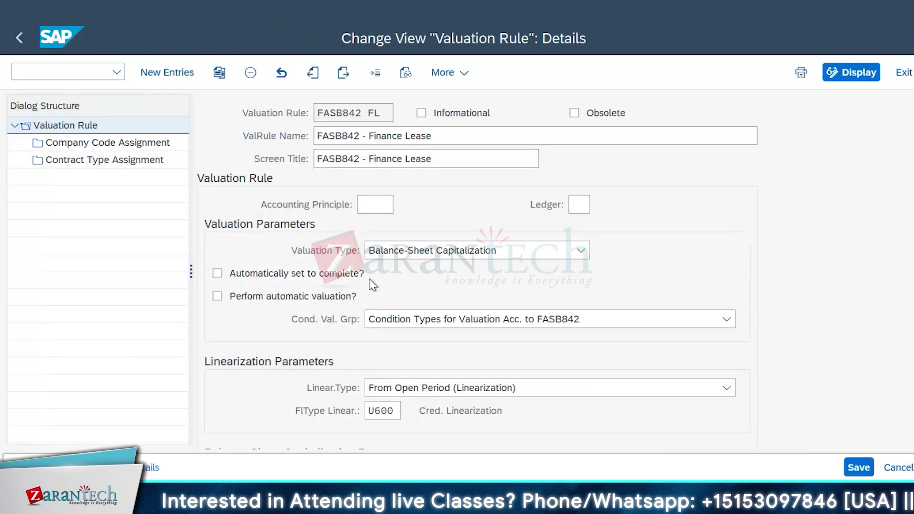
scroll(397, 361, down, 4)
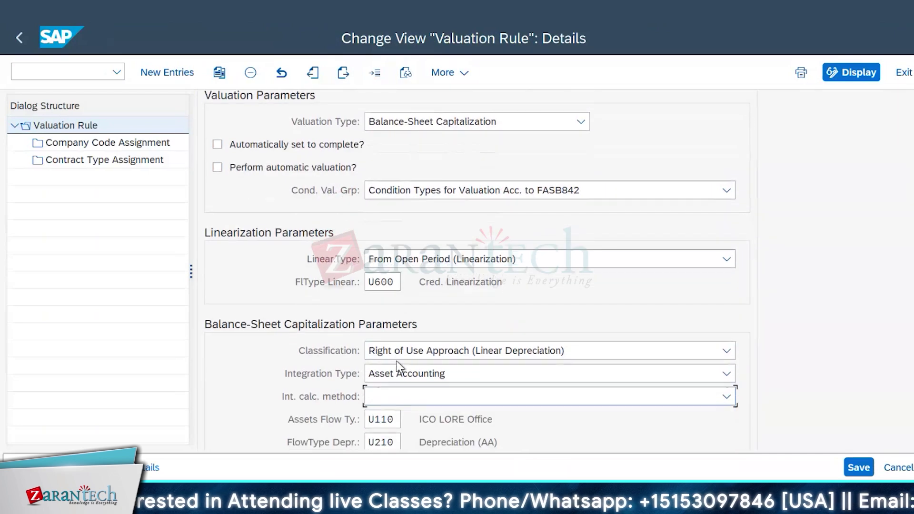
scroll(397, 361, down, 1)
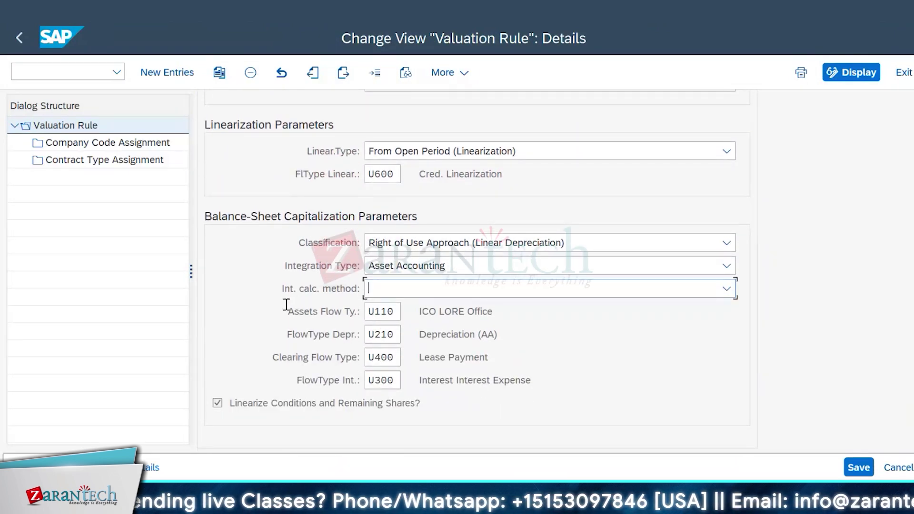
scroll(800, 164, up, 1)
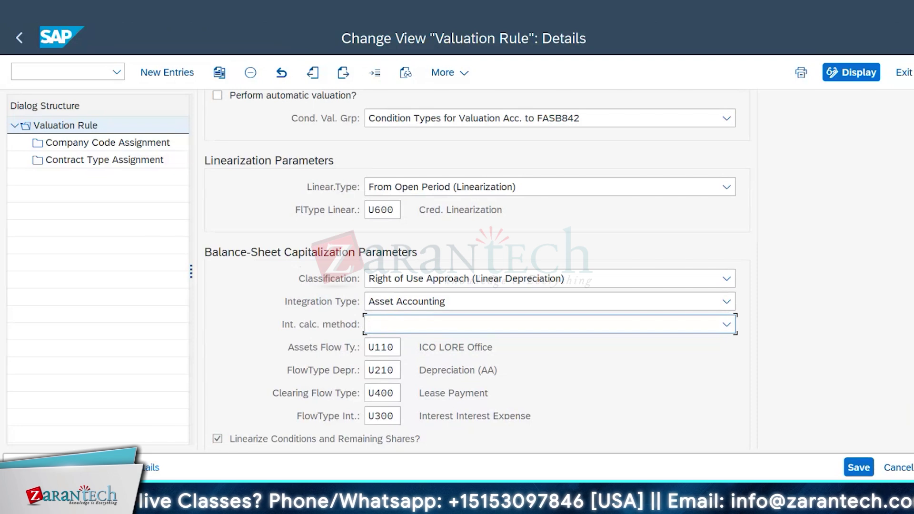
scroll(476, 267, up, 4)
Open the details of the FASB842 OL valuation rule and compare its capitalization parameters with the contract's valuation parameters.
click(22, 42)
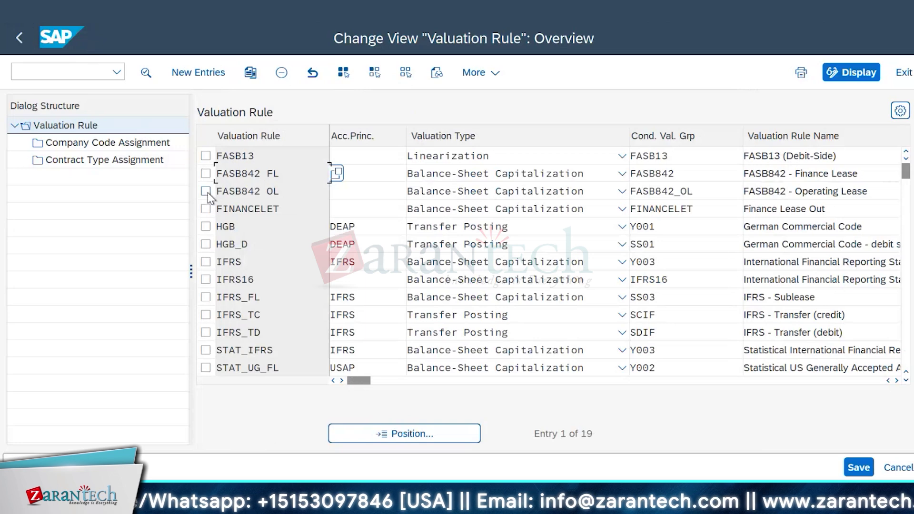
double_click(252, 191)
scroll(312, 346, down, 2)
scroll(312, 346, down, 5)
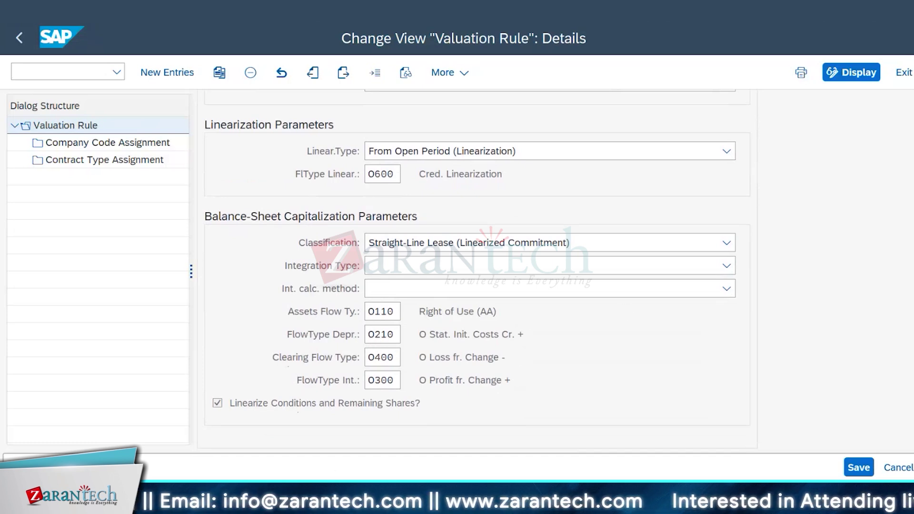
mouse_move(232, 502)
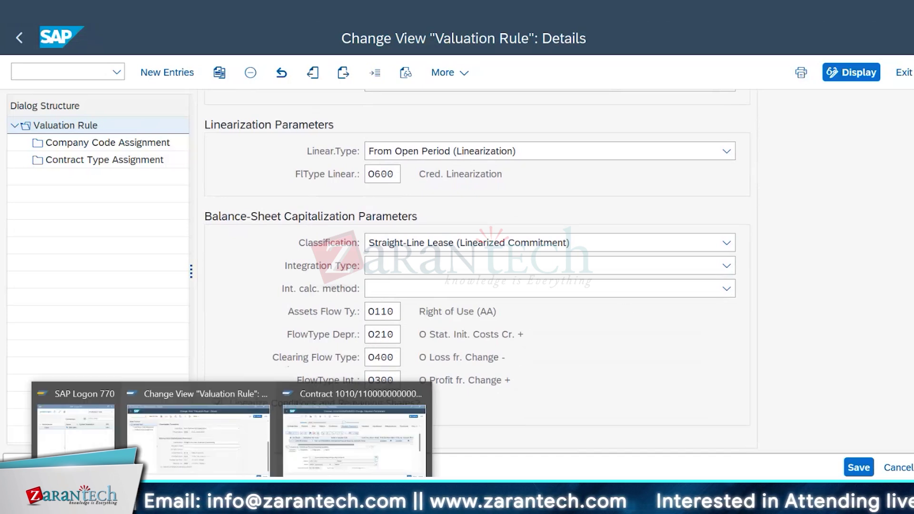
click(336, 457)
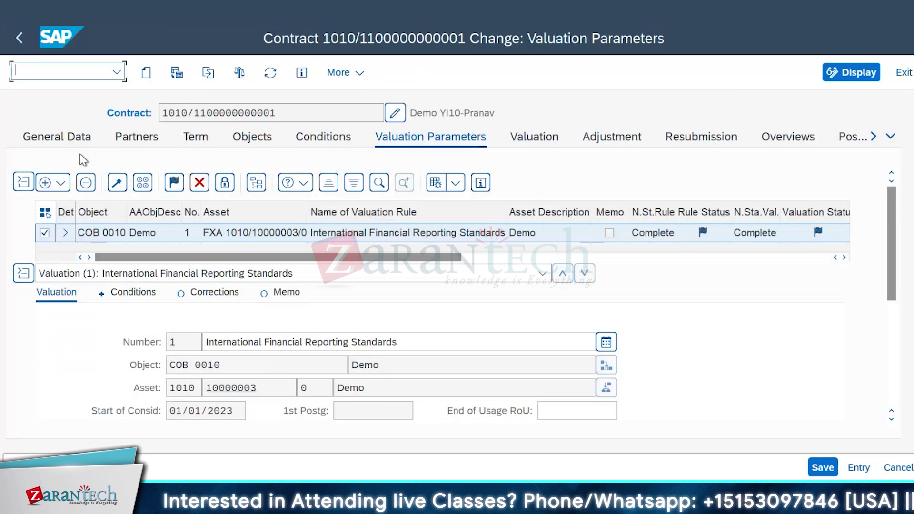
click(232, 498)
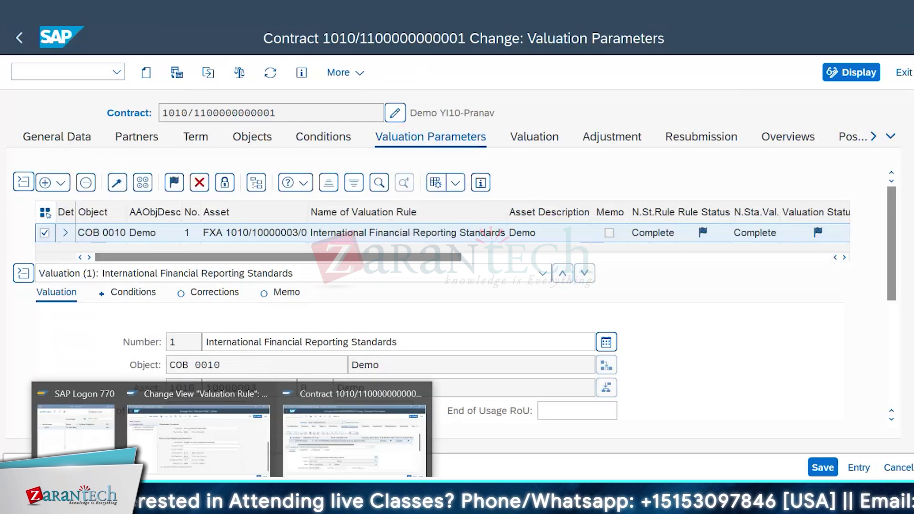
click(226, 424)
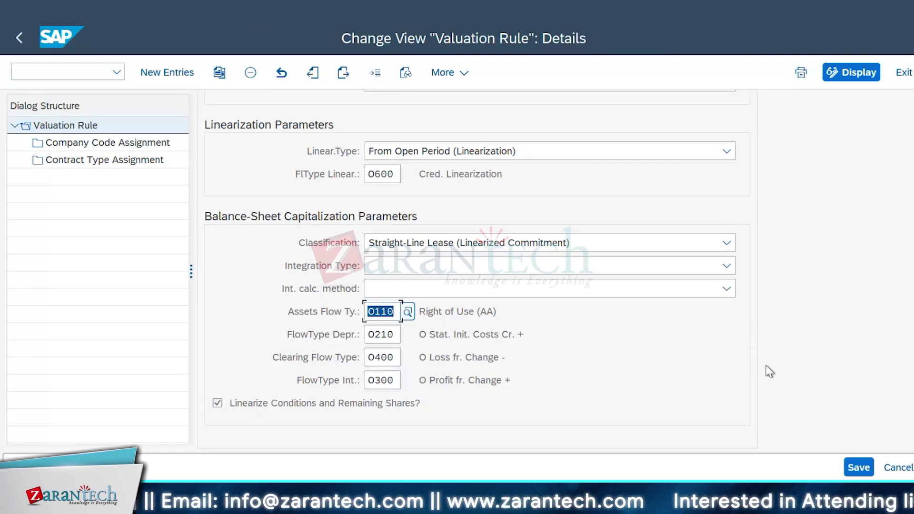
Open the details of the IFRS16 valuation rule and review its linearization and balance-sheet capitalization parameters.
scroll(770, 371, up, 2)
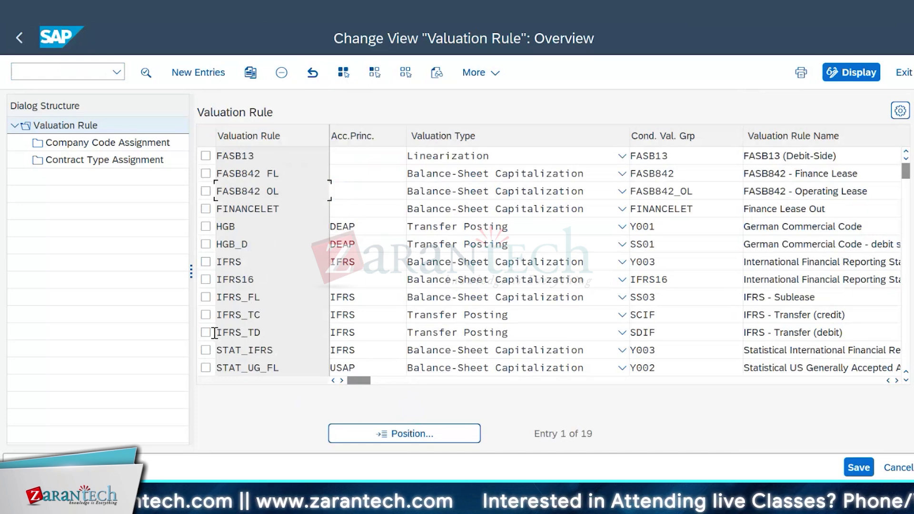
double_click(232, 280)
scroll(327, 359, down, 5)
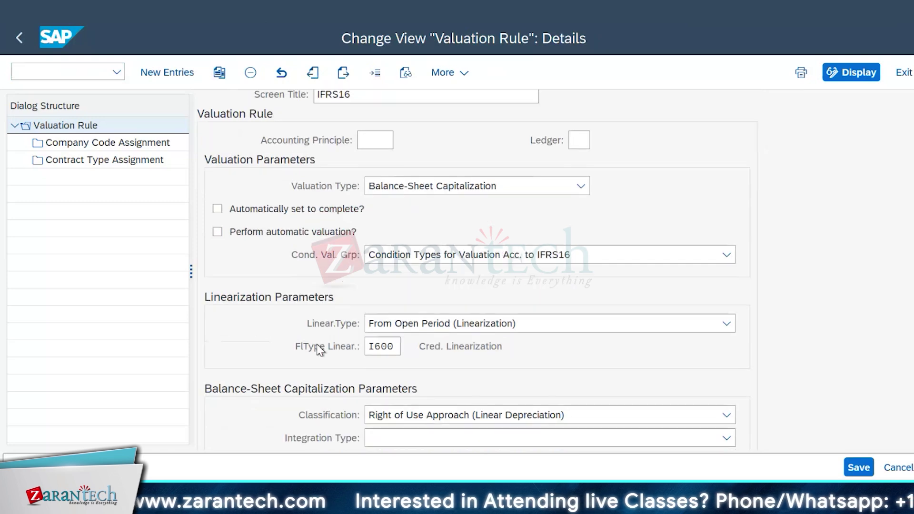
scroll(367, 341, down, 2)
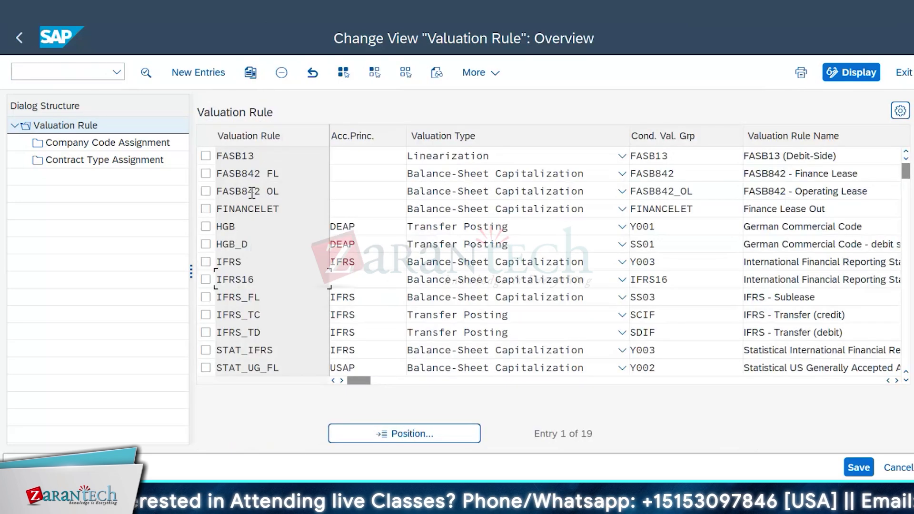
Reopen the details of the FASB842 FL valuation rule and examine its balance-sheet capitalization parameters.
double_click(257, 176)
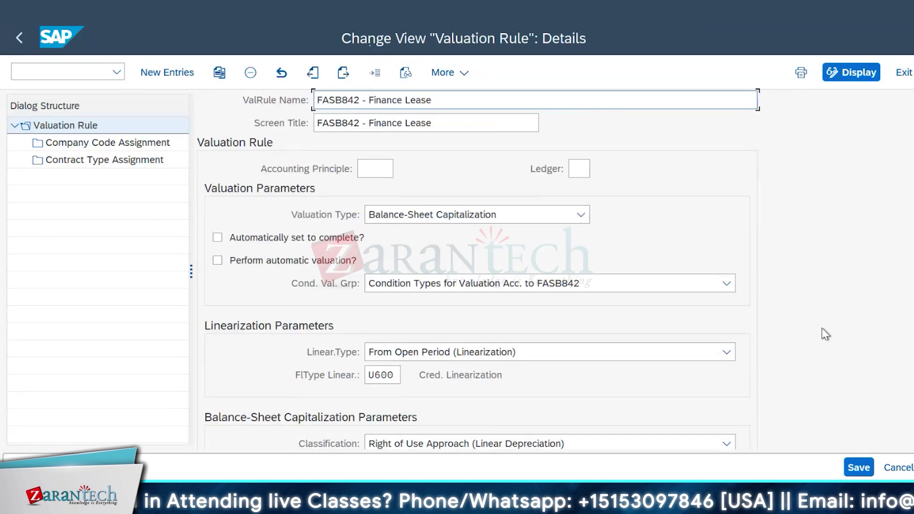
scroll(829, 329, down, 6)
scroll(835, 326, down, 1)
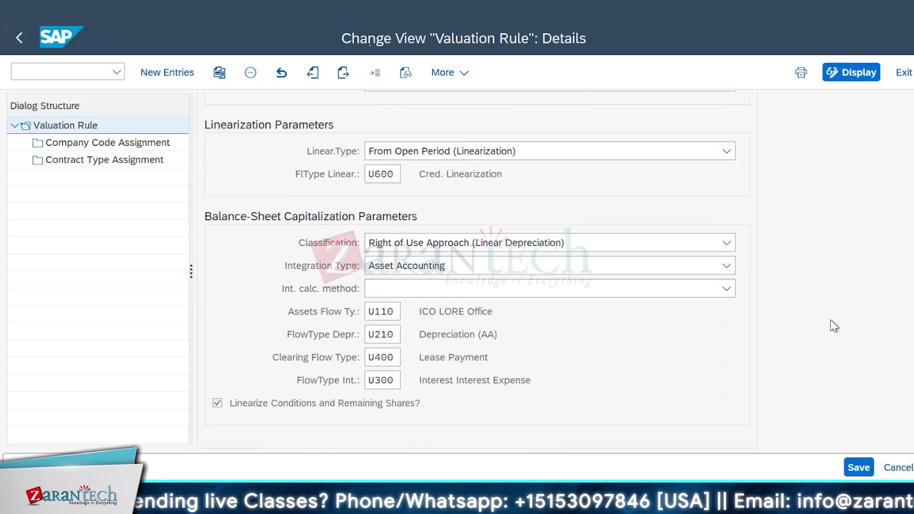
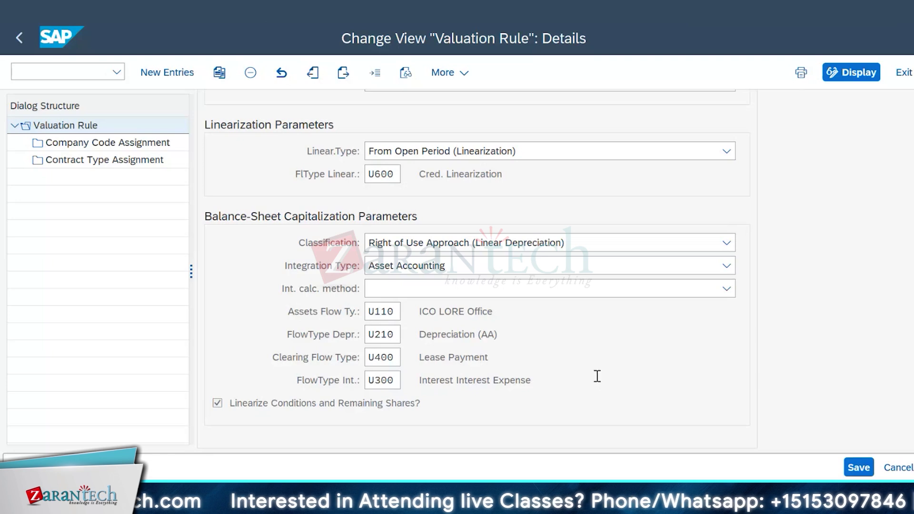
Display the IFRS valuation result from the contract's valuation and widen the Flow Type column in the assets table.
scroll(597, 376, up, 1)
scroll(598, 376, down, 1)
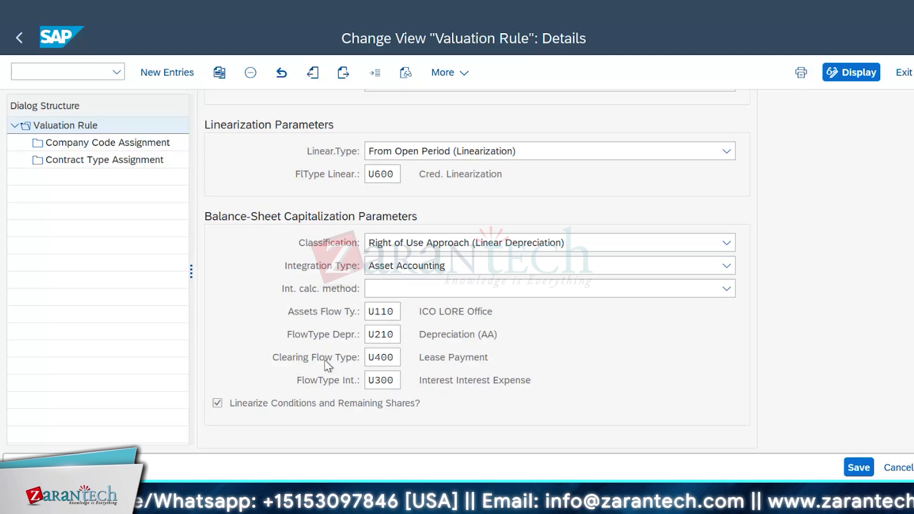
mouse_move(240, 472)
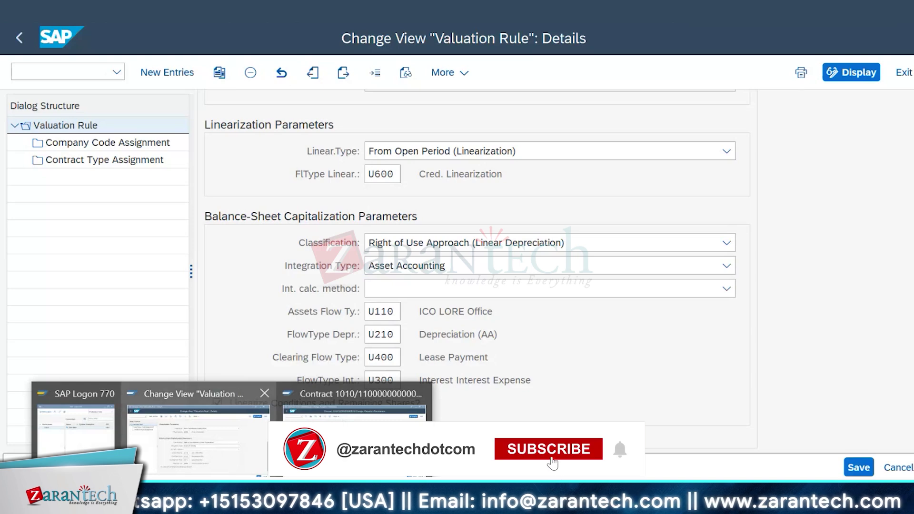
click(355, 428)
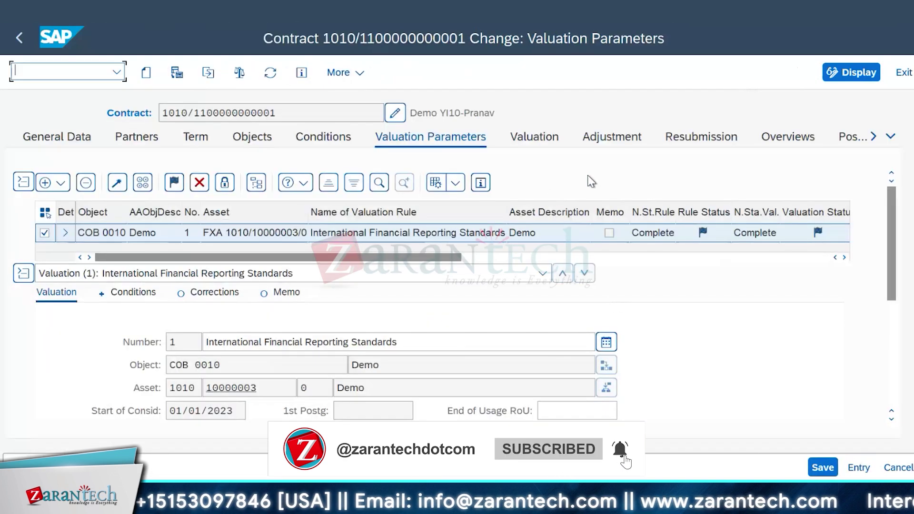
click(538, 139)
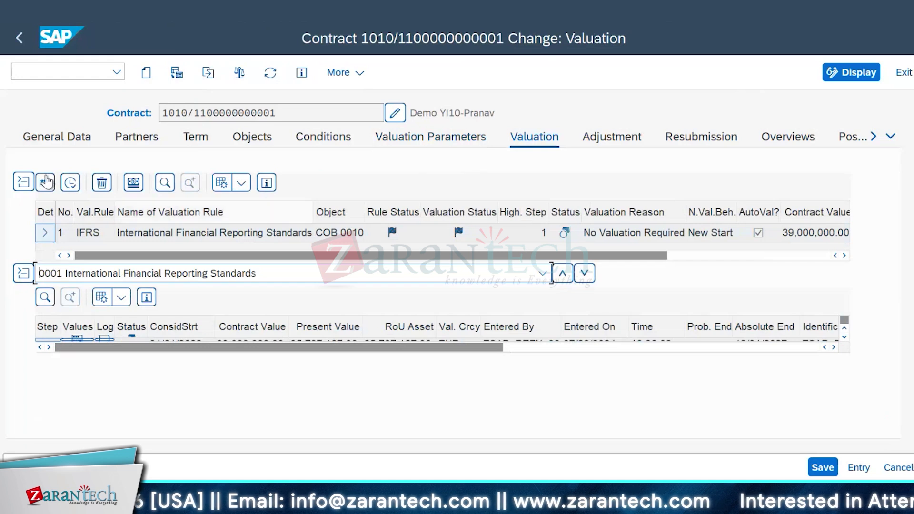
click(45, 183)
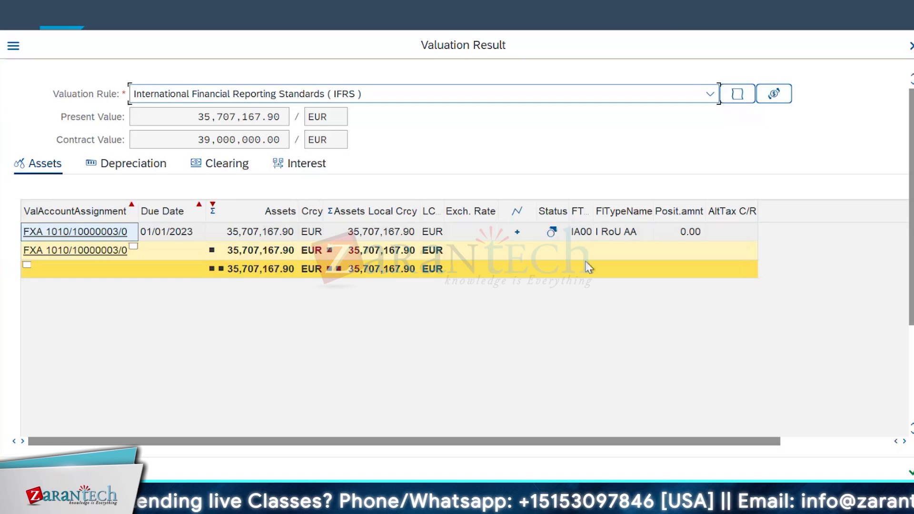
click(581, 232)
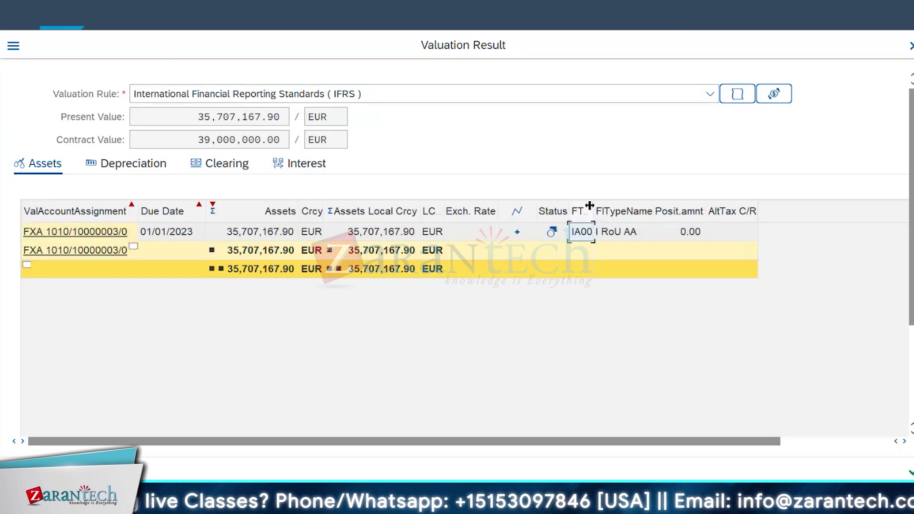
drag(627, 211, 646, 211)
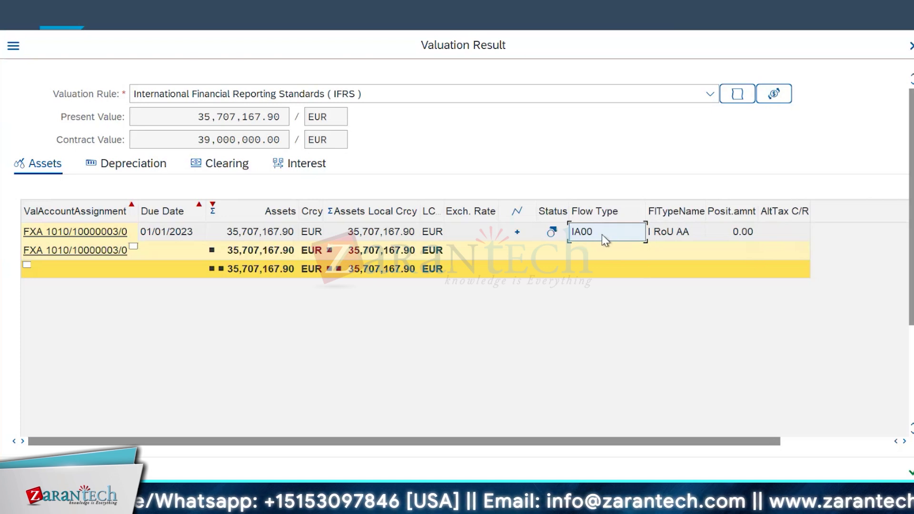
Open the details of the IFRS valuation rule and check its assets flow type against the contract's valuation result.
click(232, 500)
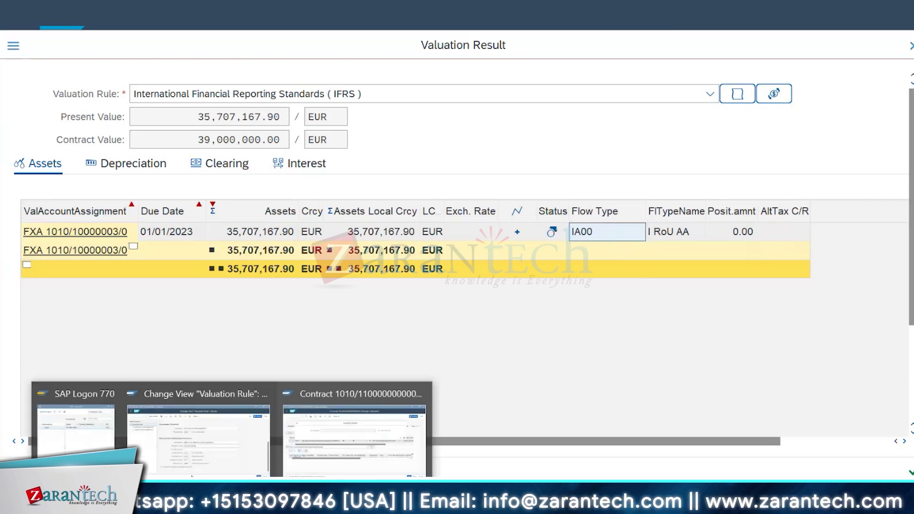
click(198, 429)
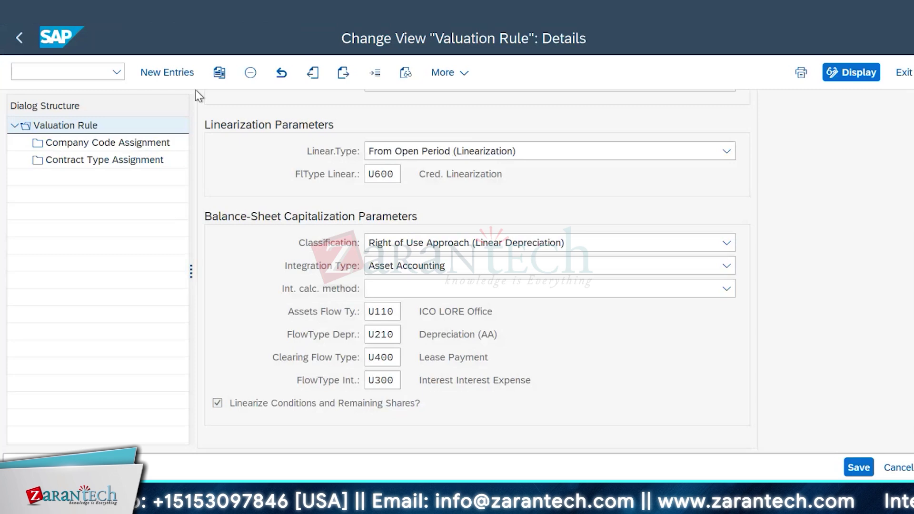
click(22, 45)
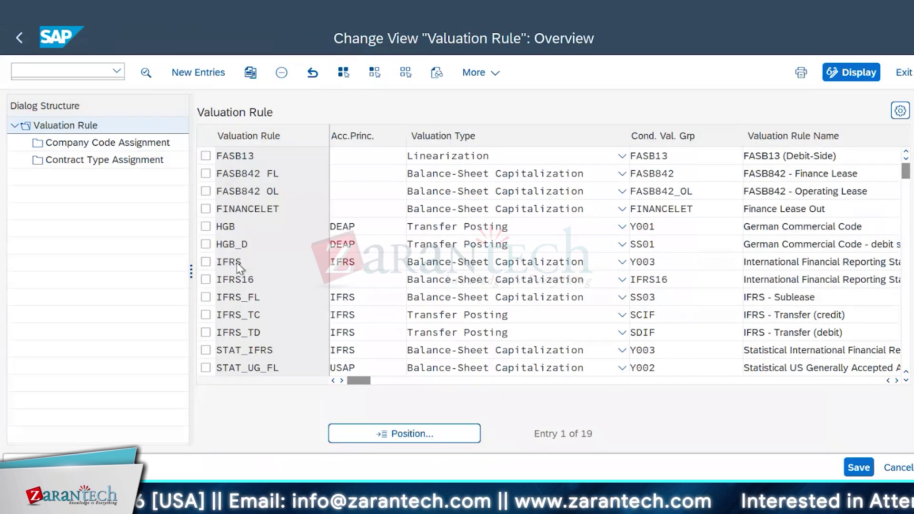
double_click(238, 263)
scroll(275, 366, down, 1)
scroll(275, 367, down, 5)
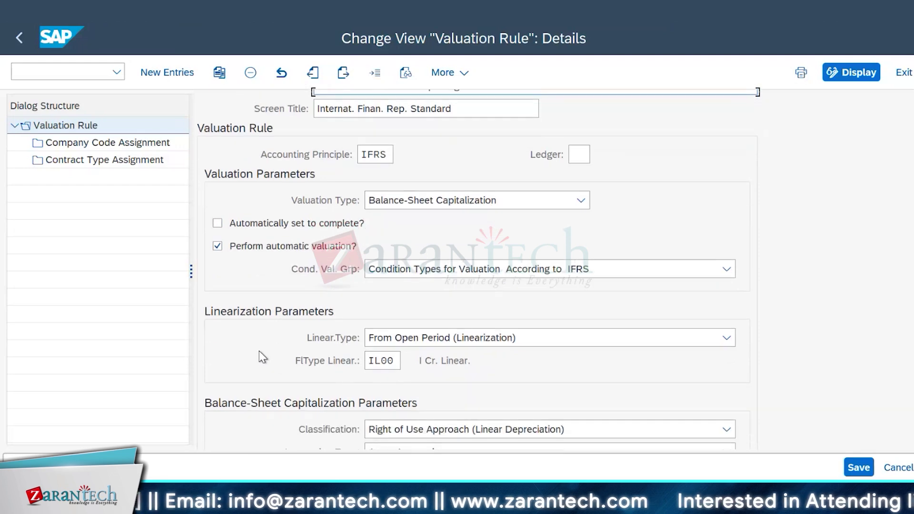
scroll(261, 344, down, 2)
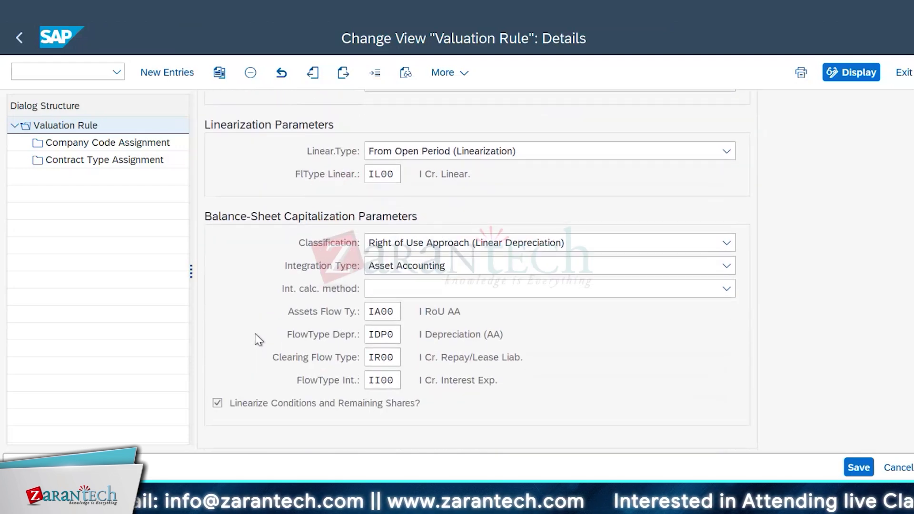
click(397, 310)
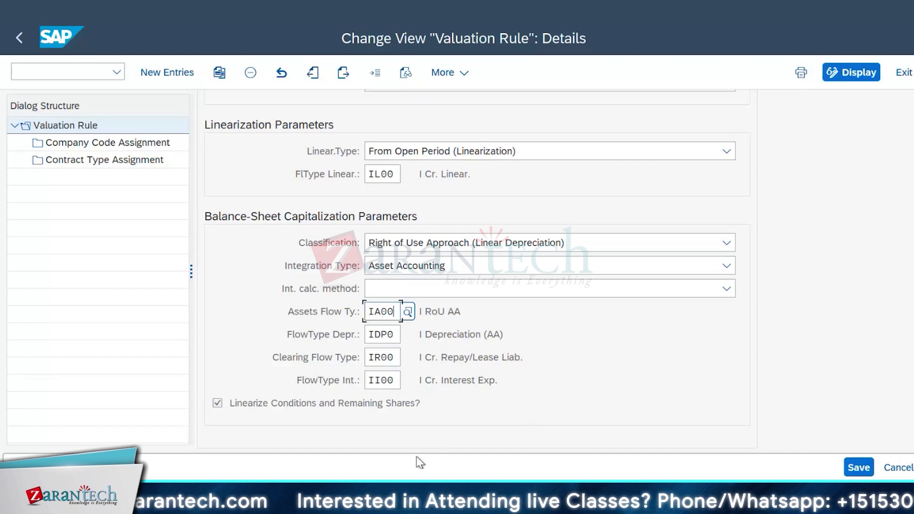
Check the depreciation flow type in the contract's valuation result and compare it with the flow types of the IFRS rule.
click(232, 500)
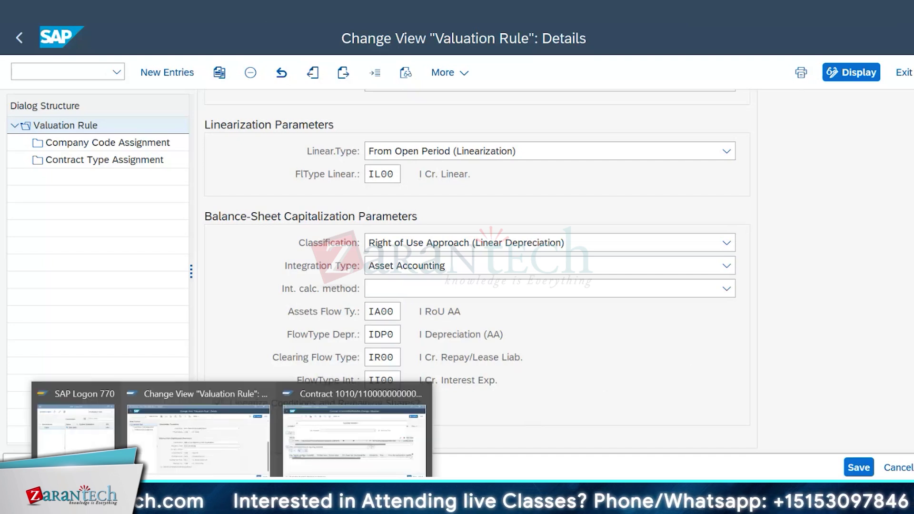
click(386, 435)
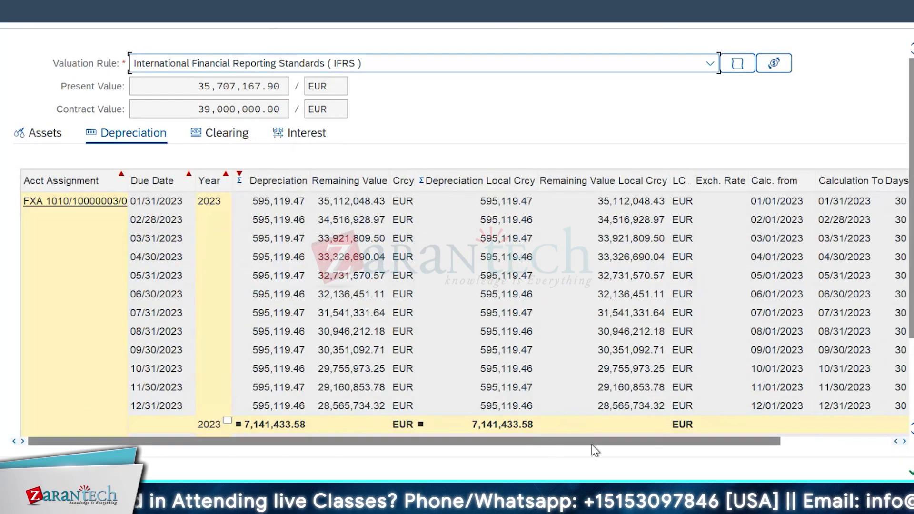
drag(592, 443, 824, 457)
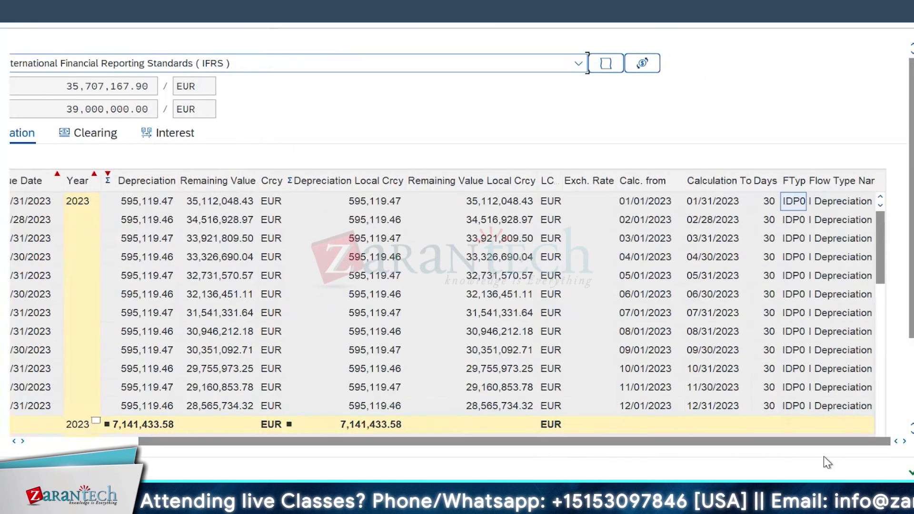
click(798, 208)
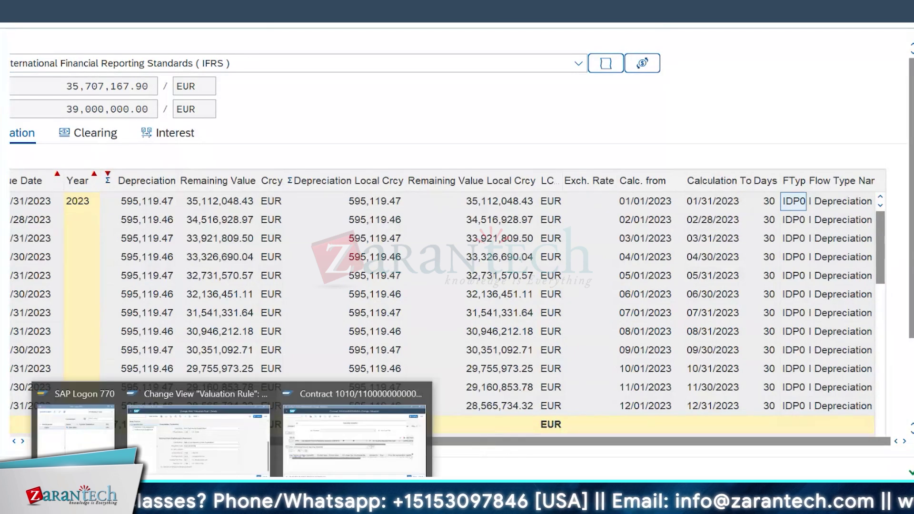
click(230, 438)
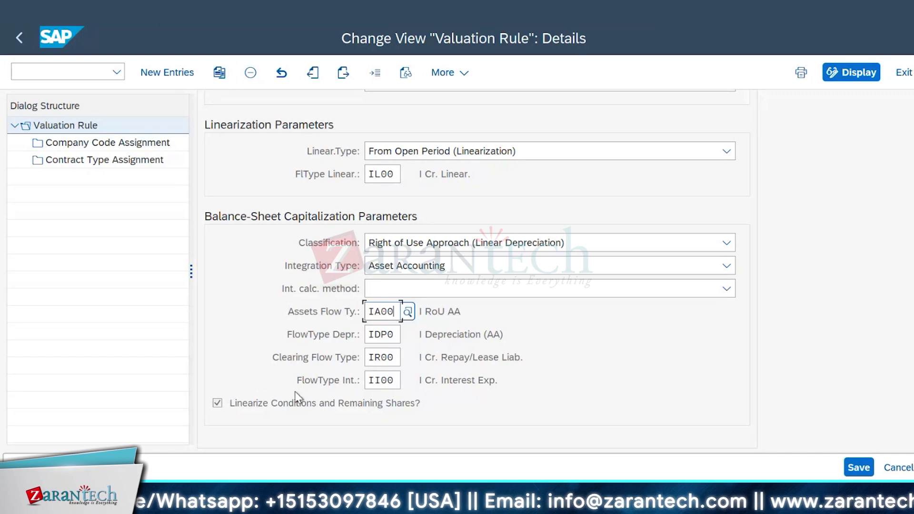
click(397, 381)
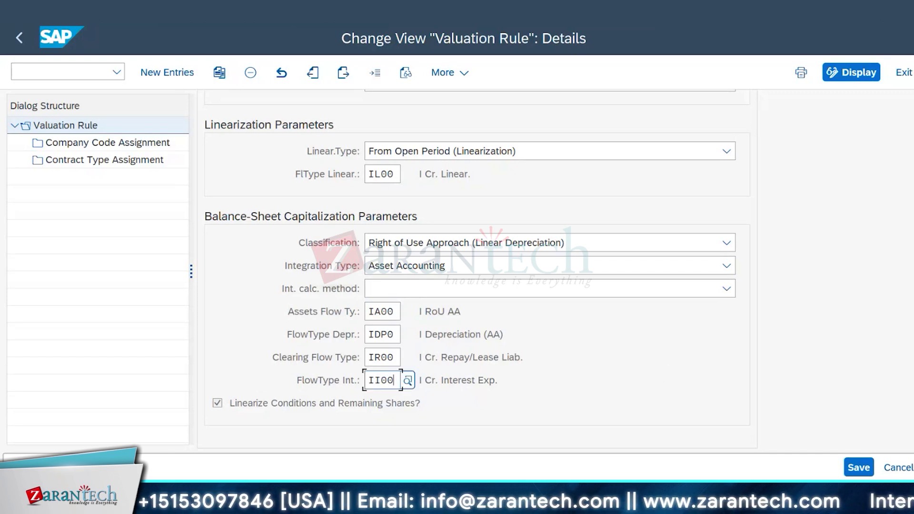
Revisit the start of the contract's depreciation schedule and return to the IFRS valuation rule details.
click(232, 503)
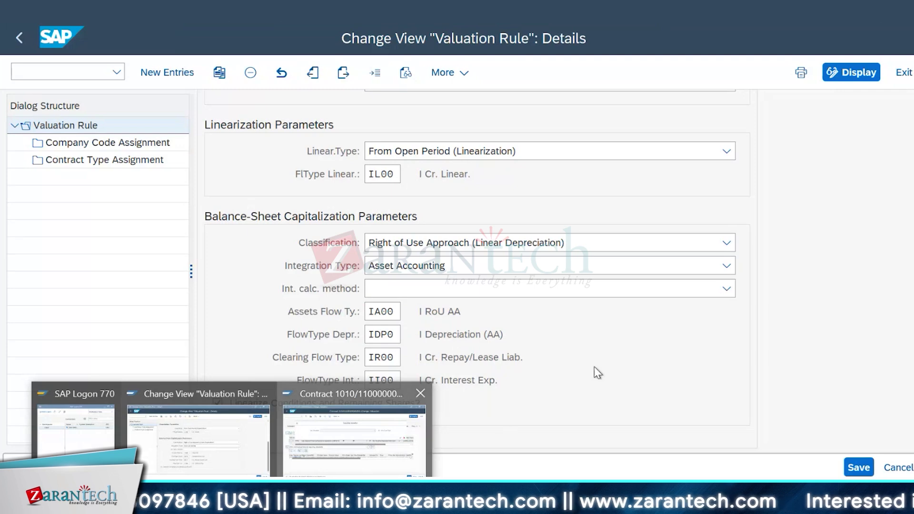
click(402, 459)
click(36, 443)
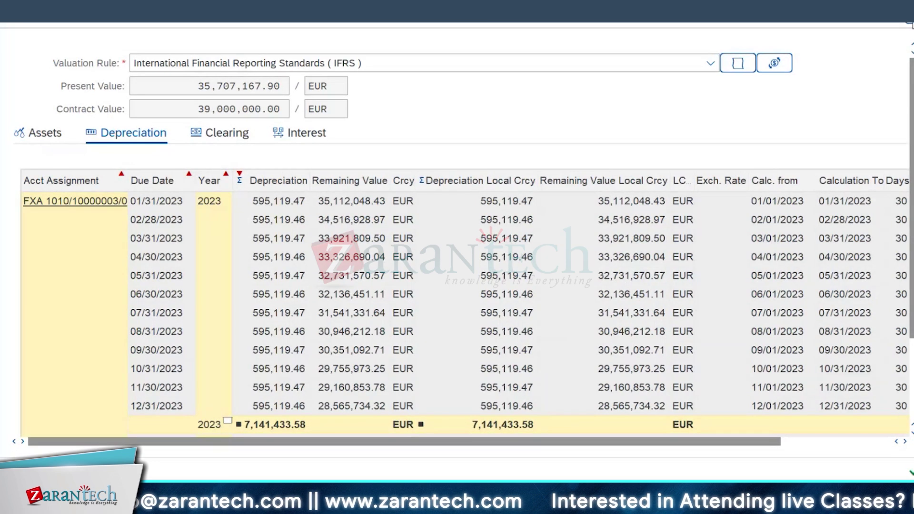
mouse_move(231, 504)
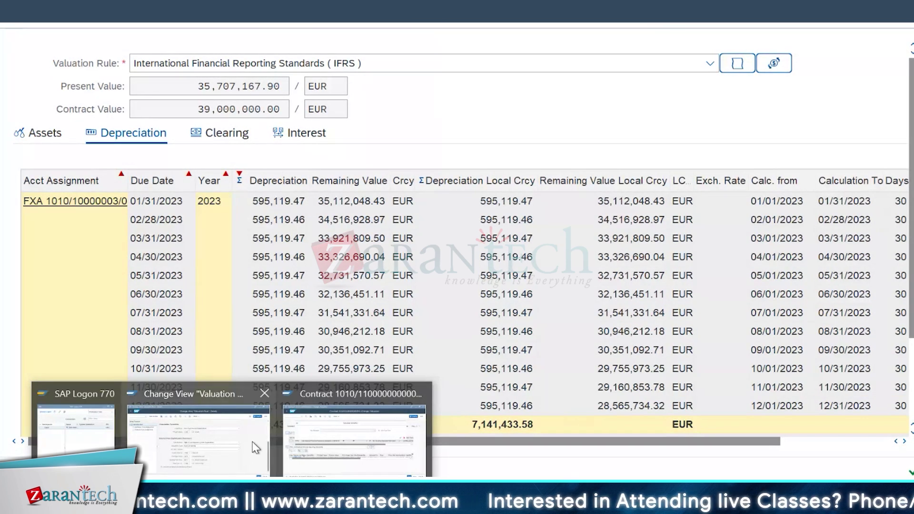
click(198, 440)
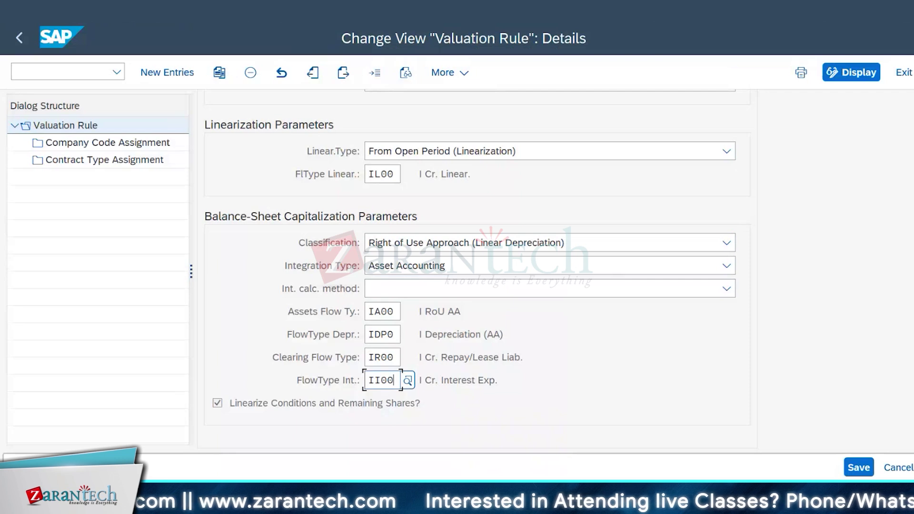
Examine the IFRS rule's valuation type, condition valuation group, linearization and balance-sheet capitalization parameters.
scroll(800, 190, up, 5)
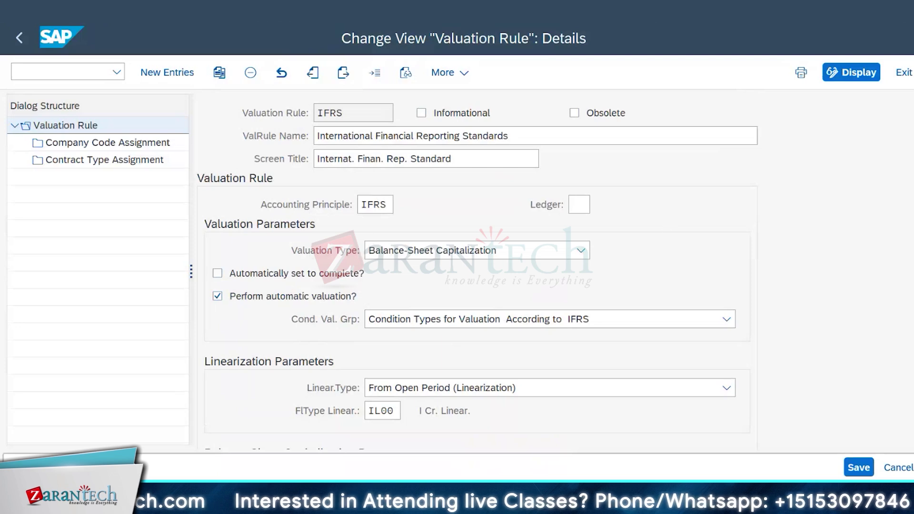
scroll(476, 267, down, 3)
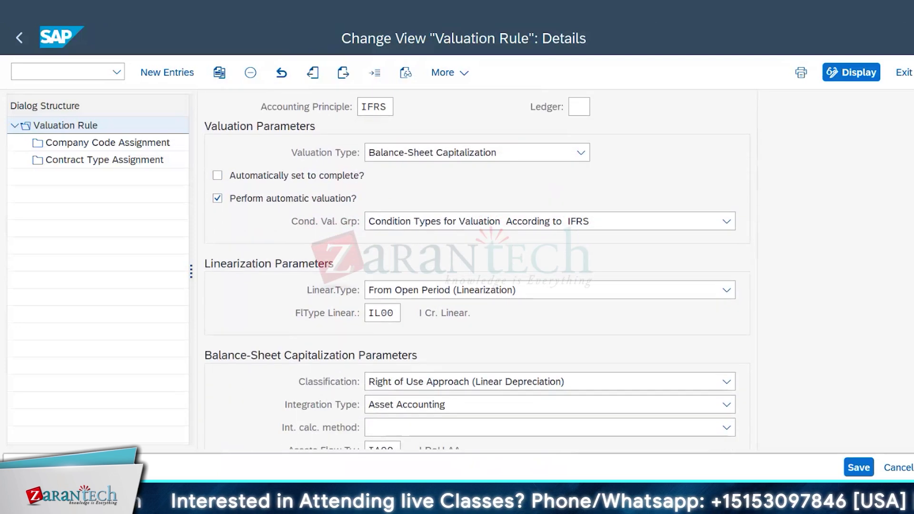
scroll(476, 267, up, 3)
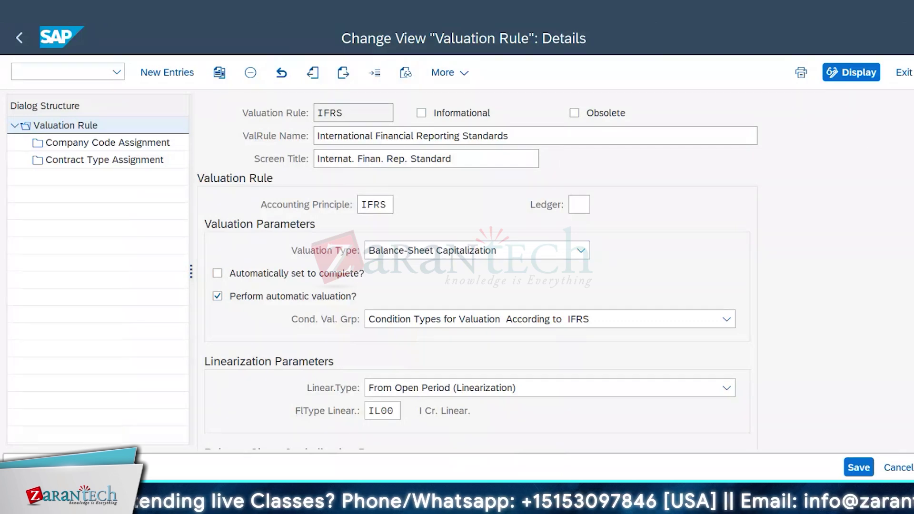
scroll(477, 267, down, 3)
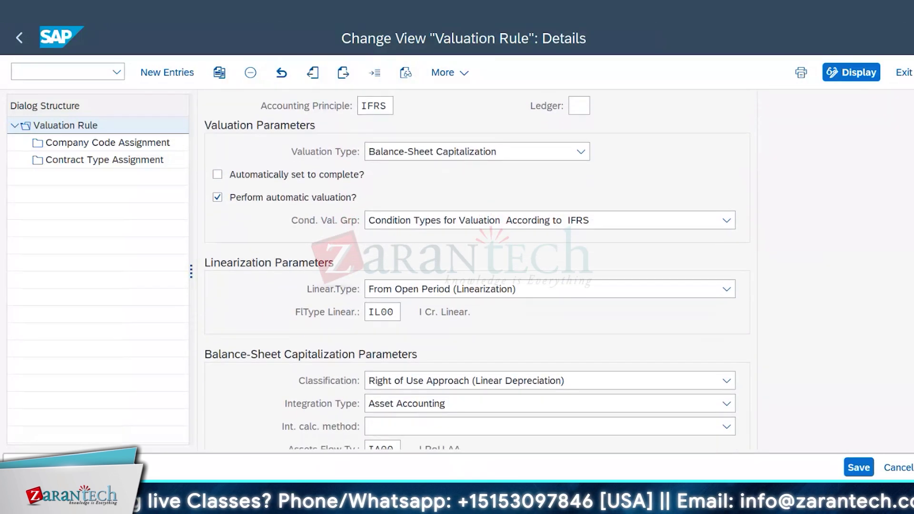
scroll(830, 204, down, 2)
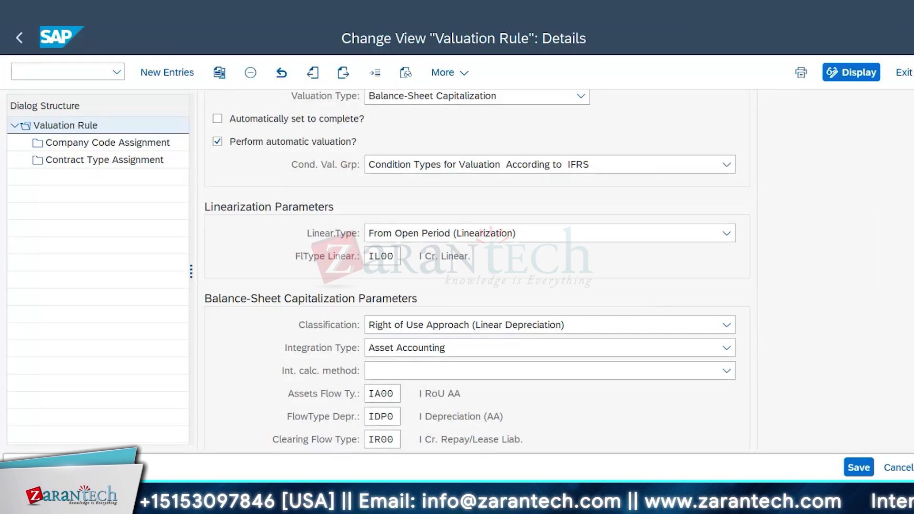
scroll(477, 304, down, 2)
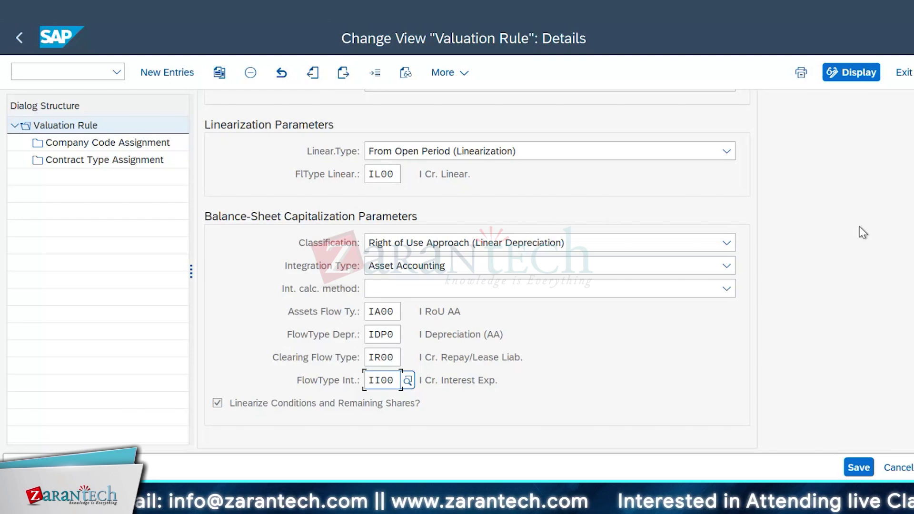
scroll(859, 226, up, 5)
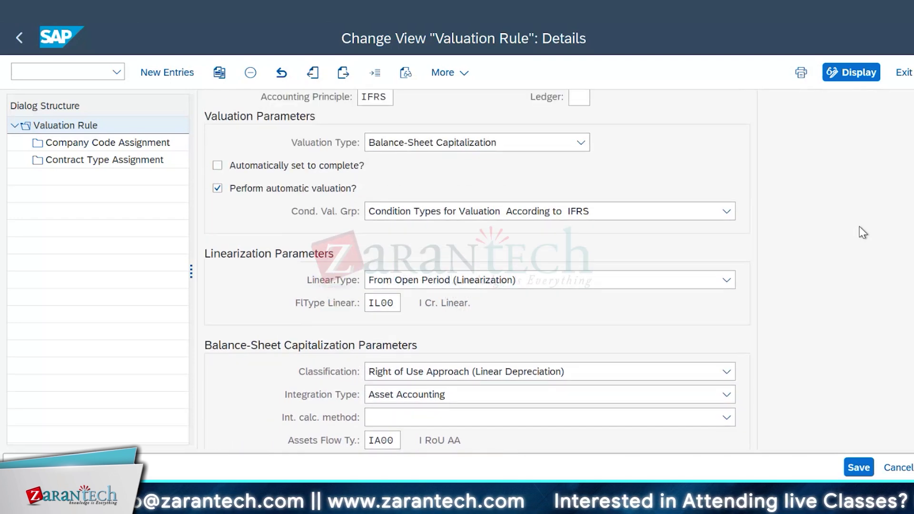
scroll(863, 233, down, 4)
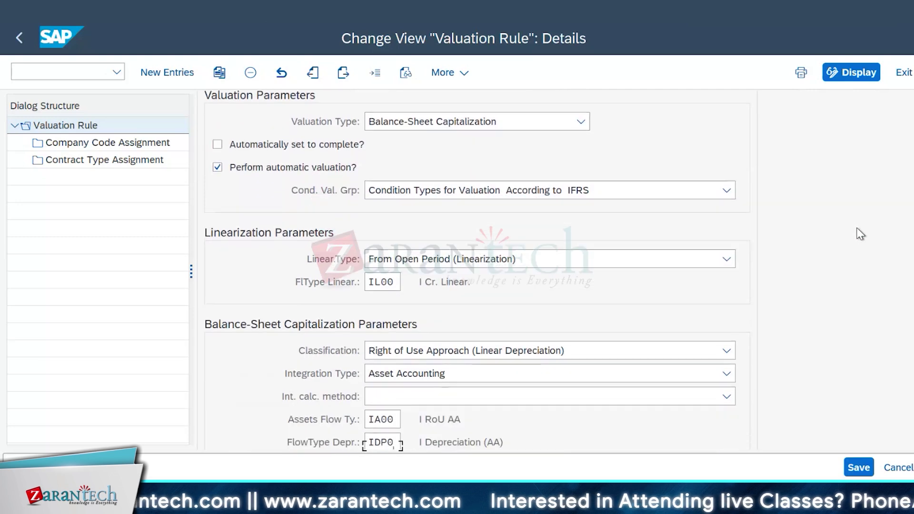
scroll(864, 248, down, 1)
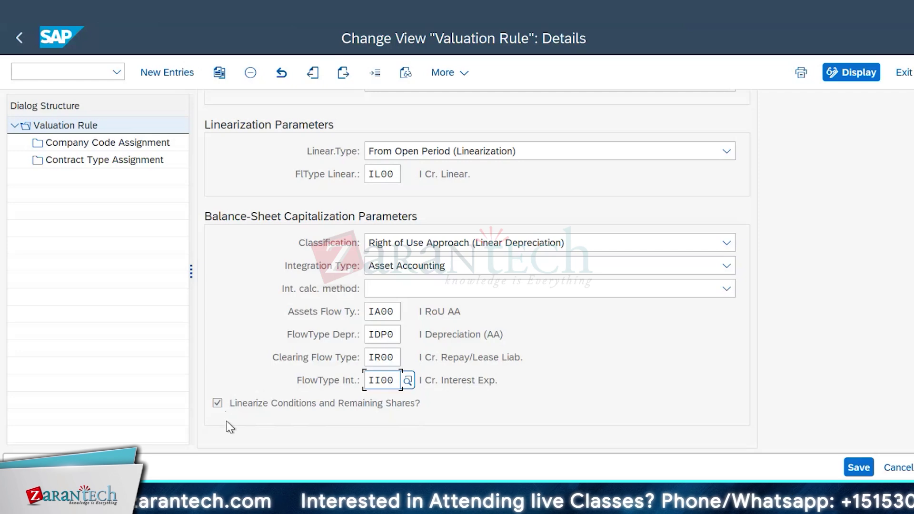
Open the company code assignment of the IFRS valuation rule and review the assigned company codes.
scroll(802, 308, up, 5)
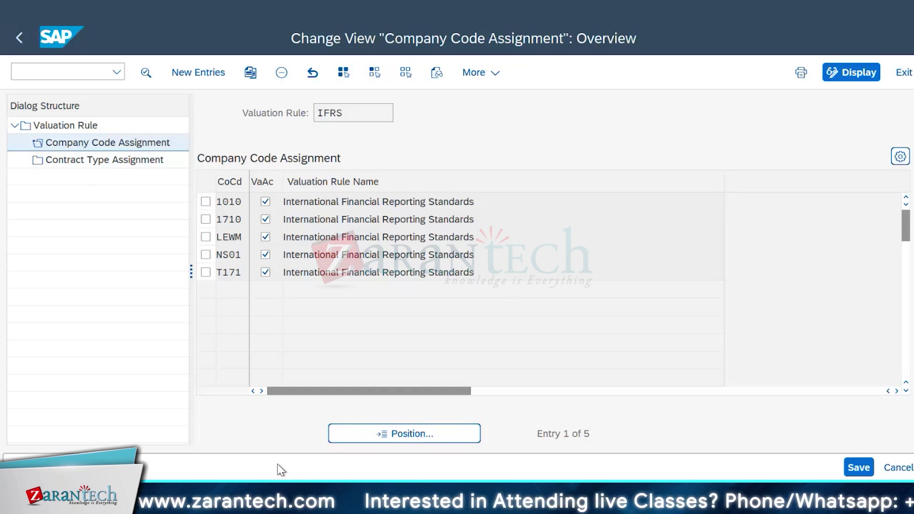
mouse_move(232, 502)
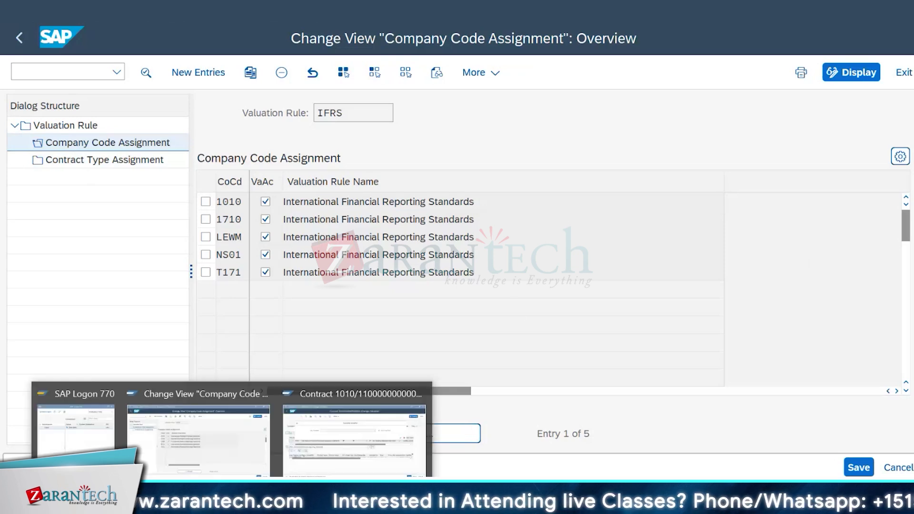
Switch to the real estate lease contract and review its general data, business partner and term details.
click(347, 470)
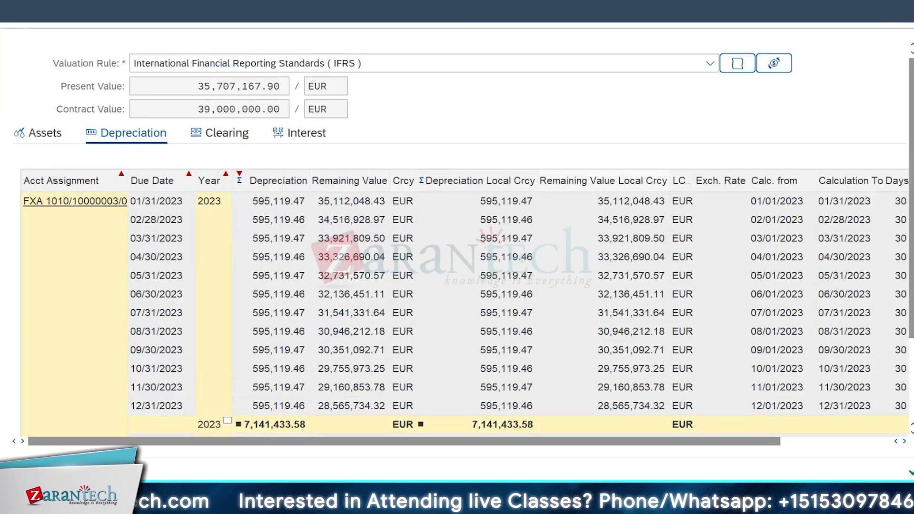
click(910, 22)
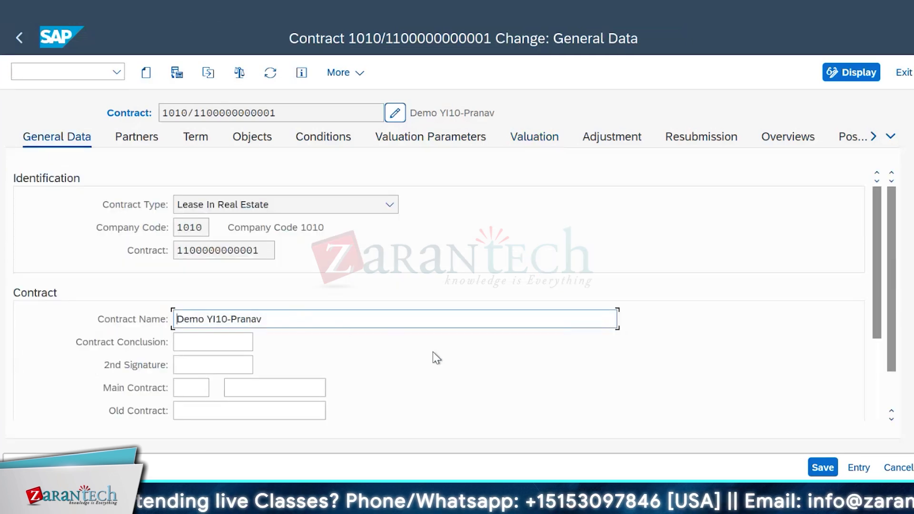
scroll(470, 372, down, 5)
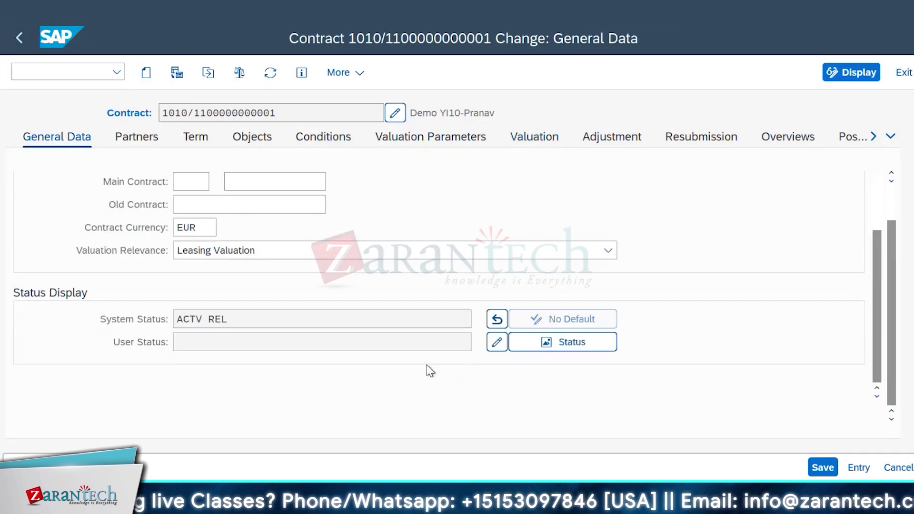
scroll(429, 372, up, 5)
click(143, 139)
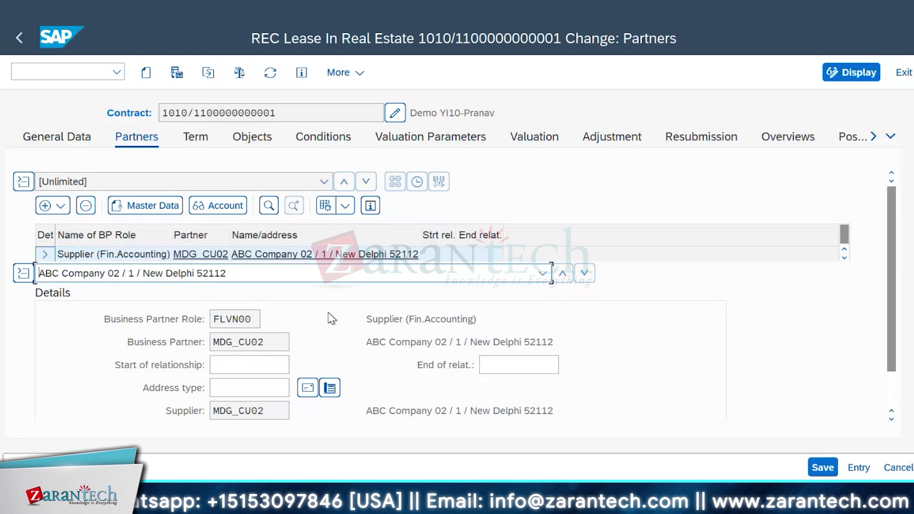
scroll(86, 348, down, 5)
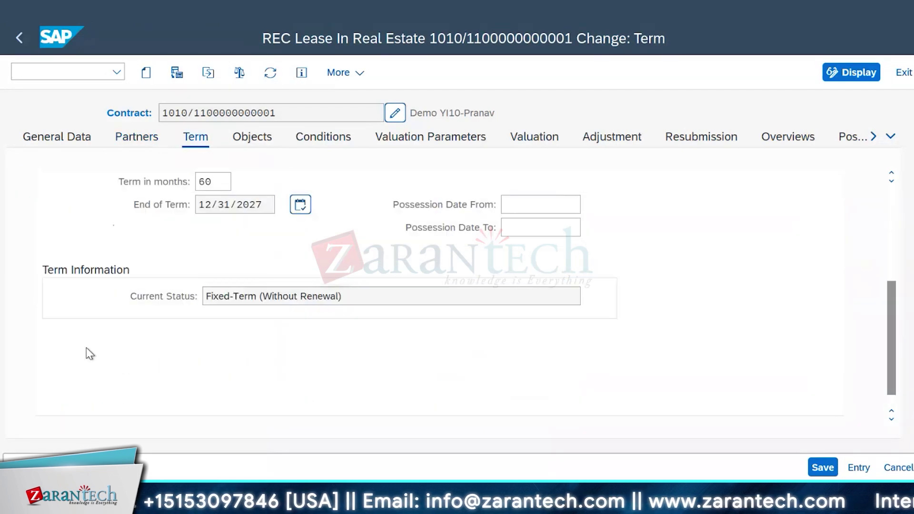
scroll(87, 347, up, 3)
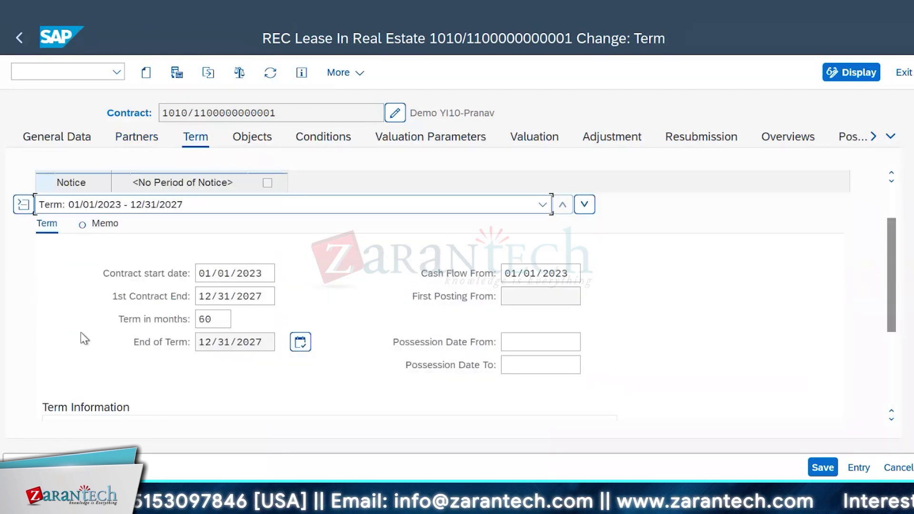
Review the contract's conditions, adjustment, resubmission and overview sections, and return to its general data.
click(264, 142)
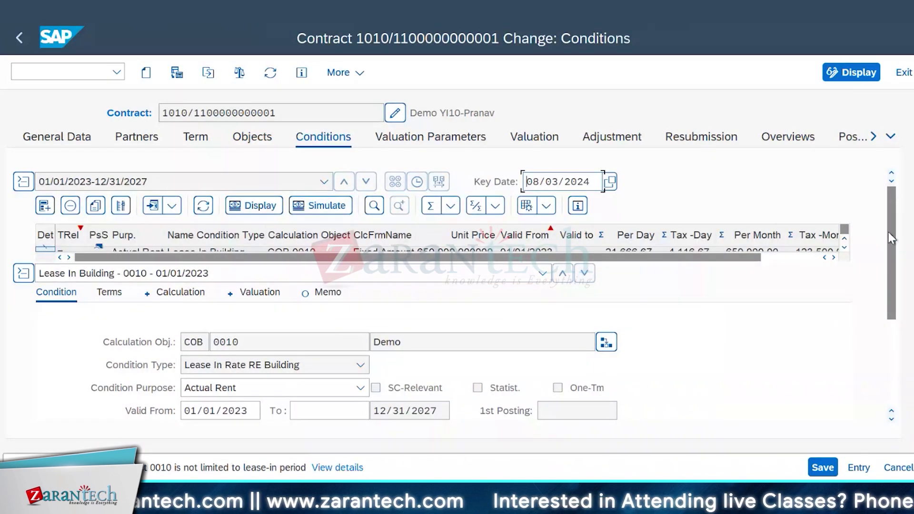
scroll(899, 273, down, 2)
scroll(899, 272, down, 3)
scroll(898, 272, up, 6)
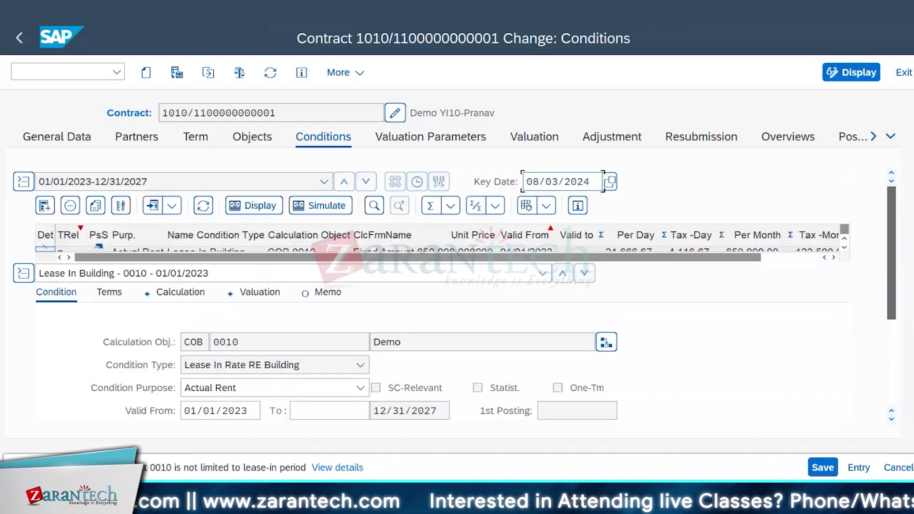
drag(892, 253, 875, 143)
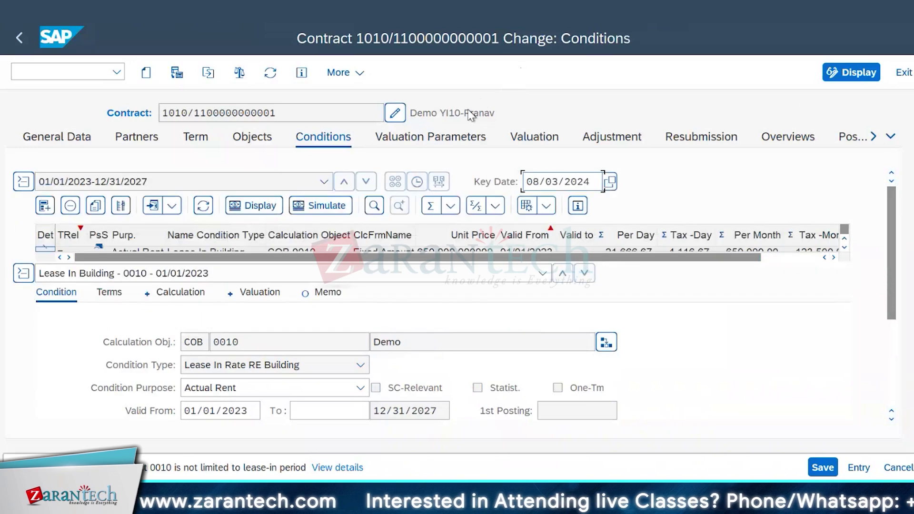
click(443, 140)
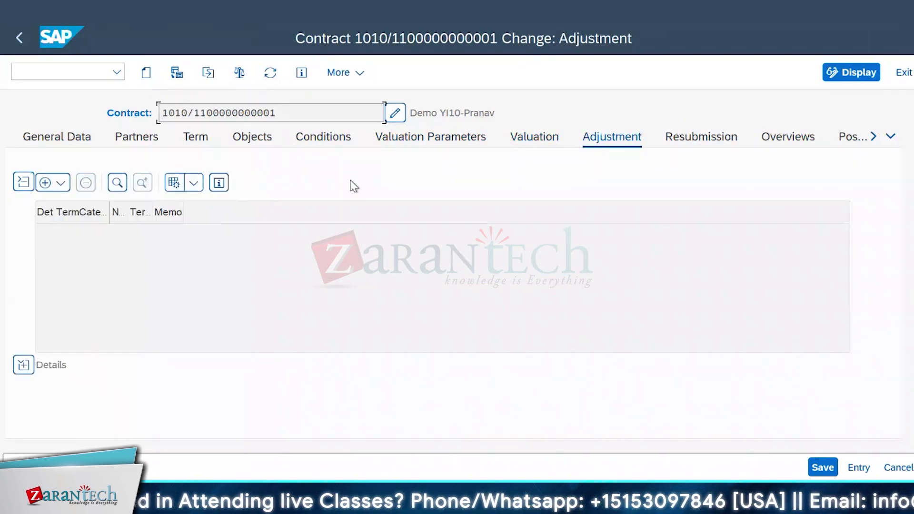
click(717, 142)
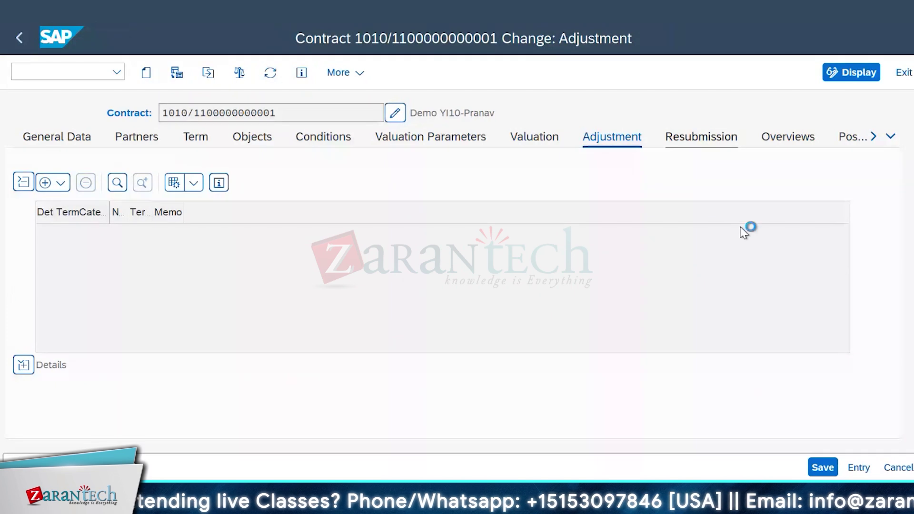
click(786, 140)
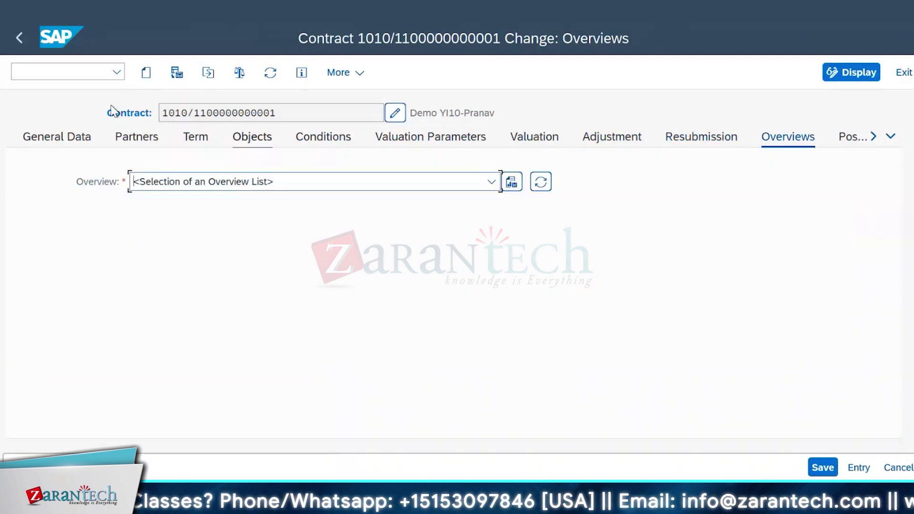
click(61, 143)
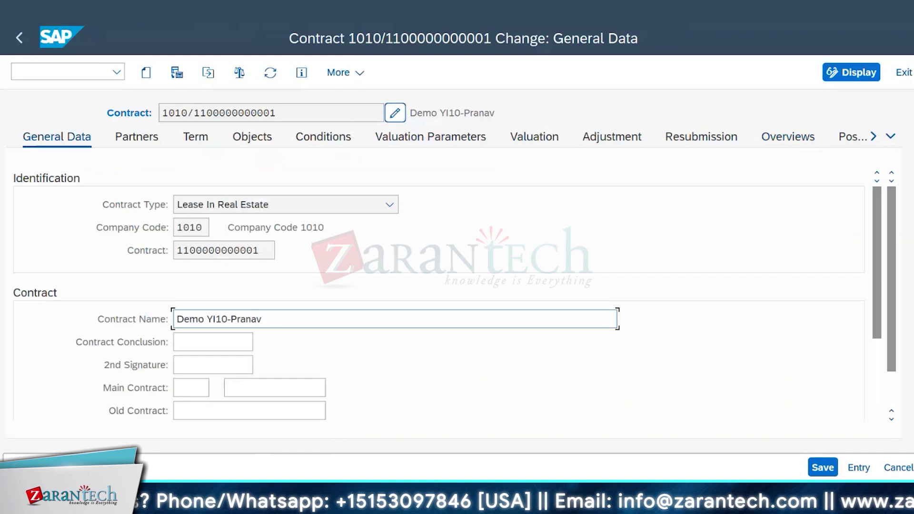
Return to the IFRS rule's company code assignment and start a new entry with valuation active, leaving company code and dates blank.
click(233, 496)
click(198, 438)
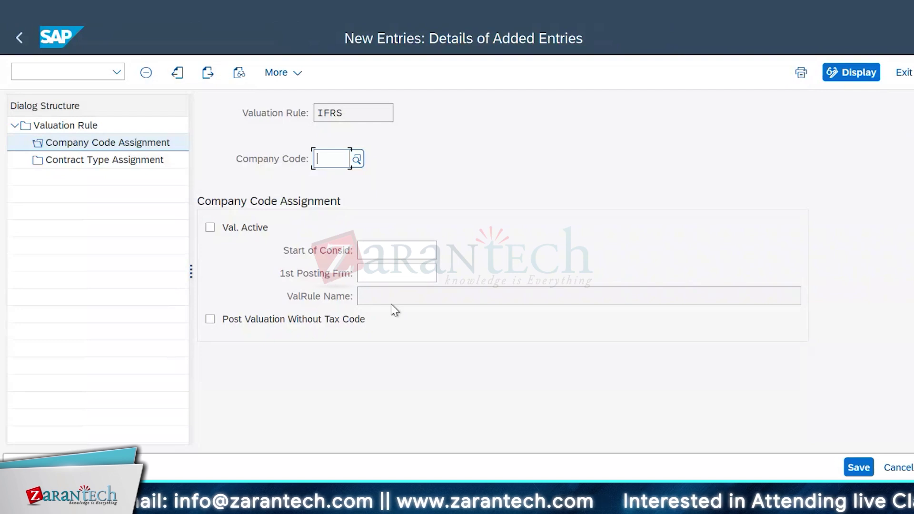
click(385, 251)
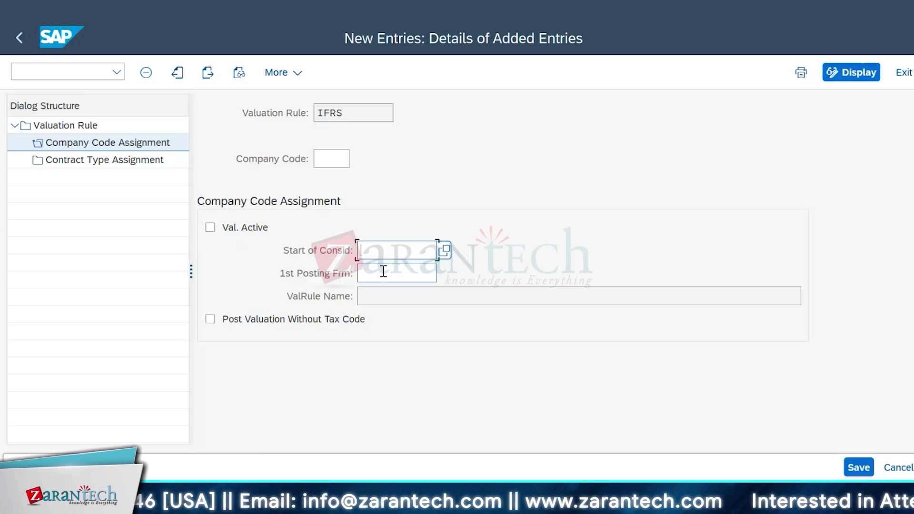
click(383, 272)
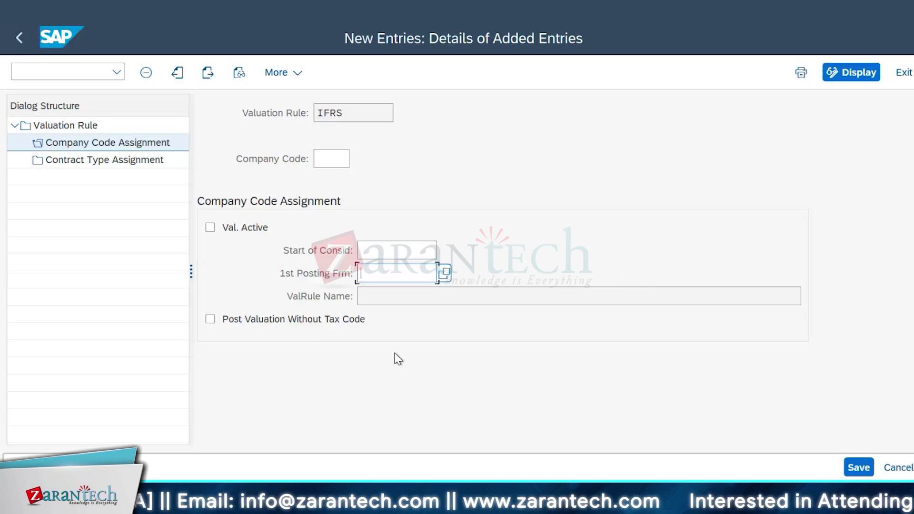
click(375, 251)
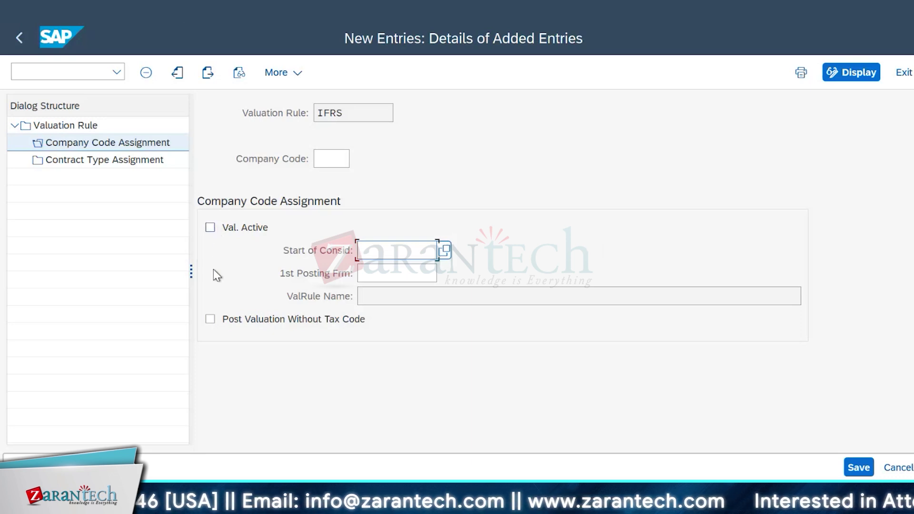
click(210, 228)
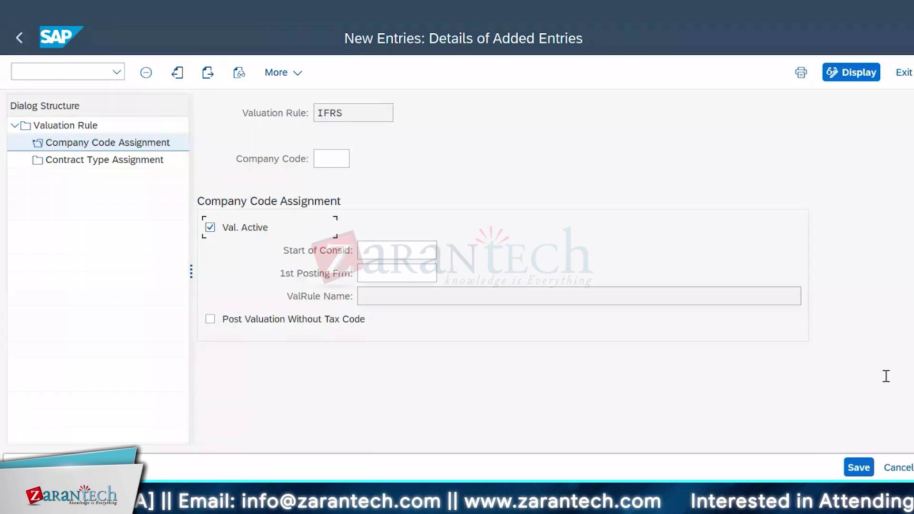
key(Return)
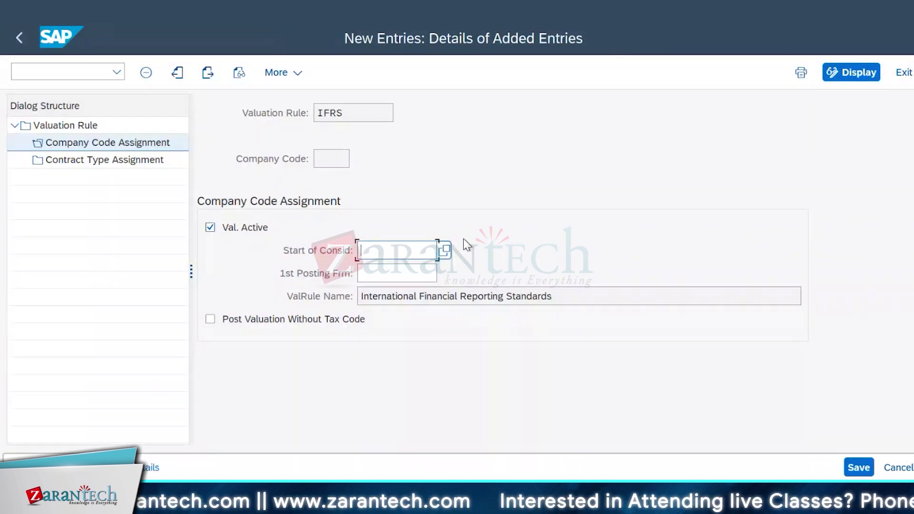
Deactivate valuation on the blank company code entry, delete it from the IFRS assignment and save.
click(210, 228)
click(19, 37)
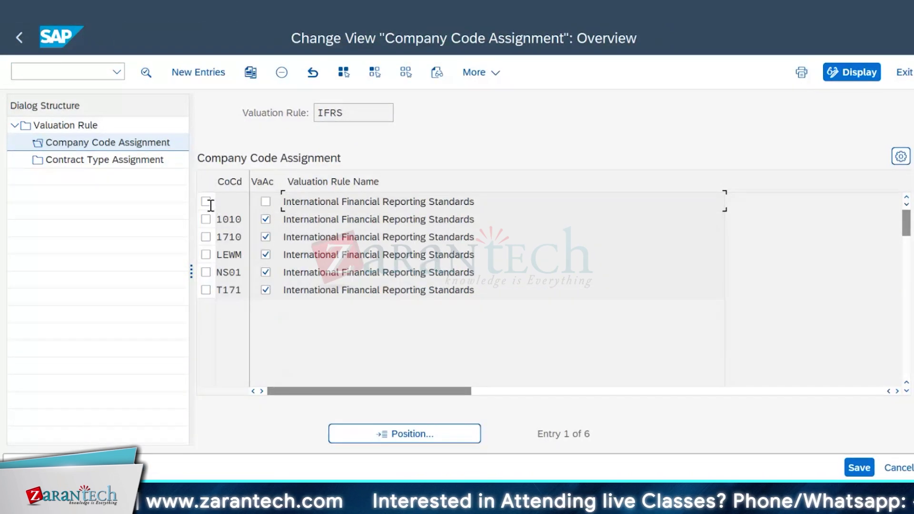
click(205, 202)
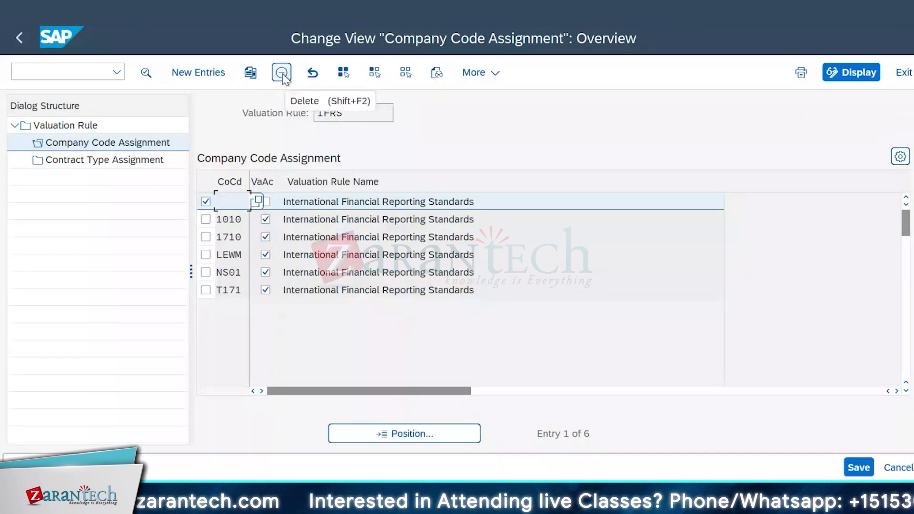
click(283, 74)
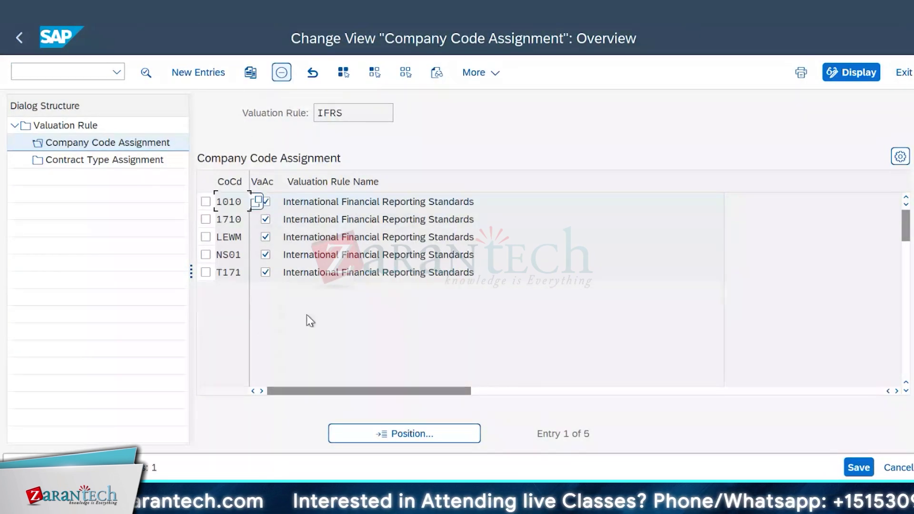
click(861, 464)
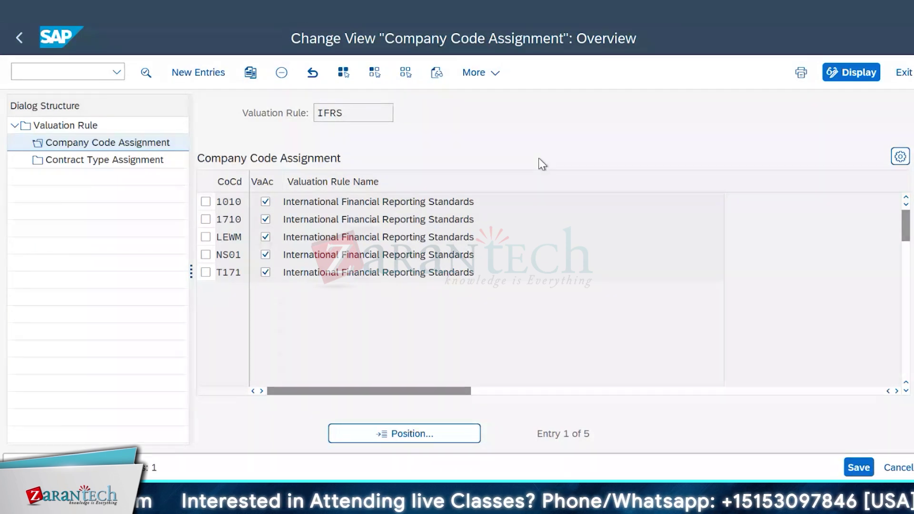
Check the assignment details of company code 1010 and review the contract types assigned to the IFRS rule.
double_click(315, 202)
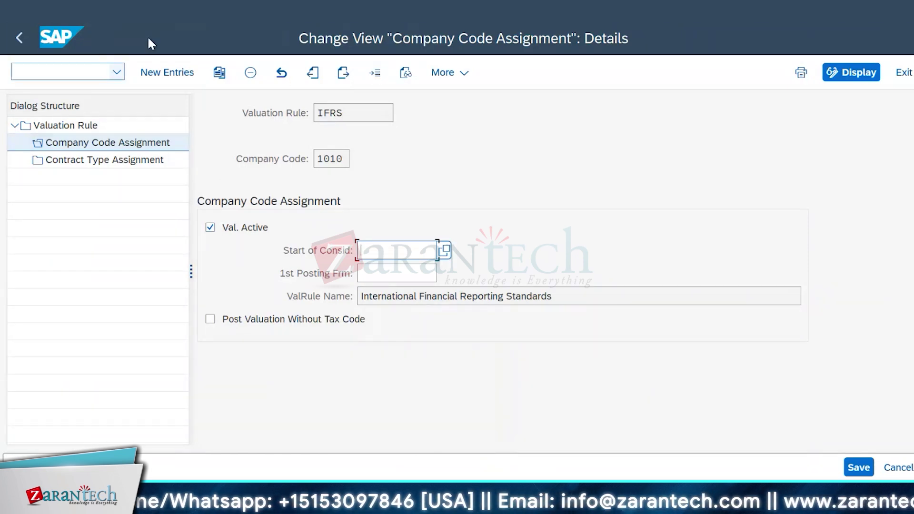
click(17, 39)
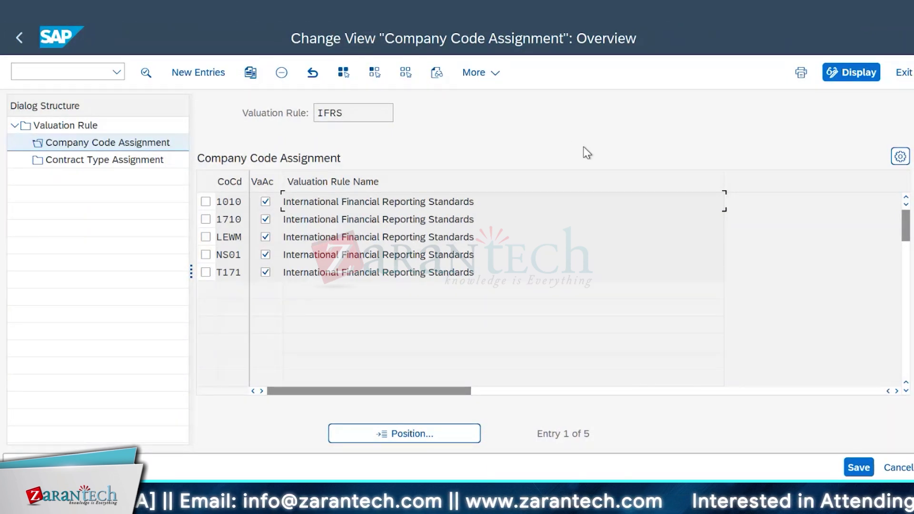
double_click(95, 160)
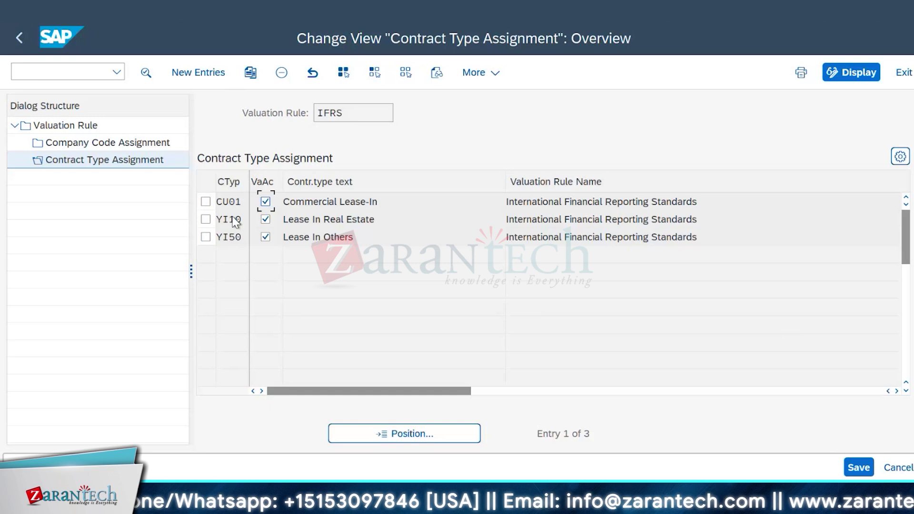
click(237, 202)
click(237, 222)
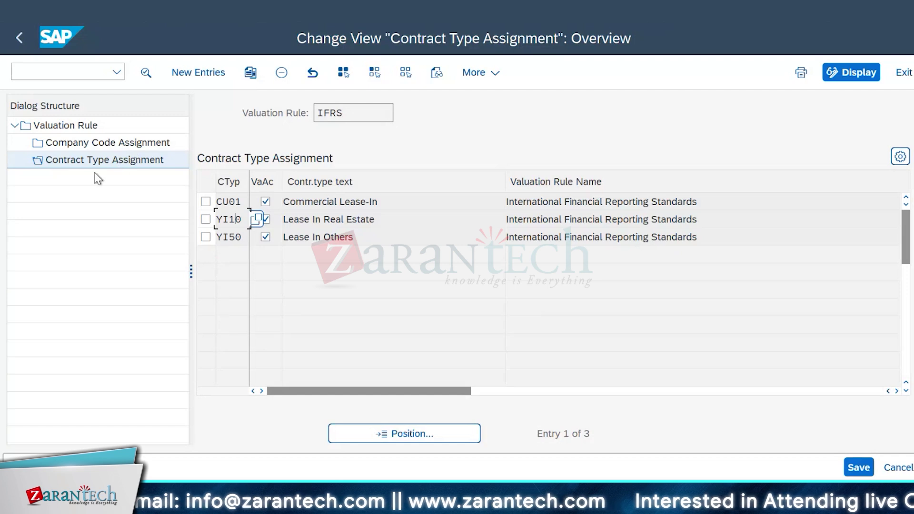
click(107, 157)
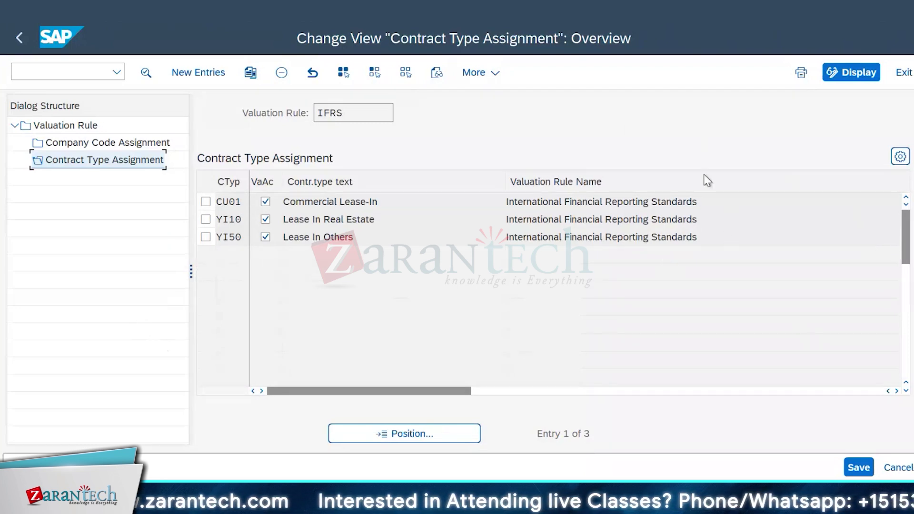
Return to the valuation rule overview and compare the FASB, IFRS and US GAAP rules and their condition valuation groups.
click(777, 315)
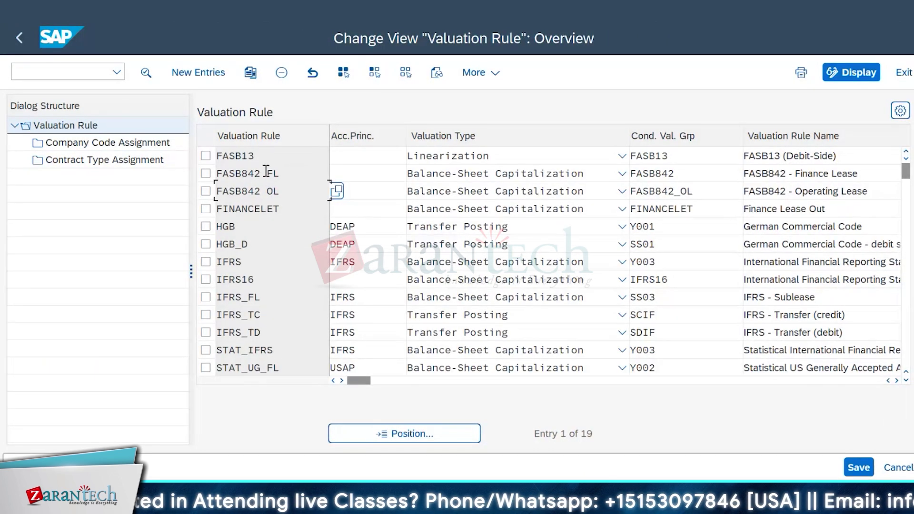
click(292, 173)
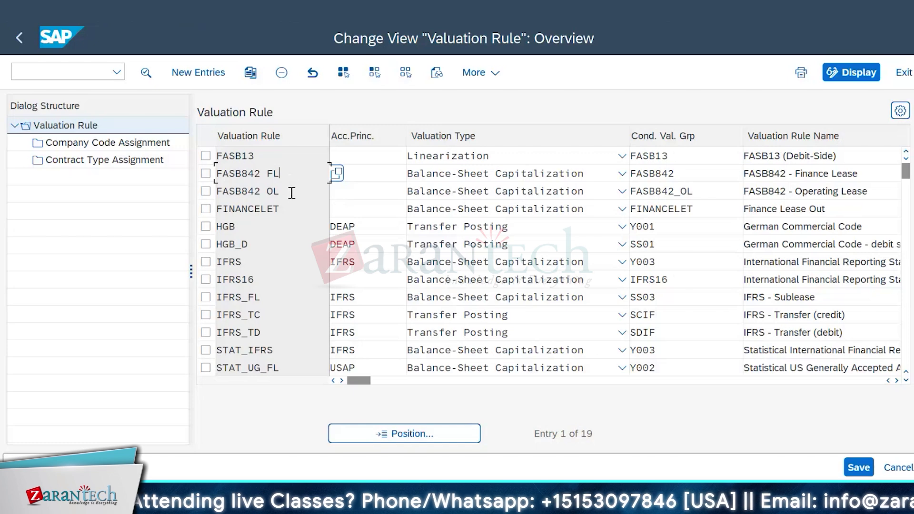
click(292, 192)
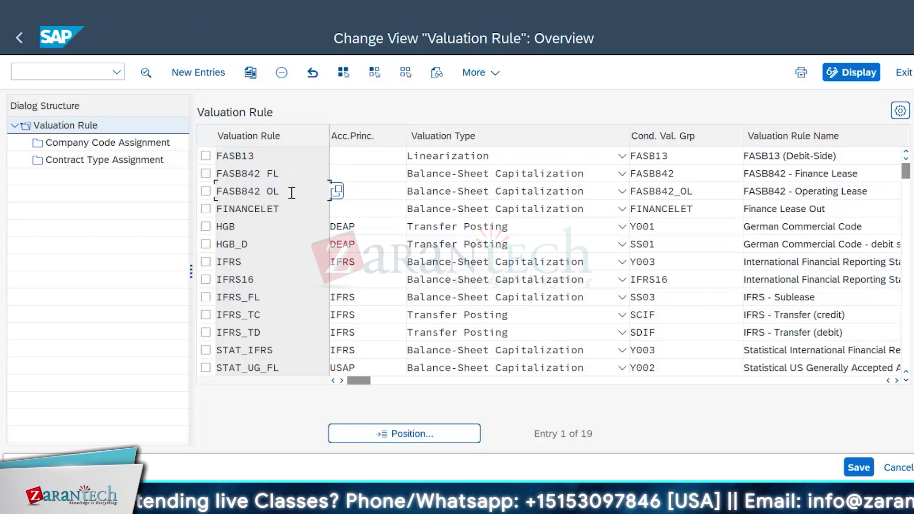
click(257, 262)
scroll(275, 285, down, 1)
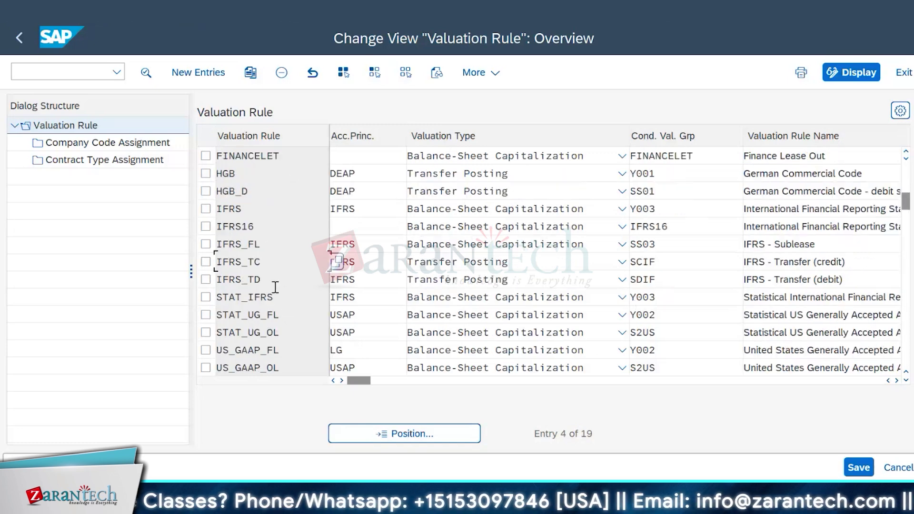
scroll(275, 287, down, 3)
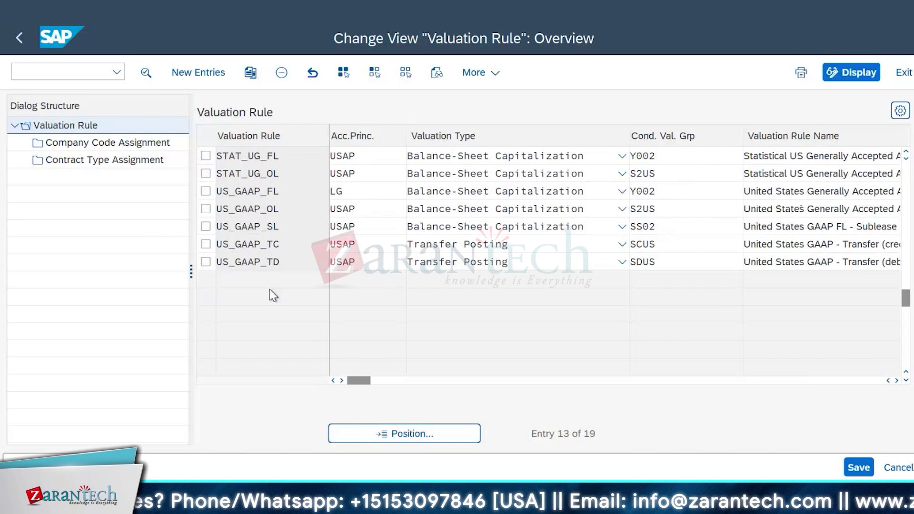
scroll(272, 293, down, 1)
scroll(275, 295, up, 5)
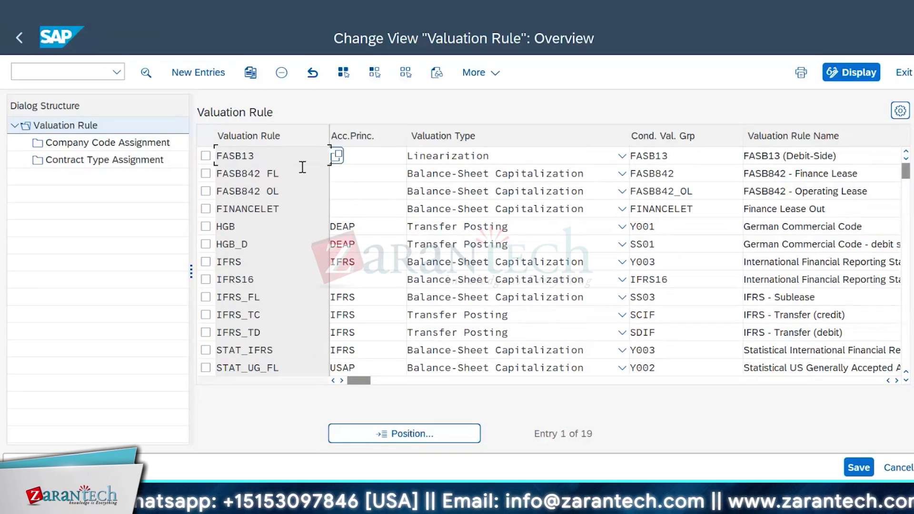
click(692, 161)
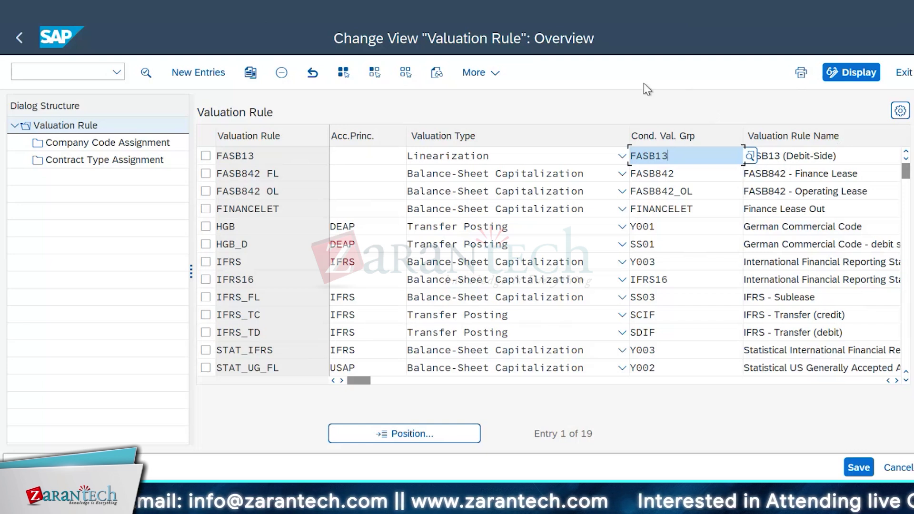
Check the accounting principle of the HGB and FASB13 rules and the remaining columns of the valuation rule overview.
click(382, 229)
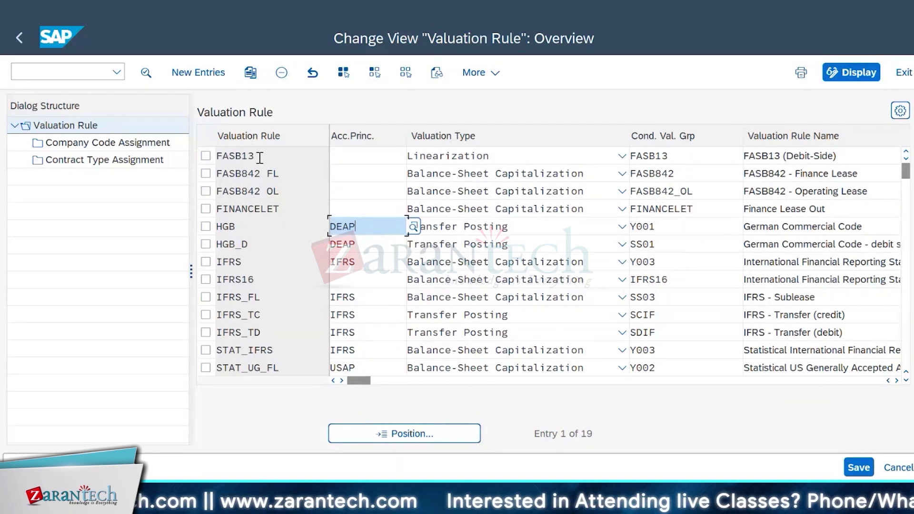
click(342, 155)
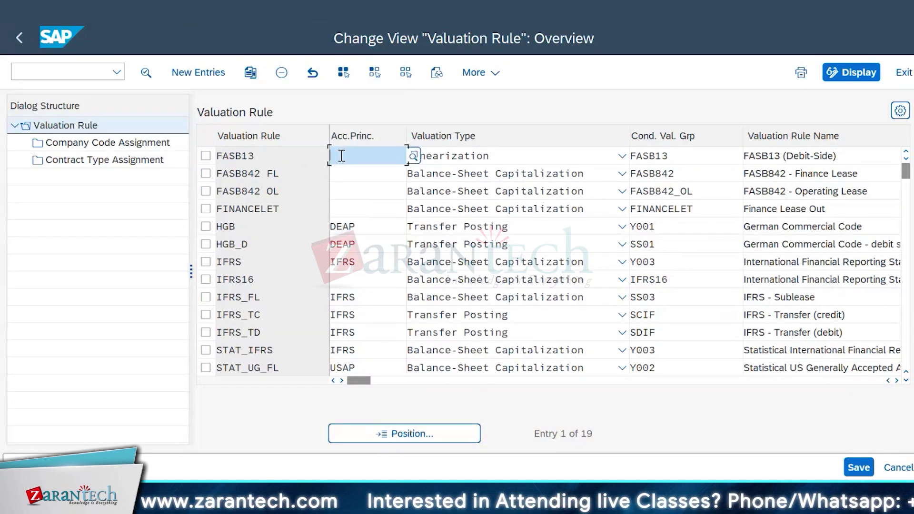
click(898, 380)
click(898, 380)
click(898, 381)
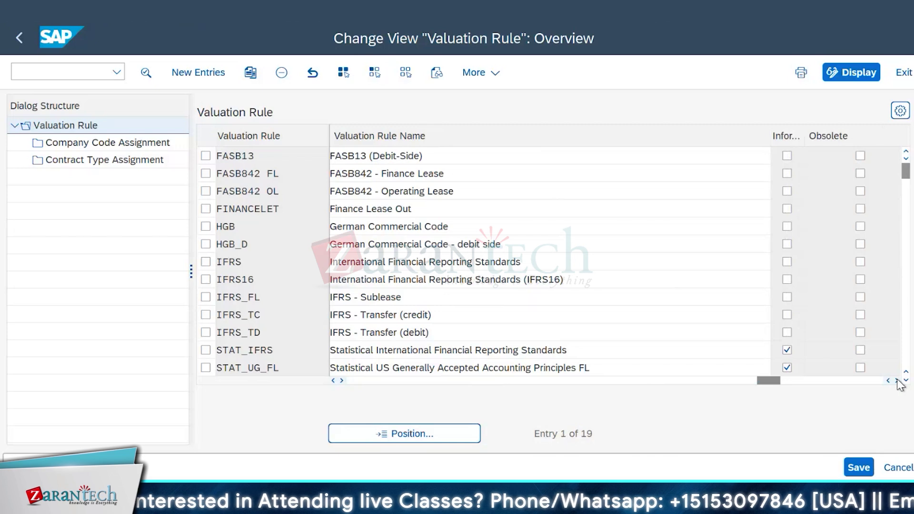
click(898, 381)
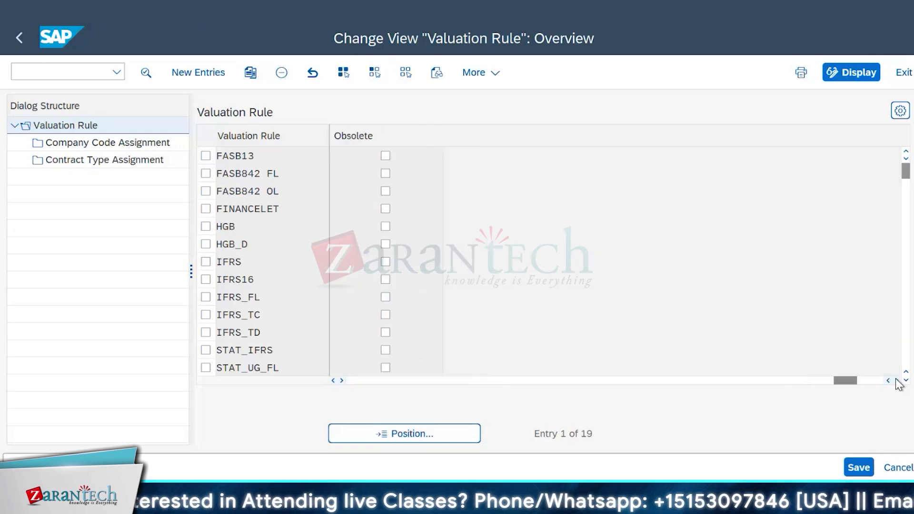
click(368, 381)
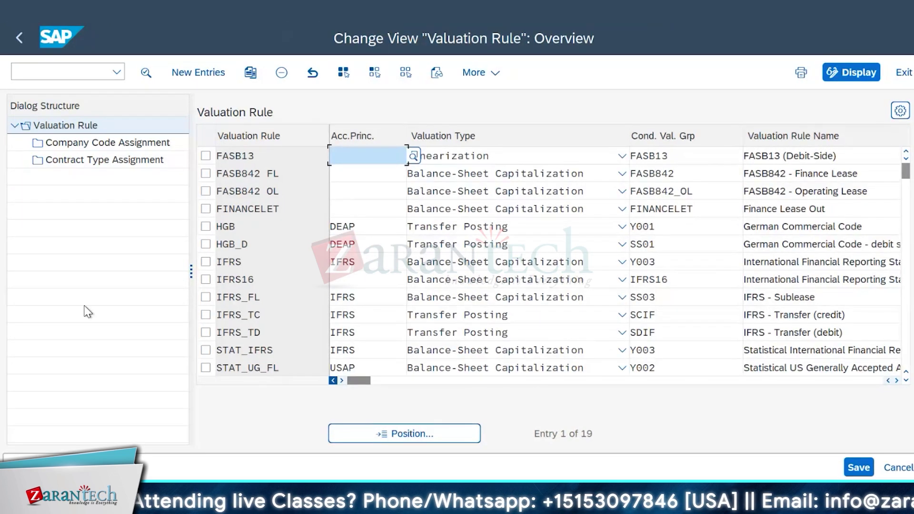
Go through the FASB13, FASB842 and IFRS entries in the valuation rule list.
click(272, 156)
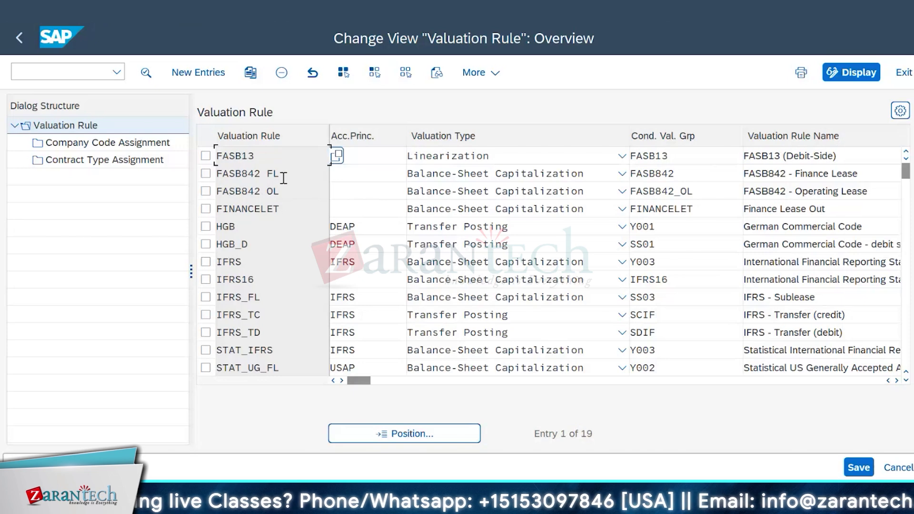
key(Down)
key(Down)
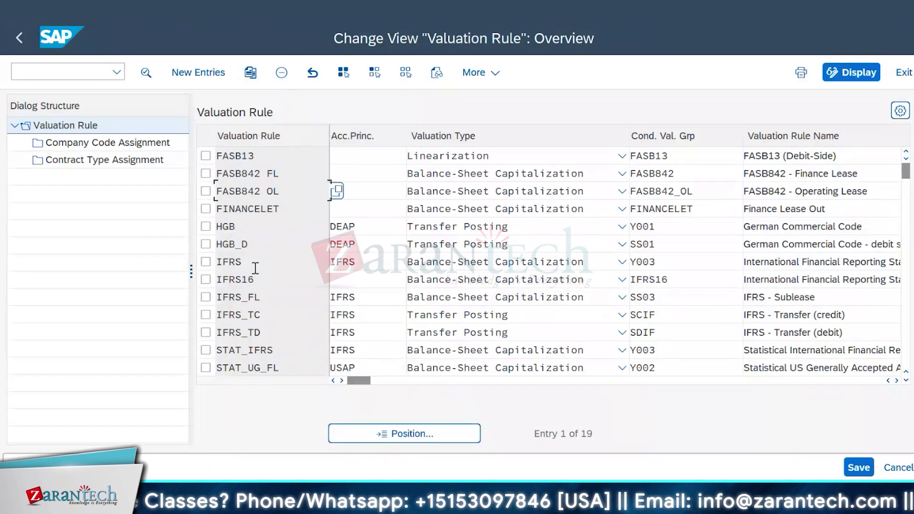
click(264, 263)
scroll(277, 294, down, 2)
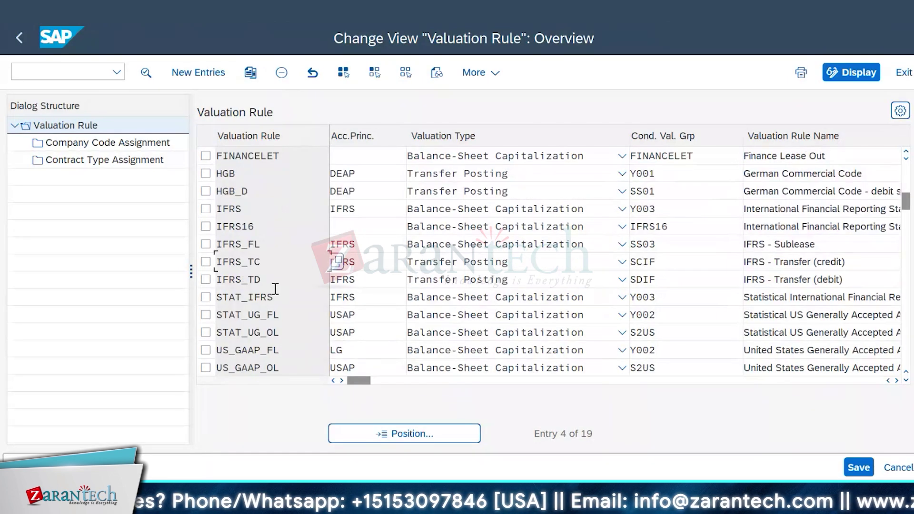
Review the US GAAP FL, OL, SL, TC and TD valuation rules and return to the IFRS rule without leaving it selected.
scroll(277, 293, down, 1)
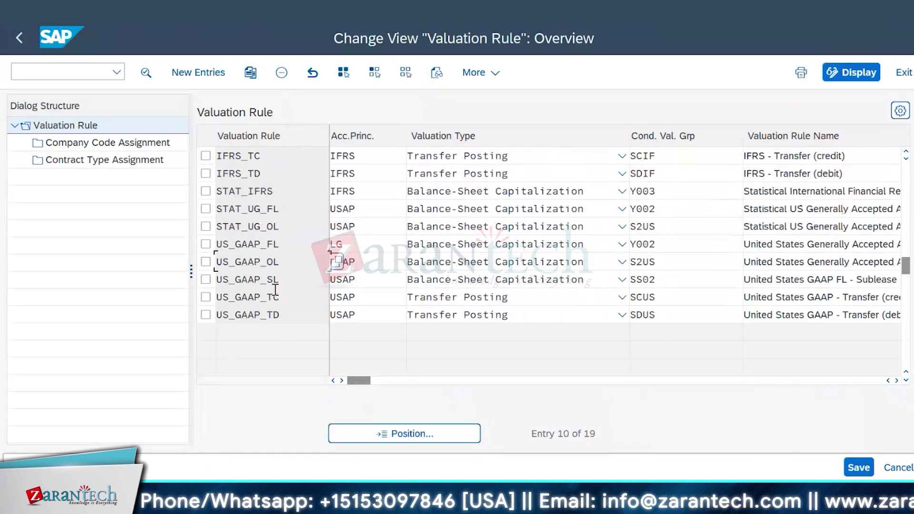
click(295, 244)
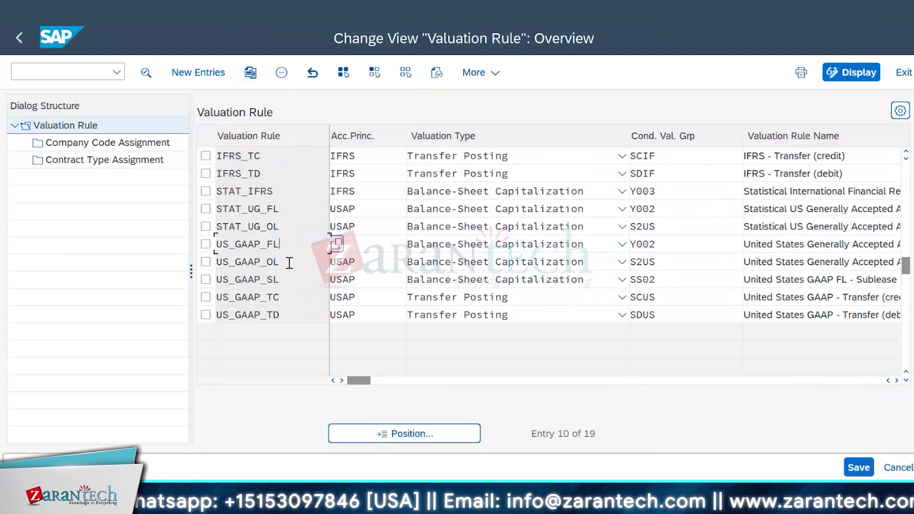
click(289, 263)
click(297, 283)
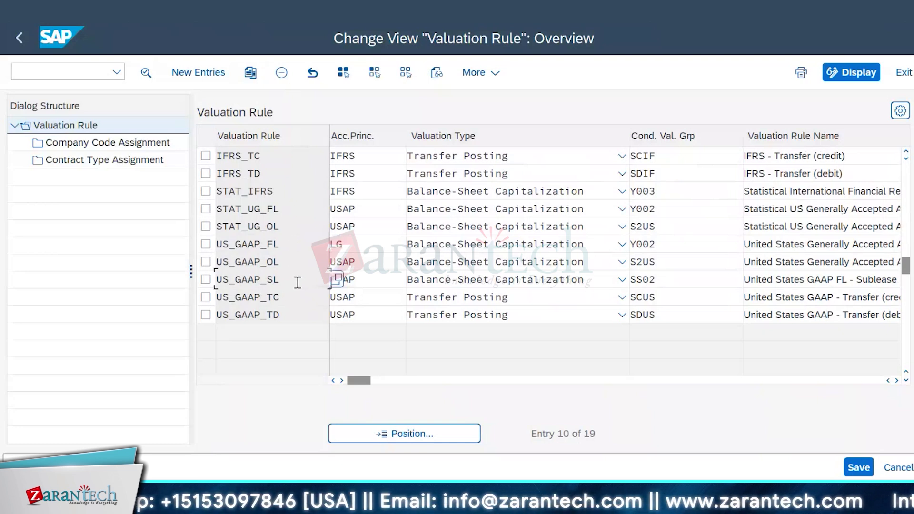
click(303, 303)
click(304, 312)
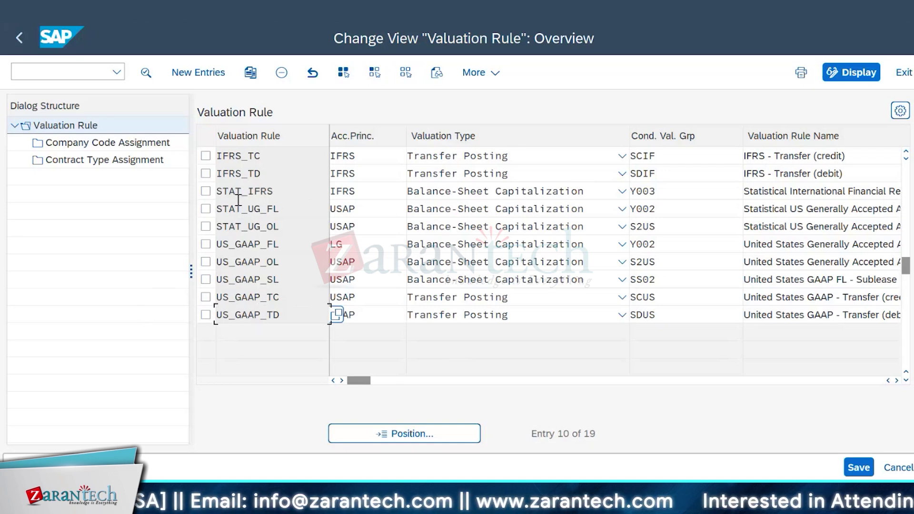
scroll(249, 250, up, 1)
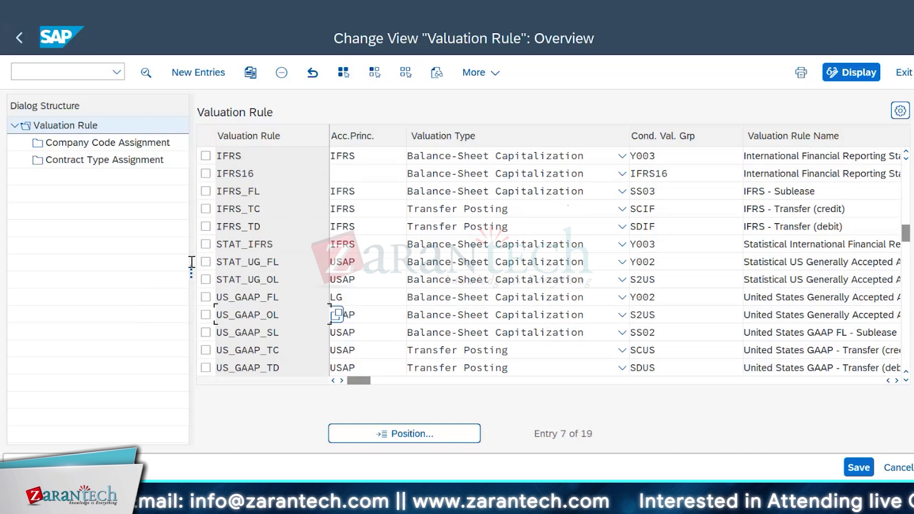
scroll(284, 246, up, 1)
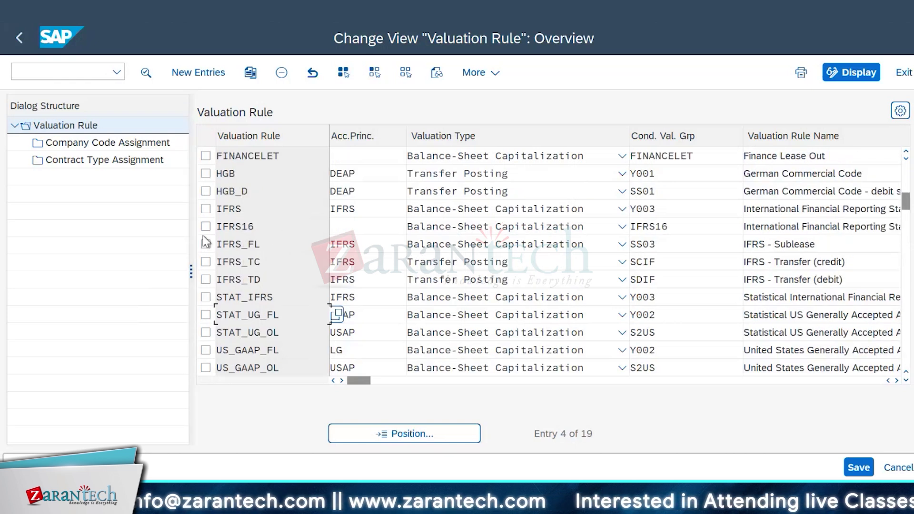
click(206, 209)
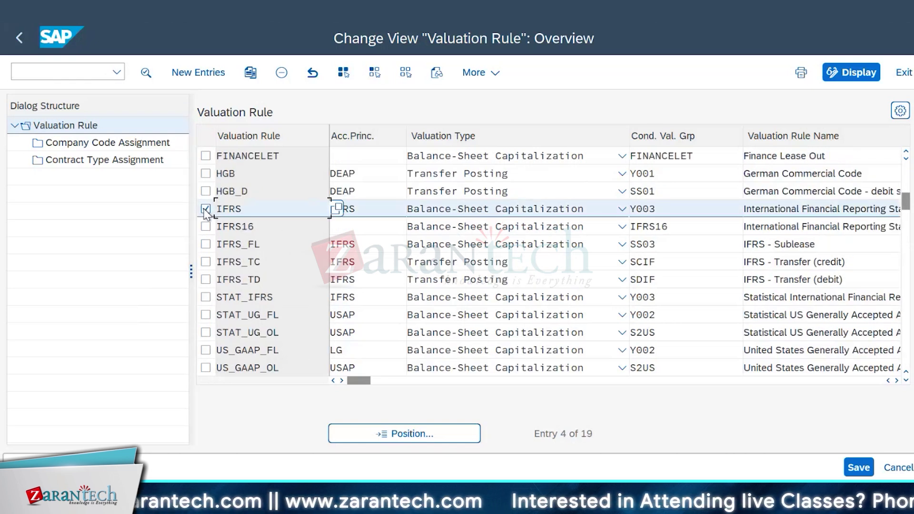
click(206, 209)
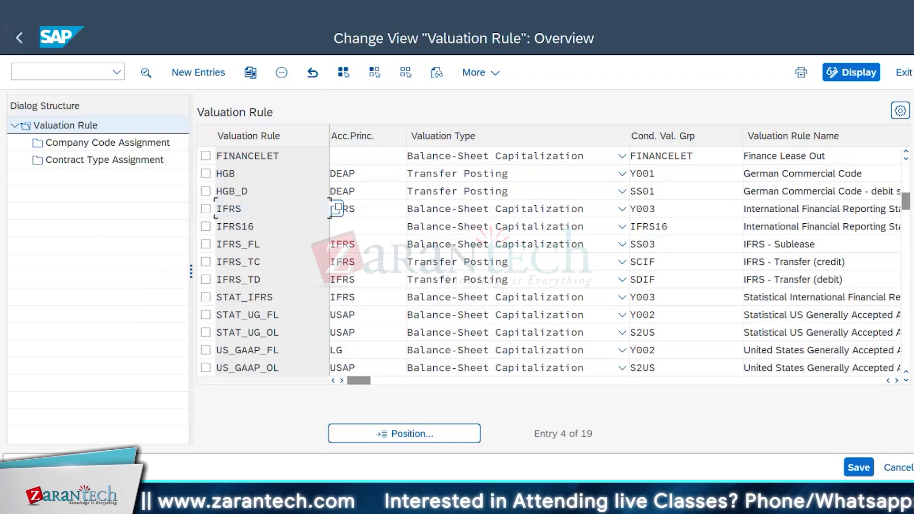
Switch to the open company code 1010 lease contract and review its general data, including the valuation relevance.
mouse_move(270, 505)
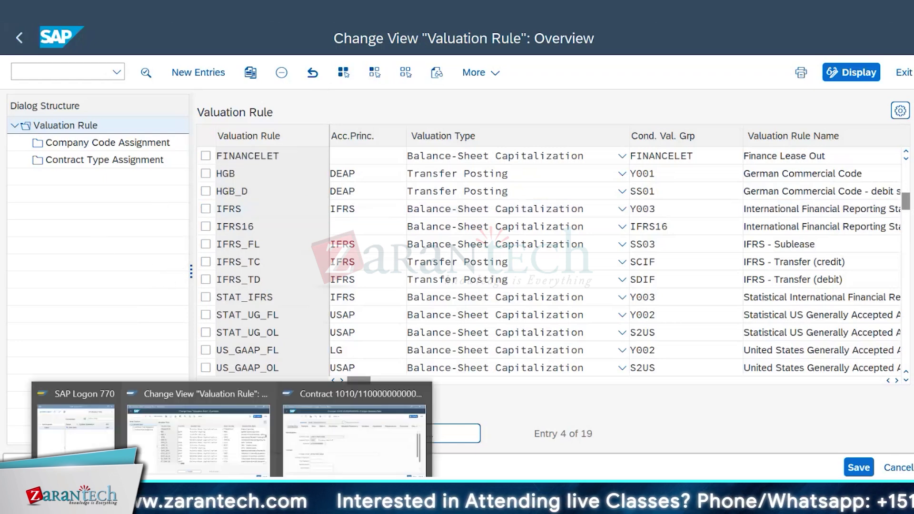
click(341, 447)
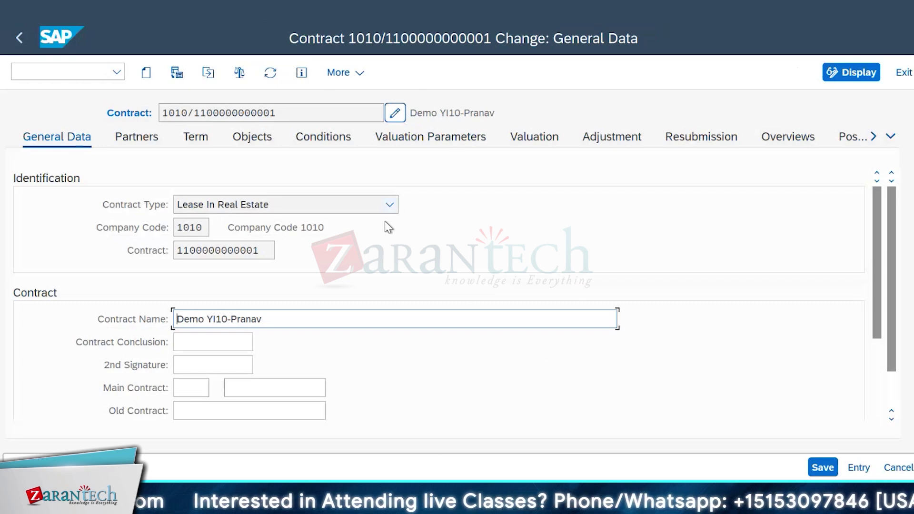
scroll(410, 229, down, 5)
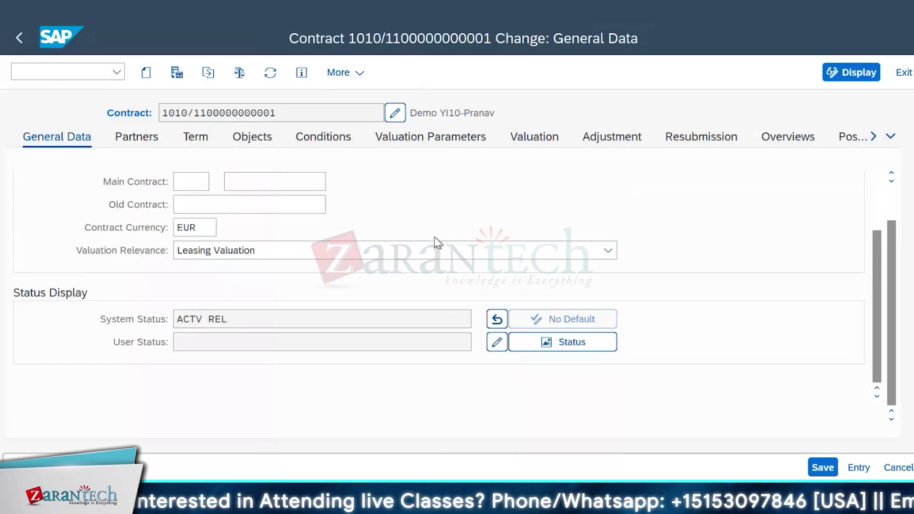
scroll(438, 244, up, 5)
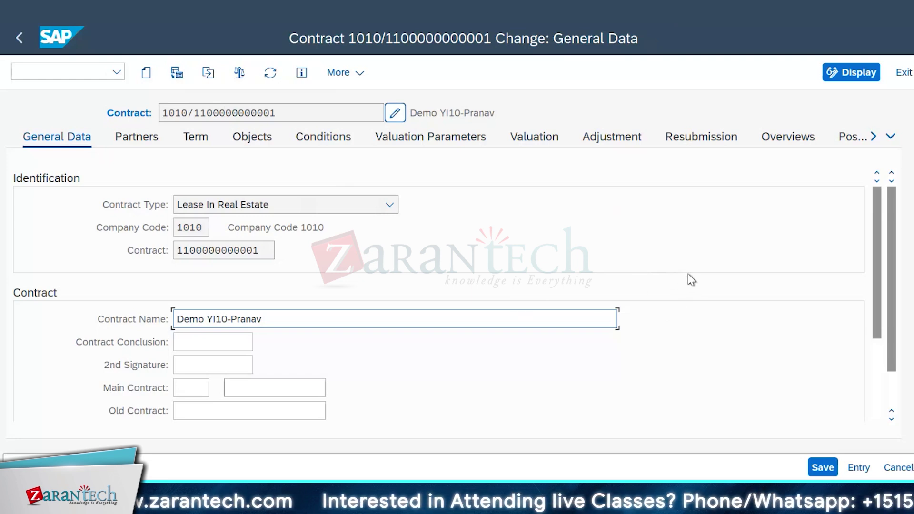
Start a new contract with the existing company code 1010 contract as the source and review the data offered for transfer.
click(185, 77)
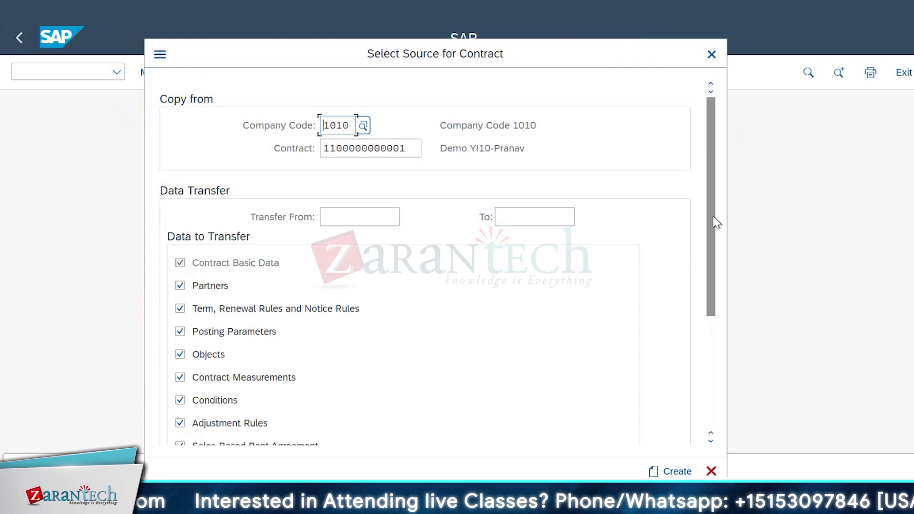
scroll(716, 198, down, 4)
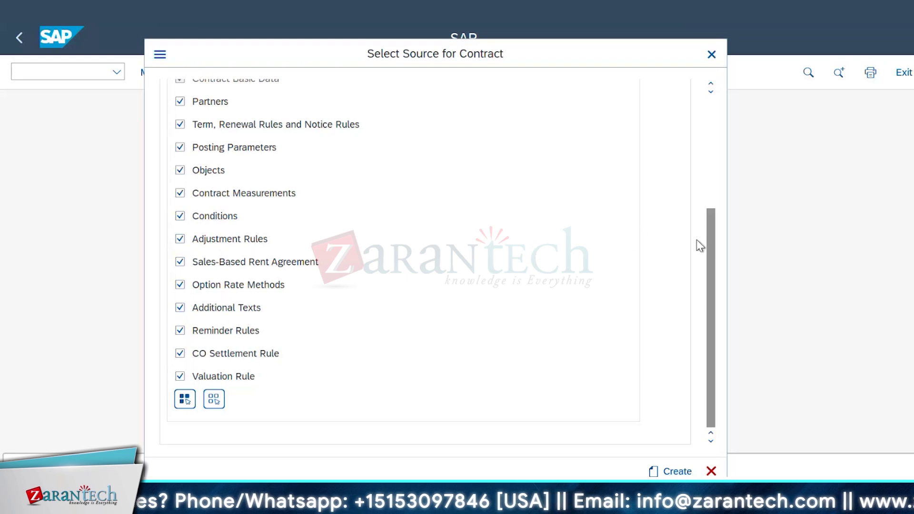
drag(712, 227, 709, 95)
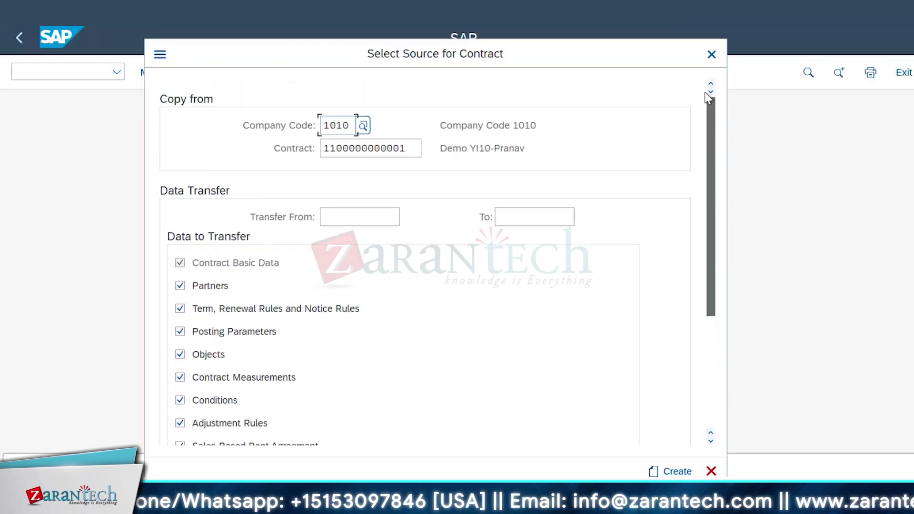
scroll(459, 307, down, 3)
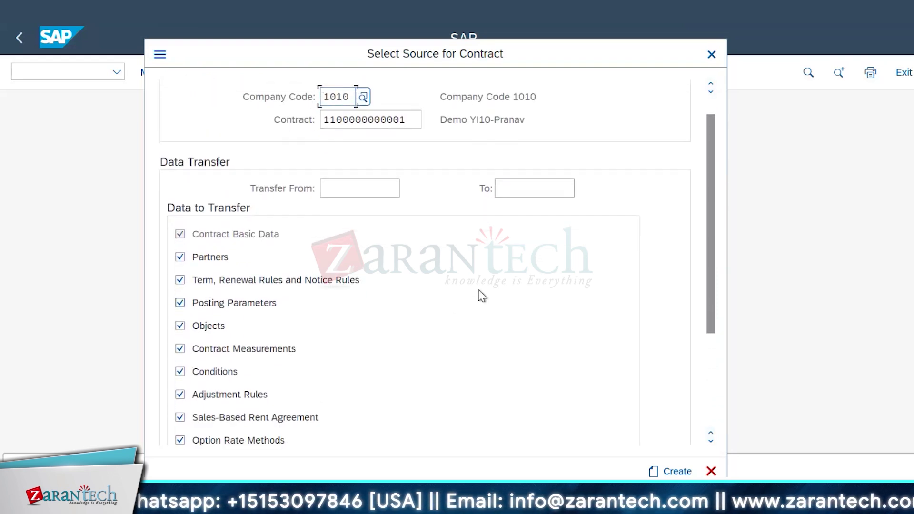
scroll(479, 288, down, 10)
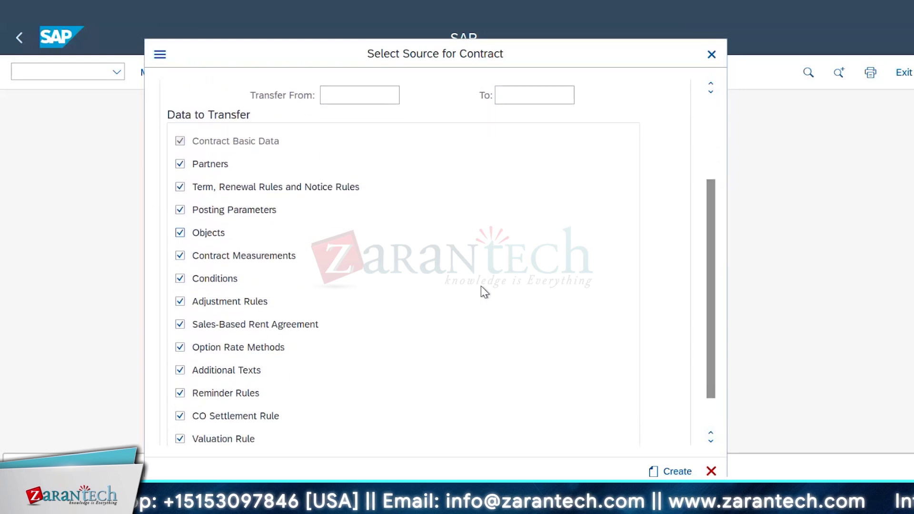
scroll(482, 288, down, 2)
scroll(480, 285, up, 10)
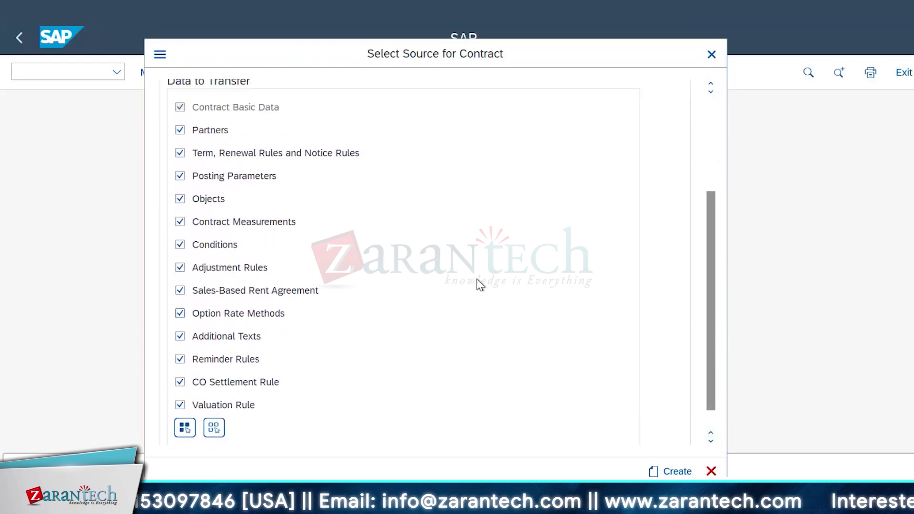
scroll(472, 293, up, 2)
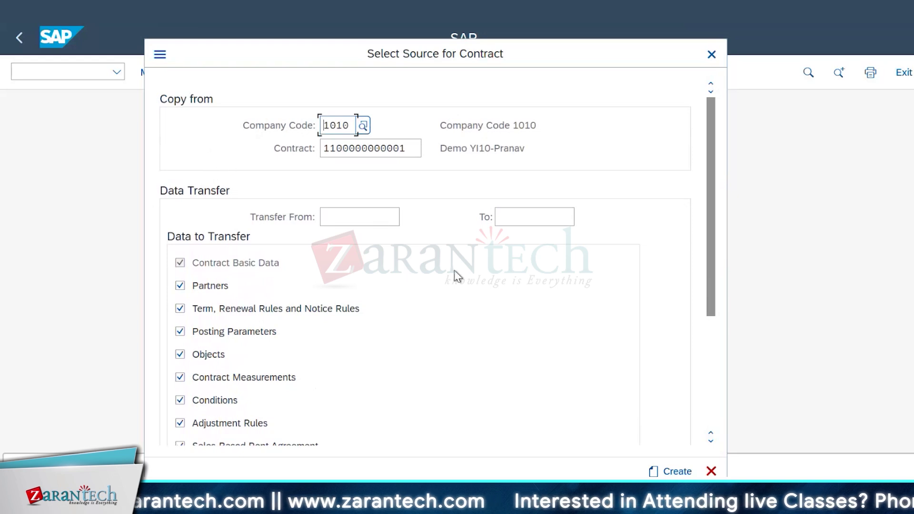
scroll(459, 312, down, 4)
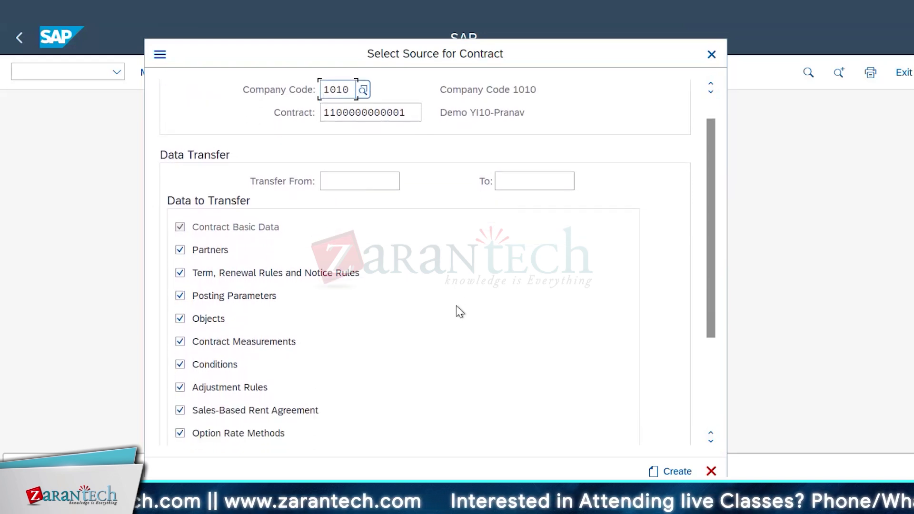
scroll(457, 311, down, 5)
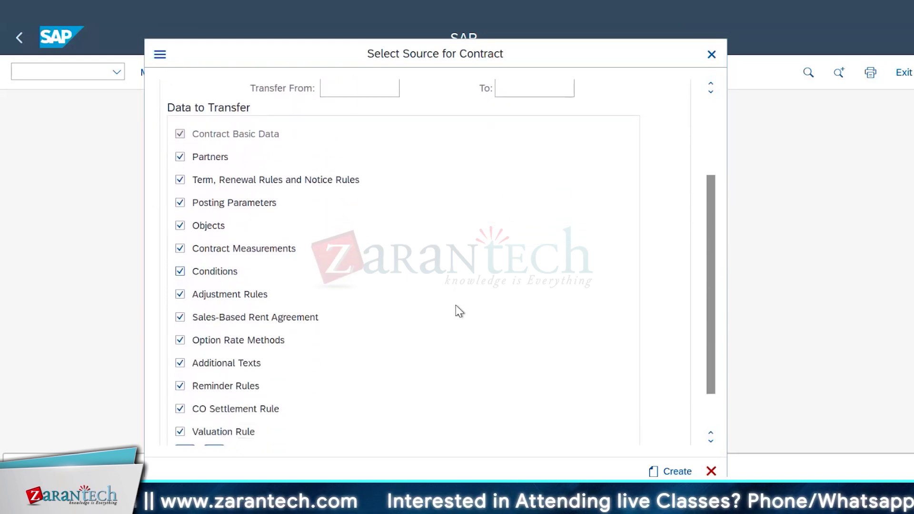
Exclude Adjustment Rules, Sales-Based Rent Agreement, Option Rate Methods, Additional Texts, Reminder Rules, CO Settlement Rule and Valuation Rule from the transfer and create the contract copy.
click(180, 381)
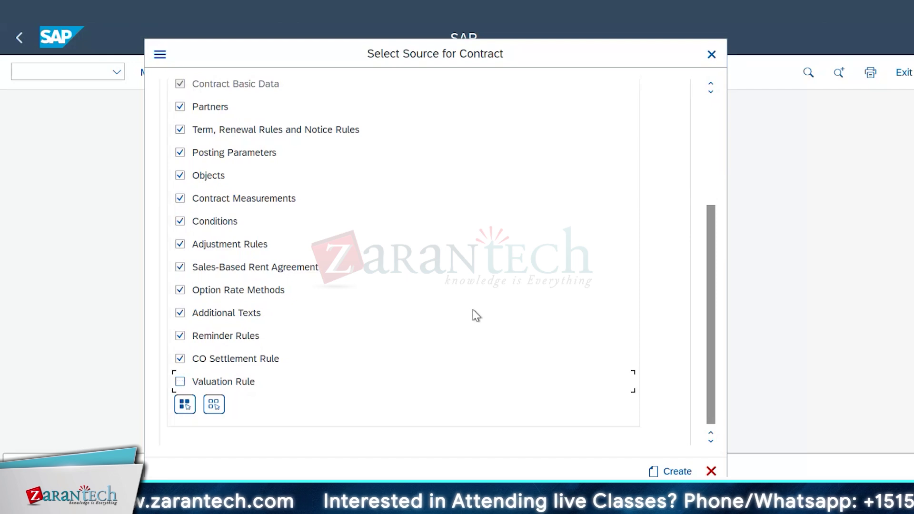
click(180, 359)
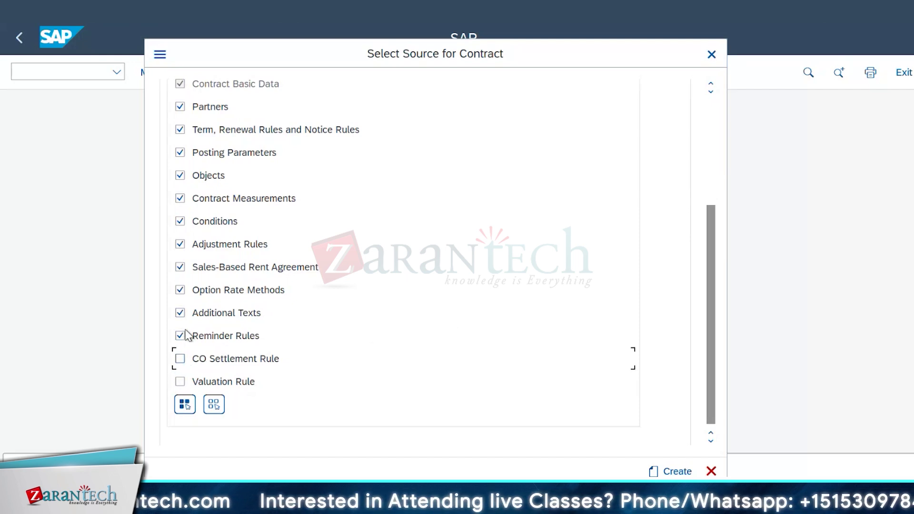
click(180, 336)
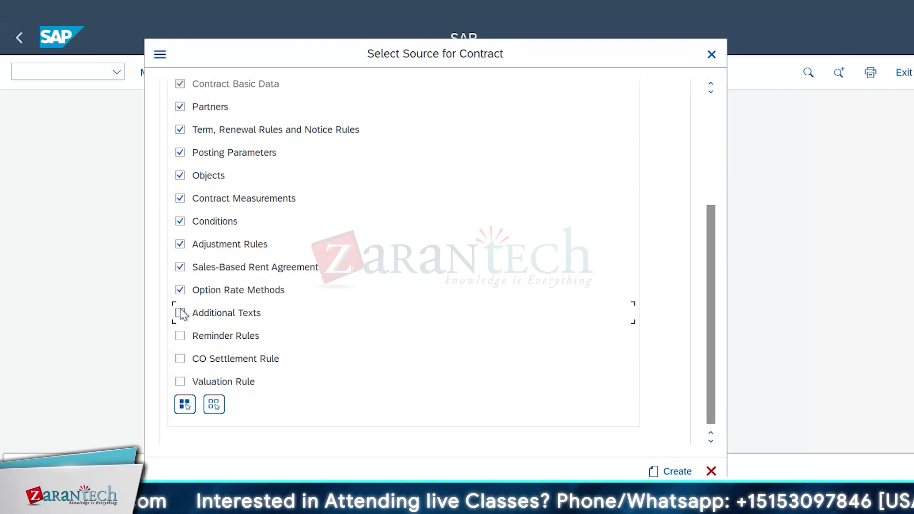
click(180, 290)
click(180, 266)
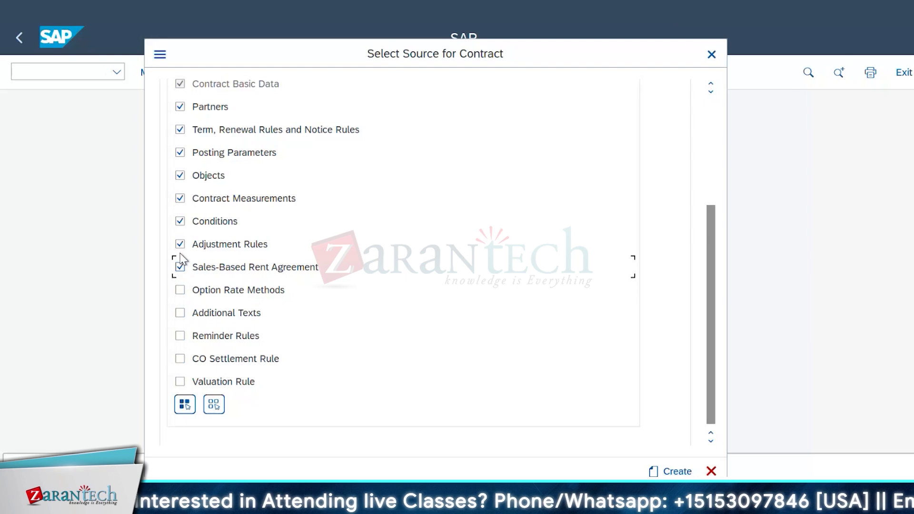
click(180, 244)
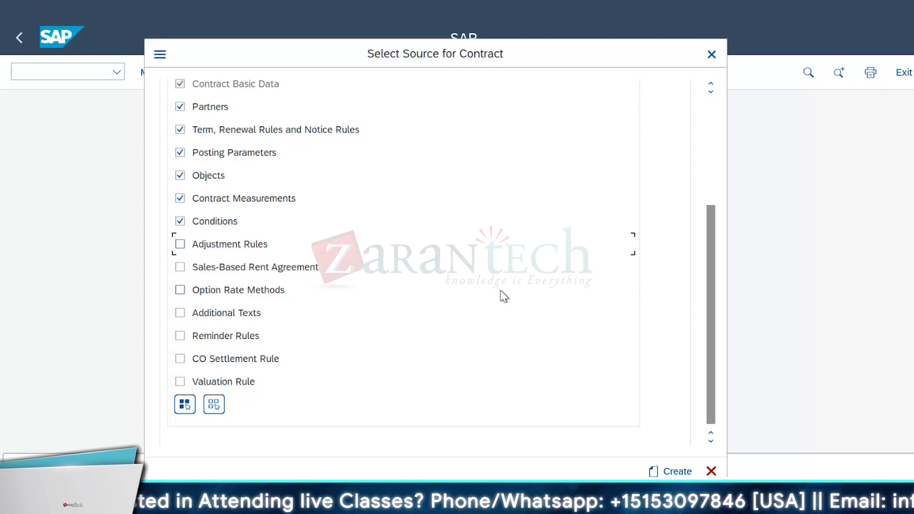
scroll(504, 296, up, 3)
scroll(504, 296, down, 3)
click(677, 472)
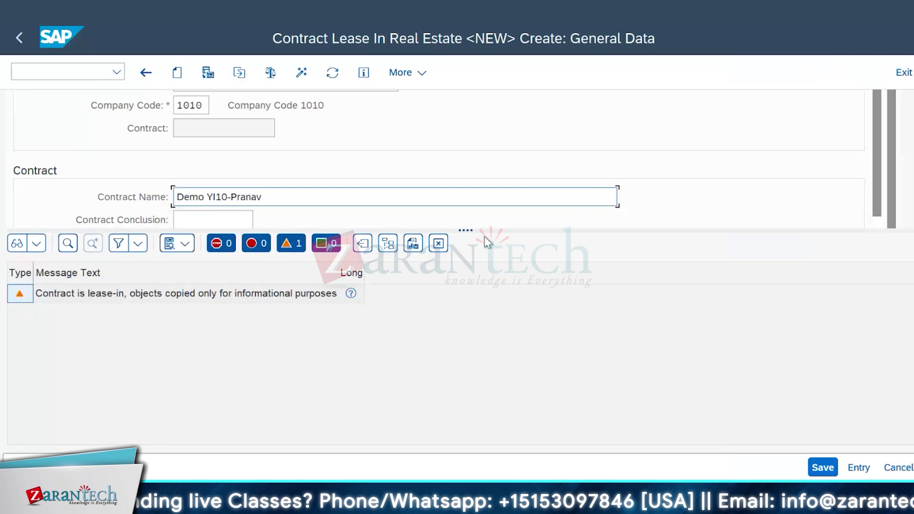
Dismiss the message log, rename the new contract as Demo YI10-03.08 and check its currency, valuation relevance and status.
click(444, 247)
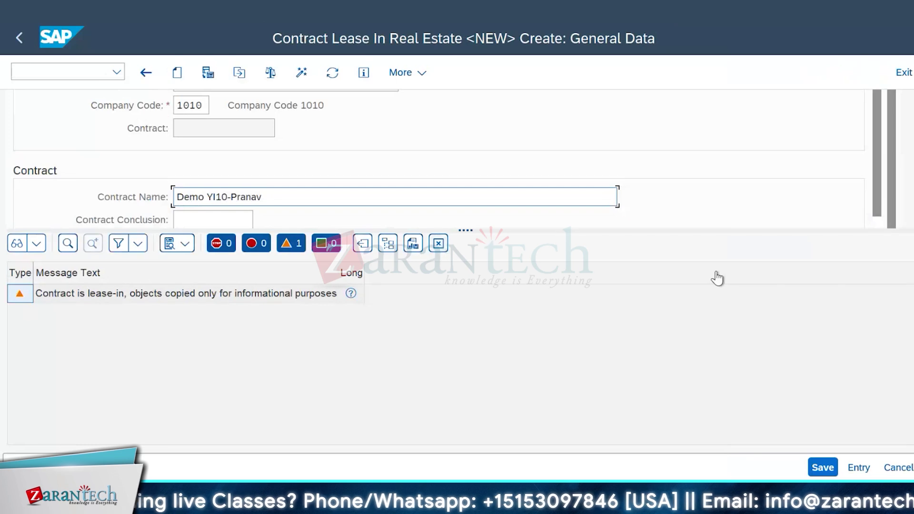
drag(879, 240, 878, 112)
click(300, 318)
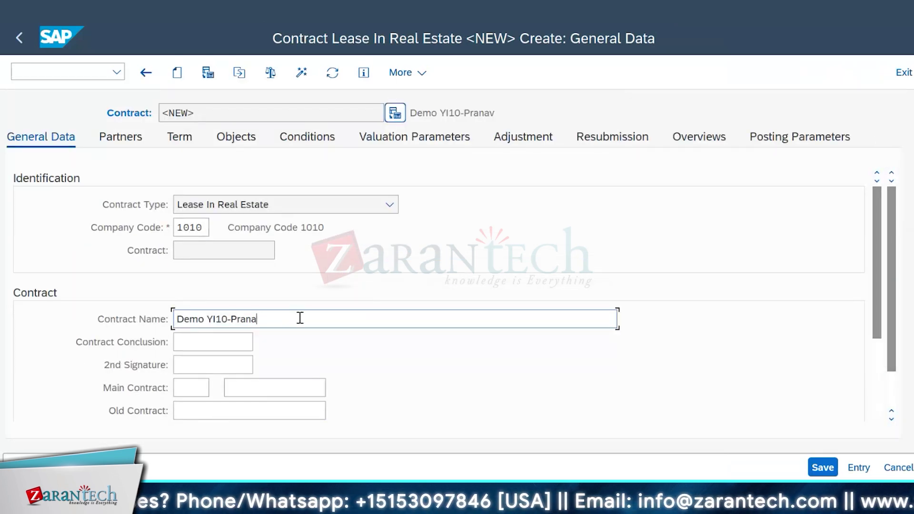
key(BackSpace)
key(BackSpace)
key(BackSpace)
key(BackSpace)
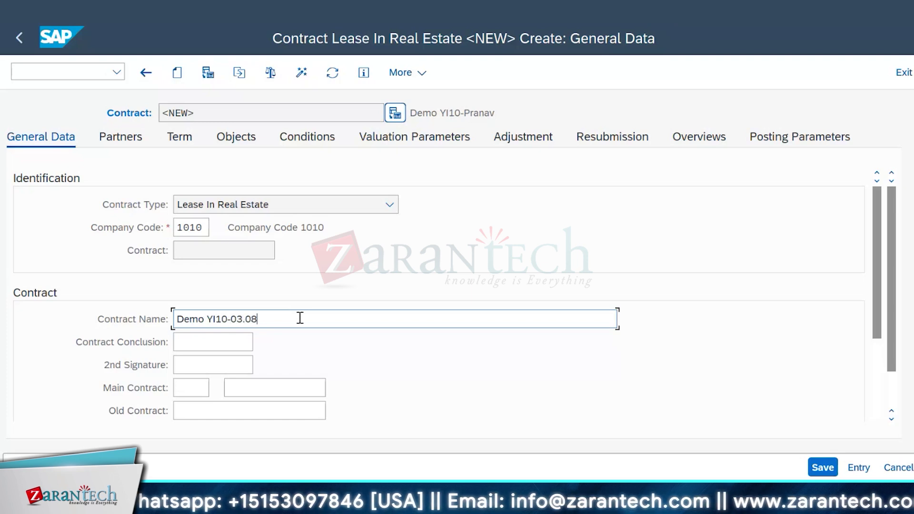
scroll(279, 324, down, 3)
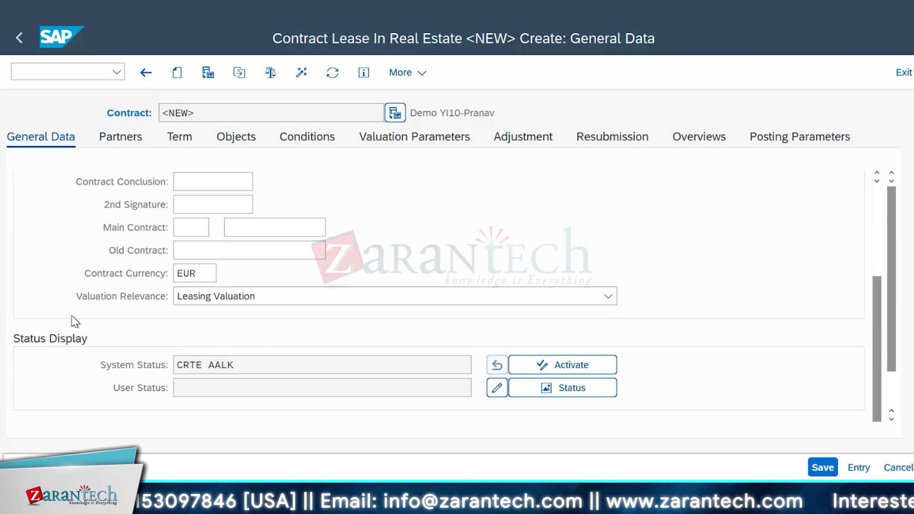
scroll(73, 315, down, 1)
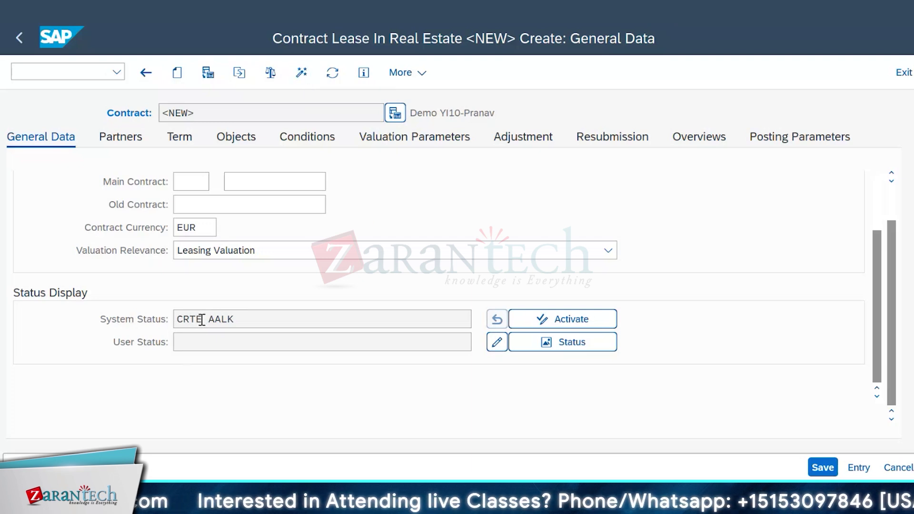
scroll(741, 289, up, 5)
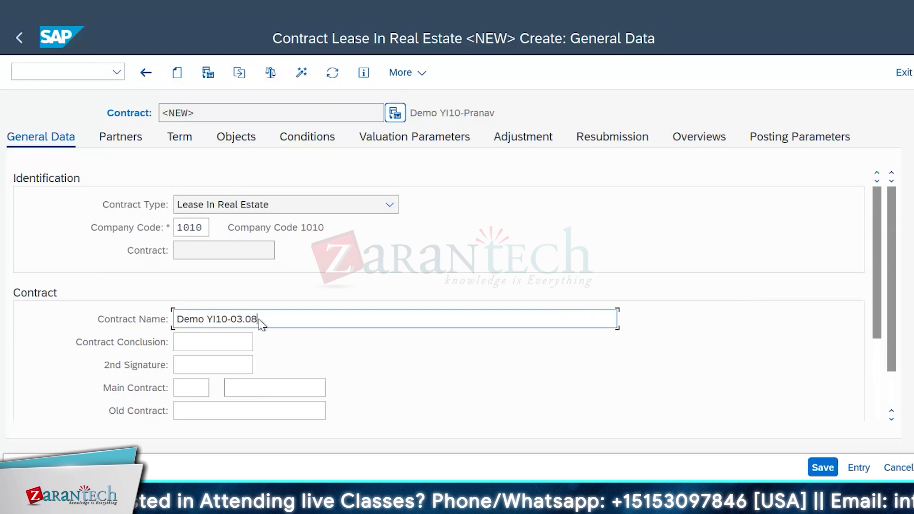
Review the business partner assignment and the term dates copied into the new contract.
click(122, 138)
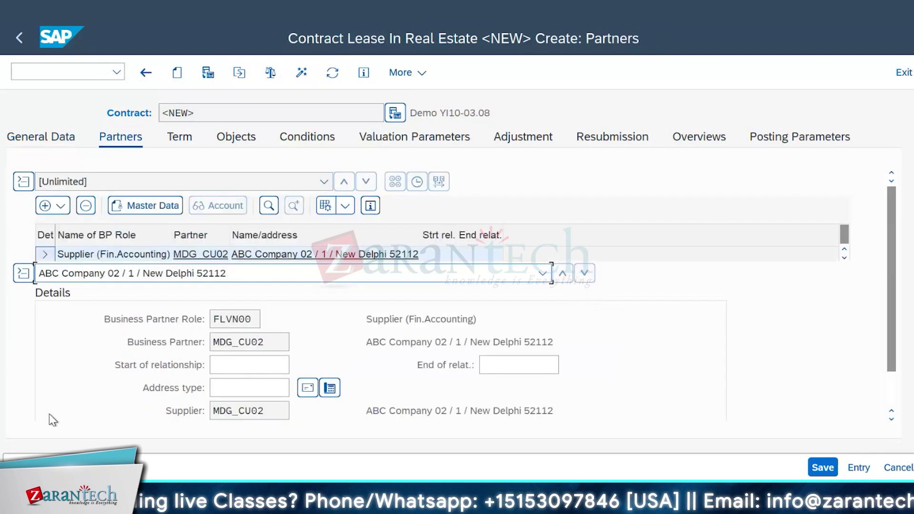
click(844, 258)
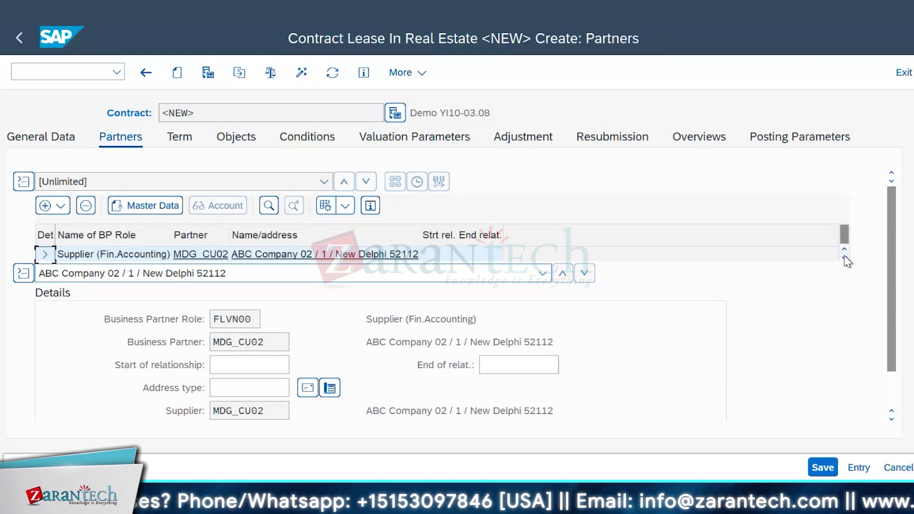
click(844, 258)
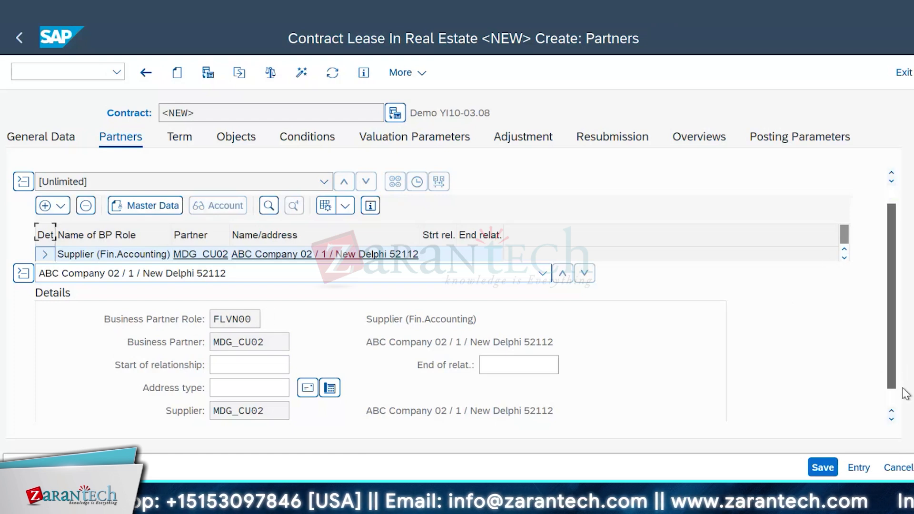
scroll(894, 381, down, 2)
scroll(905, 386, up, 2)
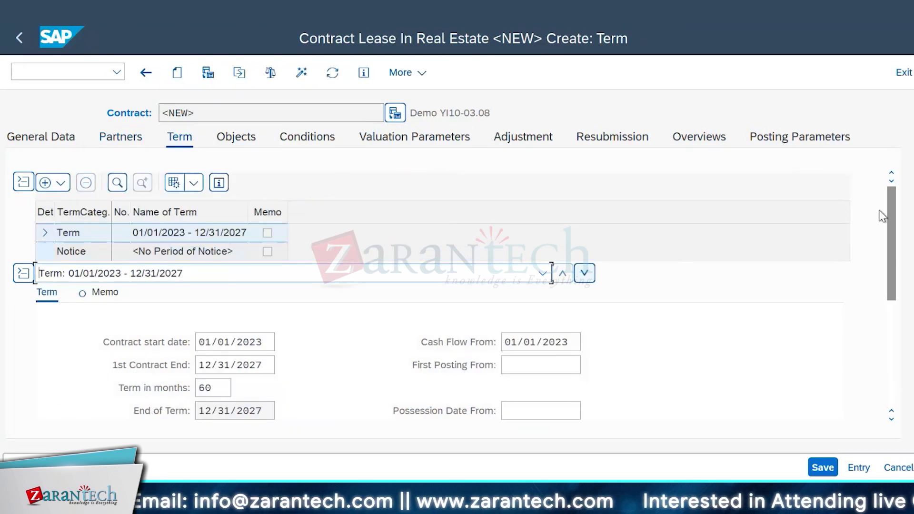
scroll(904, 230, down, 1)
scroll(905, 230, down, 2)
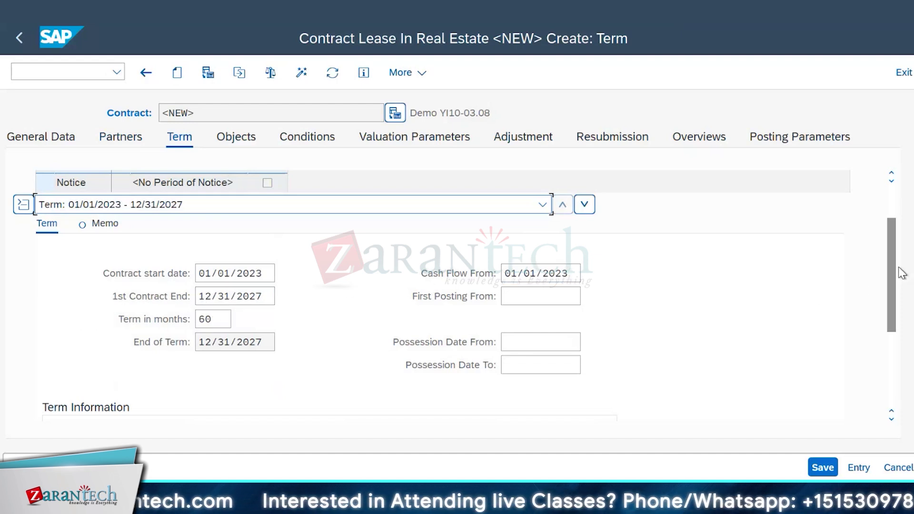
scroll(901, 257, down, 3)
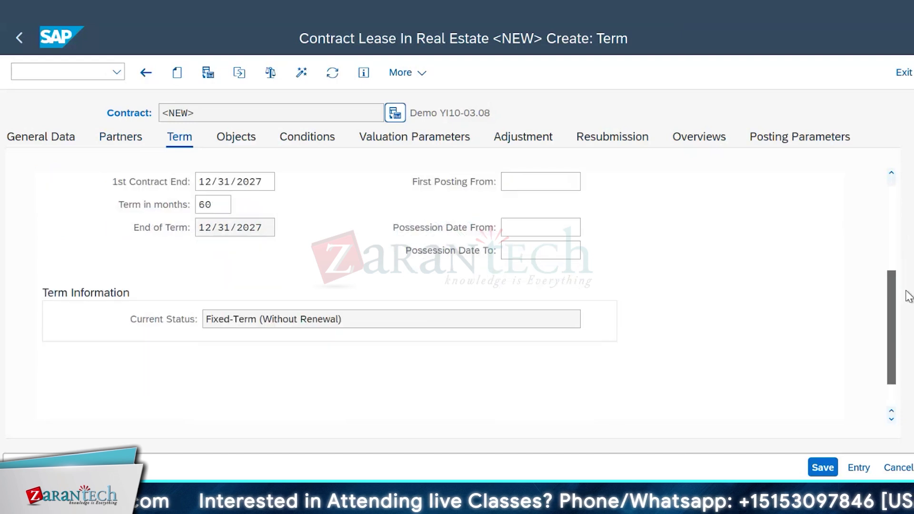
scroll(905, 269, up, 5)
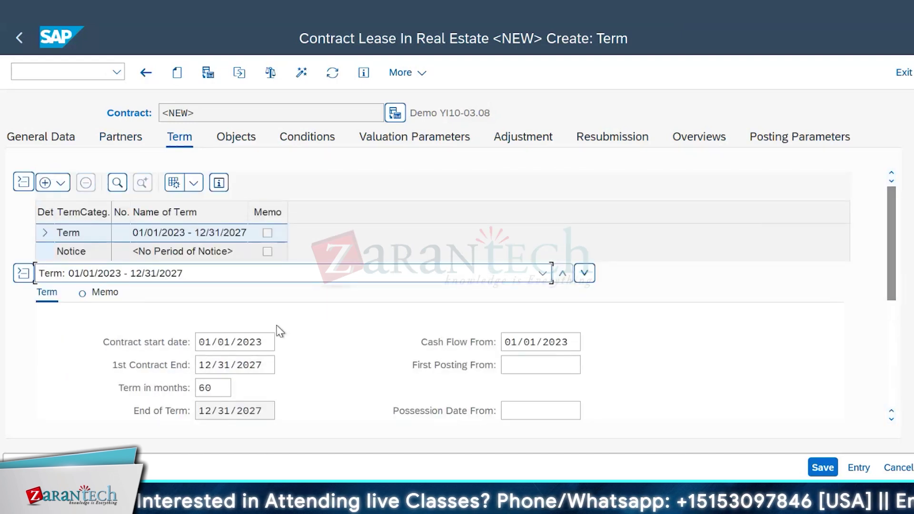
Rename contract object 10 as Demo -03.08 and check its account assignment.
click(238, 138)
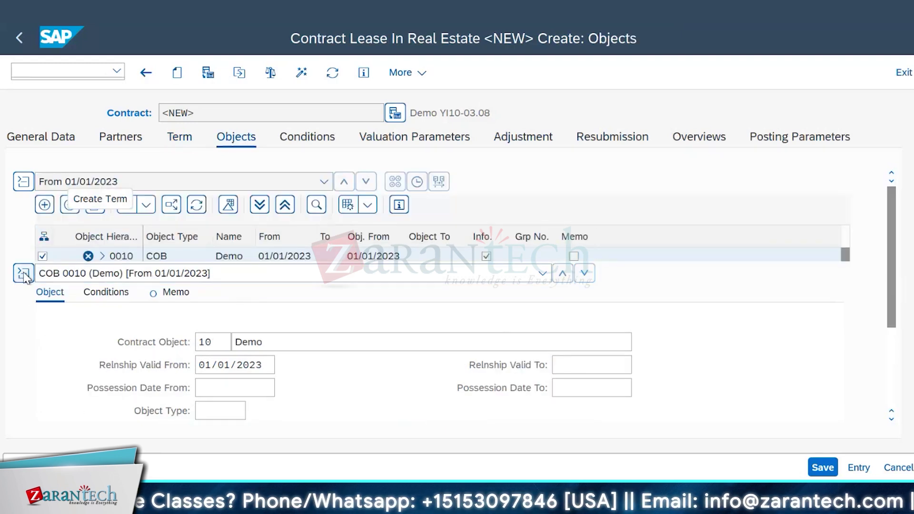
click(24, 274)
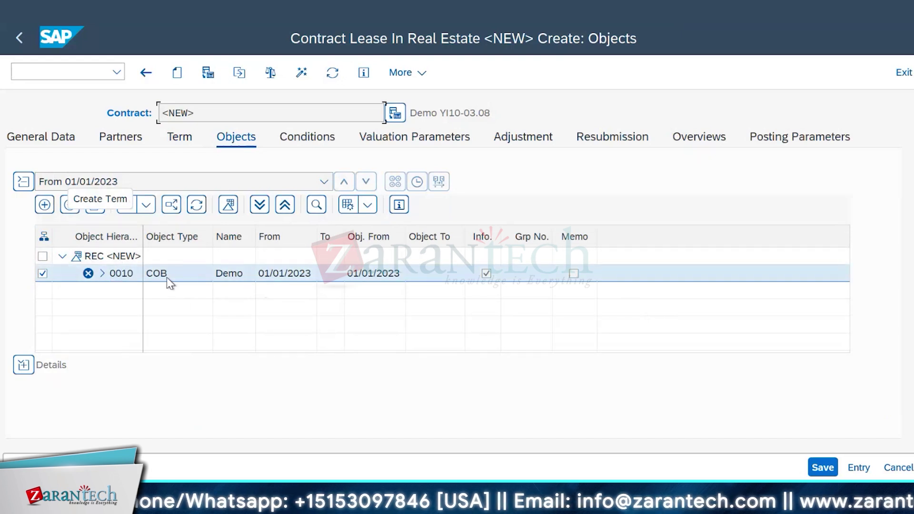
click(356, 339)
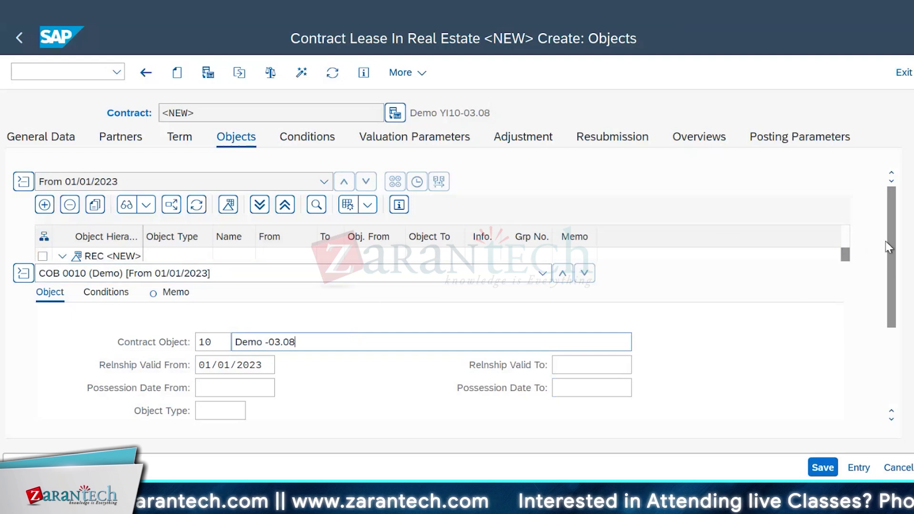
scroll(888, 274, down, 2)
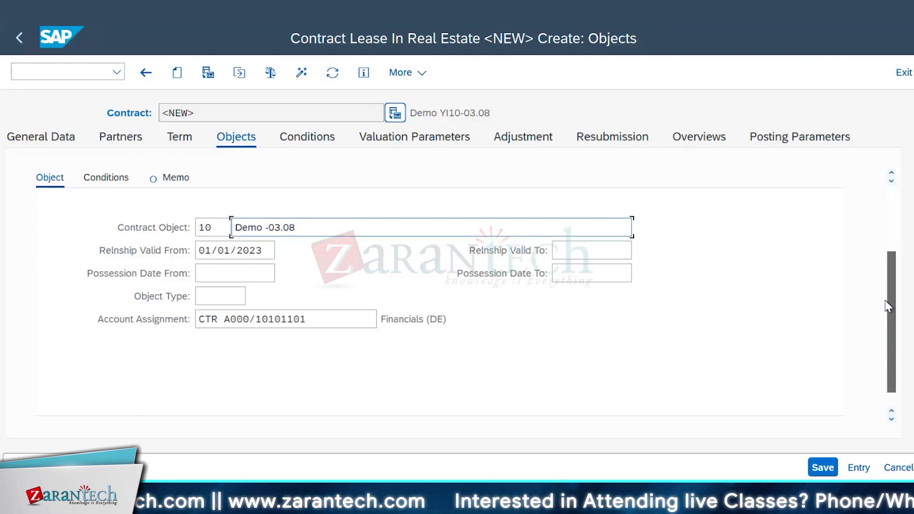
scroll(890, 247, down, 2)
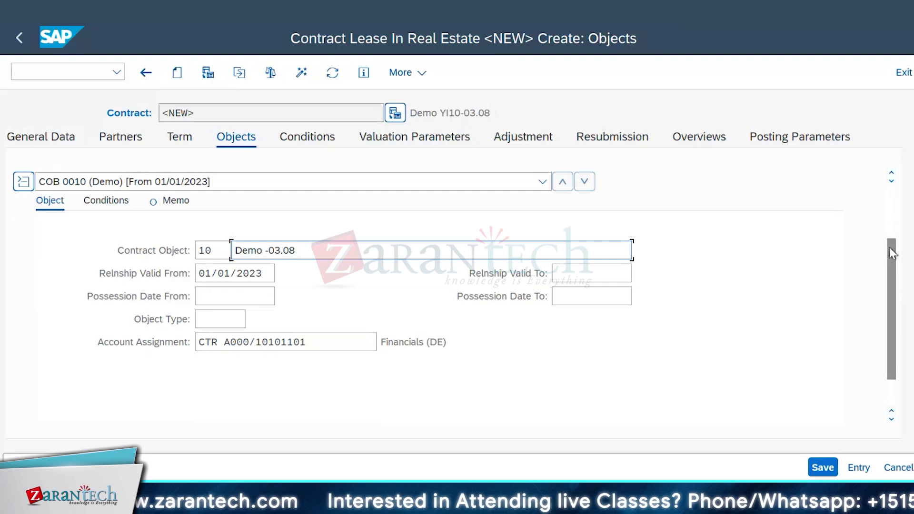
scroll(893, 247, up, 4)
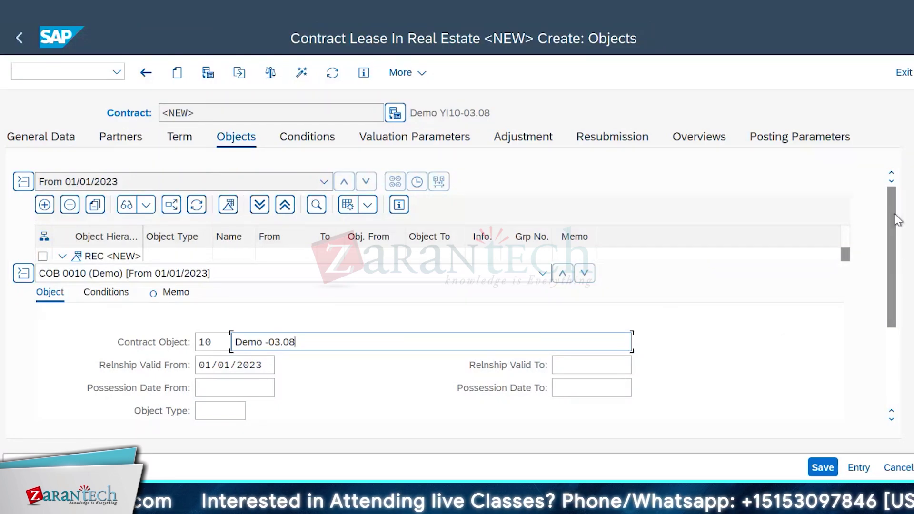
drag(895, 214, 913, 257)
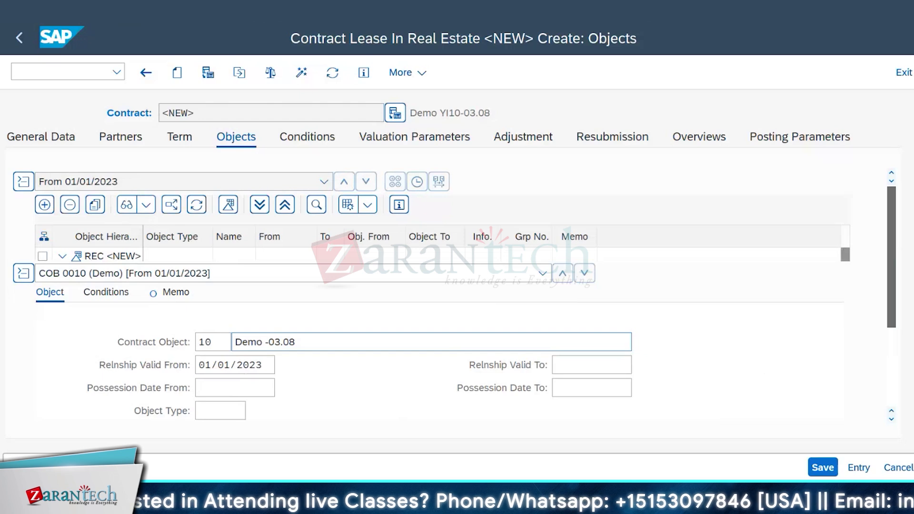
Set the unit price of the contract's Lease In Rate RE Building condition to 700 EUR.
click(300, 139)
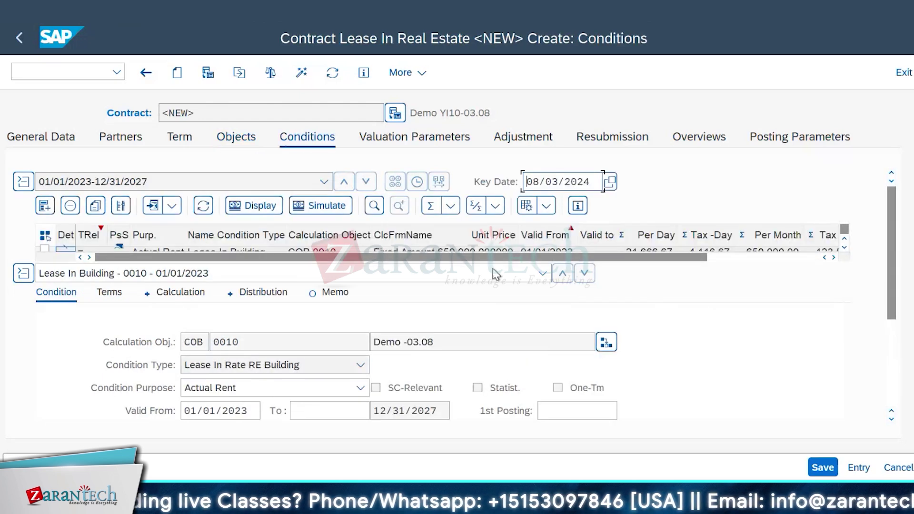
click(23, 274)
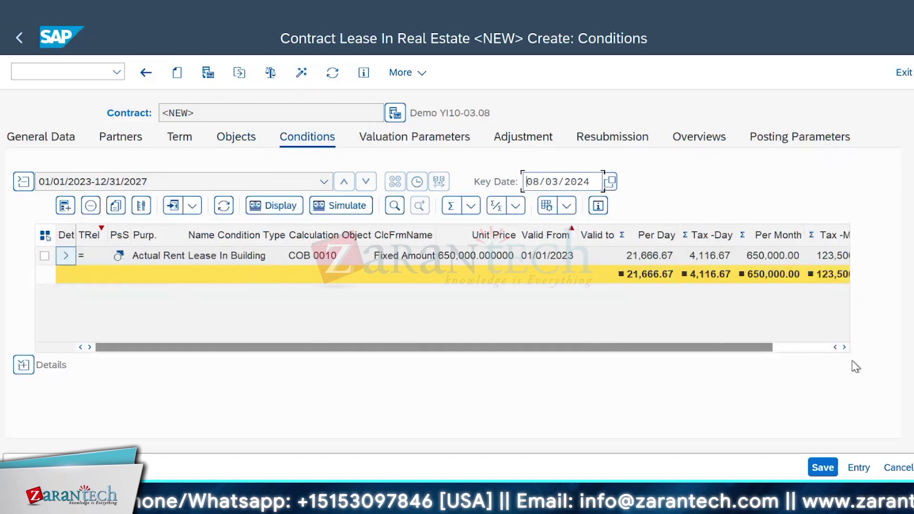
click(23, 365)
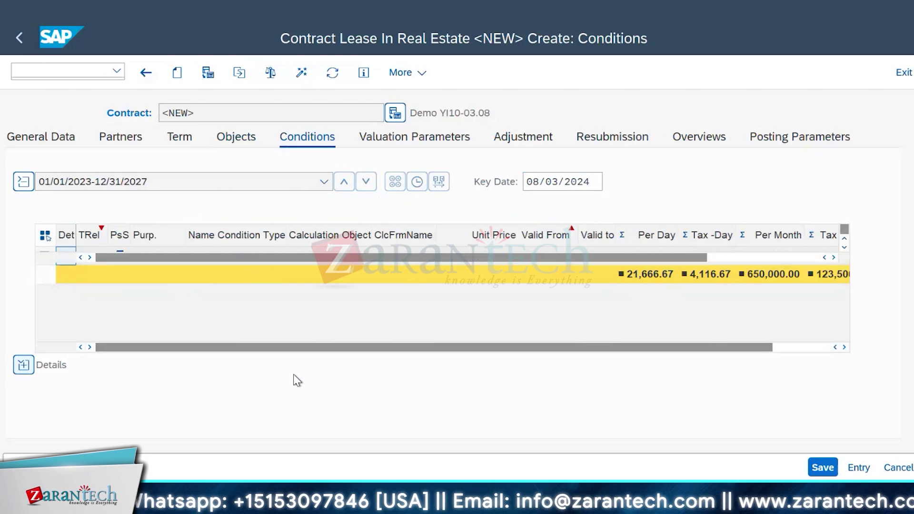
drag(892, 205, 901, 243)
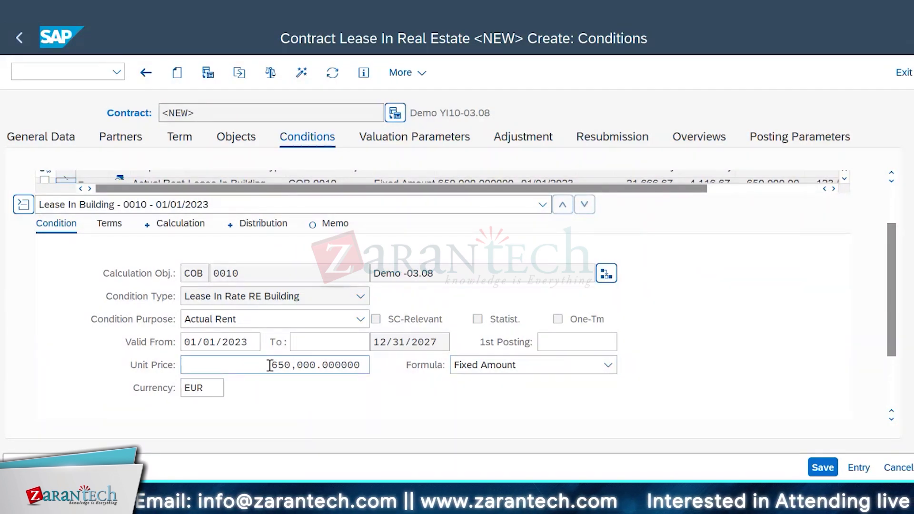
drag(270, 365, 400, 387)
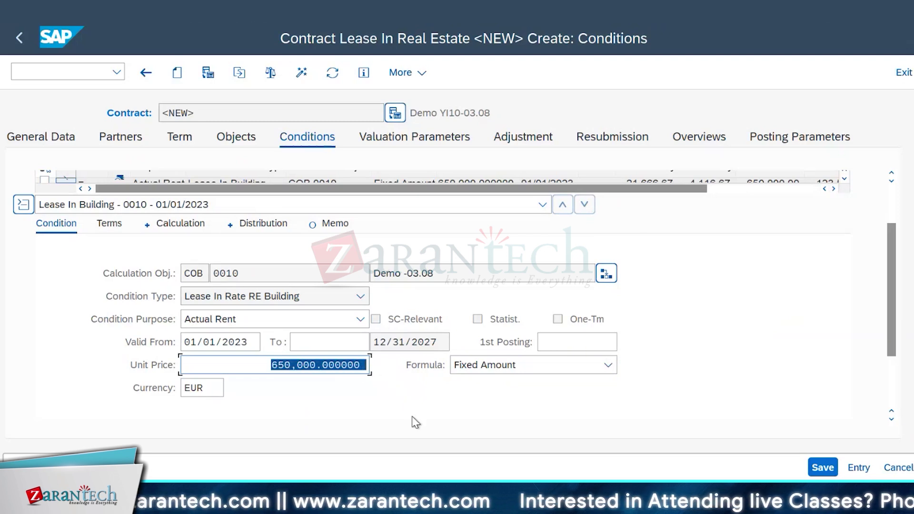
text(7)
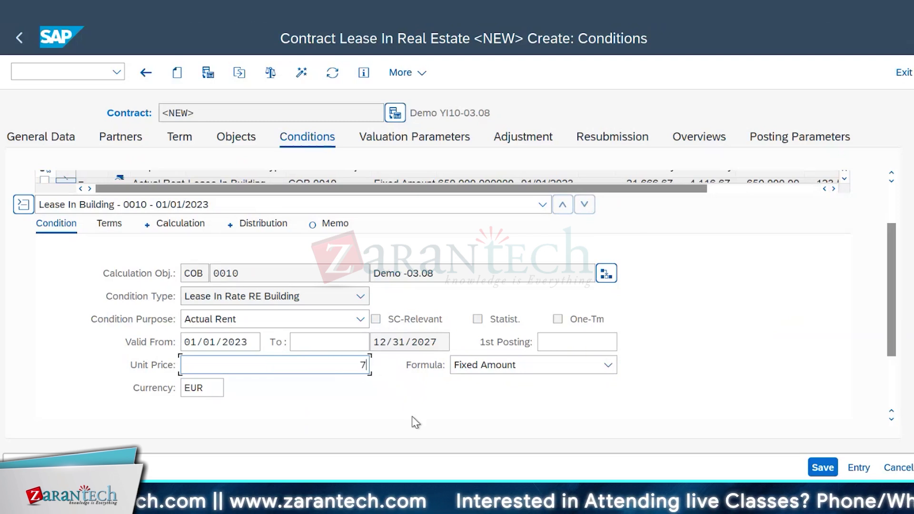
text(000)
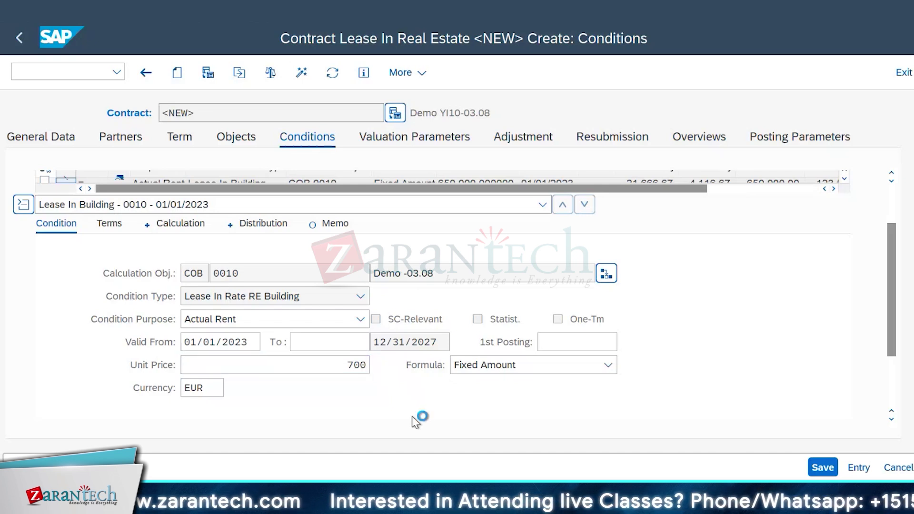
key(Return)
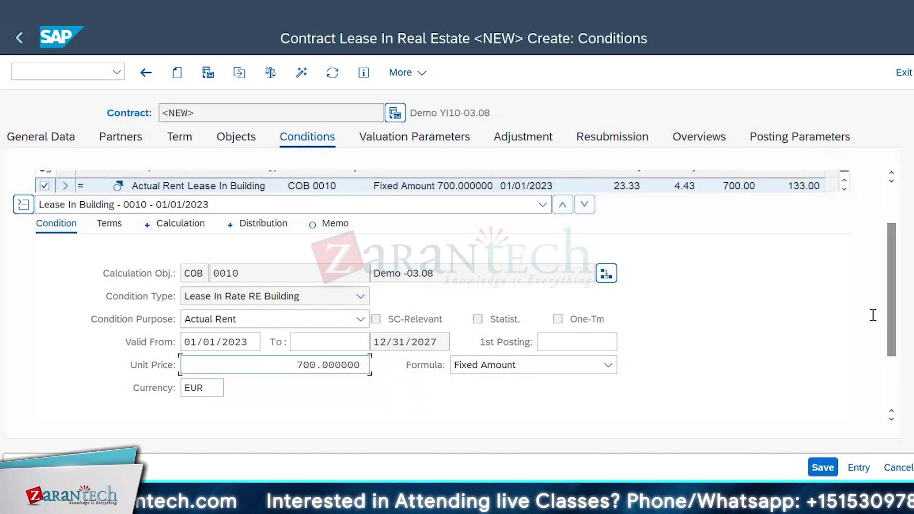
Add an Internat. Finan. Rep. Standard valuation rule assigned to the new contract Demo YI10-03.08 in the valuation parameters.
drag(894, 248, 907, 184)
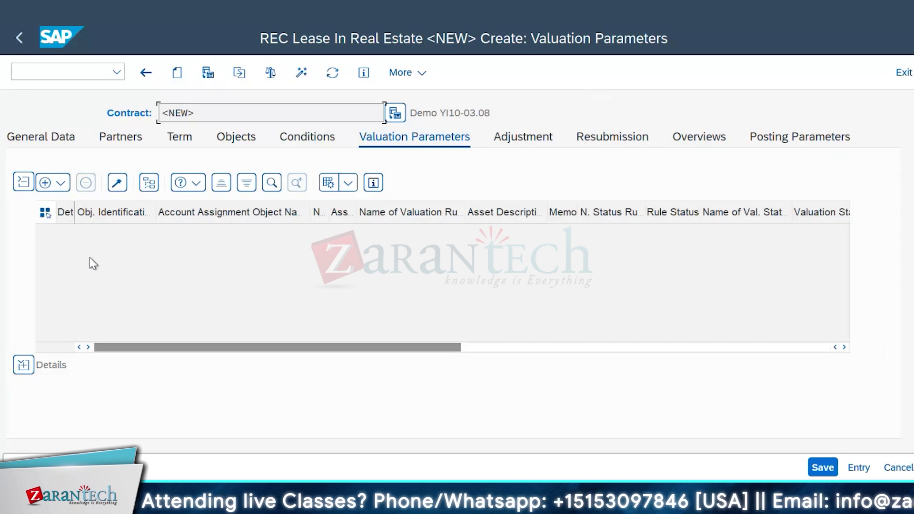
click(62, 185)
mouse_move(79, 229)
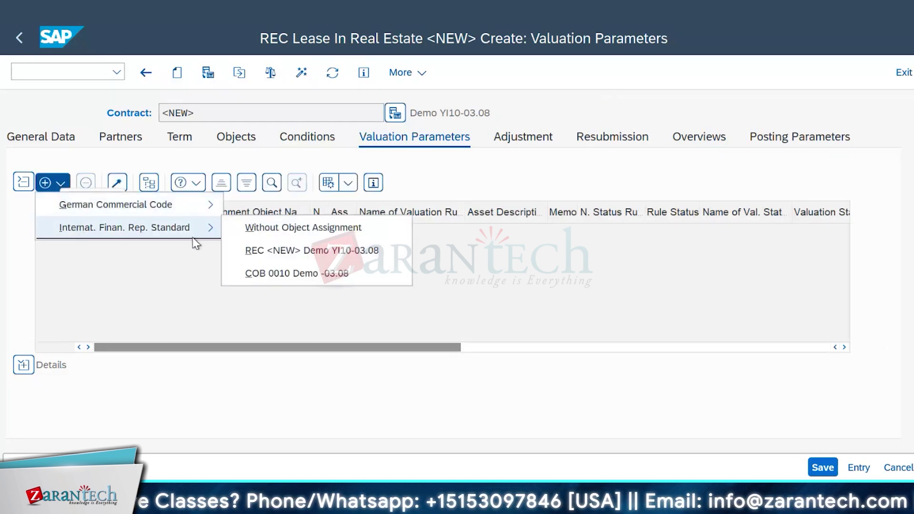
click(297, 252)
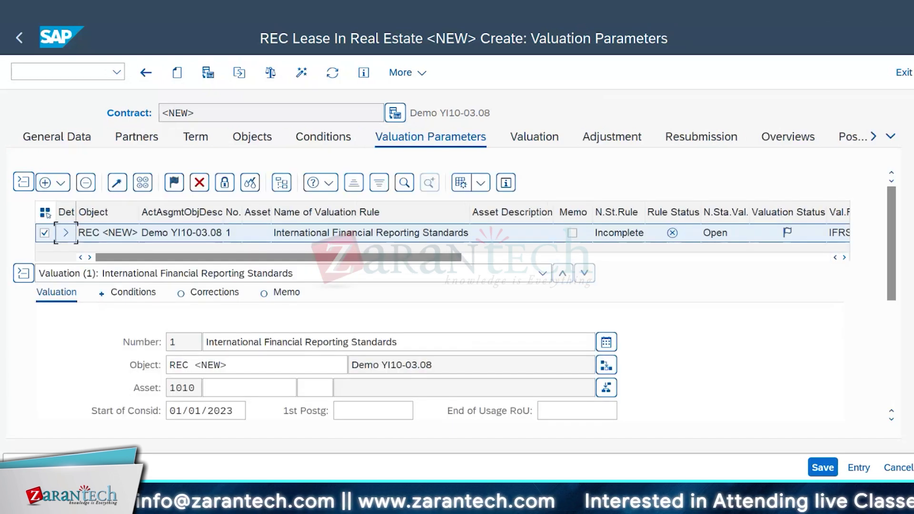
Set the interest rate of the International Financial Reporting Standards valuation rule to 5.
drag(895, 219, 899, 193)
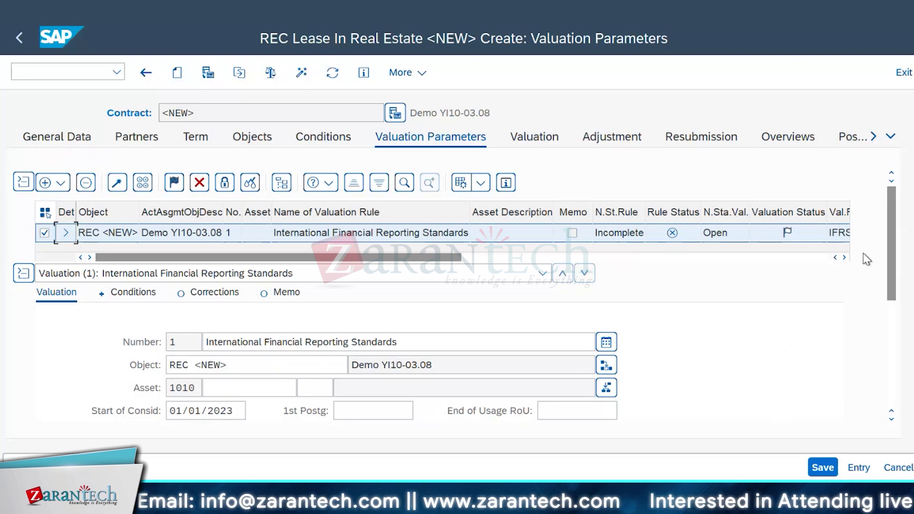
drag(892, 204, 886, 247)
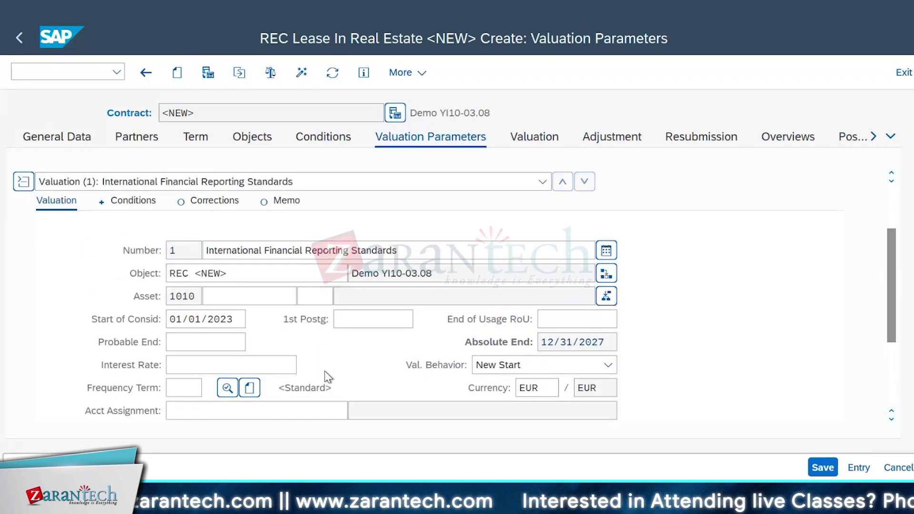
click(287, 366)
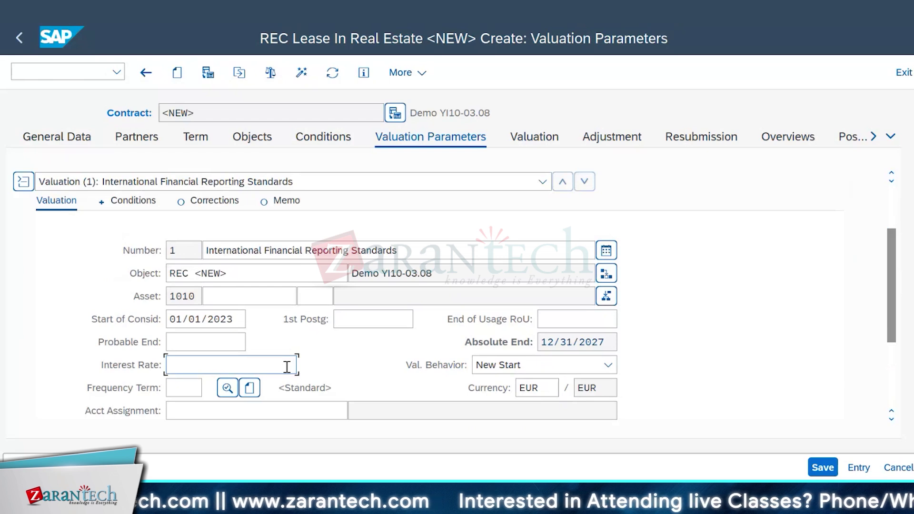
text(5)
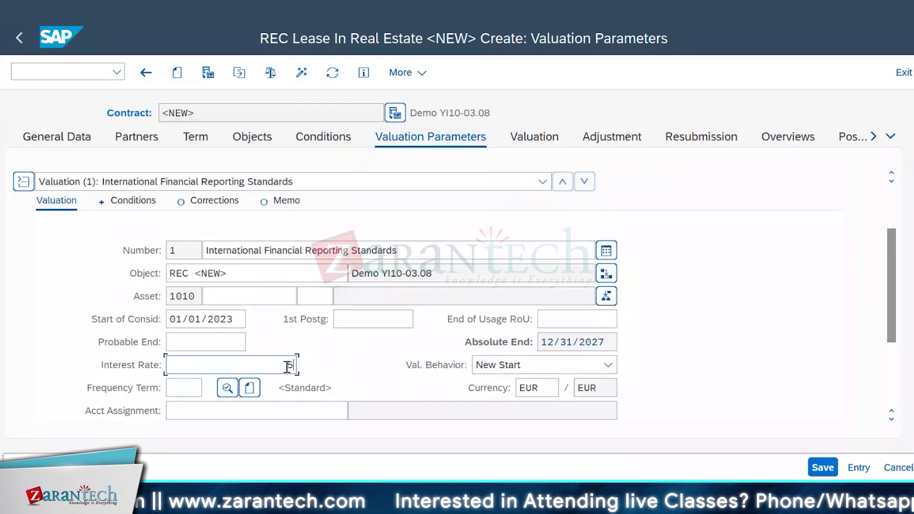
Assign asset 10000005 to the International Financial Reporting Standards valuation rule and save the contract.
key(Return)
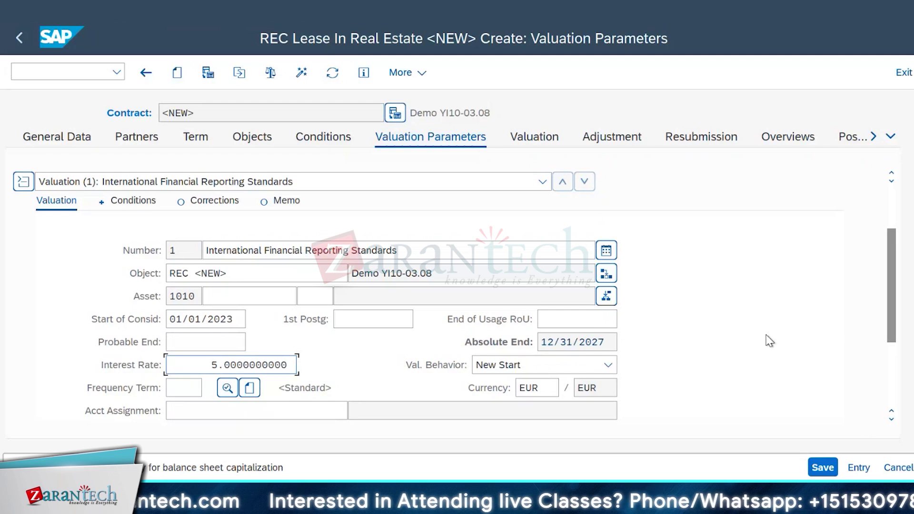
click(255, 296)
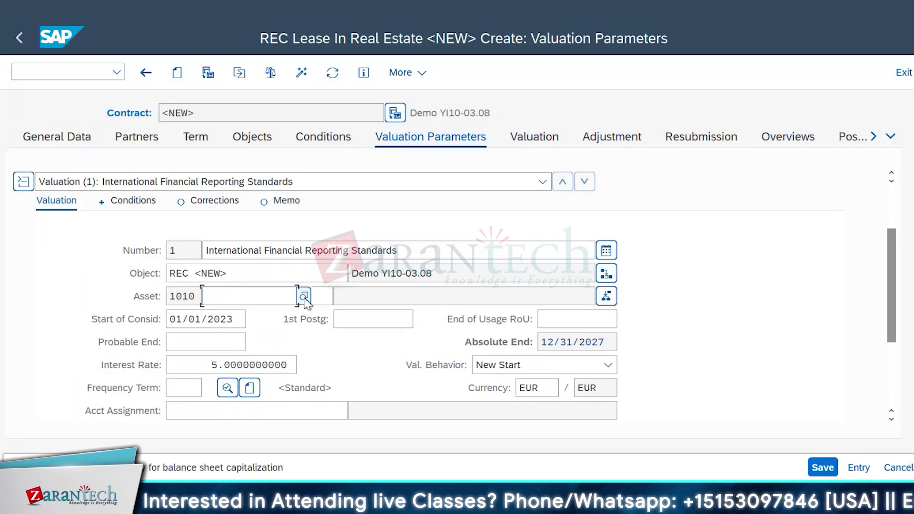
click(303, 296)
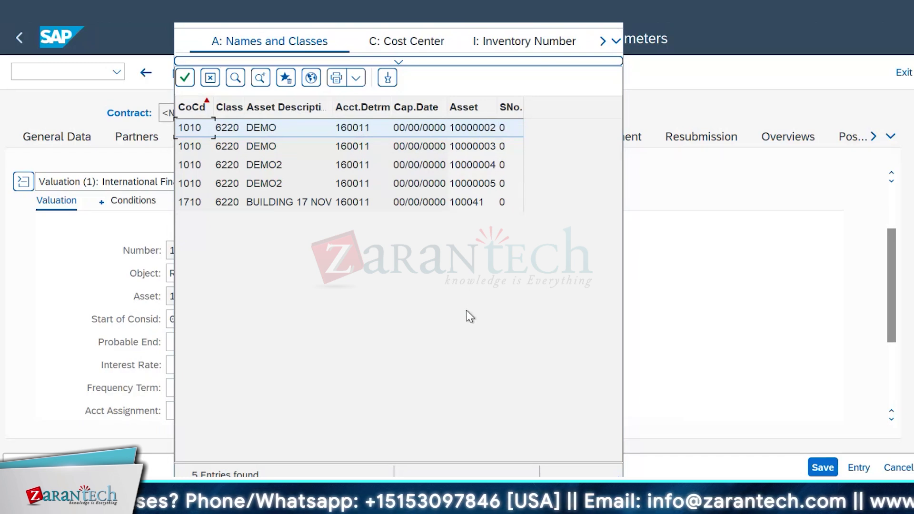
double_click(412, 184)
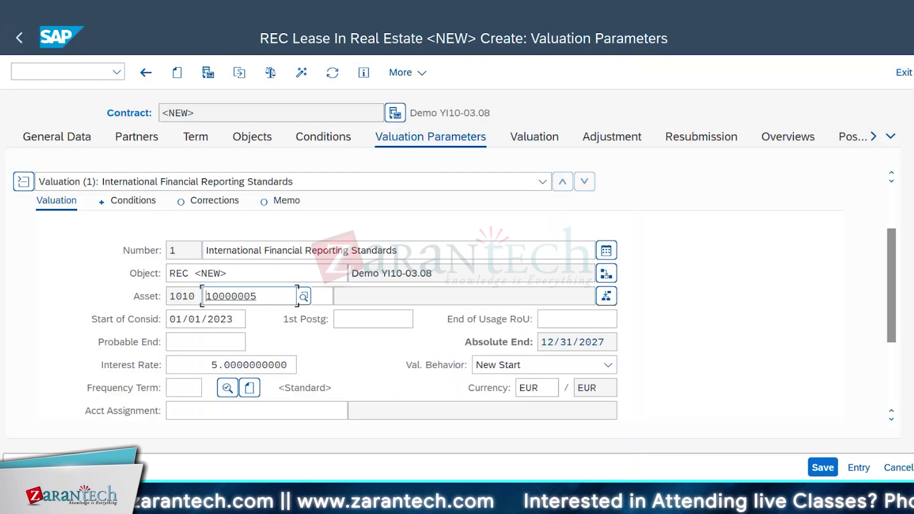
scroll(884, 276, down, 2)
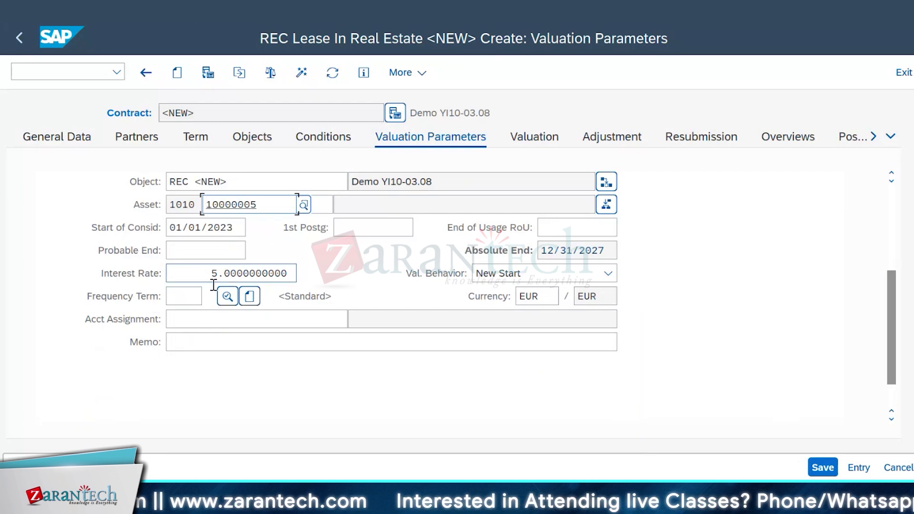
click(818, 468)
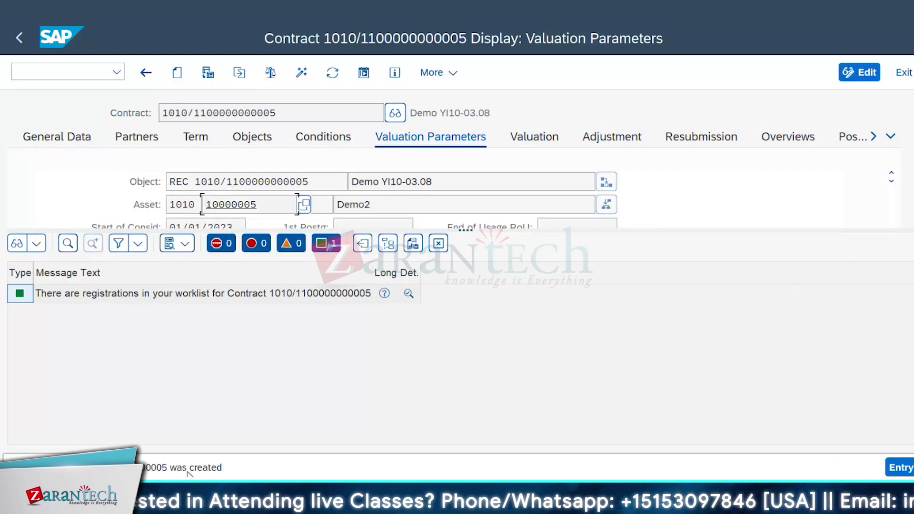
click(439, 244)
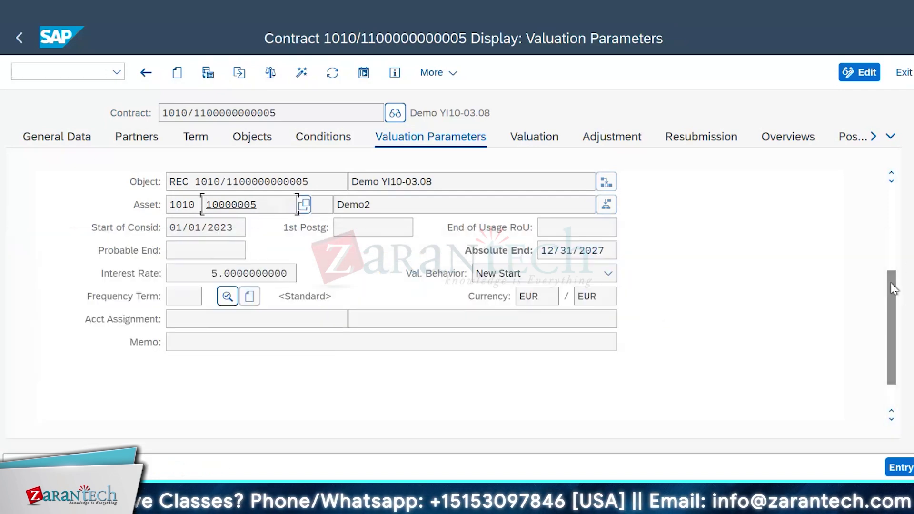
Review the saved contract's valuation rule details, rule status and valuation overview.
drag(892, 286, 899, 233)
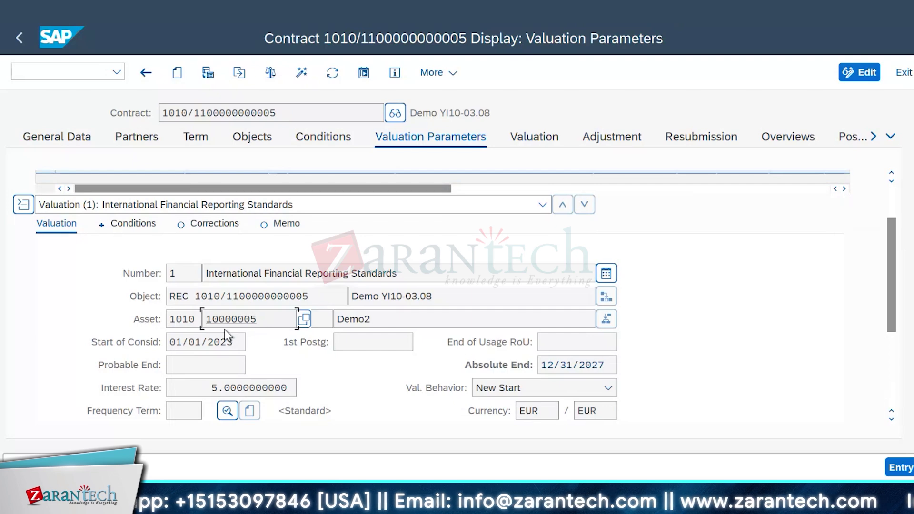
click(890, 192)
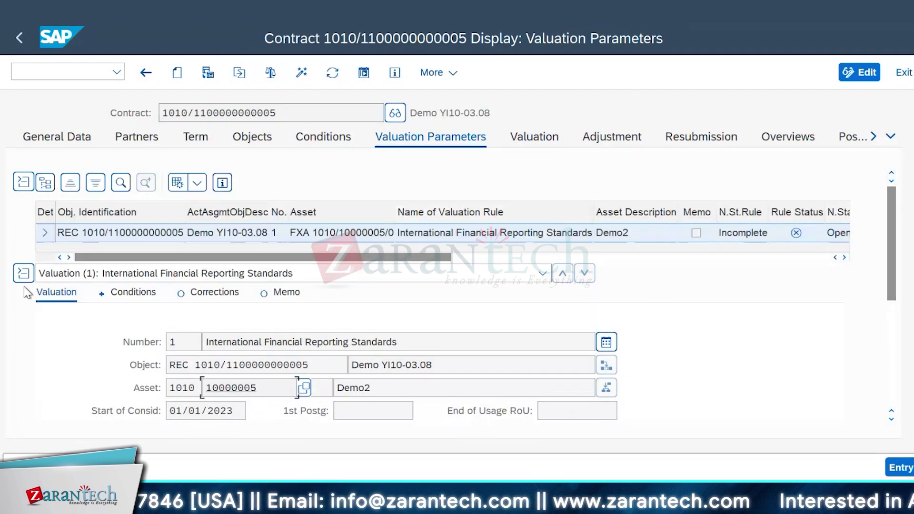
click(29, 277)
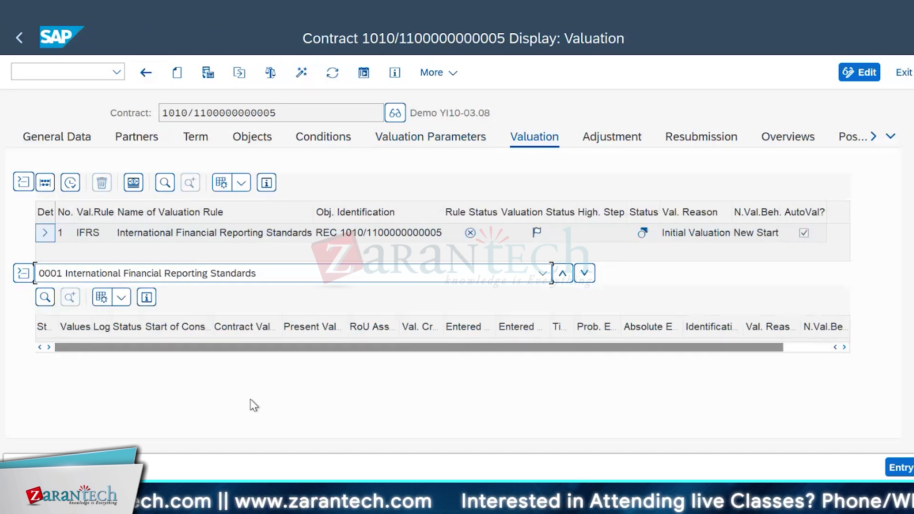
click(428, 138)
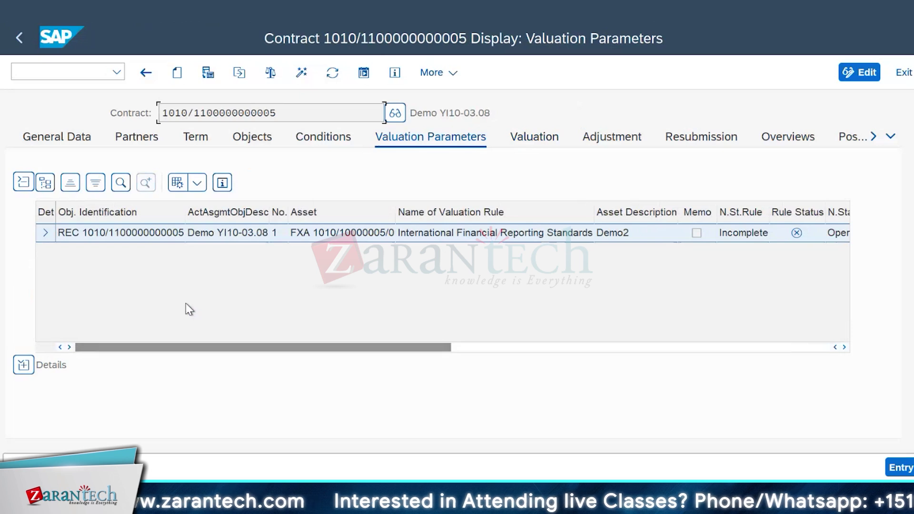
Switch the contract to change mode and try to set the selected valuation rule's status to Complete.
click(874, 78)
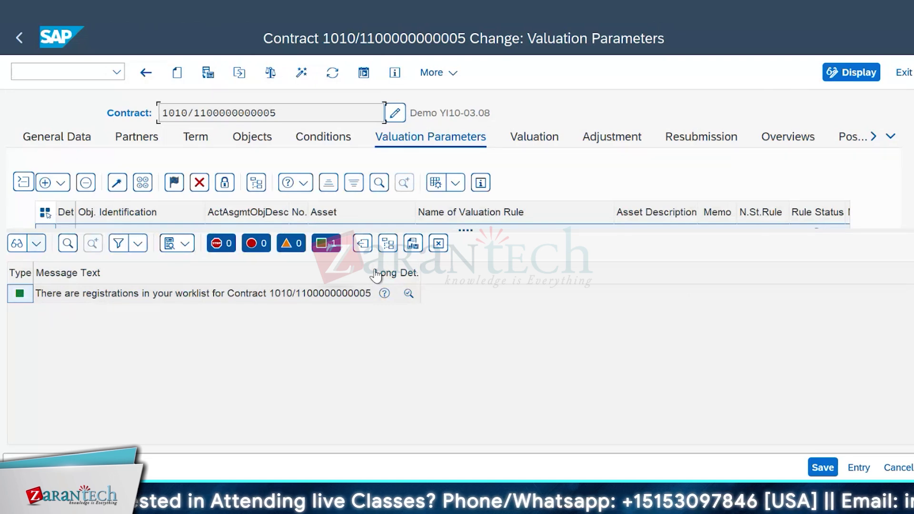
click(439, 244)
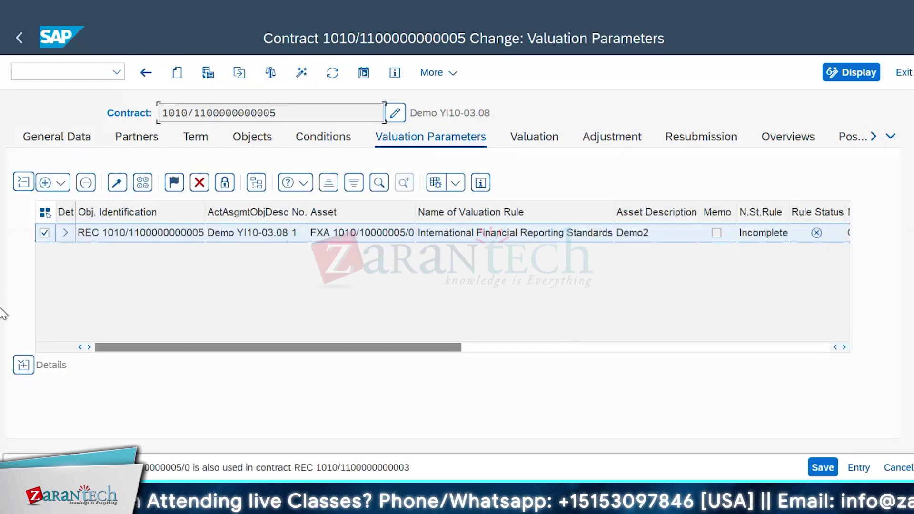
click(175, 183)
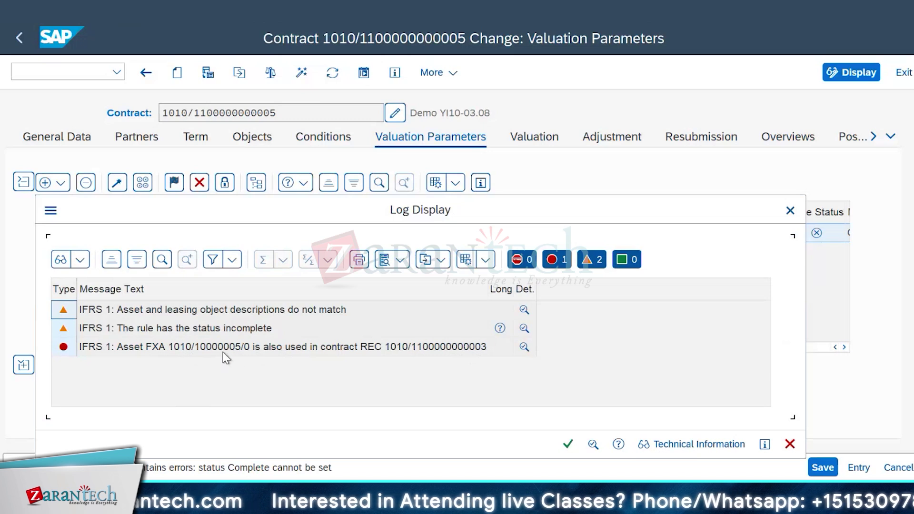
click(791, 210)
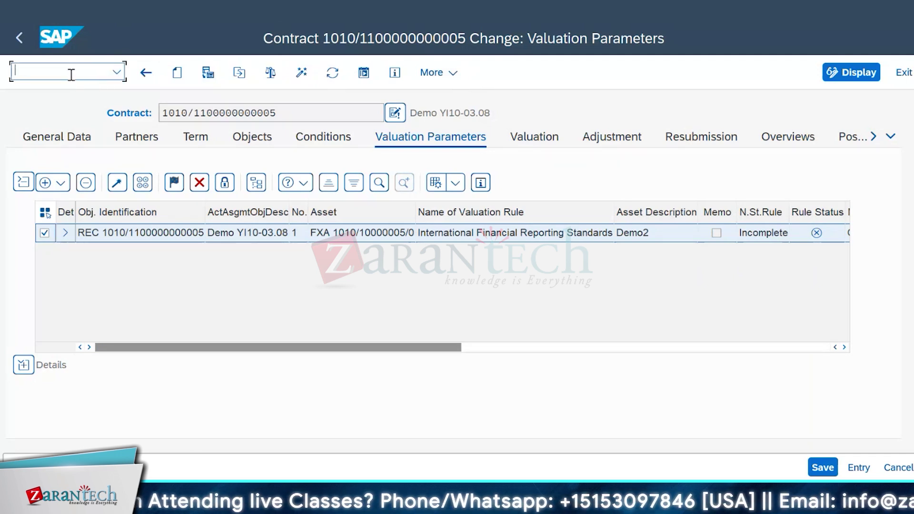
Open the Create Asset transaction in a new session.
text(/OAS0)
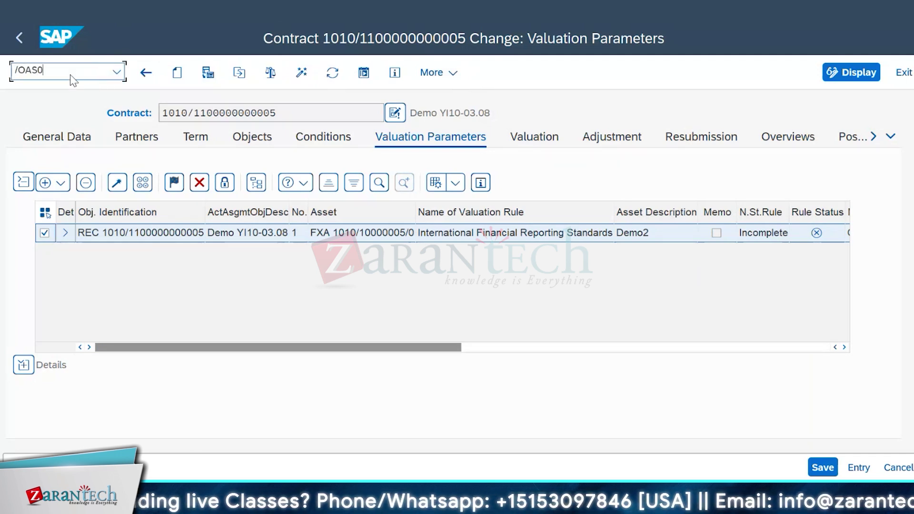
key(Return)
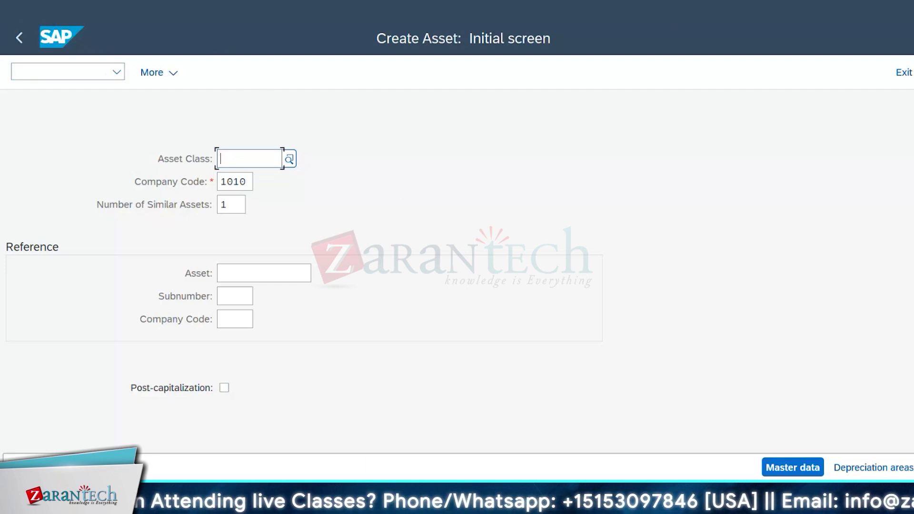
Display the master data of asset 10000005 with transaction AS03 in another new session and copy its asset class.
key(alt+space)
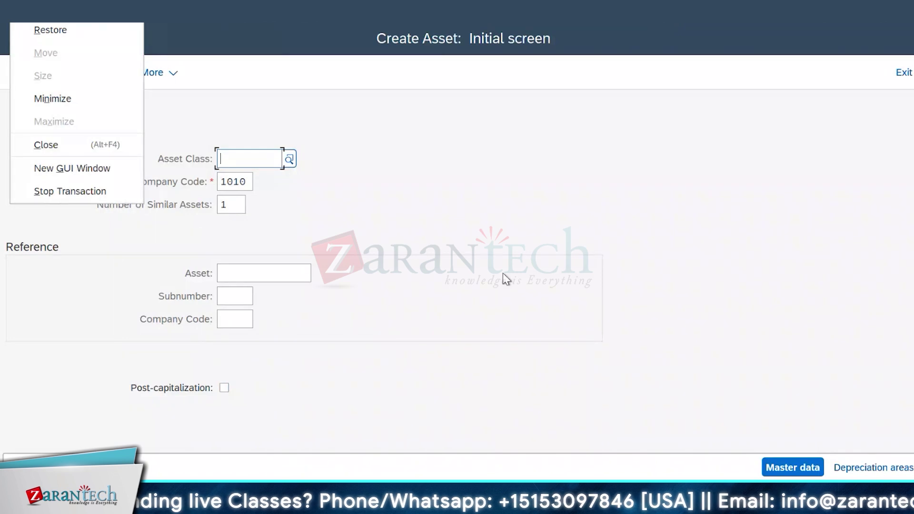
click(90, 170)
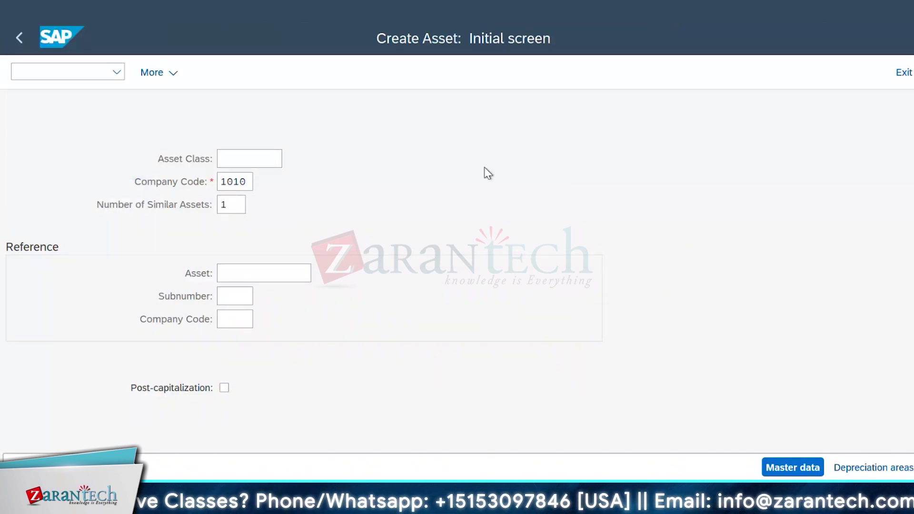
text(AS0)
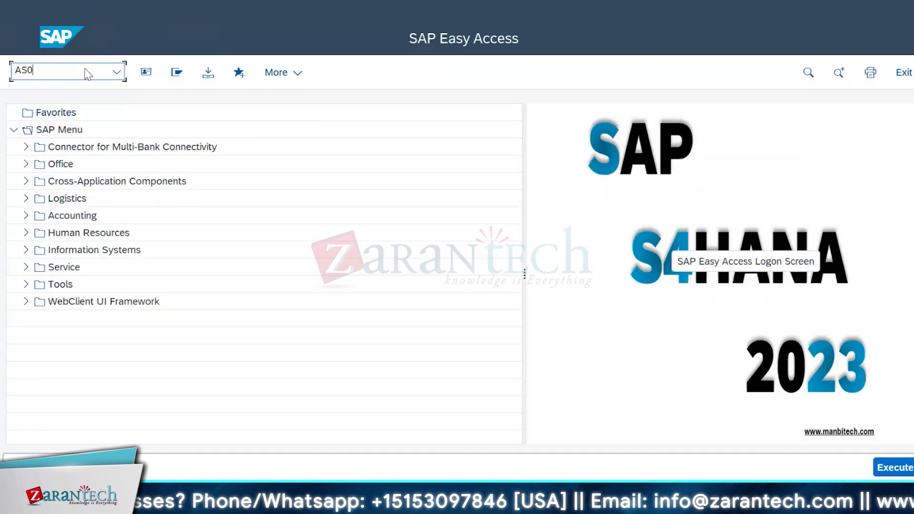
text(3)
key(Return)
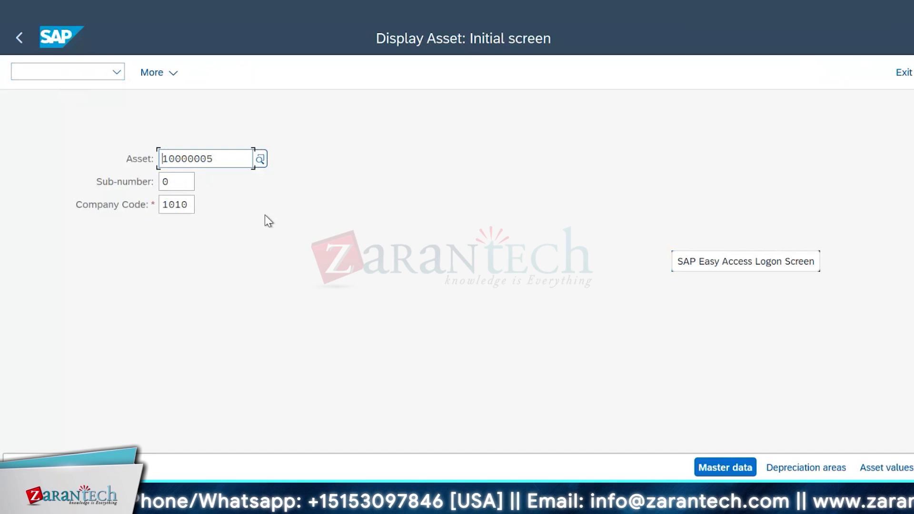
key(Return)
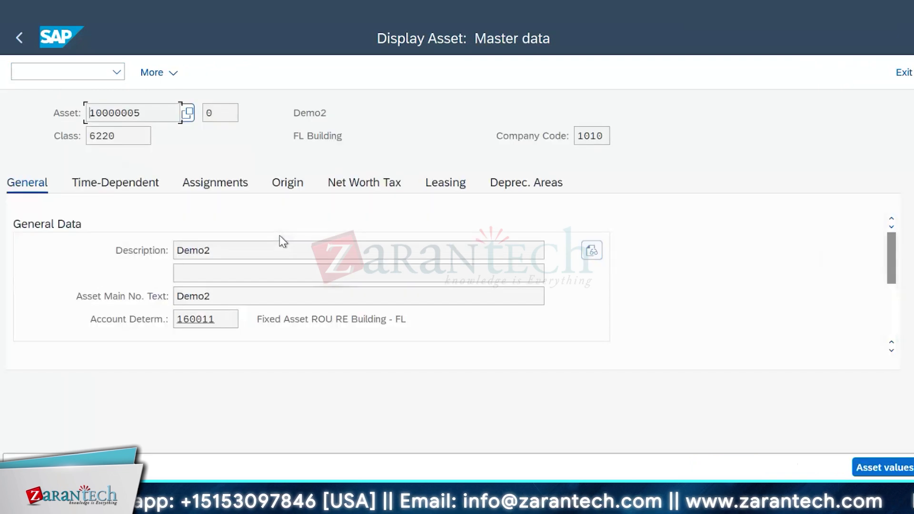
drag(126, 135, 45, 143)
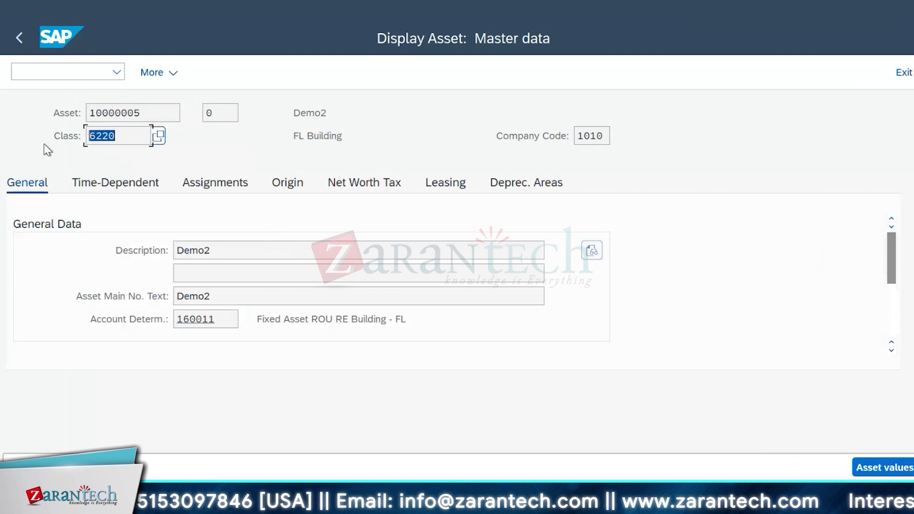
key(ctrl+c)
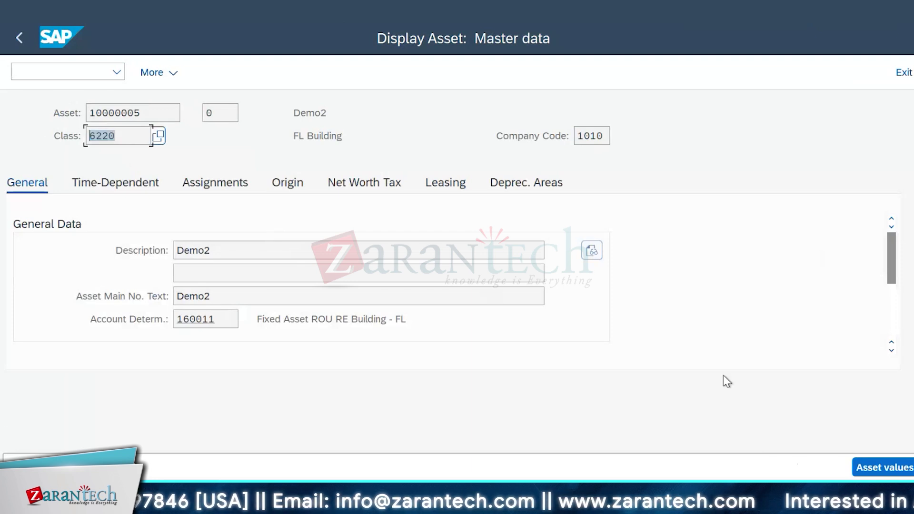
Set the asset class to 6220 on the initial screen of the Create Asset session.
click(354, 503)
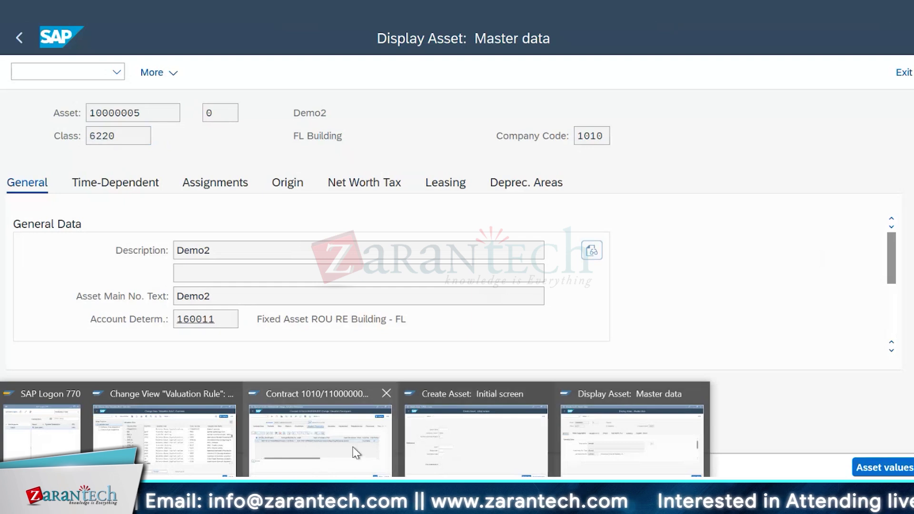
click(473, 452)
click(223, 157)
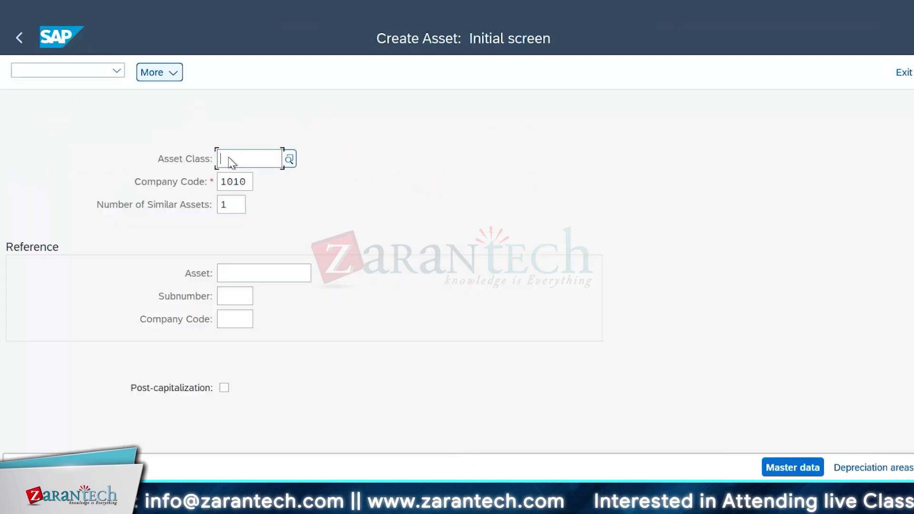
text(6220)
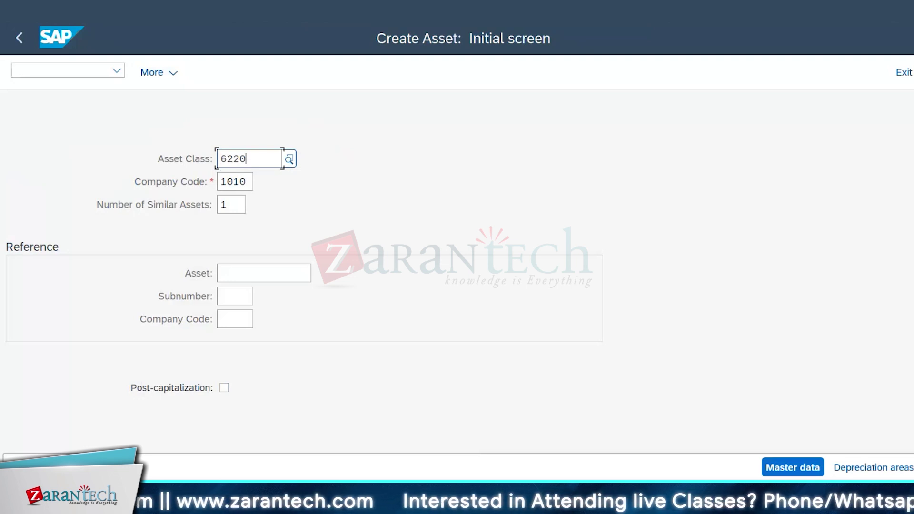
Copy asset number 10000005 from the displayed asset, enter it as the new asset's reference and proceed to its master data.
click(620, 451)
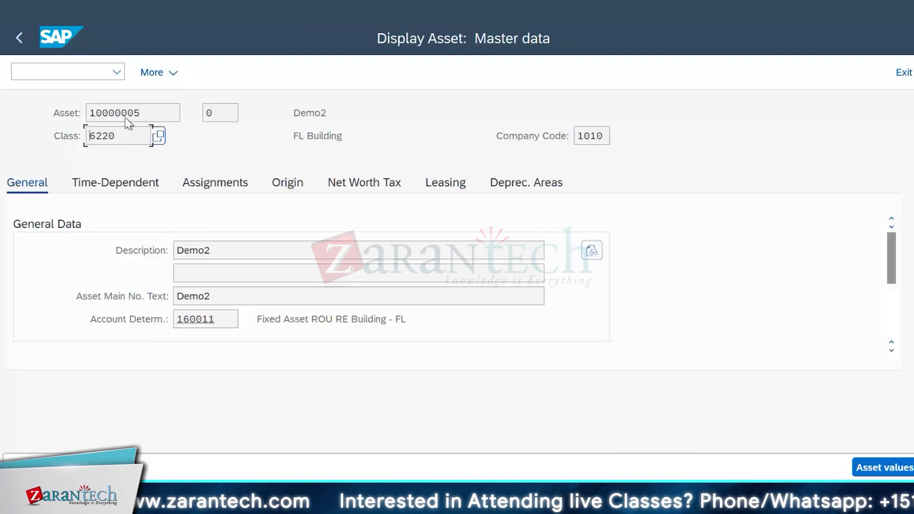
double_click(102, 114)
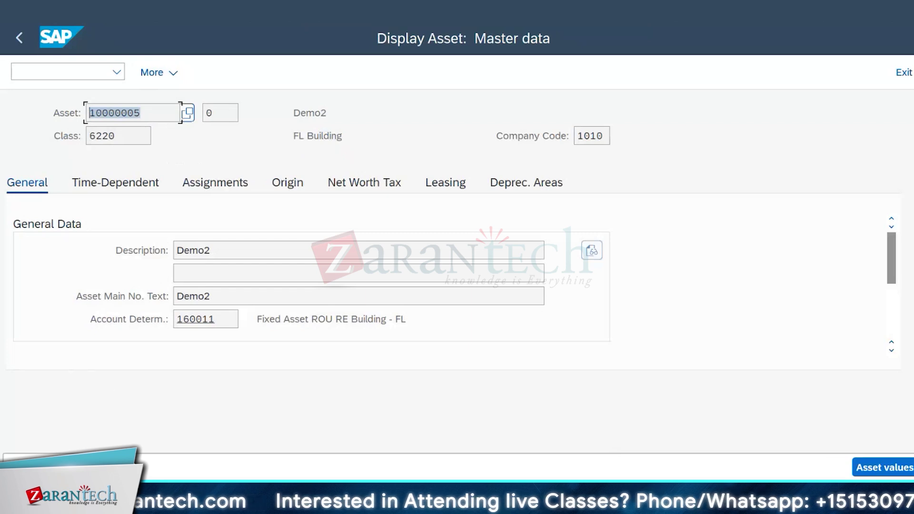
click(333, 497)
click(466, 438)
click(333, 497)
click(326, 433)
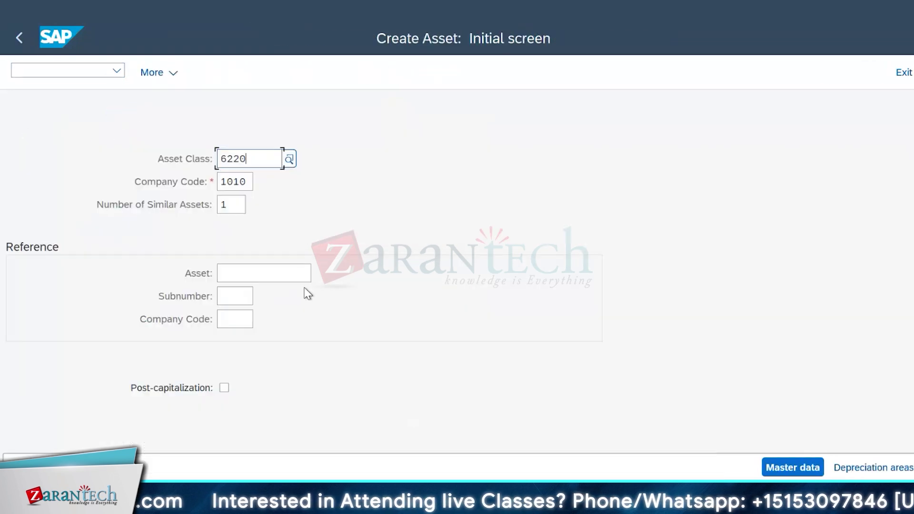
click(250, 272)
key(ctrl+v)
key(Return)
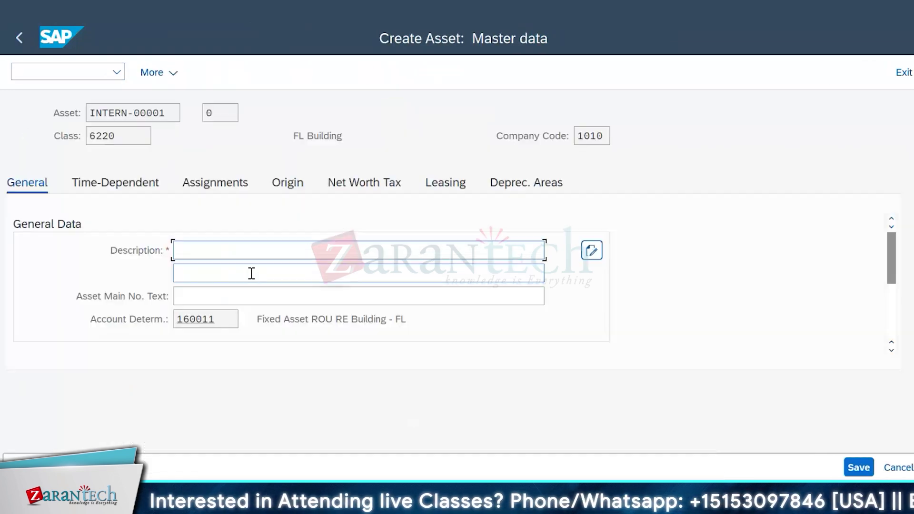
Enter Demo-03.08 as the description of the new FL Building asset.
click(223, 253)
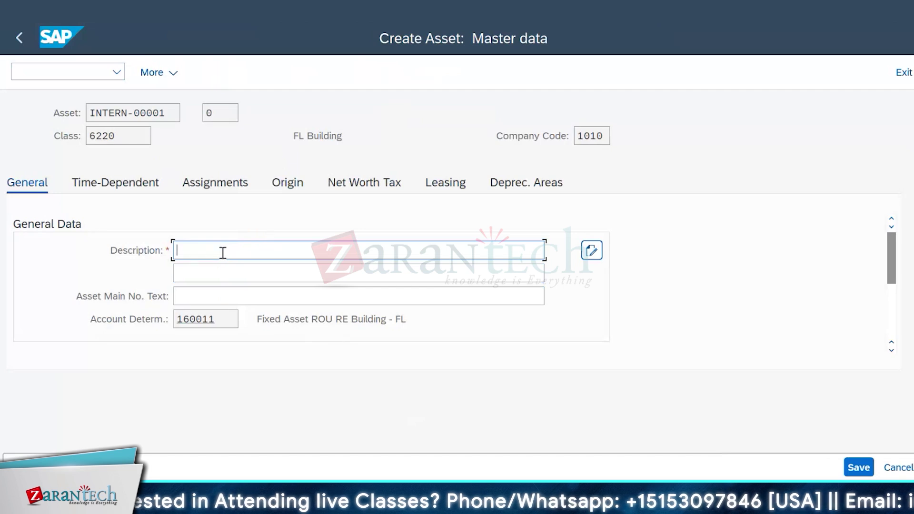
text(Demo-)
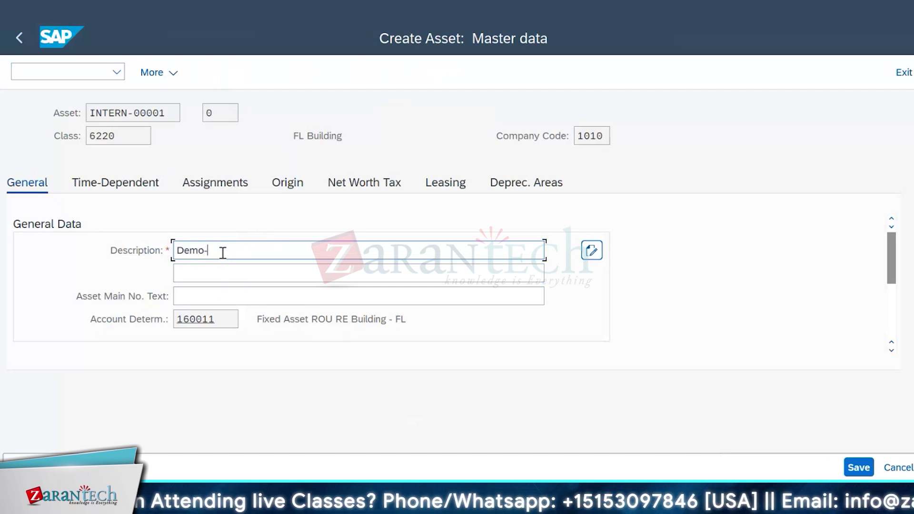
text(03)
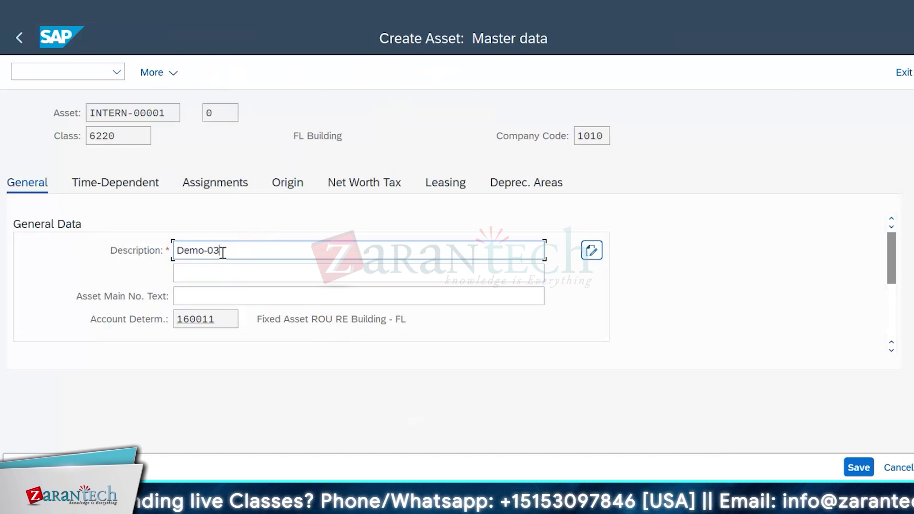
text(.08)
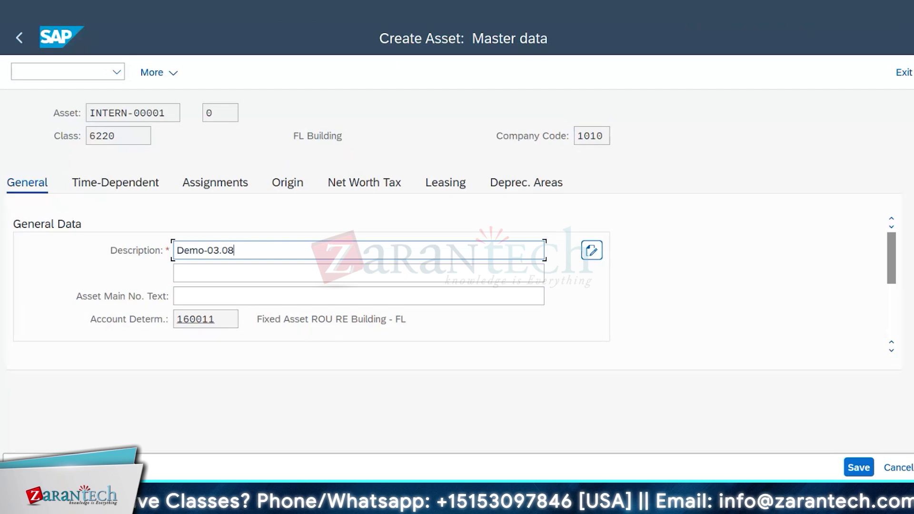
Review the time-dependent, assignments, origin, leasing and depreciation area data of the new asset Demo-03.08 and save it.
click(127, 187)
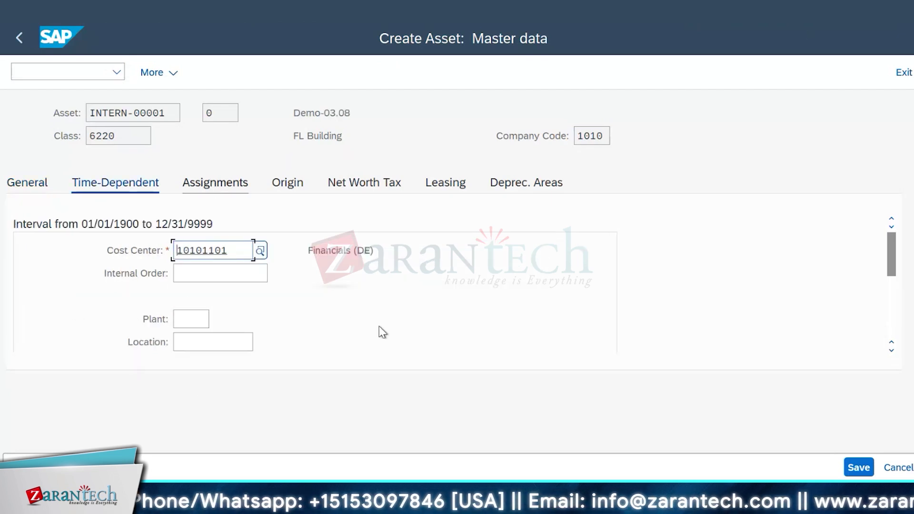
click(281, 182)
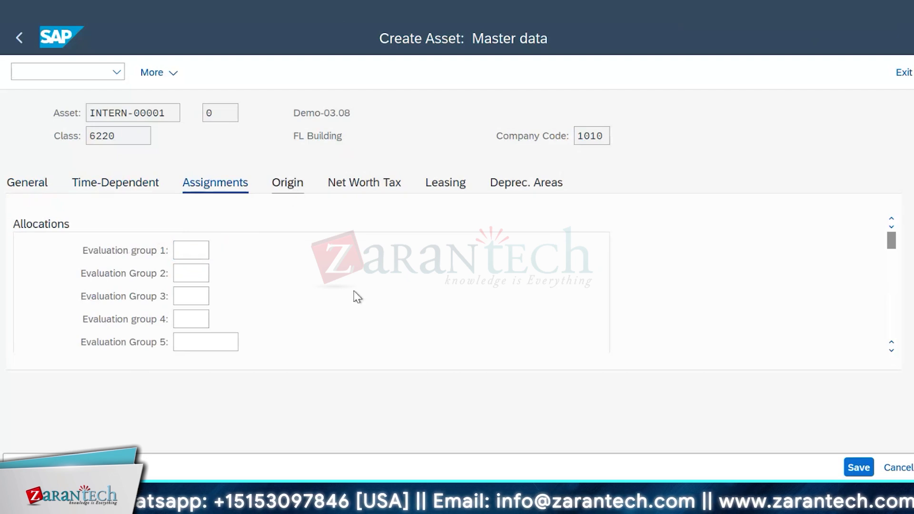
click(370, 184)
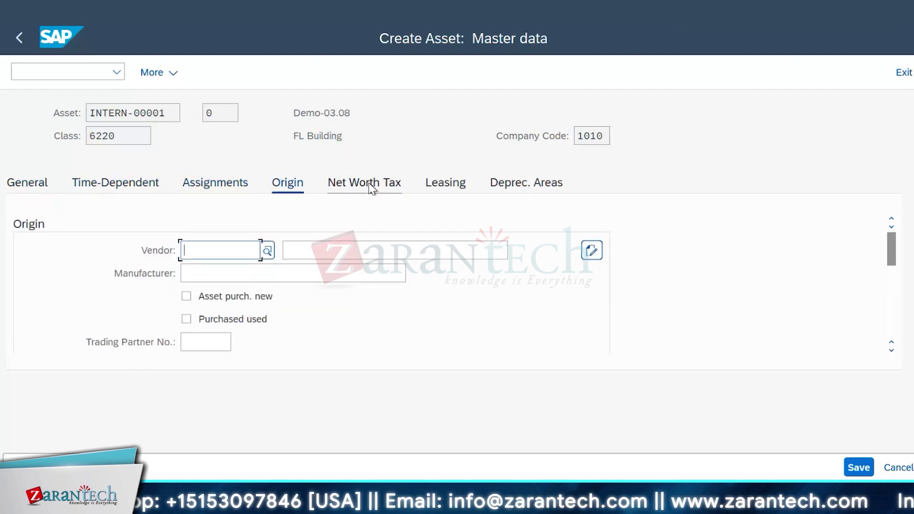
click(437, 186)
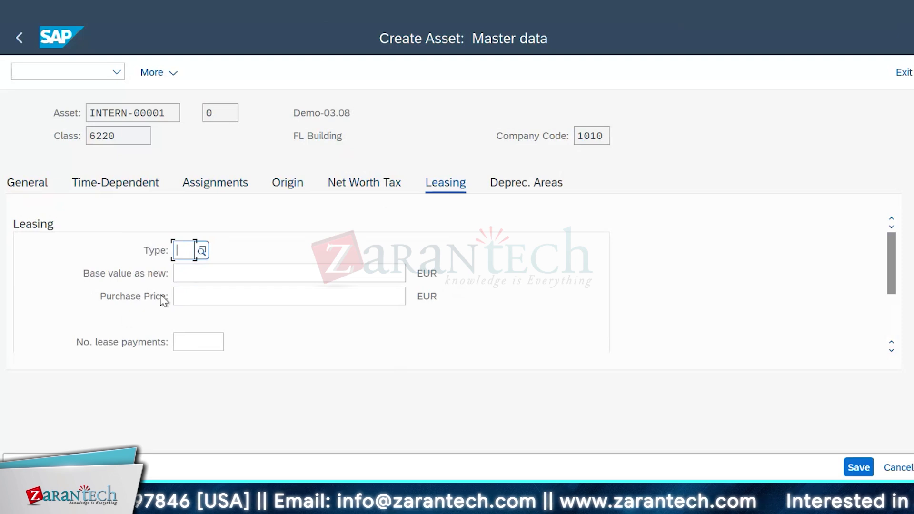
click(514, 185)
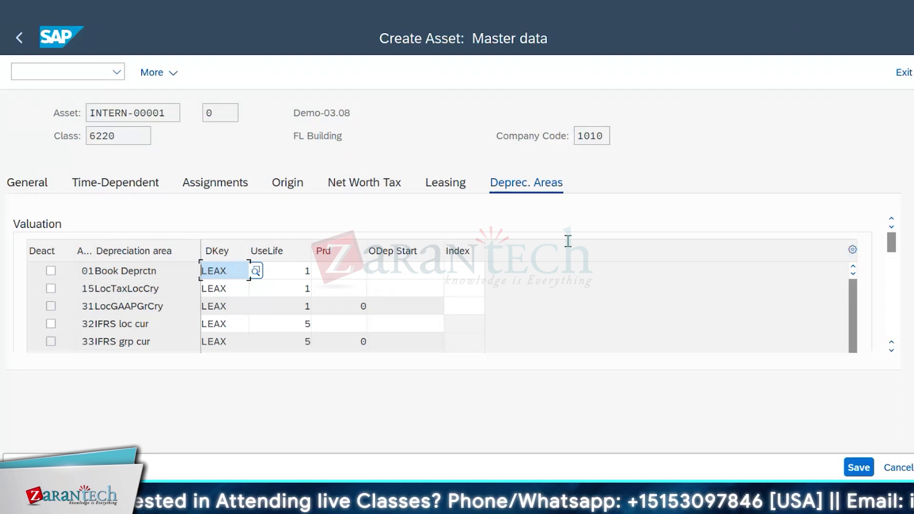
click(864, 470)
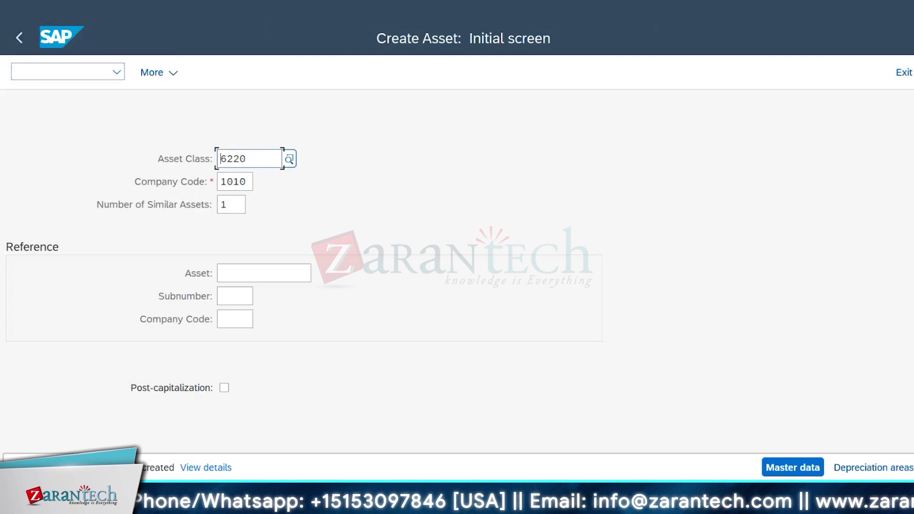
Close the Create Asset session and the Display Asset initial-screen session, and return to the valuation parameters of contract Demo YI10-03.08.
click(37, 16)
click(71, 99)
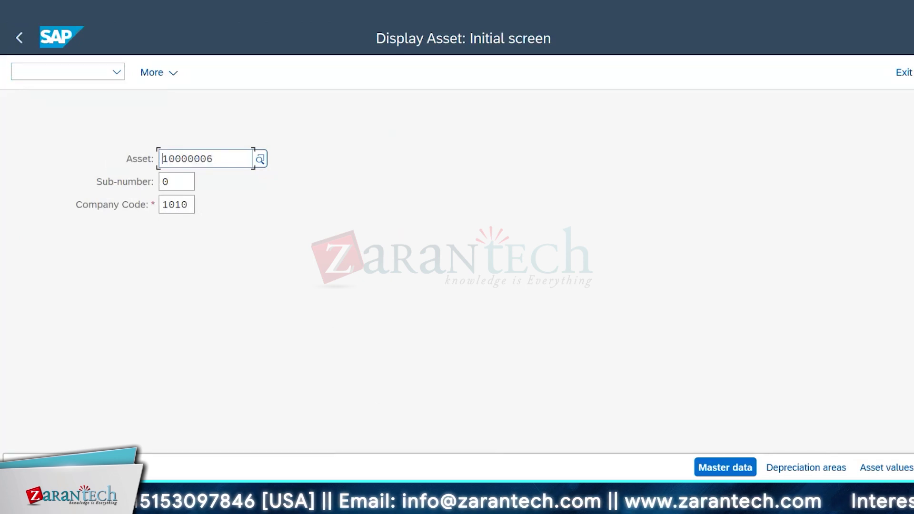
click(355, 497)
click(446, 462)
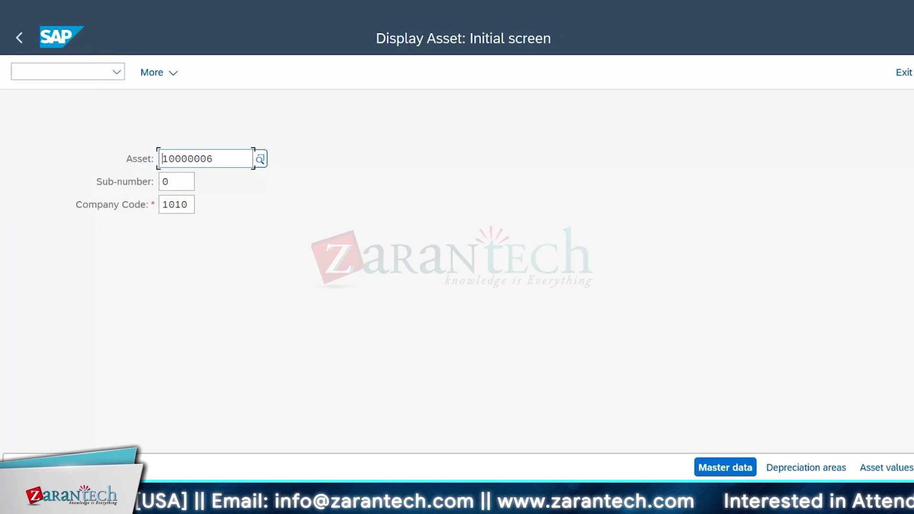
click(7, 24)
click(64, 145)
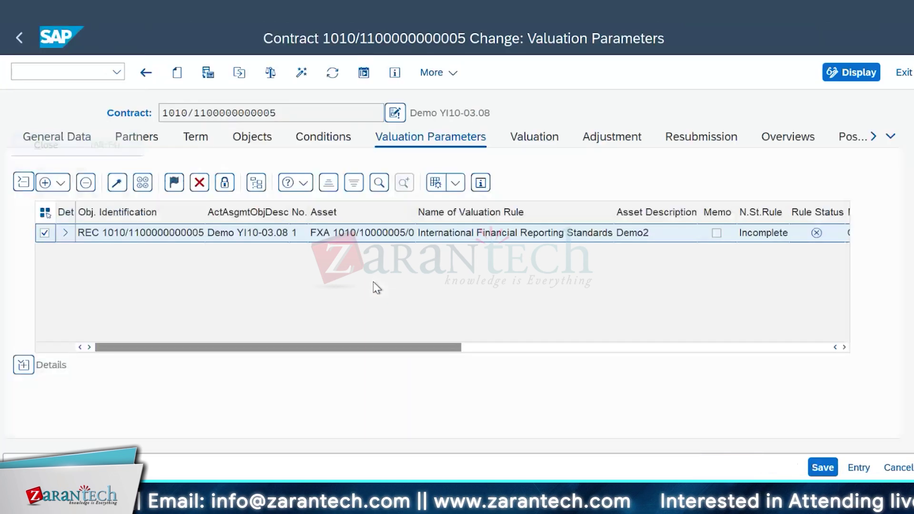
click(355, 497)
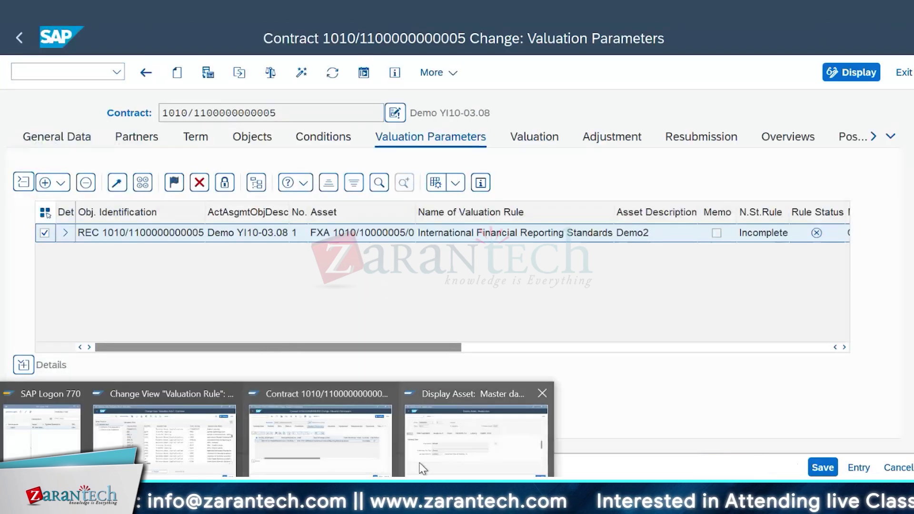
click(358, 456)
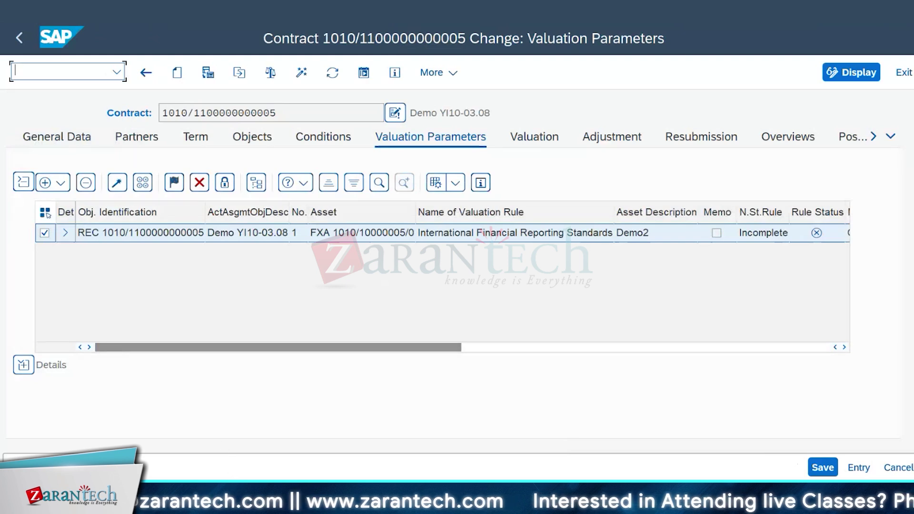
click(277, 498)
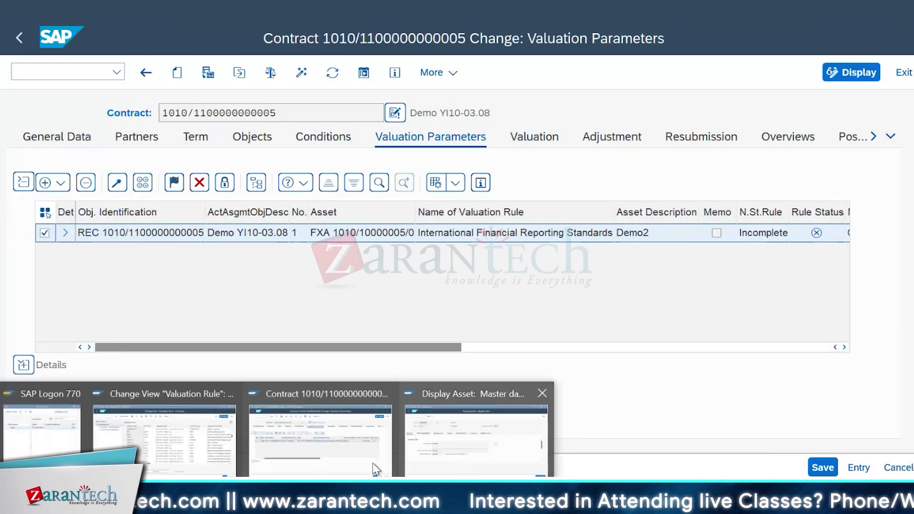
click(132, 375)
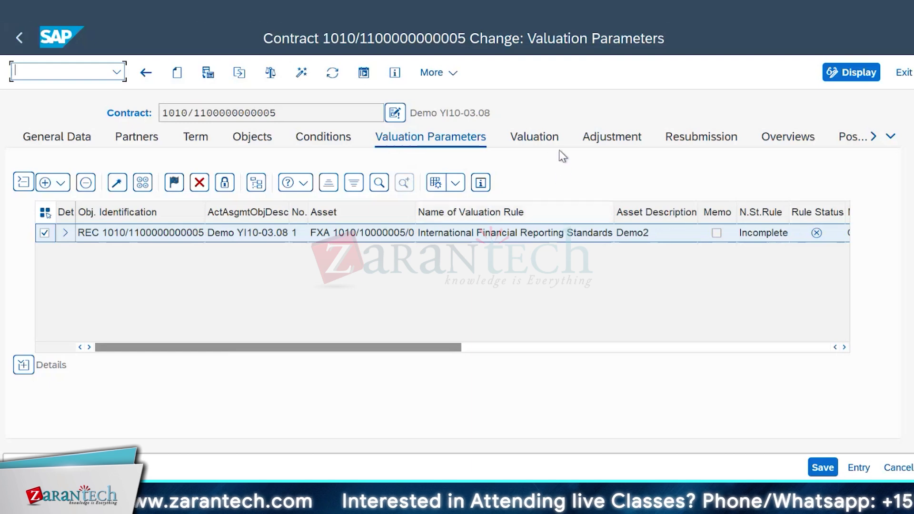
Replace the asset in the contract's IFRS valuation rule with 10000006 and save the contract.
click(548, 140)
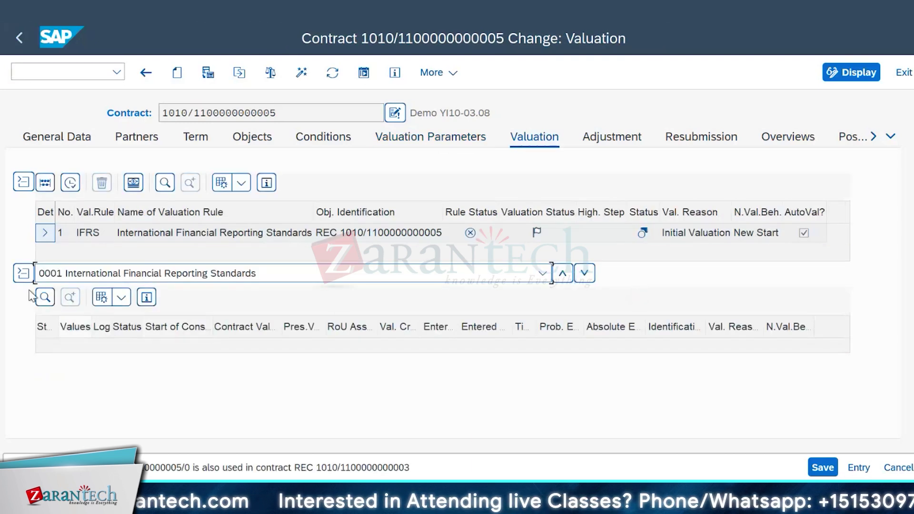
click(458, 140)
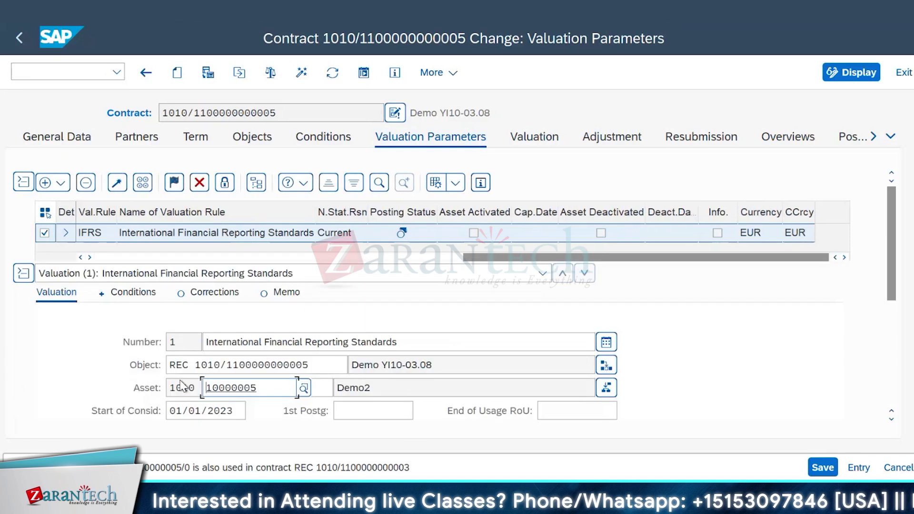
drag(261, 387, 176, 405)
text(10000006)
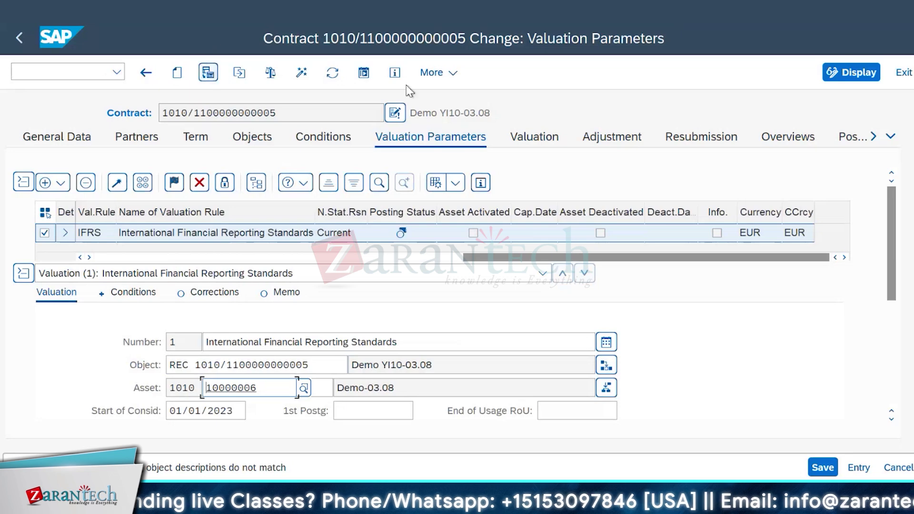
key(Return)
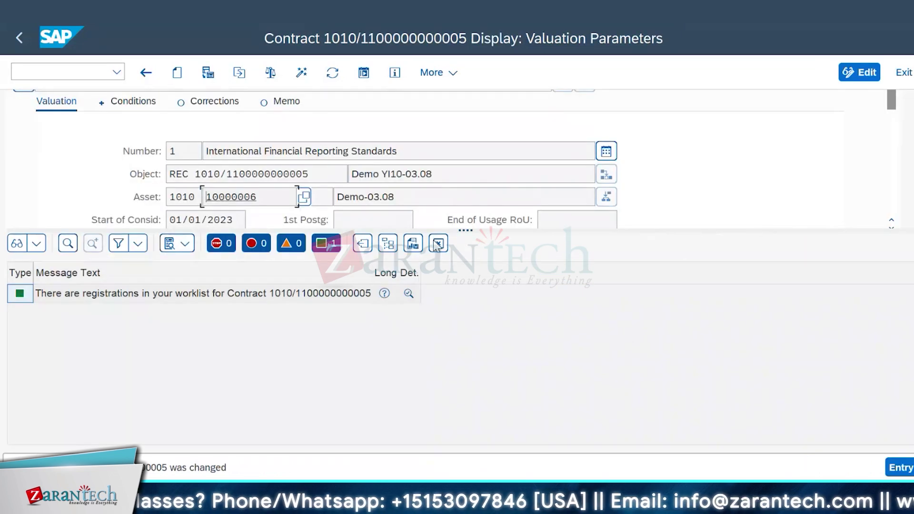
Simulate the IFRS valuation of the contract, read through the messages in the log and close it.
click(438, 244)
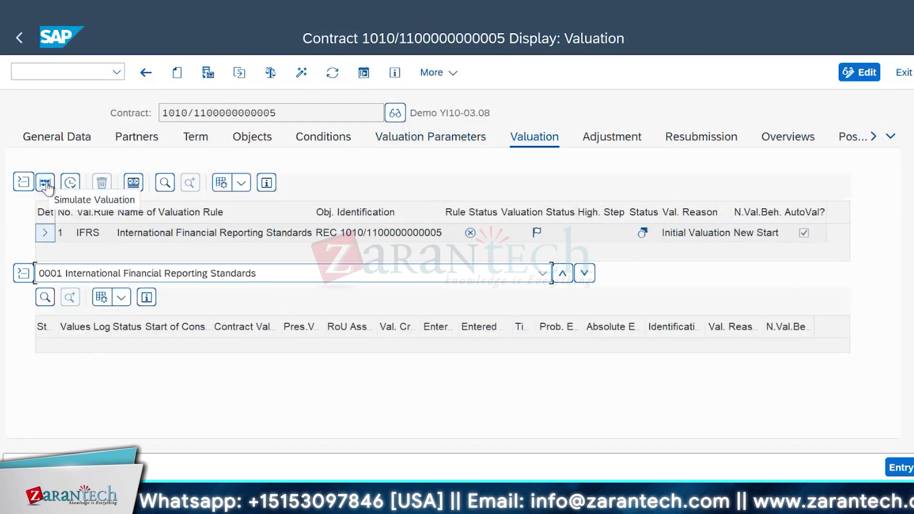
click(46, 186)
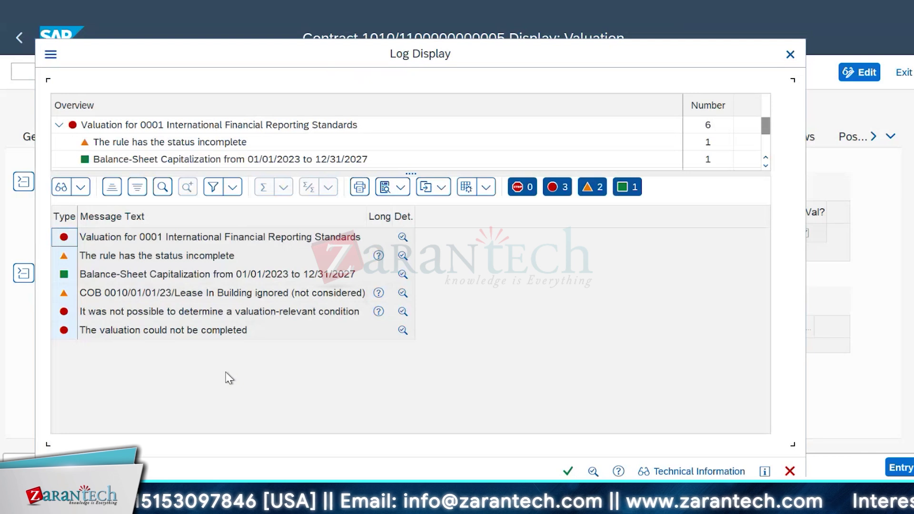
click(765, 166)
click(765, 166)
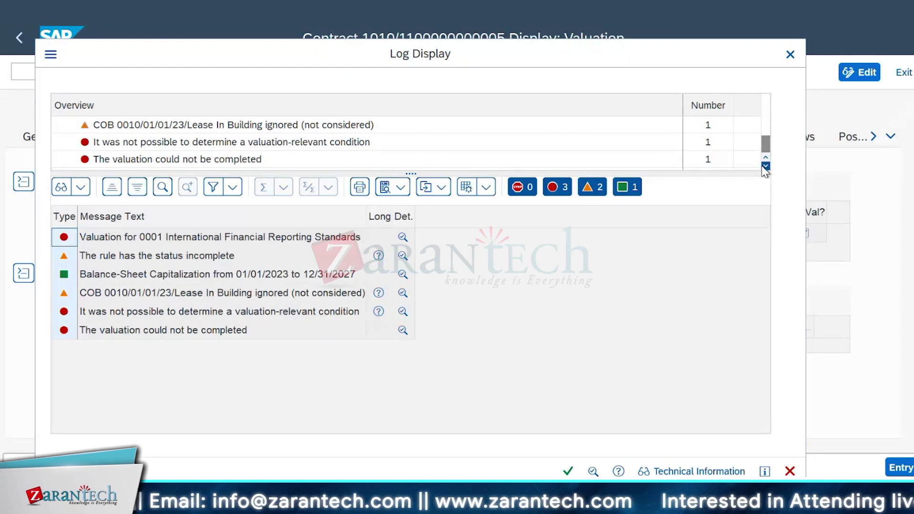
click(790, 54)
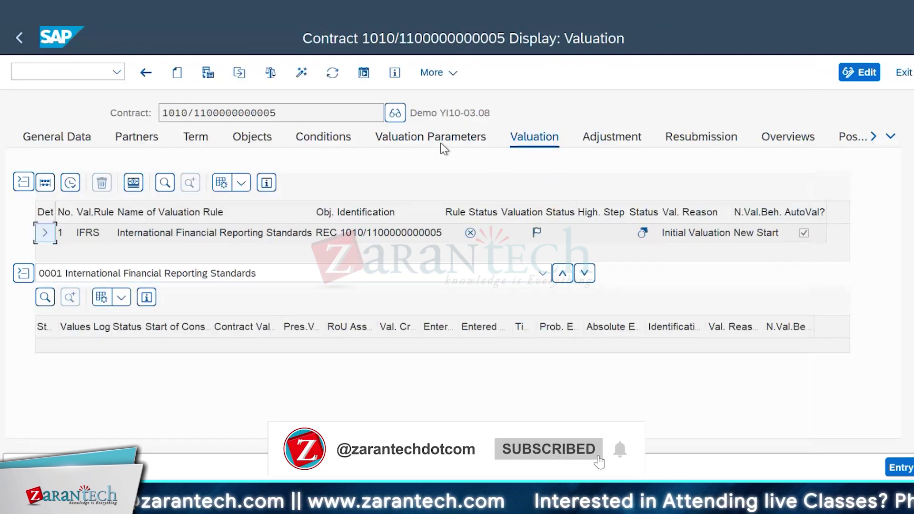
Set the IFRS valuation rule's status to complete in change mode, save the contract and collapse the rule details.
click(441, 142)
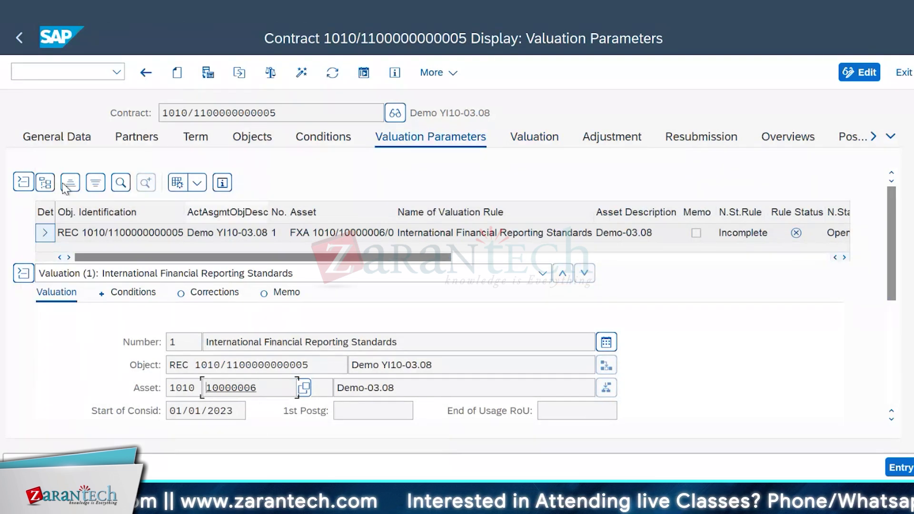
click(865, 73)
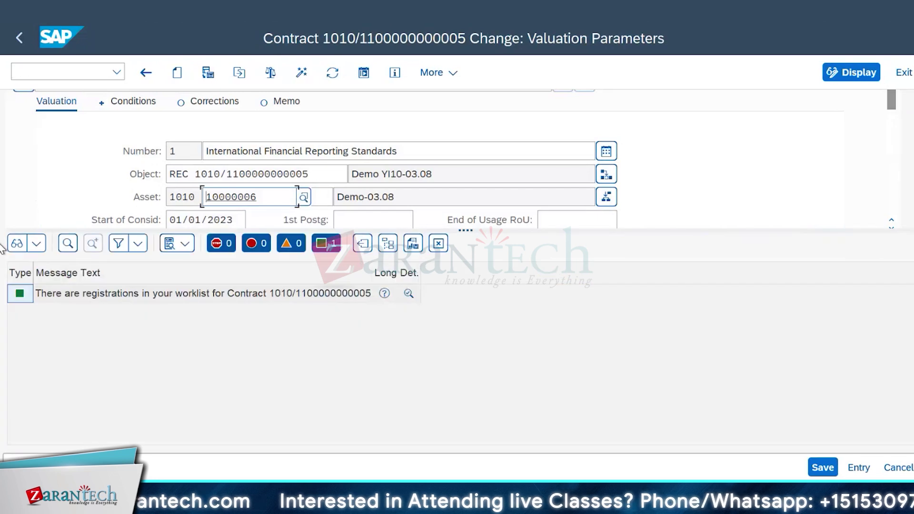
click(438, 243)
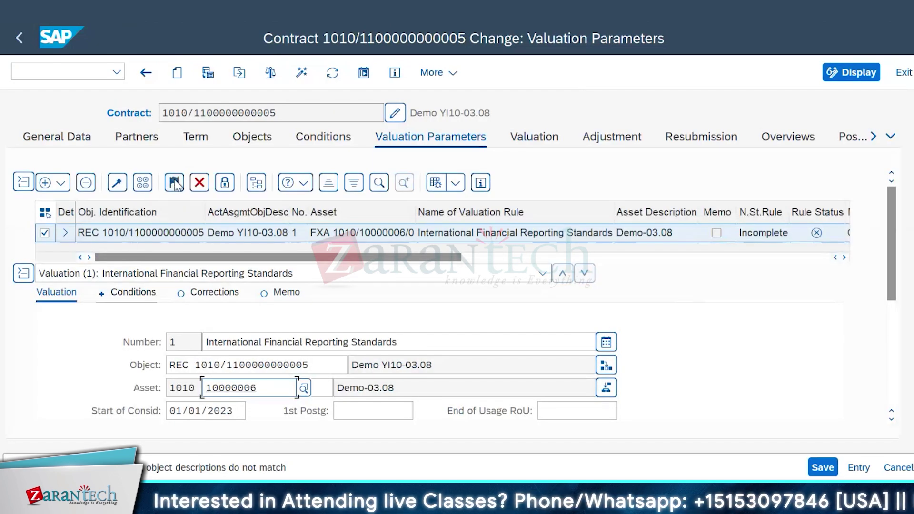
click(174, 183)
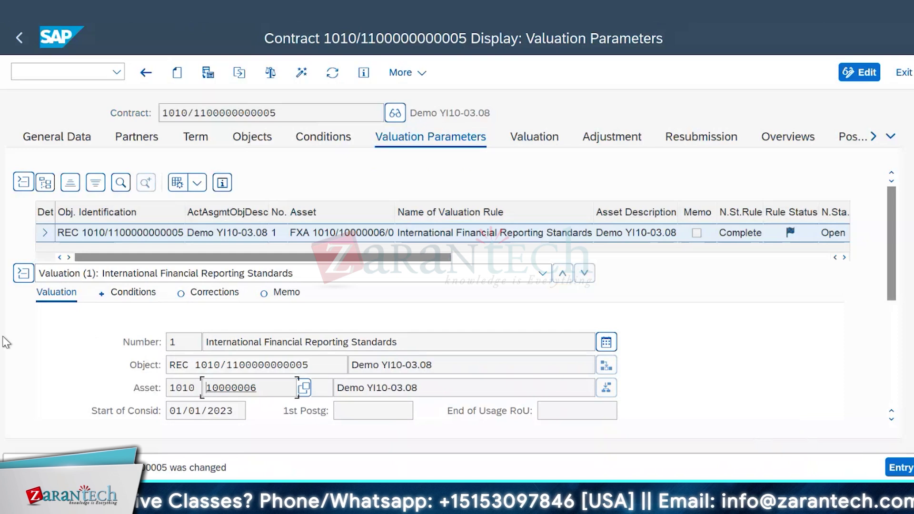
click(23, 273)
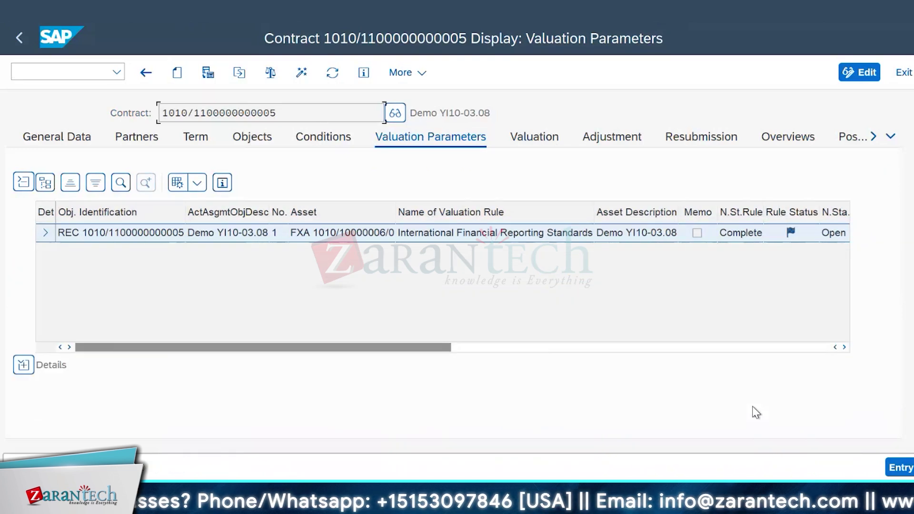
Try to perform the IFRS valuation titled Valuation 08/03/2024 and read the log's long text on the valuation-relevant condition.
click(547, 138)
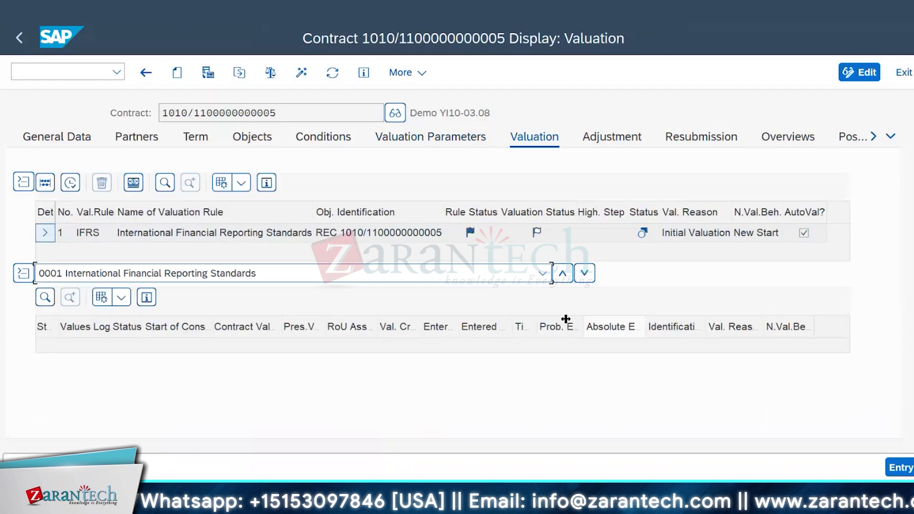
click(71, 182)
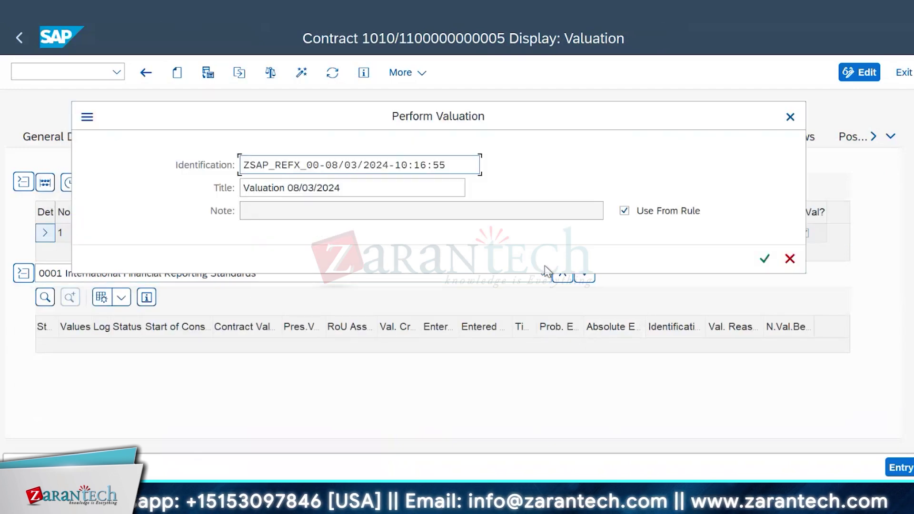
click(765, 259)
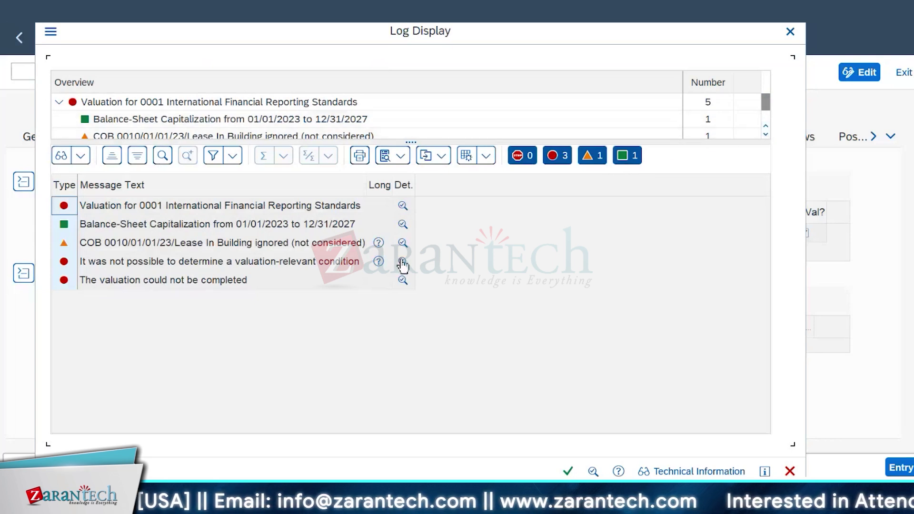
click(379, 262)
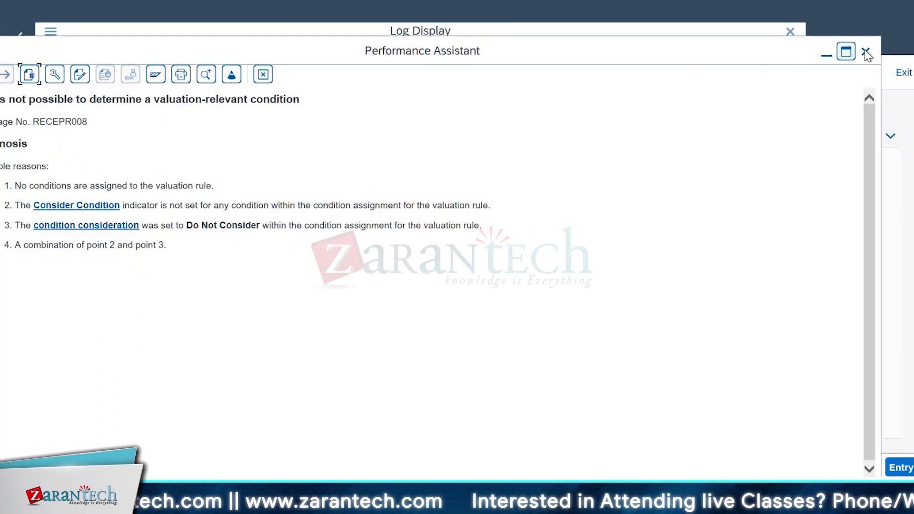
click(865, 51)
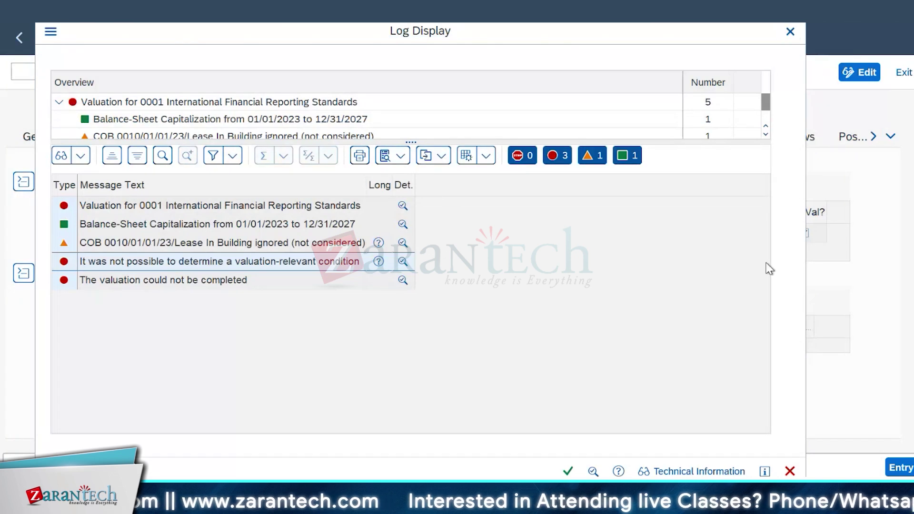
click(789, 31)
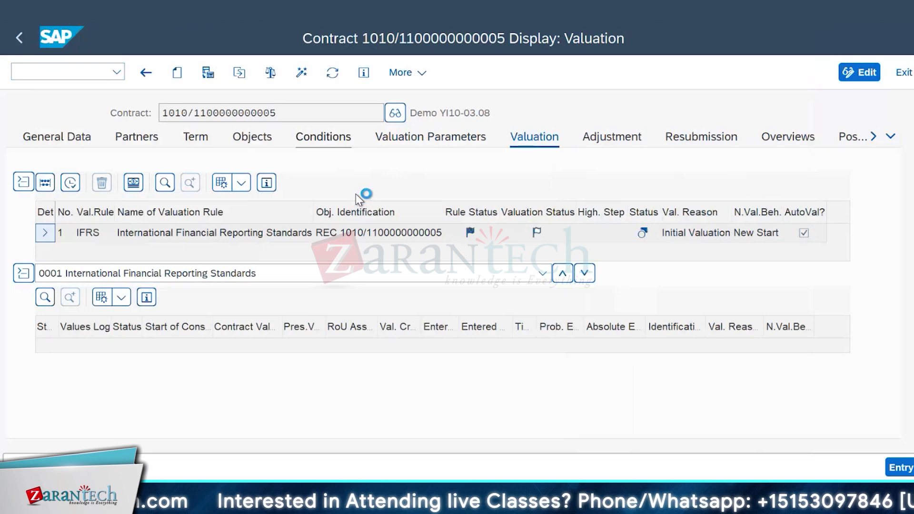
Switch the contract to change mode and check the distribution details of the Lease In Building condition.
click(867, 76)
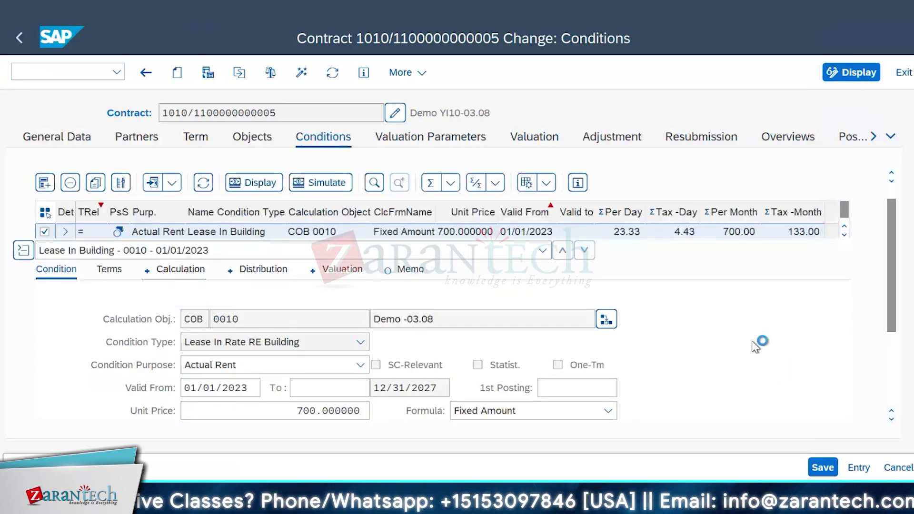
scroll(618, 346, down, 1)
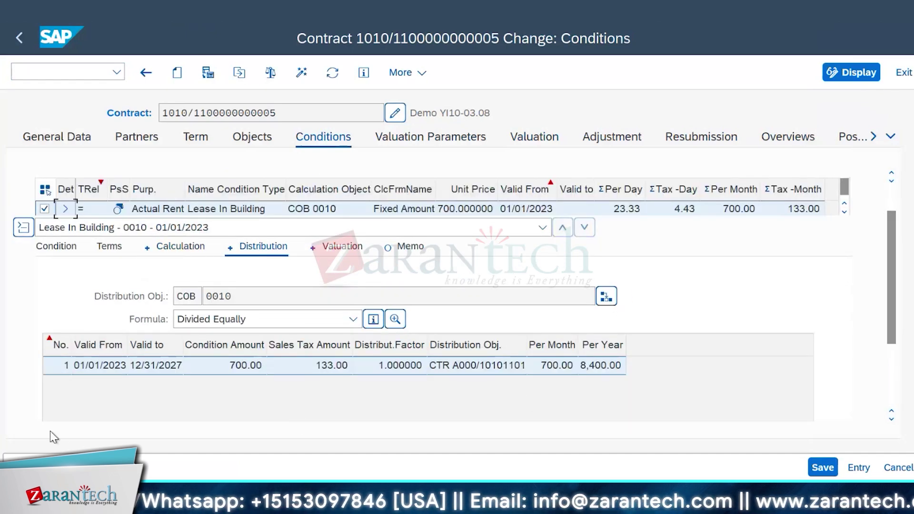
scroll(894, 229, up, 2)
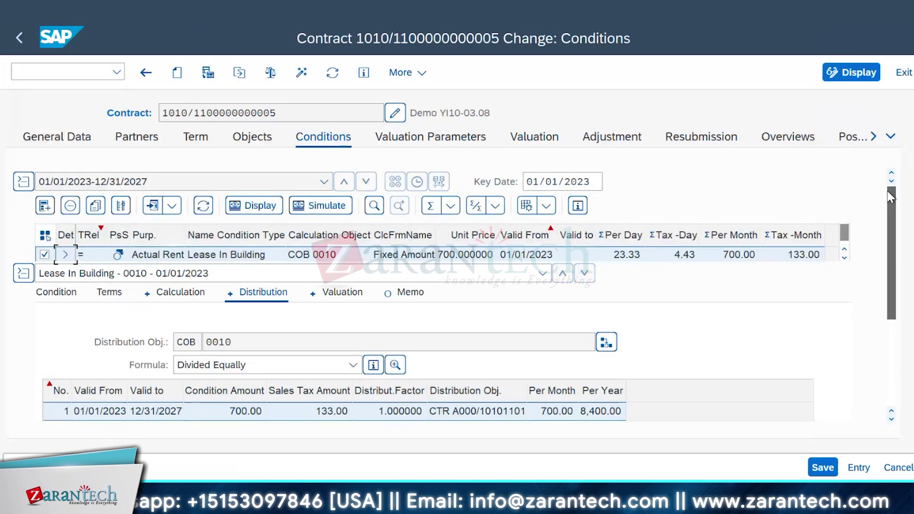
Simulate the cash flow of the contract's conditions, review its monthly records, collapse the partner-related list and return to the general data.
click(329, 202)
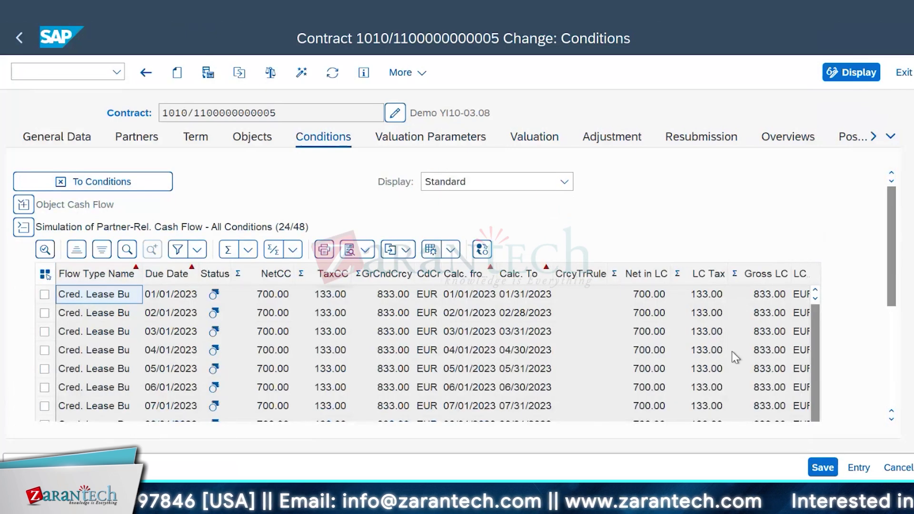
drag(892, 209, 882, 369)
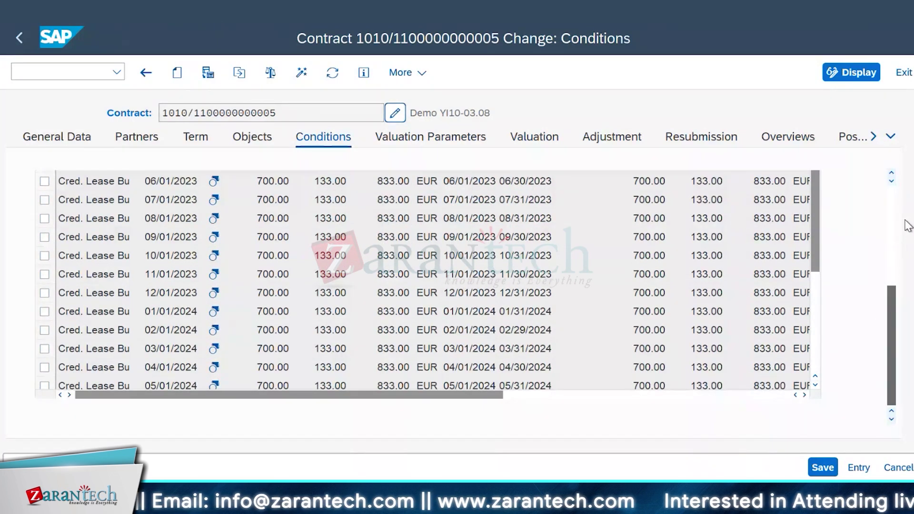
scroll(908, 225, up, 5)
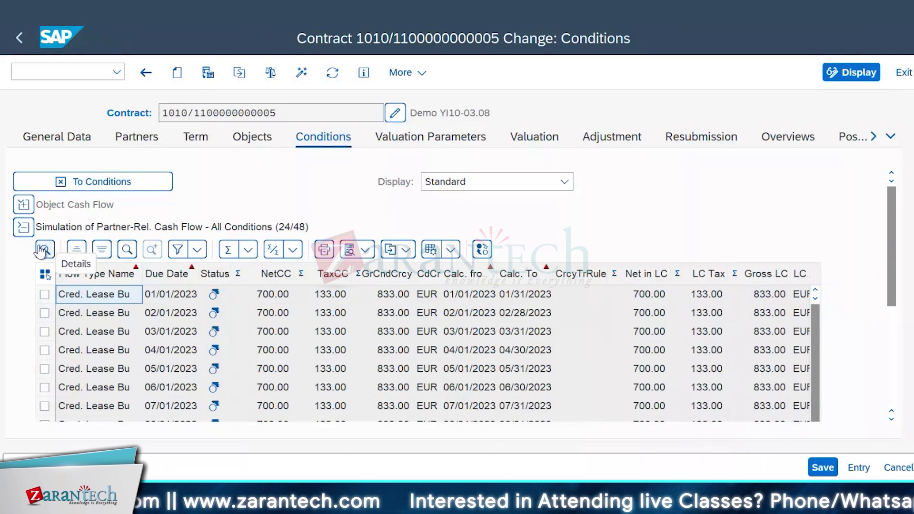
click(126, 226)
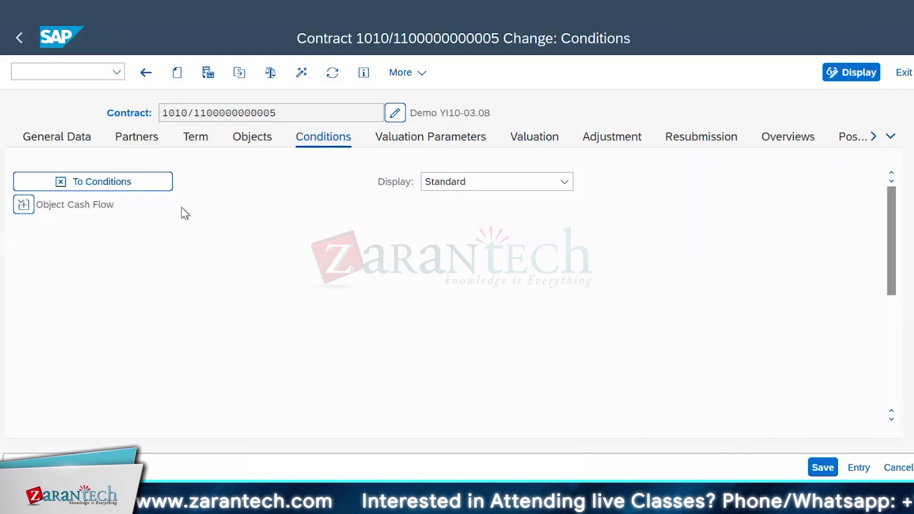
click(69, 143)
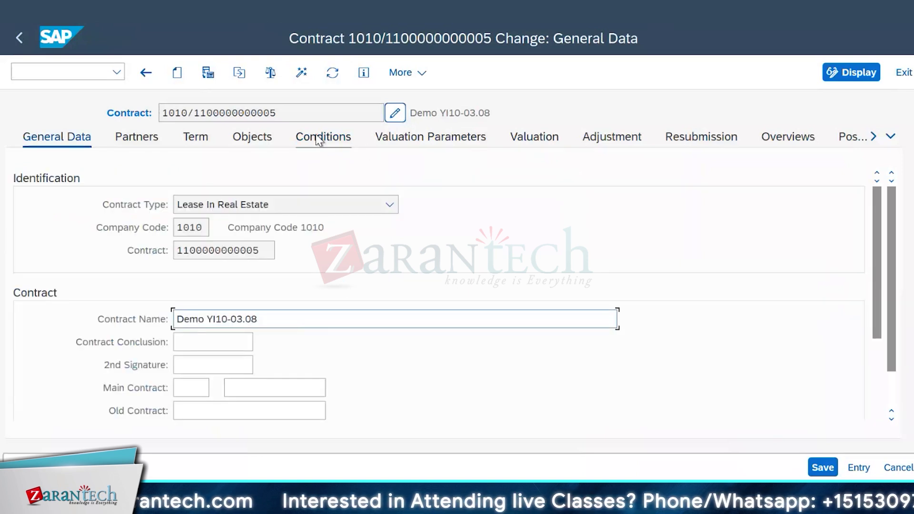
Mark the Lease In Building condition as considered in the IFRS valuation rule, save the contract and collapse the rule details.
click(414, 139)
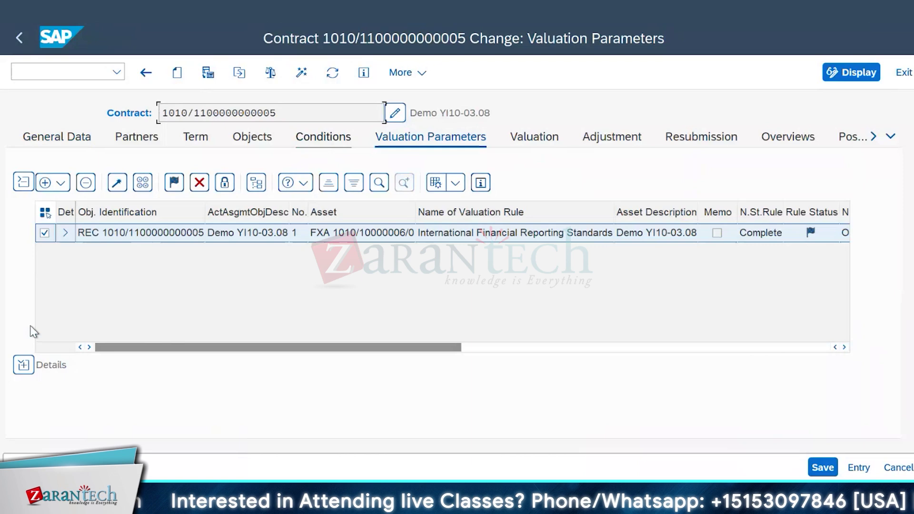
click(24, 365)
scroll(824, 264, down, 2)
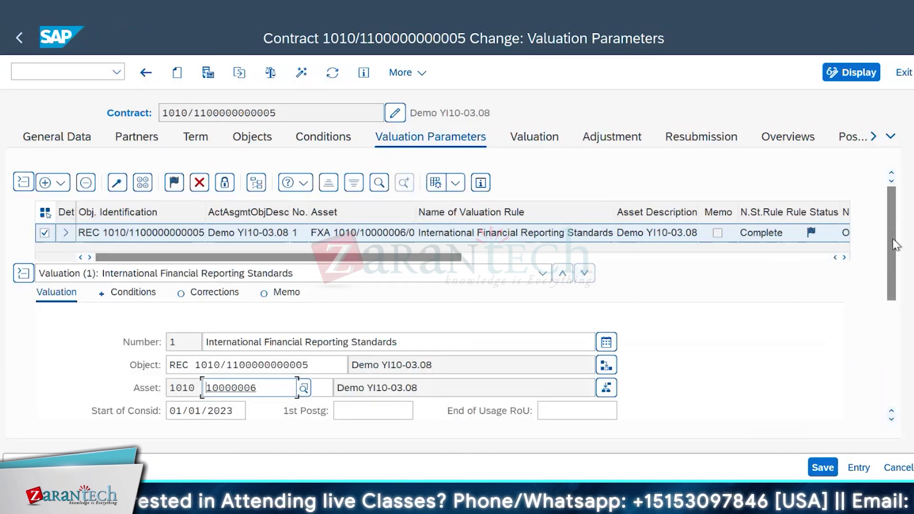
click(138, 253)
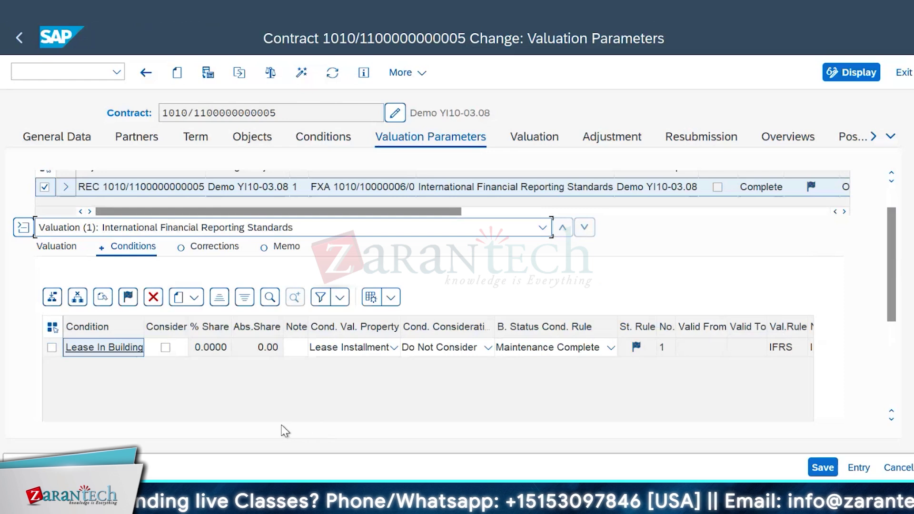
click(170, 355)
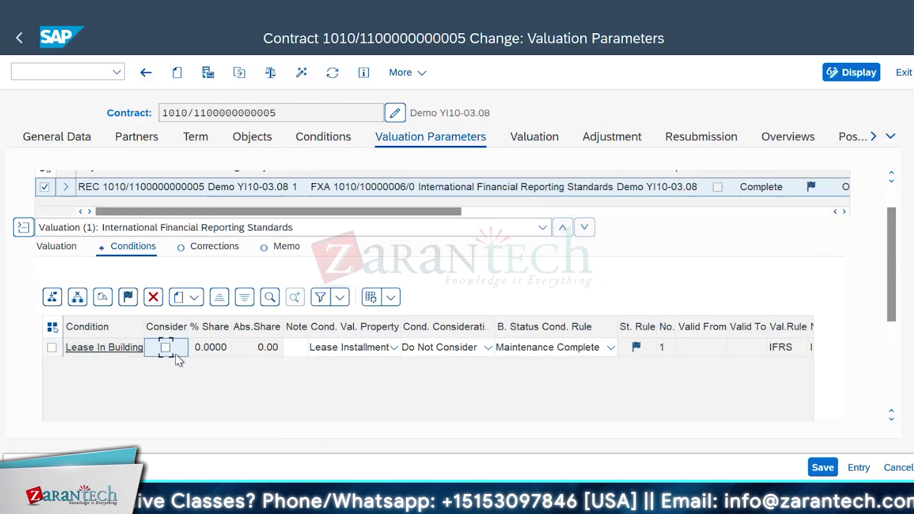
click(174, 352)
click(485, 349)
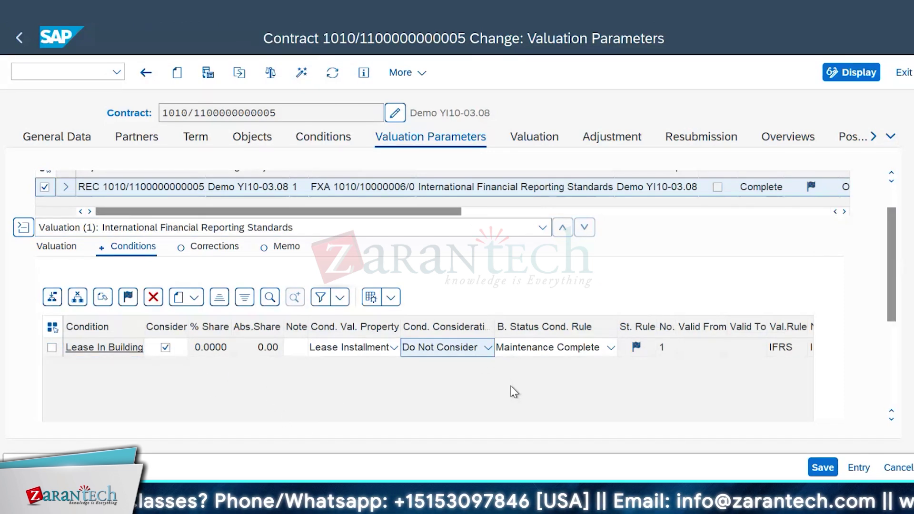
click(489, 348)
click(586, 406)
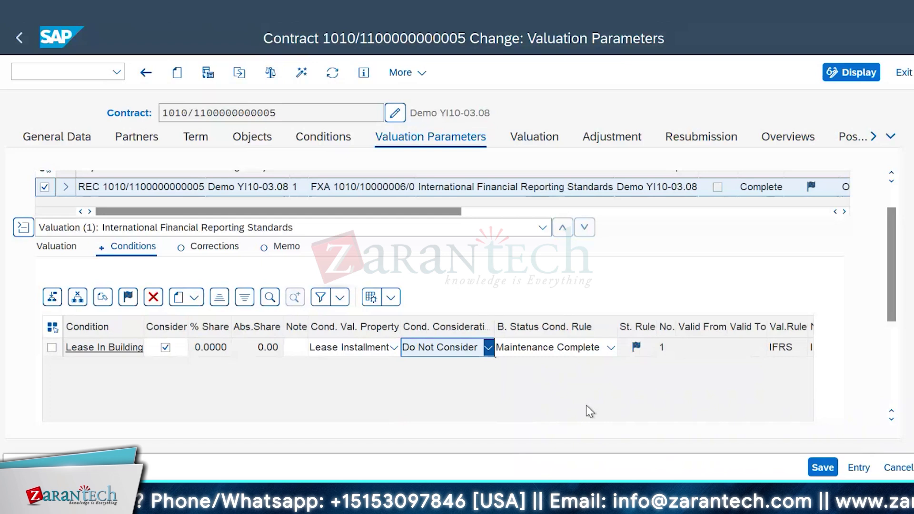
click(822, 467)
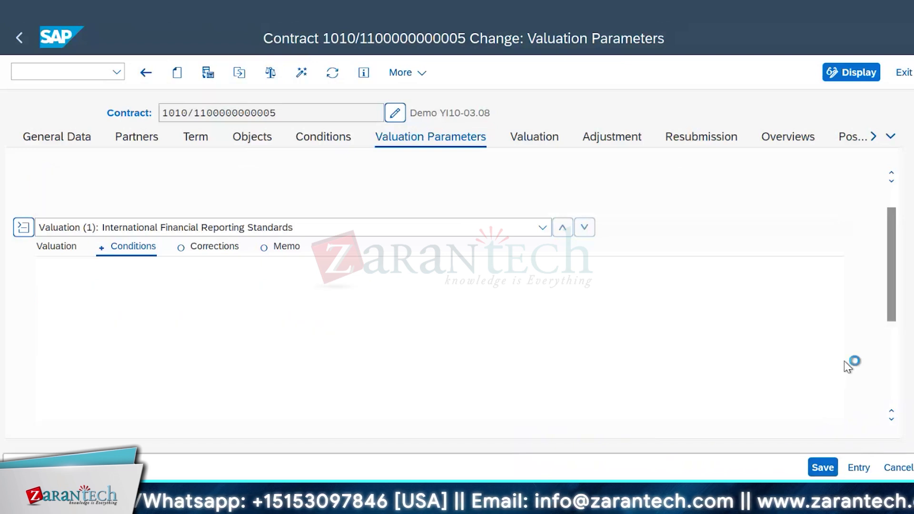
click(23, 229)
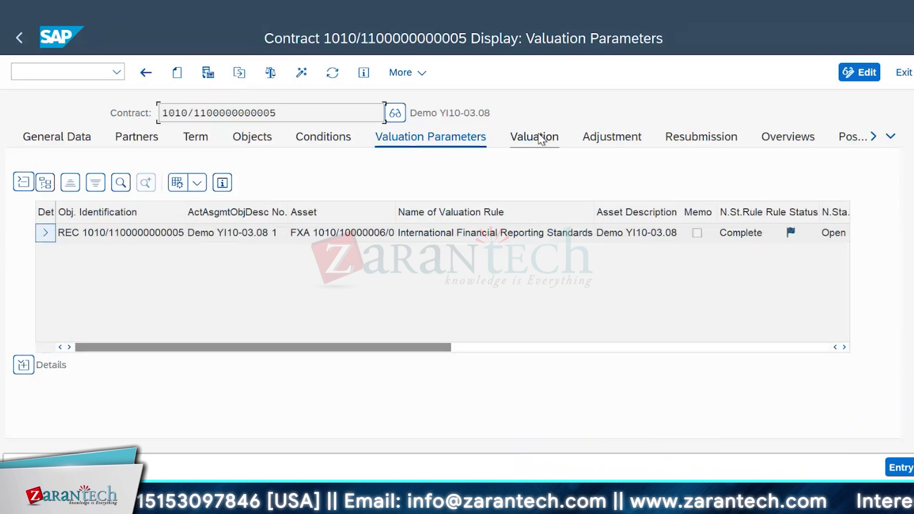
Perform the IFRS valuation titled Valuation 08/03/2024 using the note from the rule, and close the valuation result.
click(542, 139)
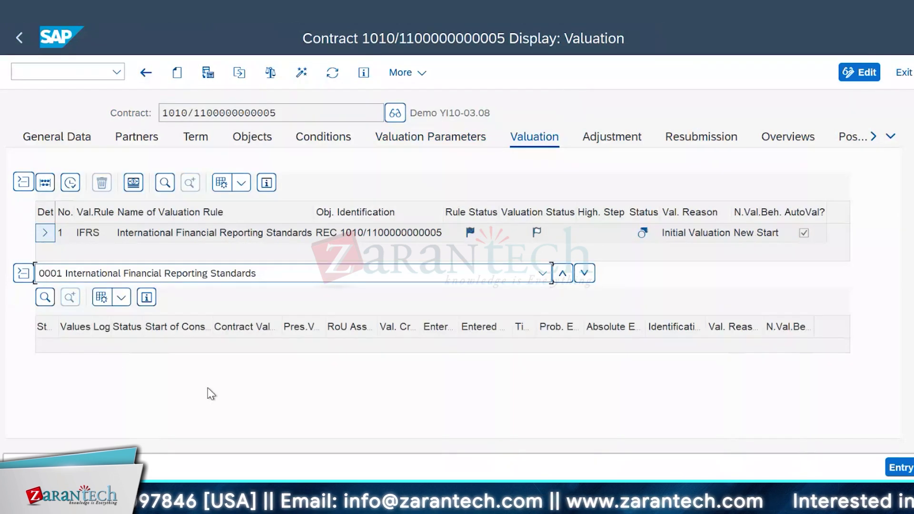
click(71, 186)
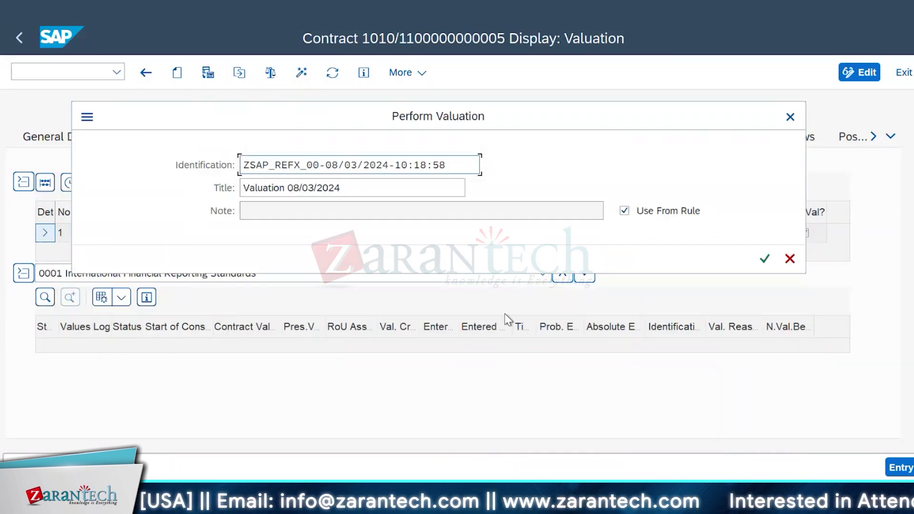
click(764, 259)
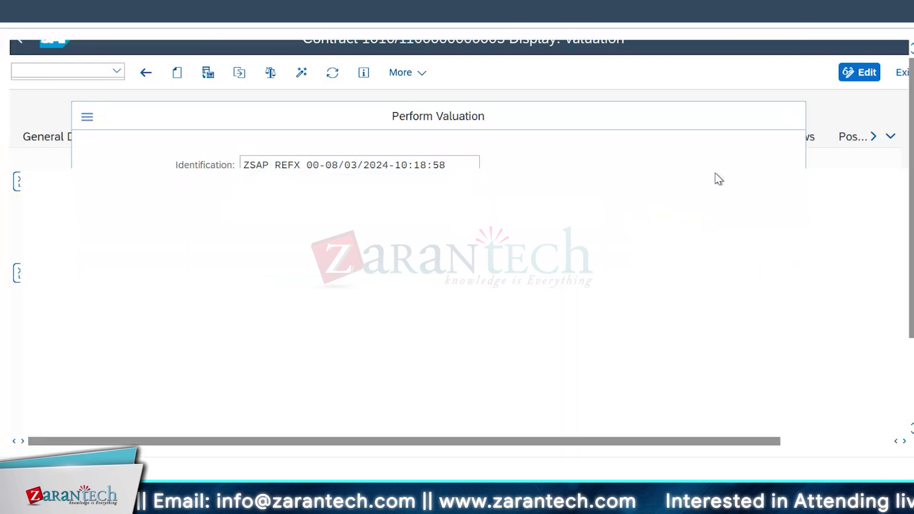
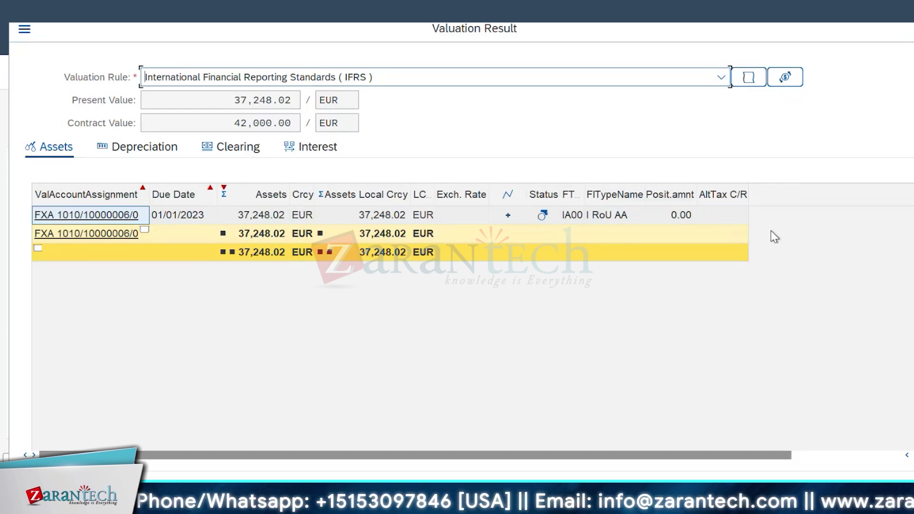
key(Escape)
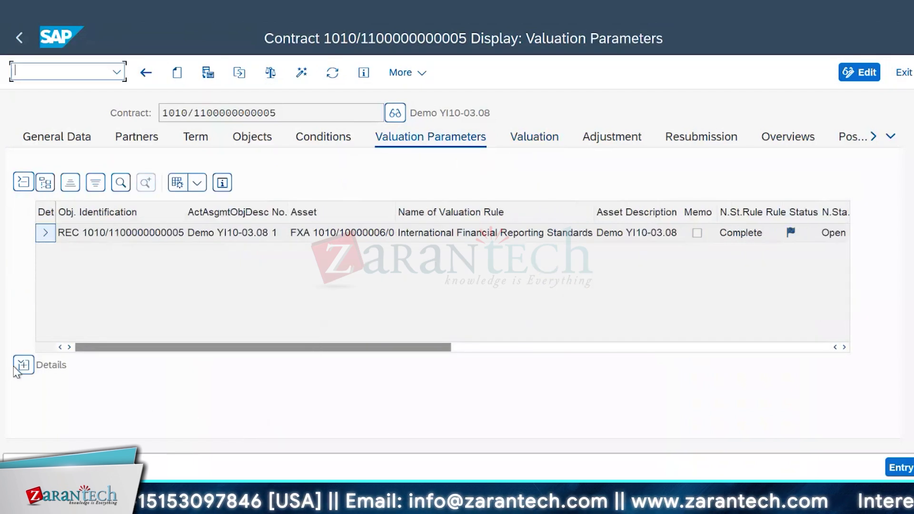
Expand the IFRS valuation rule's details and inspect the consideration setting of its Lease In Building condition.
click(22, 367)
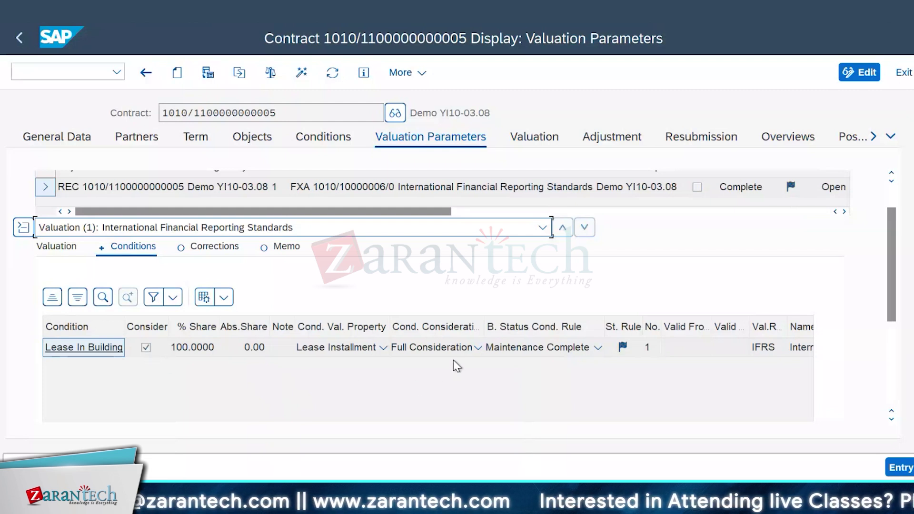
click(479, 348)
click(478, 349)
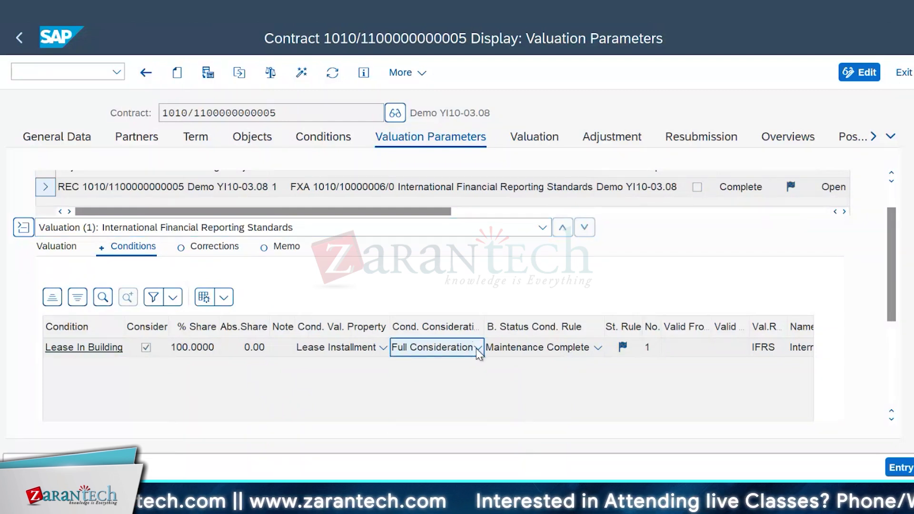
Check which consideration options are available for the Lease In Building condition, keeping Full Consideration.
click(478, 350)
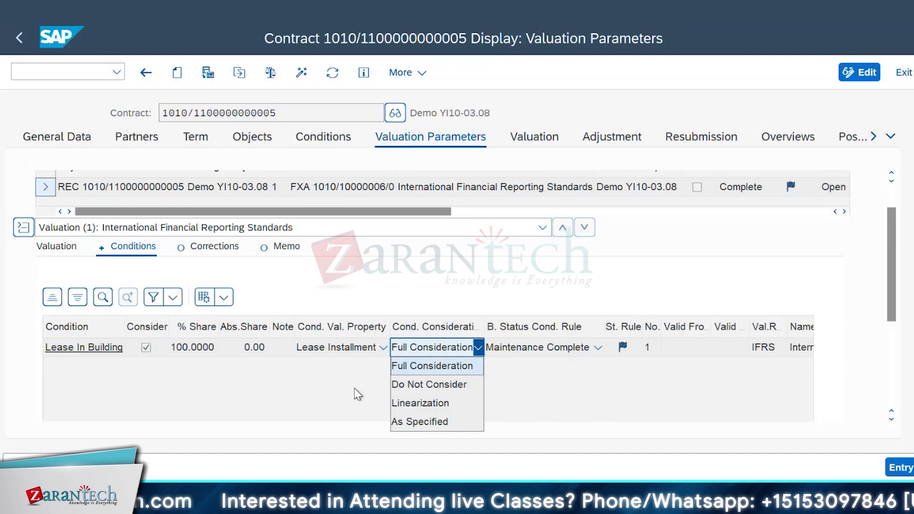
click(296, 395)
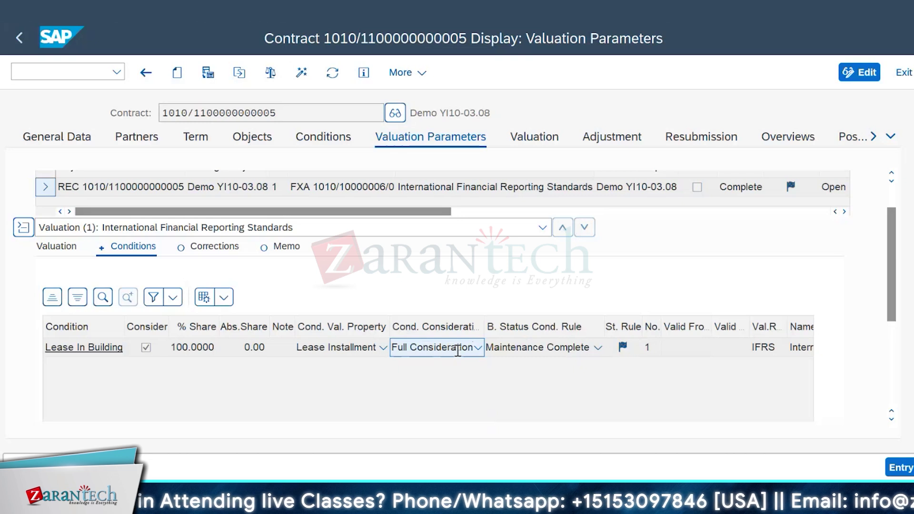
Run the valuation of the contract's IFRS rule and check the right-of-use asset line in the valuation result.
click(533, 140)
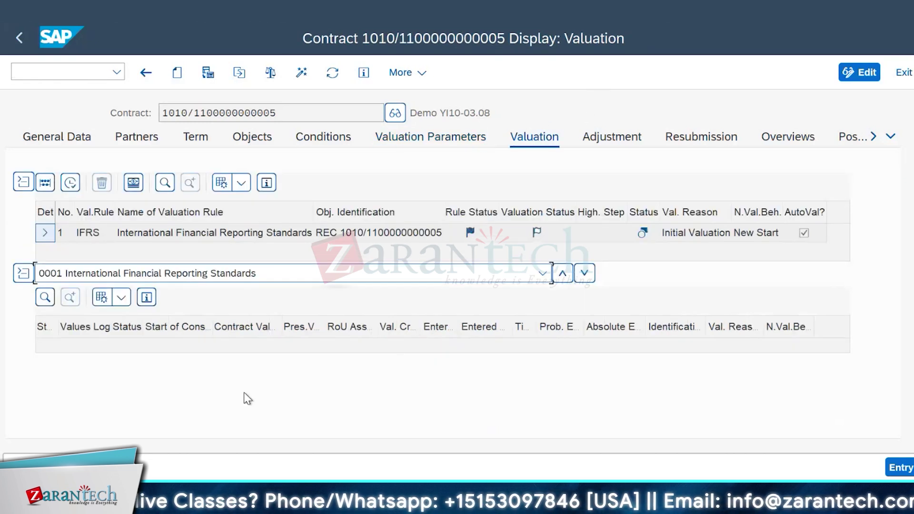
click(70, 183)
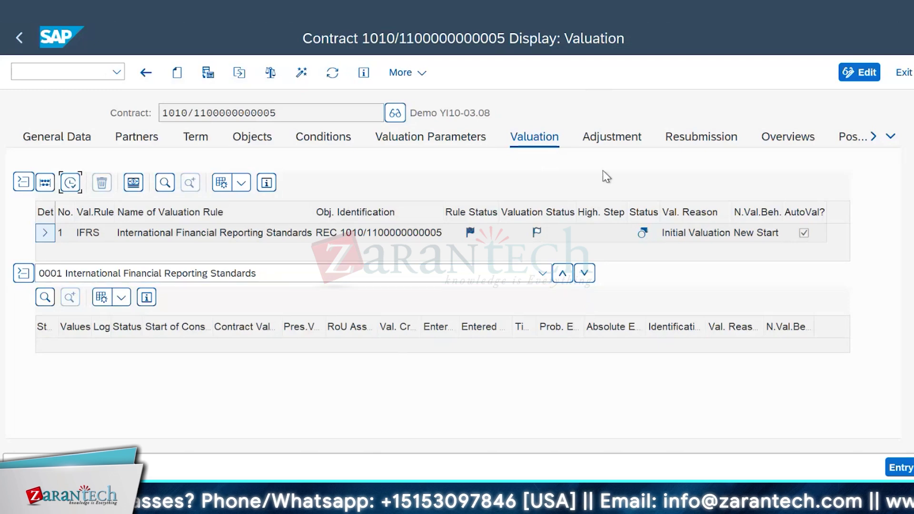
click(766, 259)
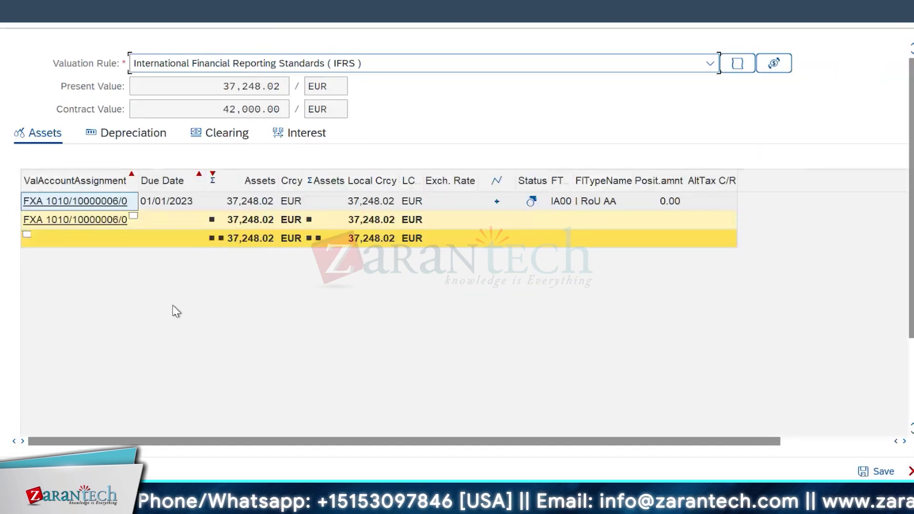
click(538, 210)
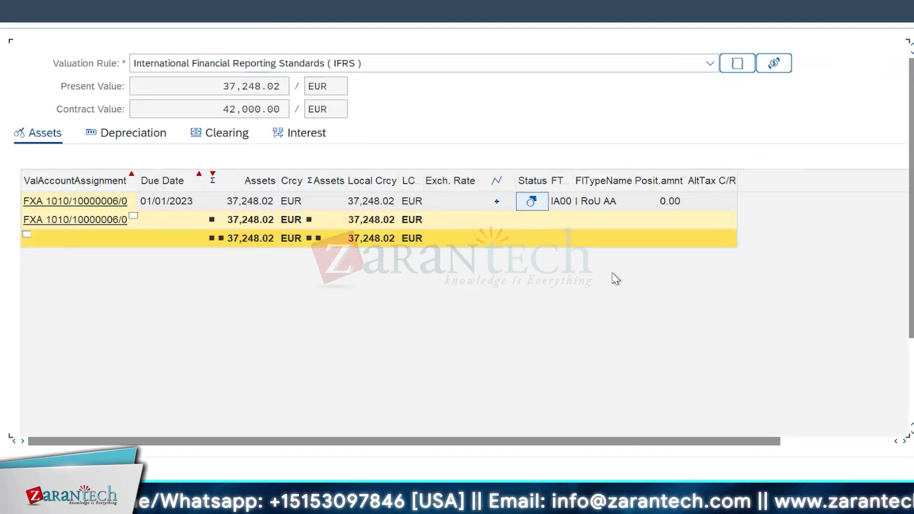
Inspect the lease asset's planned book depreciation and its posted values for 2019 in area 15 Local Tax, and return to the valuation result.
click(73, 201)
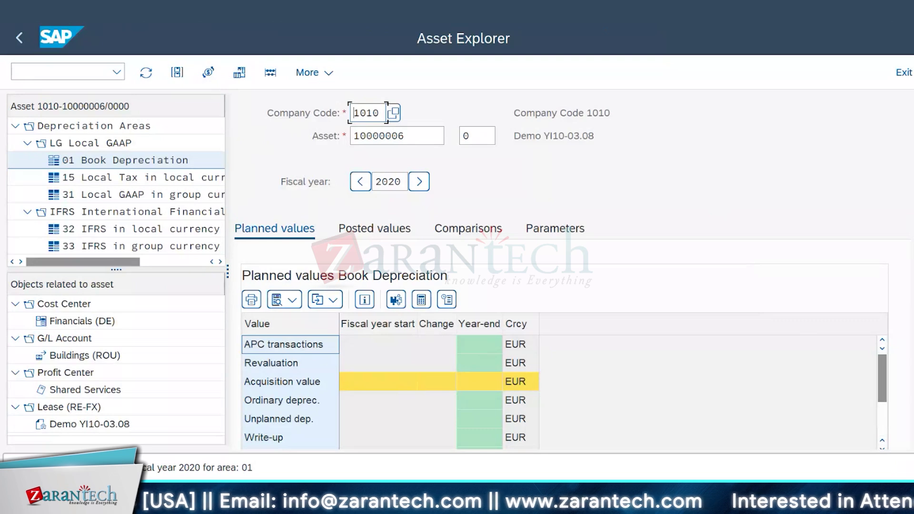
scroll(564, 267, down, 5)
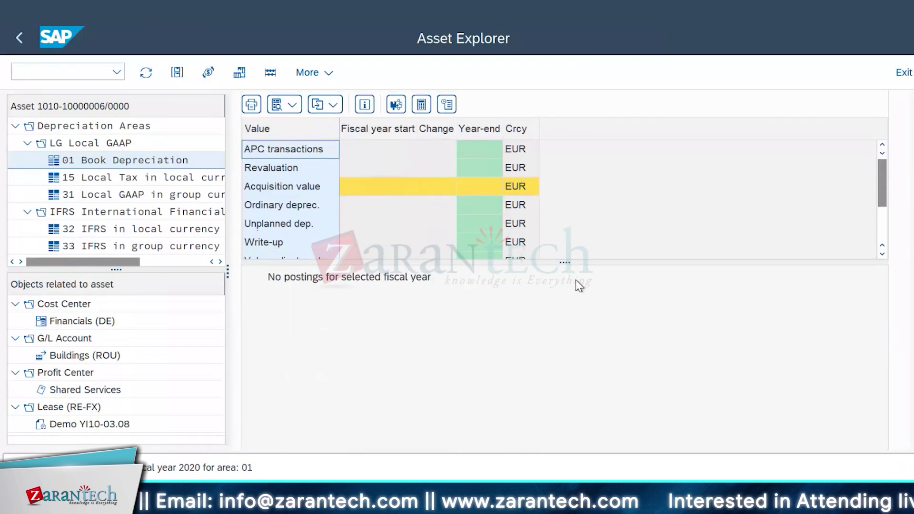
drag(566, 262, 583, 348)
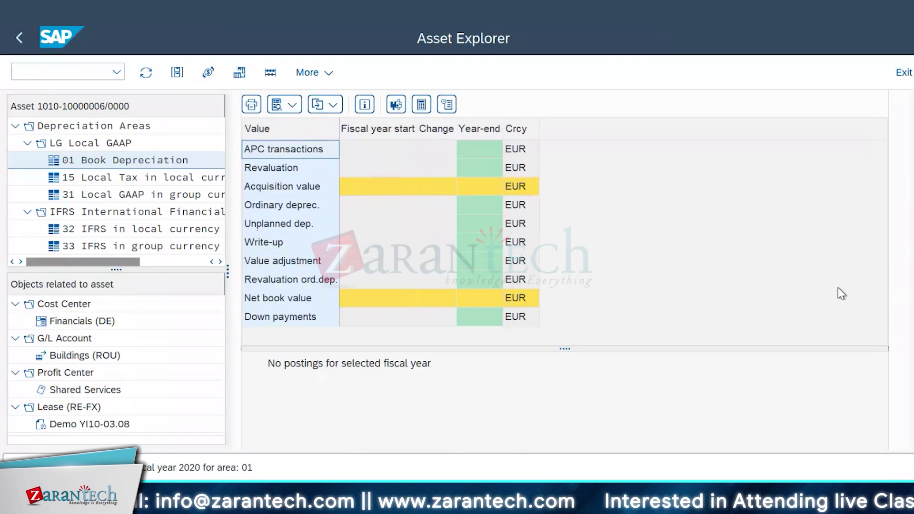
scroll(787, 167, up, 5)
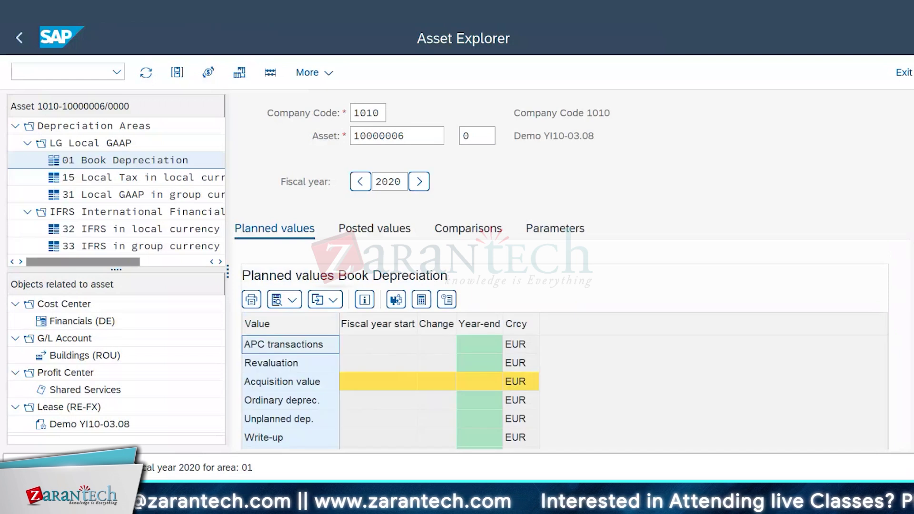
click(365, 230)
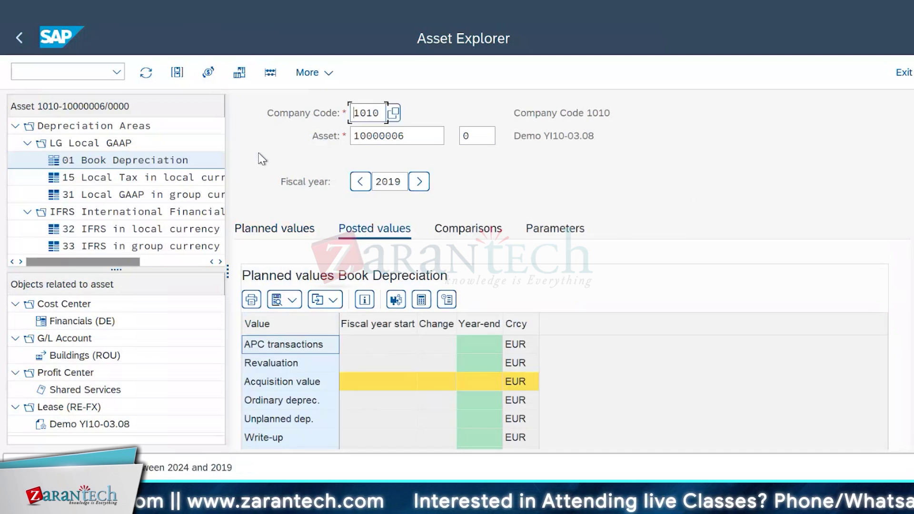
click(102, 181)
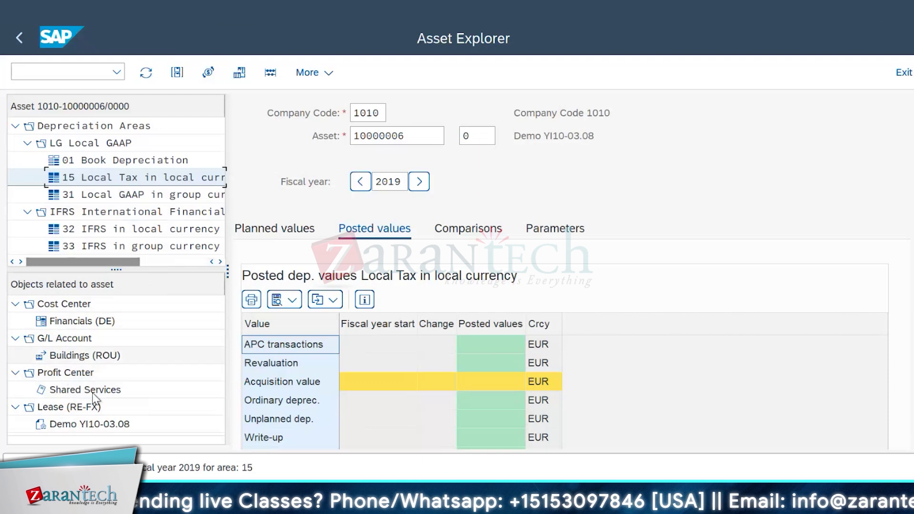
click(230, 437)
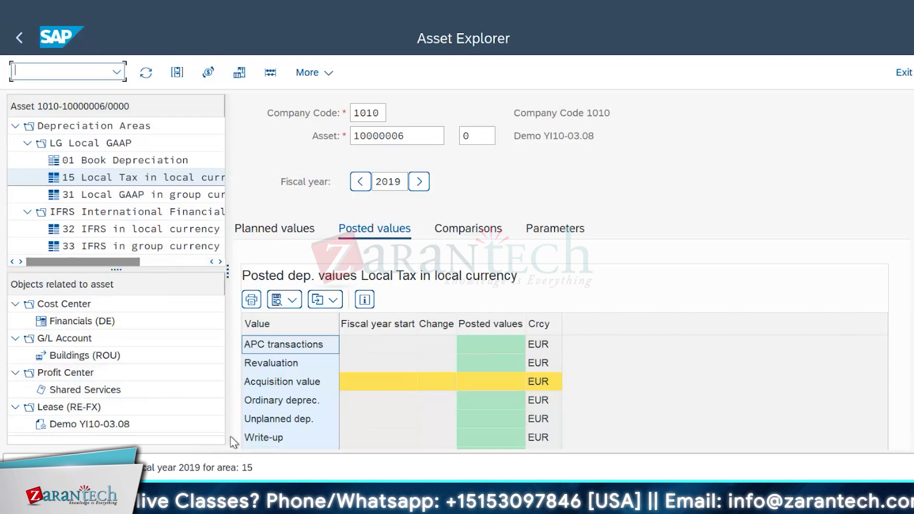
click(19, 37)
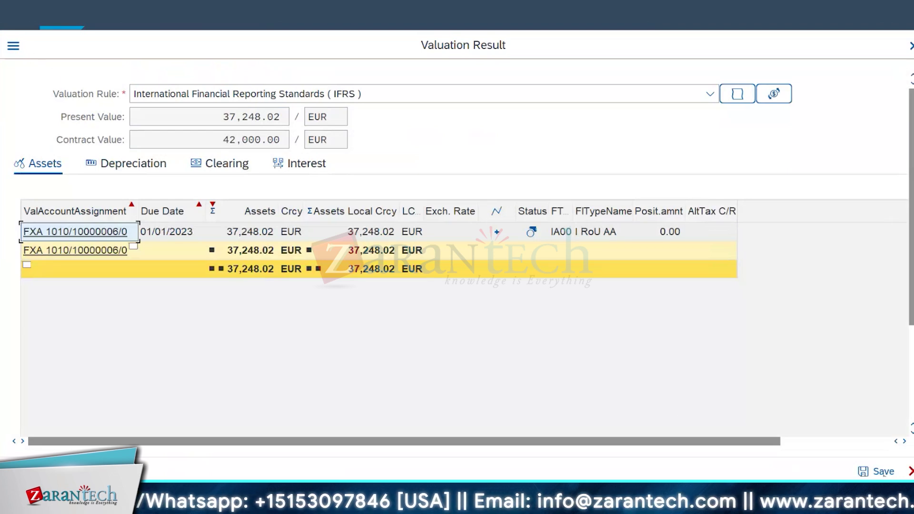
Save the IFRS valuation result and collapse the valuation rule's details section.
click(882, 472)
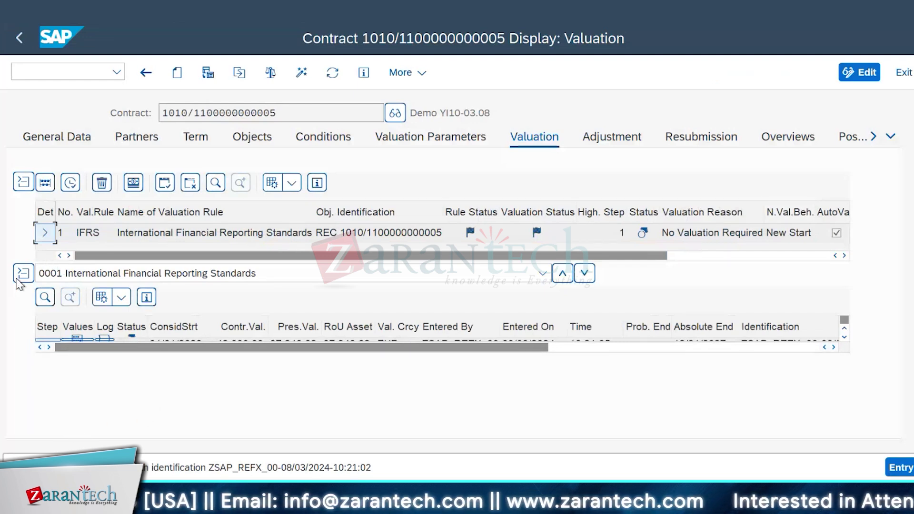
click(21, 274)
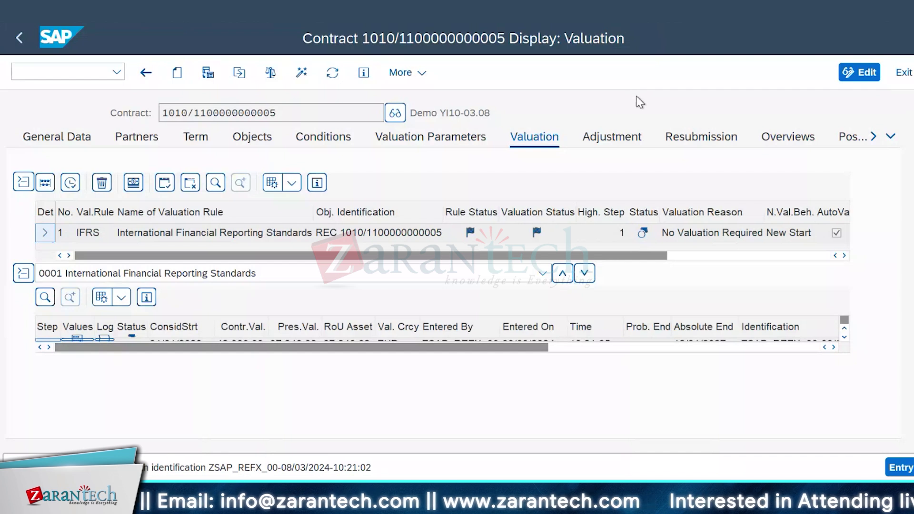
click(23, 274)
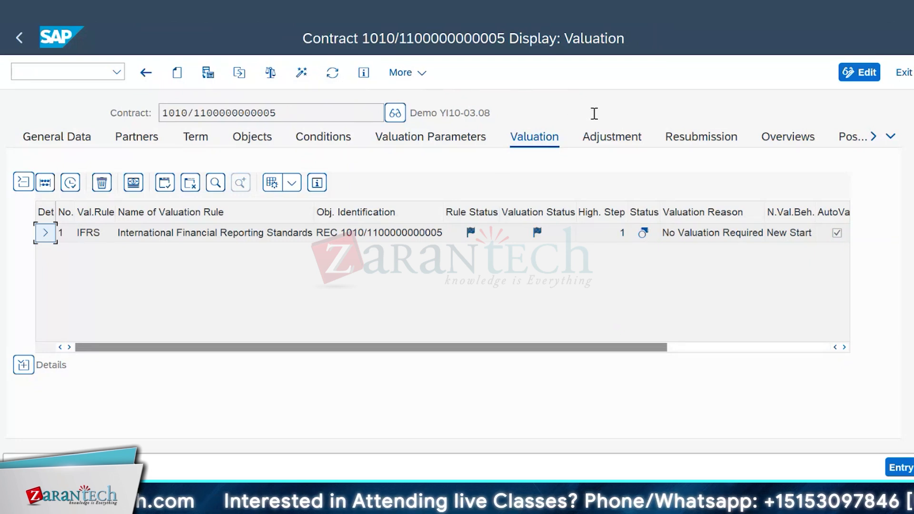
Open the contract's overviews and review the Valuation Cash Flow through the final 2027 periods.
click(892, 139)
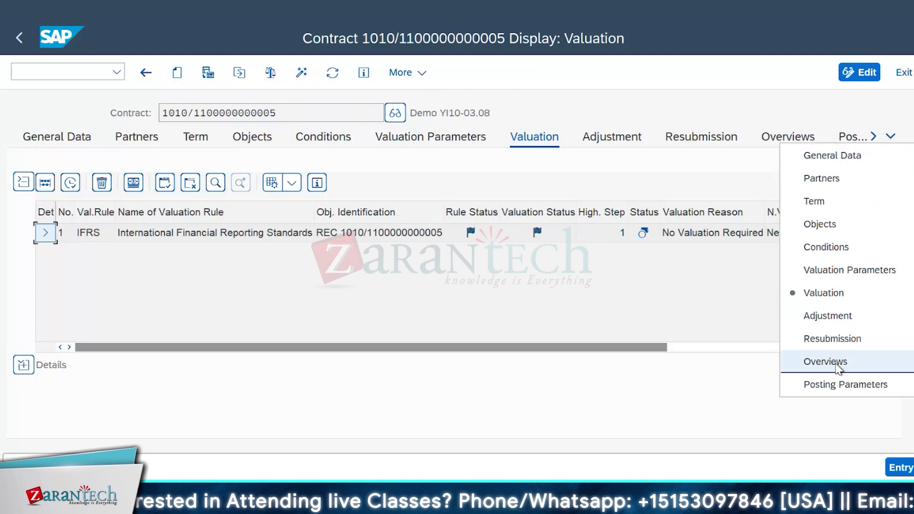
click(838, 368)
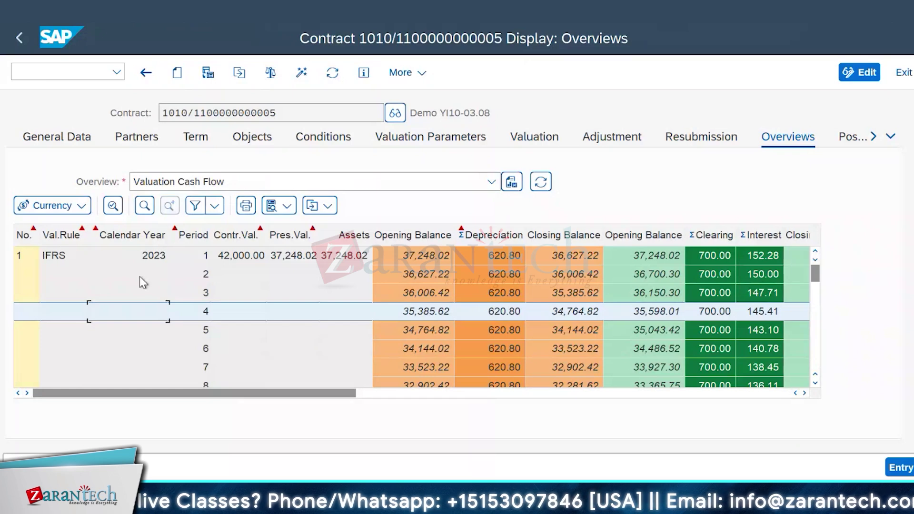
scroll(142, 284, down, 8)
scroll(110, 317, down, 10)
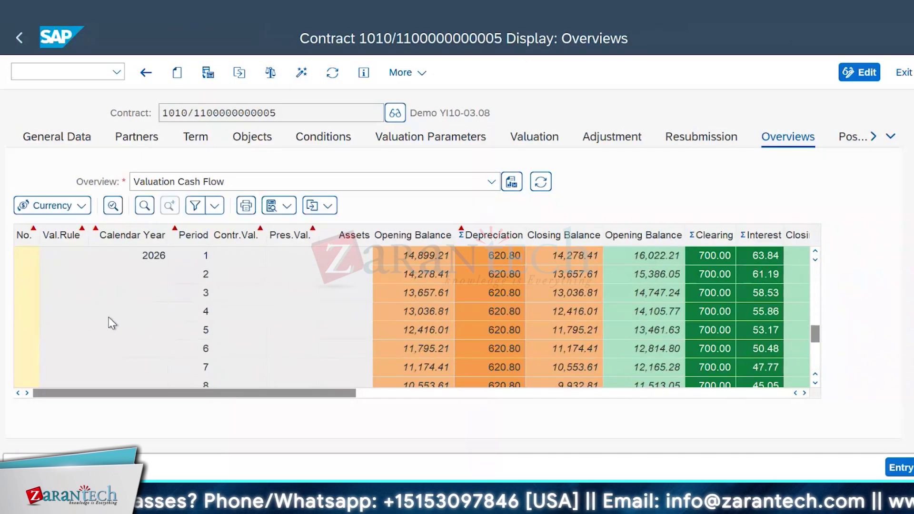
scroll(108, 317, down, 1)
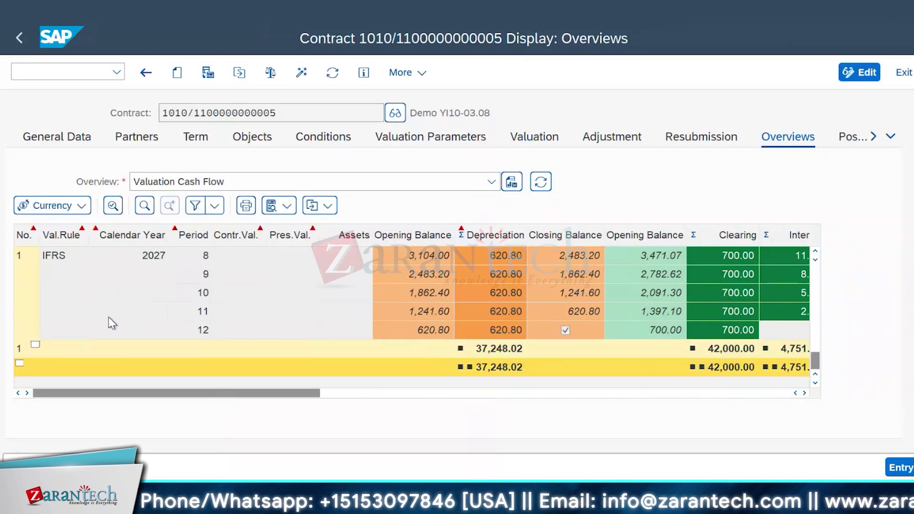
scroll(108, 317, up, 2)
scroll(131, 301, up, 1)
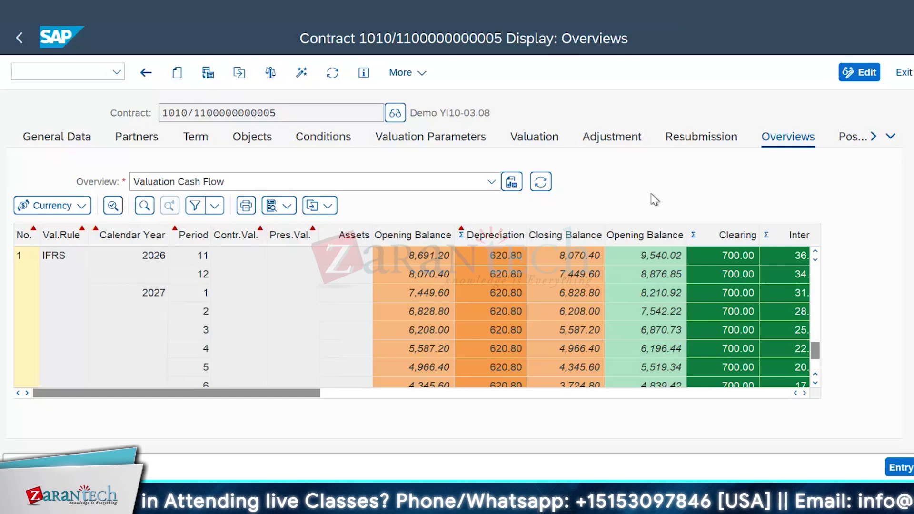
Locate period 8 of 2024 in the Valuation Cash Flow and select its row to examine the opening balance and depreciation.
scroll(267, 298, up, 10)
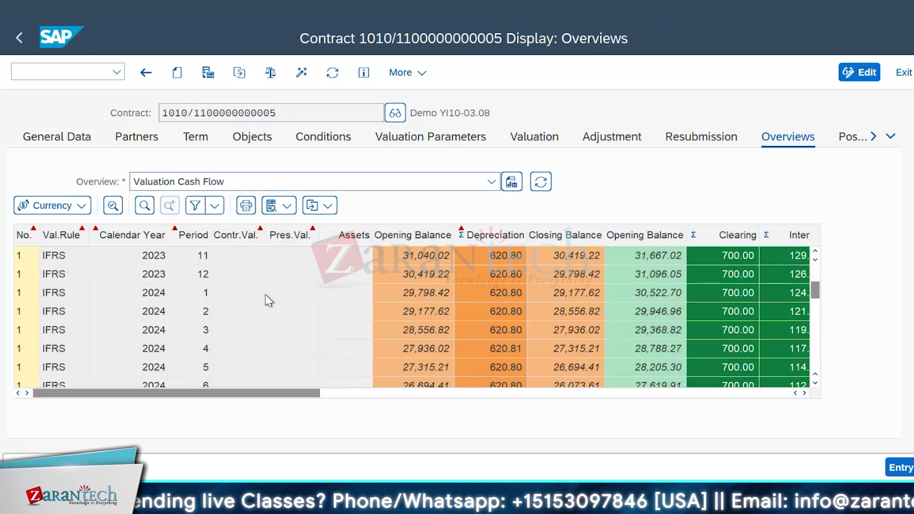
scroll(267, 300, up, 10)
scroll(265, 296, down, 4)
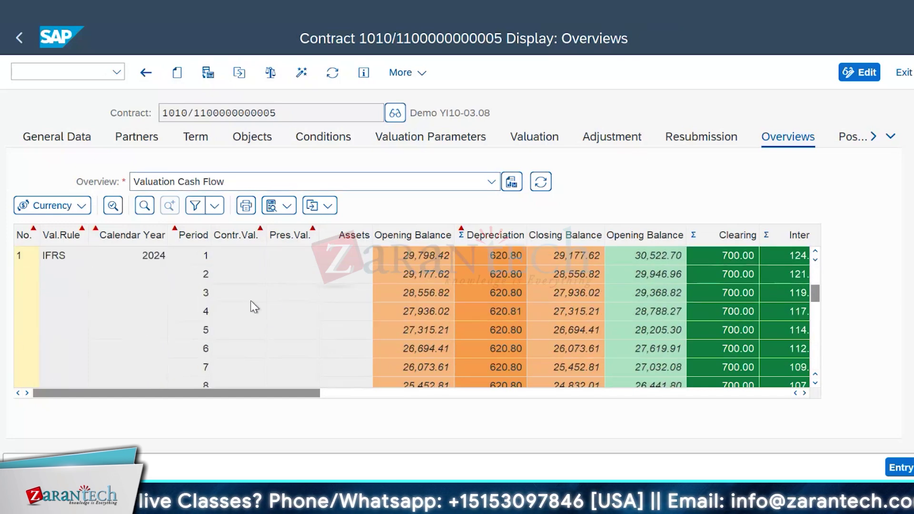
scroll(237, 329, down, 1)
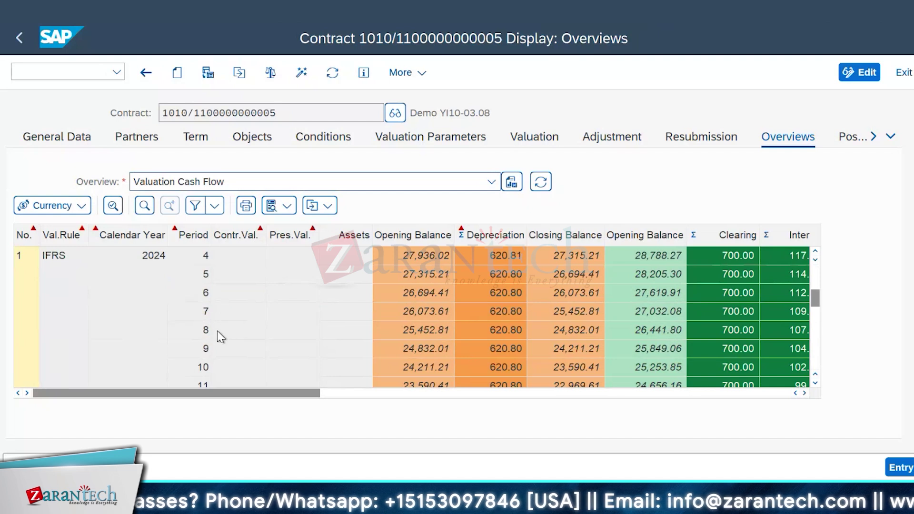
click(495, 330)
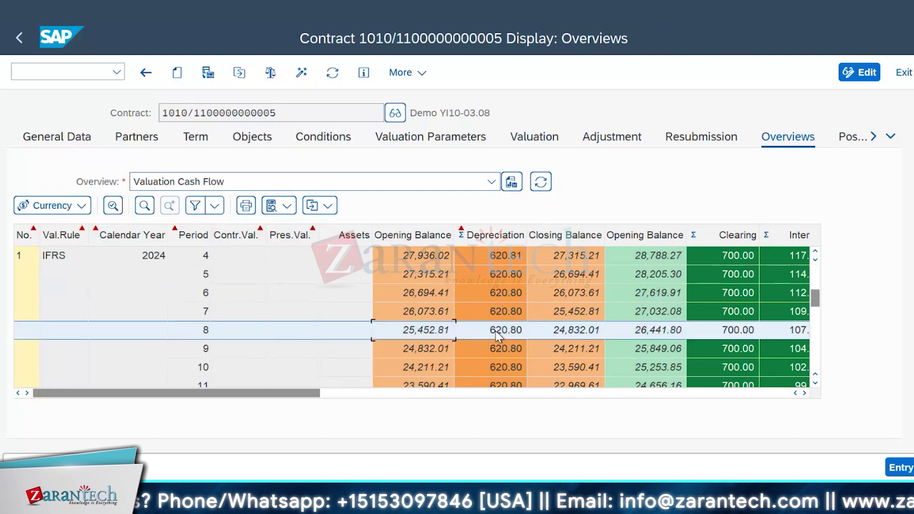
click(417, 330)
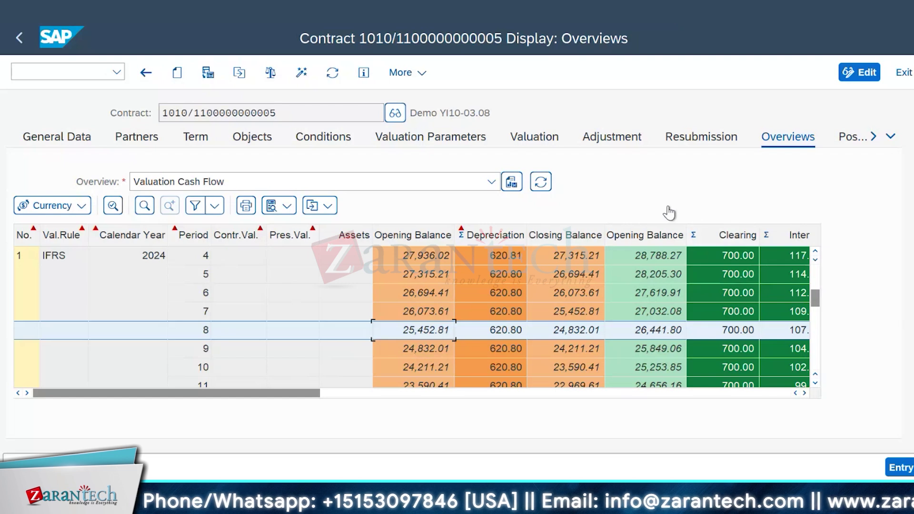
Examine the Valuation Cash Flow totals and the remaining columns, from interest and repayment through leasing expense and account assignment.
drag(816, 298, 816, 362)
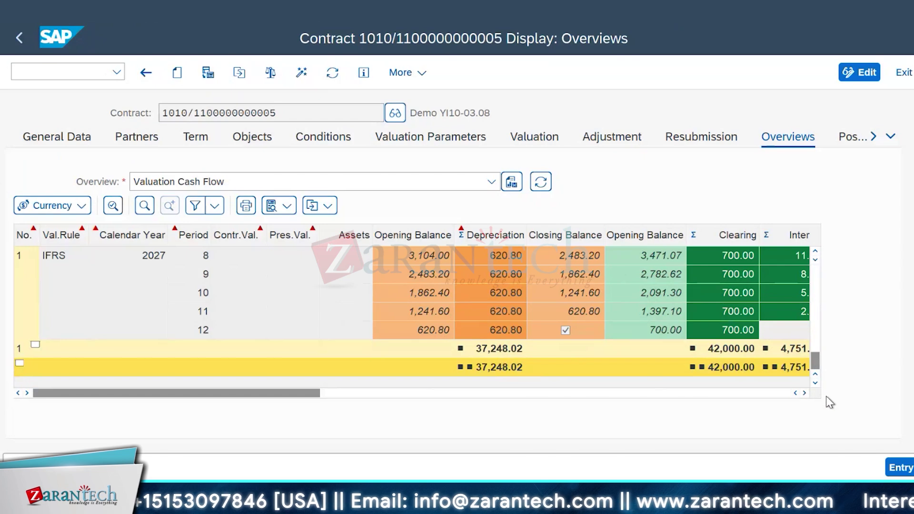
click(805, 393)
click(804, 393)
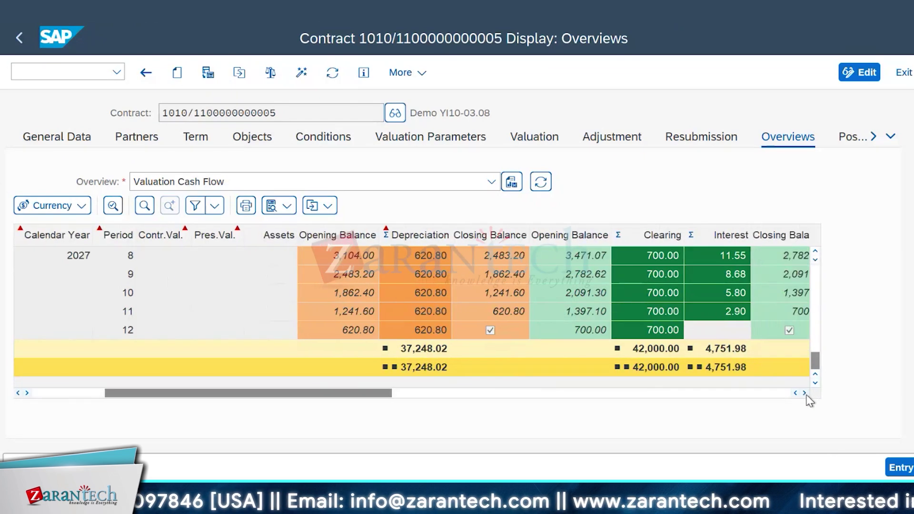
click(804, 393)
click(805, 393)
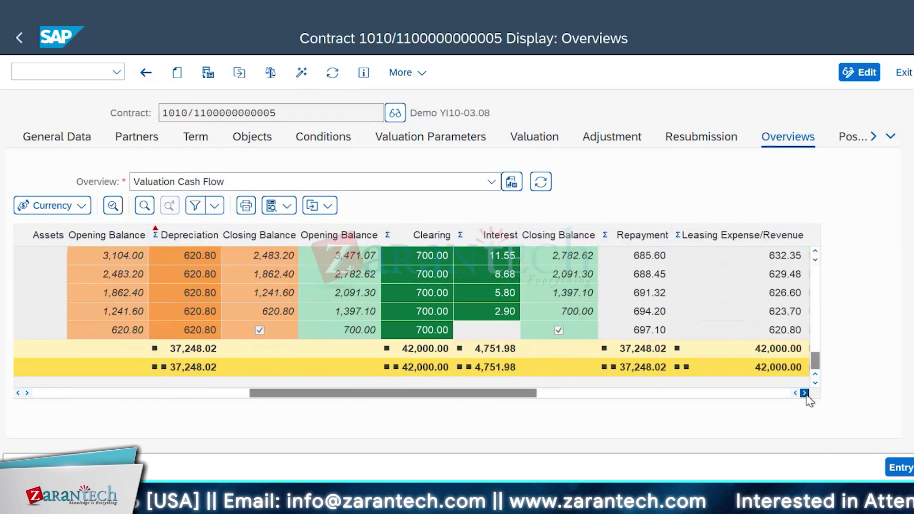
click(805, 393)
click(805, 393)
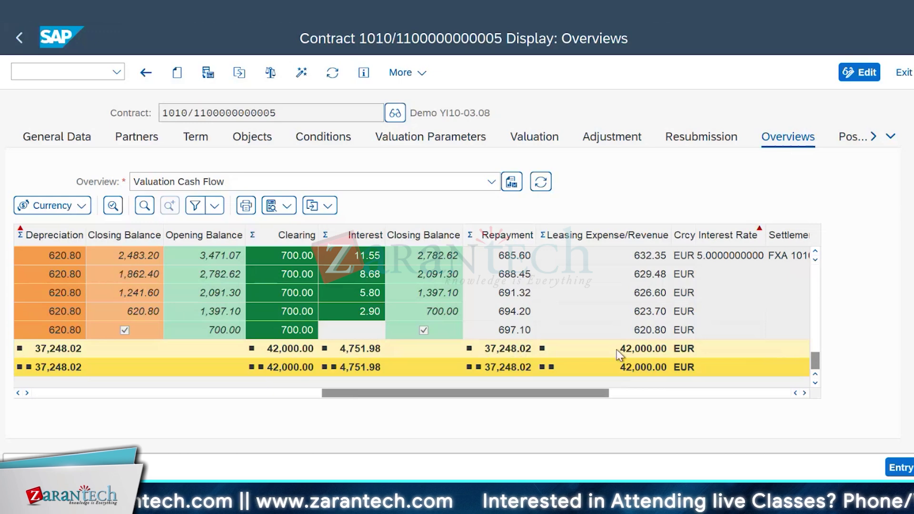
click(805, 393)
click(804, 393)
click(805, 393)
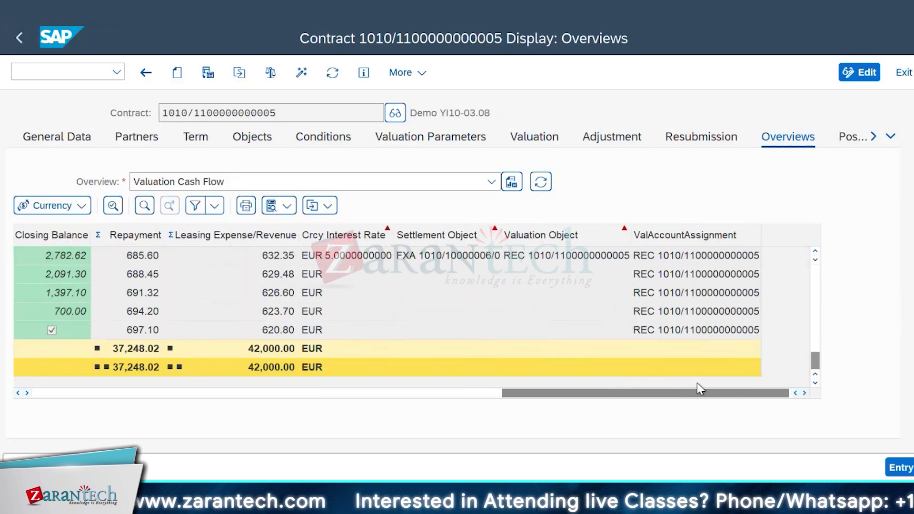
drag(579, 402, 120, 427)
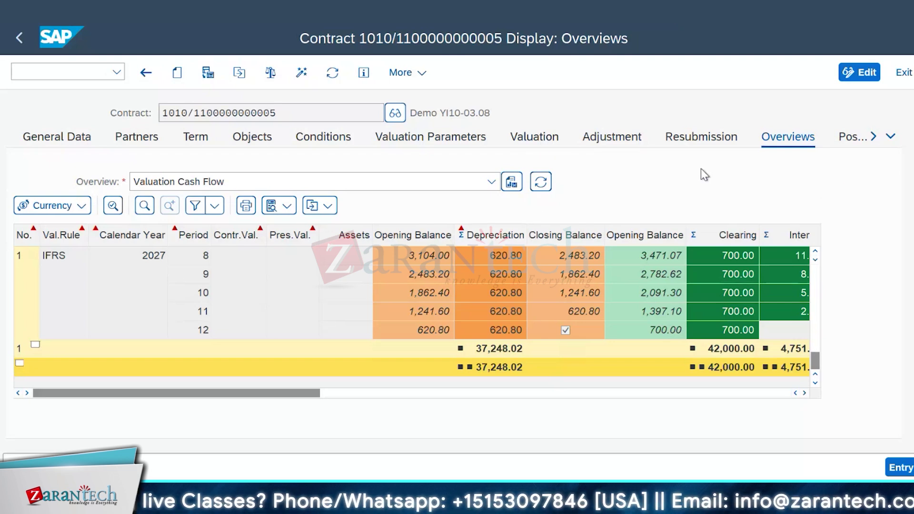
Display the contract's Valuation data, and switch to Notepad to add a line reading "Contract" below the LEAS depreciation key note.
click(544, 138)
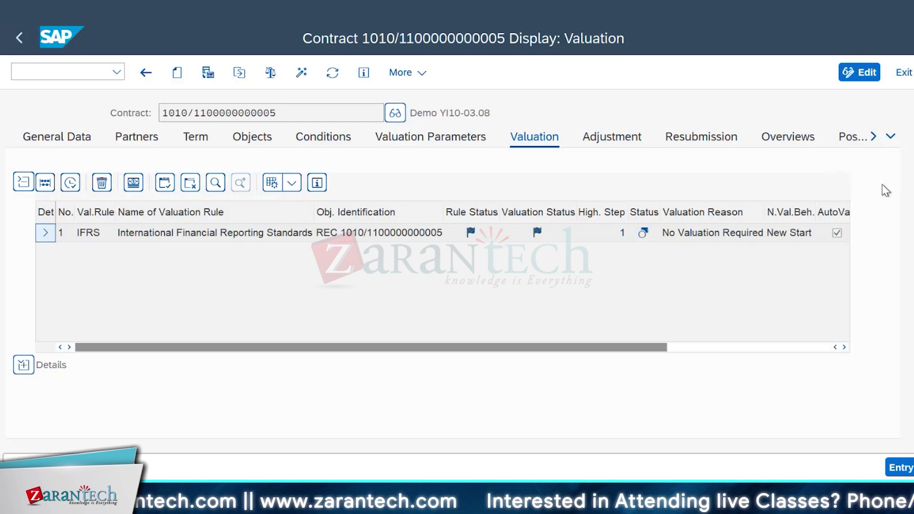
click(381, 505)
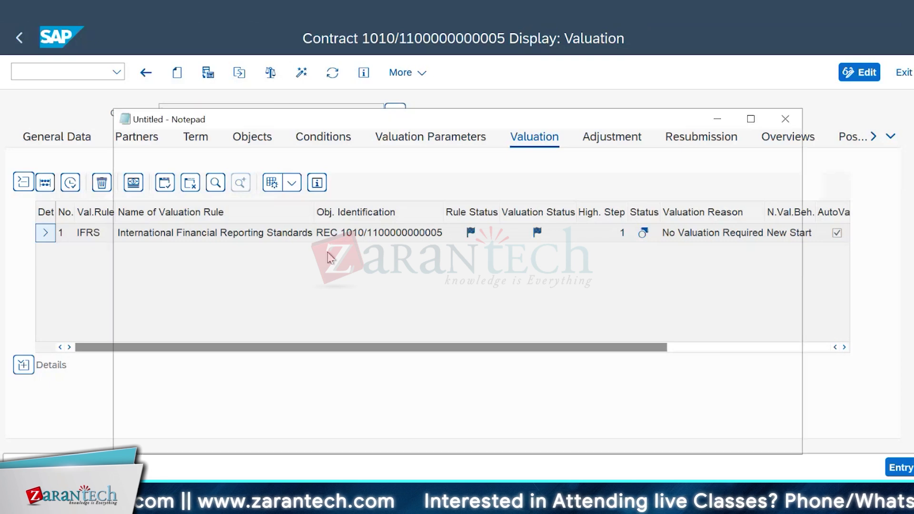
key(Return)
key(Return)
key(Return)
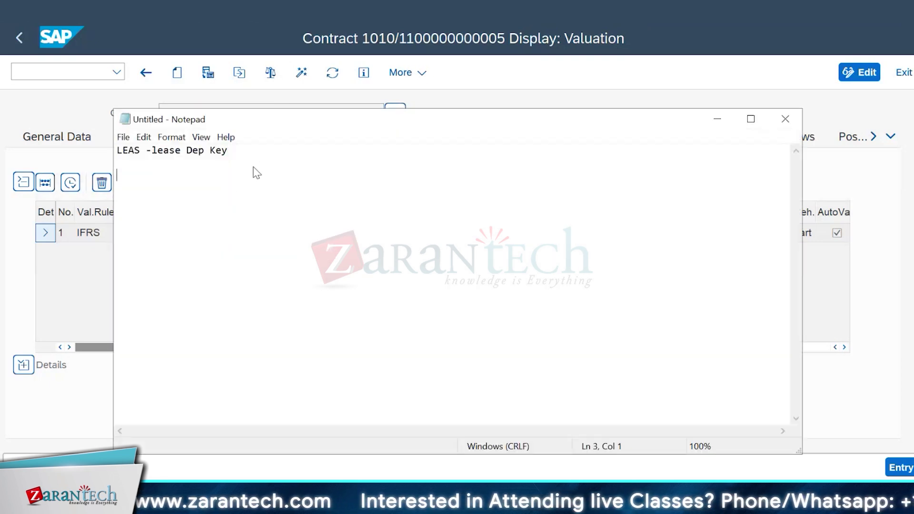
text(Con)
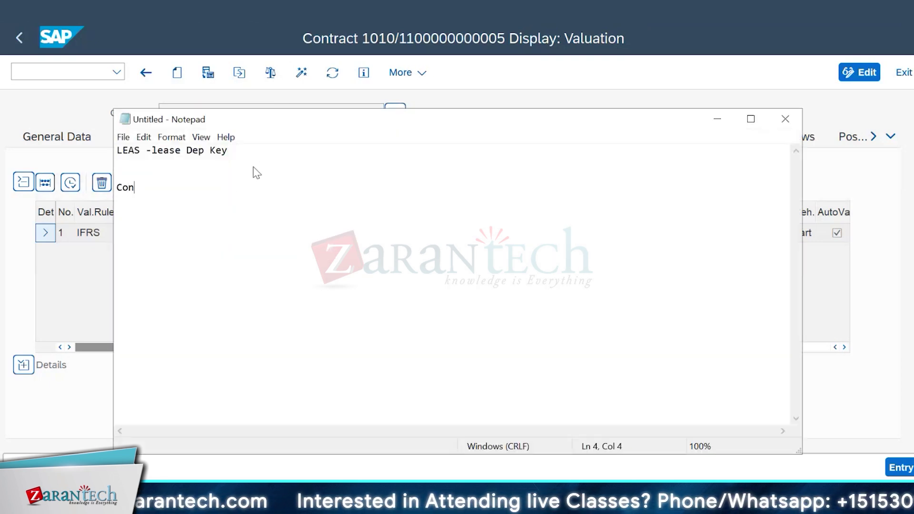
text(tract)
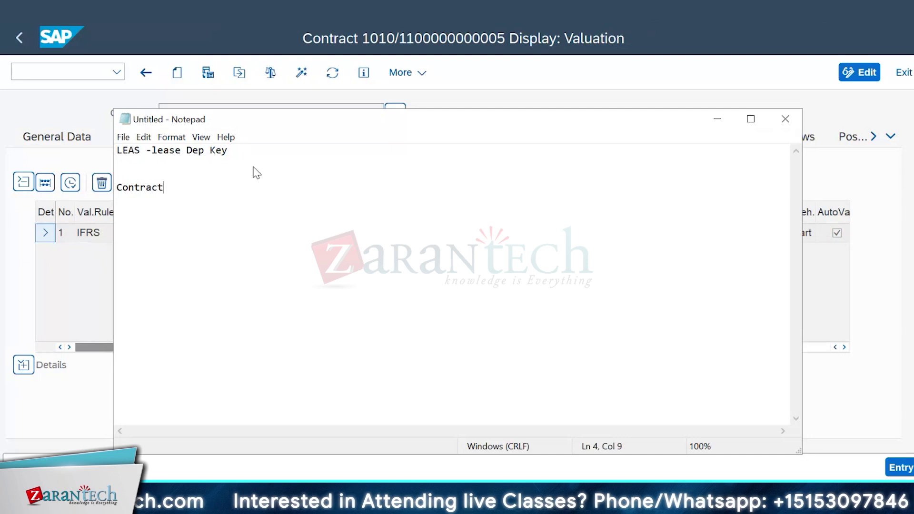
key(Return)
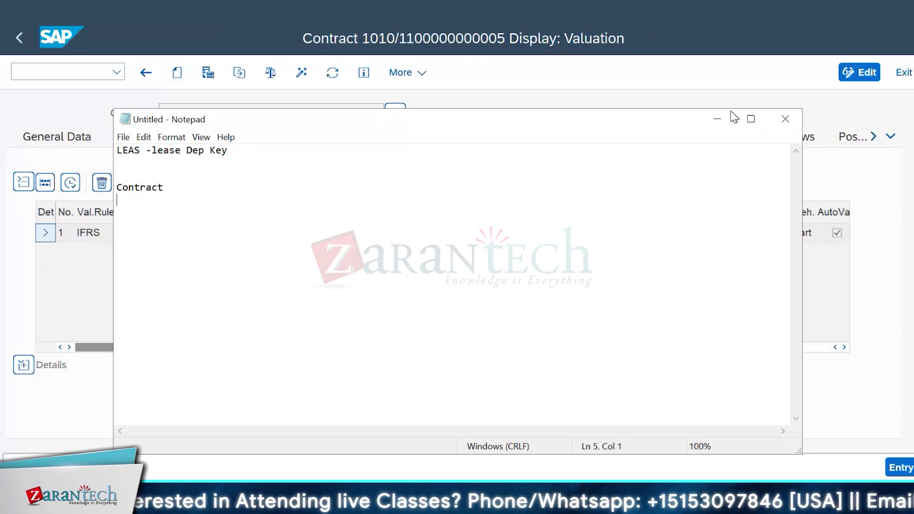
Extend the "Contract" line in the Notepad note to read "Creation Contract".
click(718, 119)
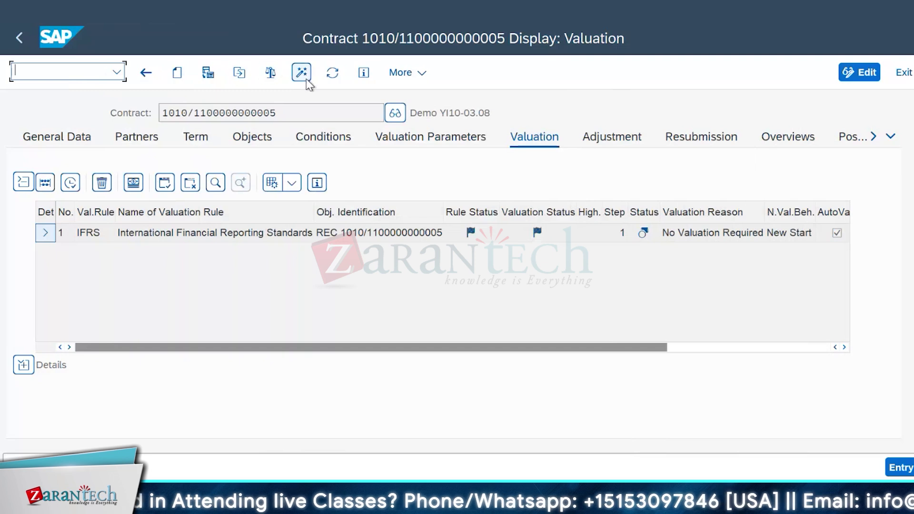
click(119, 502)
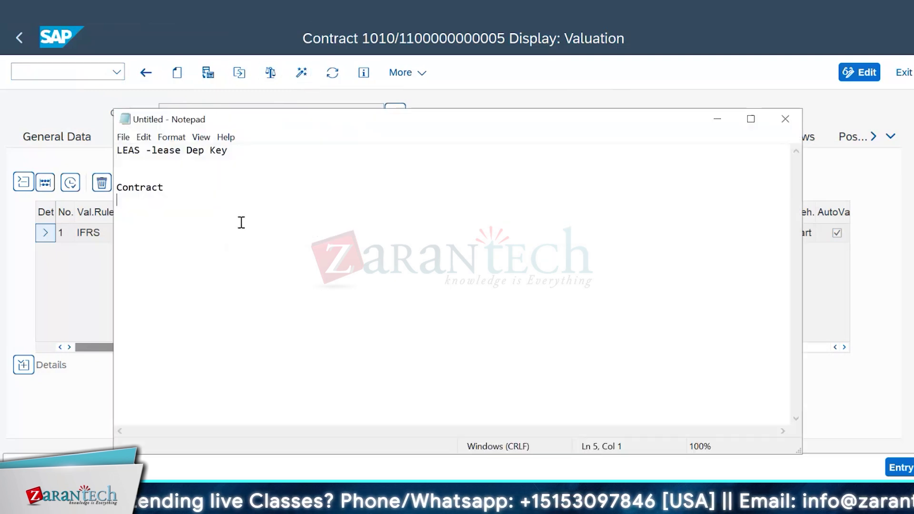
click(117, 187)
text(Creat)
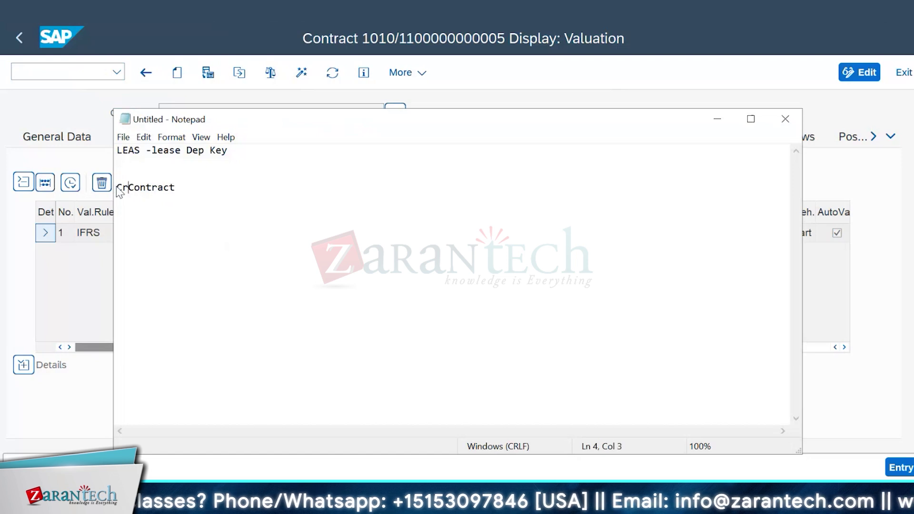
text(ion)
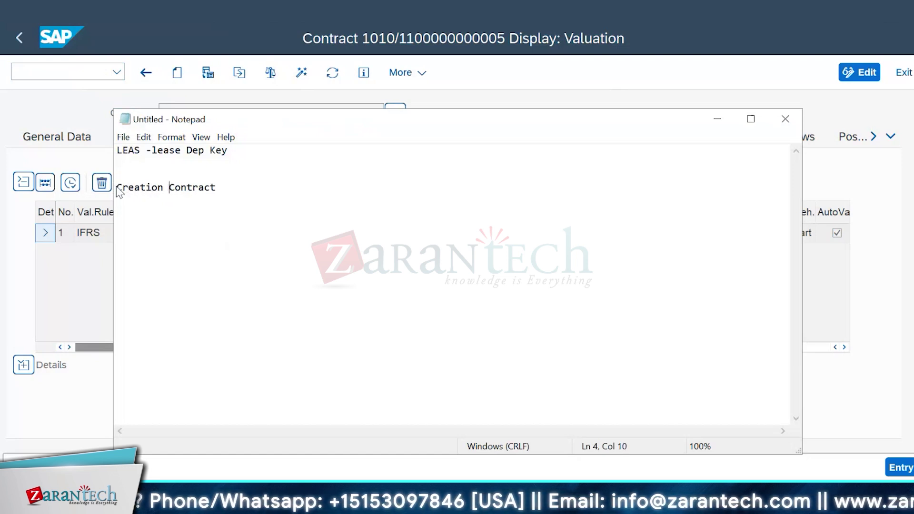
click(231, 193)
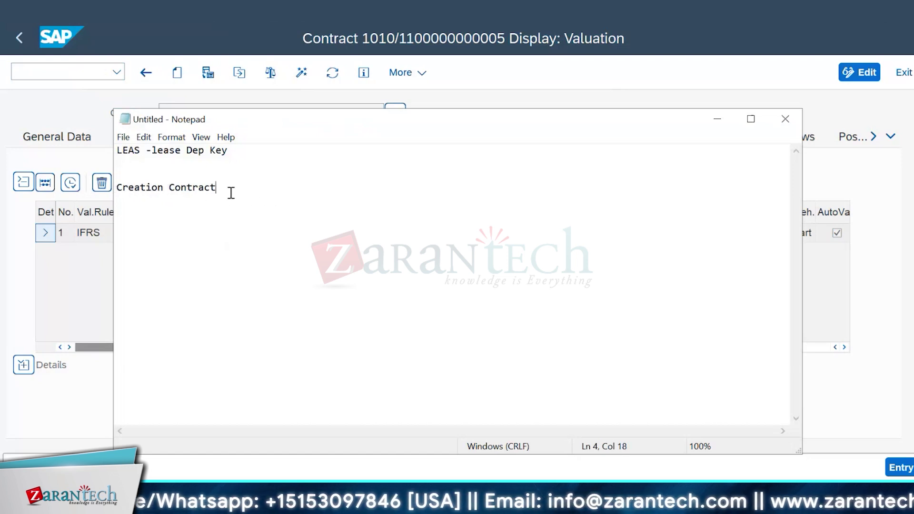
Add the line "Assign Condition" below "Creation Contract", correcting the spelling of the second word.
click(233, 199)
text(Assign )
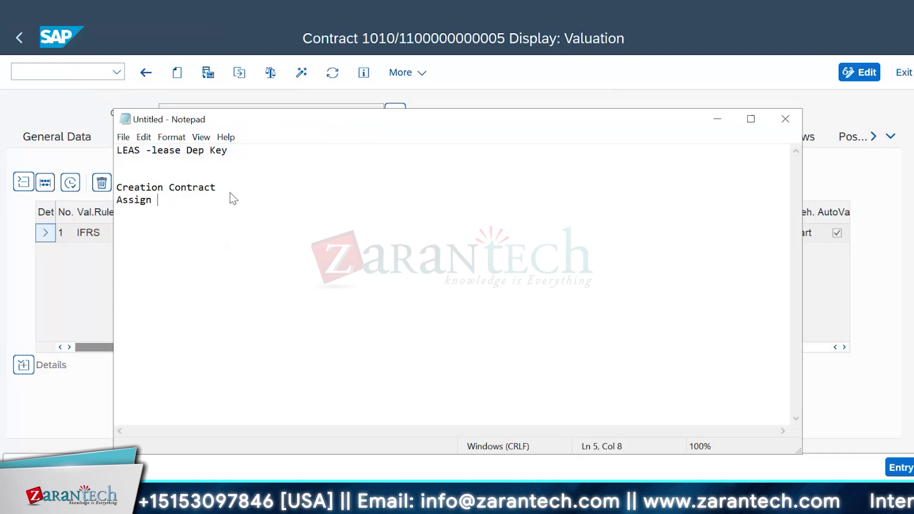
text(Condtion)
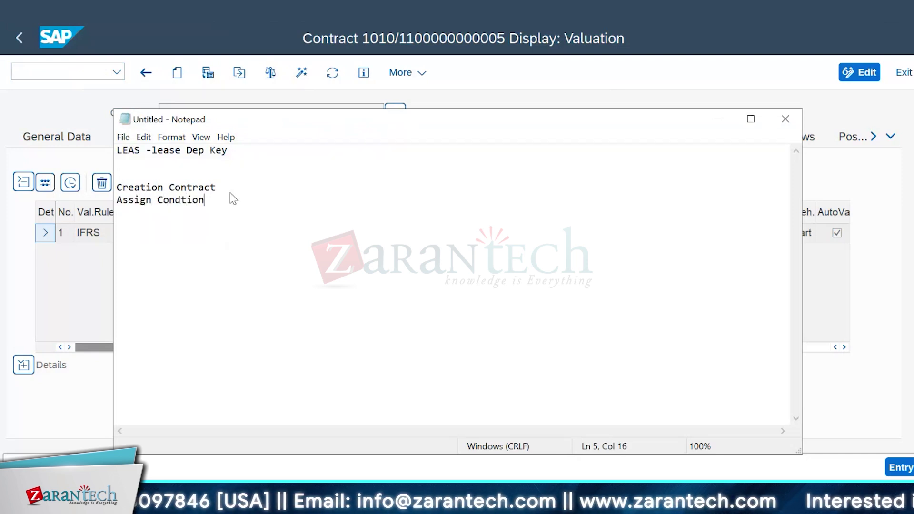
key(Return)
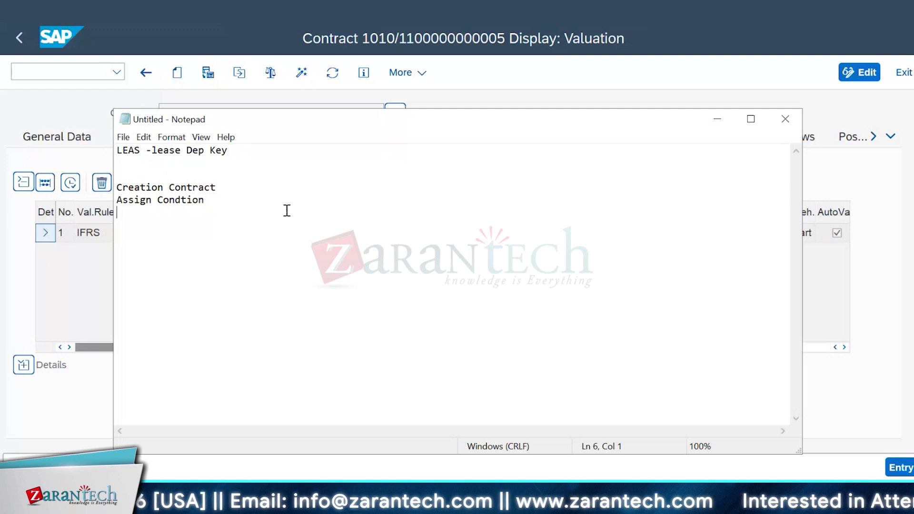
click(184, 201)
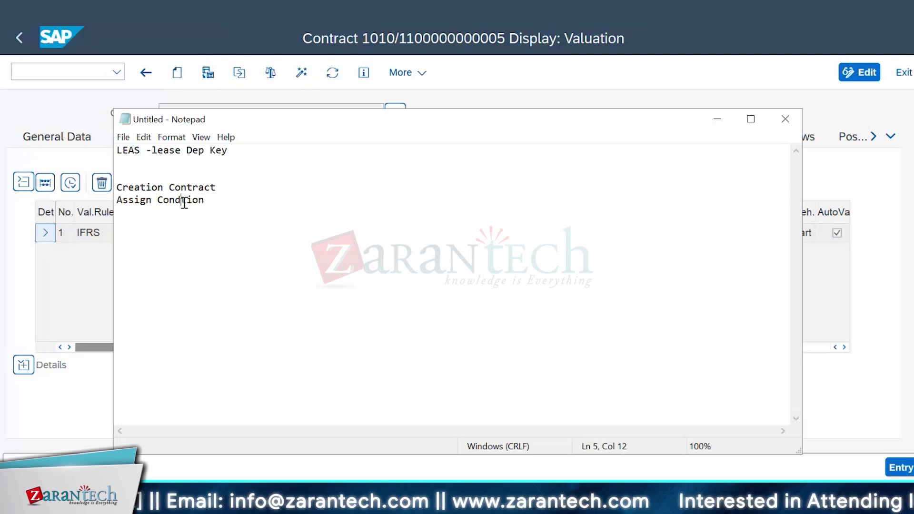
text(i)
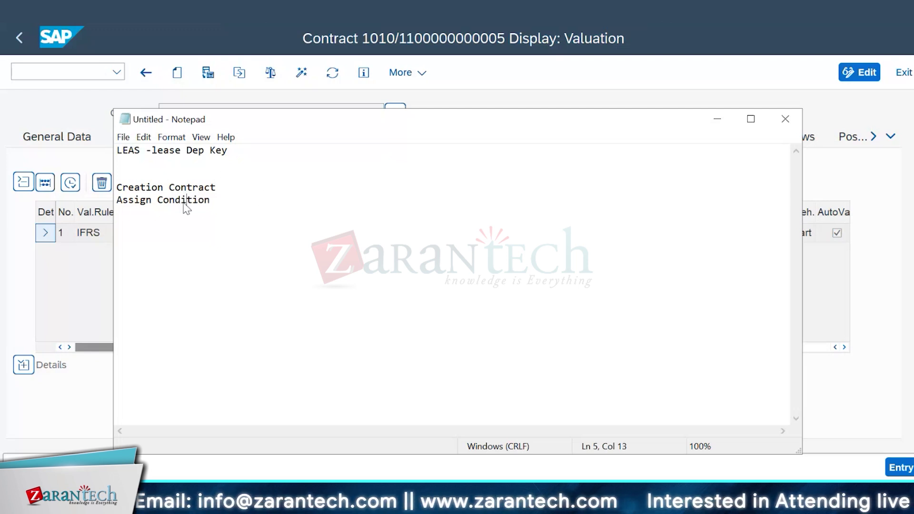
click(239, 204)
key(Return)
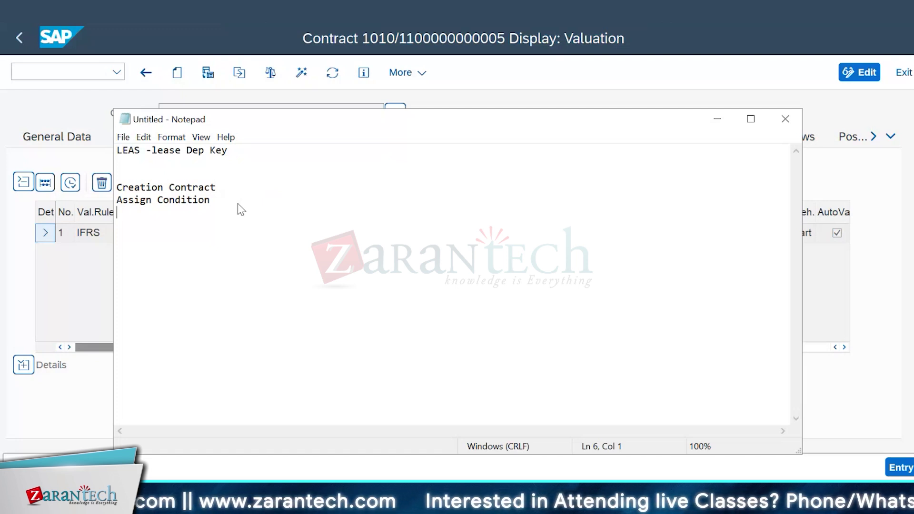
Add the line "Execute Valuation parameter (Asset)" below "Assign Condition".
text(Execute)
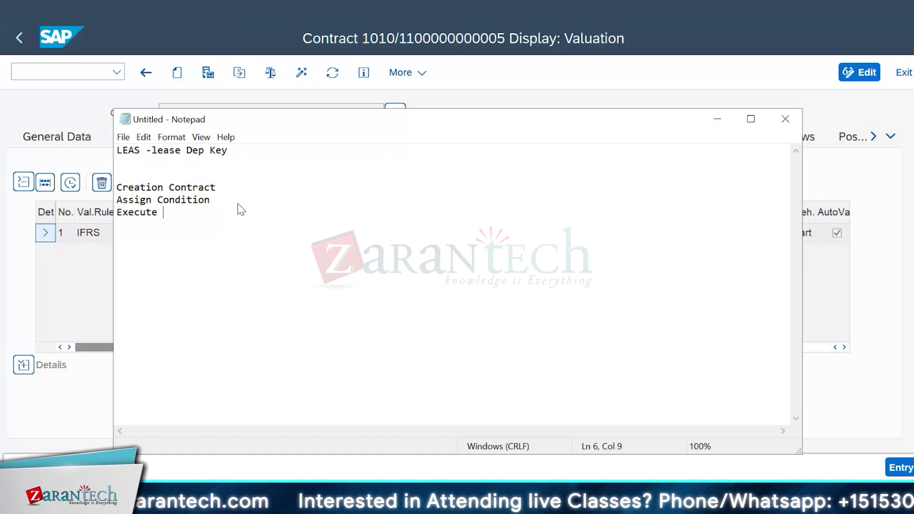
text( Valuati)
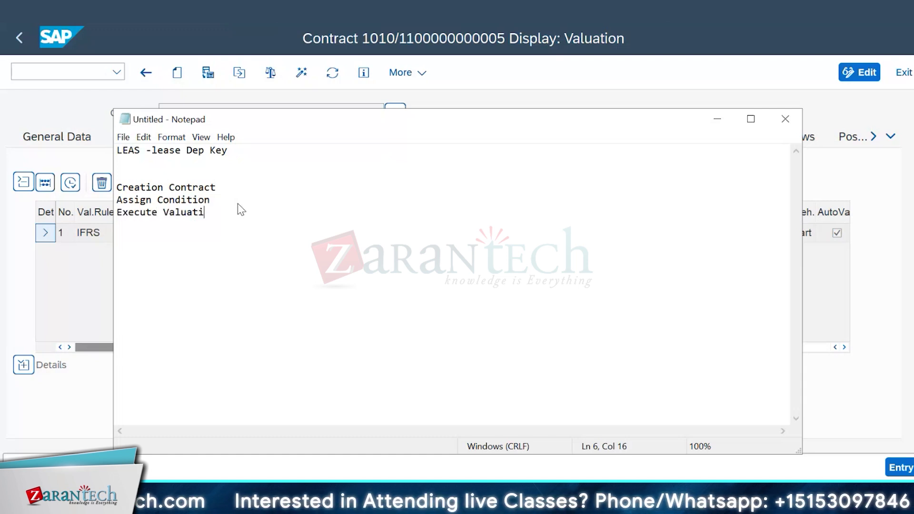
text(on param)
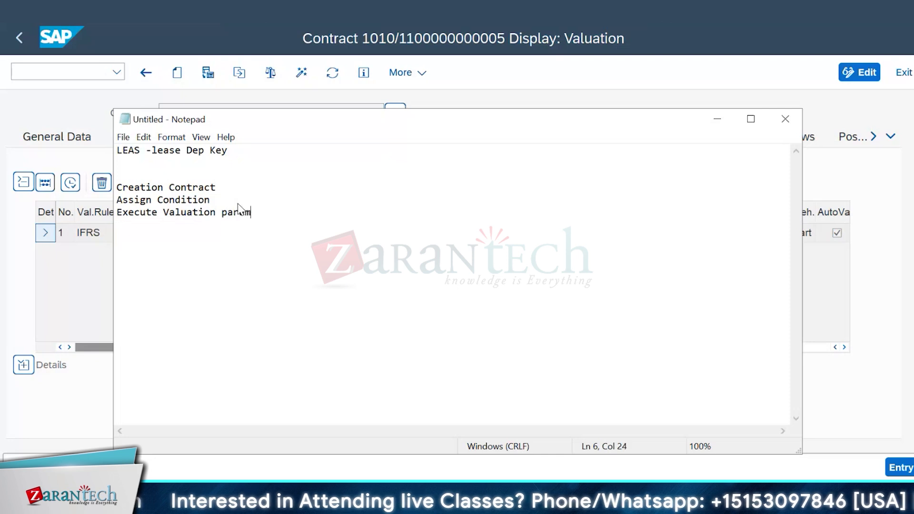
text(eter (Asset)
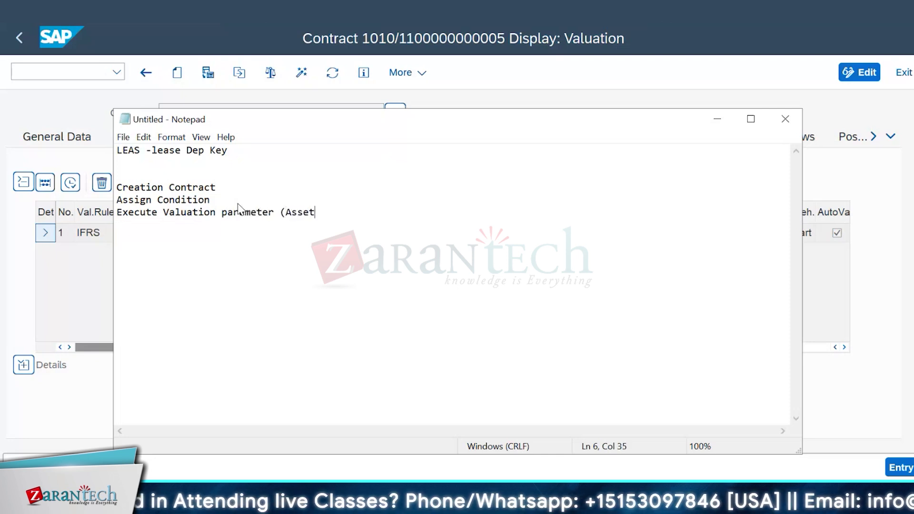
key(Return)
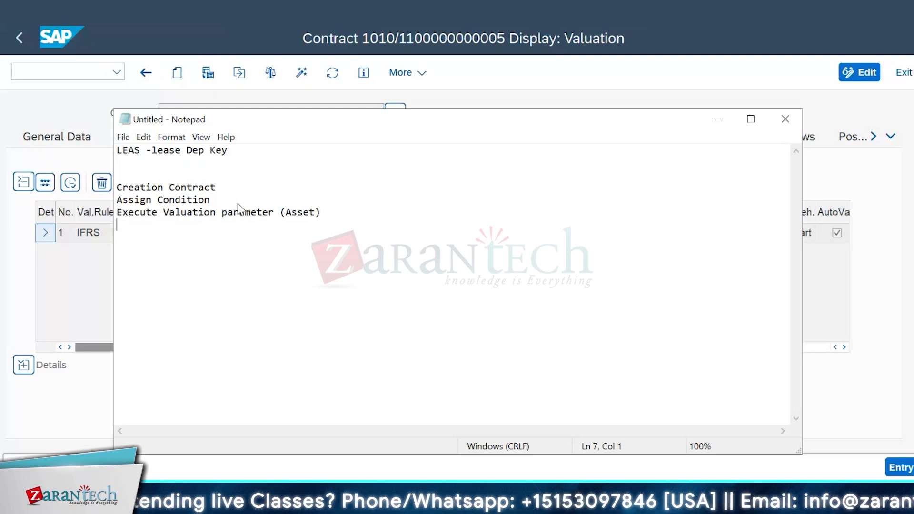
Add the lines "Perform Valuation" and "Post Valuation" to the process list.
text(Perform V)
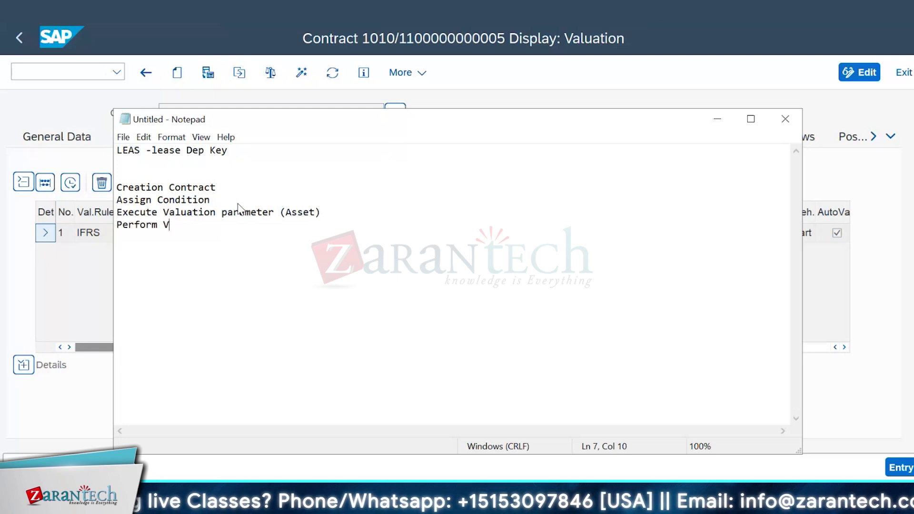
text(aluation)
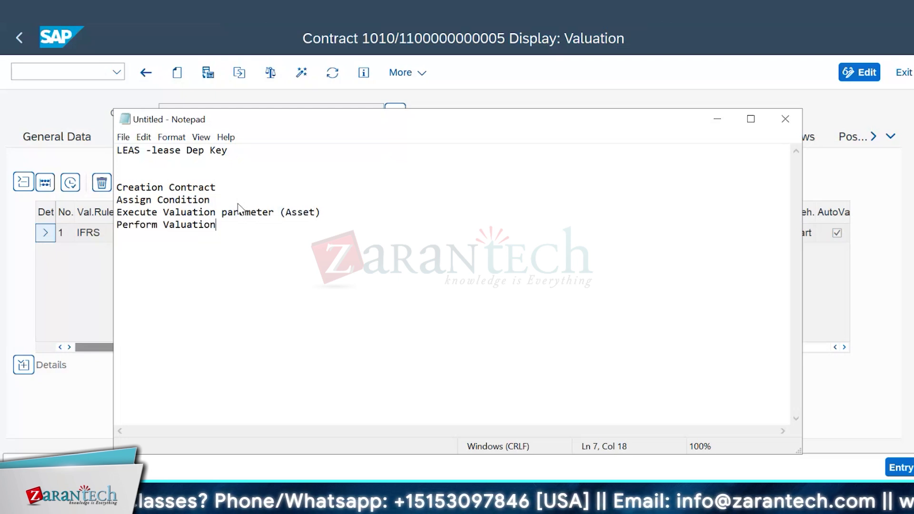
key(Return)
text(P)
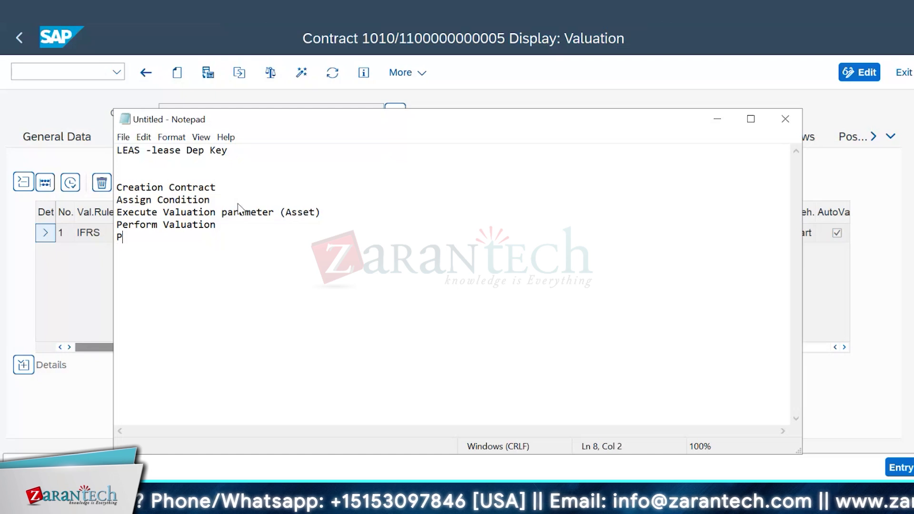
text(ost Valu)
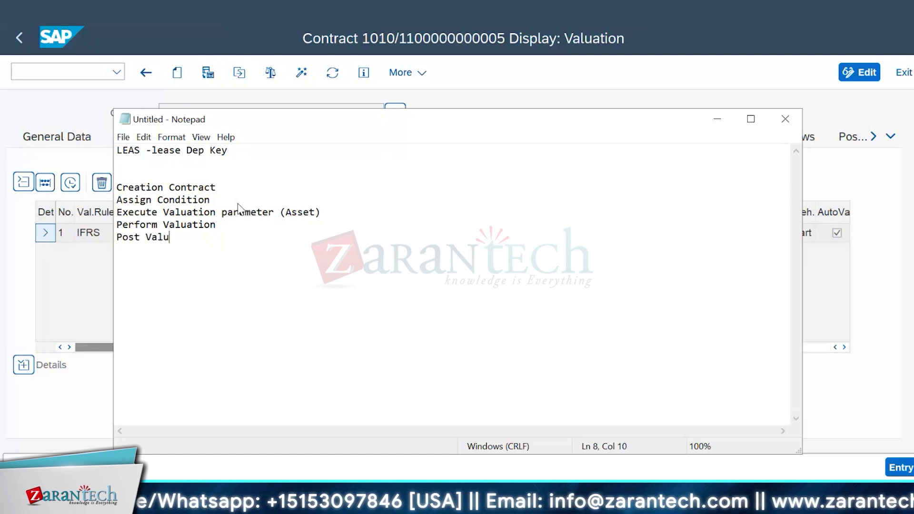
text(atio)
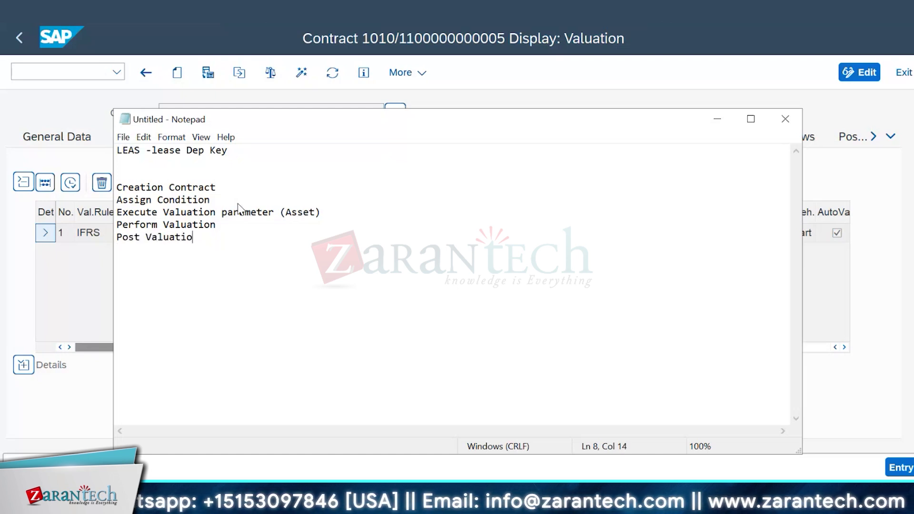
text(n )
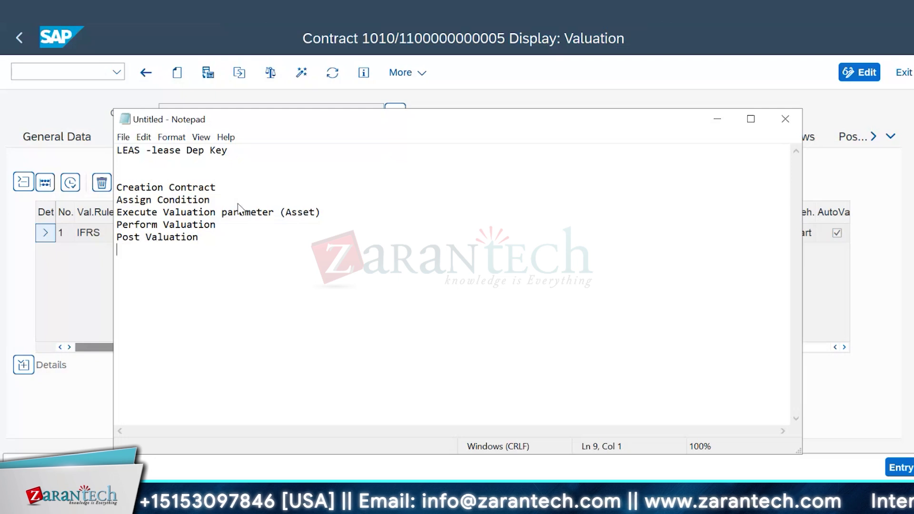
Add the line "Peridic posting" below "Post Valuation" in the process list.
text(Per)
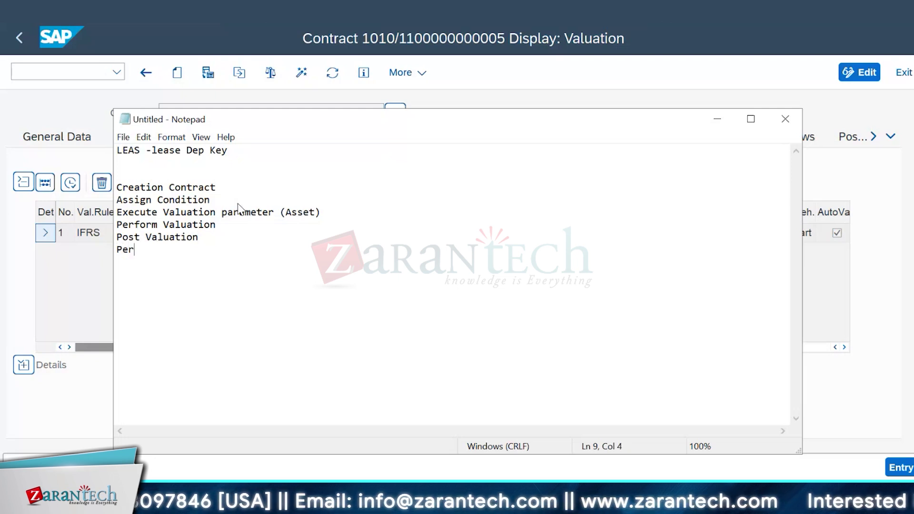
text(idi)
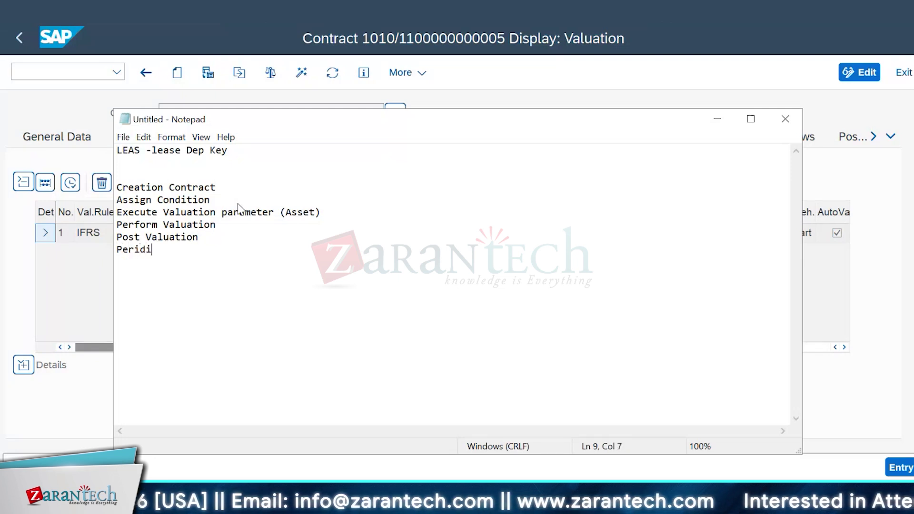
text(c posting)
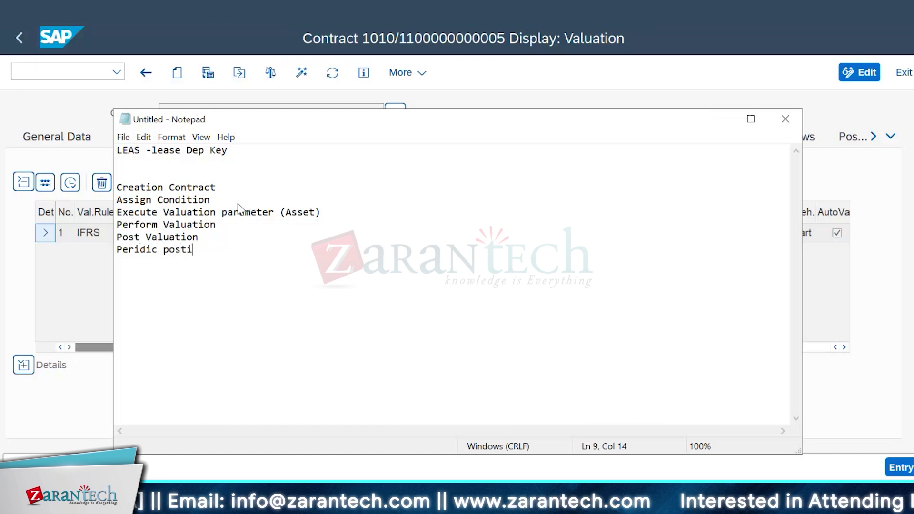
key(Return)
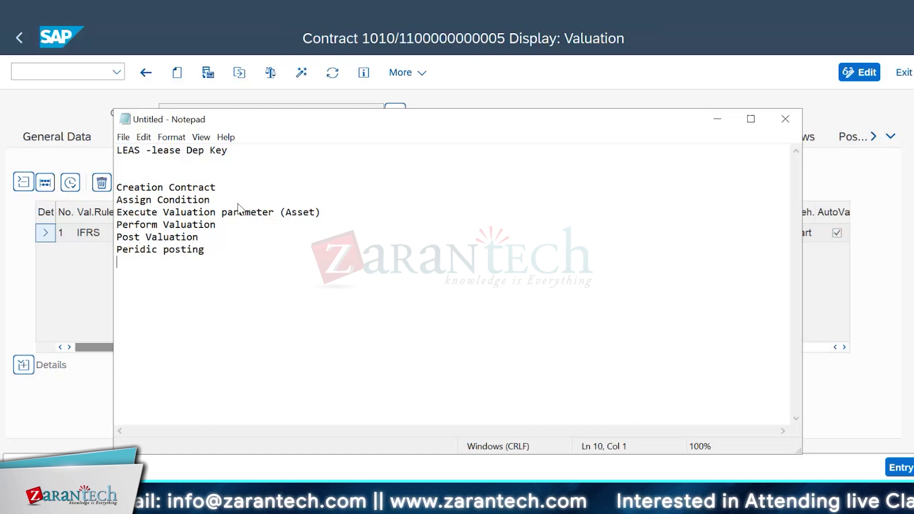
Add the line "Payment to vendor/Customer" below the periodic posting line.
text(Payme)
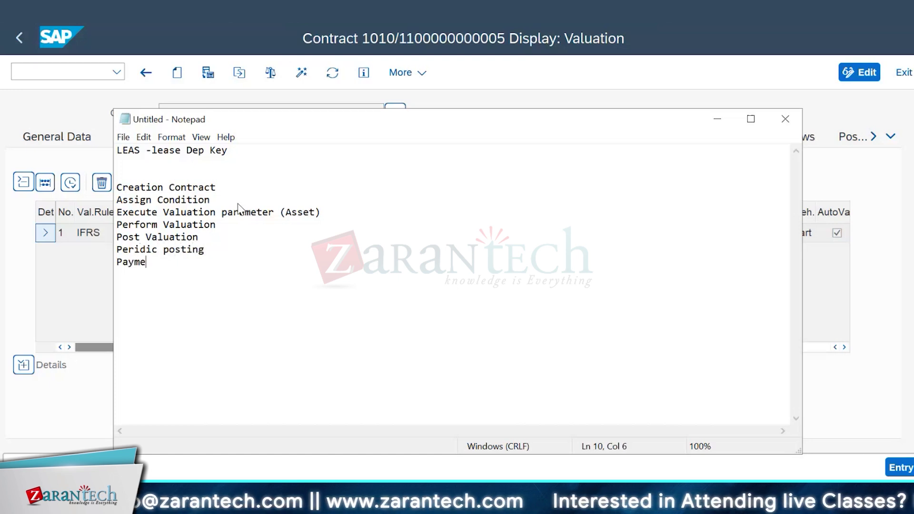
text(nt to)
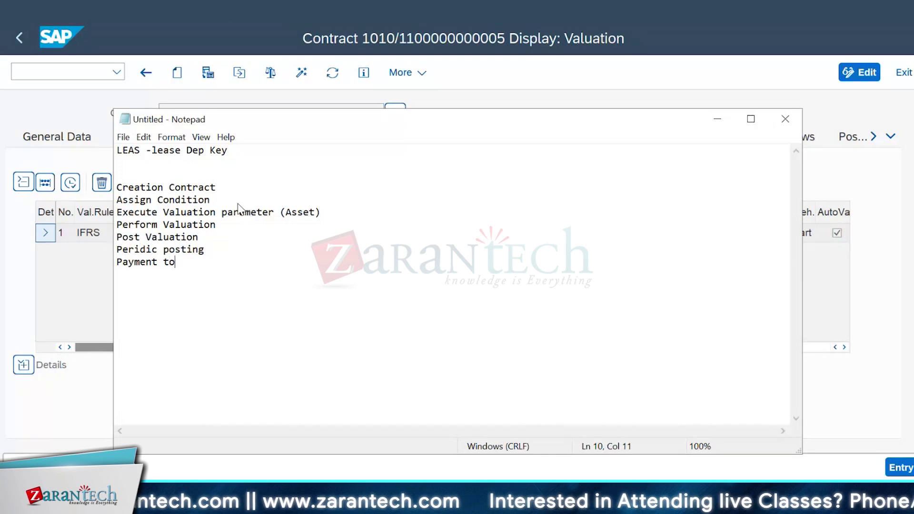
text( vn)
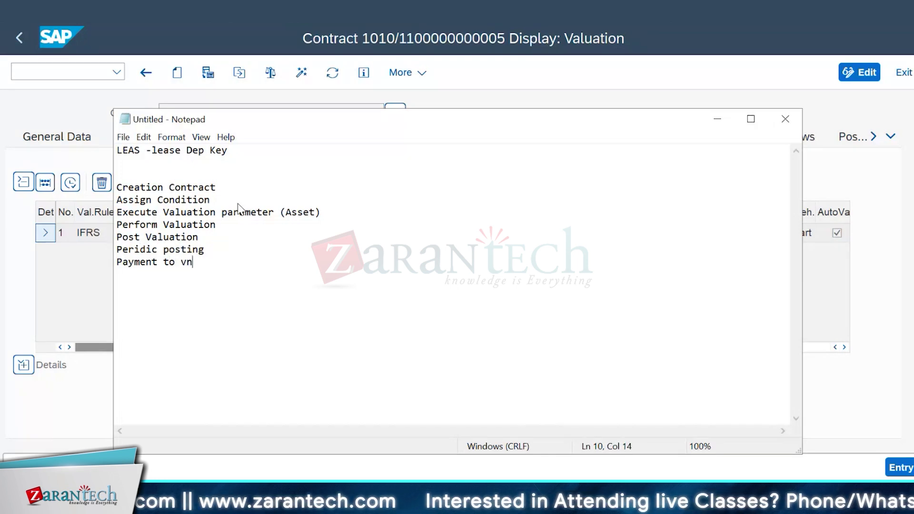
key(BackSpace)
text(endor)
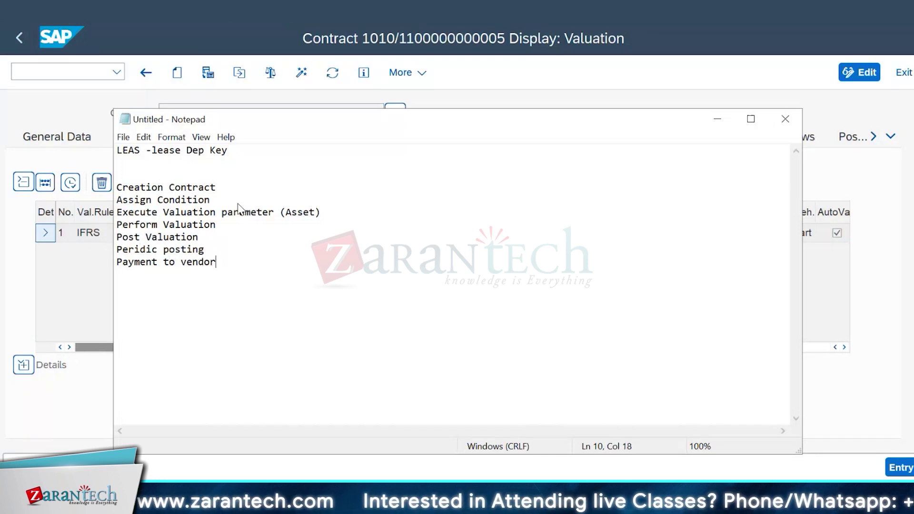
text(/Customer)
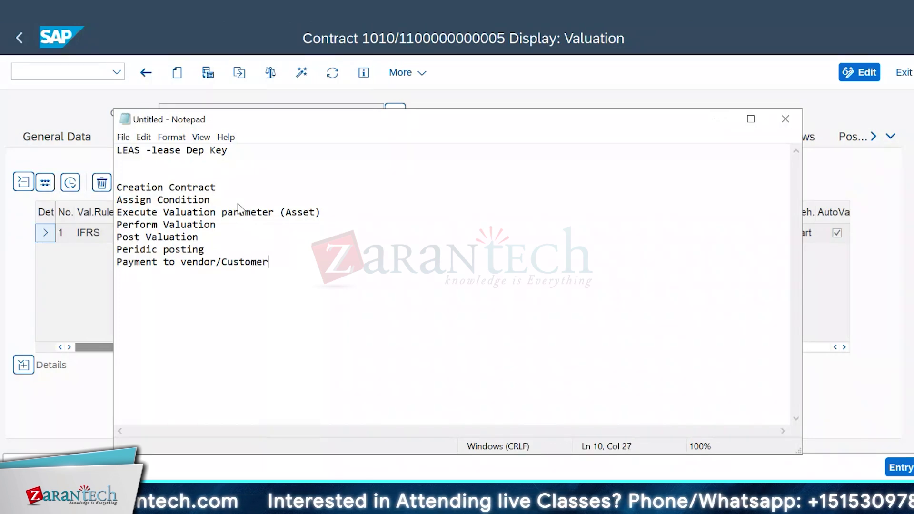
key(Return)
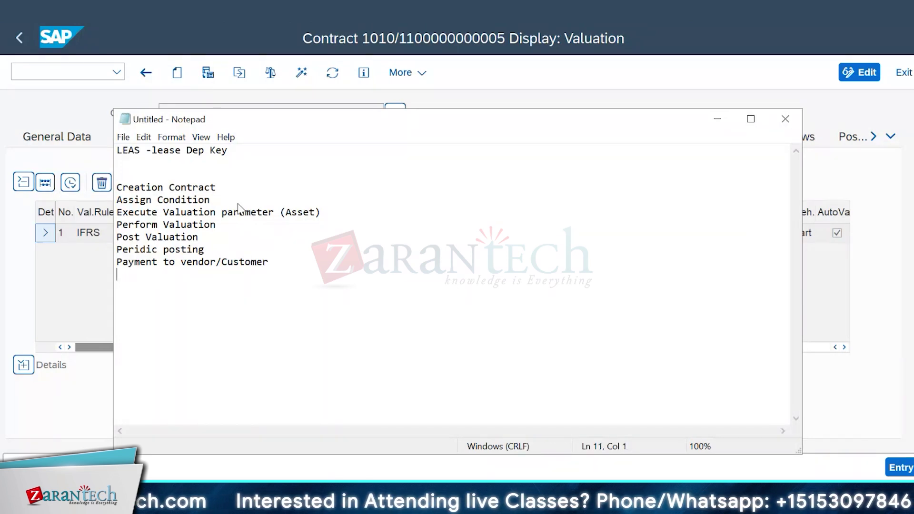
Add the line "Reconciliation process" to the list and begin a line starting with "Month" below it.
text(Reconcilia)
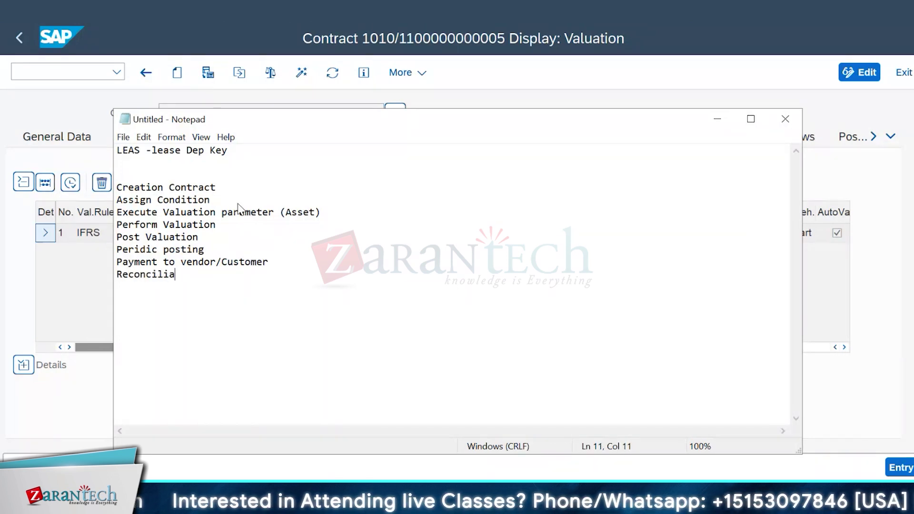
text(tion process)
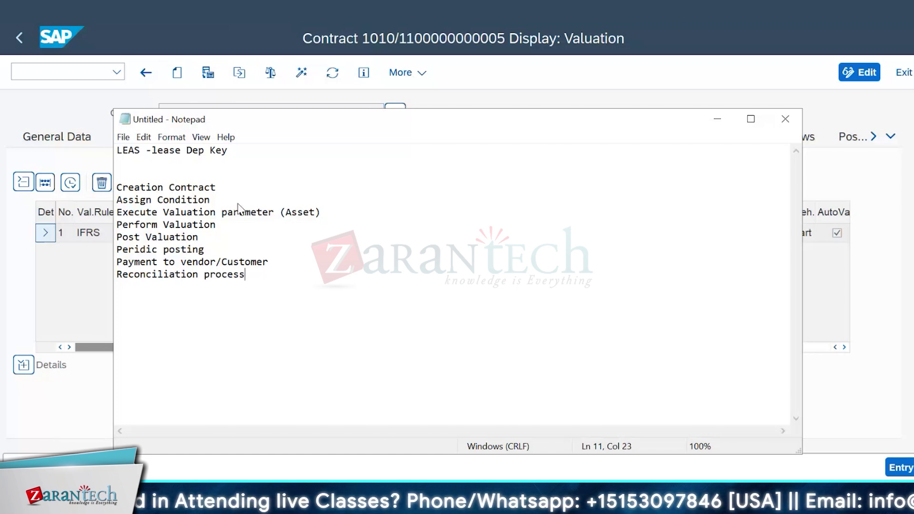
key(Return)
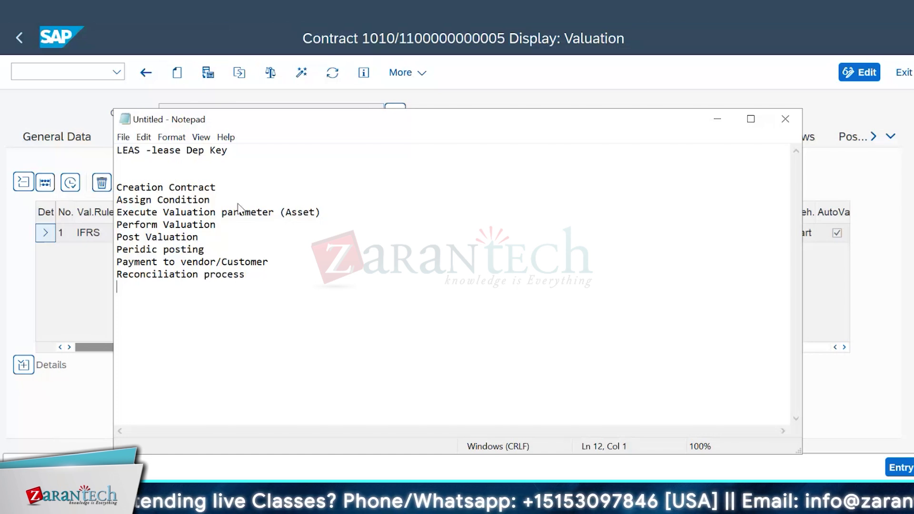
text(Month ed)
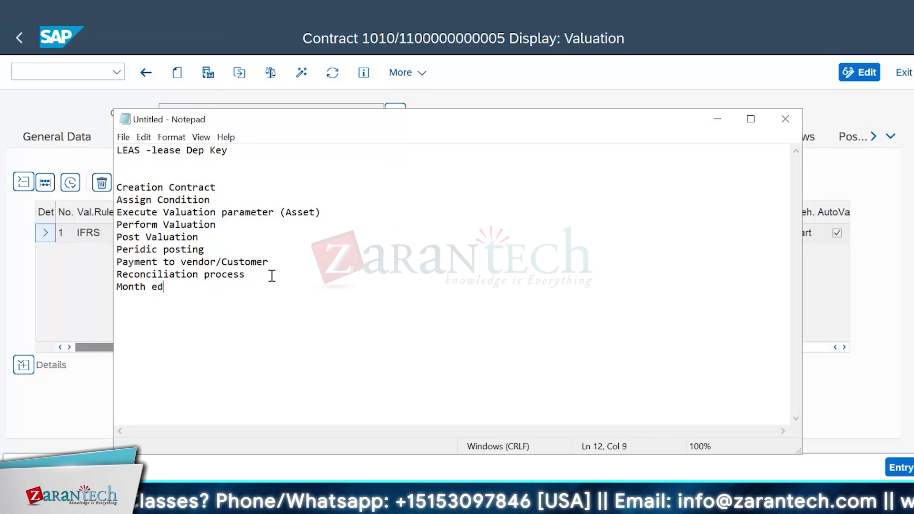
Extend the reconciliation line to read "Reconciliation process between Asset and Lease".
text( betwe)
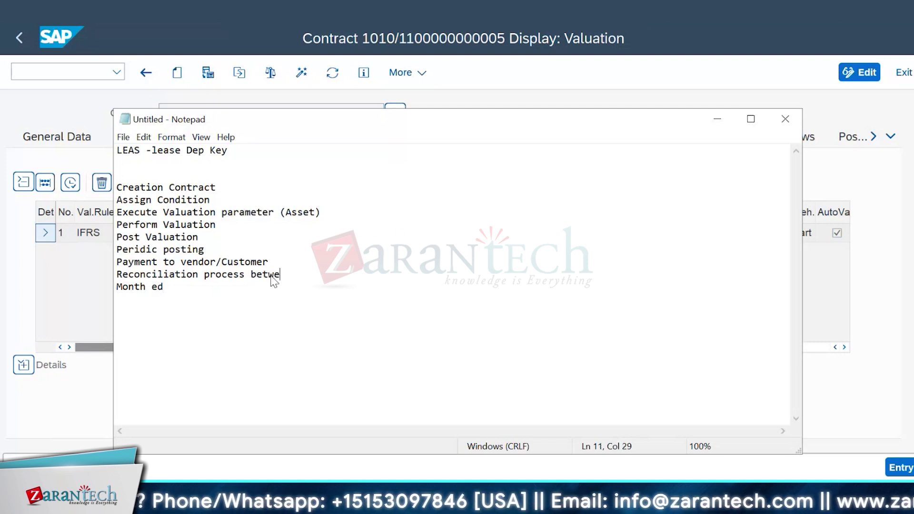
text(en As e)
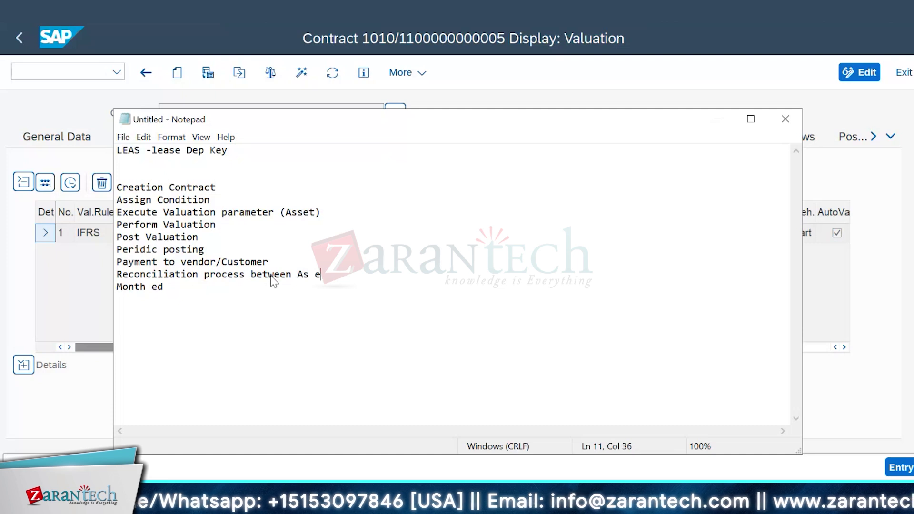
key(BackSpace)
key(BackSpace)
text(set )
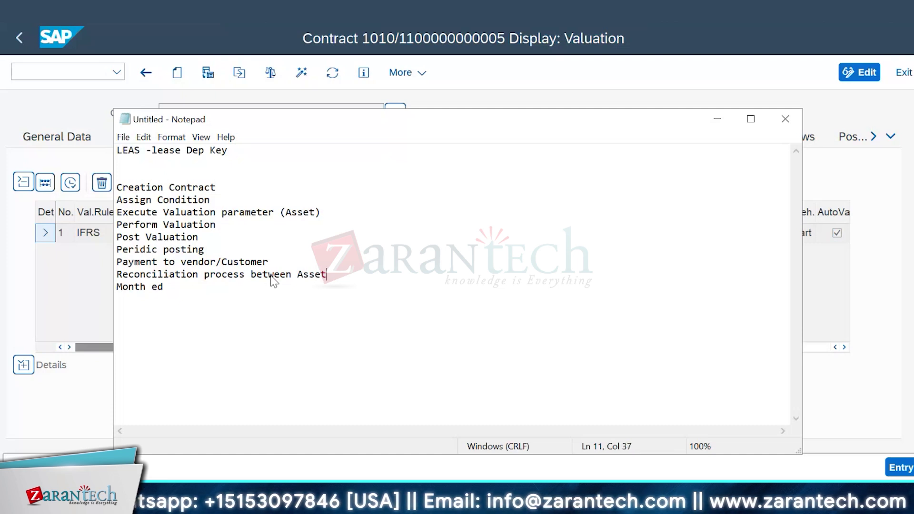
text(and )
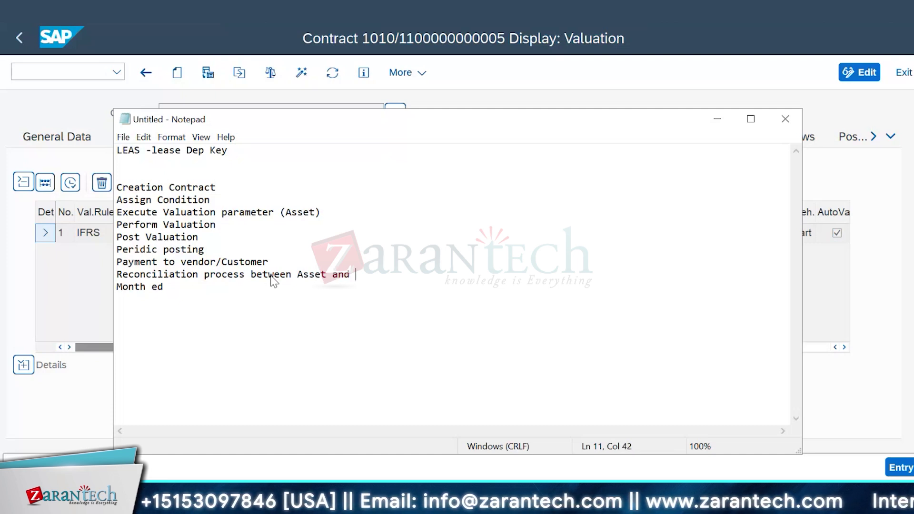
text(Lease)
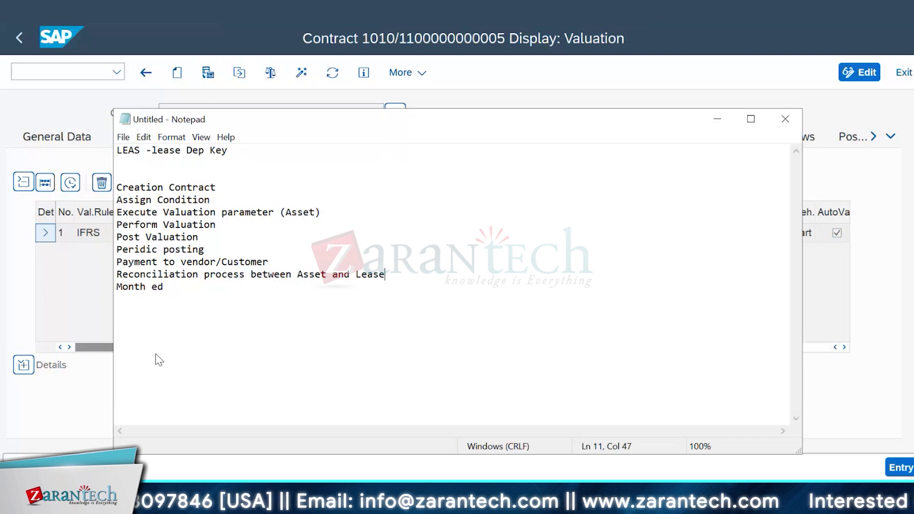
Correct and complete the last line of the list to read "Month end process(Accural & Deffral)".
key(BackSpace)
key(BackSpace)
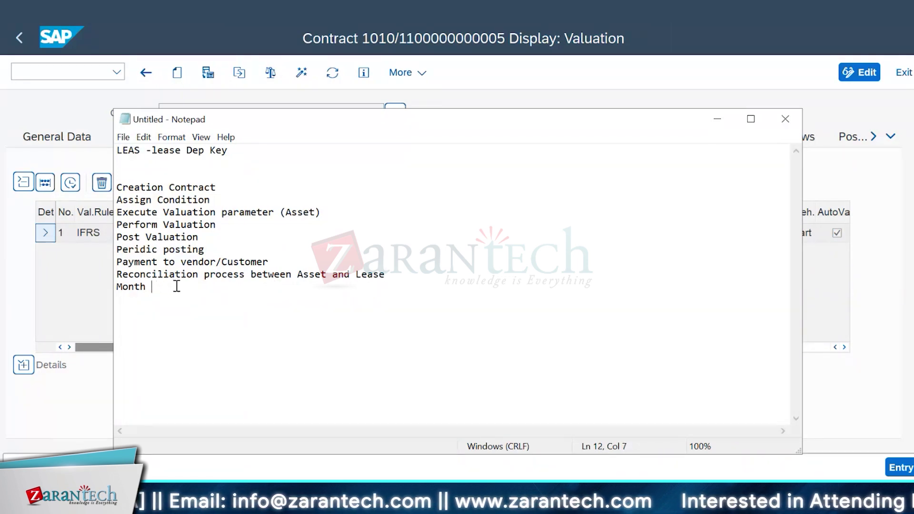
text(end prco)
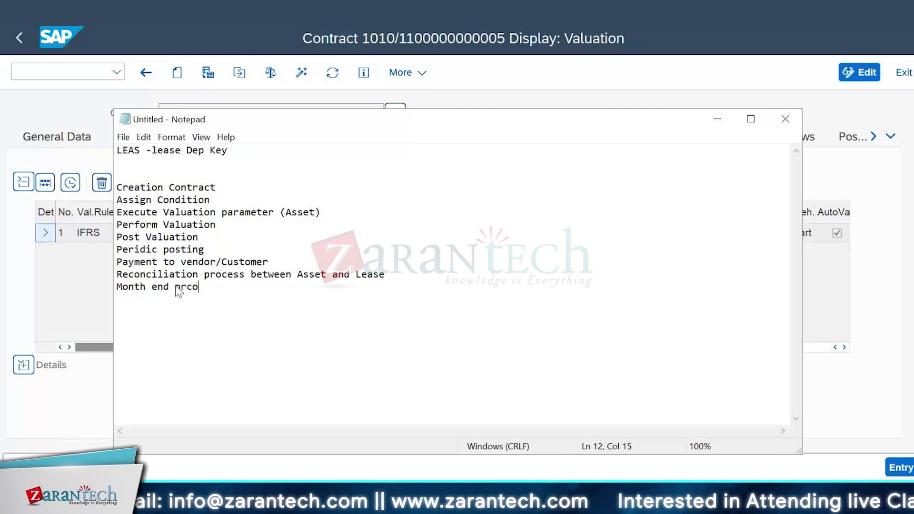
key(BackSpace)
key(BackSpace)
key(BackSpace)
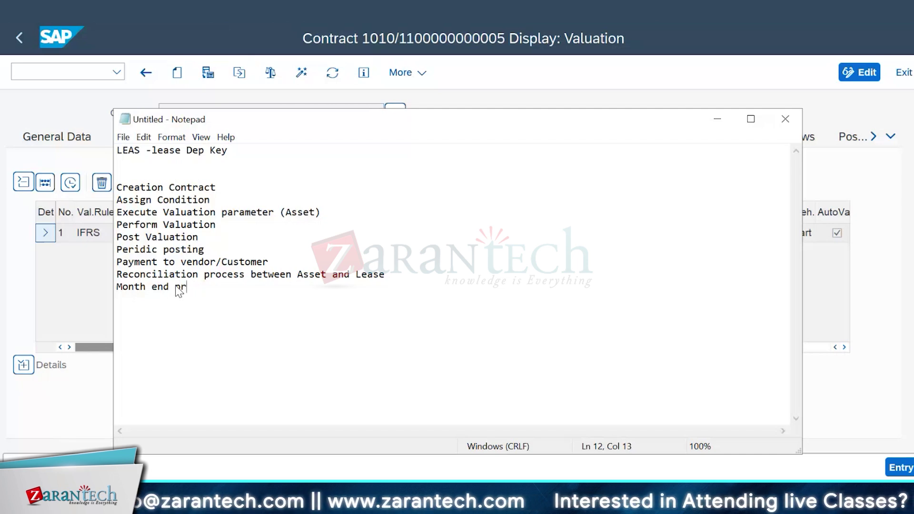
text(ocess)
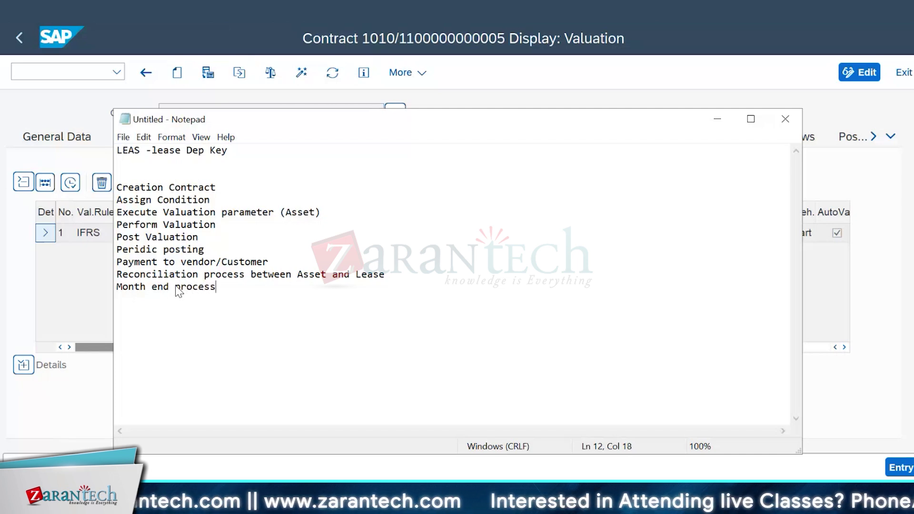
text((Accura)
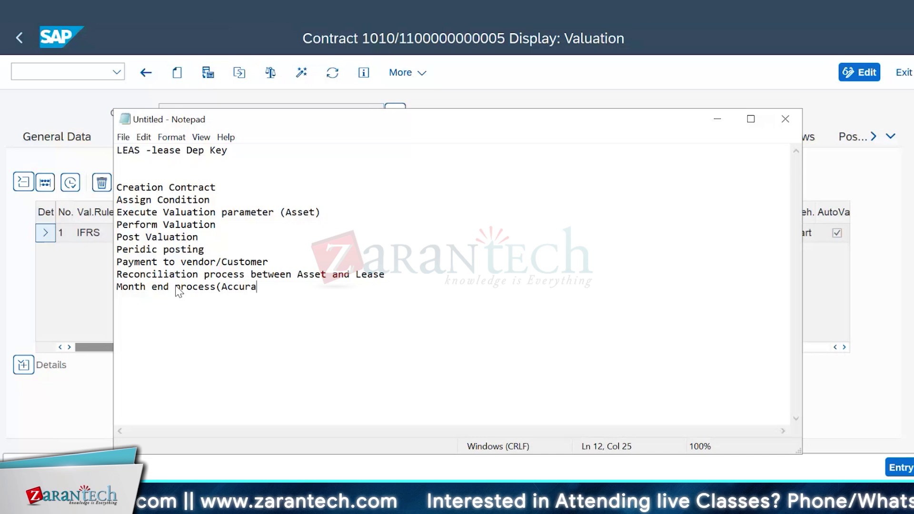
text(l &)
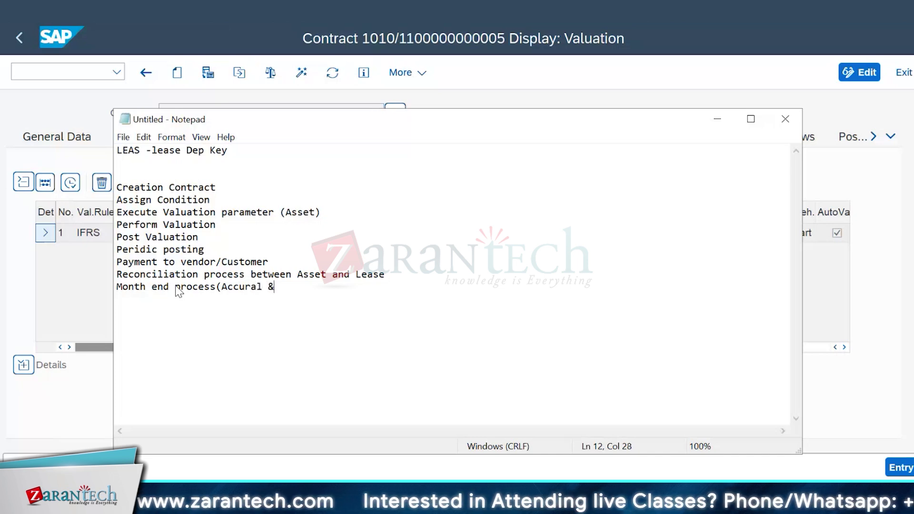
text( Deffr)
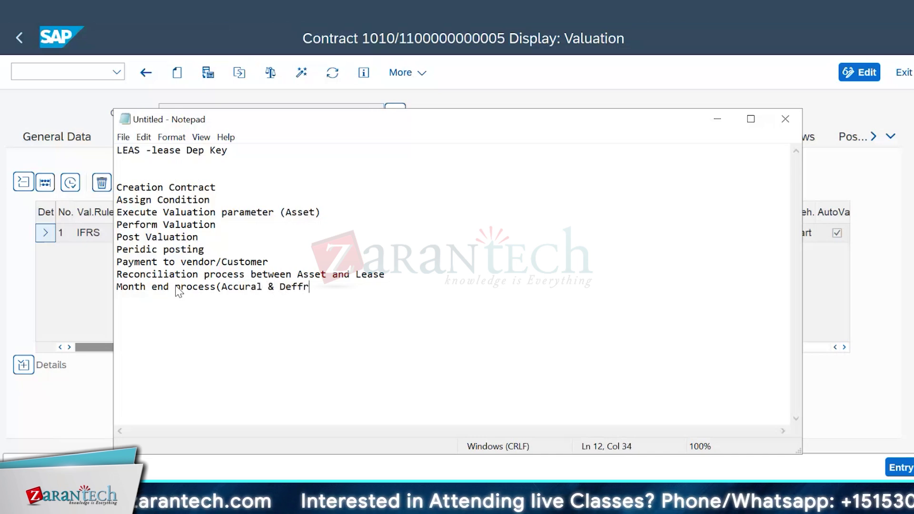
text(al))
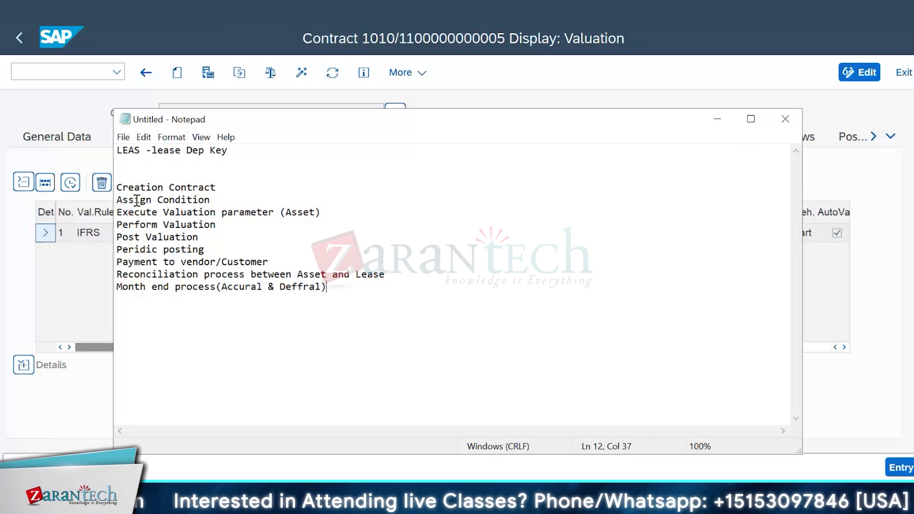
Append the transaction code "-RERAPP" to the "Peridic posting" line.
drag(119, 188, 350, 286)
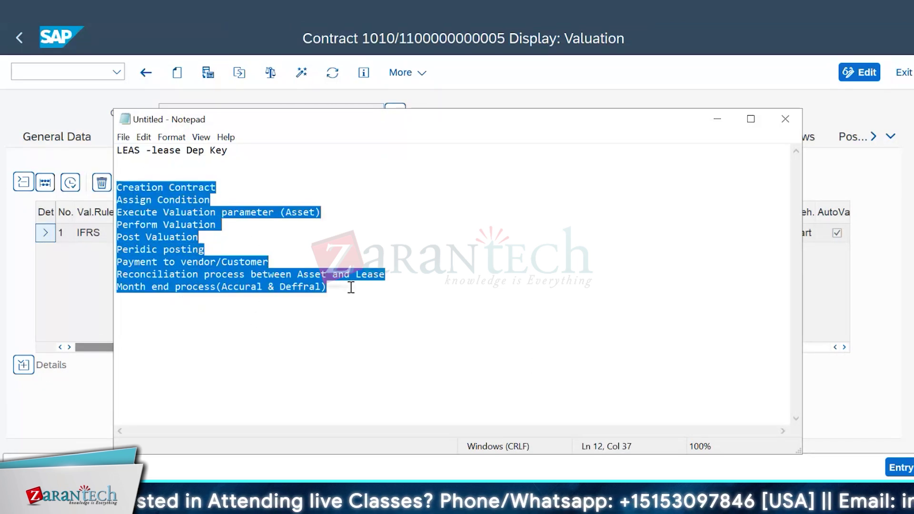
click(459, 323)
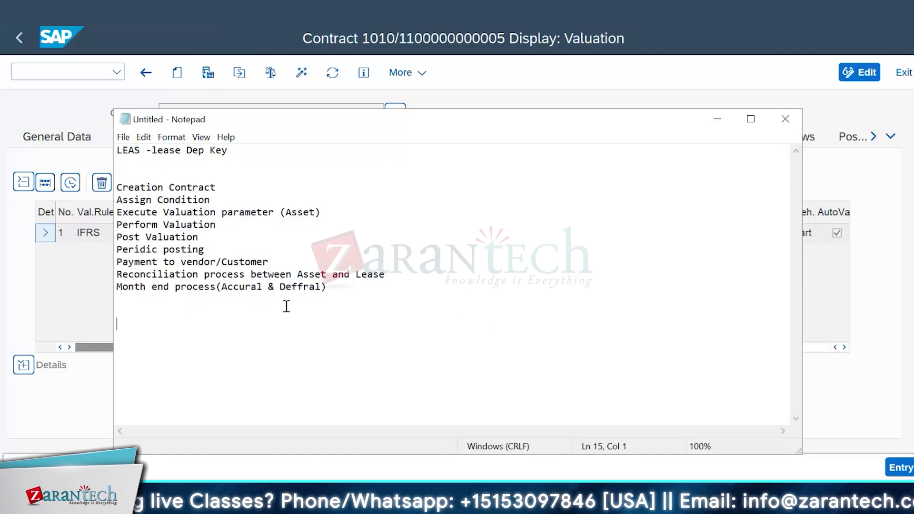
click(209, 252)
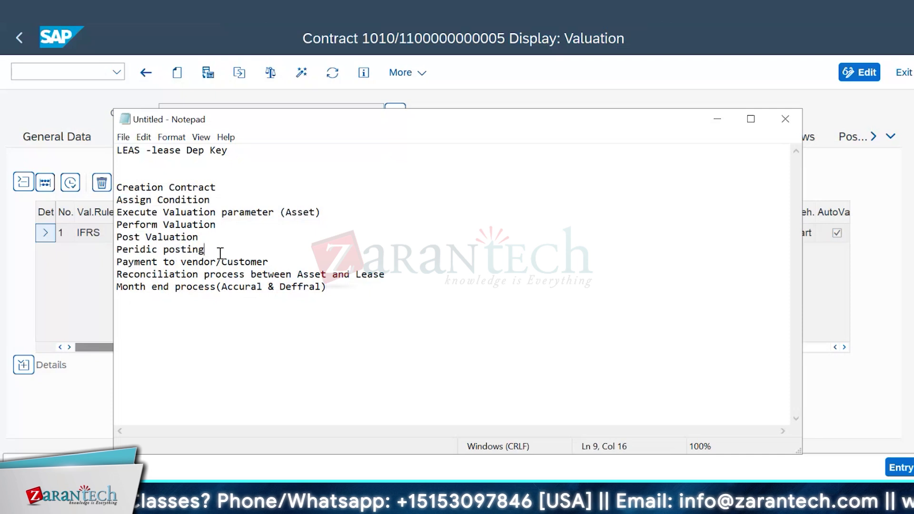
text(-RERAPP)
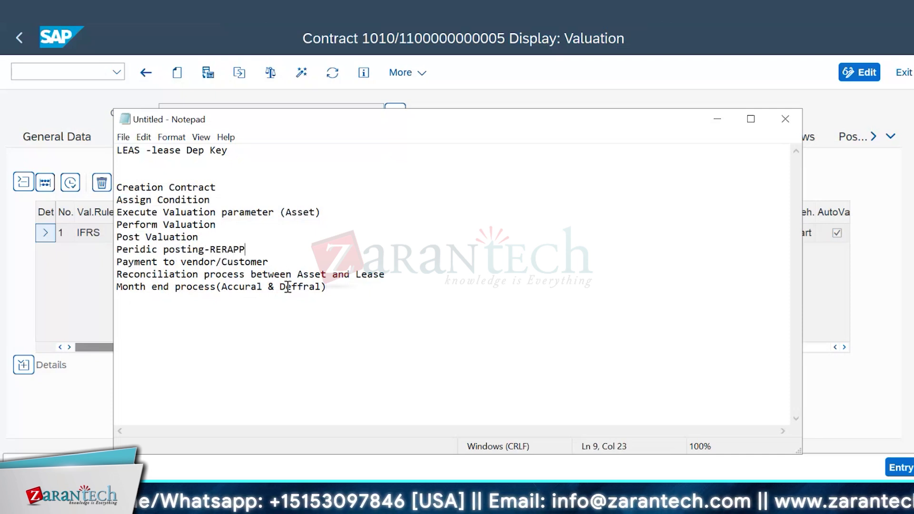
click(338, 287)
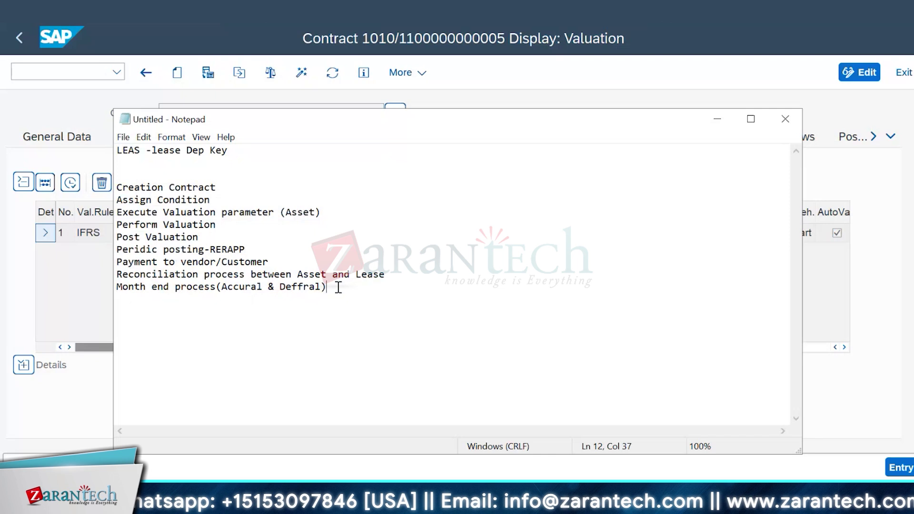
click(211, 238)
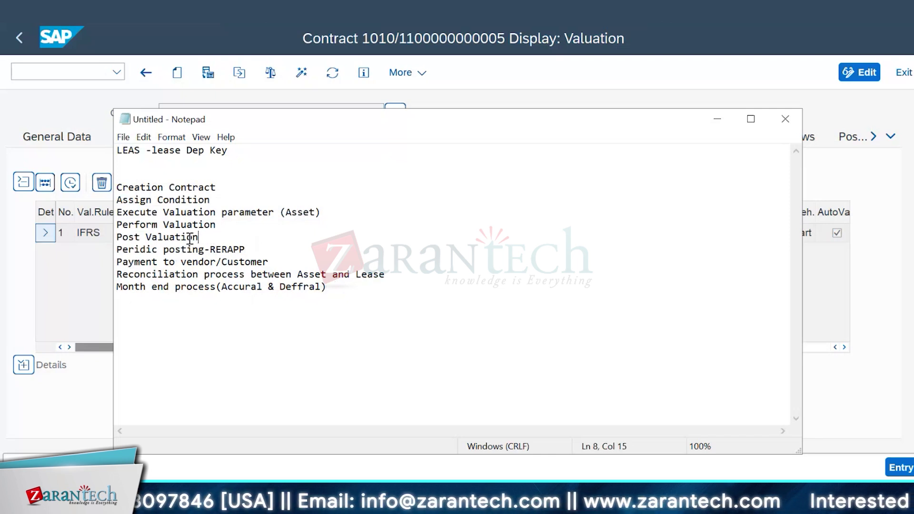
drag(190, 237, 119, 184)
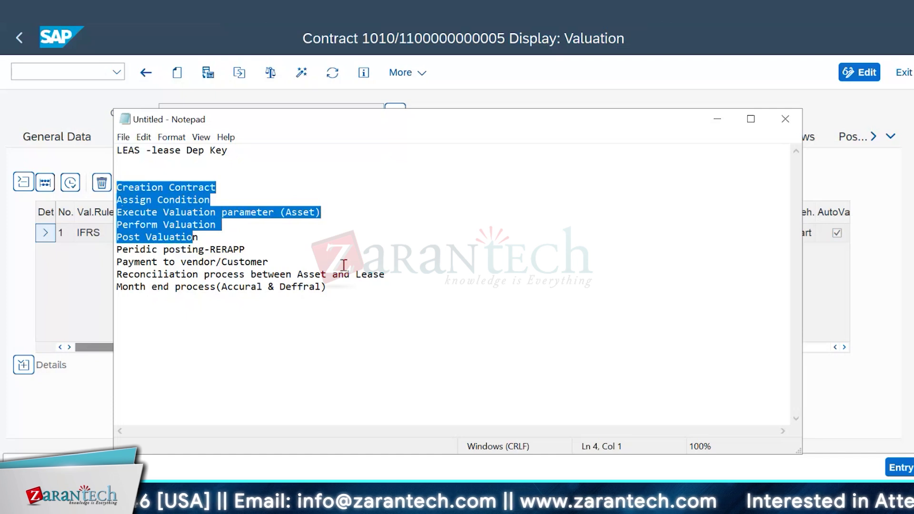
click(363, 304)
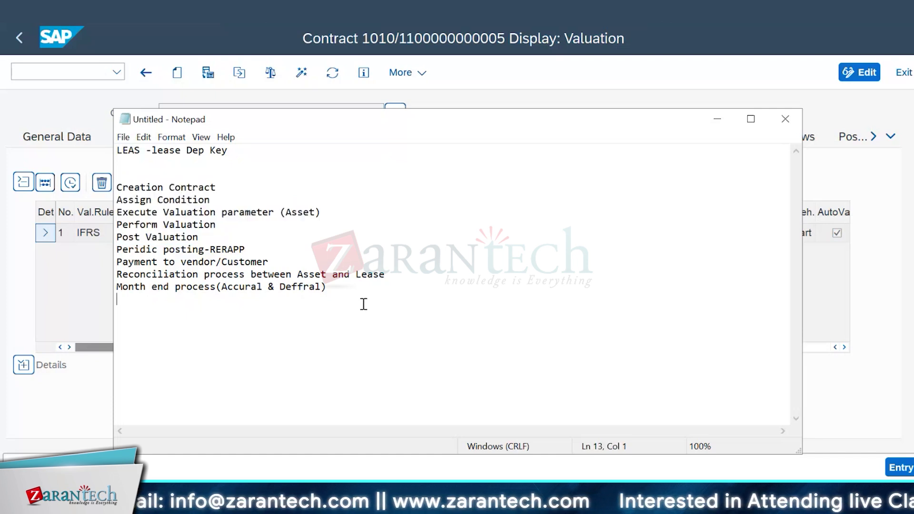
Append the transaction code "-RECEPR" to the "Post Valuation" line and "-RECEEP" to the "Perform Valuation" line.
click(275, 232)
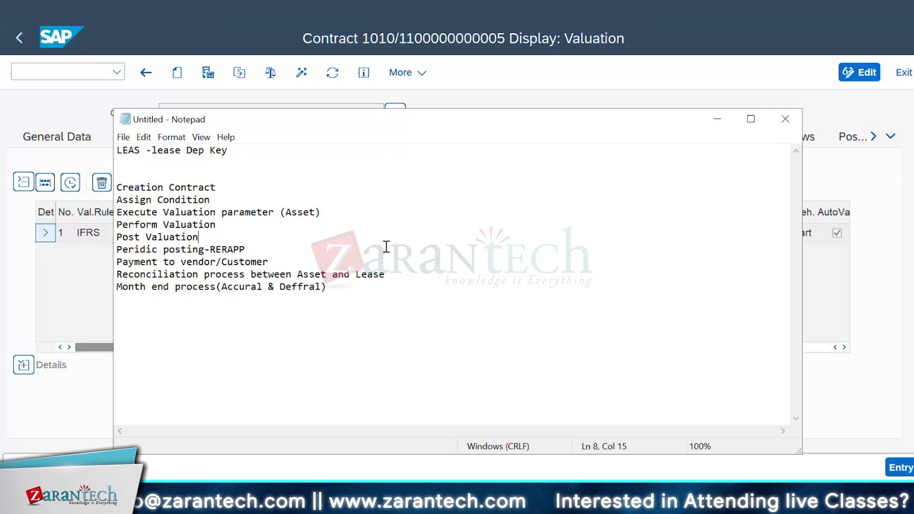
text(-RE)
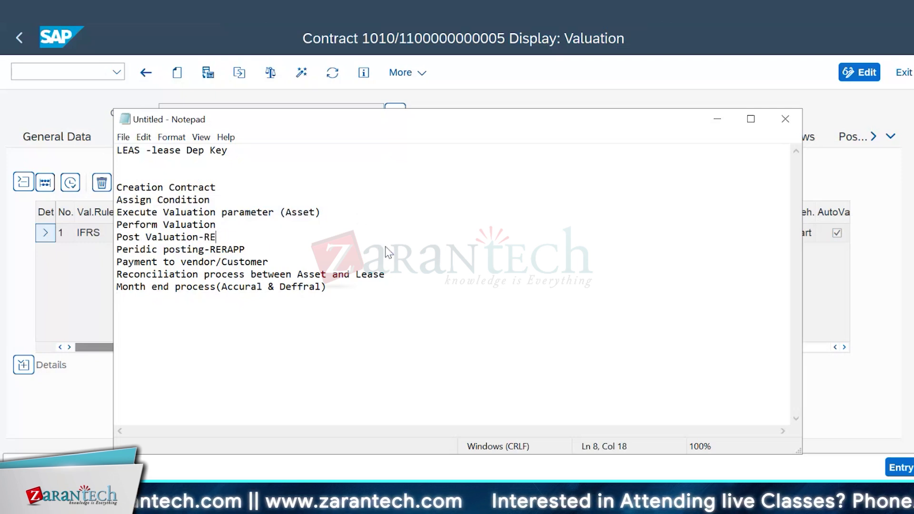
text(CEPR)
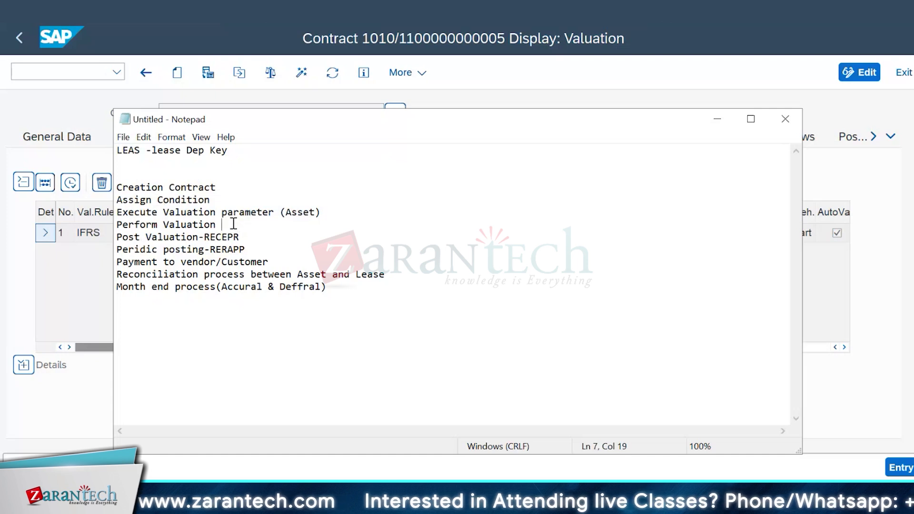
text(-R)
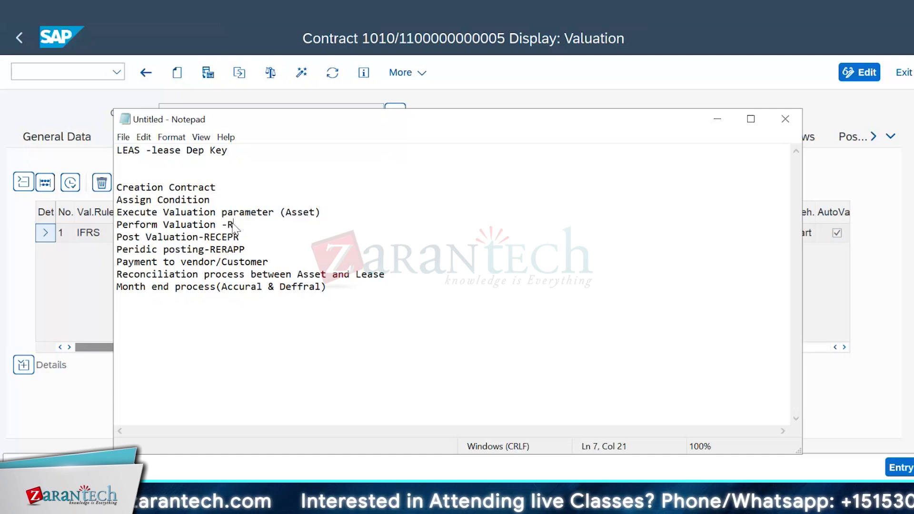
text(ECEEP)
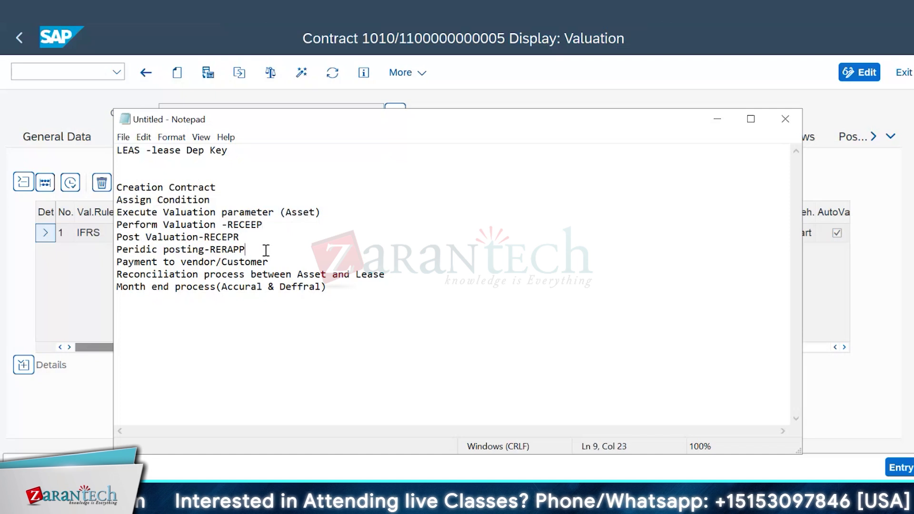
click(338, 289)
shift+click(265, 288)
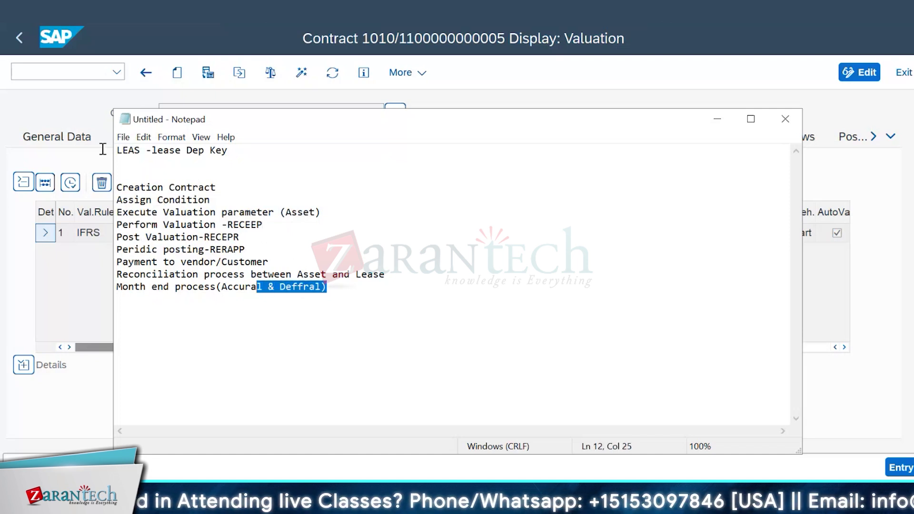
Add the heading "Valuation of IFRS 16" directly above the "Creation Contract" line of the process list.
click(138, 172)
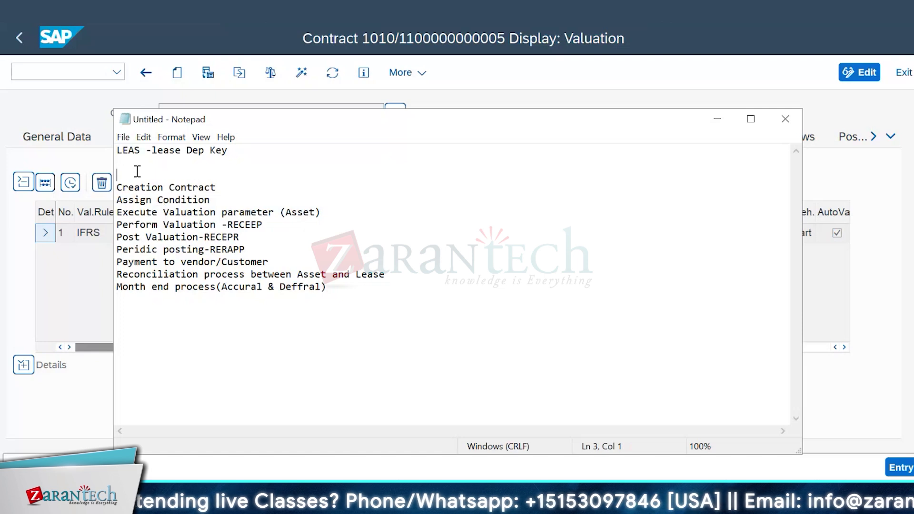
text(Val)
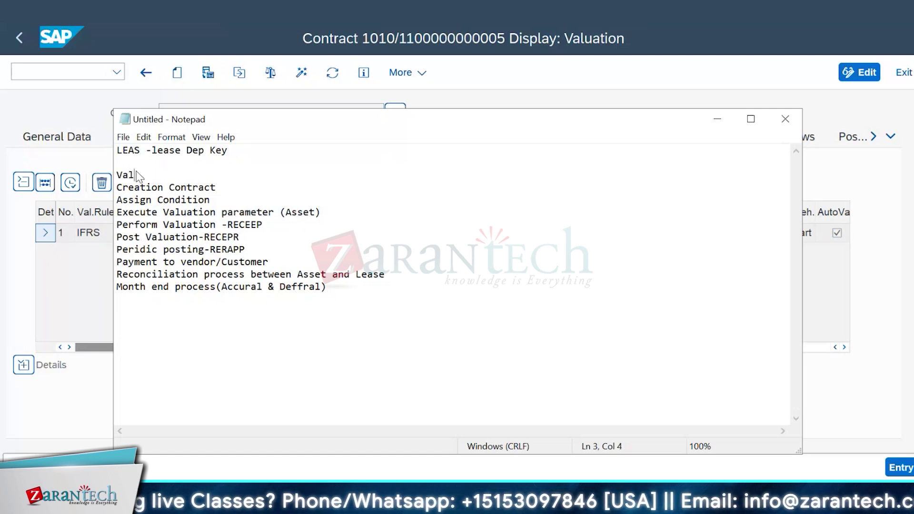
text(uation)
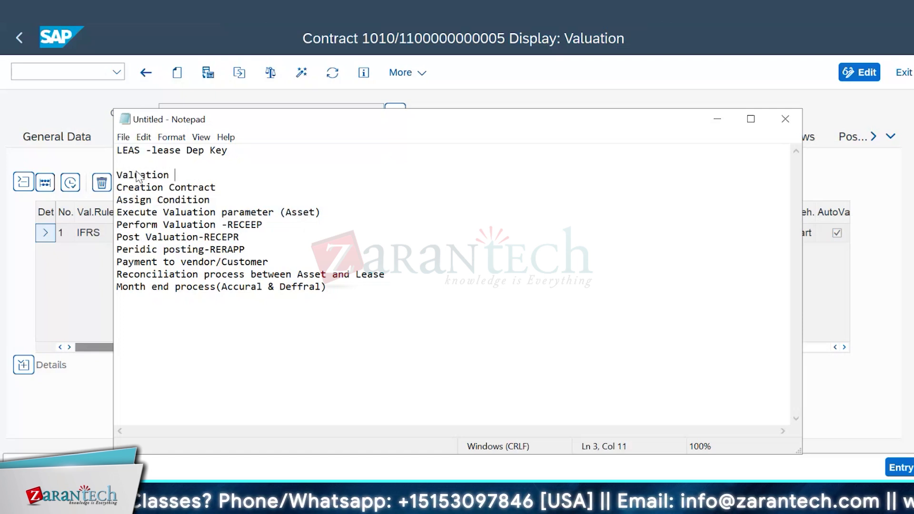
text( of IFR)
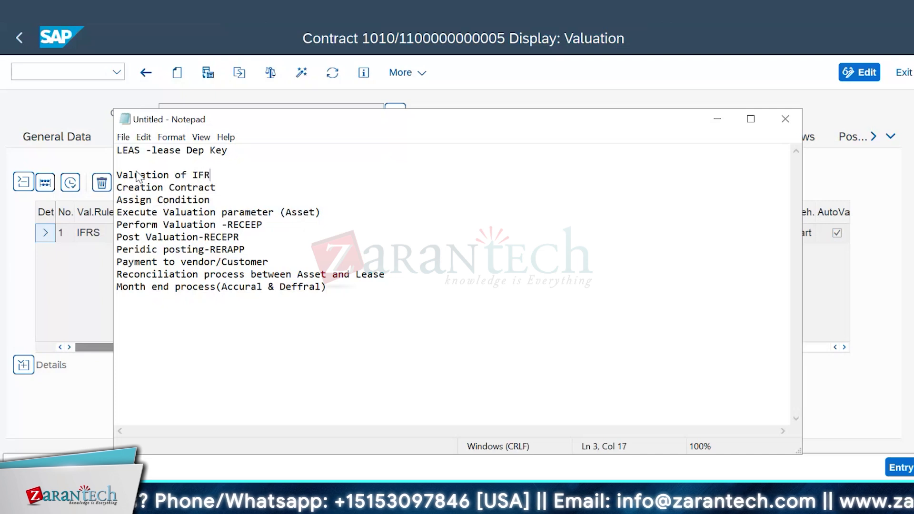
text(S 16)
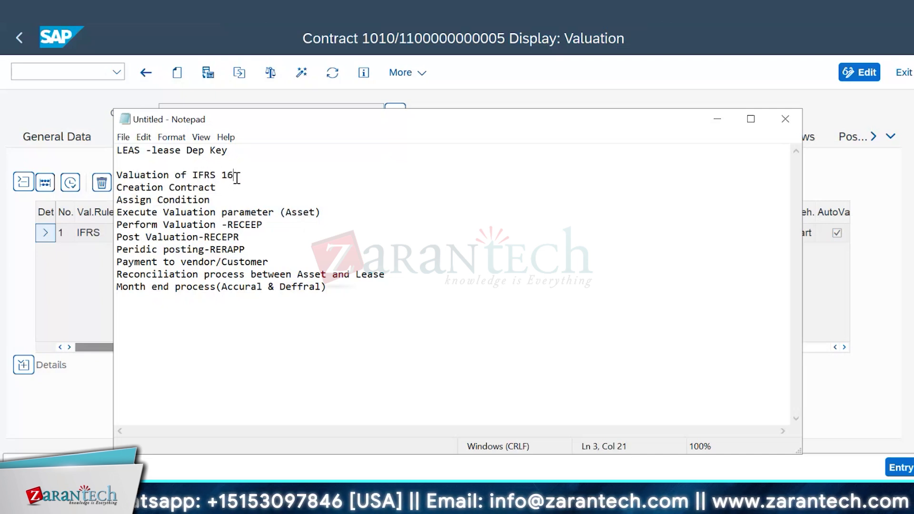
drag(233, 175, 122, 175)
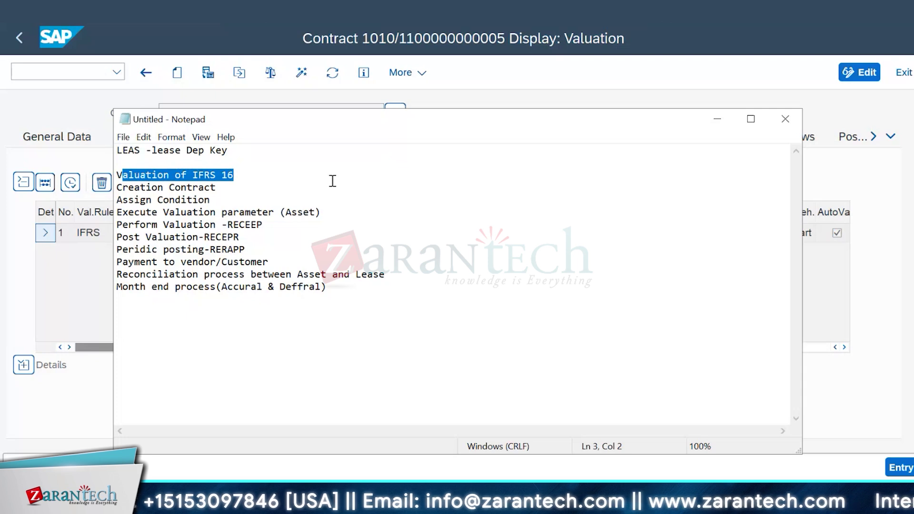
key(Left)
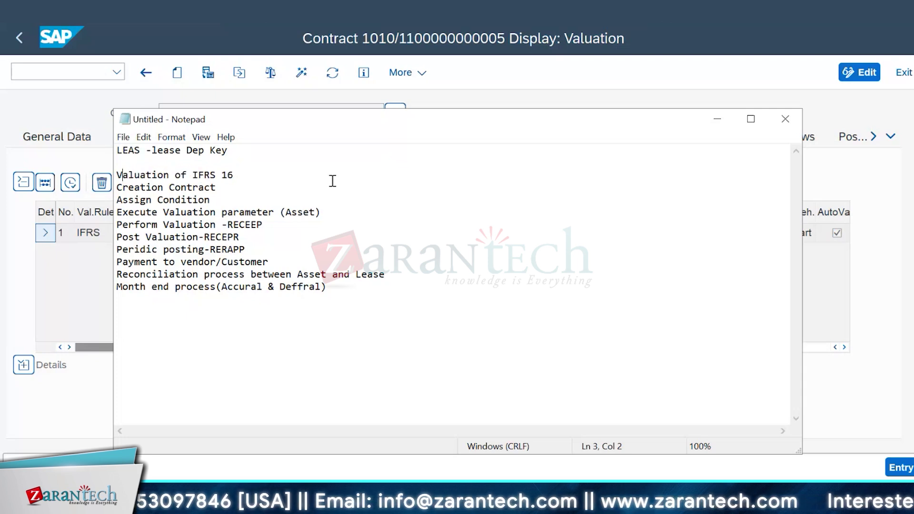
click(242, 172)
key(Return)
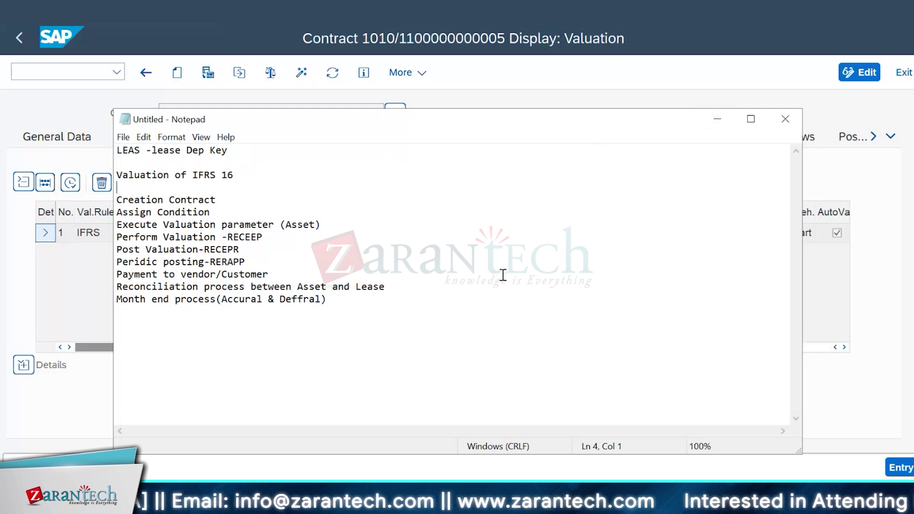
Switch to the SAP contract, put its conditions in change mode and review the available condition purposes without choosing another one.
click(721, 121)
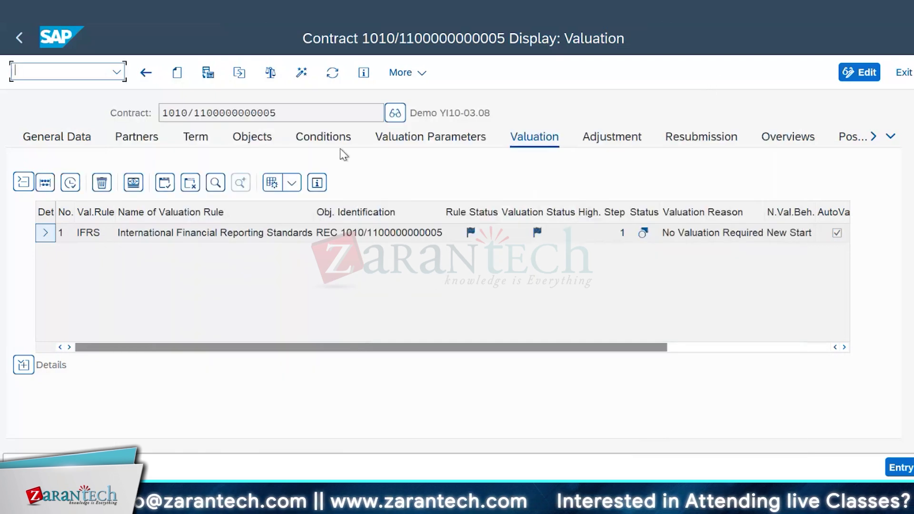
click(336, 142)
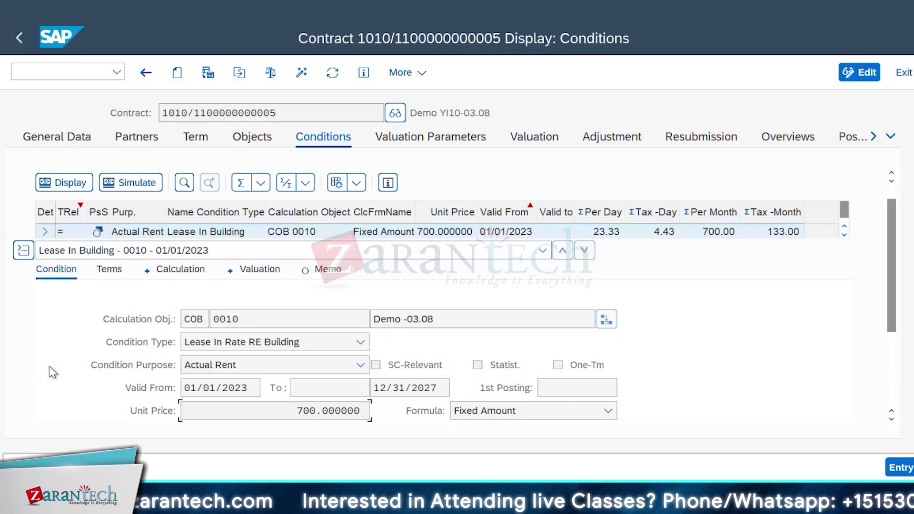
click(360, 367)
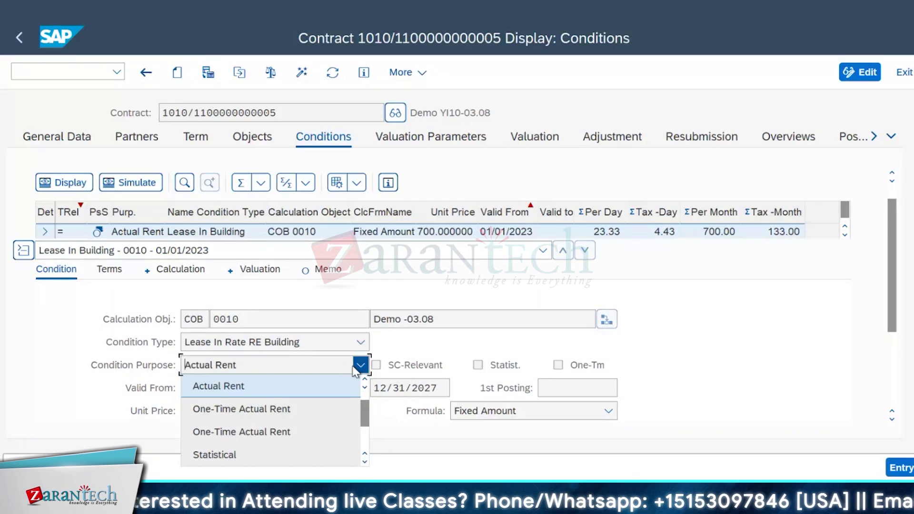
click(869, 76)
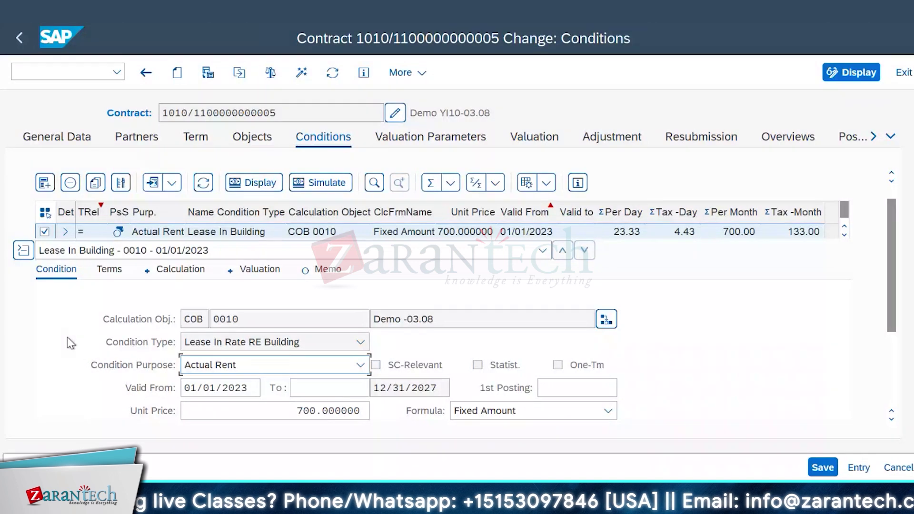
click(361, 365)
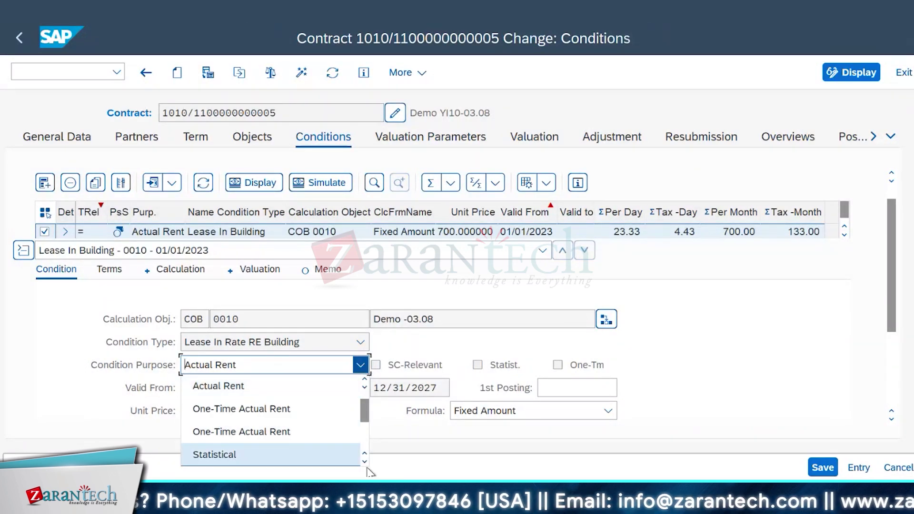
scroll(247, 417, down, 1)
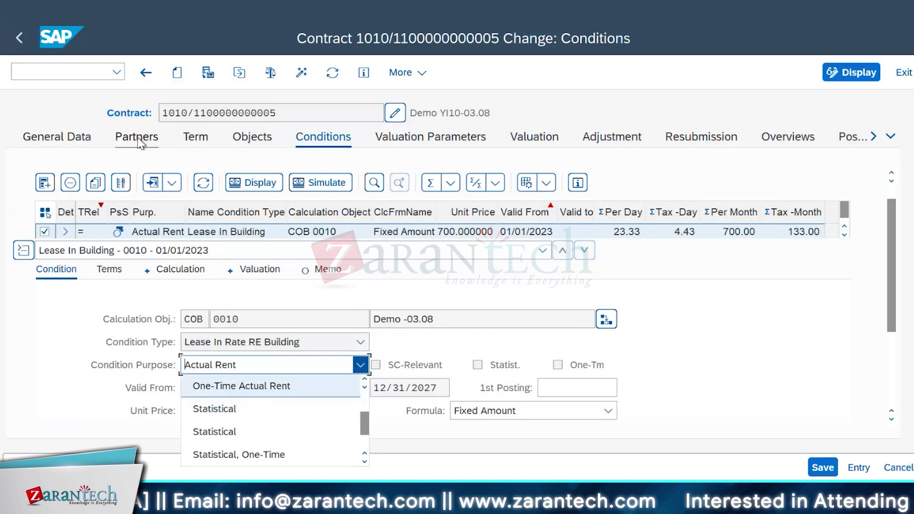
click(56, 344)
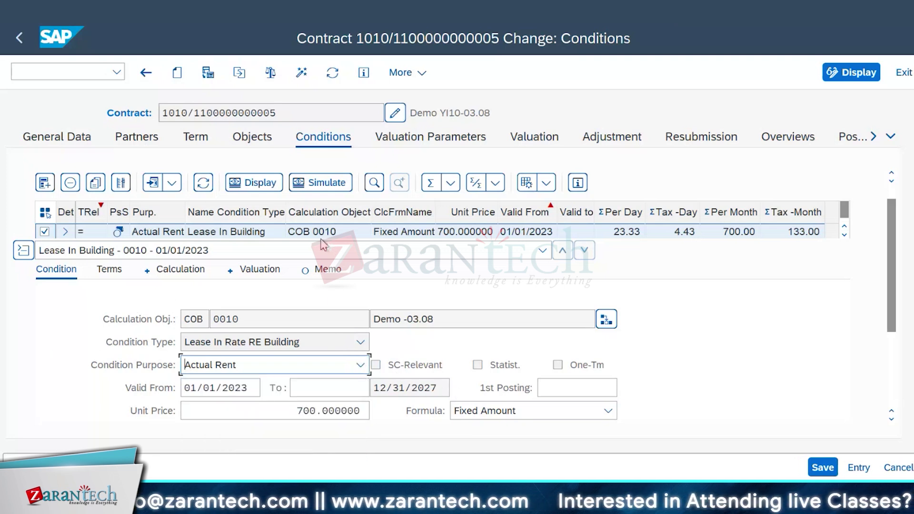
Simulate the contract conditions' cash flow, and view the valuation and the valuation parameters with the details collapsed.
click(326, 185)
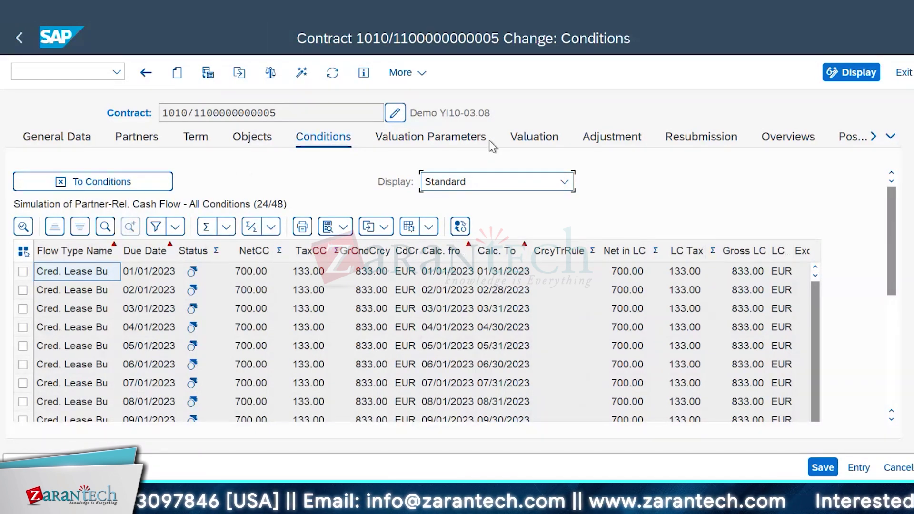
click(534, 138)
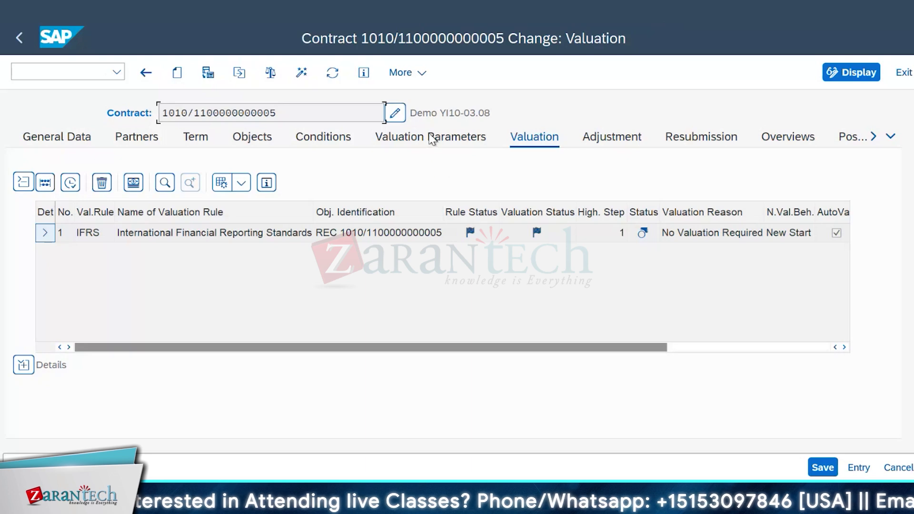
click(433, 138)
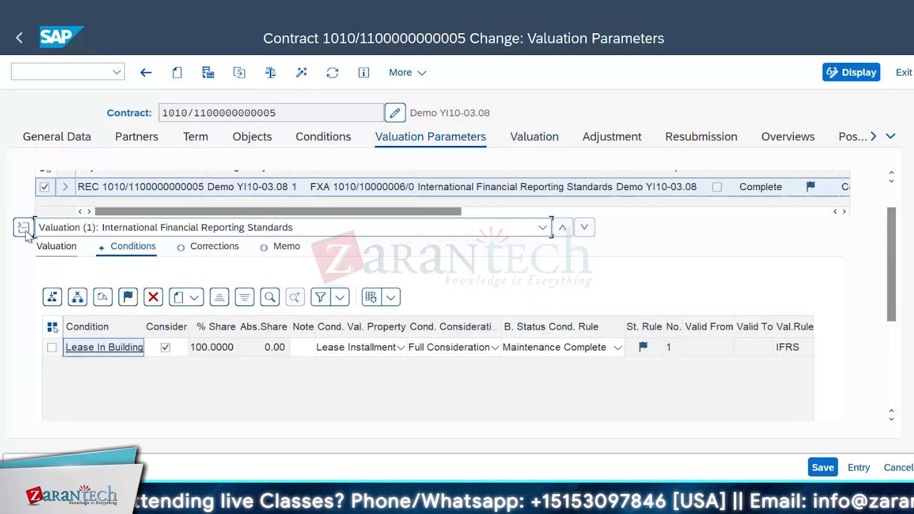
click(24, 228)
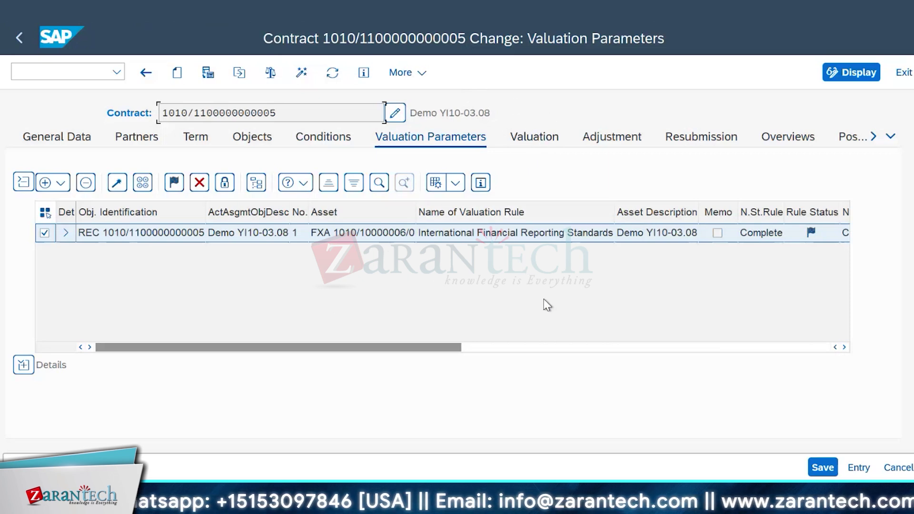
Compare the simulated cash flow of the conditions with the contract's valuation parameters.
click(324, 138)
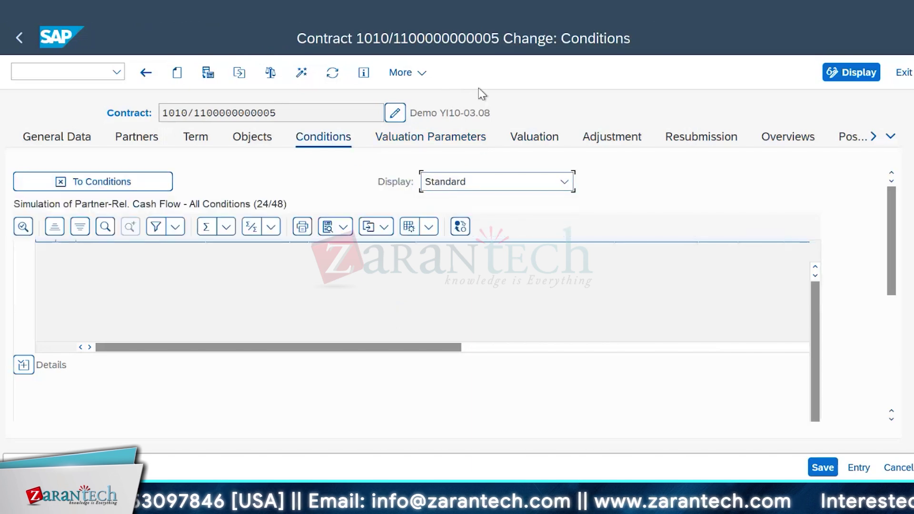
click(437, 137)
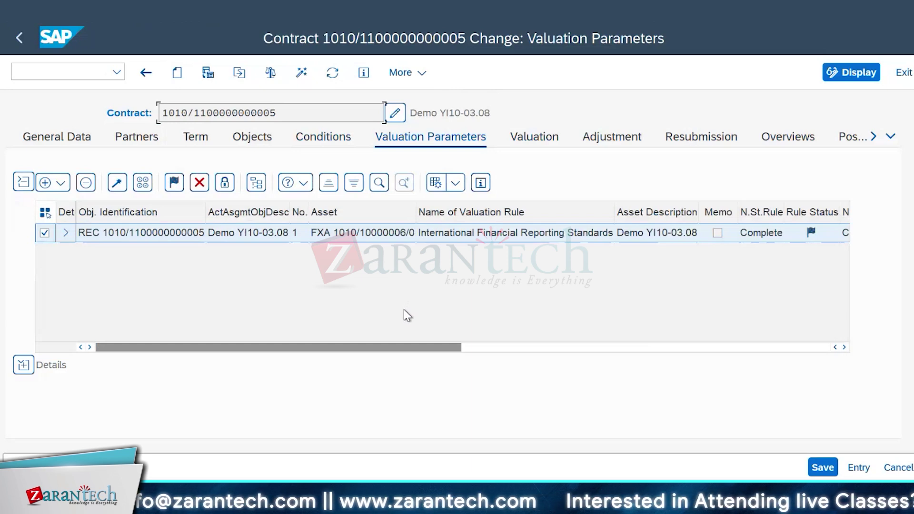
click(328, 139)
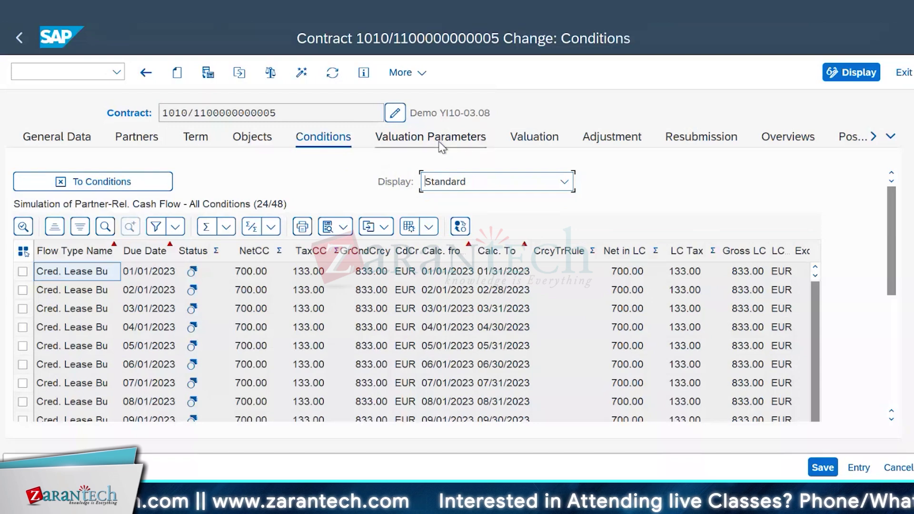
click(440, 143)
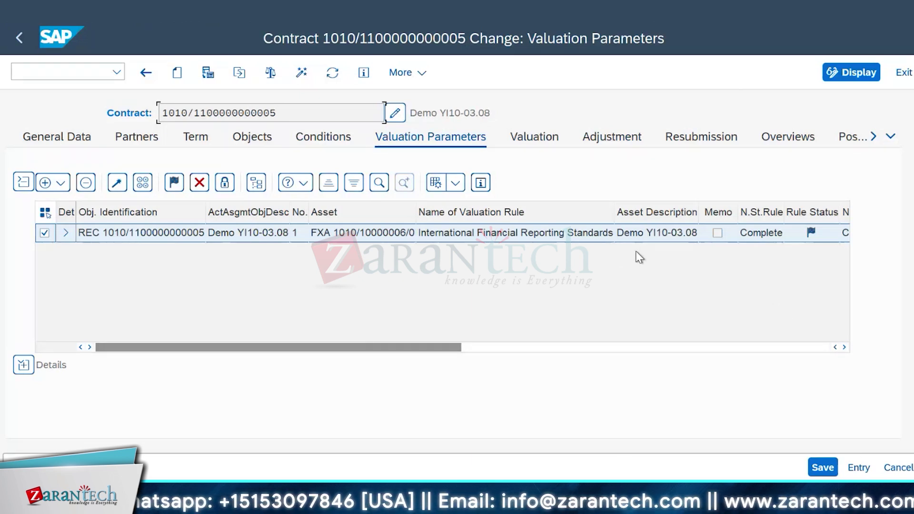
Check the process list in Notepad and bring up the SAP session showing the Valuation Rule overview.
click(276, 505)
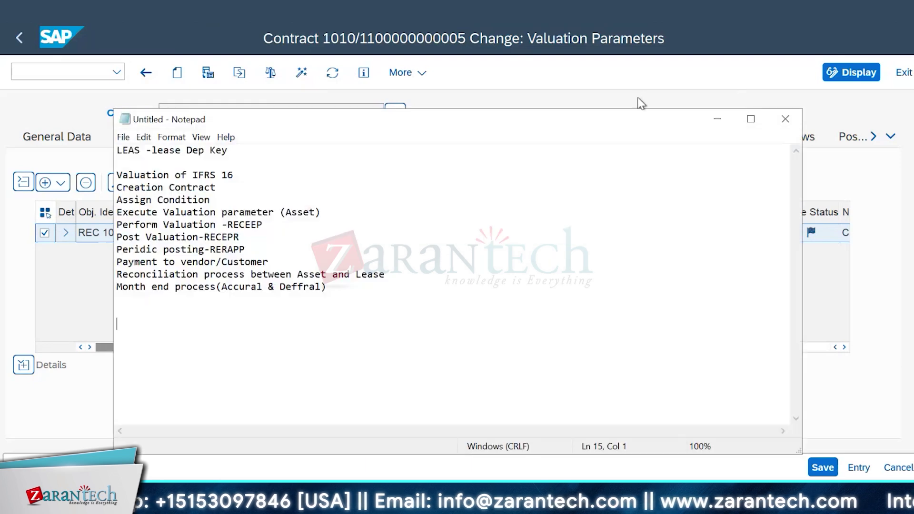
click(420, 275)
click(717, 119)
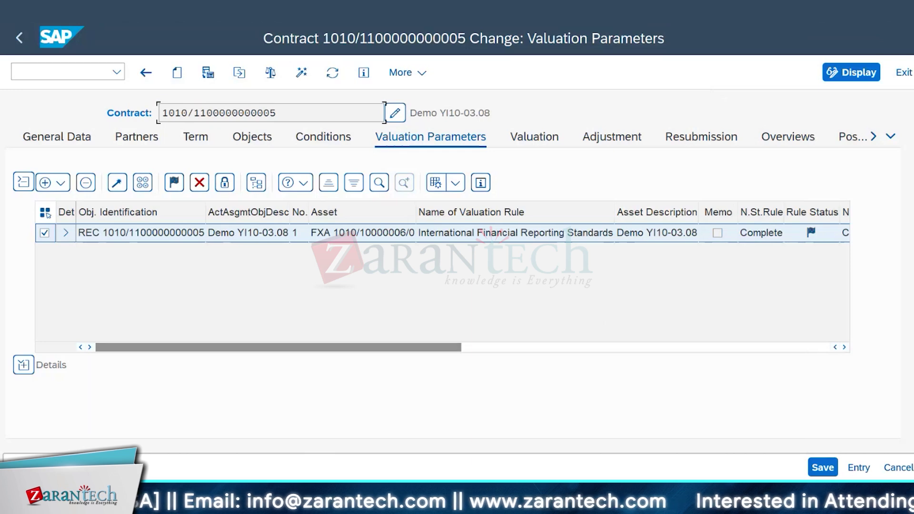
mouse_move(276, 498)
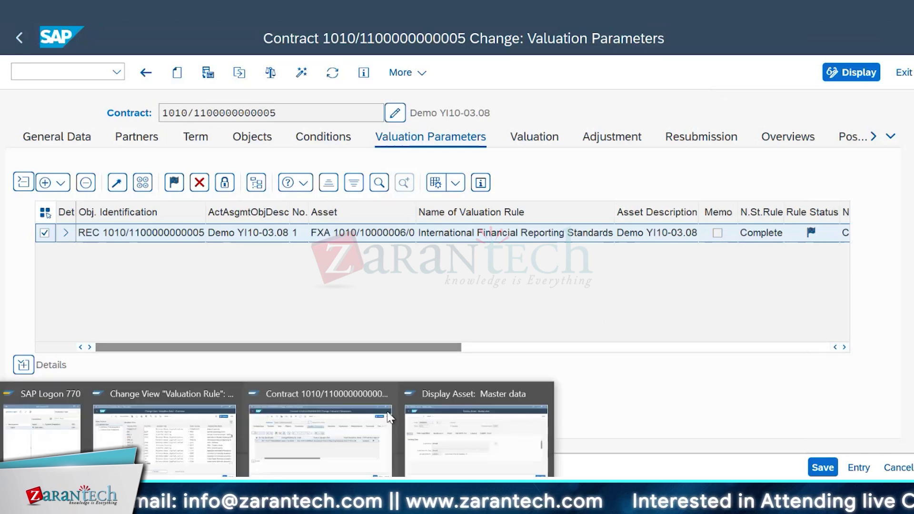
click(165, 429)
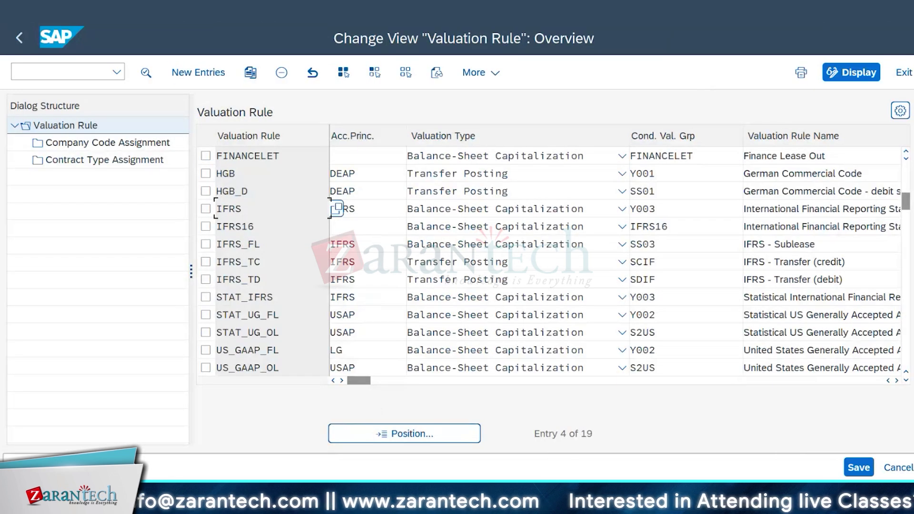
Switch to Notepad and add a dashed separator line below the lease process list's month-end entry.
key(alt+Tab)
click(345, 285)
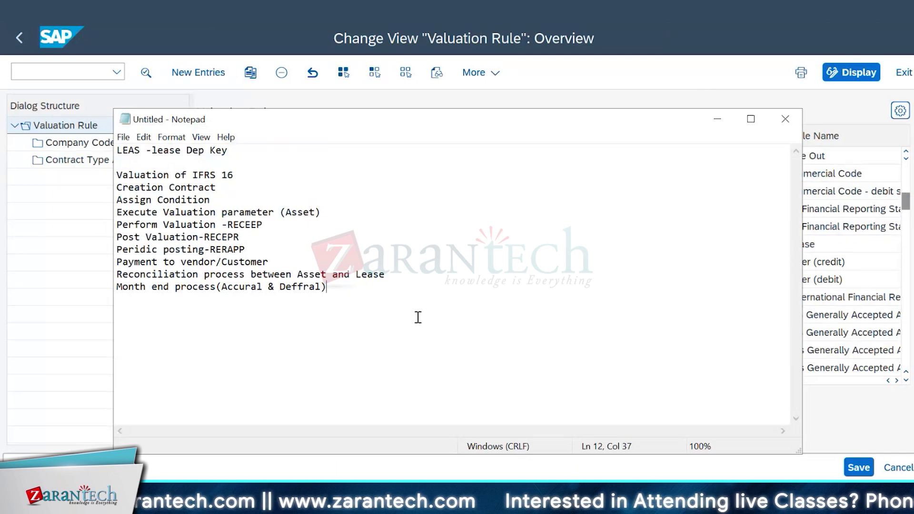
key(Return)
key(Return)
key(Return)
key(Return)
key(Return)
key(Return)
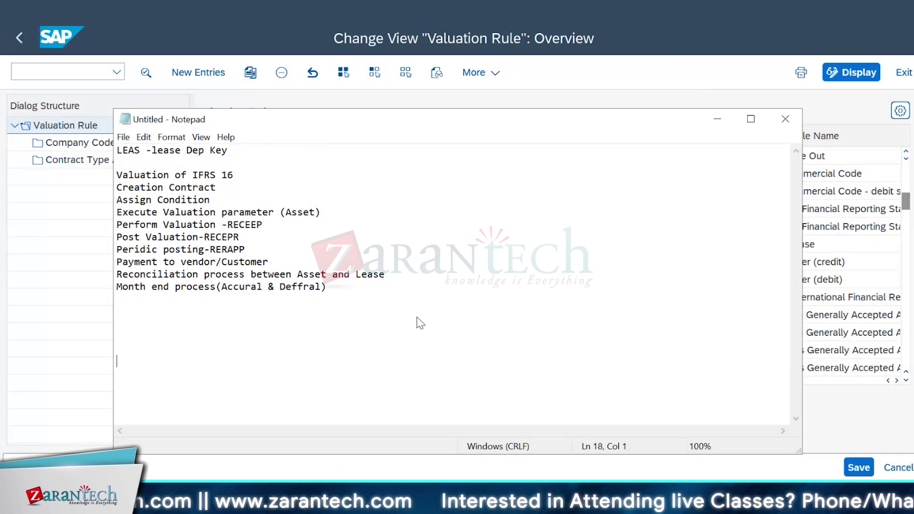
key(BackSpace)
key(BackSpace)
key(BackSpace)
key(BackSpace)
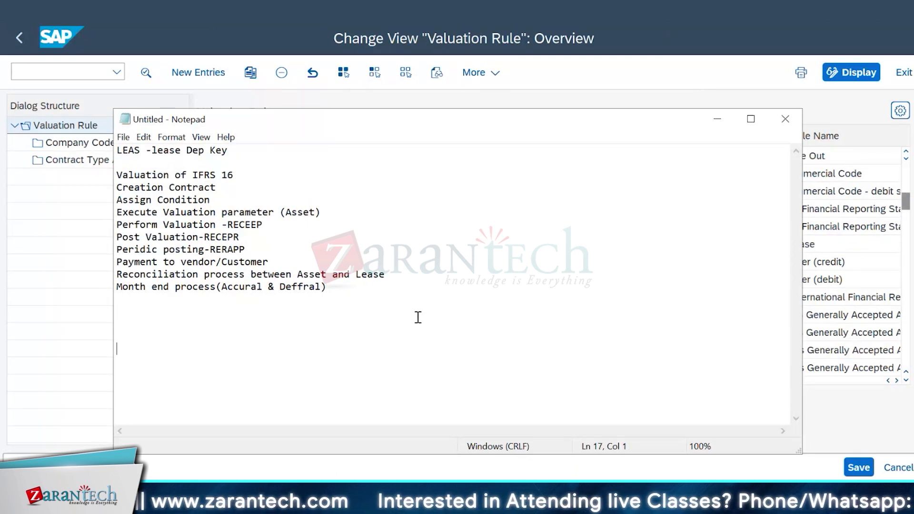
text(-----------------------------------------------------------------)
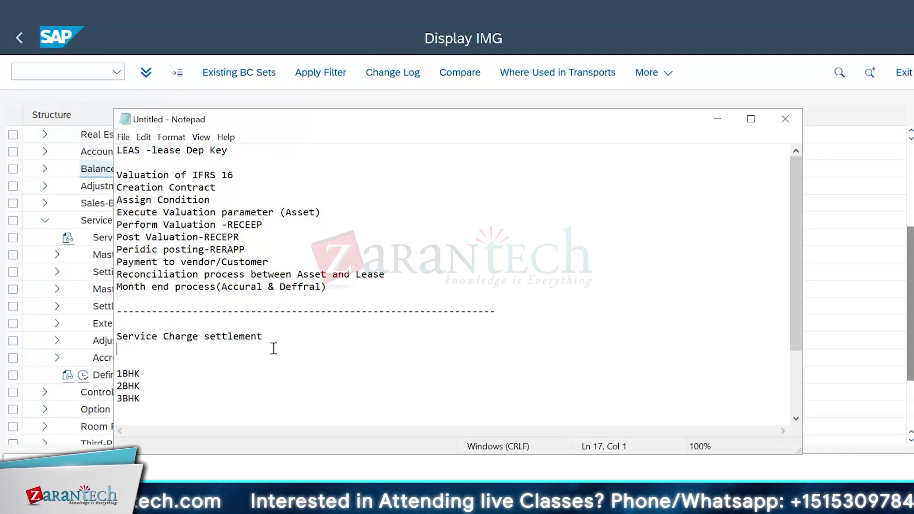
Remove the extra blank line between the Service Charge settlement heading and the 1BHK entry.
scroll(274, 348, down, 2)
scroll(273, 348, down, 1)
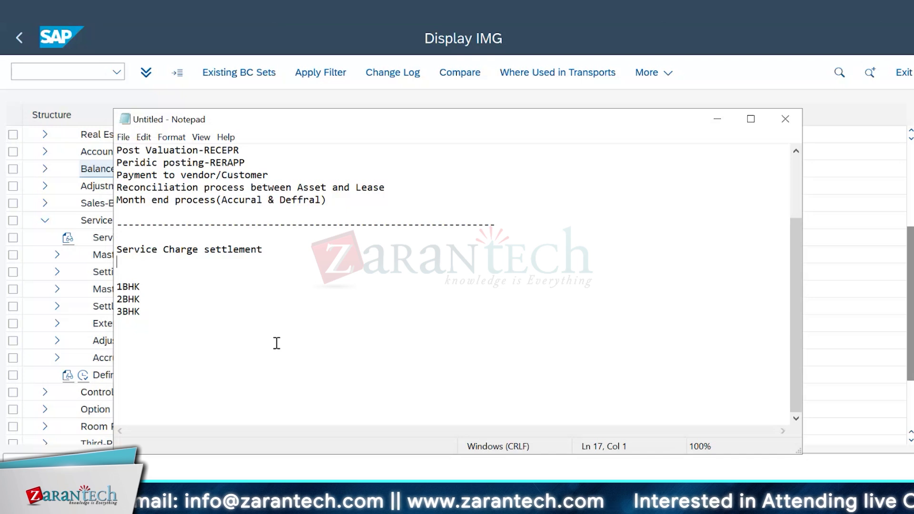
key(Down)
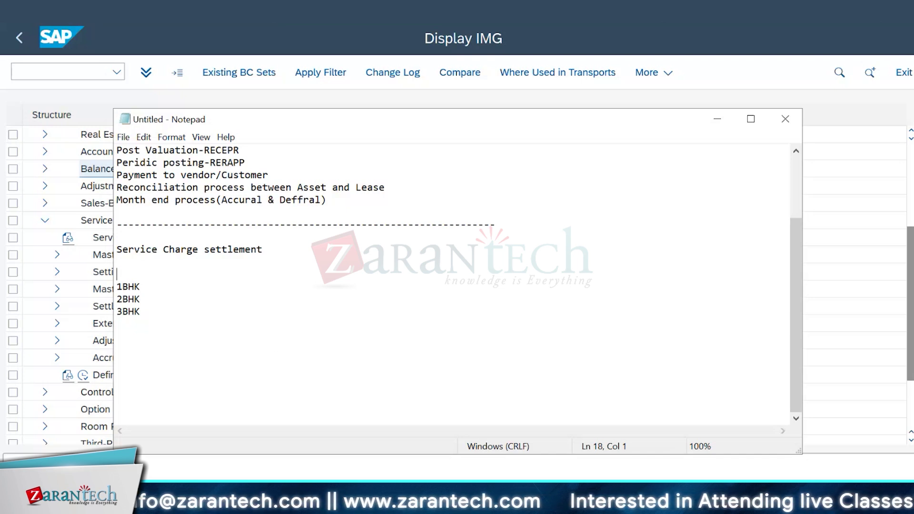
key(BackSpace)
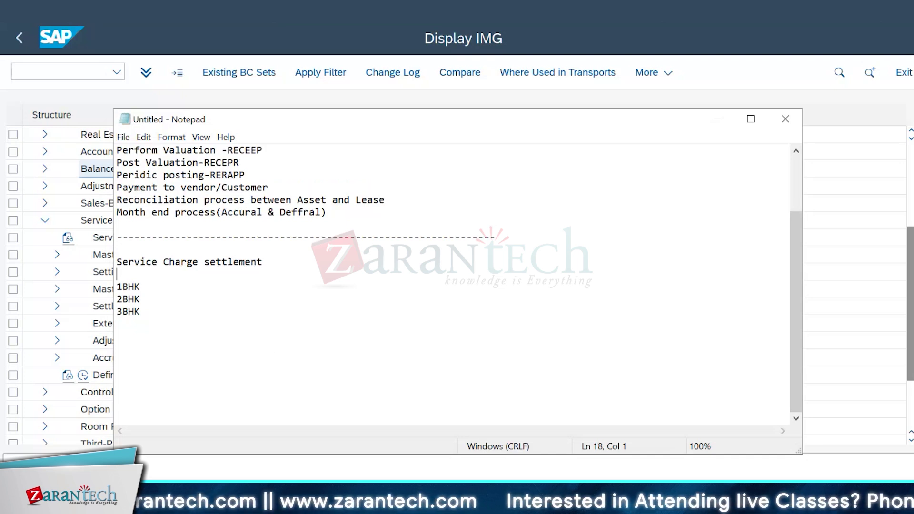
Add the entry "Airport" below the 1BHK, 2BHK and 3BHK list, leaving one blank line between them.
click(147, 289)
click(145, 302)
click(144, 315)
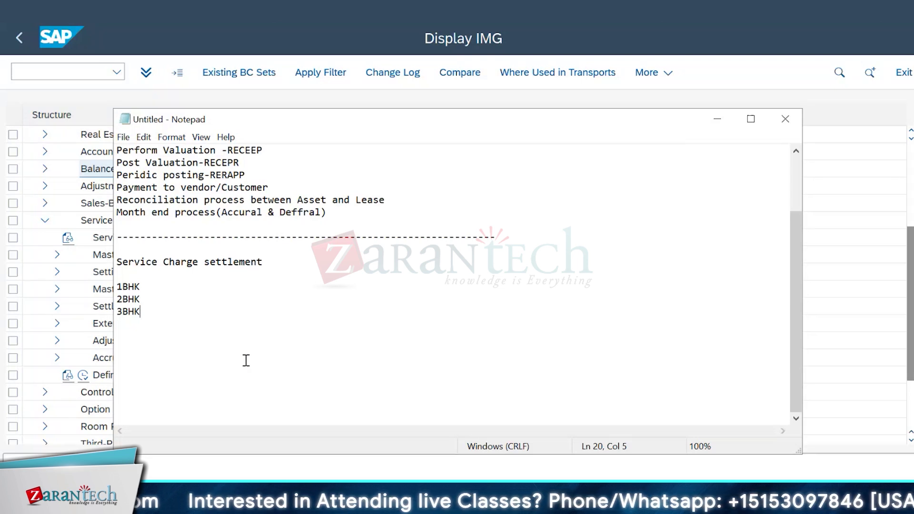
key(Return)
key(Return)
text(Ar)
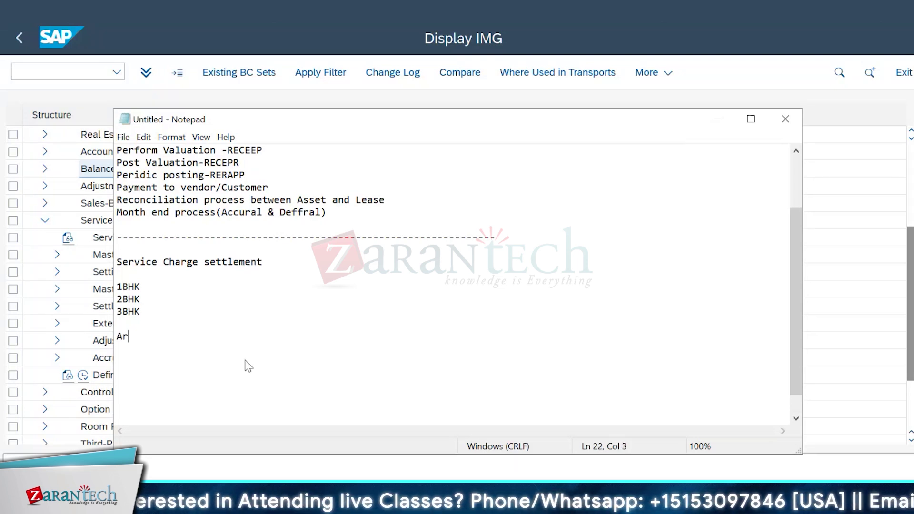
key(BackSpace)
text(irport)
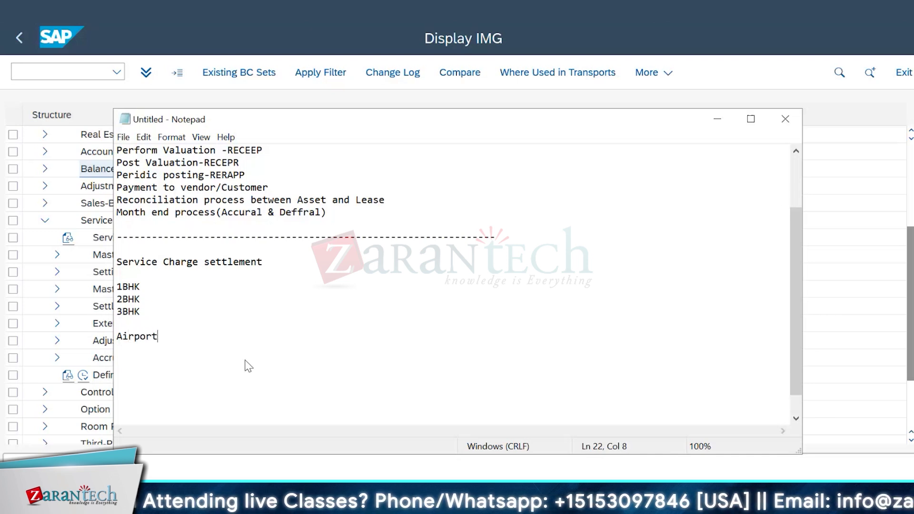
Add the entry "GSC Agency" on the line directly below Airport.
key(Return)
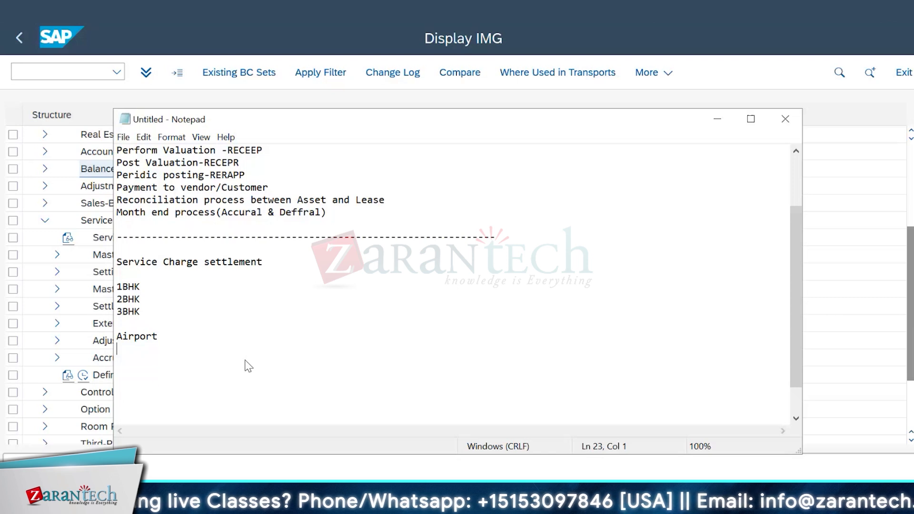
text(GSC)
key(Return)
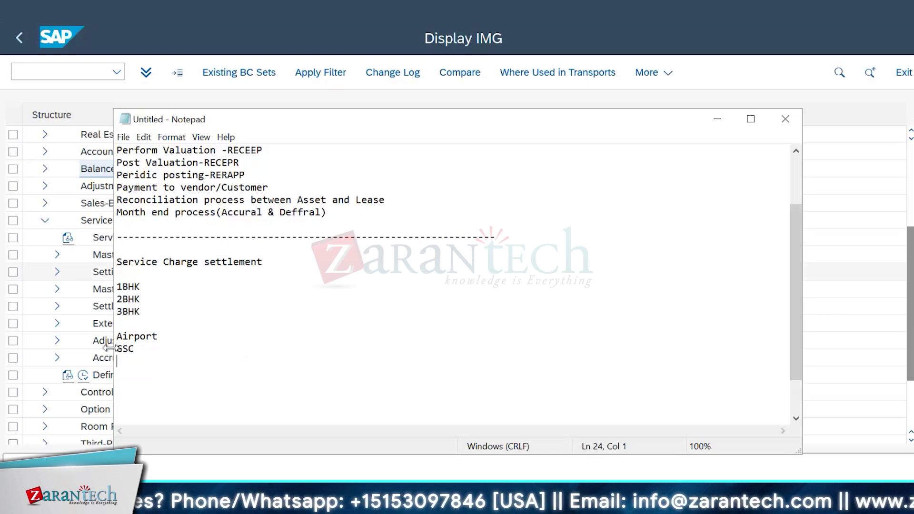
key(BackSpace)
text(Agenc)
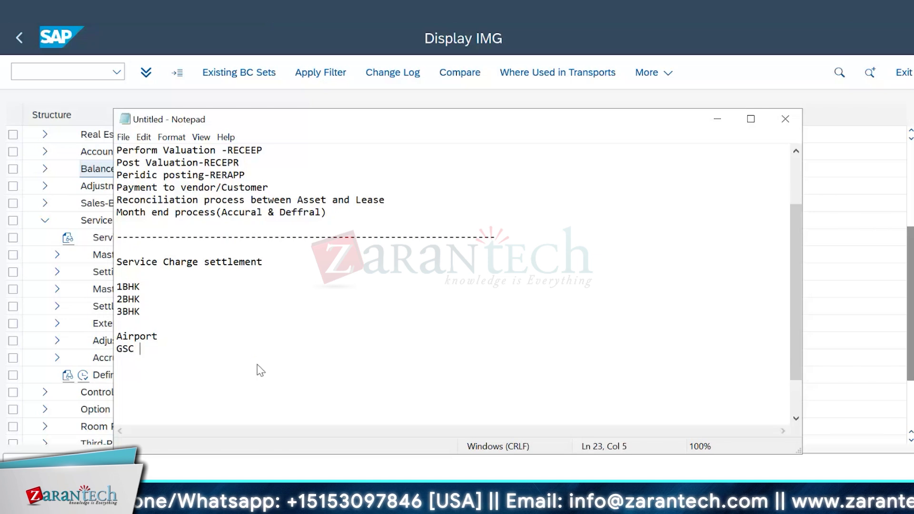
text(y)
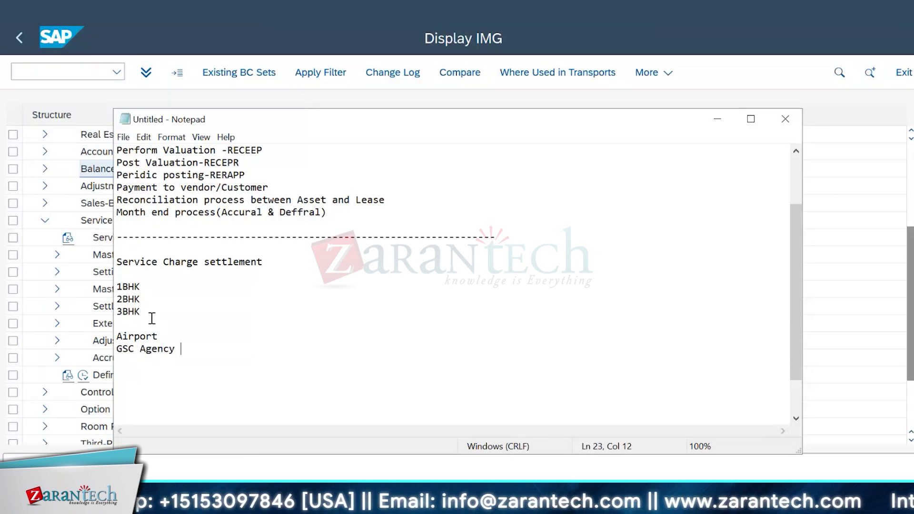
Extend the Airport entry to read "Airport cental Govt".
drag(159, 336, 117, 337)
click(235, 337)
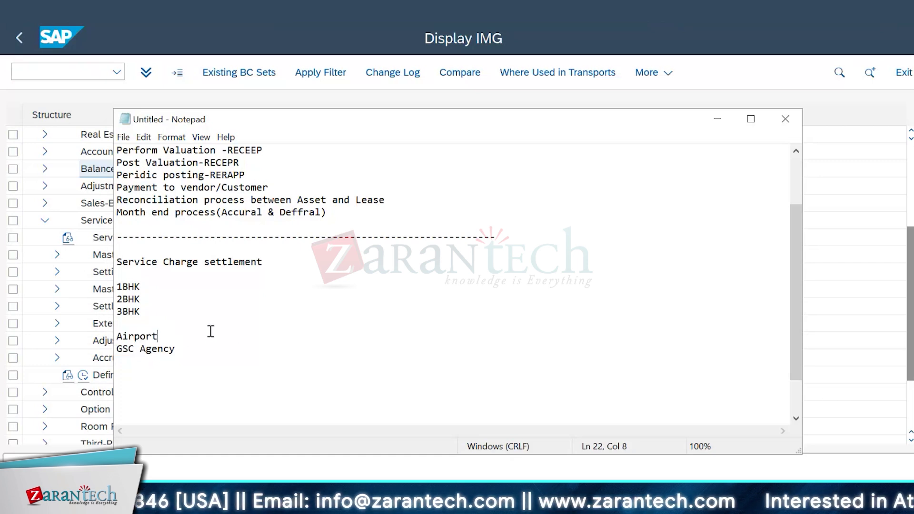
text(cen)
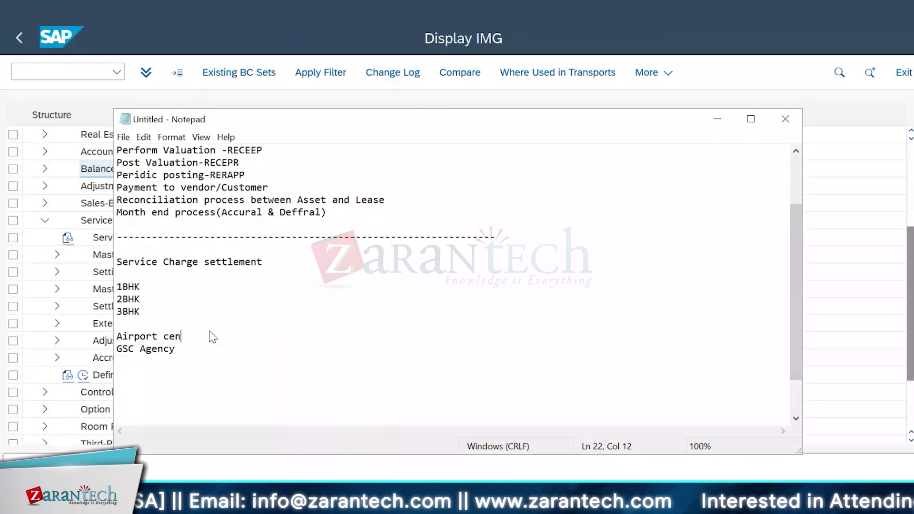
text(tal )
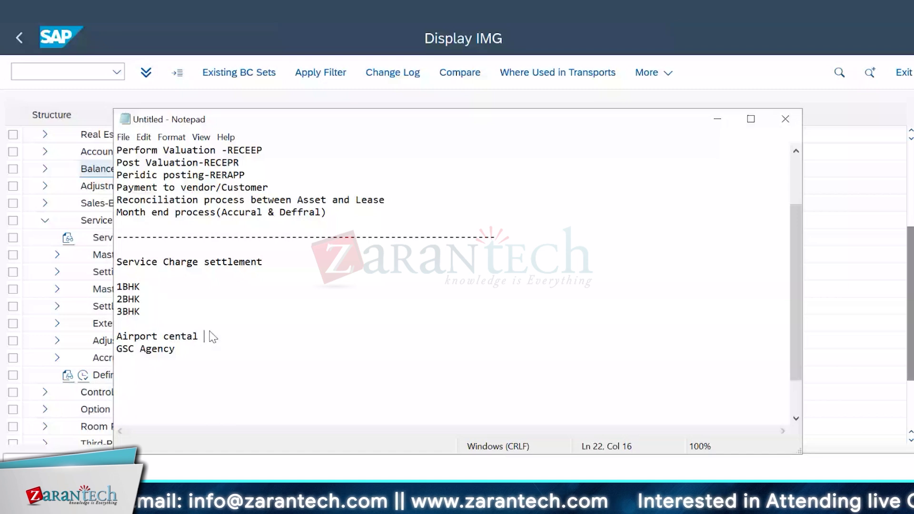
text(Govt)
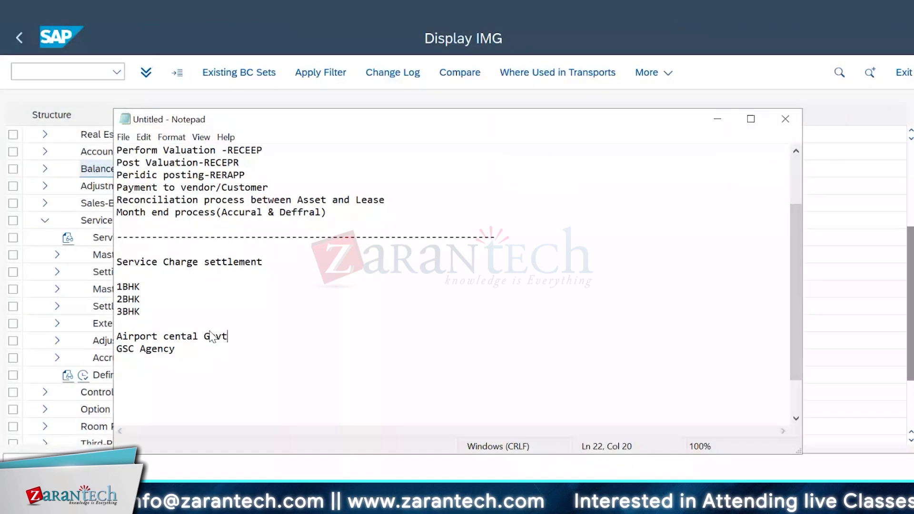
Review the GSC Agency and Airport cental Govt entries, highlighting each line in turn.
click(178, 351)
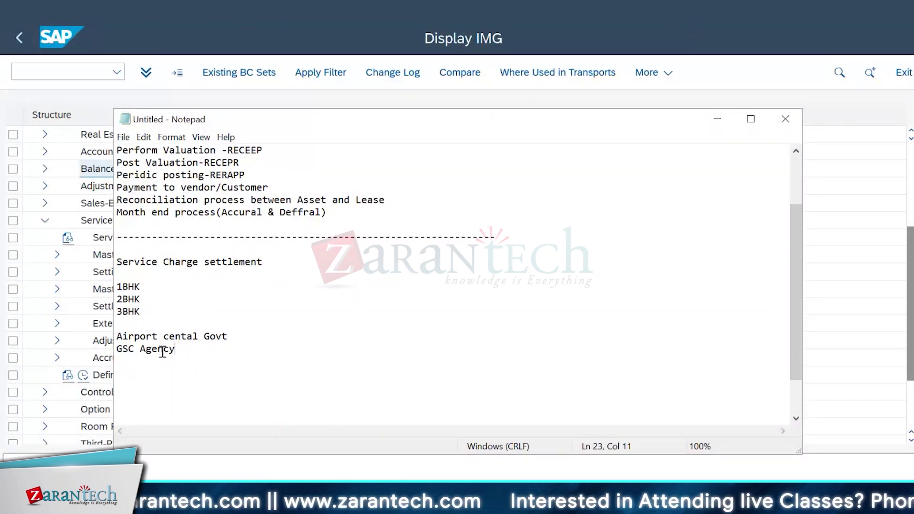
key(shift+Home)
click(281, 370)
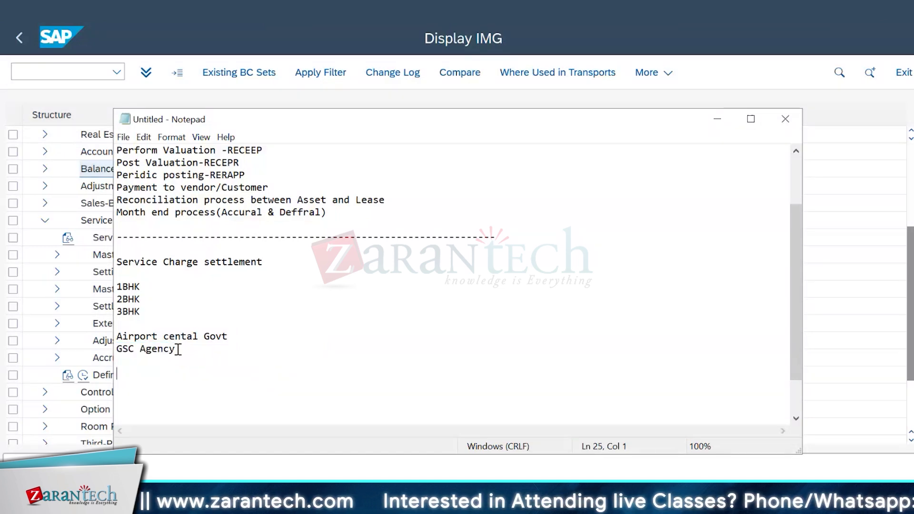
drag(179, 351, 117, 350)
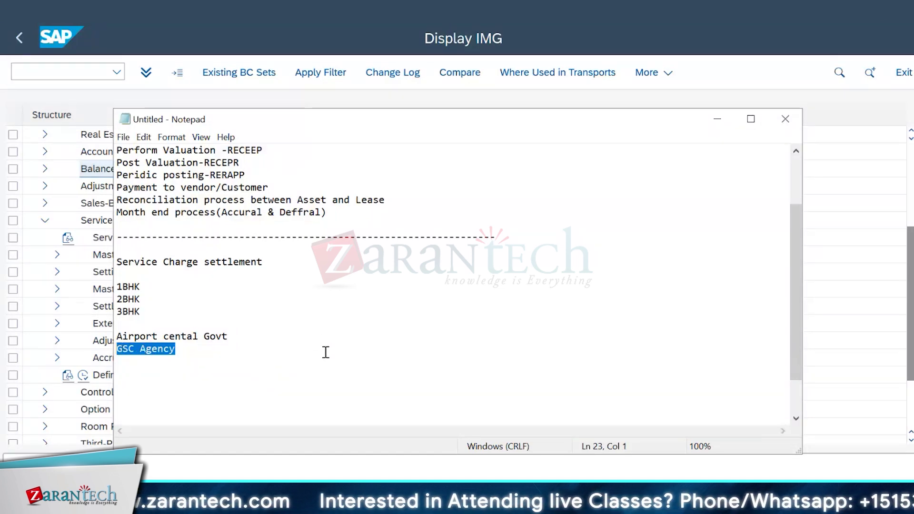
click(405, 363)
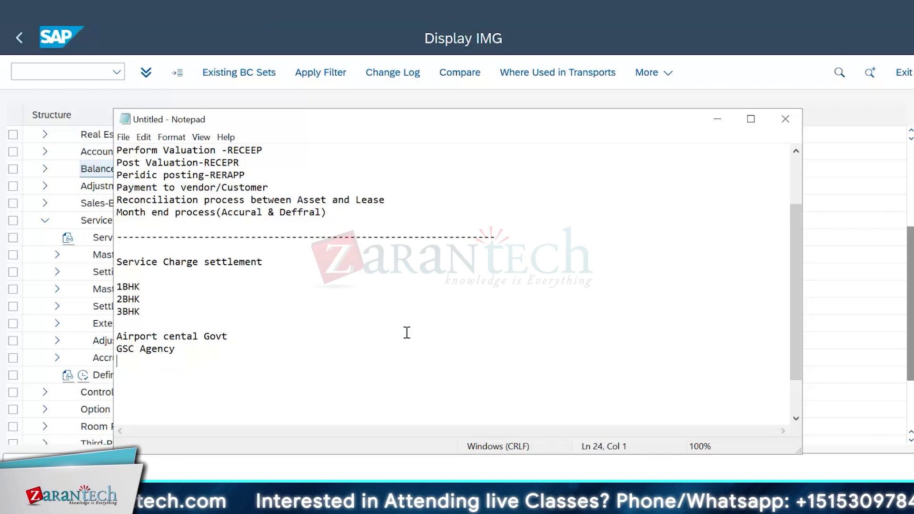
drag(180, 350, 117, 349)
click(414, 341)
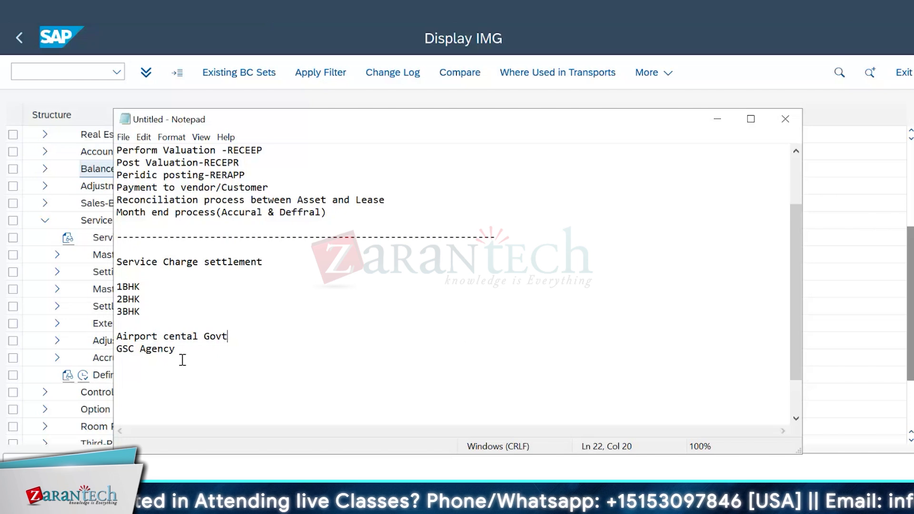
drag(178, 350, 113, 351)
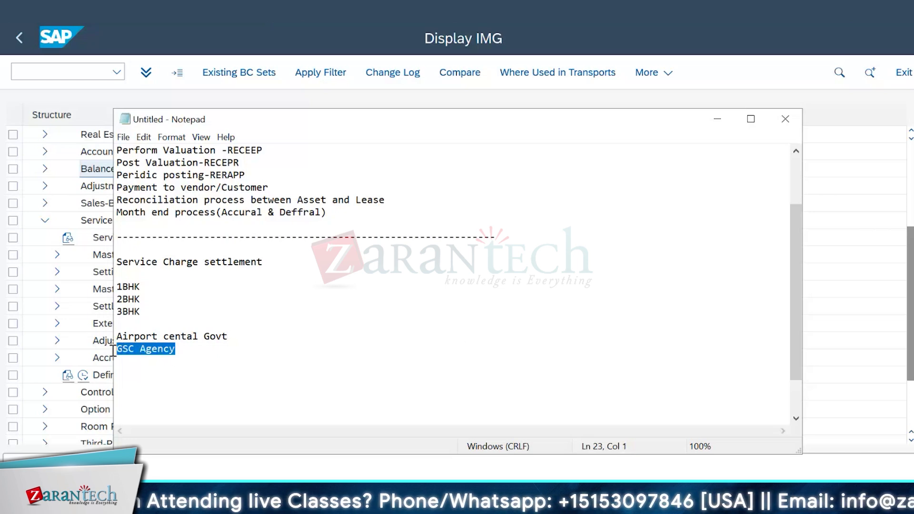
click(329, 357)
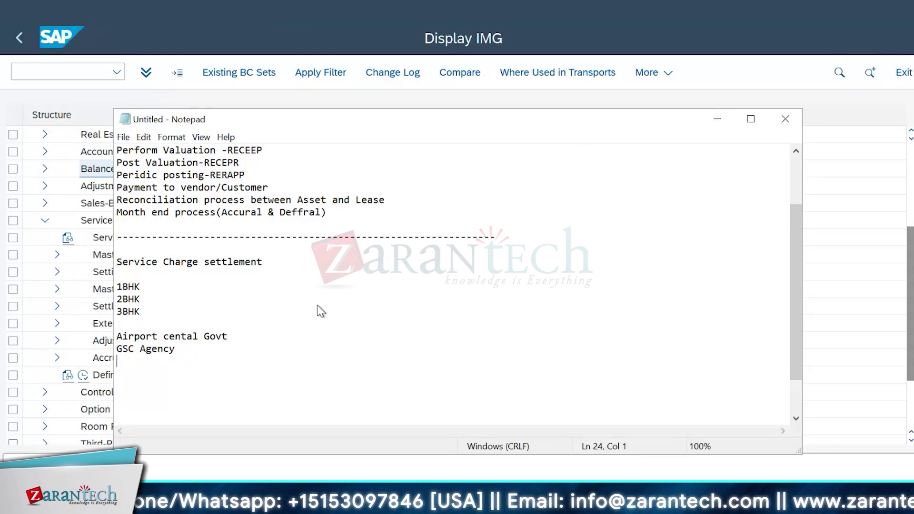
drag(186, 353, 109, 349)
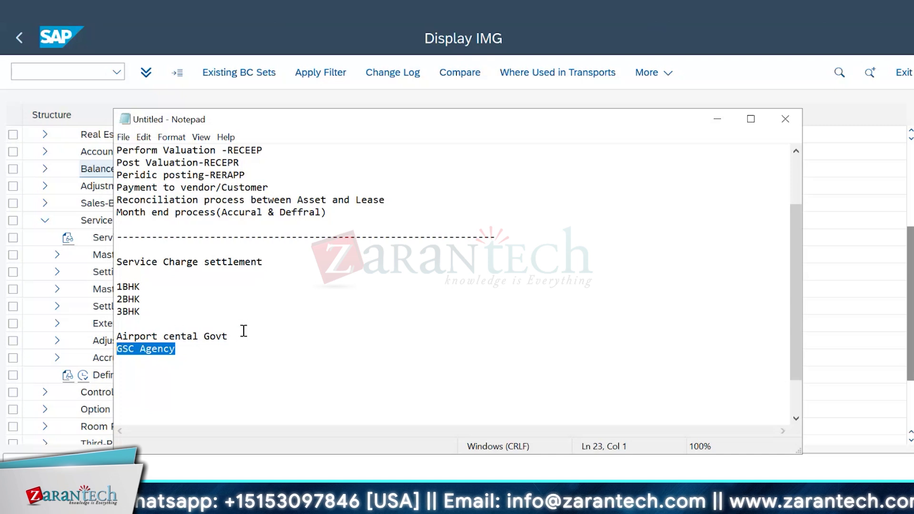
drag(237, 338, 114, 339)
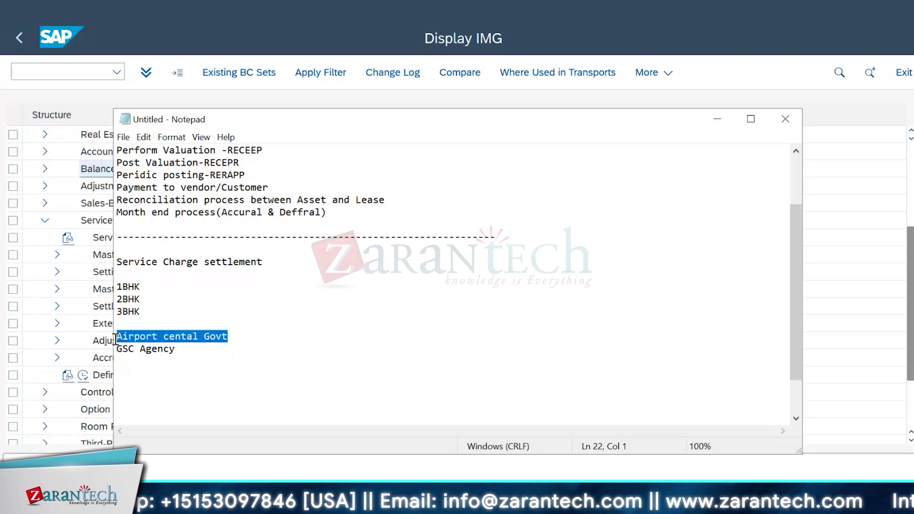
click(386, 357)
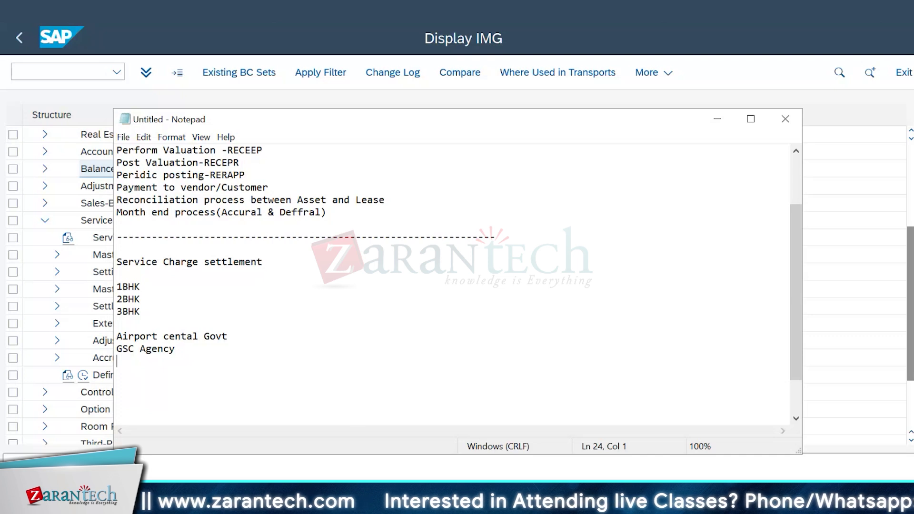
Append "-Need salary to Employee" to the GSC Agency line.
click(182, 351)
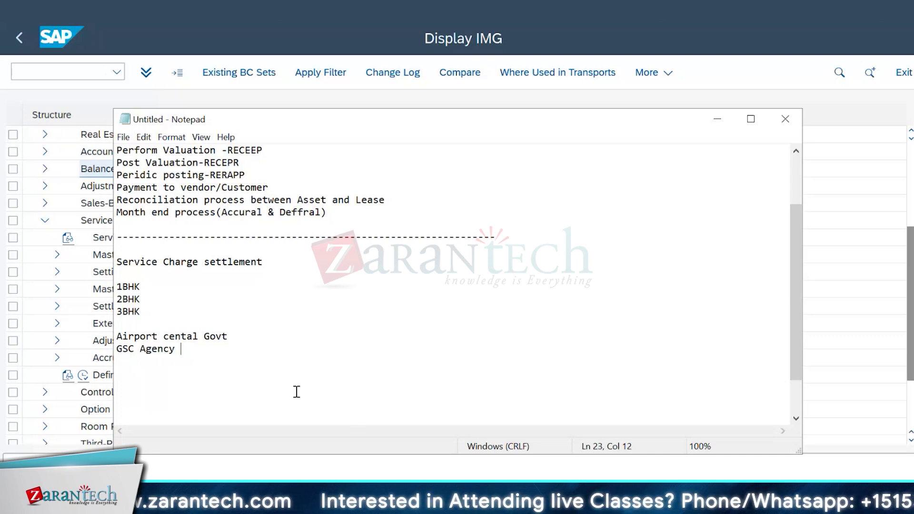
text(-Need)
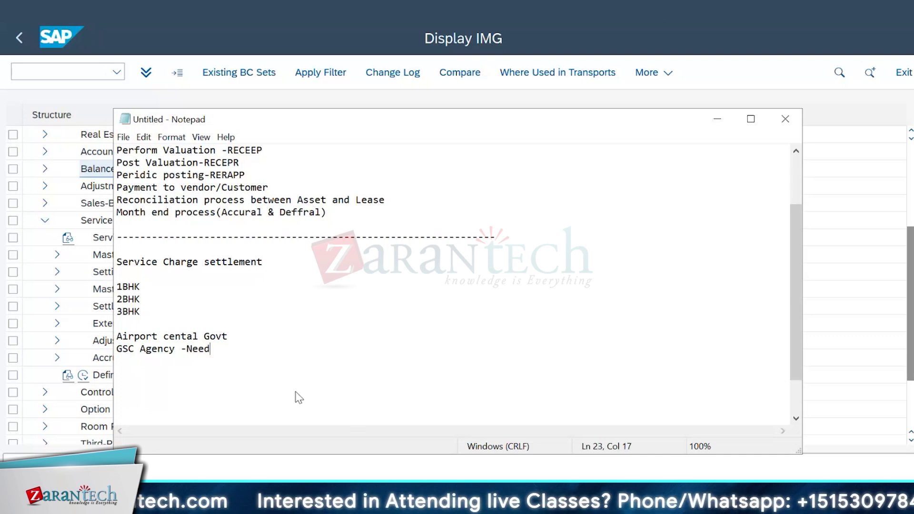
text( salary )
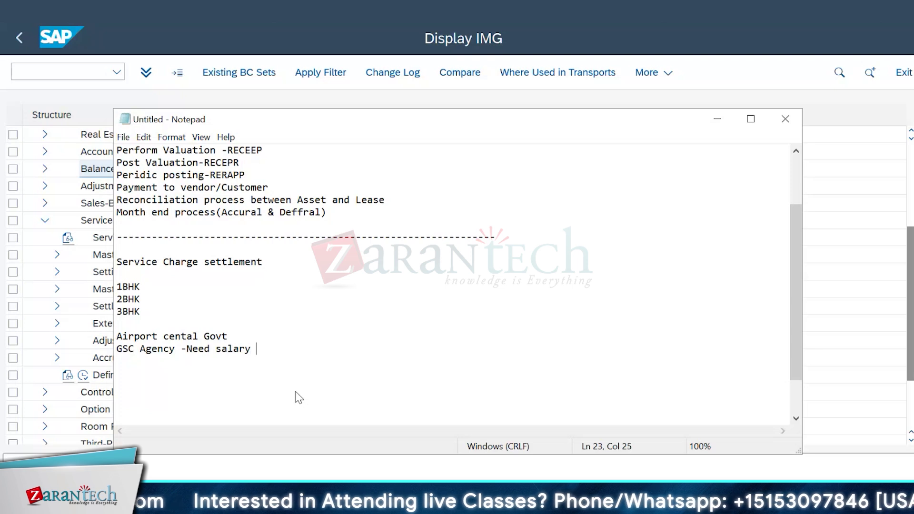
text(to E)
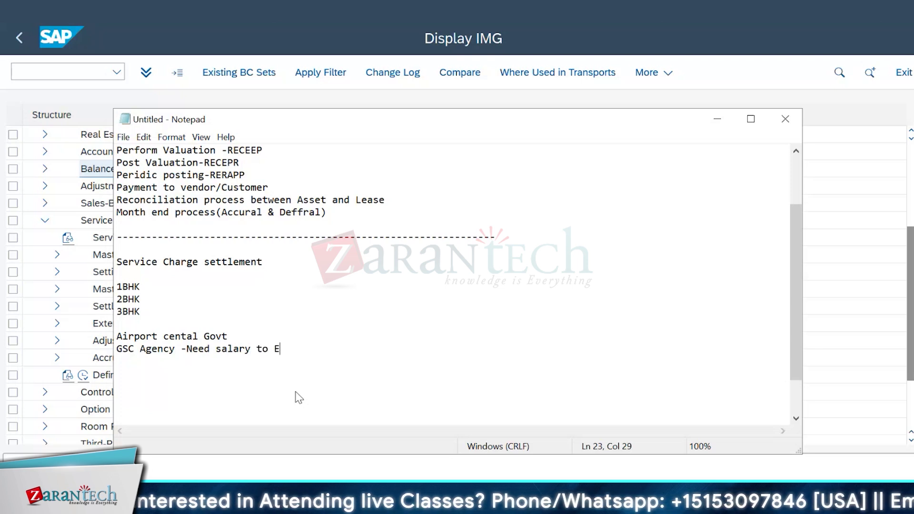
text(mployee)
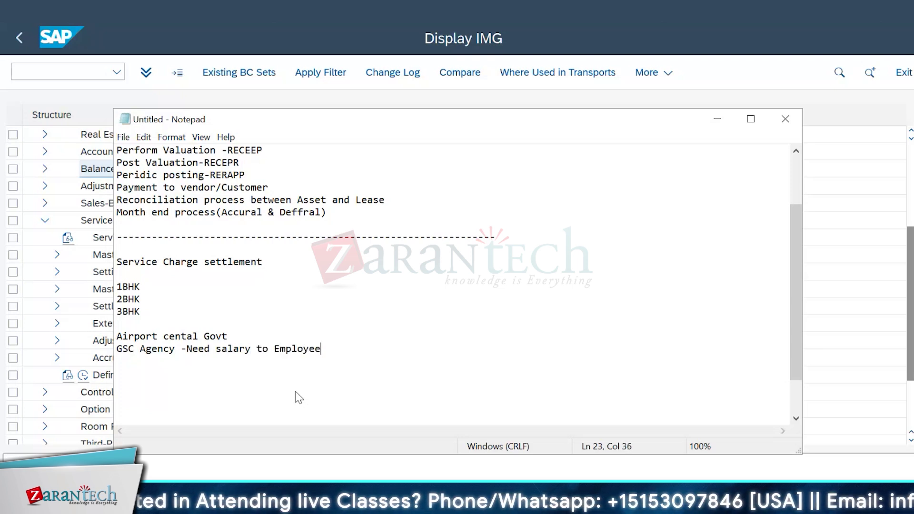
Extend the GSC Agency line with ",cleaning utenzils" after the word Employee.
text(,)
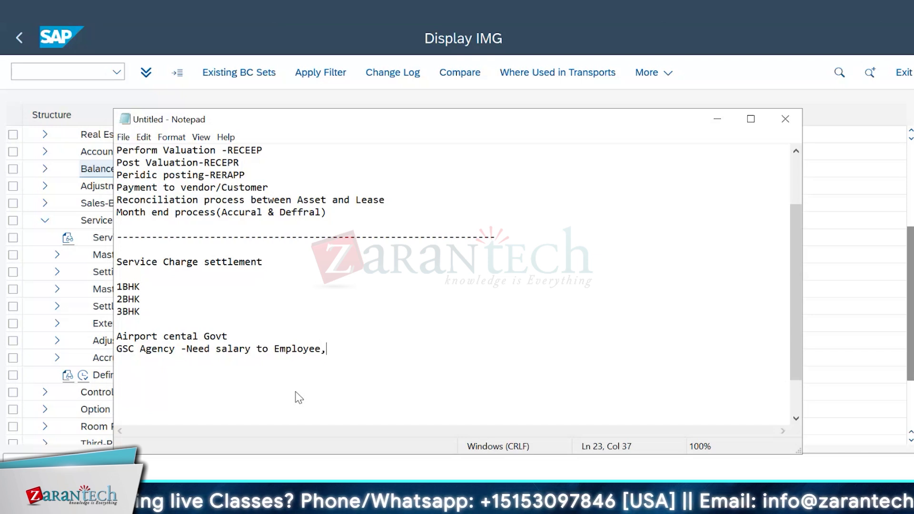
text(cLEA)
key(BackSpace)
key(BackSpace)
key(BackSpace)
key(BackSpace)
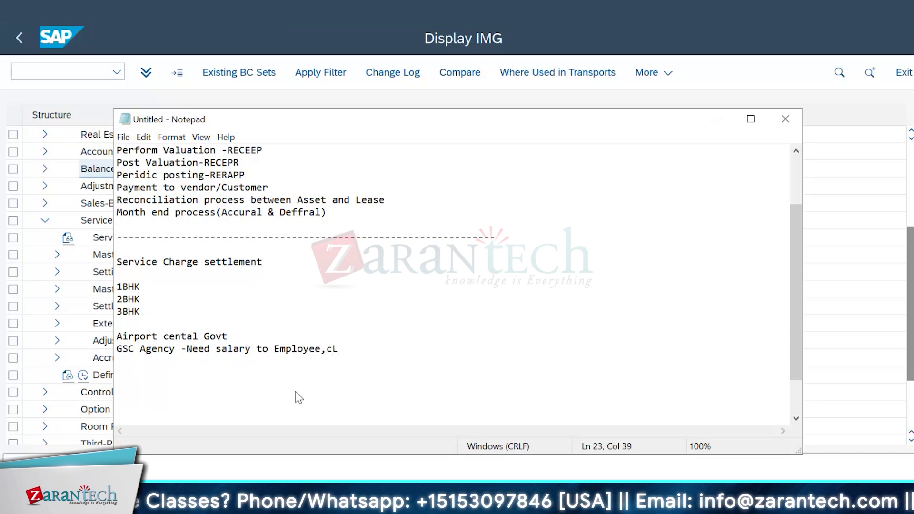
text(c)
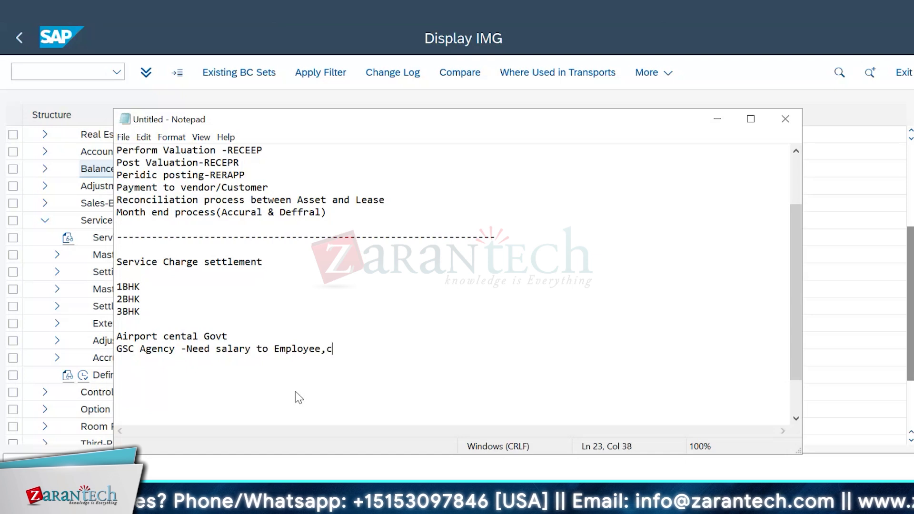
text(leaning u)
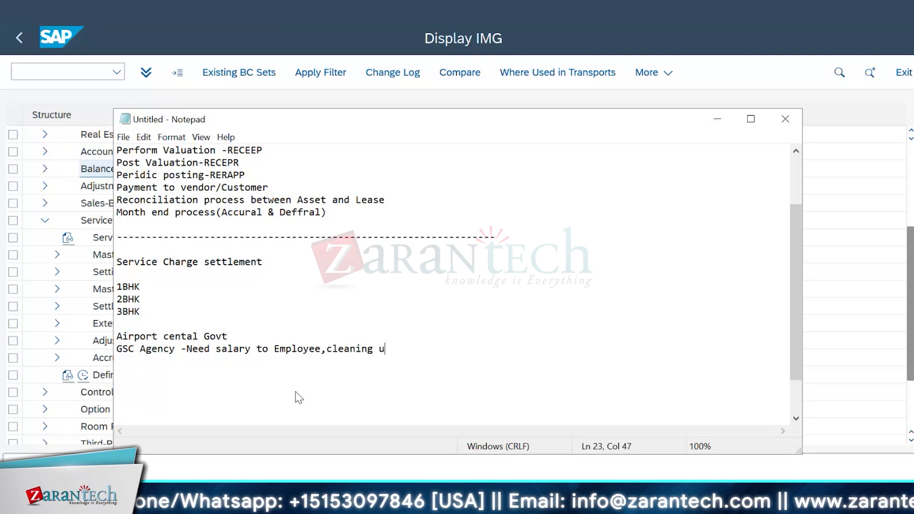
text(tenzils)
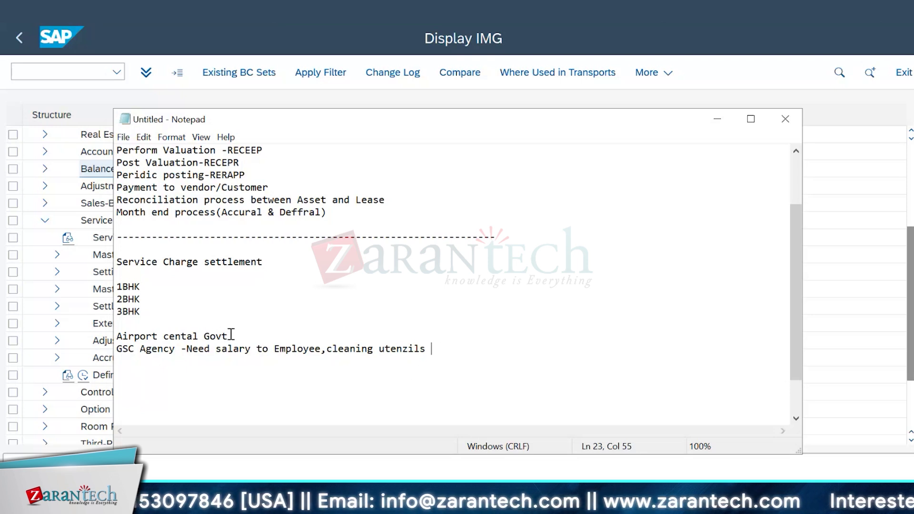
Review the Airport cental Govt entry and the GSC Agency needs, highlighting each line in turn.
drag(229, 336, 118, 337)
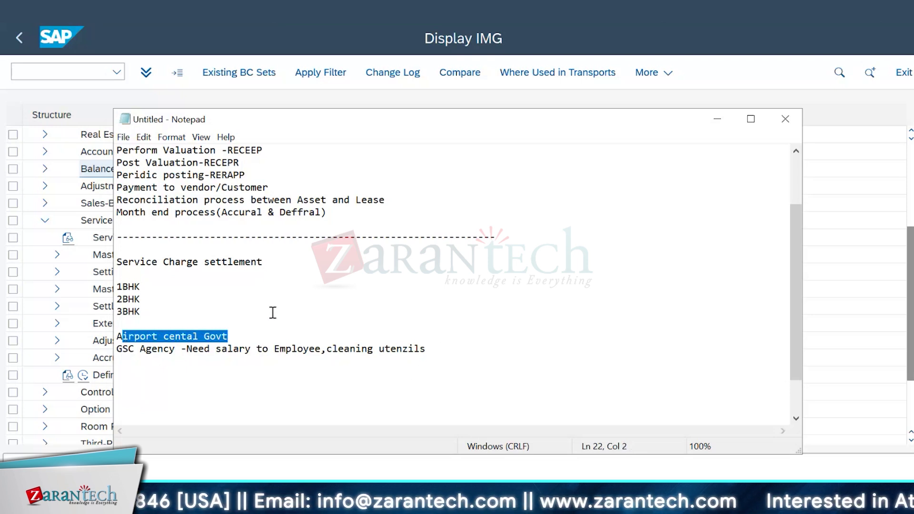
click(242, 334)
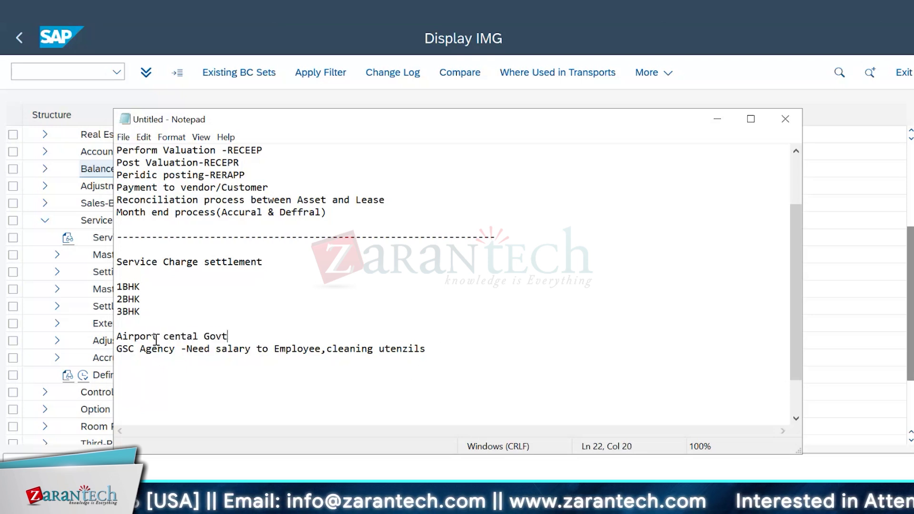
click(255, 325)
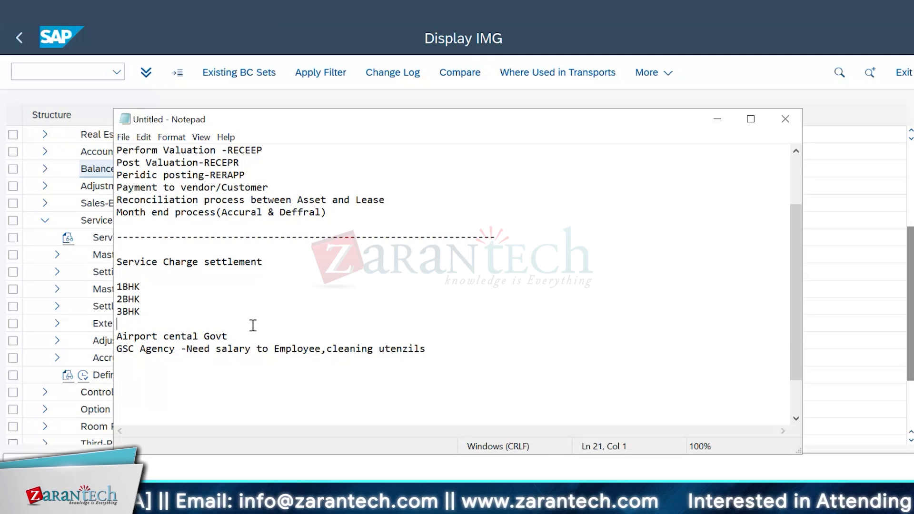
click(119, 337)
drag(119, 336, 236, 337)
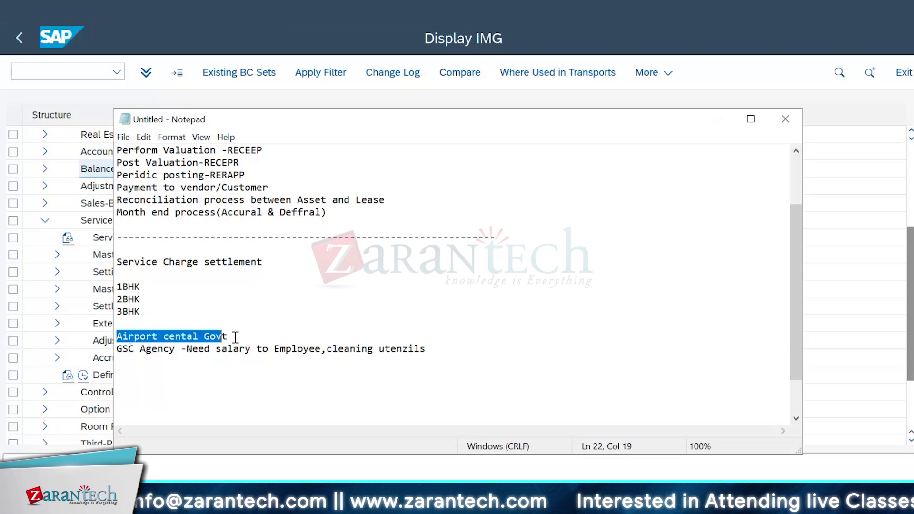
click(119, 349)
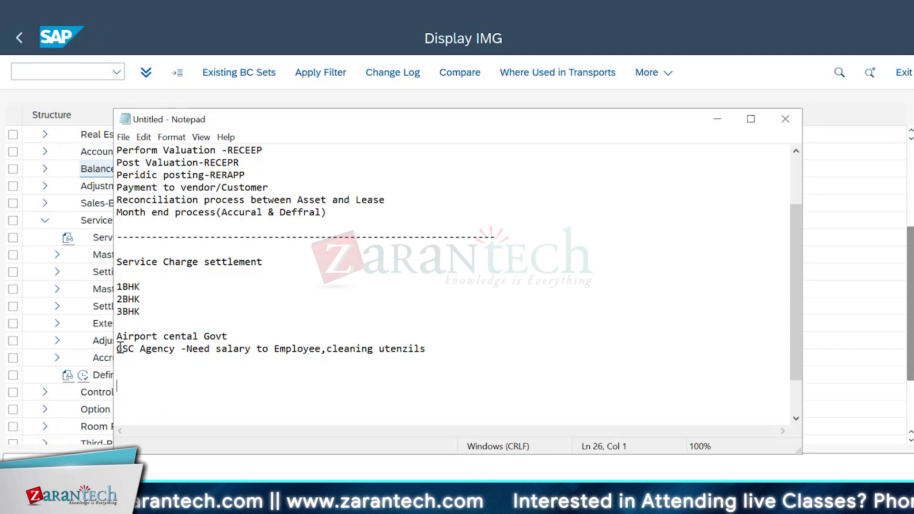
drag(119, 348, 177, 348)
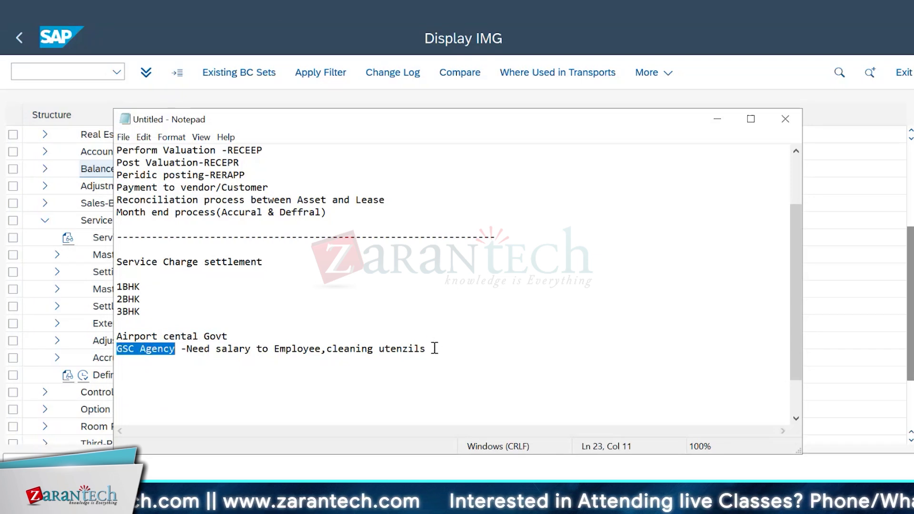
drag(434, 348, 119, 349)
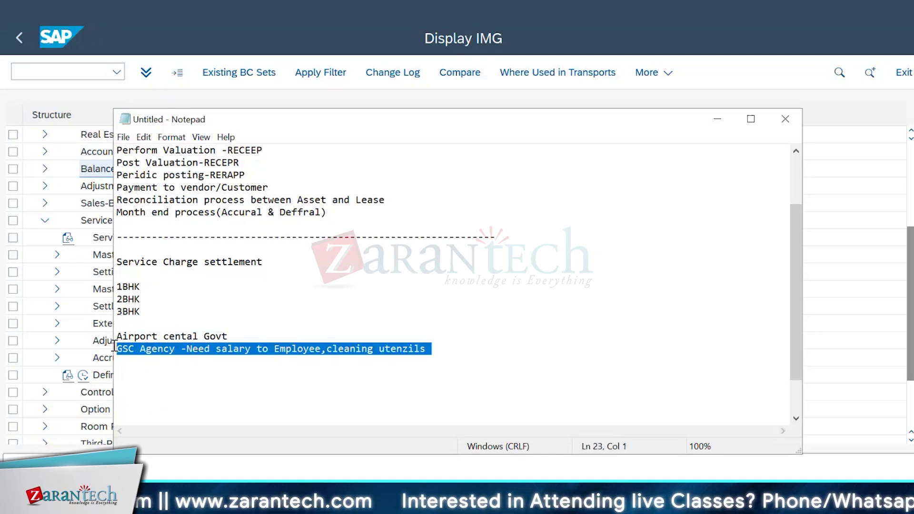
click(266, 387)
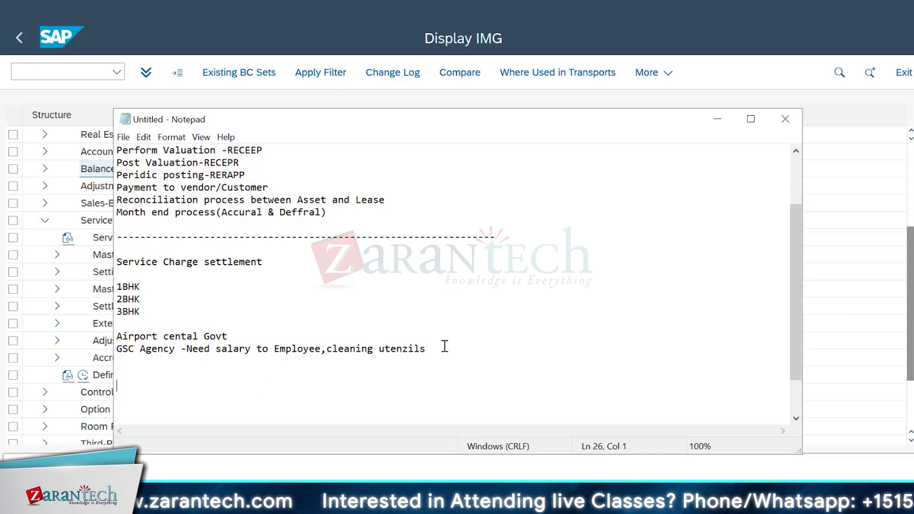
click(310, 361)
drag(210, 350, 117, 350)
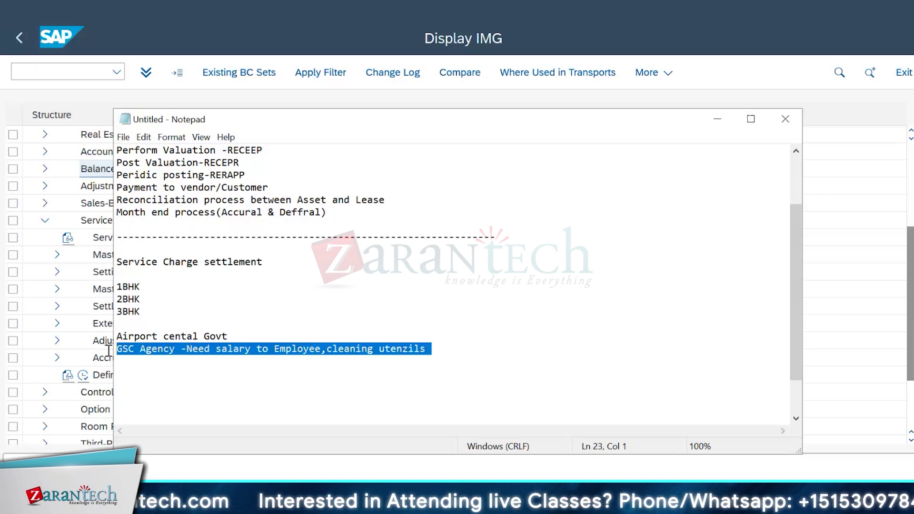
click(204, 395)
click(257, 330)
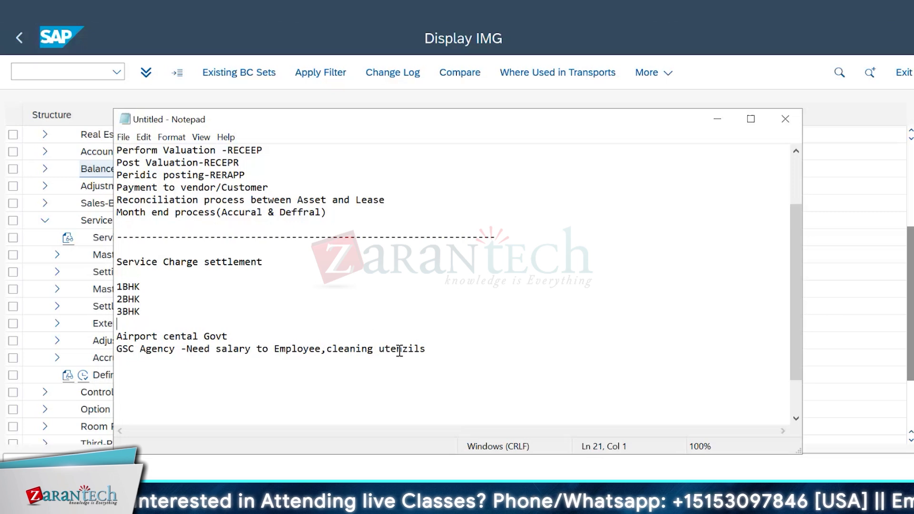
click(446, 351)
key(Return)
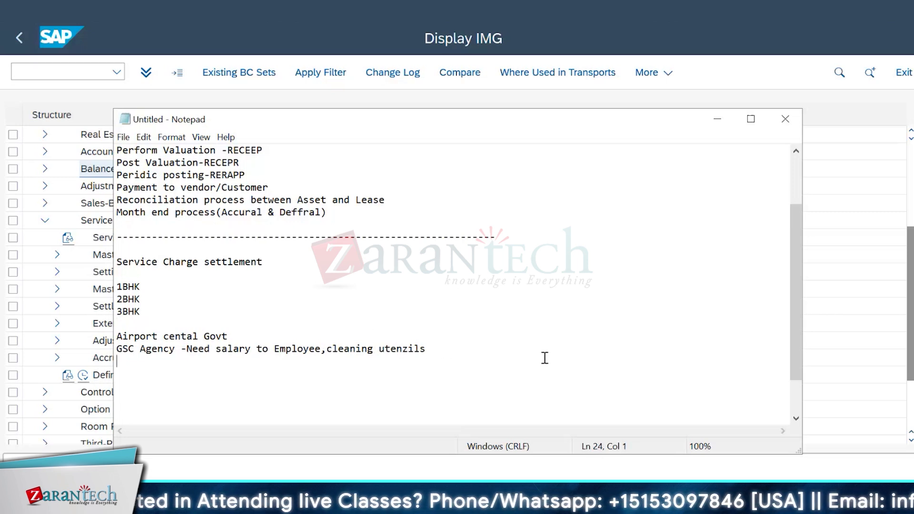
Delete the 1BHK, 2BHK and 3BHK entries below the Service Charge settlement heading.
click(244, 336)
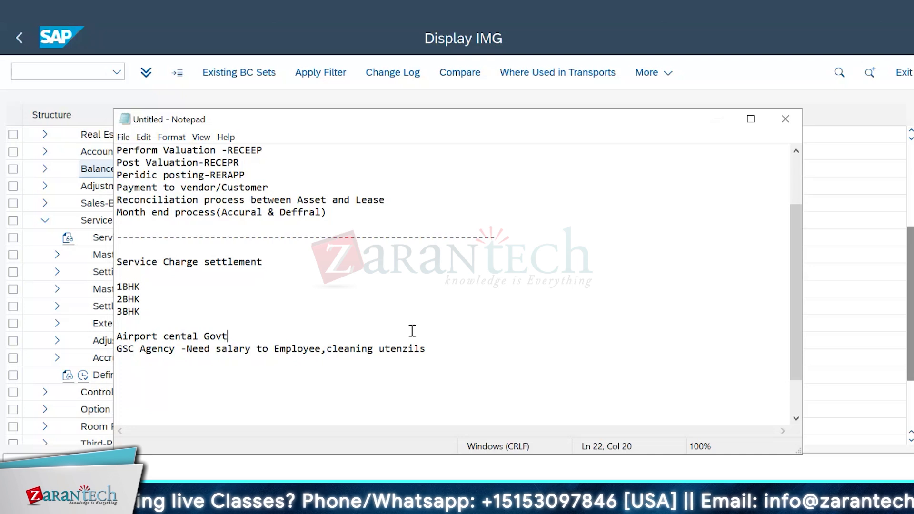
drag(119, 261, 273, 261)
click(373, 302)
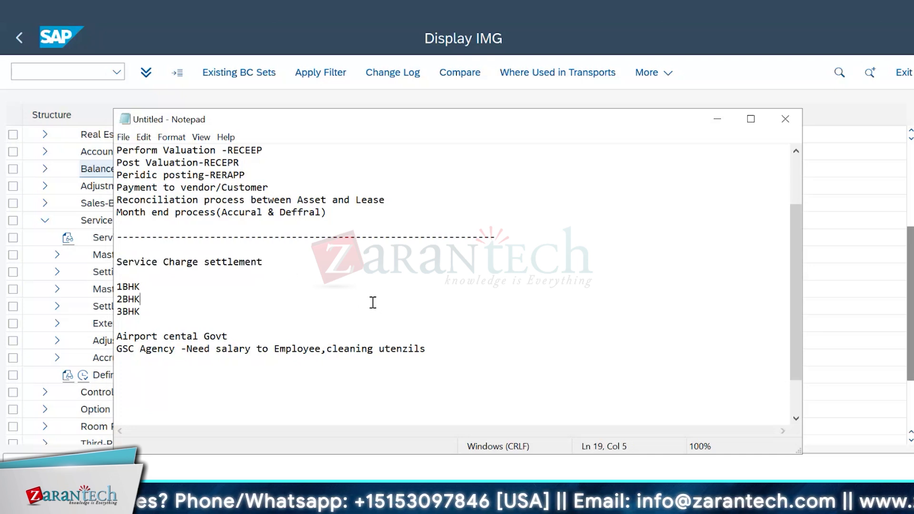
drag(142, 312, 118, 286)
key(Delete)
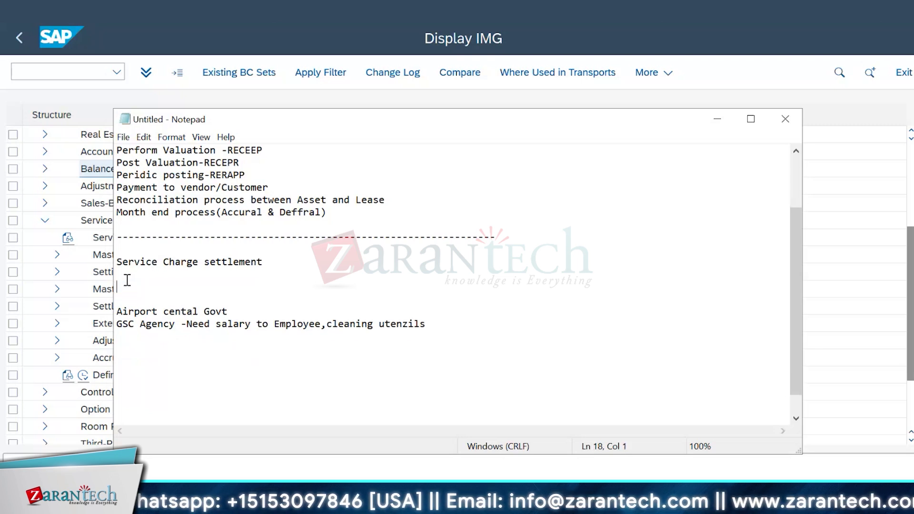
Review the GSC Agency line with its salary and cleaning utensil needs by highlighting it repeatedly.
click(233, 310)
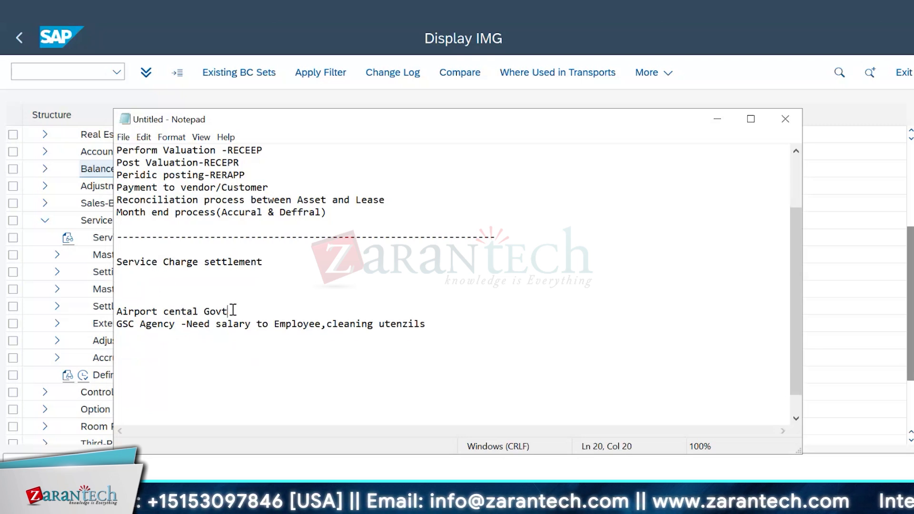
click(497, 345)
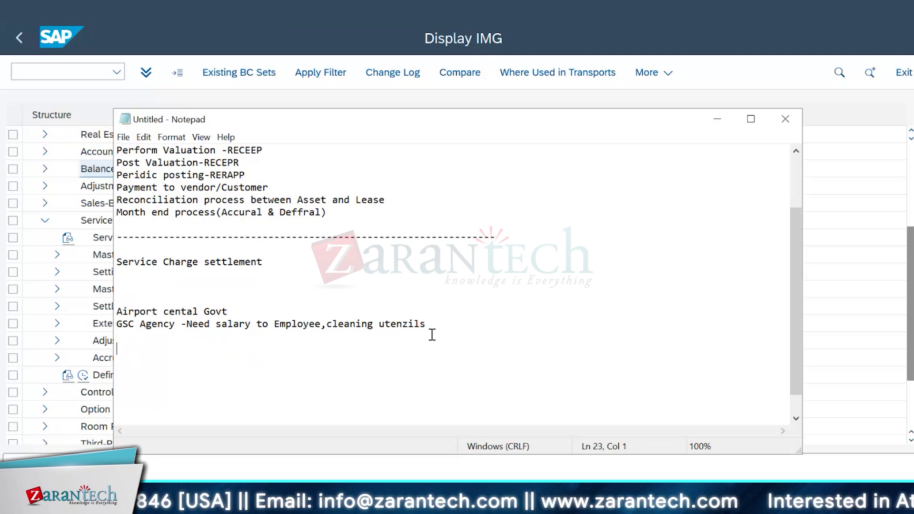
drag(438, 324, 121, 328)
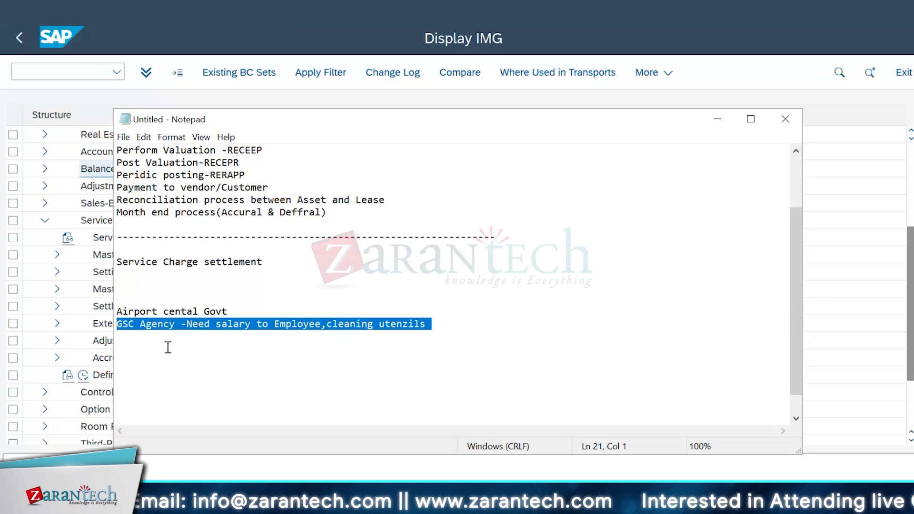
click(286, 380)
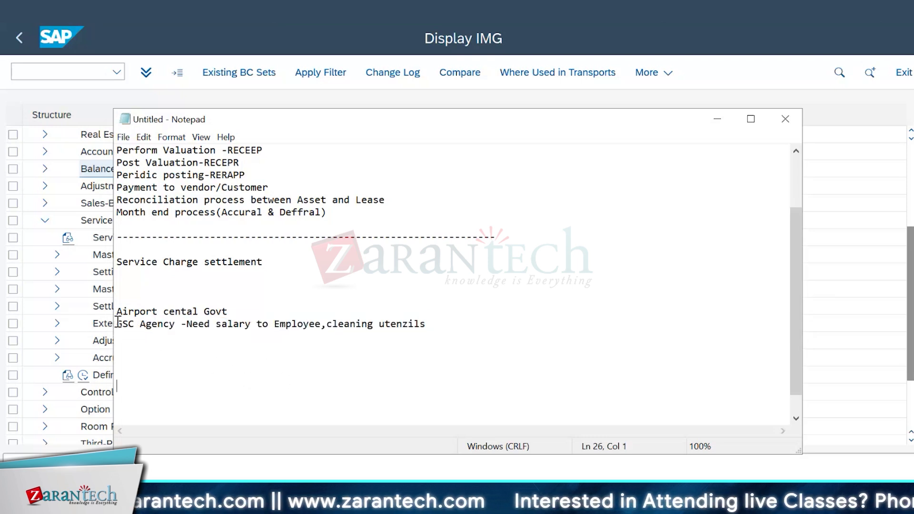
drag(118, 325, 433, 329)
click(285, 386)
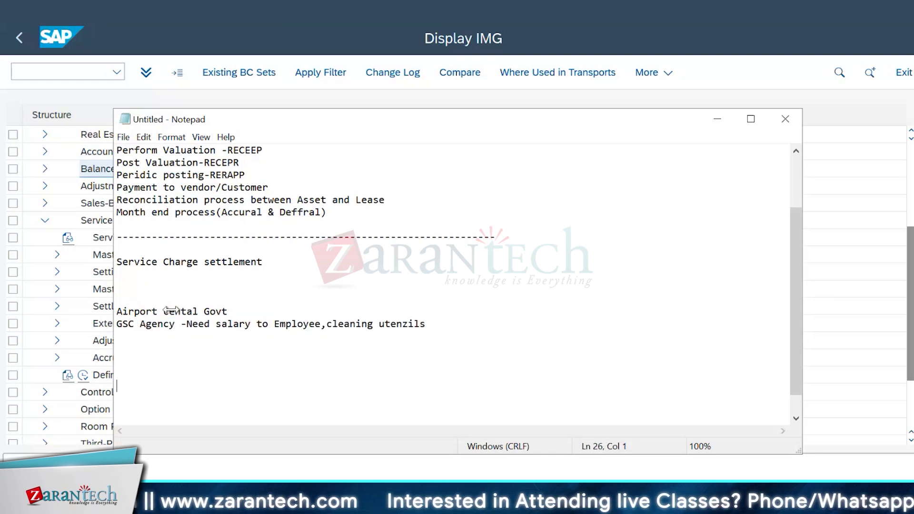
drag(228, 313, 434, 327)
click(209, 372)
click(472, 363)
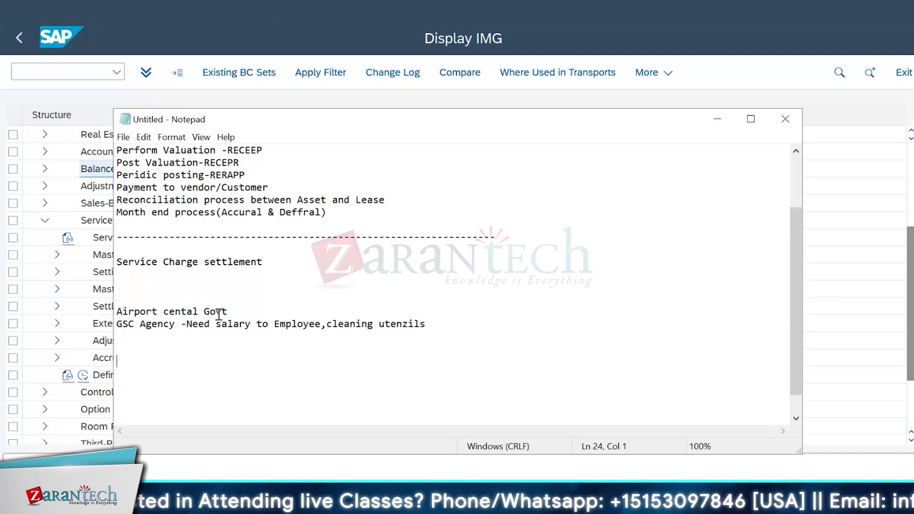
Compare the Airport cental Govt entry with the GSC Agency line, highlighting the airport line first.
click(130, 343)
drag(128, 340, 237, 312)
click(234, 303)
click(281, 292)
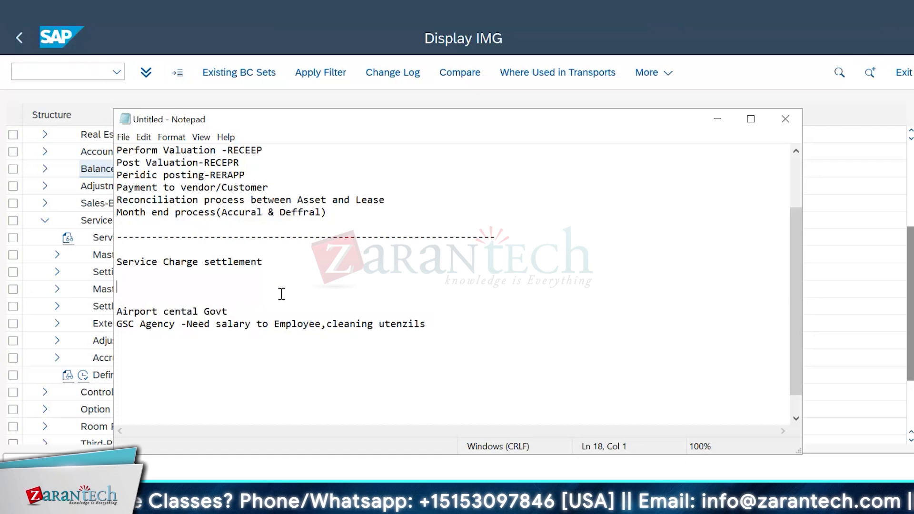
click(235, 310)
key(shift+Left)
key(shift+Left)
key(shift+Left)
key(shift+Left)
key(shift+Left)
key(shift+Left)
key(shift+Left)
key(shift+Left)
key(shift+Left)
key(shift+Left)
key(shift+Left)
key(shift+Home)
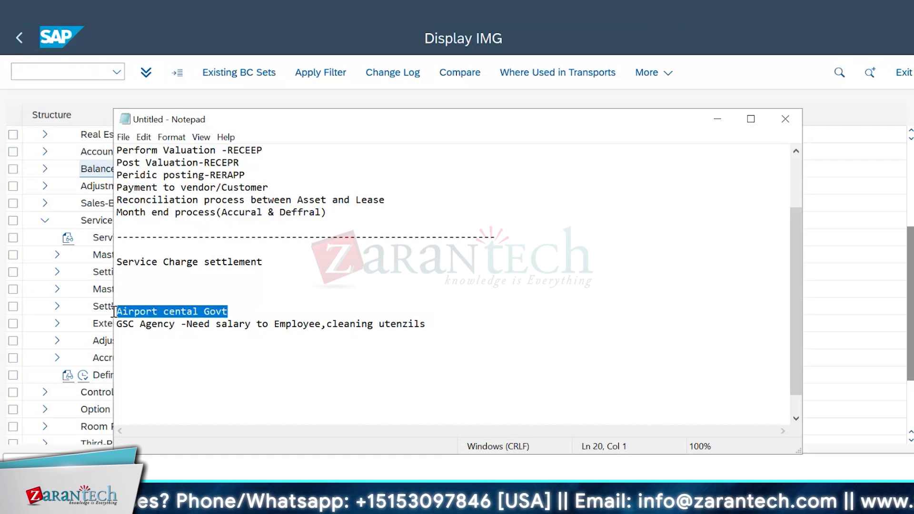
click(281, 366)
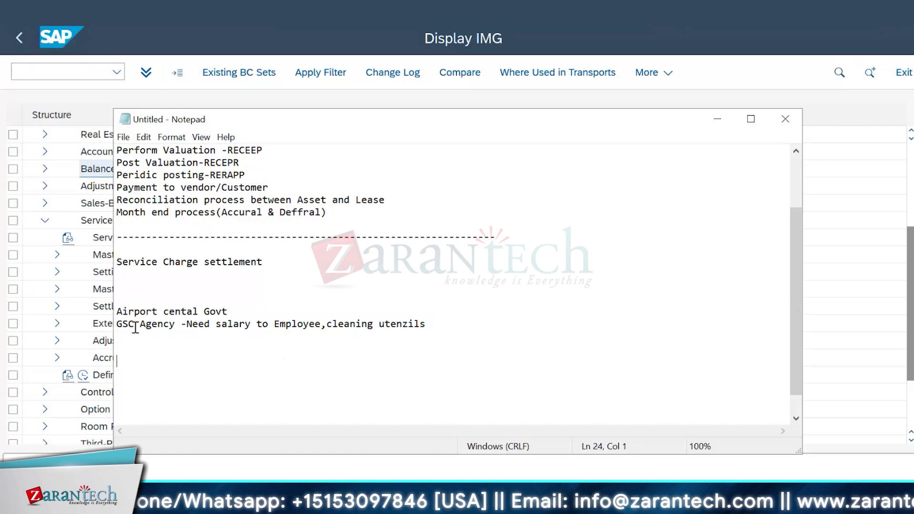
drag(276, 307, 458, 323)
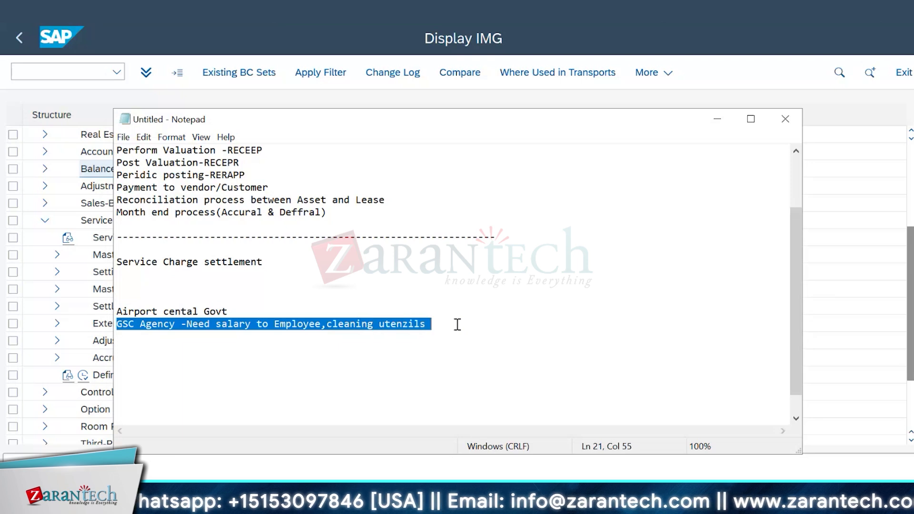
click(250, 306)
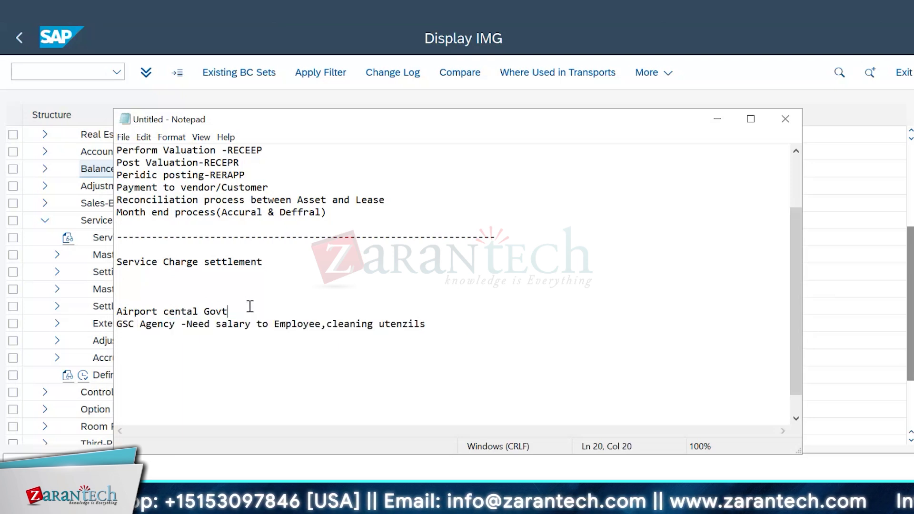
Remove two blank lines between the Service Charge settlement heading and the Airport cental Govt entry.
click(116, 312)
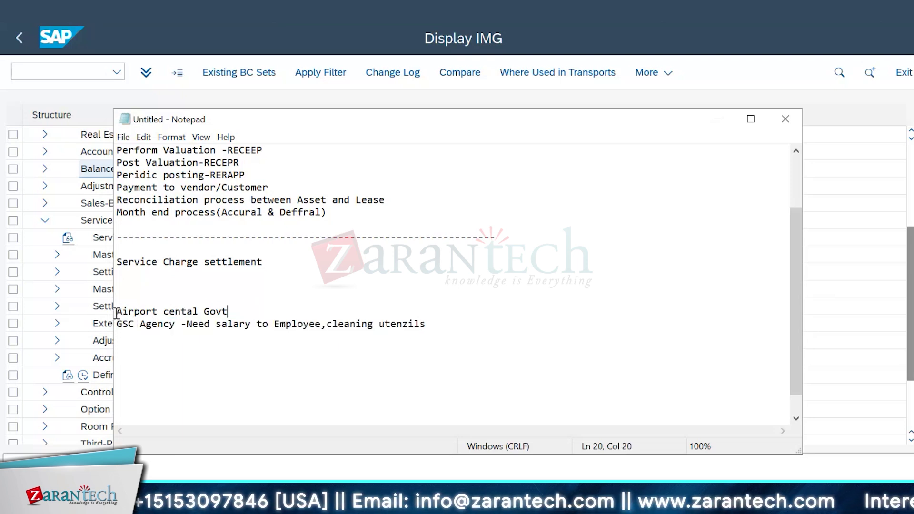
shift+click(244, 310)
key(Up)
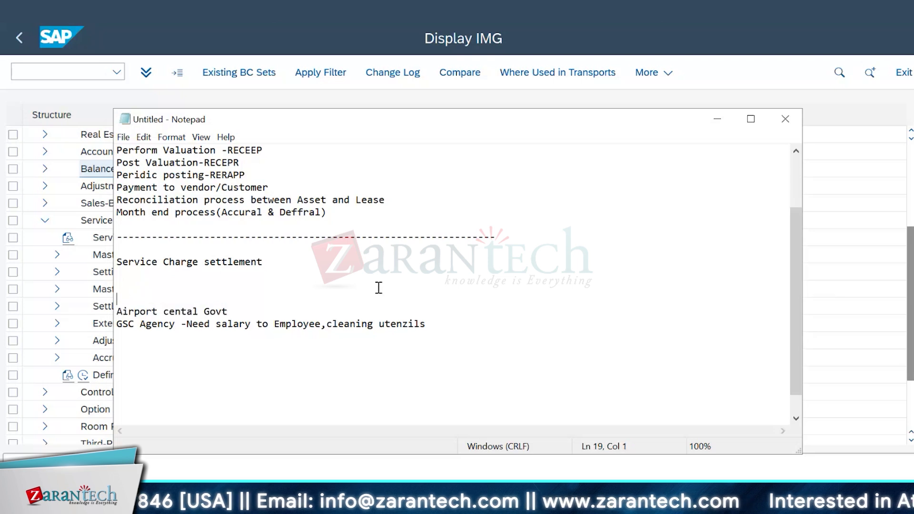
key(BackSpace)
key(BackSpace)
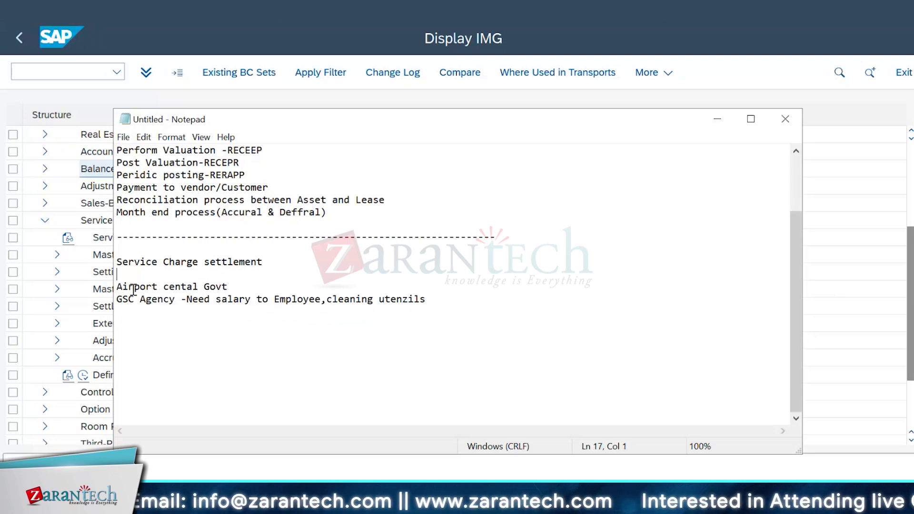
Review the Service Charge settlement heading with its airport and GSC Agency lines, highlighting them in the notes.
drag(118, 286, 473, 298)
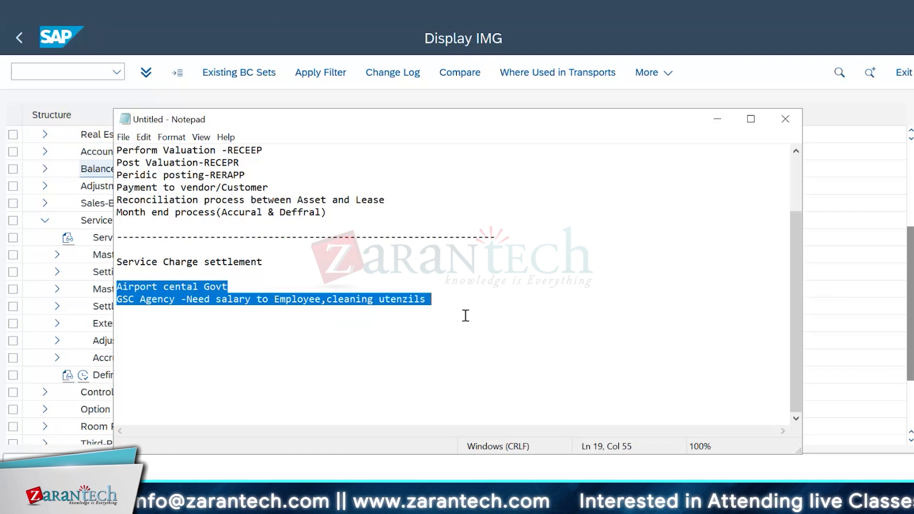
click(404, 373)
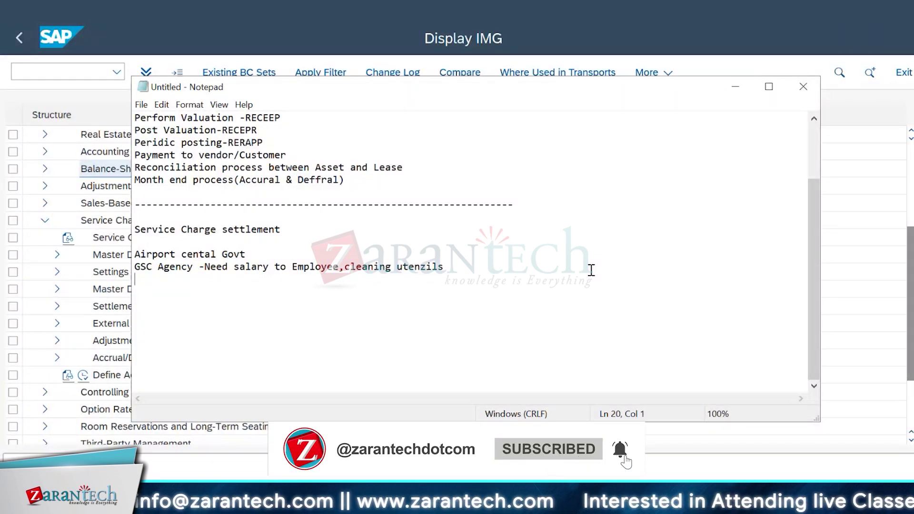
click(444, 272)
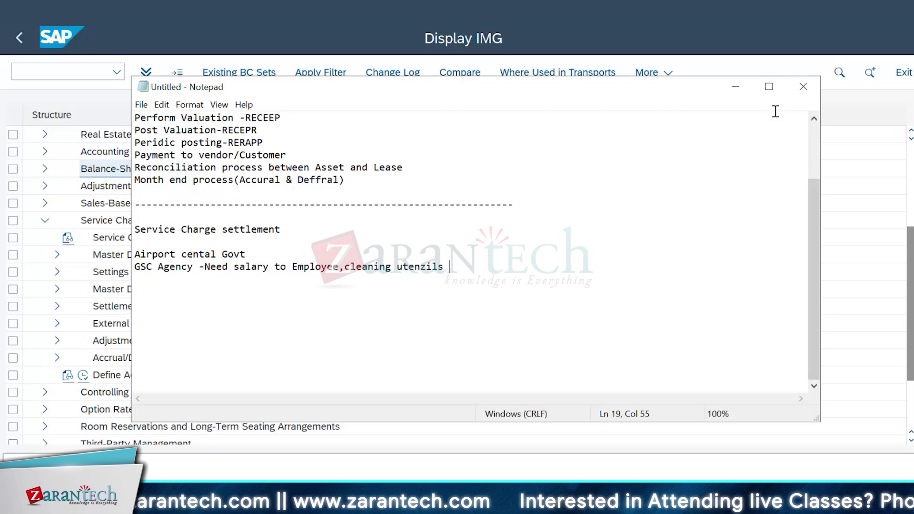
click(737, 93)
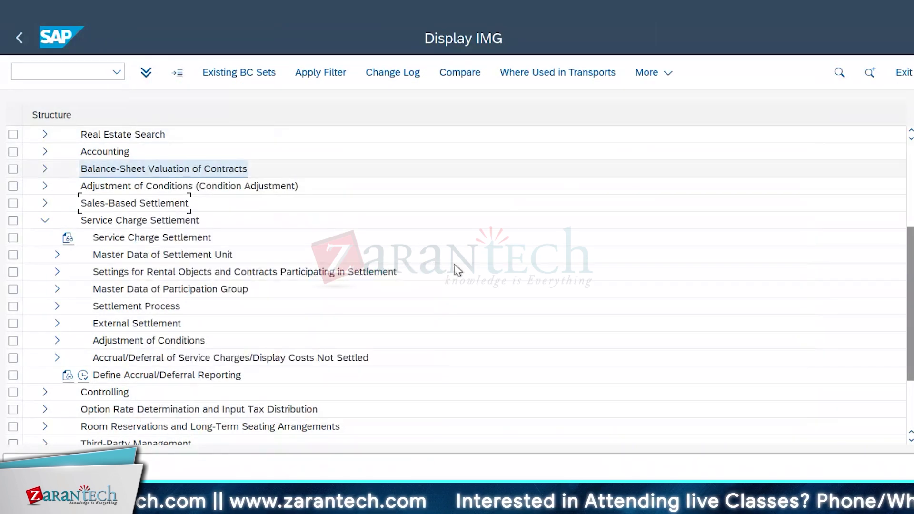
click(372, 502)
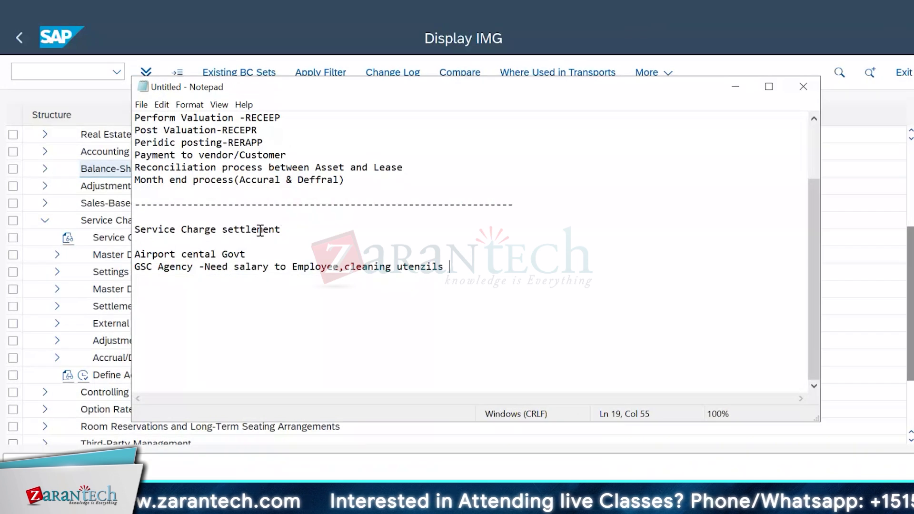
drag(281, 230, 134, 228)
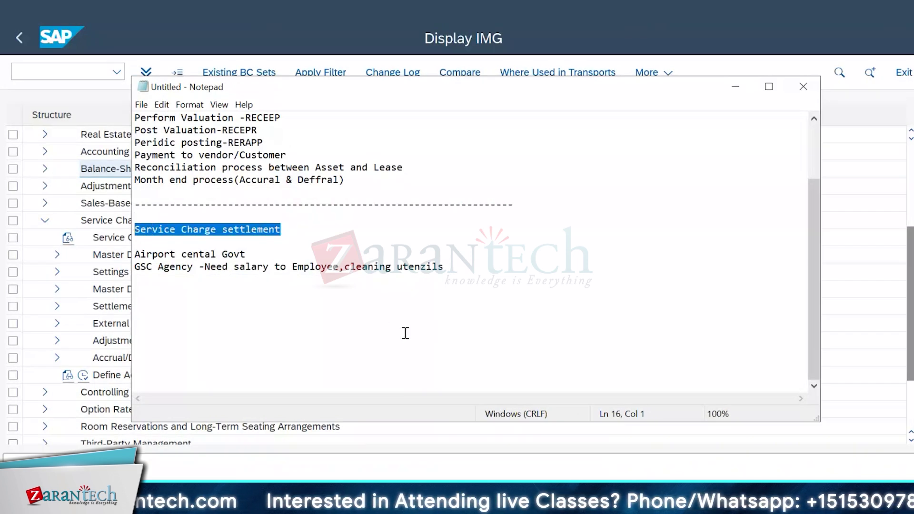
drag(466, 277, 286, 226)
click(514, 312)
click(536, 266)
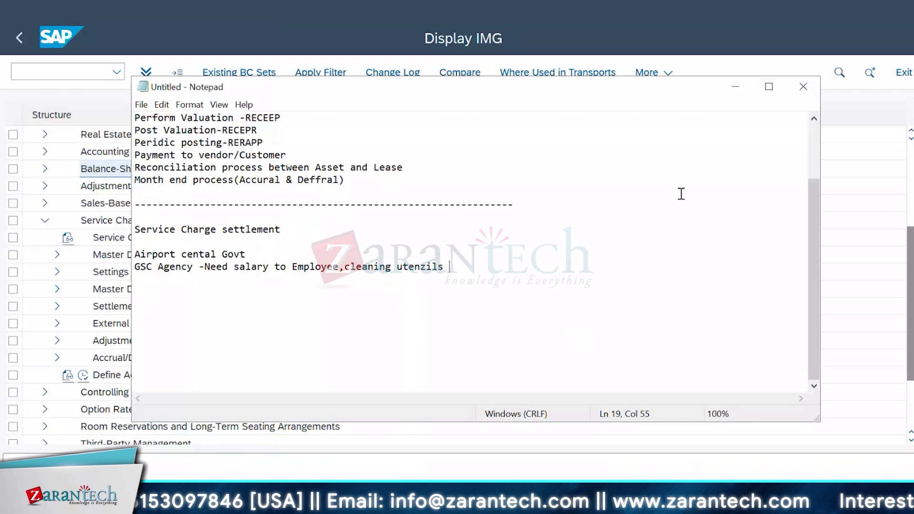
Switch back to the SAP Display IMG and open Define Service Charge Keys under Master Data of Settlement Unit.
click(737, 89)
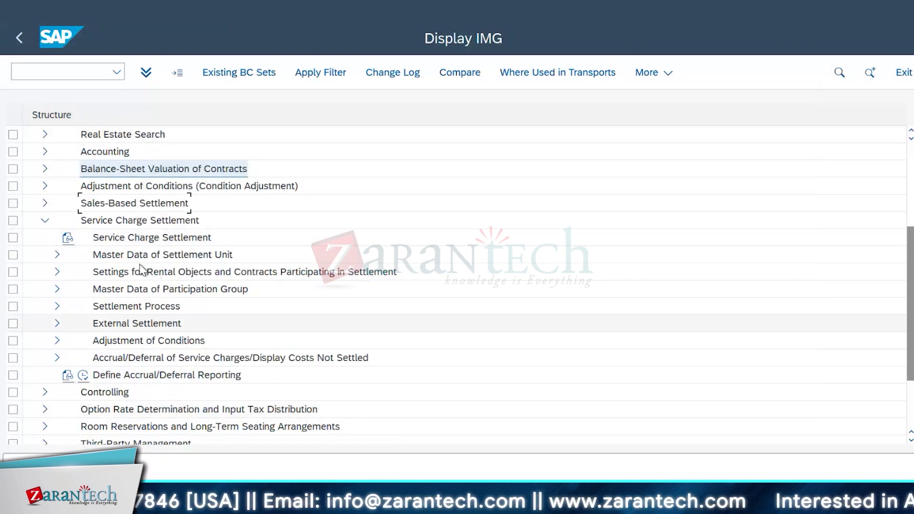
scroll(331, 296, down, 2)
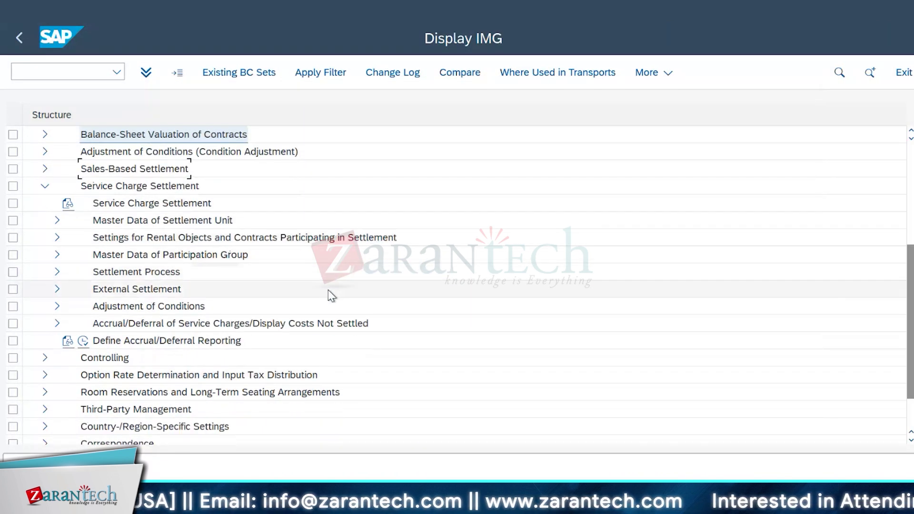
click(56, 220)
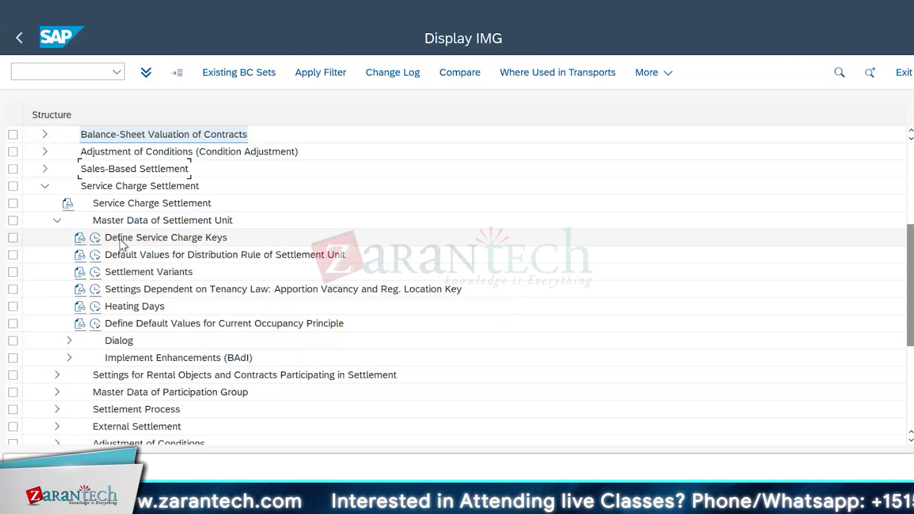
click(95, 240)
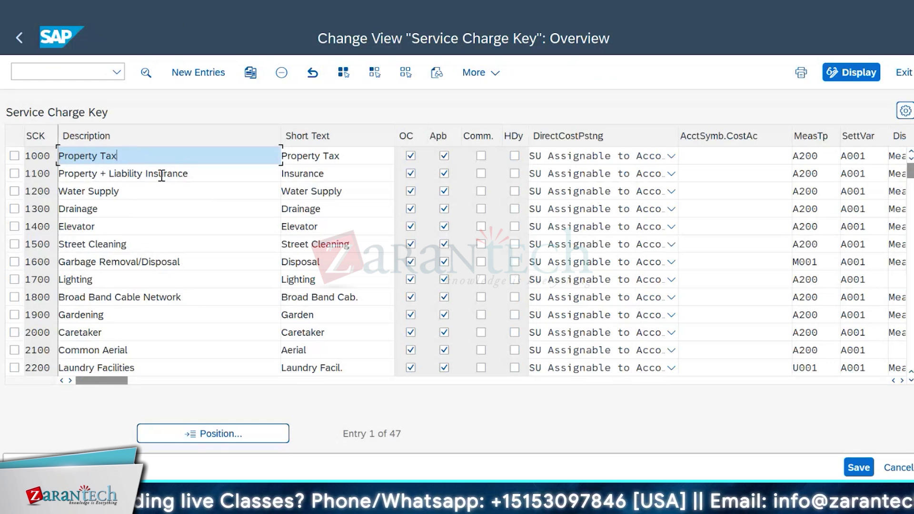
Examine the first service charge keys one by one, from Property + Liability Insurance through Lighting.
click(203, 173)
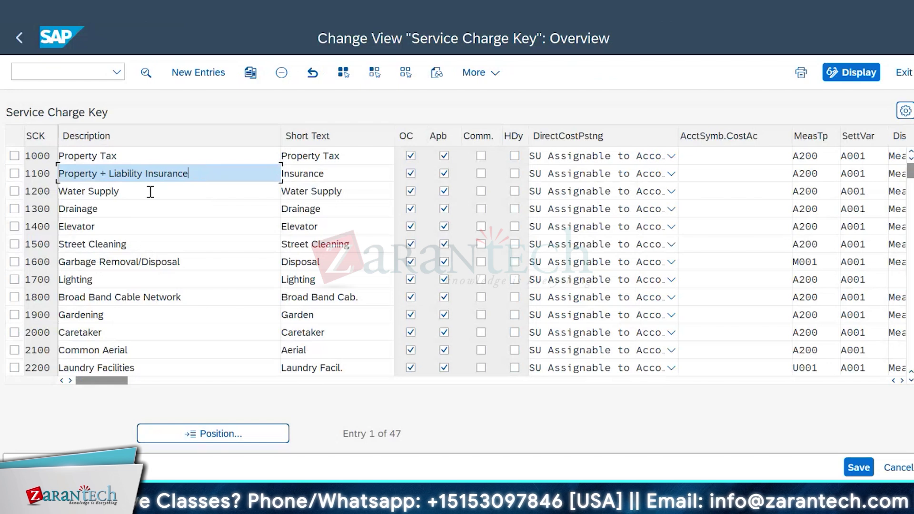
click(130, 195)
click(119, 209)
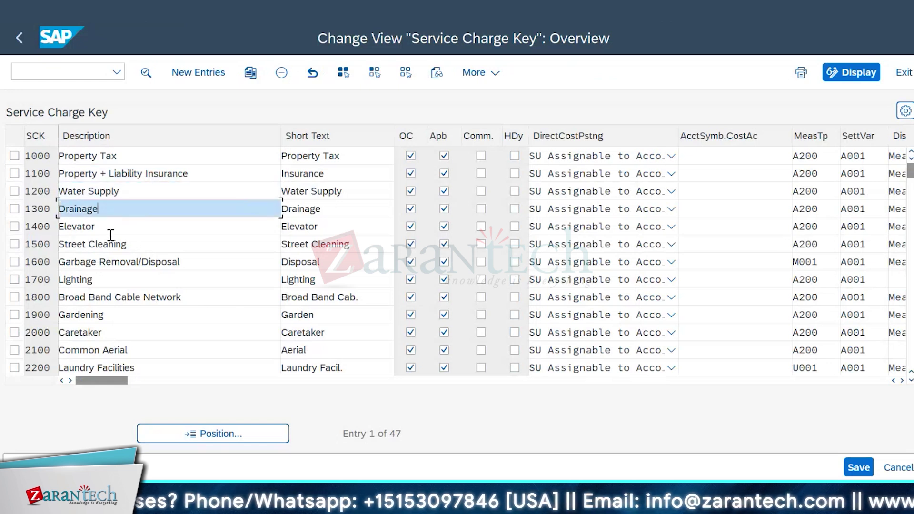
click(115, 228)
scroll(135, 224, down, 1)
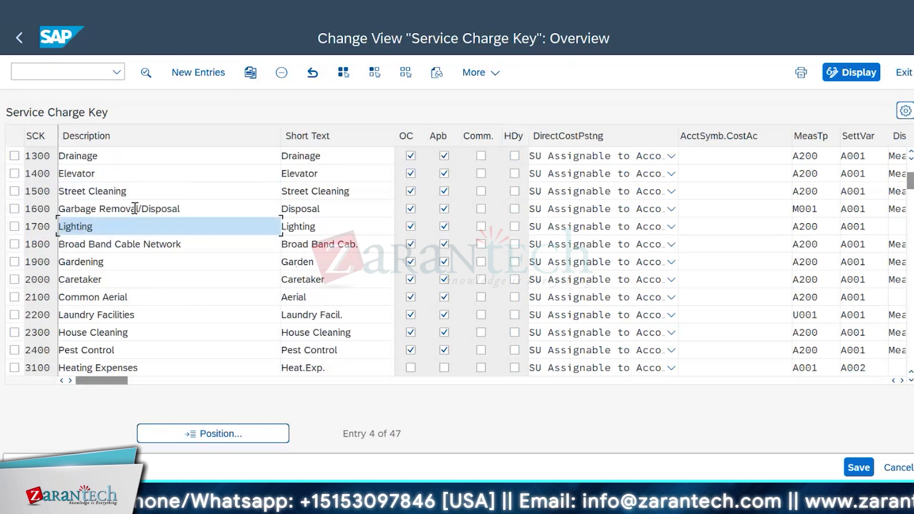
click(133, 191)
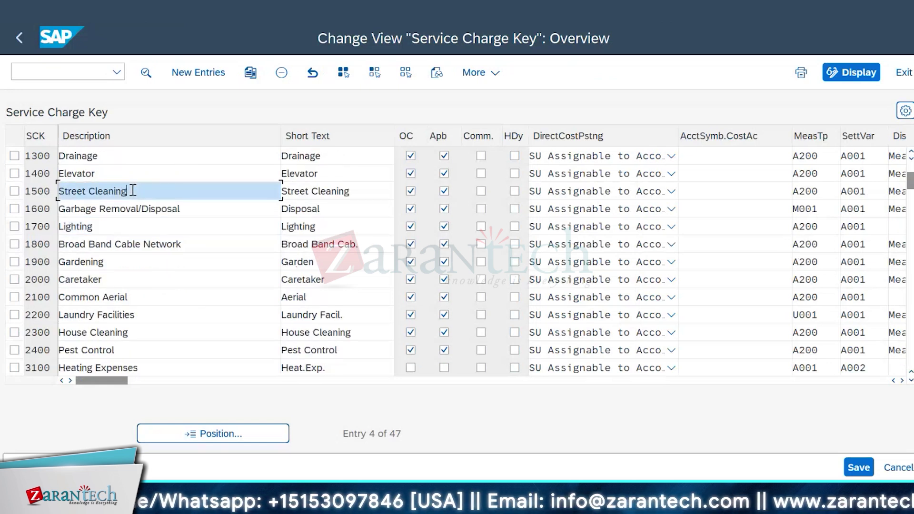
click(199, 210)
click(117, 229)
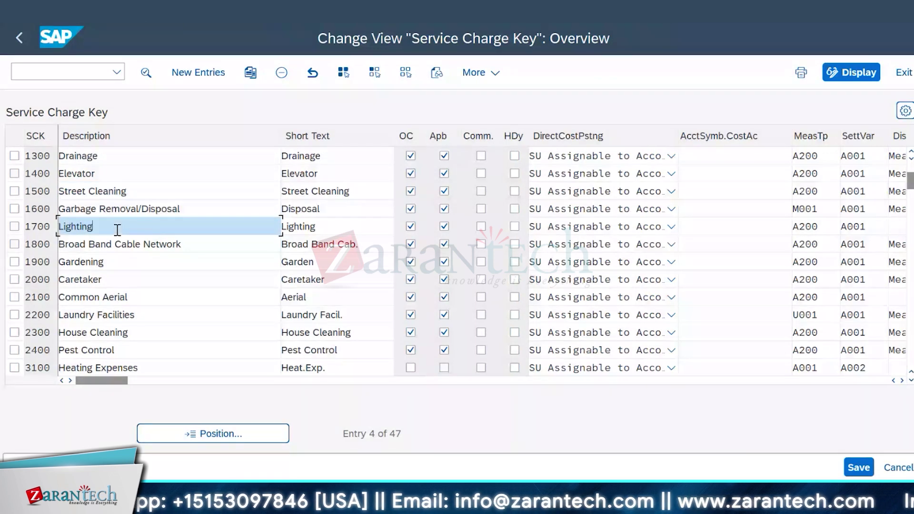
Look through the remaining service charge keys, including the COA and vendor keys, and return to the start of the list.
scroll(121, 238, down, 1)
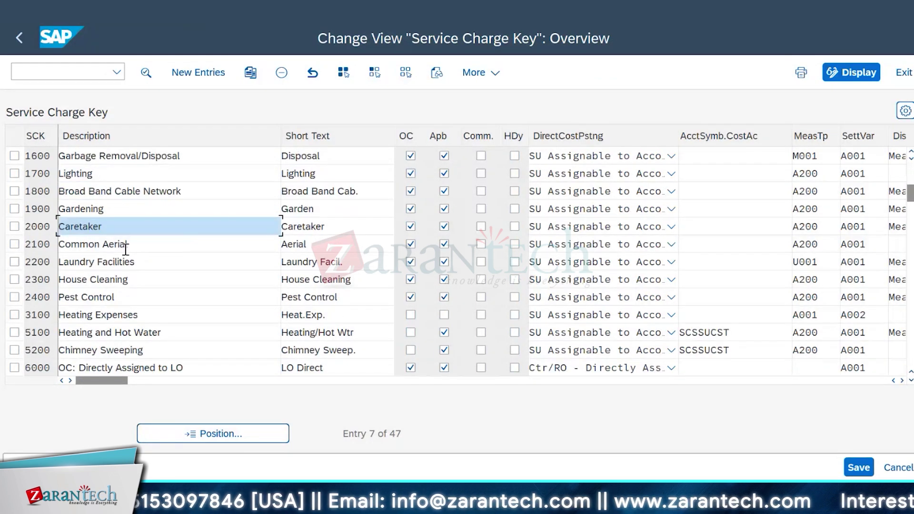
scroll(126, 248, down, 2)
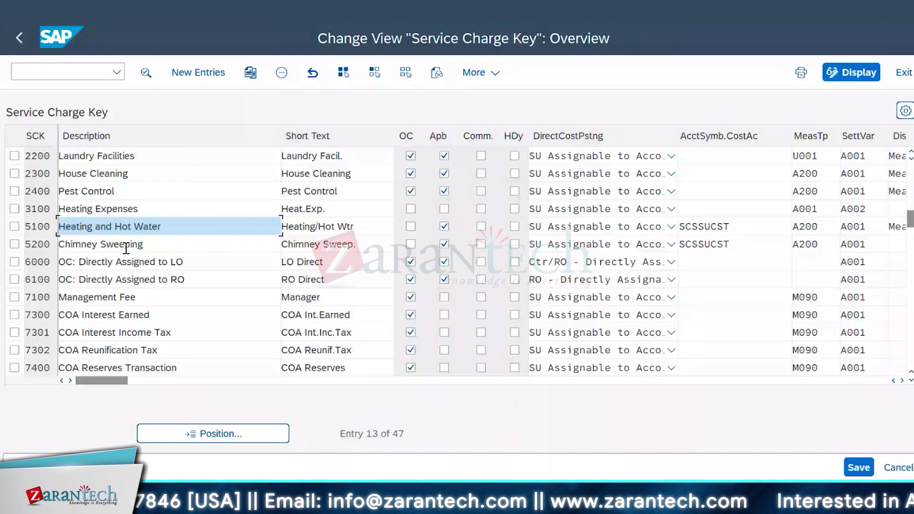
scroll(143, 262, down, 1)
scroll(163, 279, down, 1)
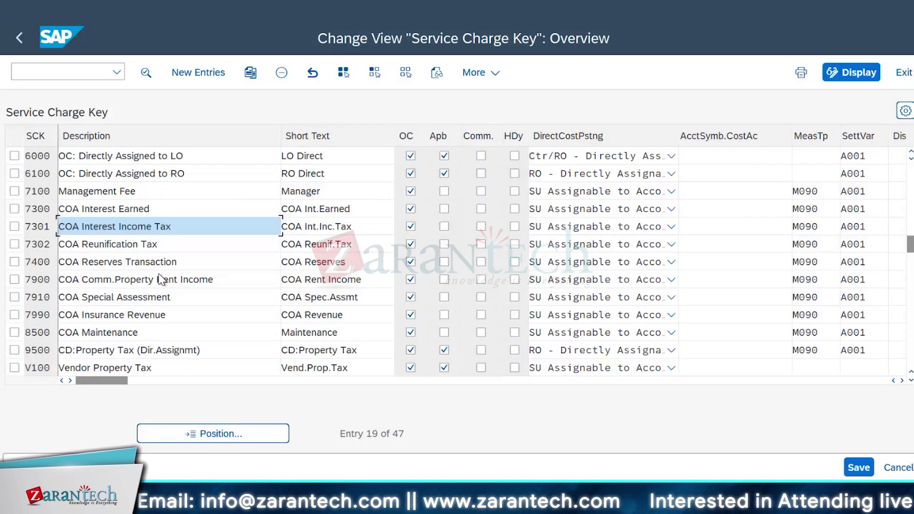
scroll(163, 280, down, 5)
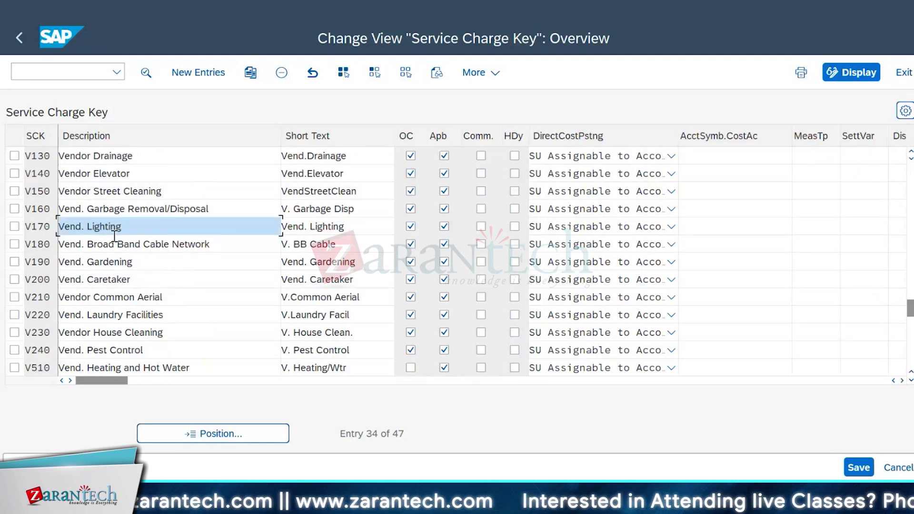
click(140, 282)
click(173, 299)
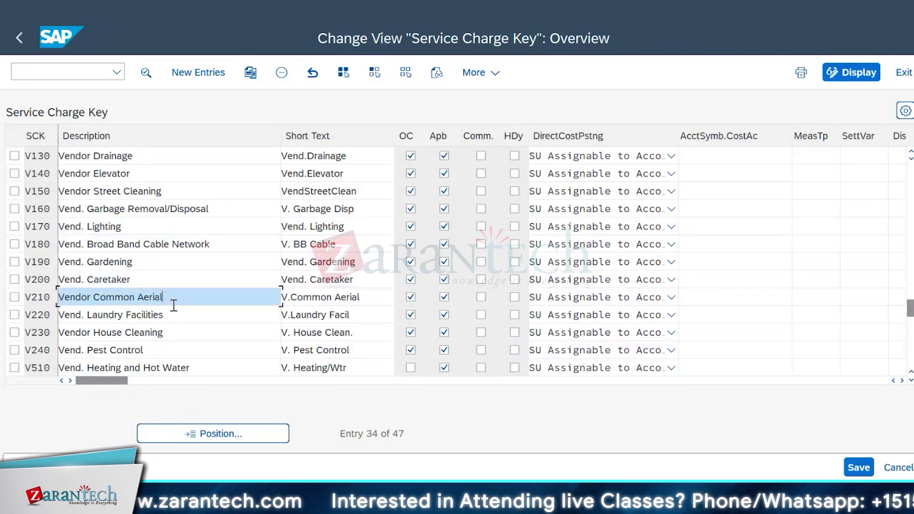
scroll(196, 288, down, 3)
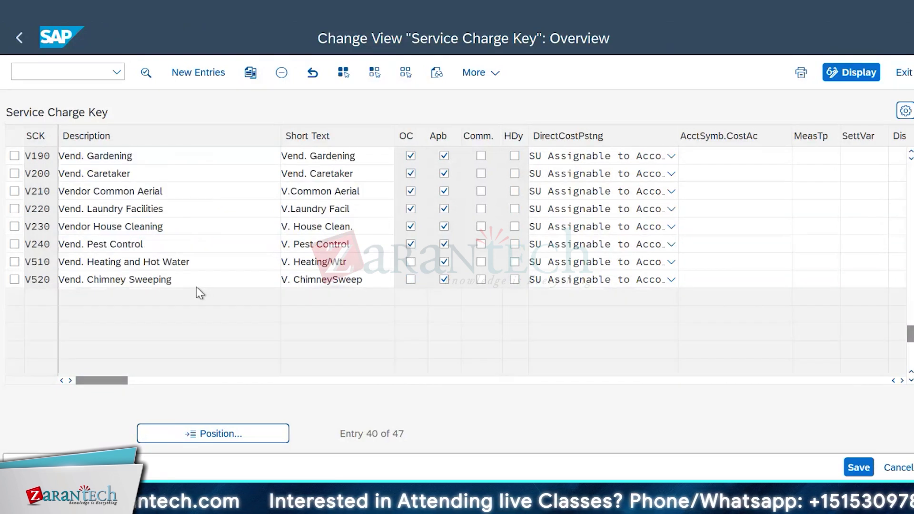
scroll(195, 291, up, 10)
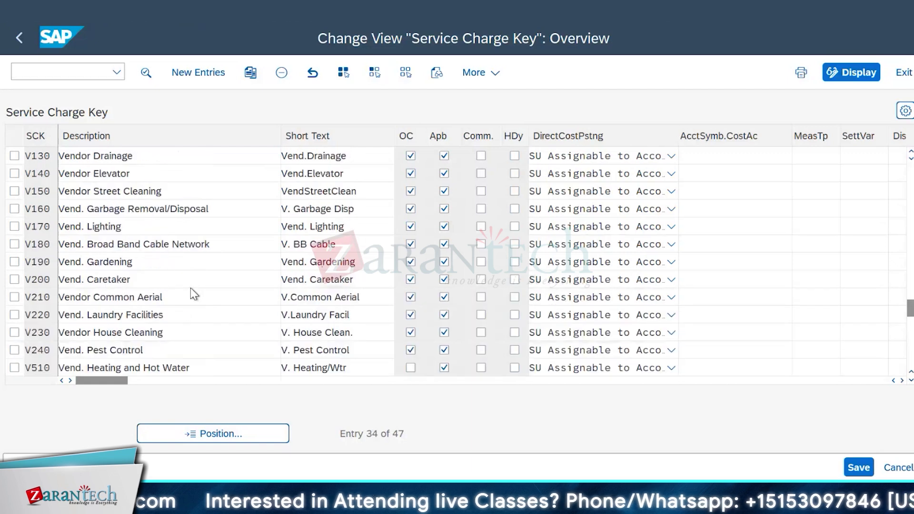
scroll(190, 288, up, 3)
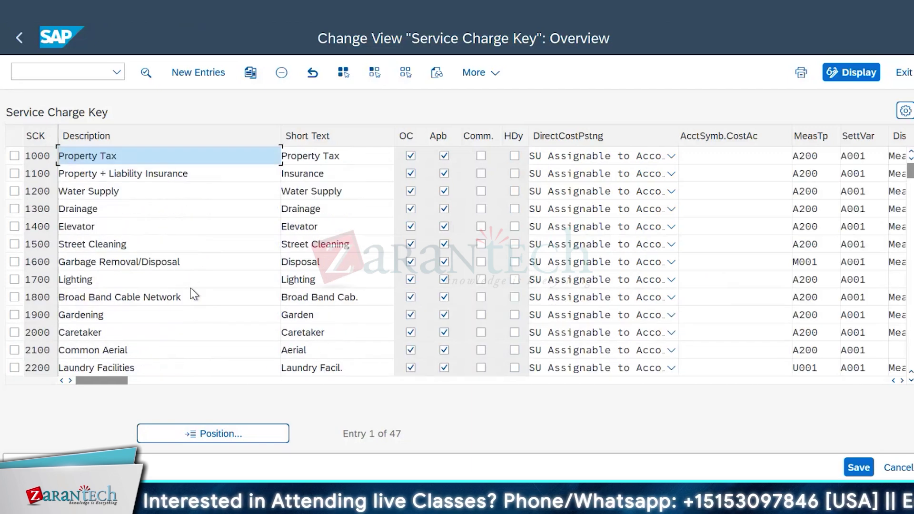
Copy the Water Supply service charge key 1200 and set the copy's service charge key to 2000.
click(15, 190)
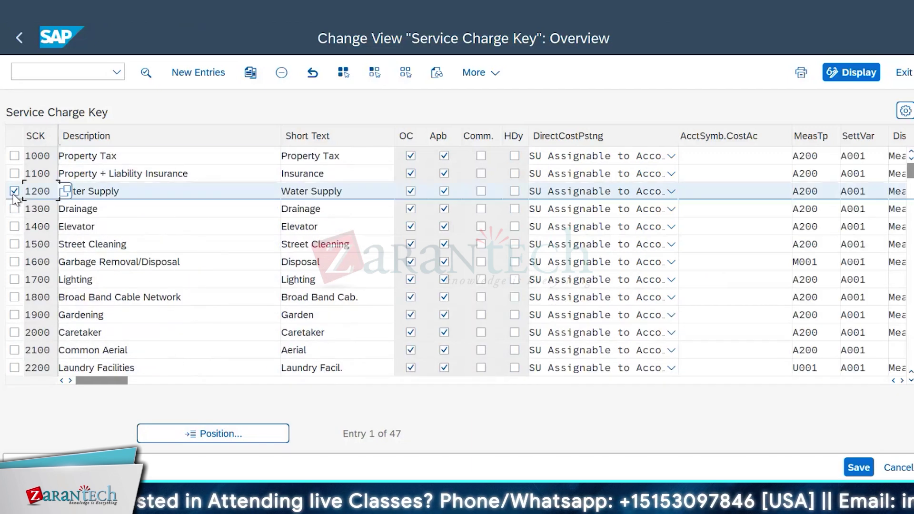
click(251, 73)
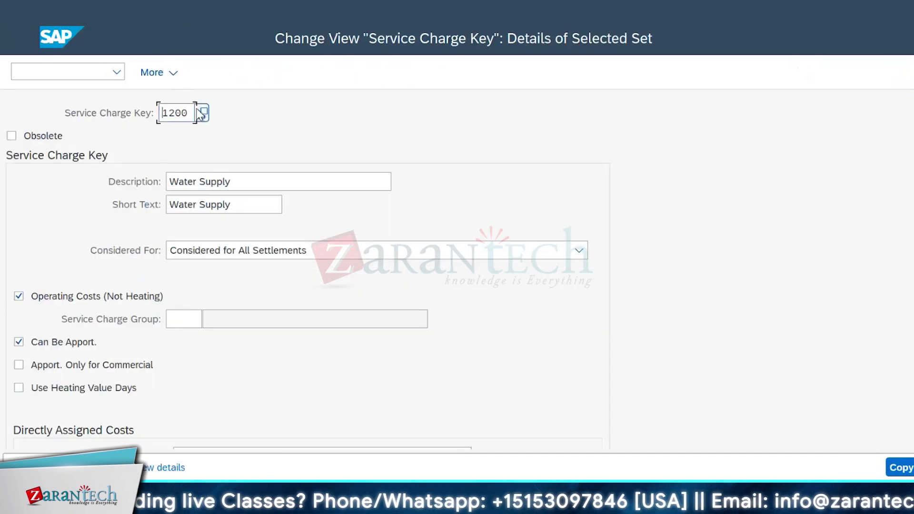
click(187, 116)
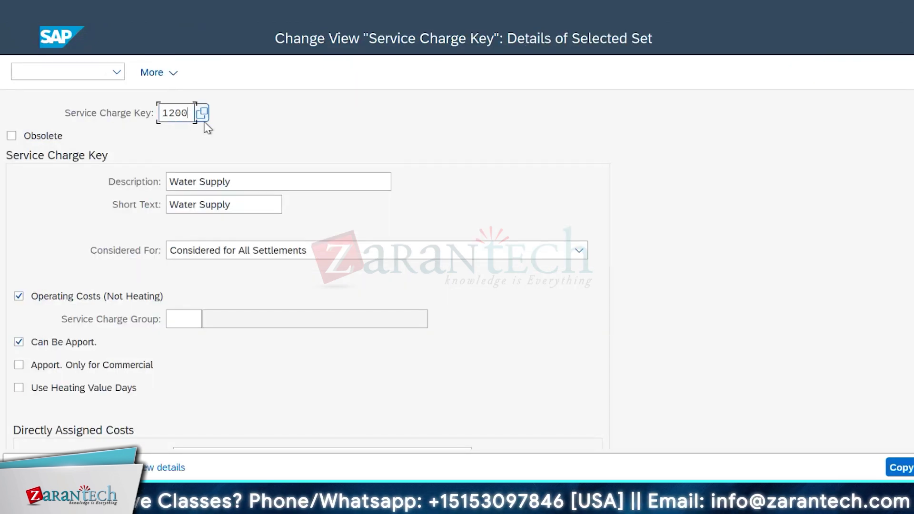
key(BackSpace)
key(BackSpace)
key(BackSpace)
key(BackSpace)
text(2000)
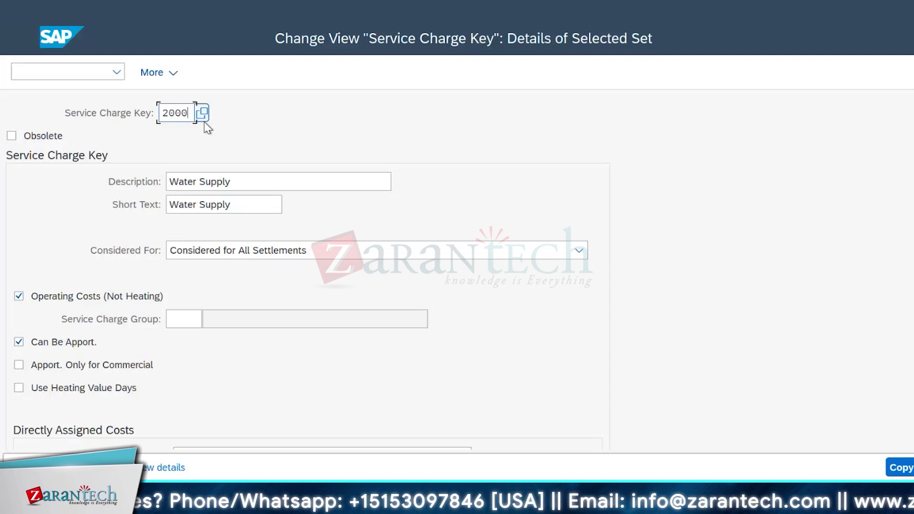
Replace the copied key's description with "Security Gurad".
key(Tab)
key(Tab)
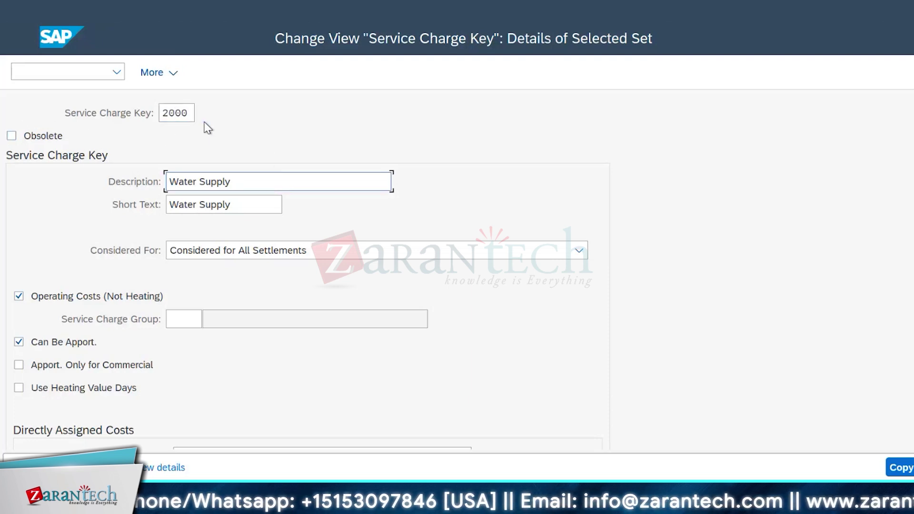
text(Se)
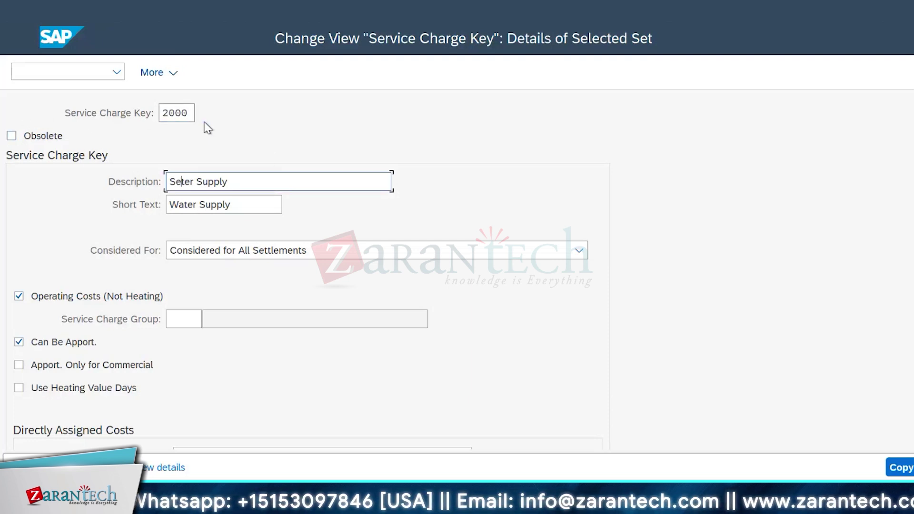
text(cur)
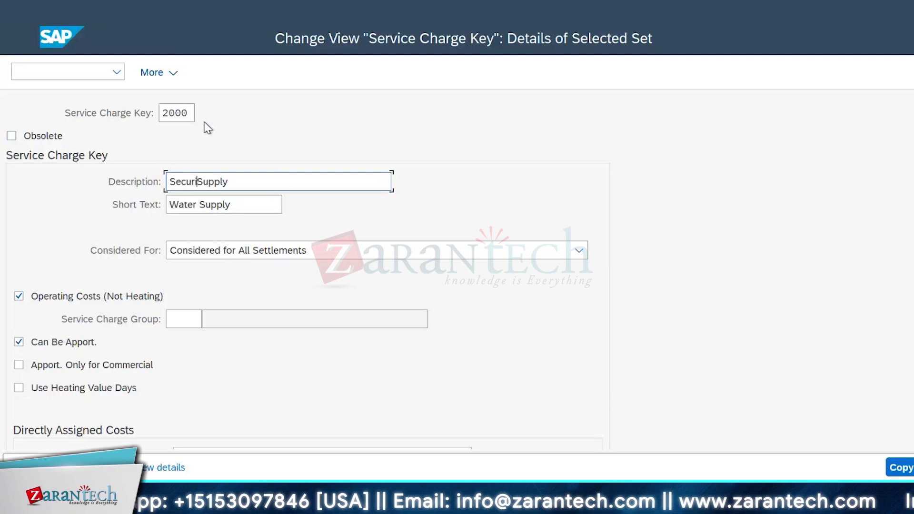
text(ity Gurad)
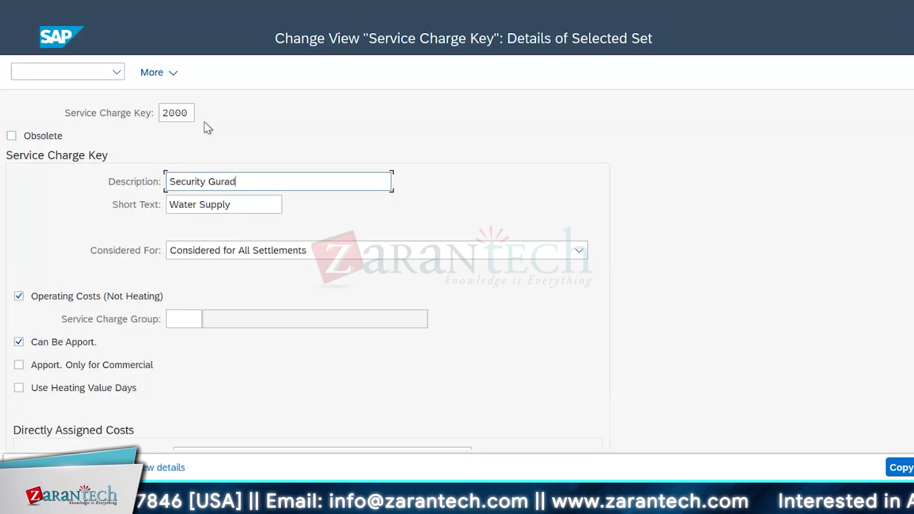
Correct the misspelled word in the copied service charge key's description so that it reads "Security Guard".
key(shift+Left)
key(shift+Left)
key(shift+Left)
key(shift+Left)
key(shift+Left)
key(shift+Left)
key(shift+Left)
key(shift+Left)
key(shift+Left)
key(shift+Left)
key(shift+Left)
key(shift+Left)
key(shift+Left)
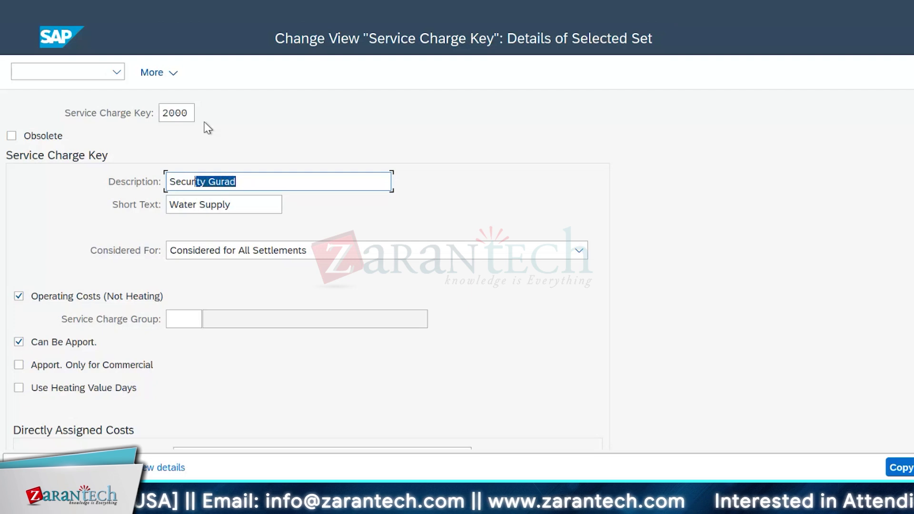
click(251, 184)
key(BackSpace)
key(BackSpace)
key(BackSpace)
key(BackSpace)
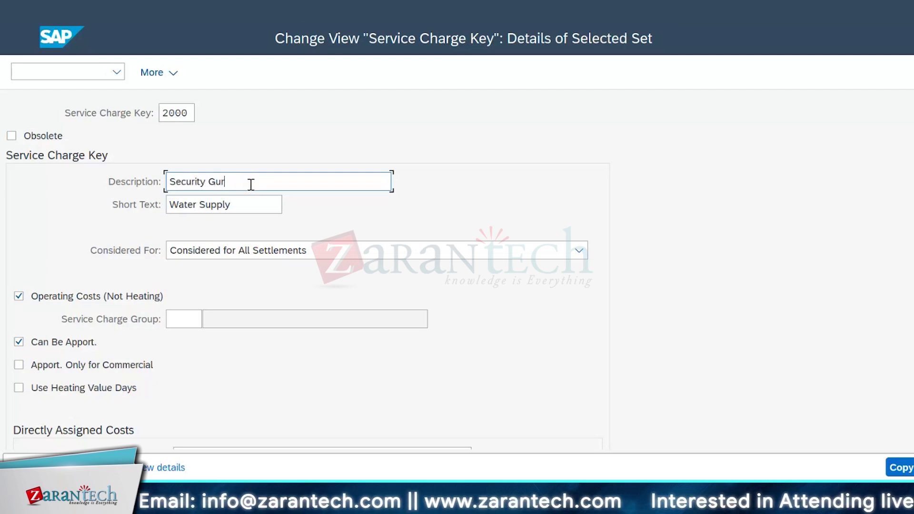
text(ur)
text(ard)
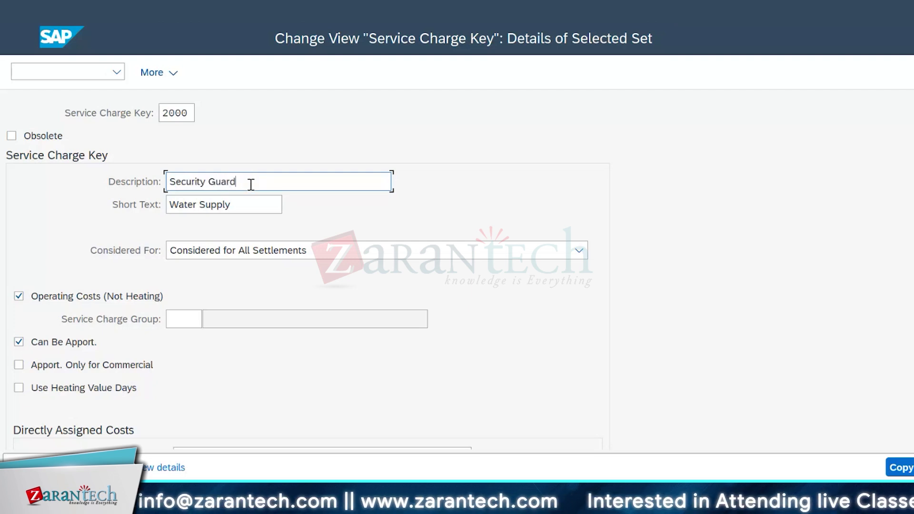
Replace the copied key's short text with its description, "Security Guard".
drag(241, 183, 162, 187)
key(ctrl+c)
click(162, 187)
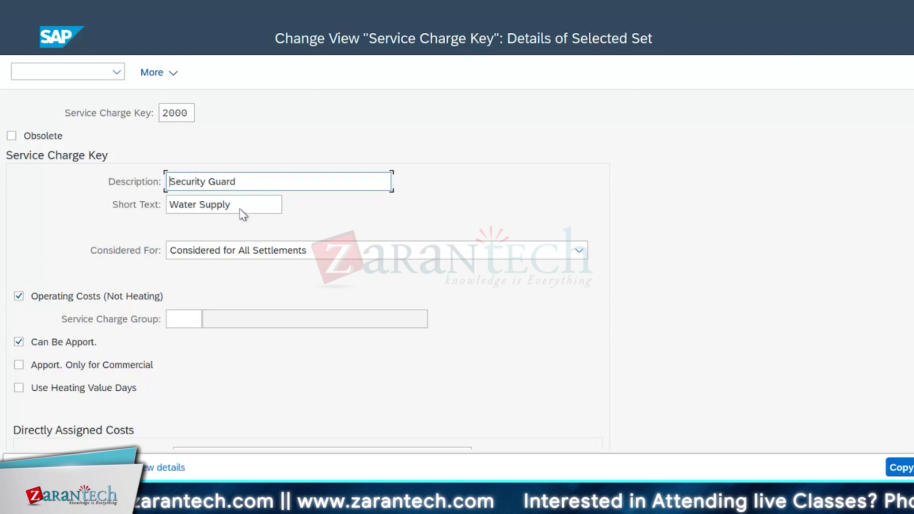
drag(239, 208, 138, 204)
key(ctrl+v)
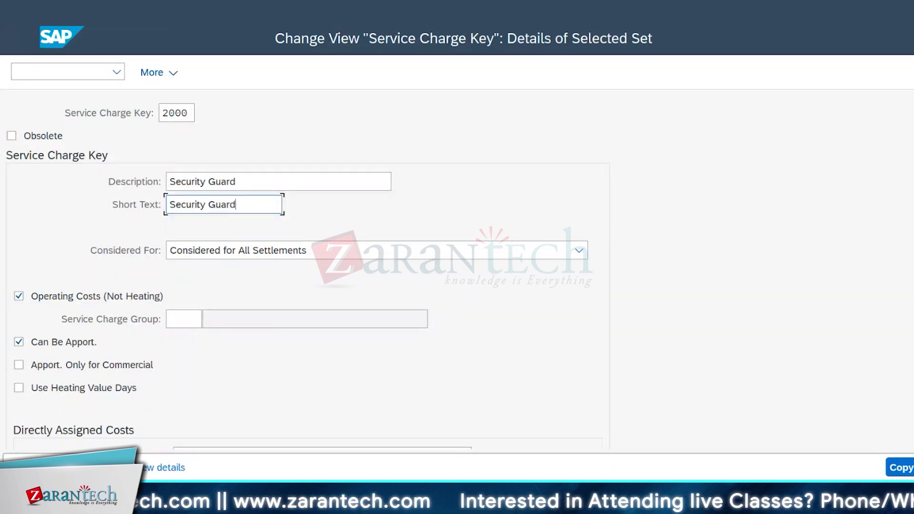
Review the copy's settlement defaults, change its service charge key to 3000, and complete the copy.
scroll(307, 270, down, 3)
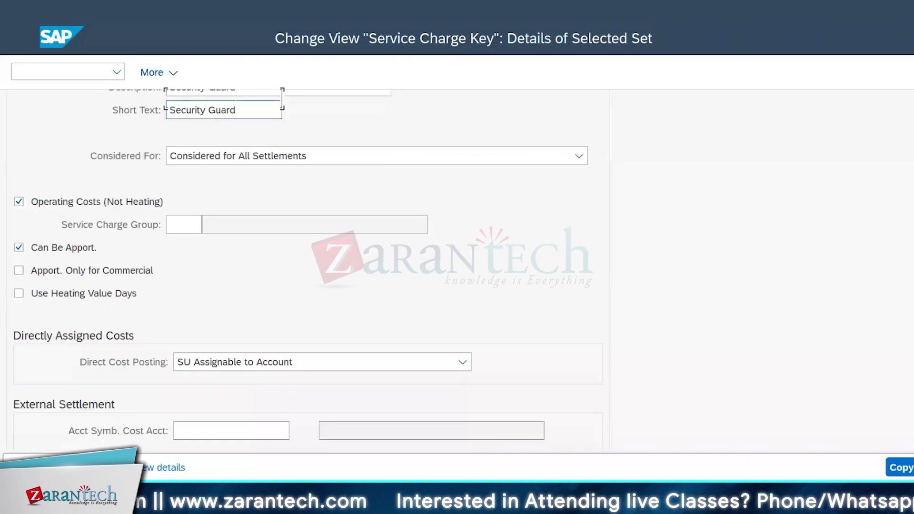
scroll(307, 270, down, 1)
scroll(907, 329, down, 3)
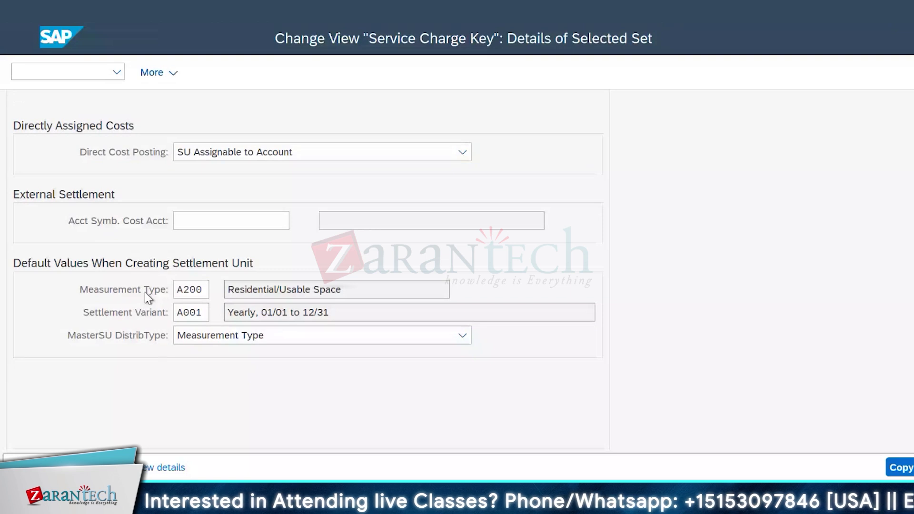
click(900, 467)
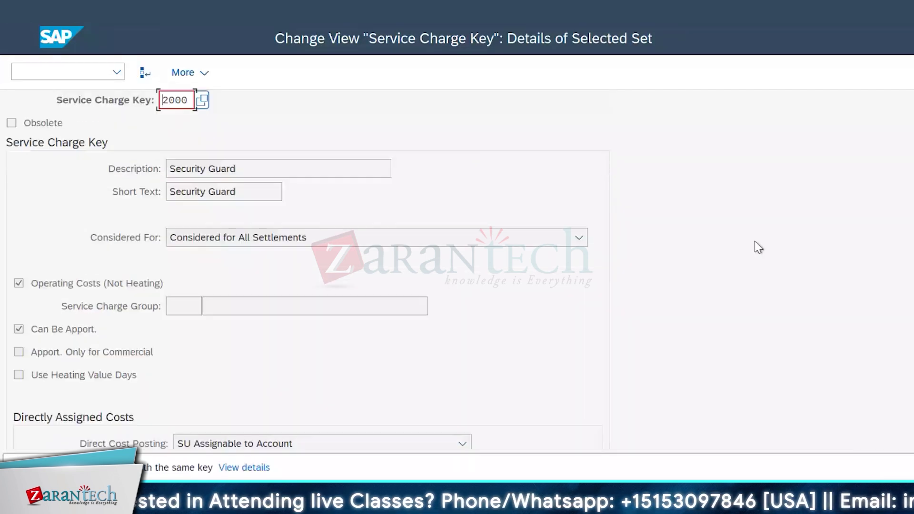
double_click(191, 103)
key(BackSpace)
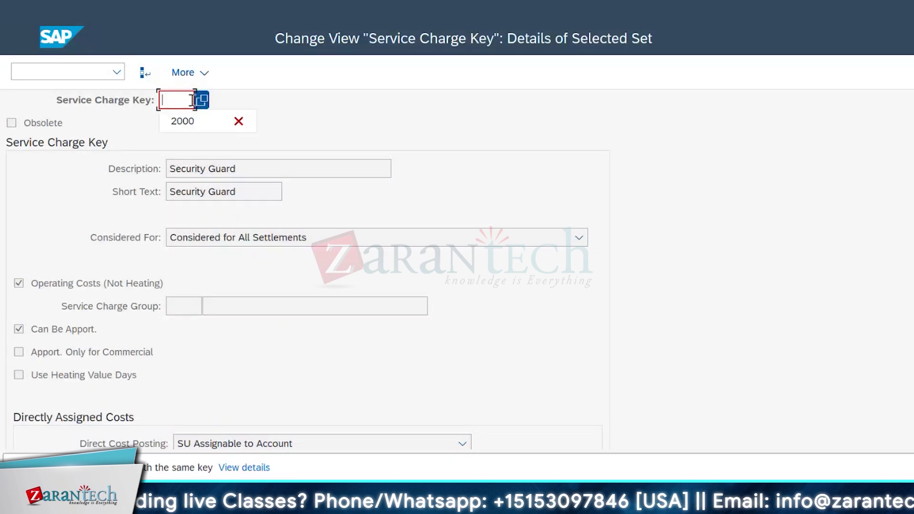
text(3000)
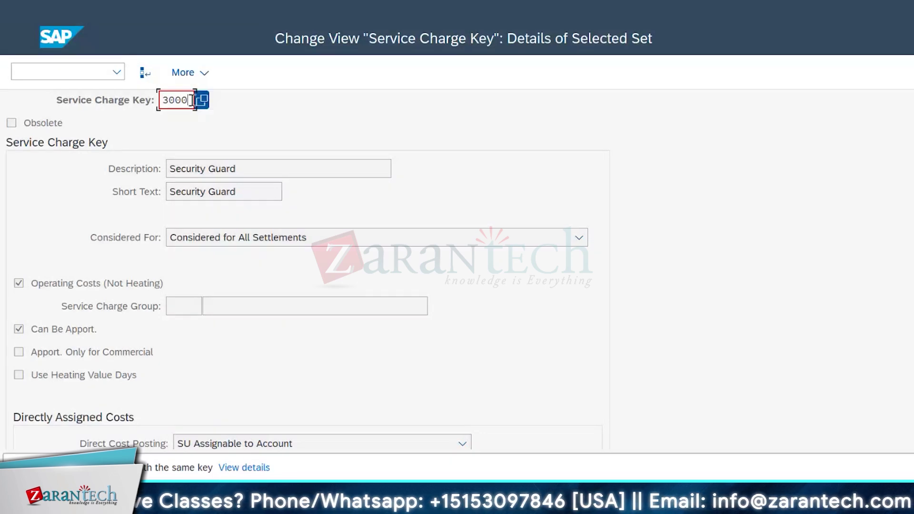
key(Return)
click(900, 469)
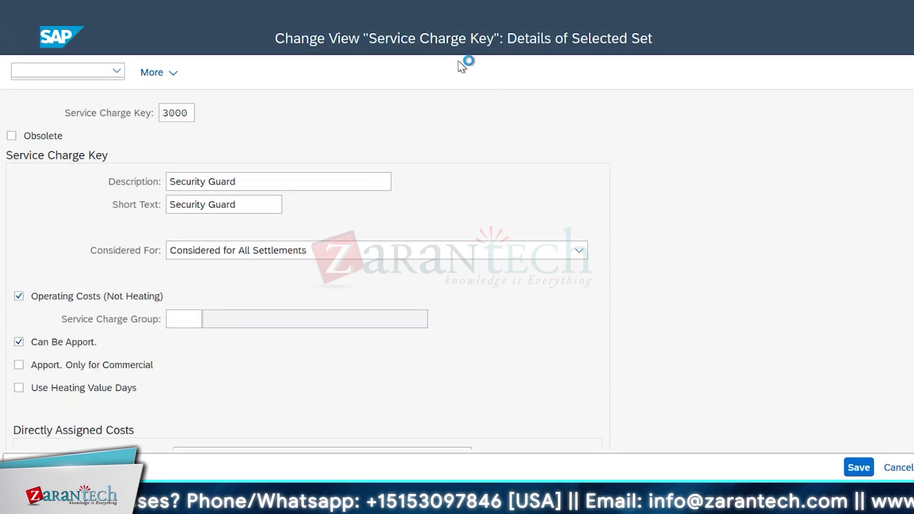
Leave the service charge key overview and save the changes to the "REFX Training-SM" customizing request.
click(146, 156)
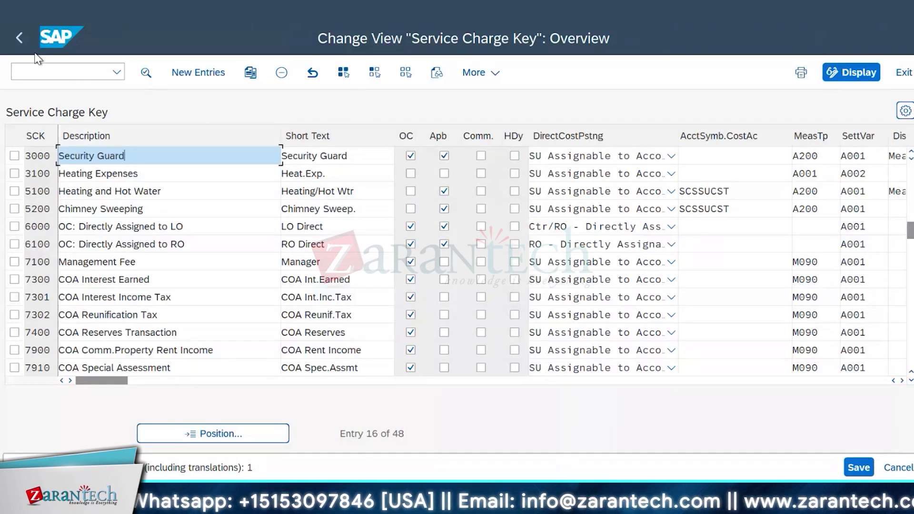
click(21, 45)
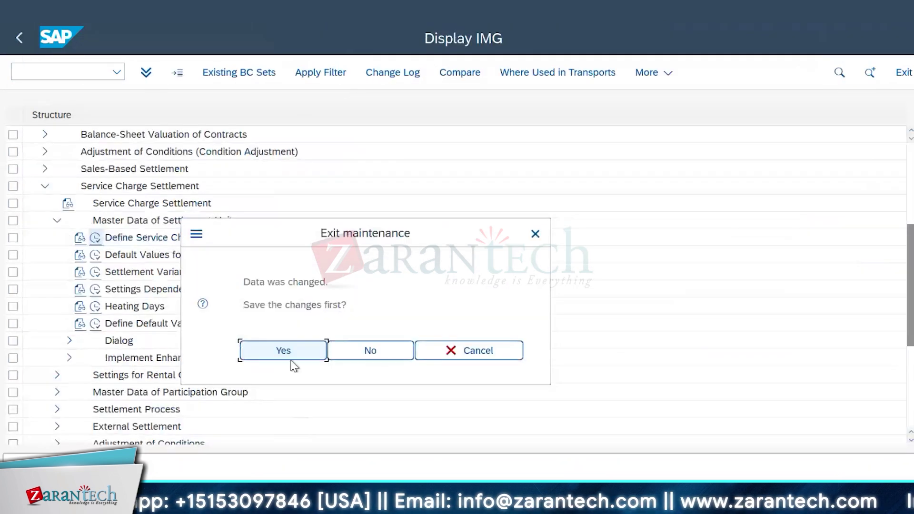
click(299, 355)
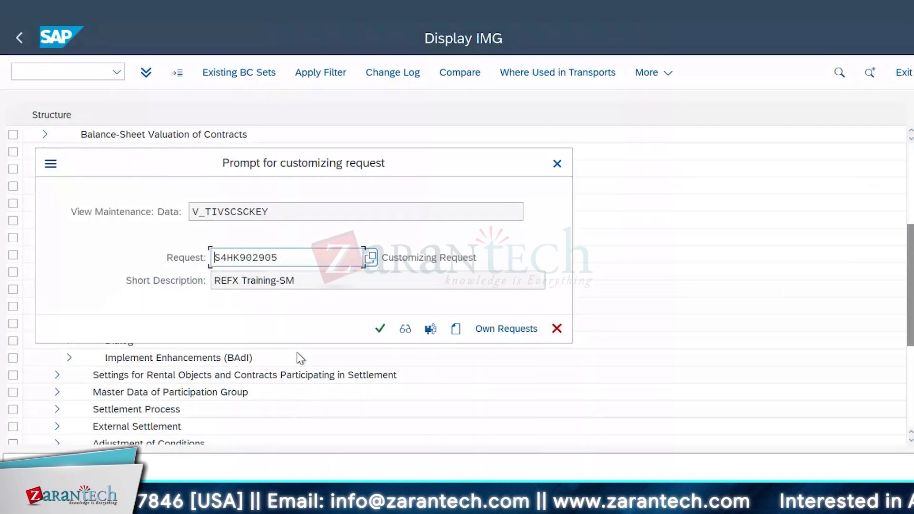
click(380, 329)
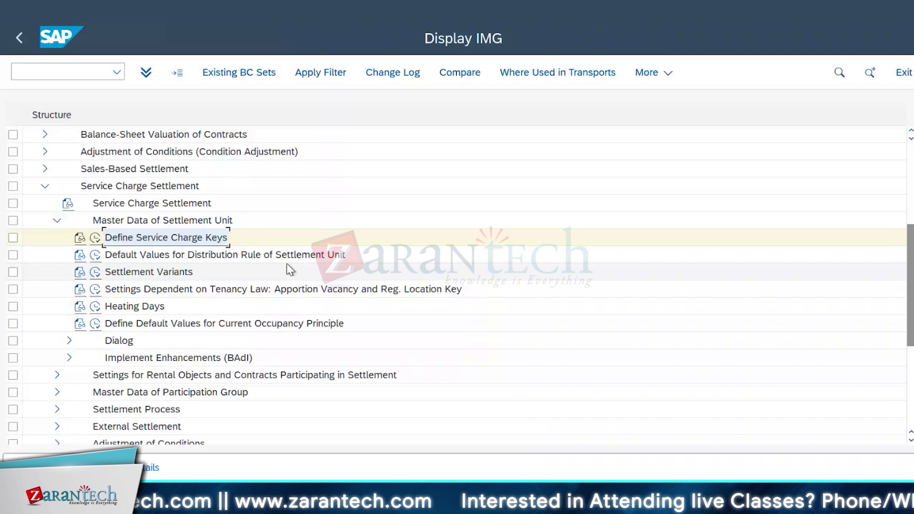
Create a new entry for Security Guard key 3000 in Default Values for Distribution Rule of Settlement Unit.
click(95, 255)
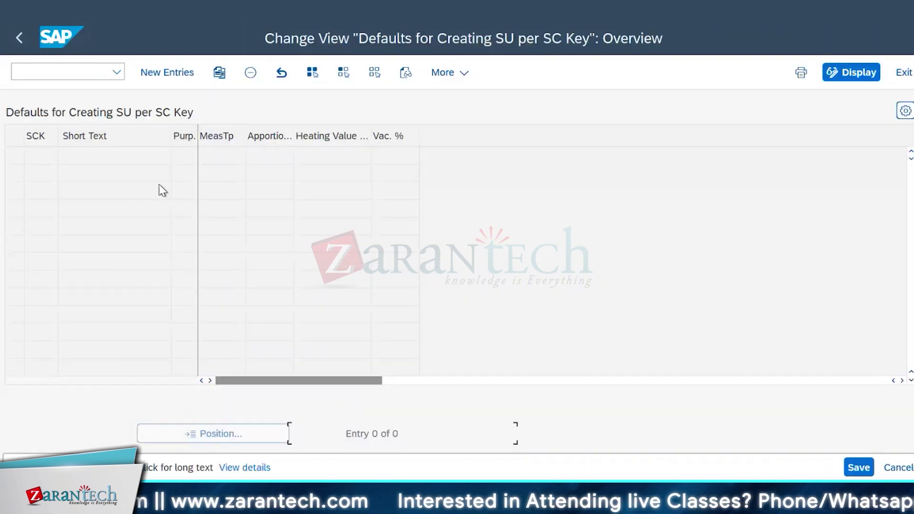
click(168, 72)
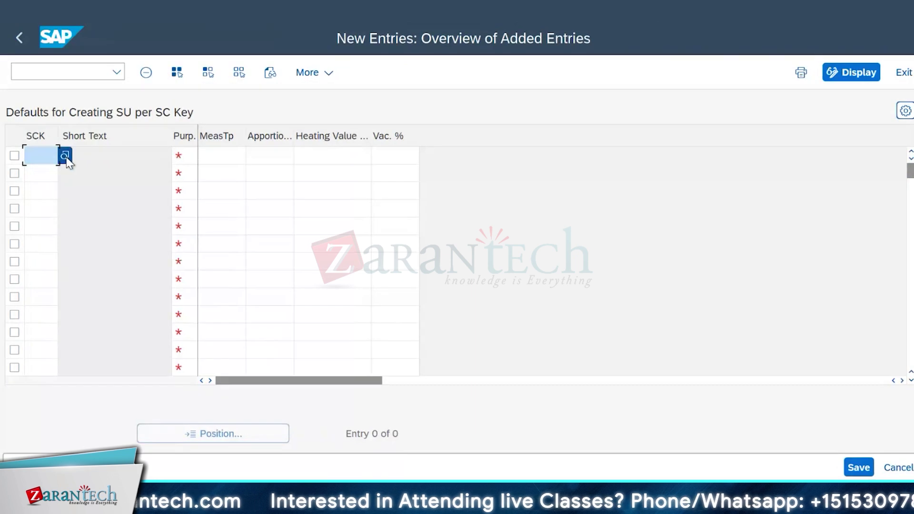
click(67, 157)
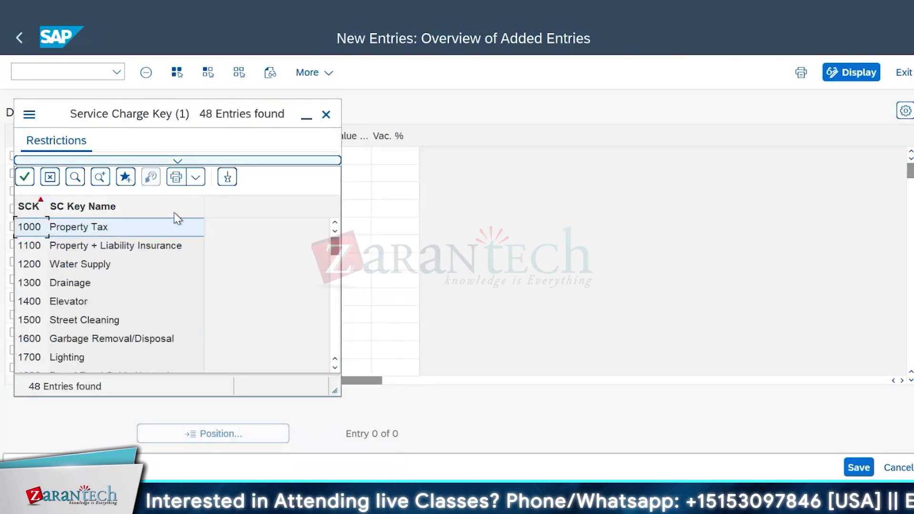
click(335, 343)
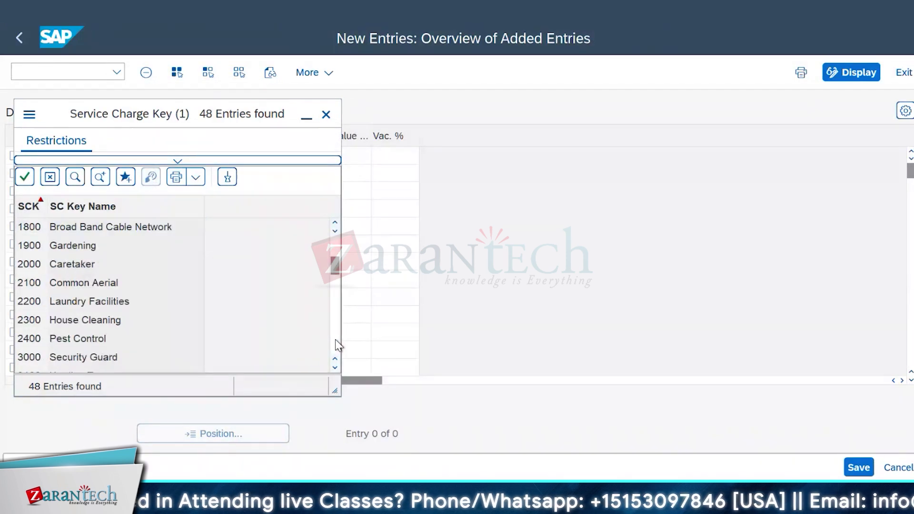
click(92, 362)
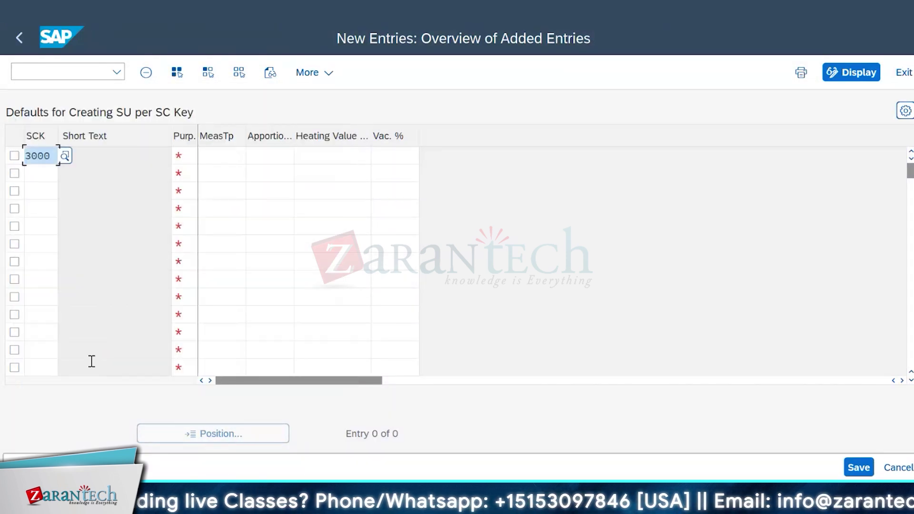
Look through the available measurement types for the key 3000 entry and close the list without choosing one.
click(241, 158)
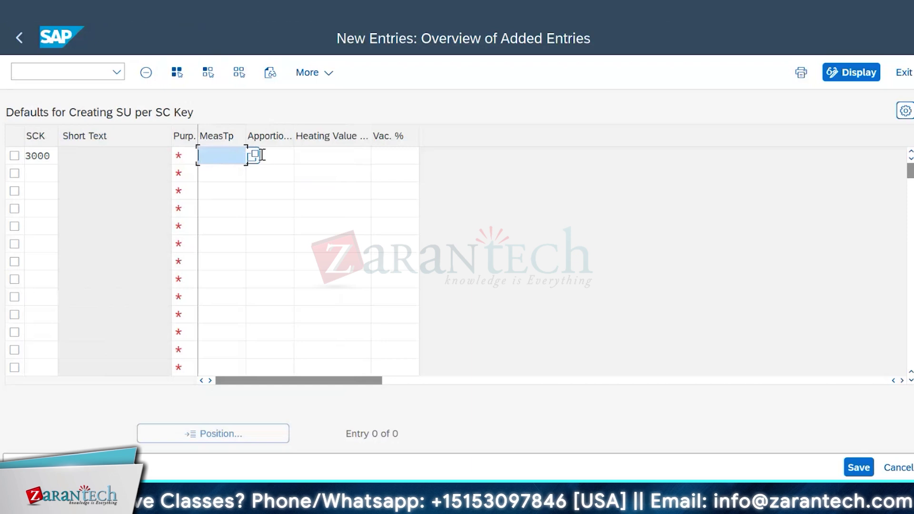
click(256, 157)
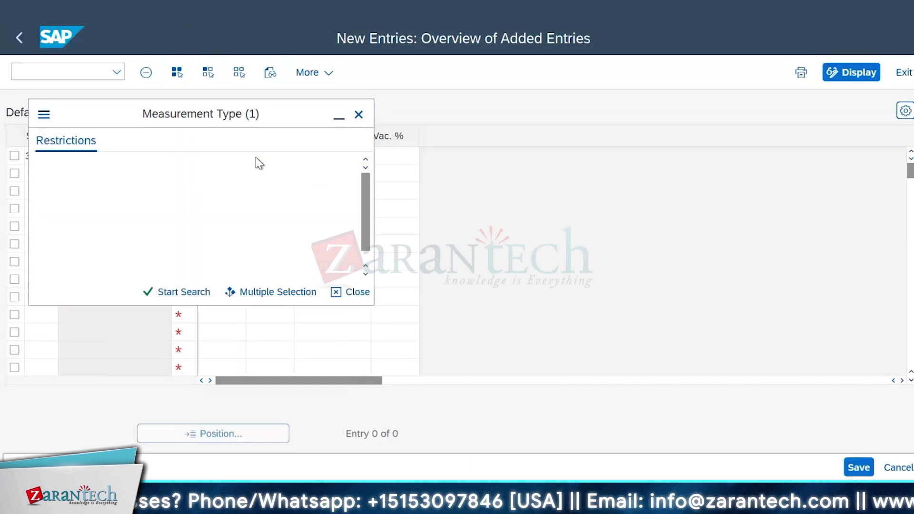
key(Return)
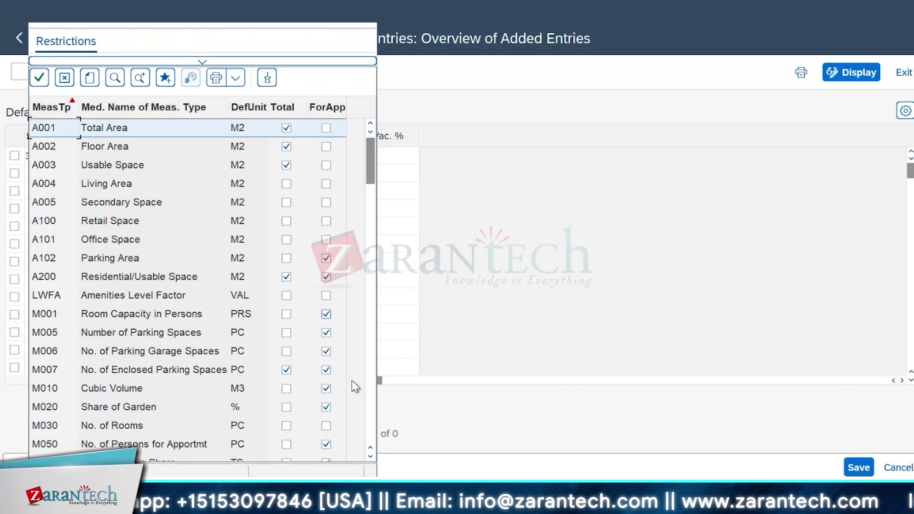
click(373, 434)
click(372, 433)
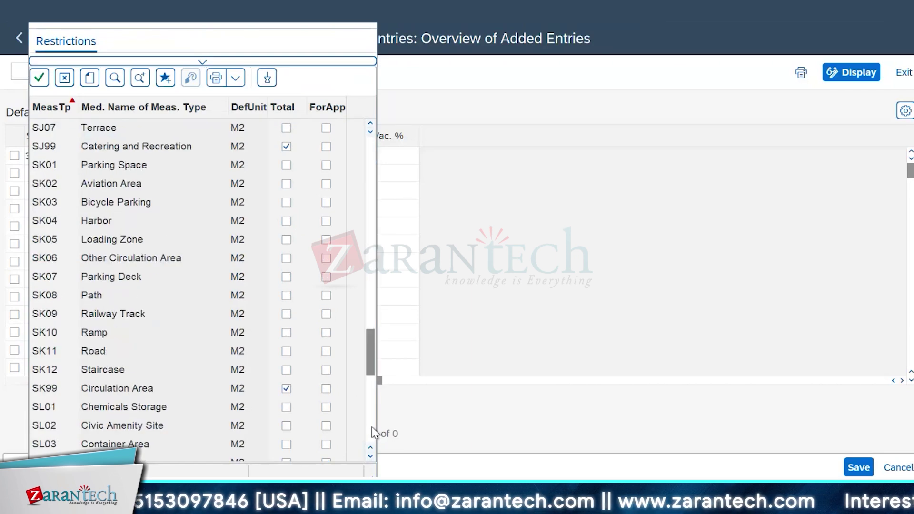
click(372, 433)
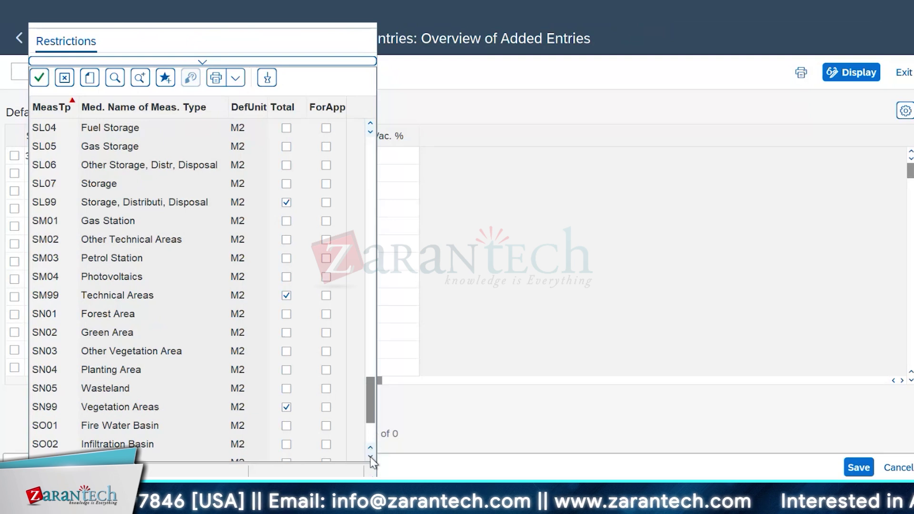
click(371, 457)
click(371, 457)
click(371, 457)
click(370, 457)
click(371, 457)
click(370, 457)
click(370, 457)
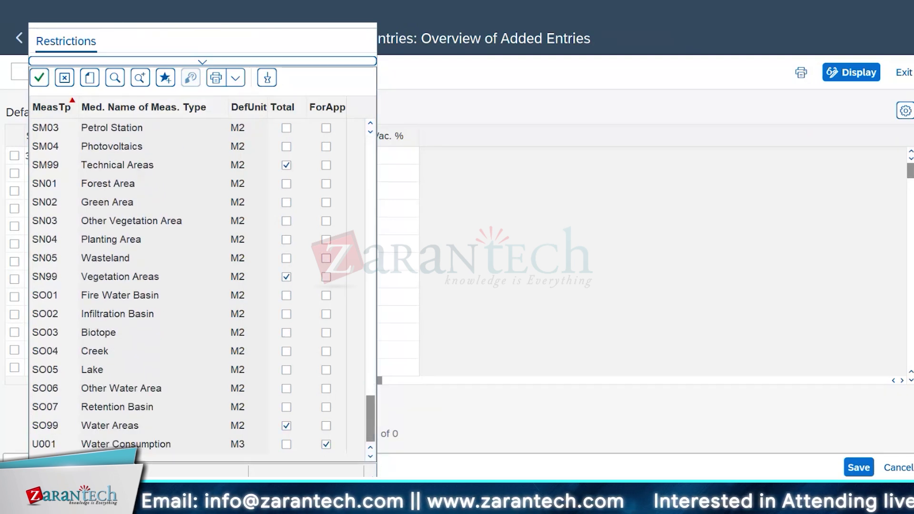
drag(81, 16, 77, 61)
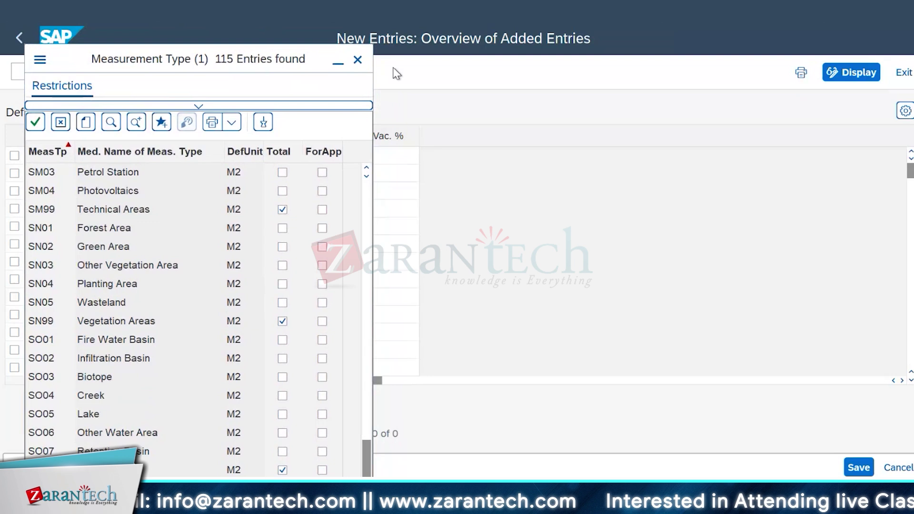
click(358, 60)
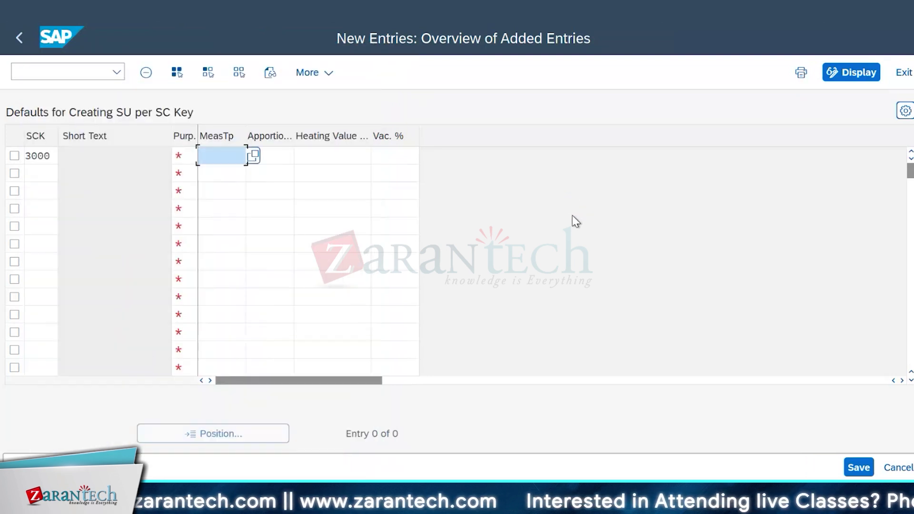
Leave the optional fields of the key 3000 entry empty, set its purpose to AO (Owner Apportionment), and save the entry.
click(278, 155)
click(332, 157)
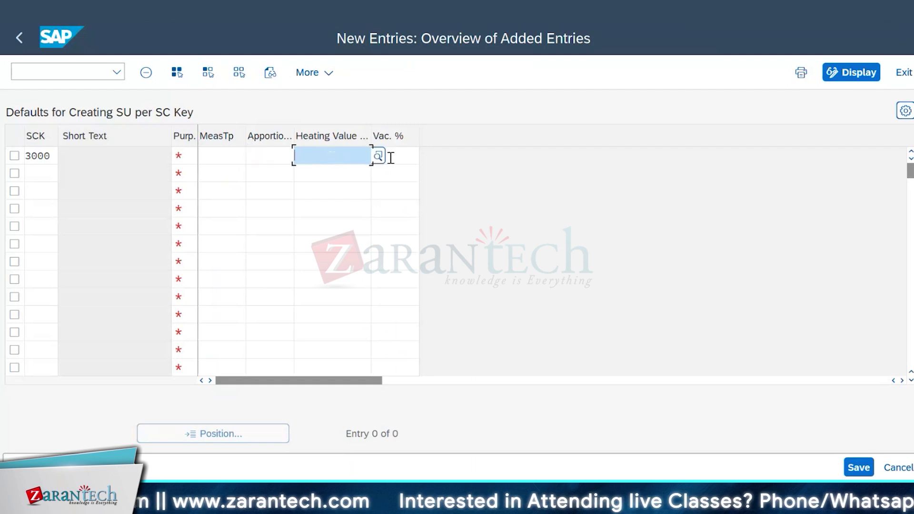
click(393, 155)
key(Return)
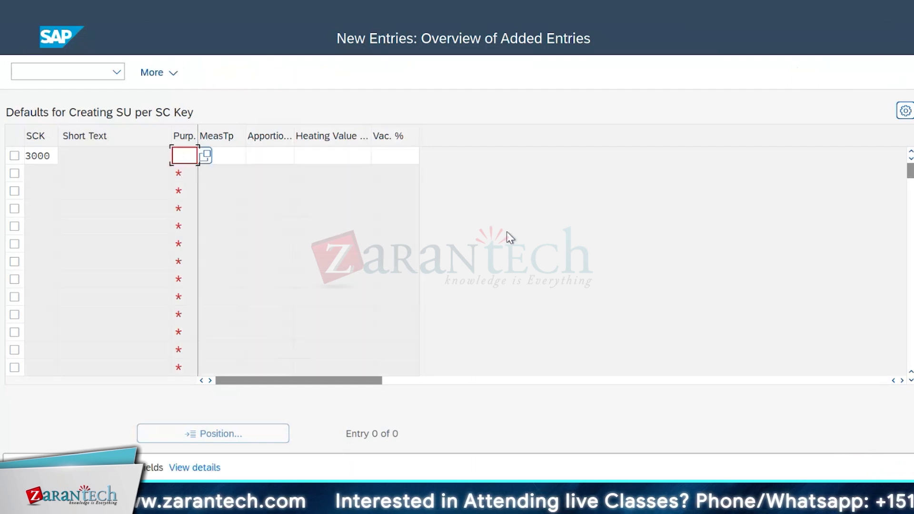
click(207, 156)
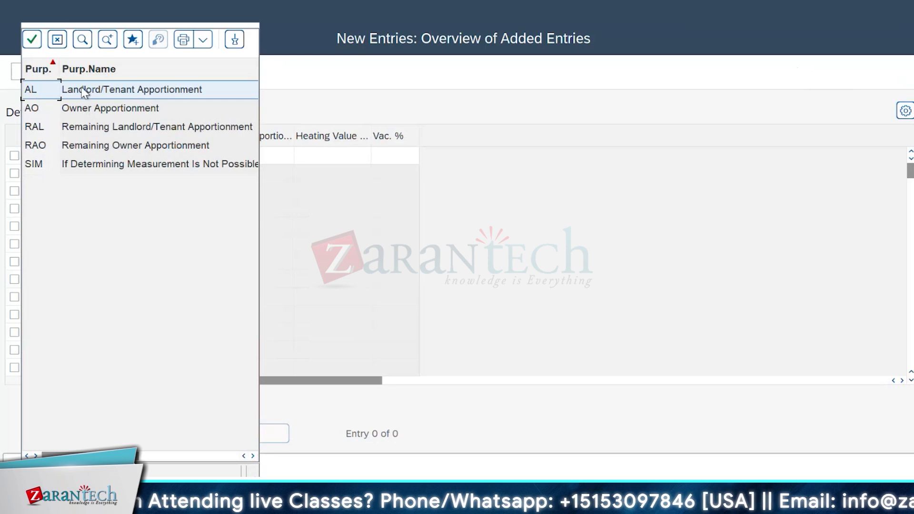
double_click(76, 113)
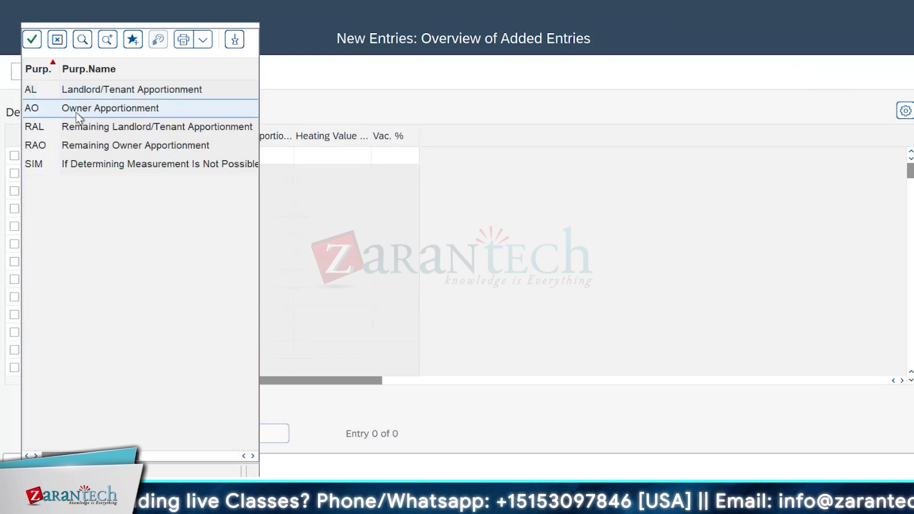
key(Return)
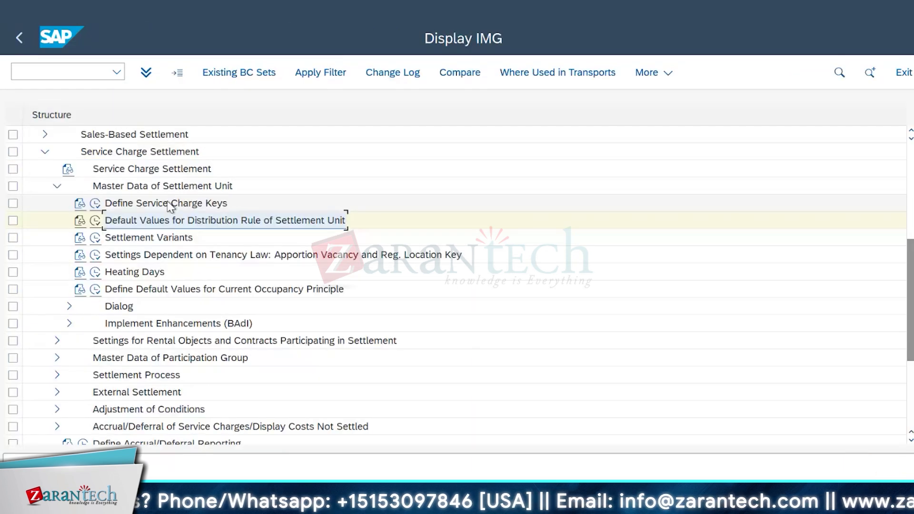
Reopen Default Values for Distribution Rule of Settlement Unit to check the saved Security Guard entry.
click(119, 204)
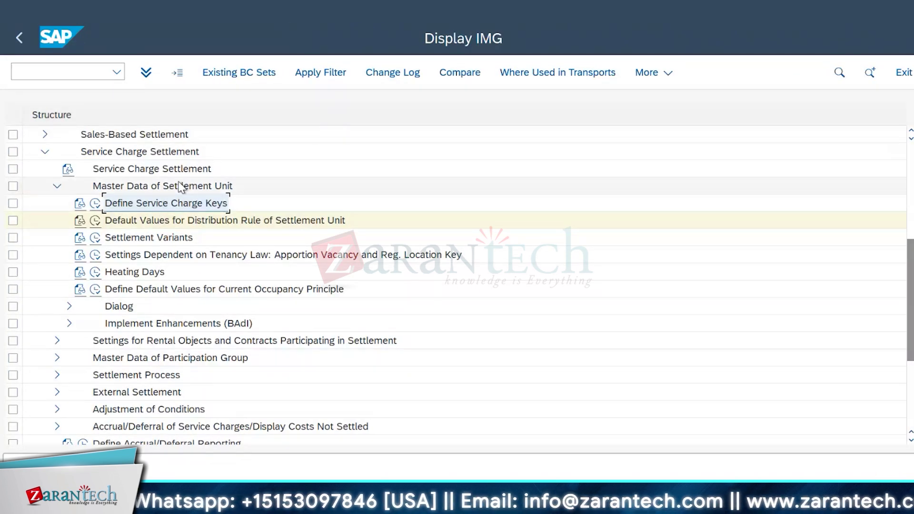
click(95, 222)
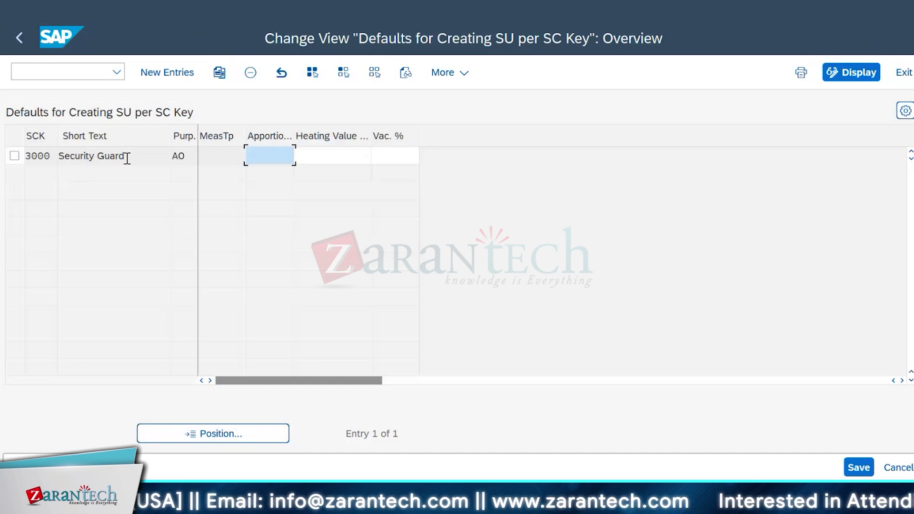
Leave the Security Guard defaults and open the Create settlement variant activity of Settlement Variants.
drag(127, 158, 69, 160)
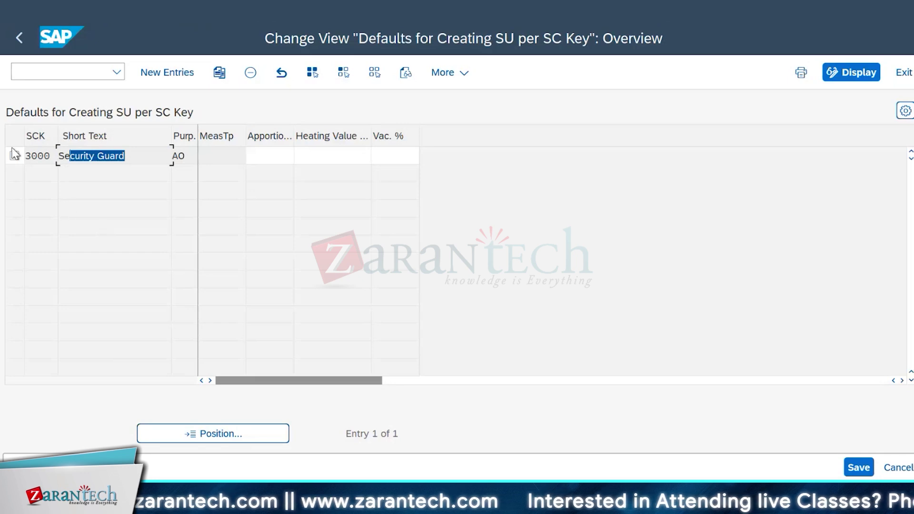
click(19, 37)
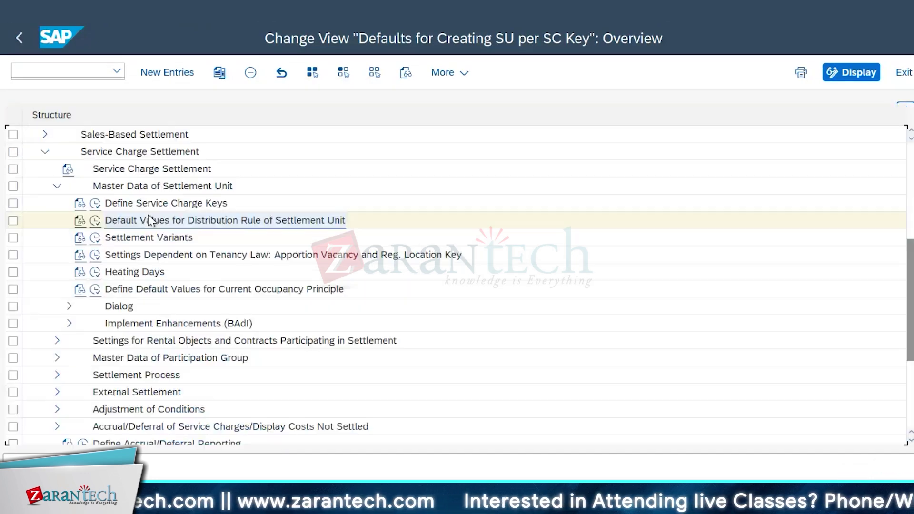
click(95, 238)
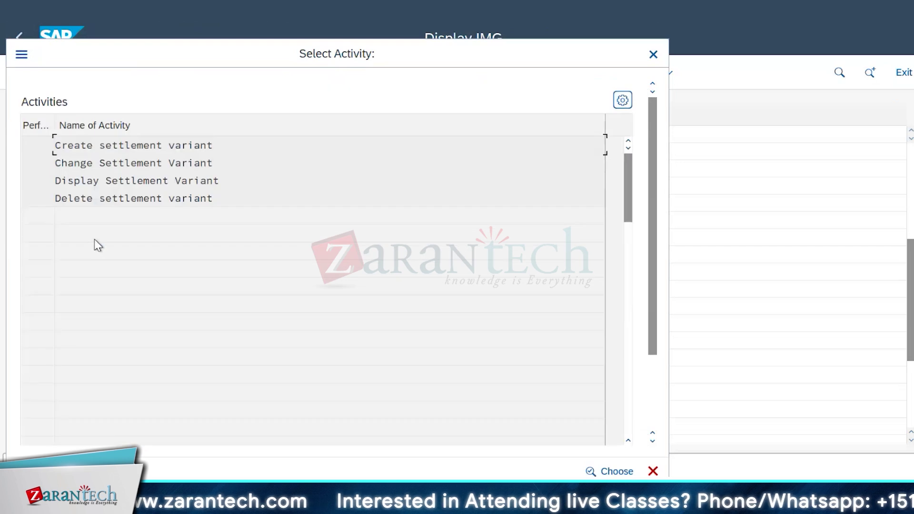
double_click(138, 146)
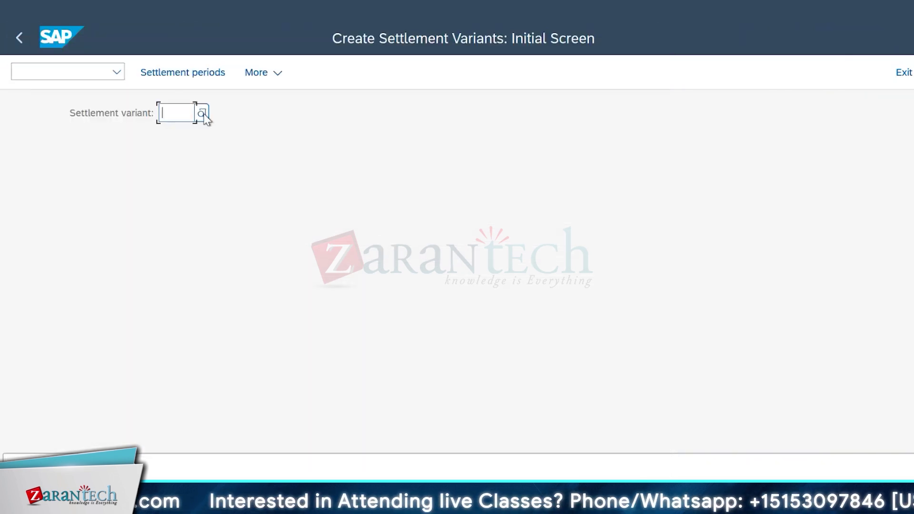
Try to create settlement variant A001 (Yearly, 01/01 to 12/31), and return to the IMG structure.
click(202, 113)
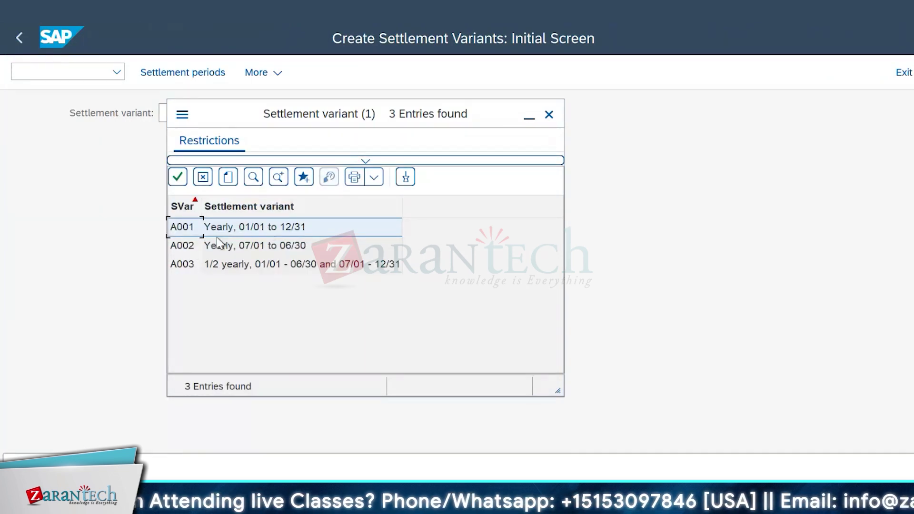
double_click(244, 228)
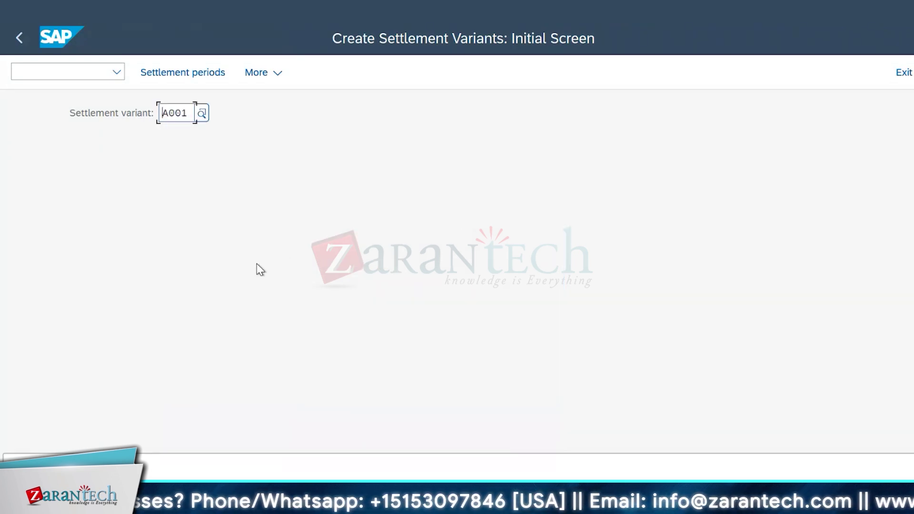
key(Return)
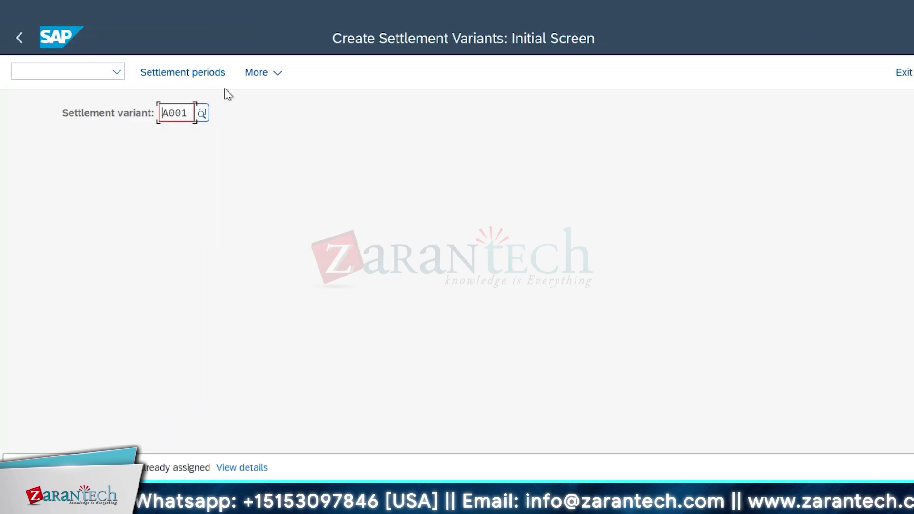
click(20, 38)
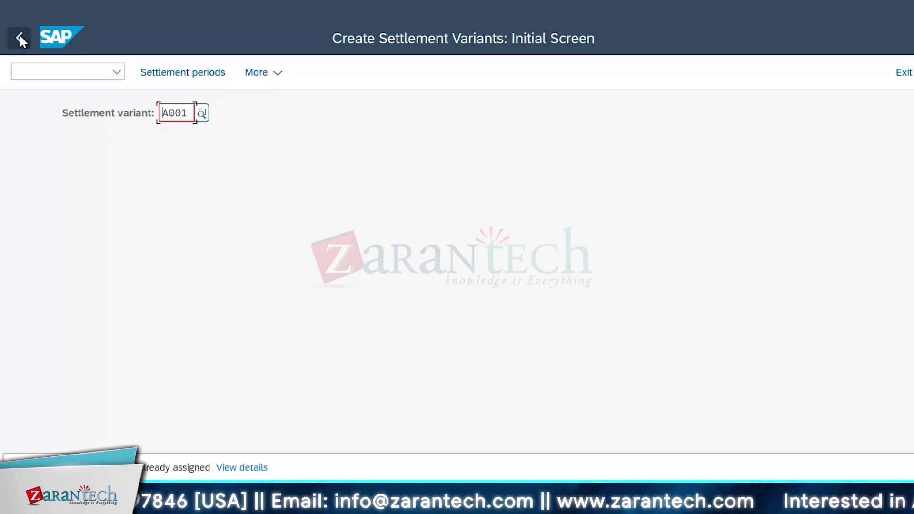
click(907, 75)
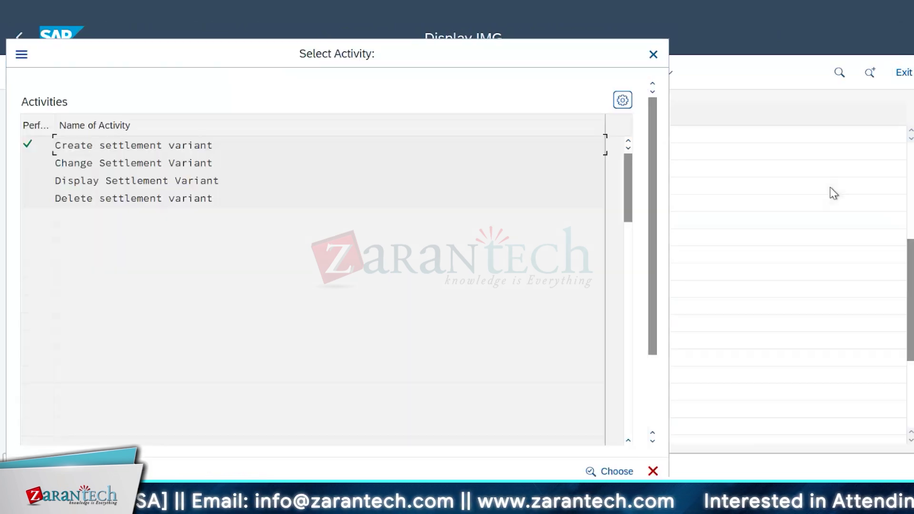
click(653, 54)
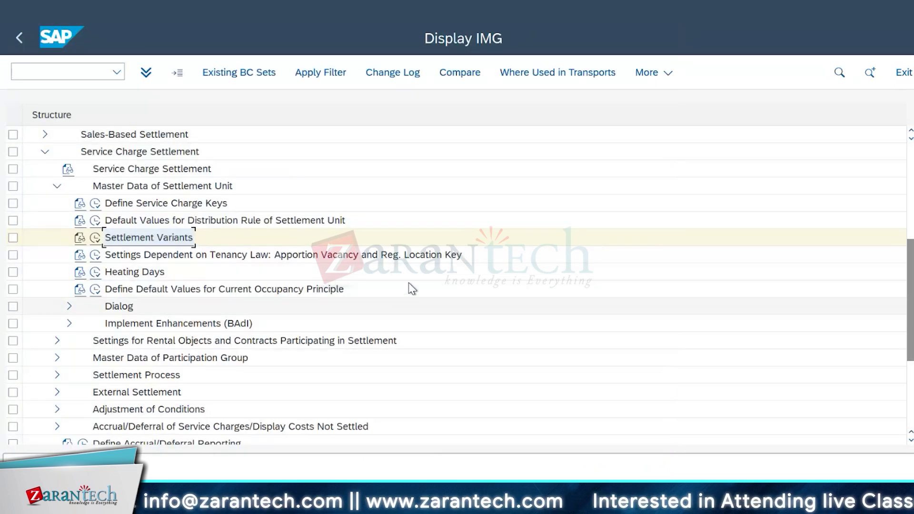
In SAP Easy Access, open REBDRO - Process Rental Object from the master data of Flexible Real Estate Management.
scroll(412, 282, down, 1)
scroll(414, 287, down, 2)
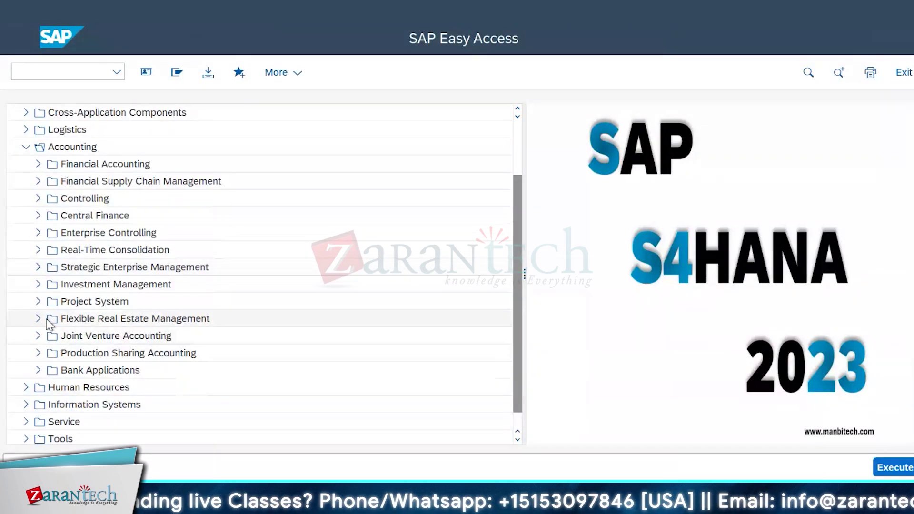
click(39, 319)
scroll(210, 325, down, 3)
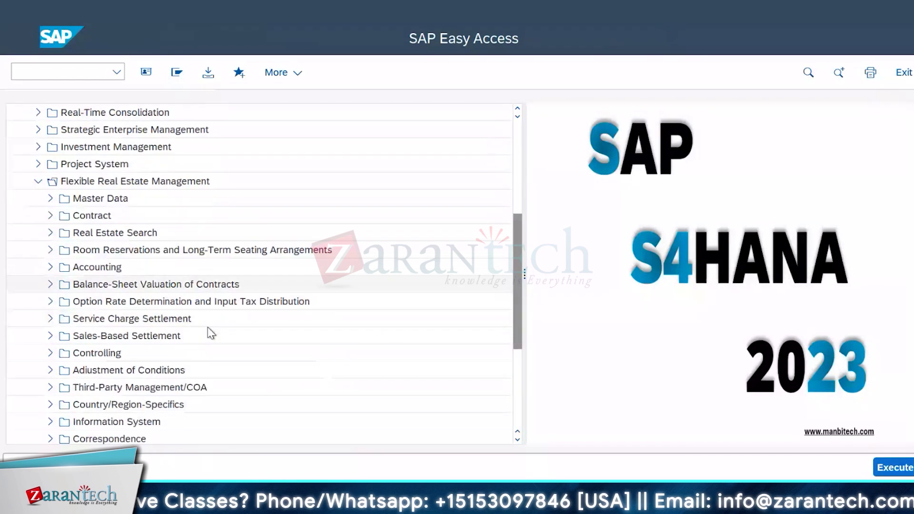
scroll(143, 239, down, 2)
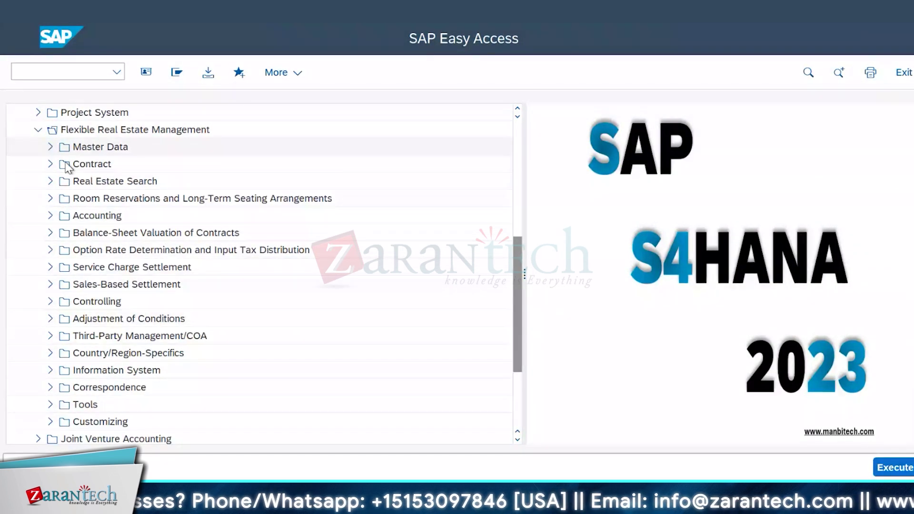
click(50, 146)
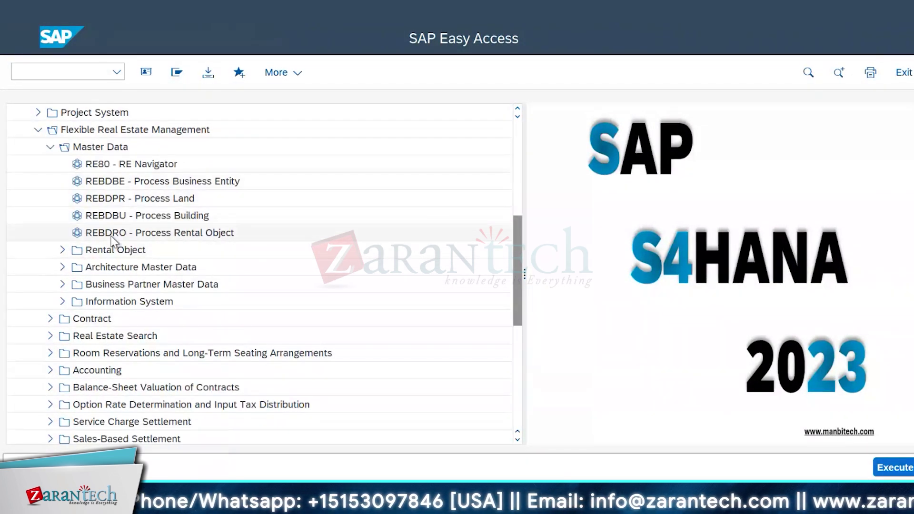
double_click(299, 231)
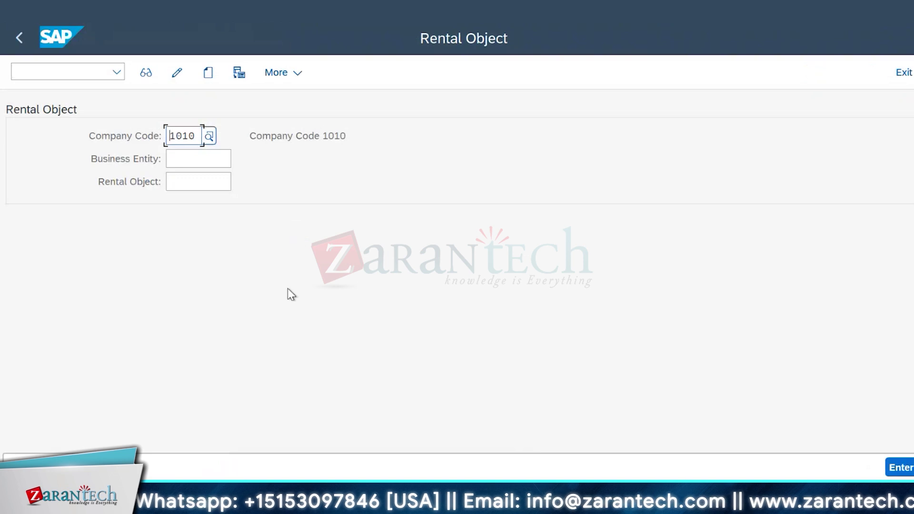
Look up business entity 12 and its pooled space, rental object 2, in company code 1010 and display the object.
click(184, 161)
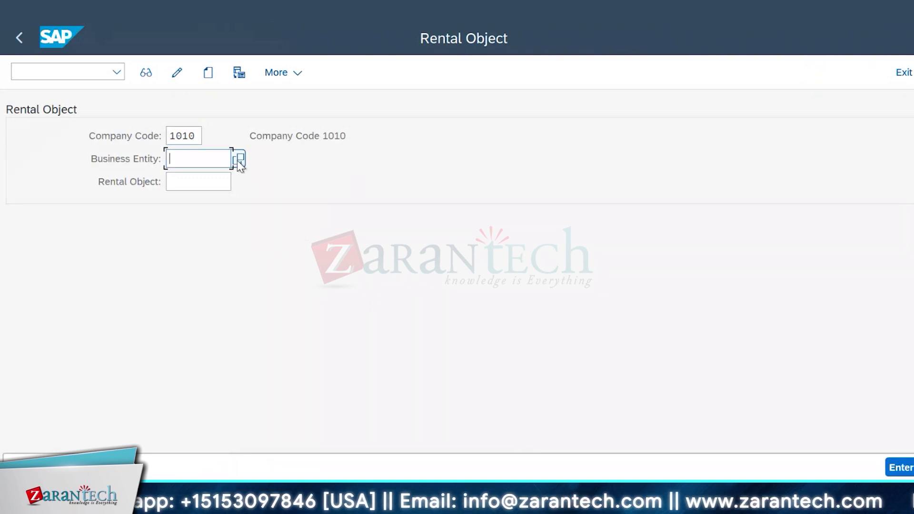
click(409, 183)
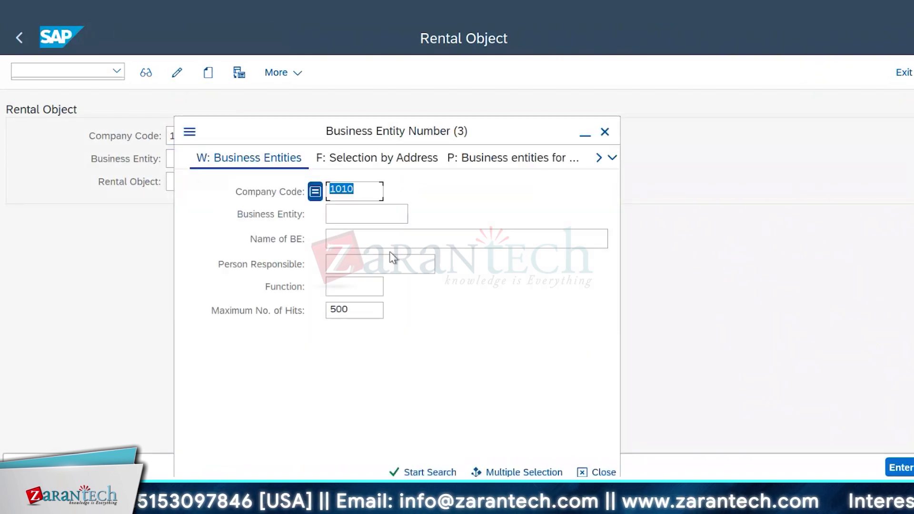
key(Return)
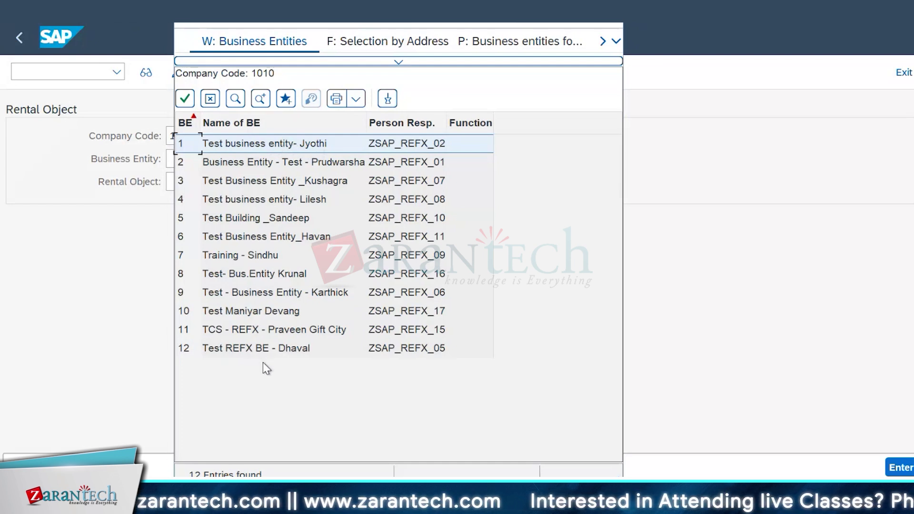
double_click(235, 348)
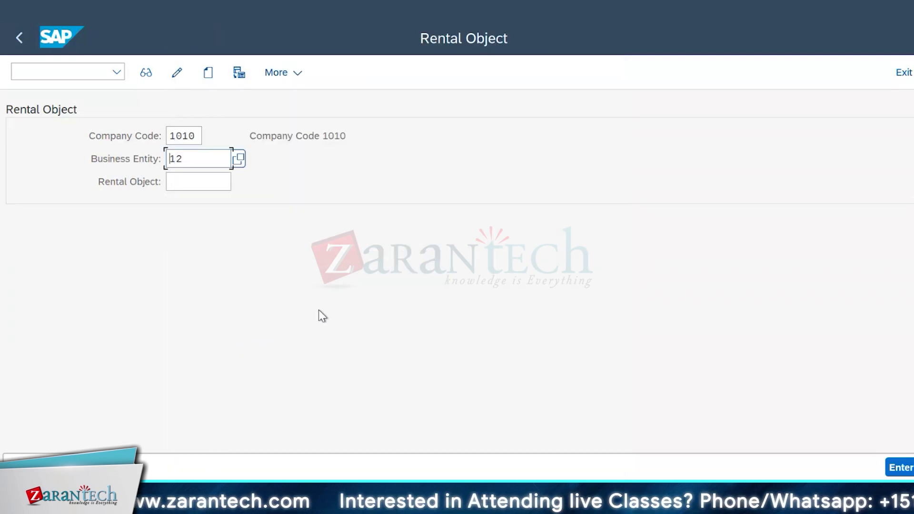
click(208, 183)
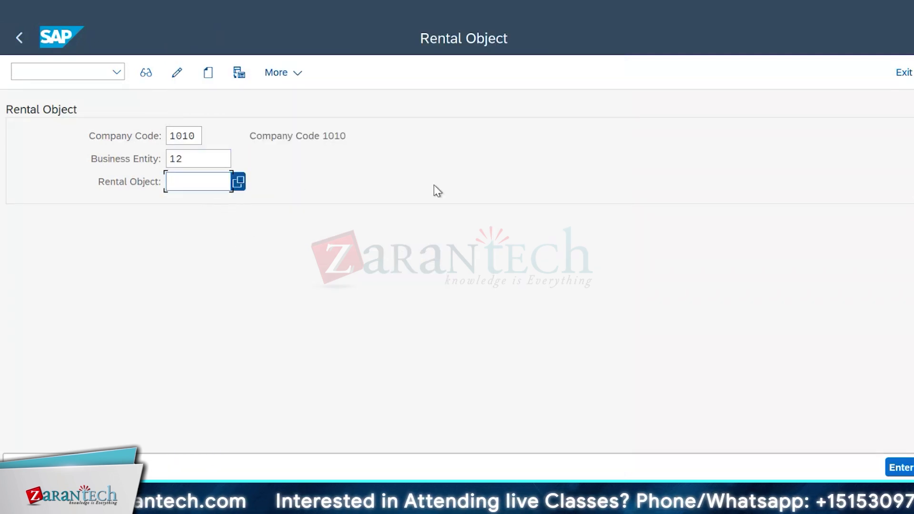
key(Return)
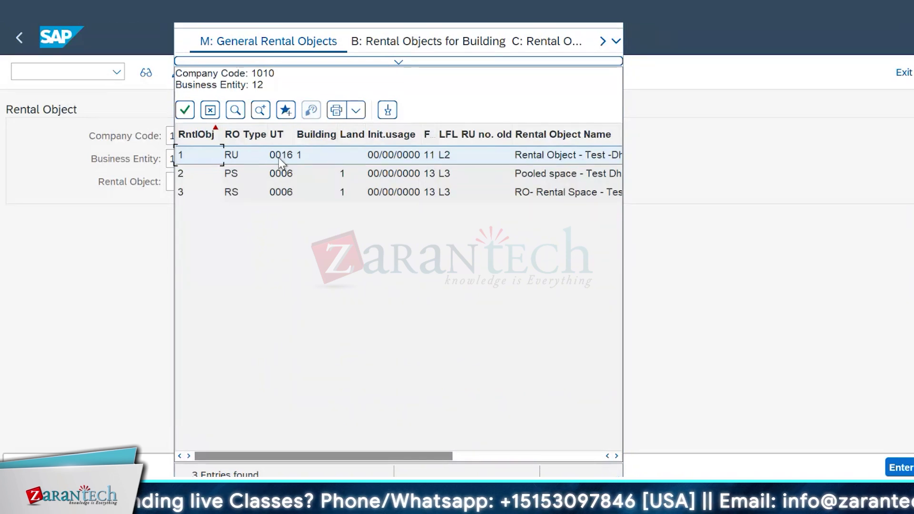
double_click(284, 176)
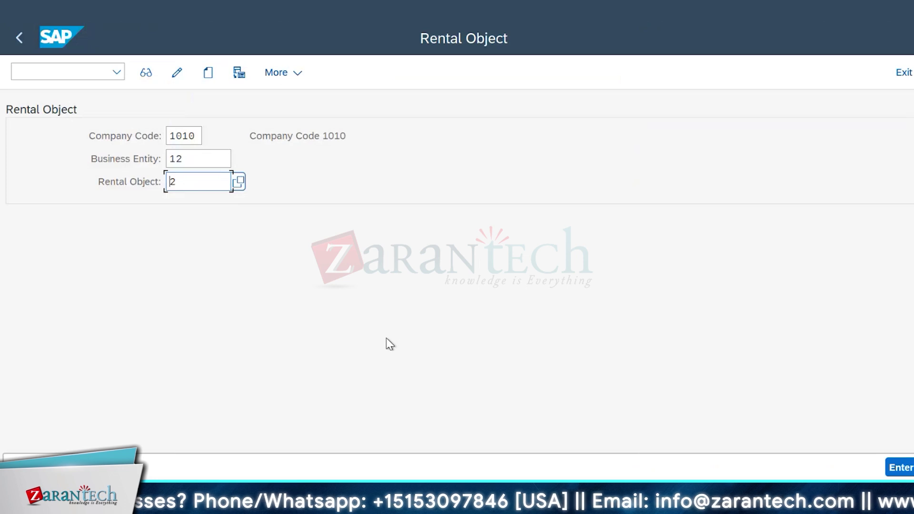
key(Return)
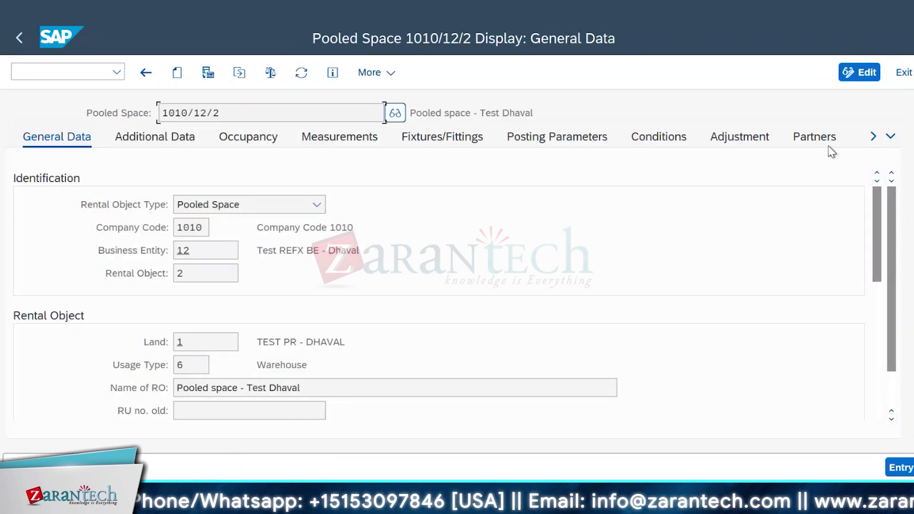
Look through the available data sections of the pooled space, such as Measurements, Area Shares, Meter and Settlement Companies.
click(874, 138)
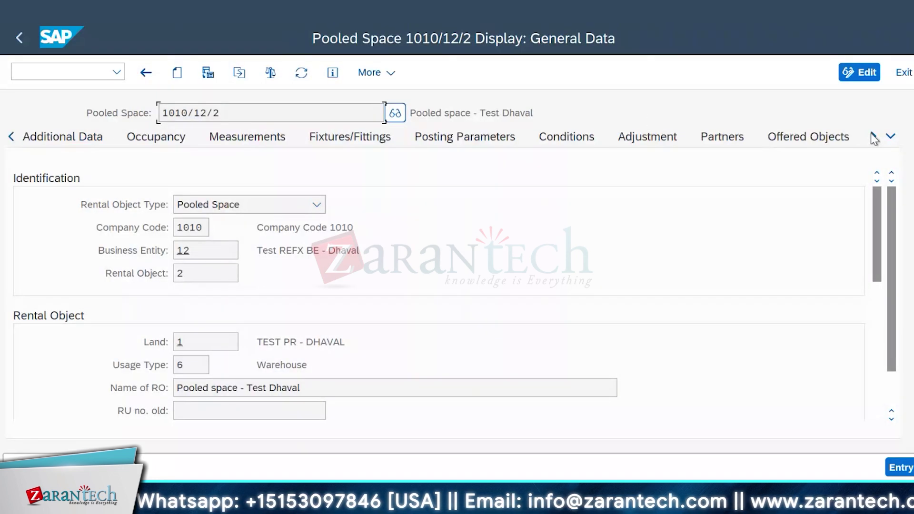
click(873, 137)
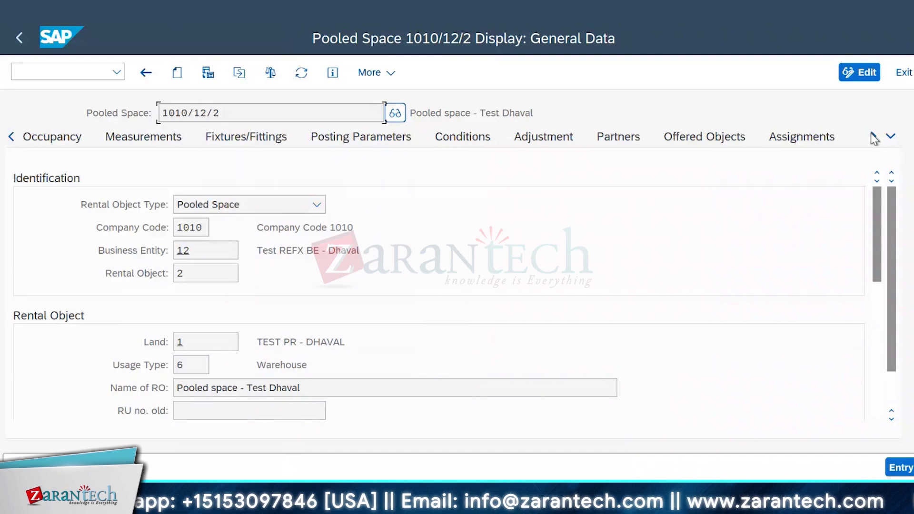
click(873, 137)
click(874, 137)
click(874, 137)
click(873, 137)
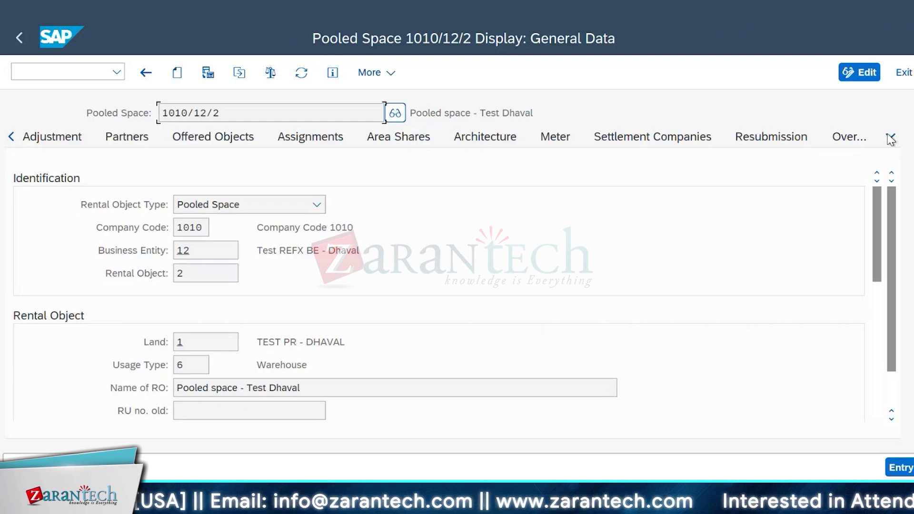
click(891, 138)
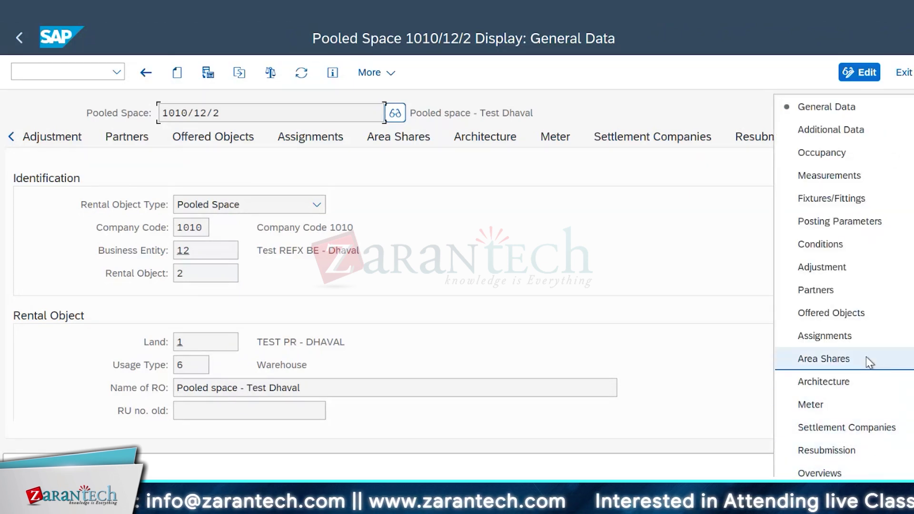
click(591, 201)
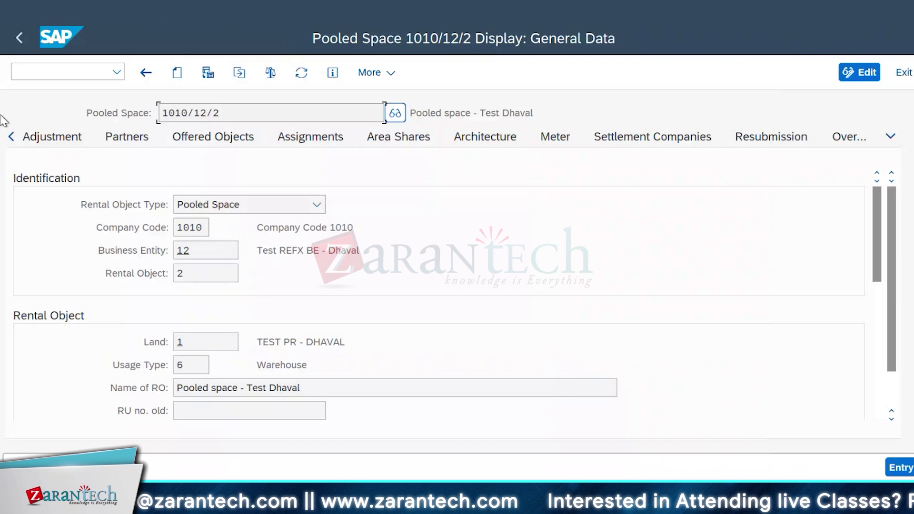
click(10, 138)
click(10, 138)
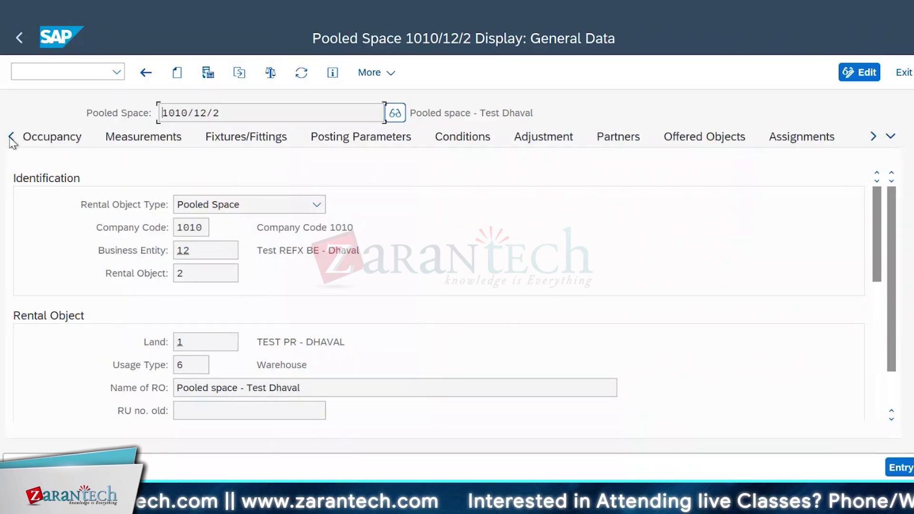
click(11, 138)
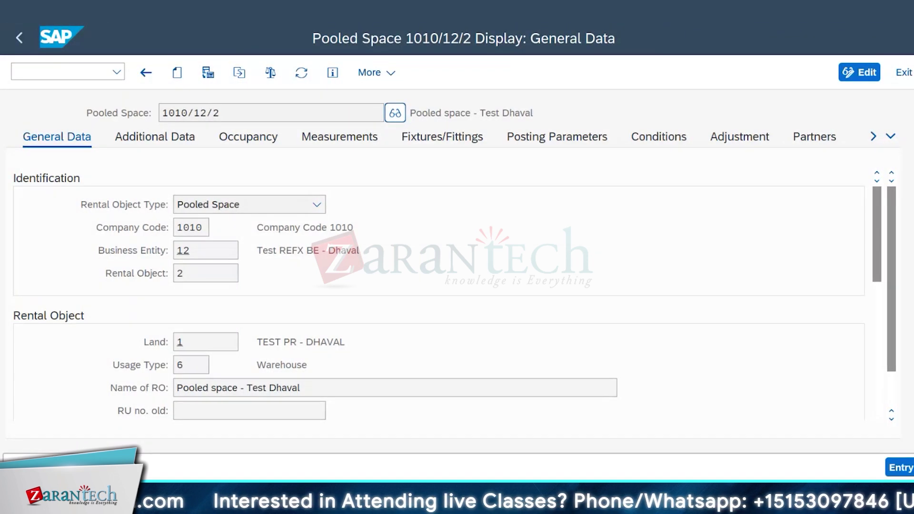
Return to the IMG, open Usage Types for Service Charge Settlement and examine the external usage types such as Store and Office.
click(179, 453)
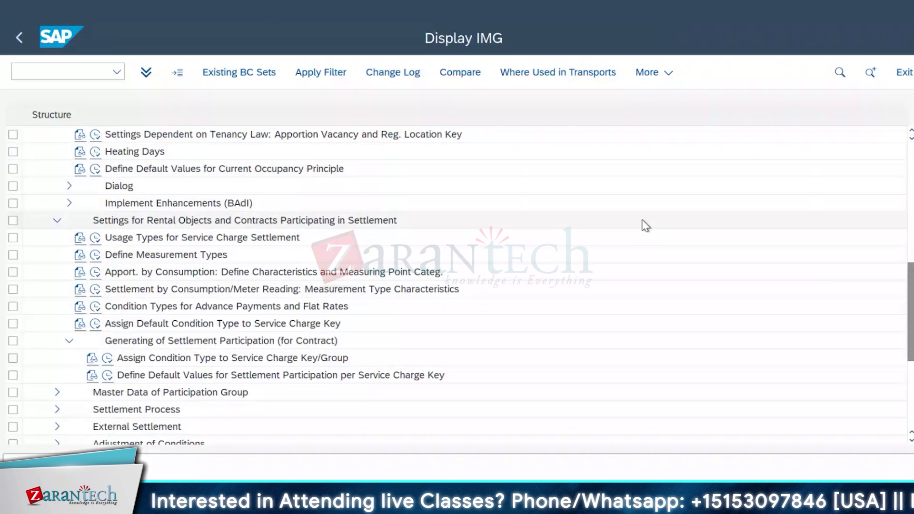
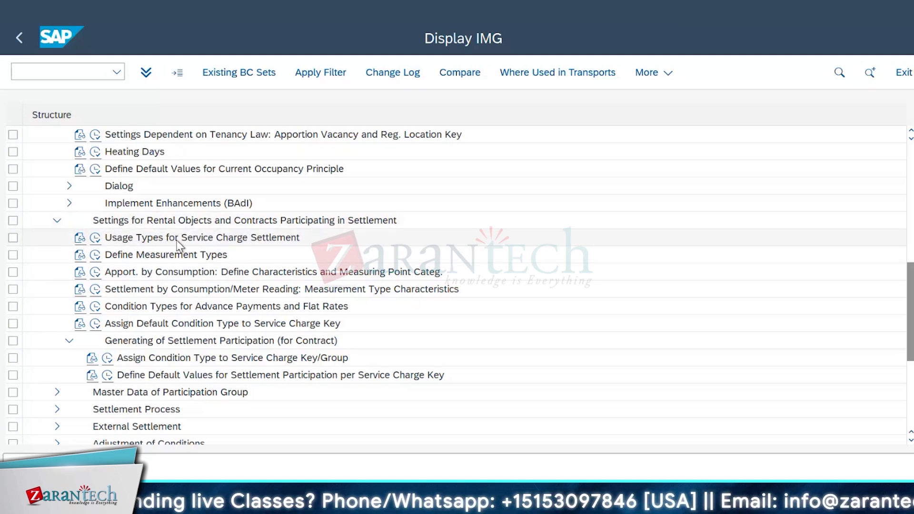
click(95, 238)
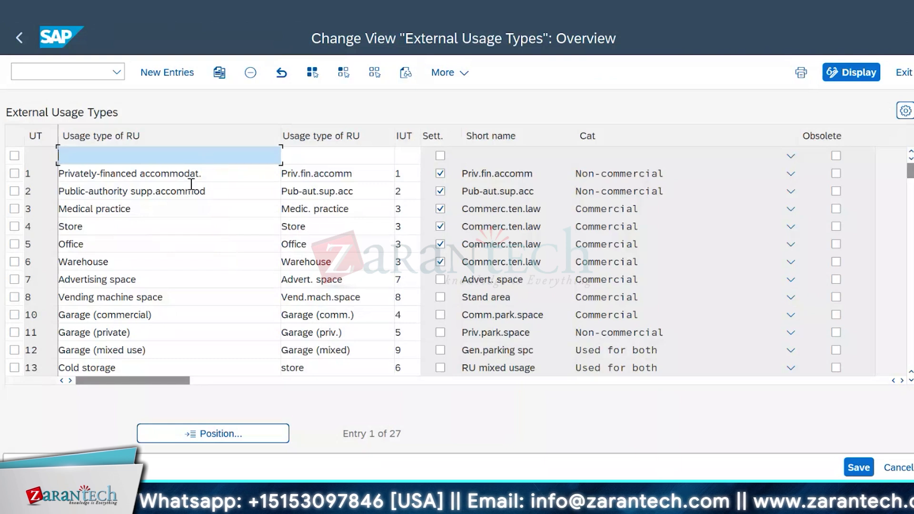
click(221, 173)
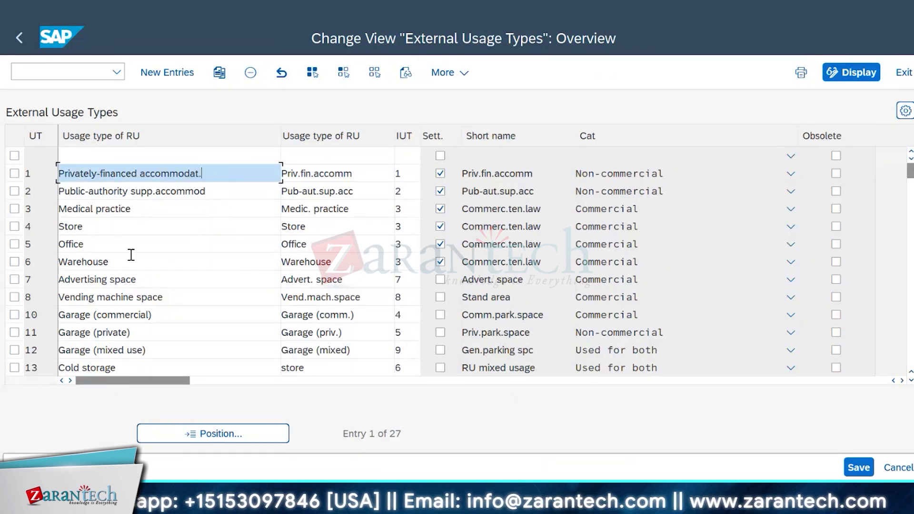
click(94, 229)
click(94, 248)
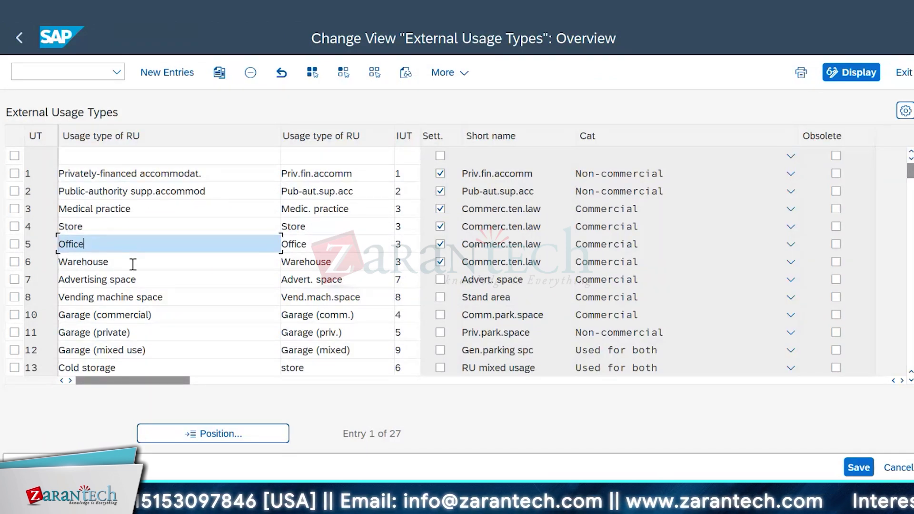
Examine the external usage types for stores, offices, warehouses, advertising space and vending machine space, down to the garage and cold storage entries.
click(134, 263)
click(100, 281)
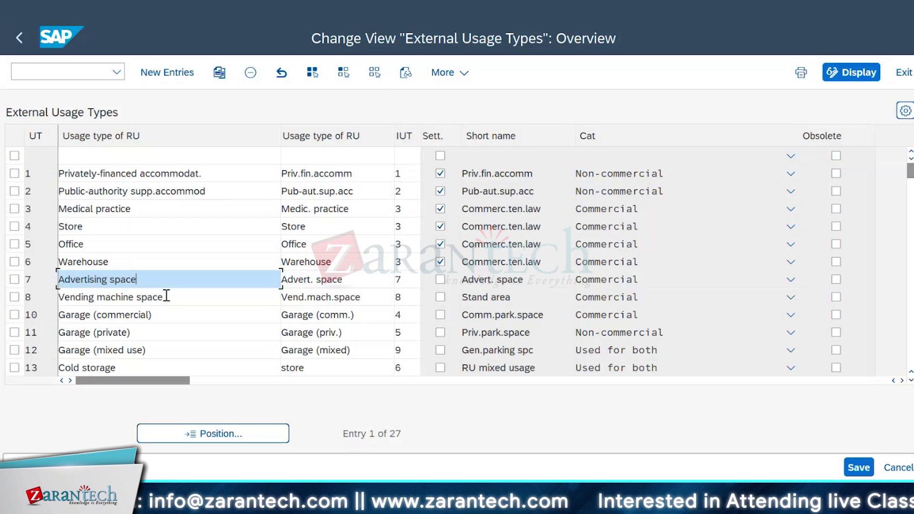
click(102, 228)
click(100, 246)
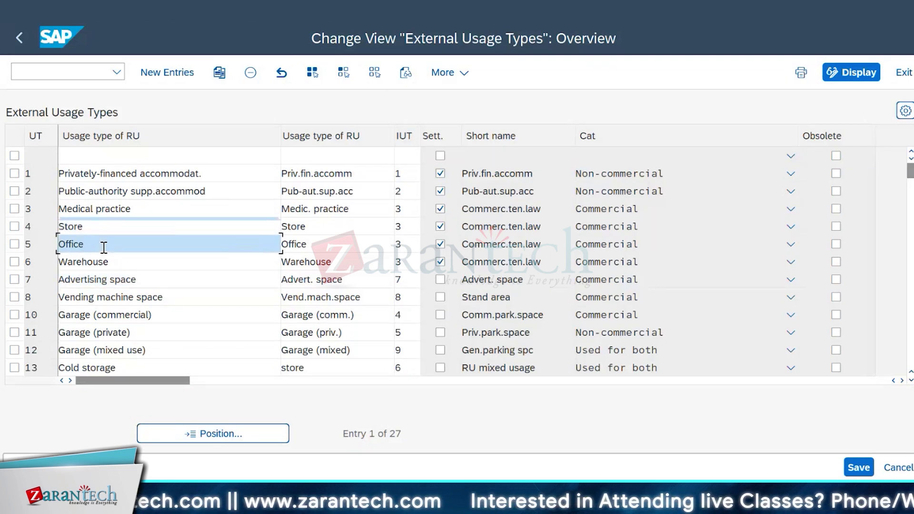
scroll(206, 282, down, 1)
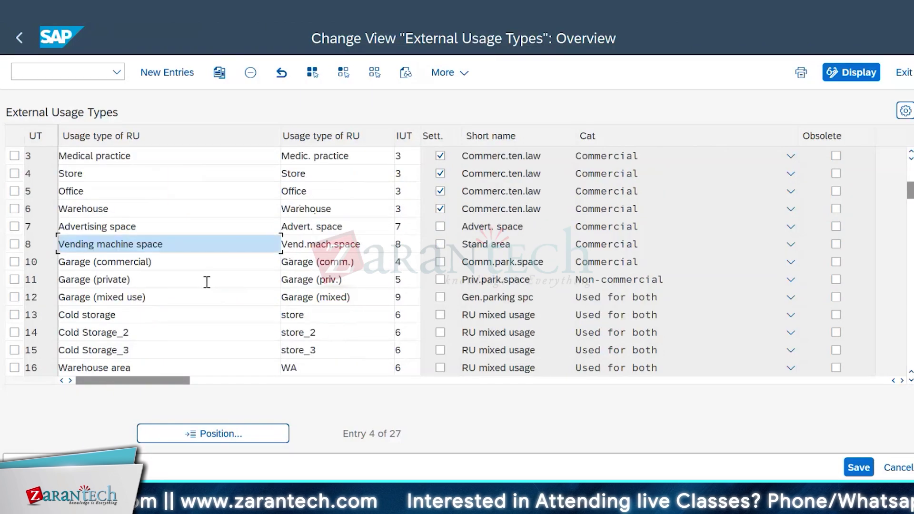
click(118, 209)
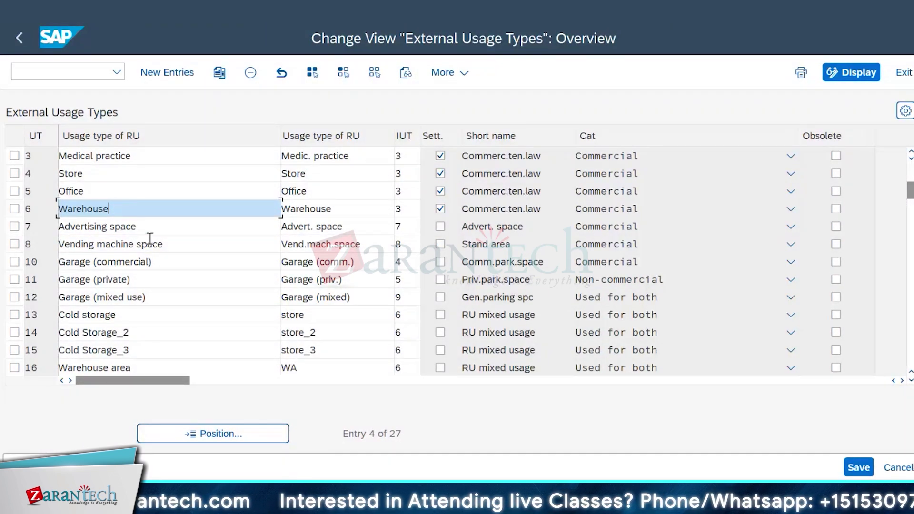
click(176, 245)
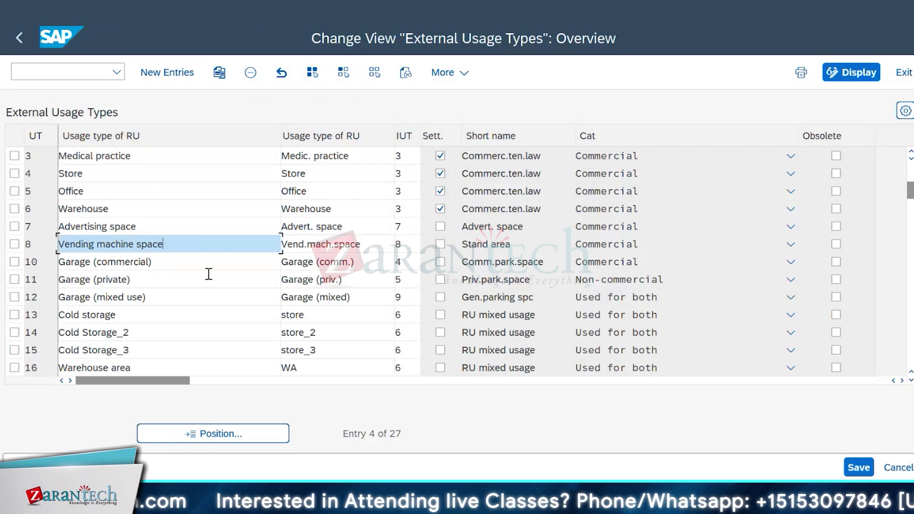
scroll(209, 273, down, 2)
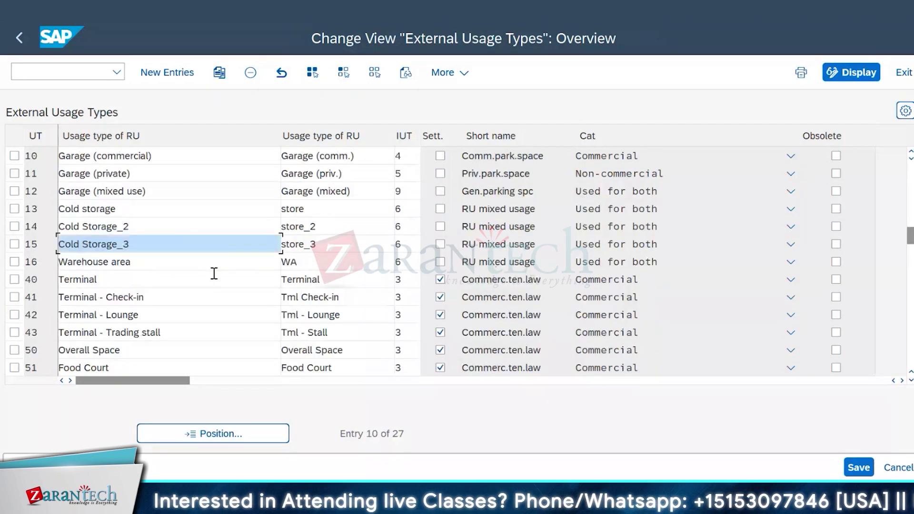
Review the remaining external usage types, including Terminal, Food Court, ATM Place and Big Office Area, and compare their settlement flags and categories.
scroll(157, 271, down, 1)
click(120, 223)
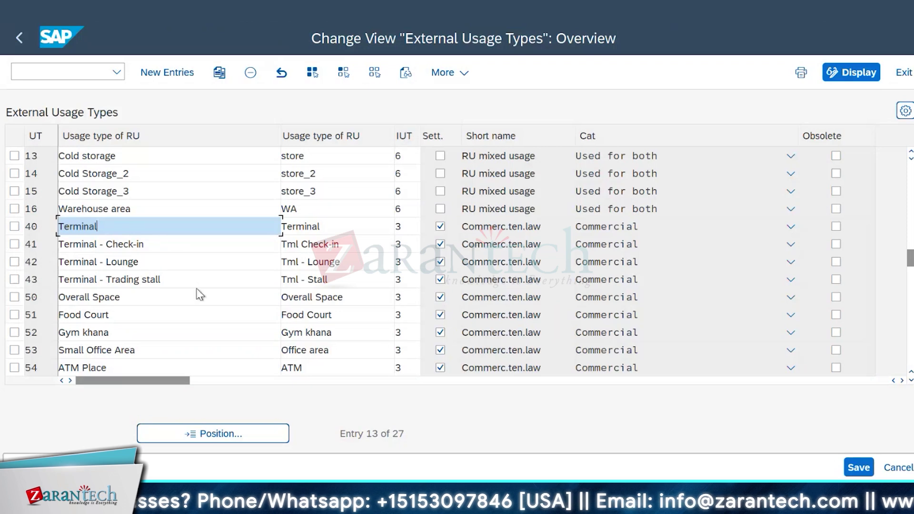
click(155, 313)
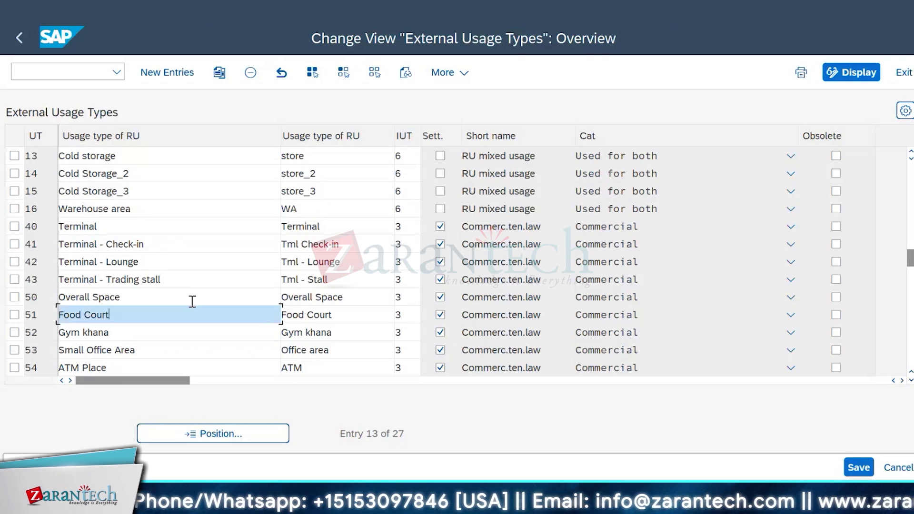
scroll(199, 295, down, 2)
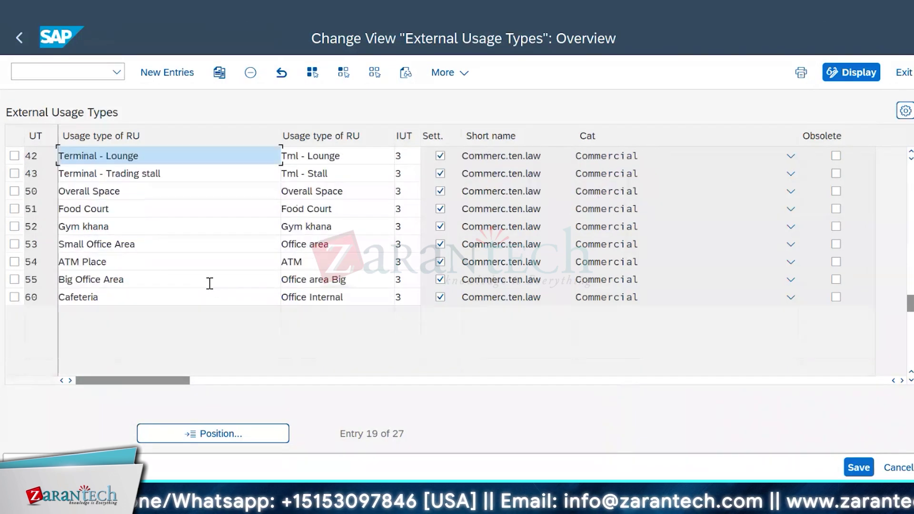
click(123, 261)
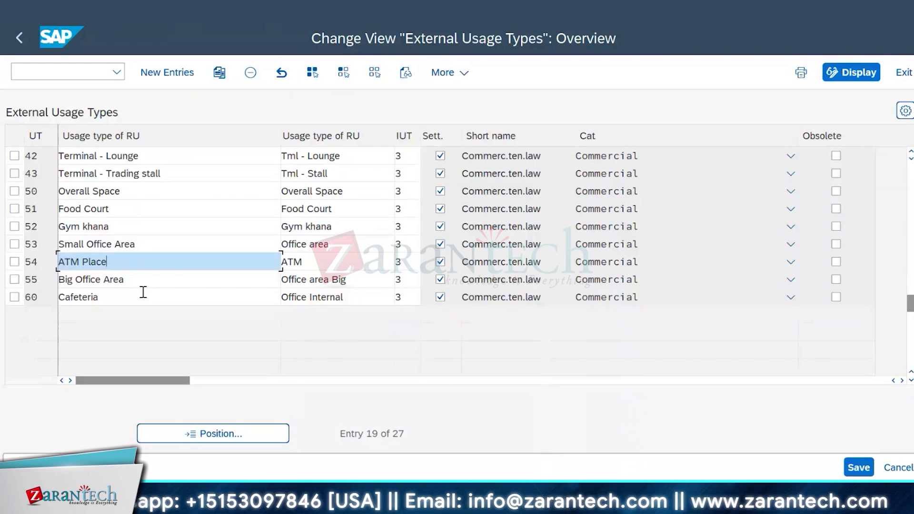
click(151, 281)
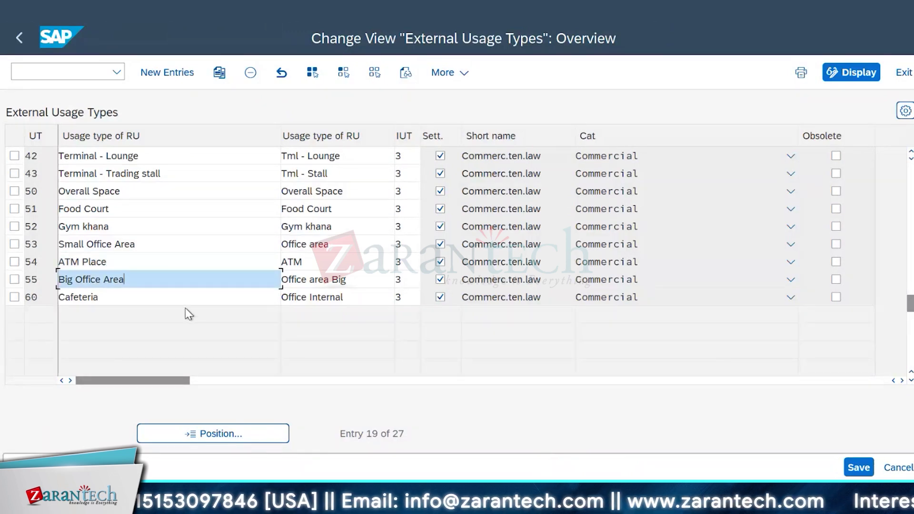
scroll(189, 314, up, 6)
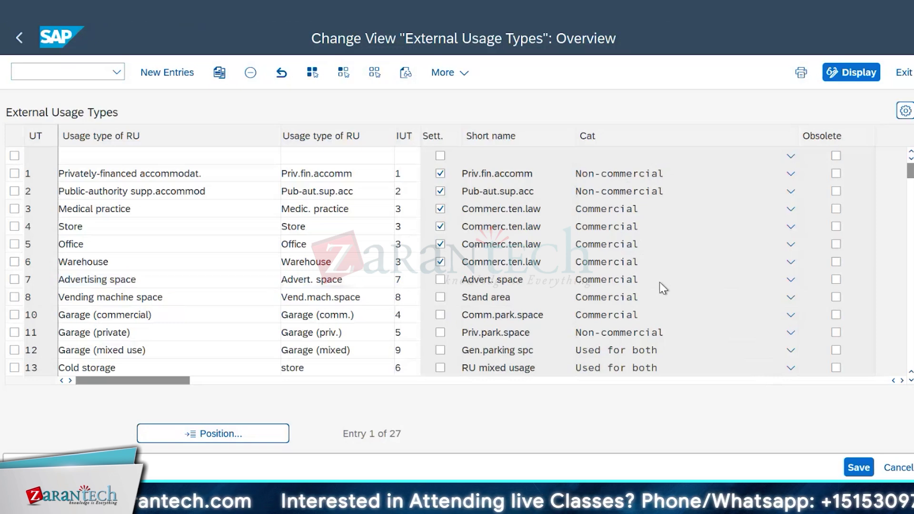
scroll(659, 312, down, 1)
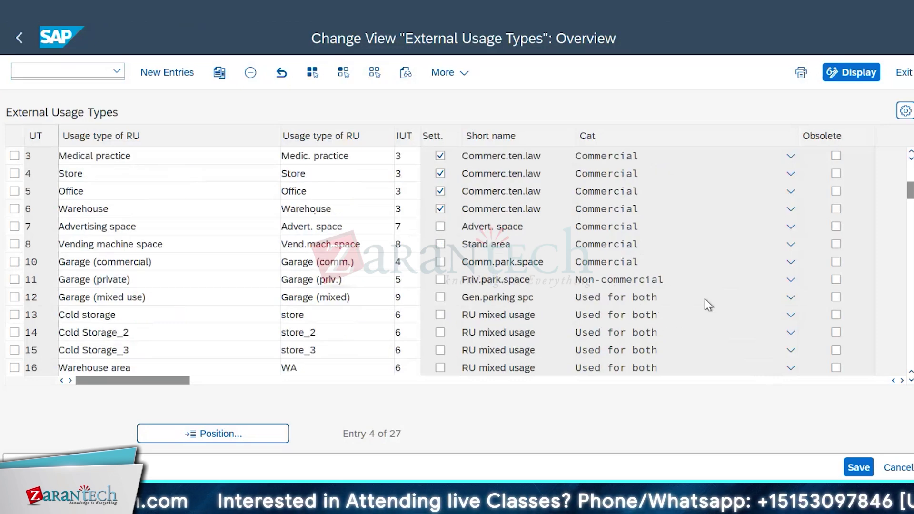
scroll(704, 299, down, 2)
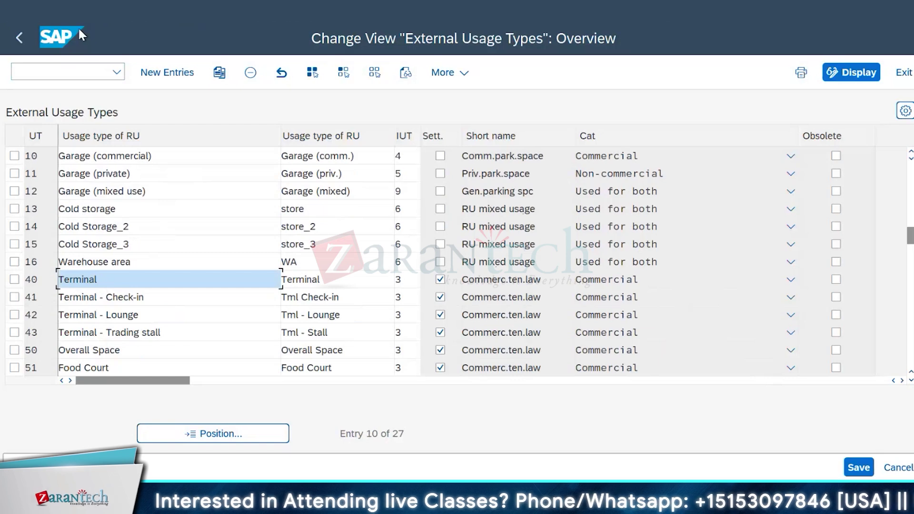
Return to the IMG, open Define Measurement Types and examine the measurement types and the object types they are allowed for.
click(20, 37)
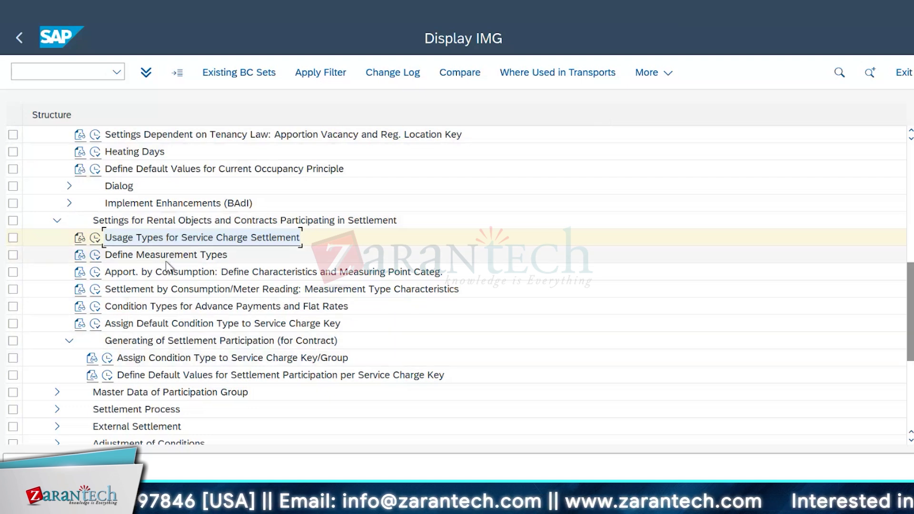
scroll(269, 312, down, 2)
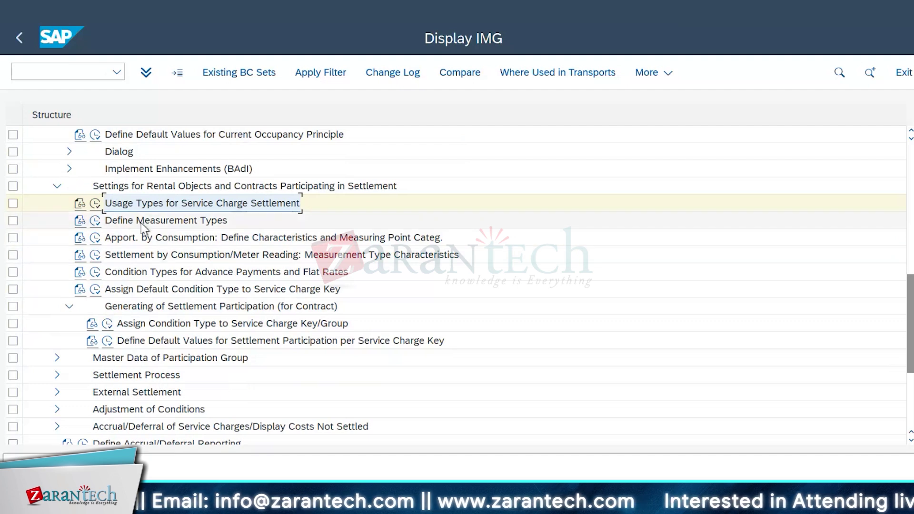
click(96, 221)
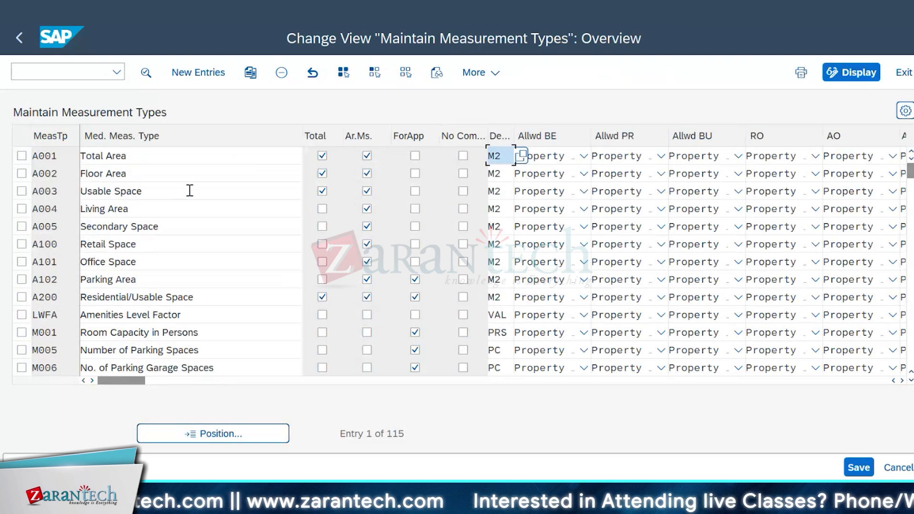
click(186, 226)
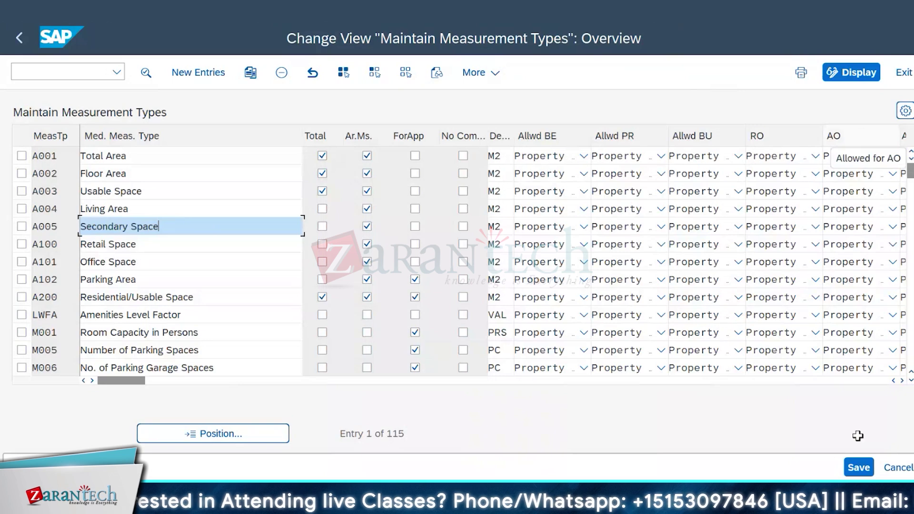
click(902, 380)
click(902, 381)
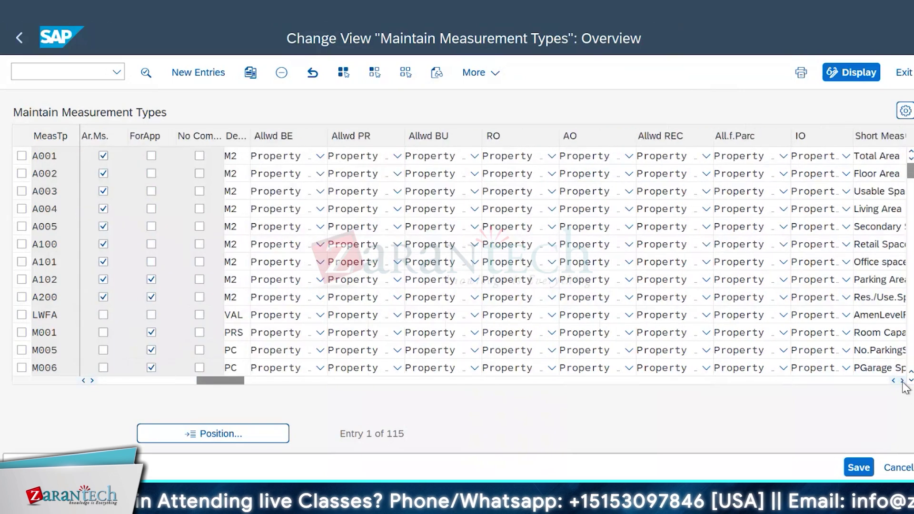
click(87, 382)
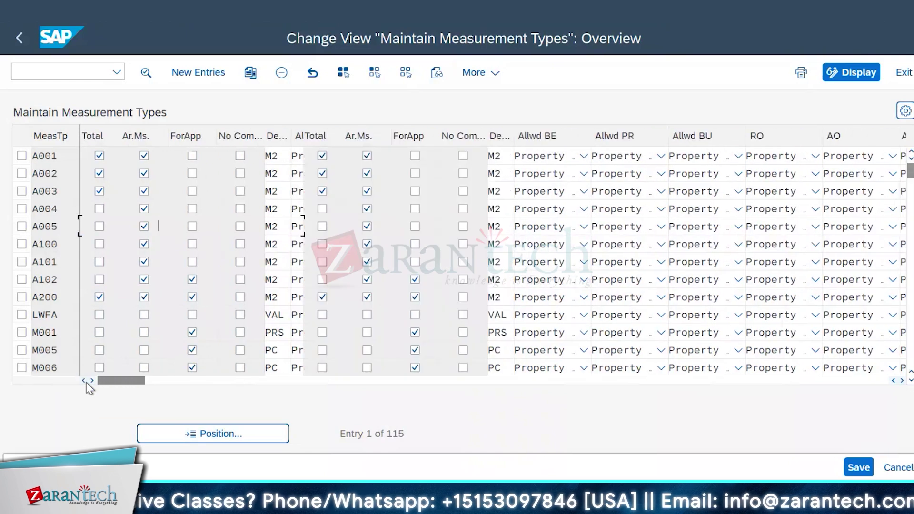
click(86, 382)
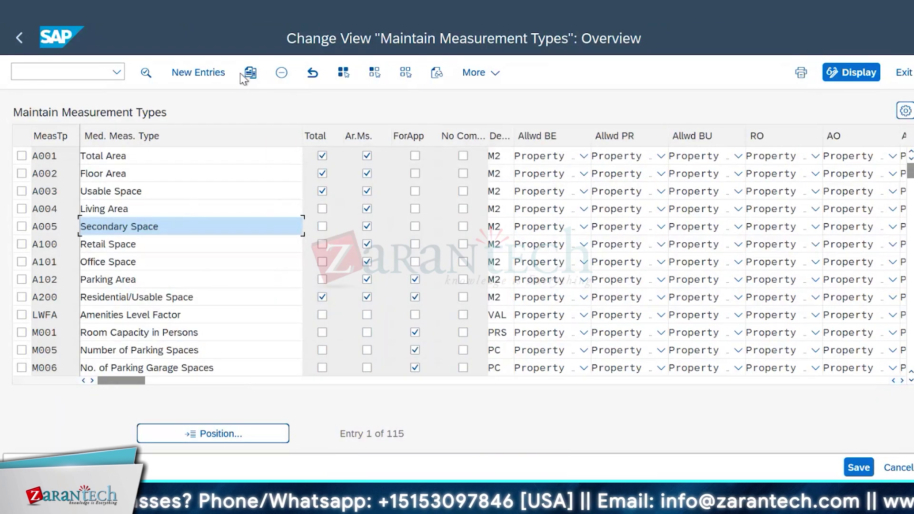
Return to the IMG, open Settlement by Consumption/Meter Reading: Measurement Type Characteristics and start a new entry.
click(19, 39)
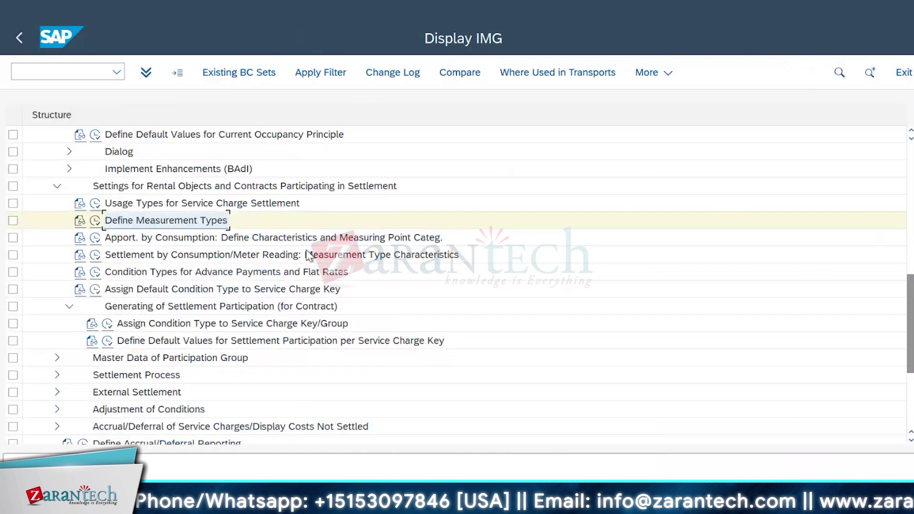
scroll(450, 289, down, 1)
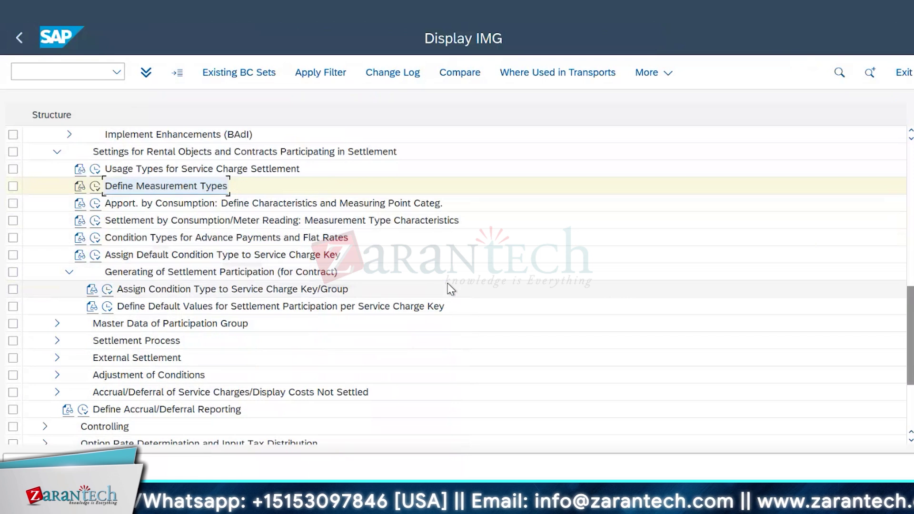
scroll(447, 289, down, 1)
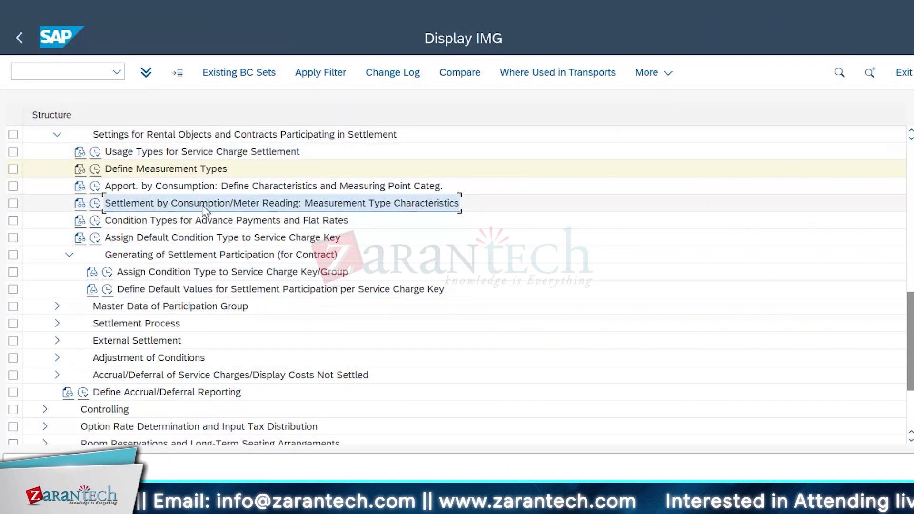
click(95, 204)
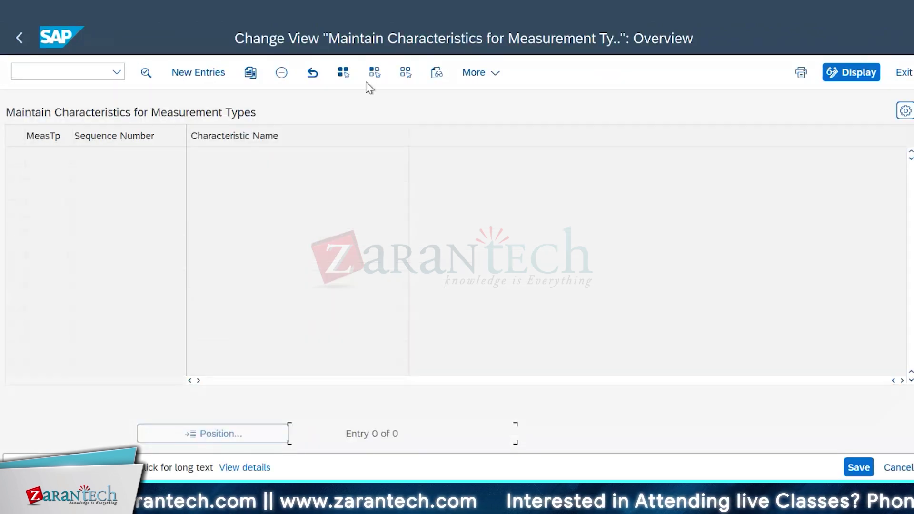
click(200, 72)
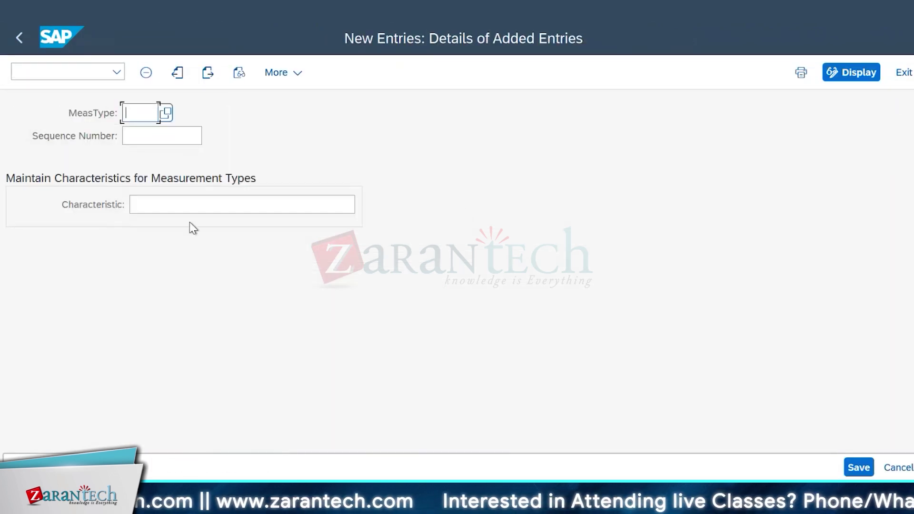
Browse the available measurement types and choose U001, Water Consumption, as the new entry's measurement type.
click(168, 112)
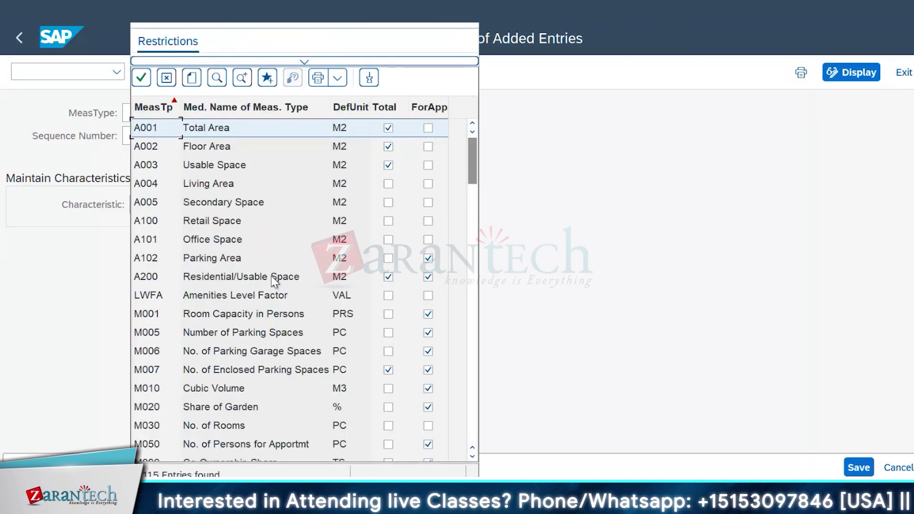
scroll(274, 276, down, 2)
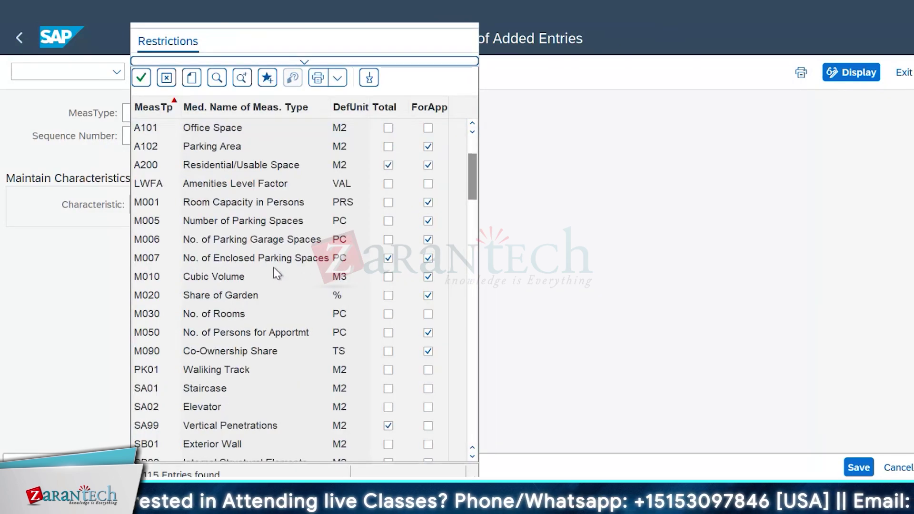
scroll(275, 274, down, 1)
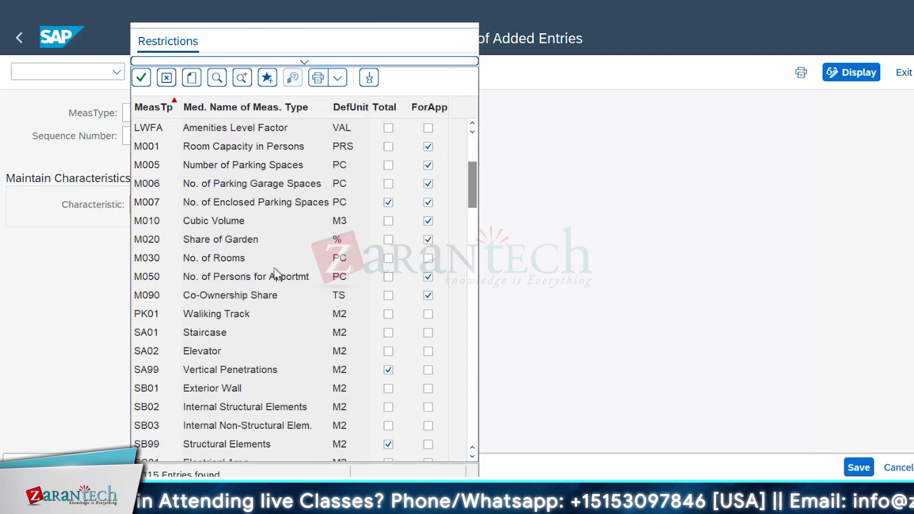
scroll(276, 274, down, 1)
scroll(275, 270, down, 1)
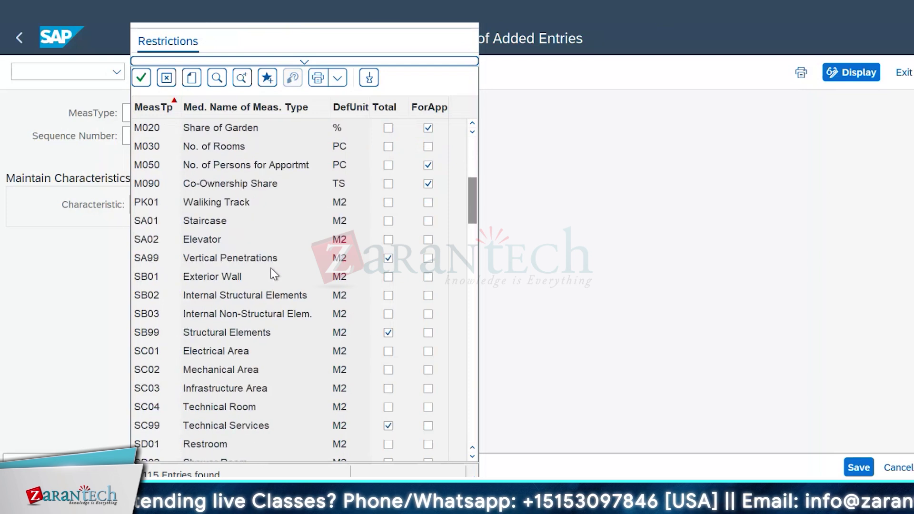
click(236, 352)
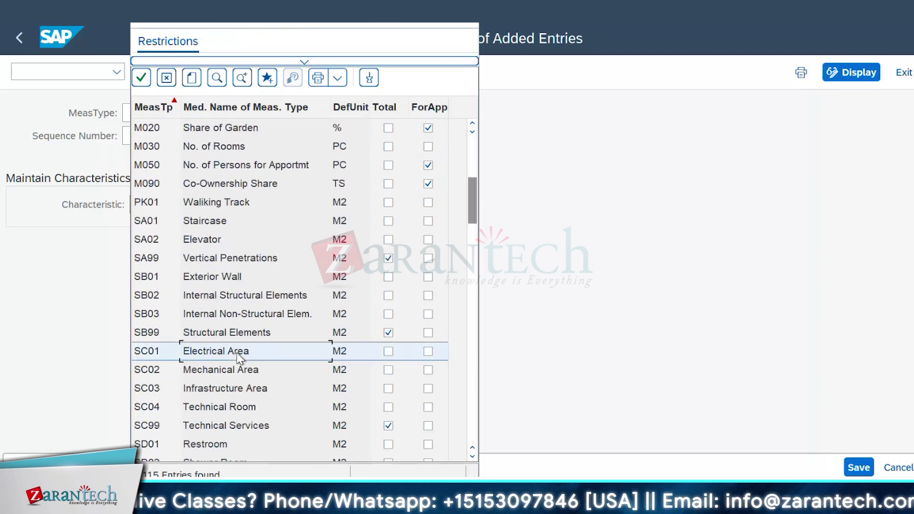
scroll(239, 356, down, 1)
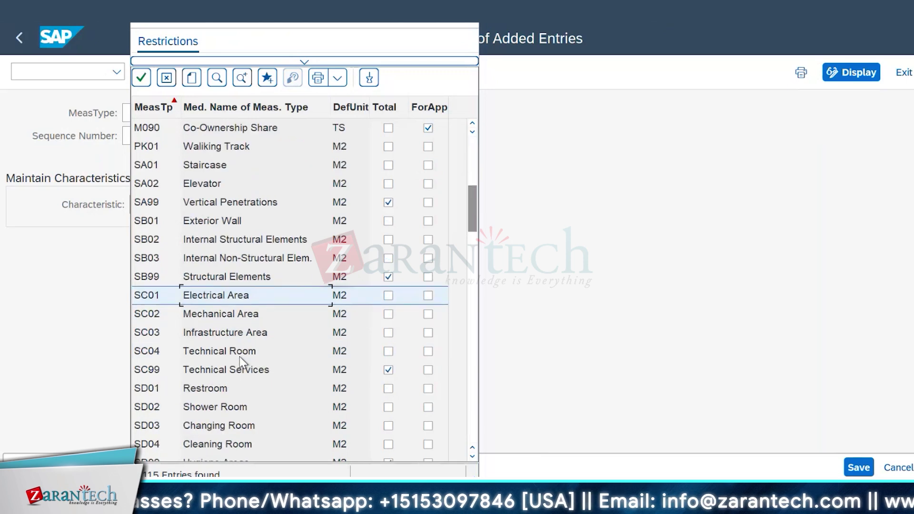
scroll(245, 353, down, 1)
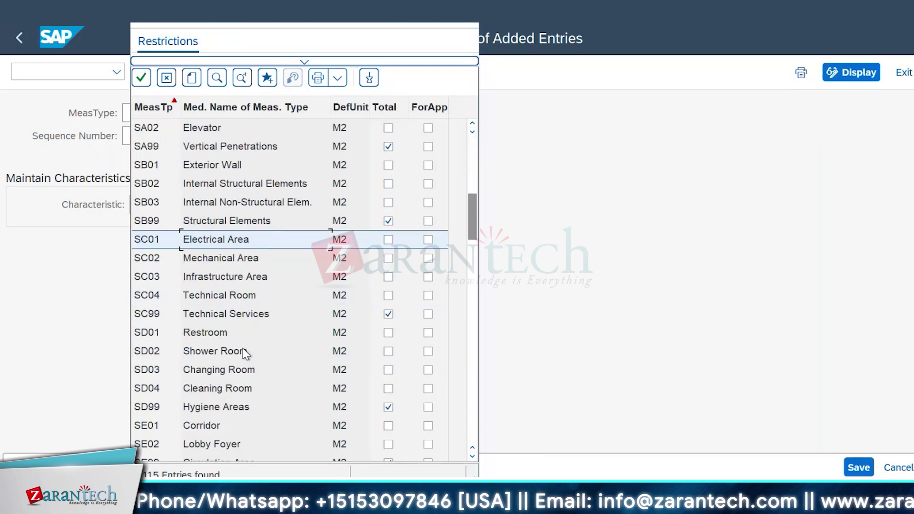
scroll(245, 353, down, 2)
scroll(244, 353, down, 2)
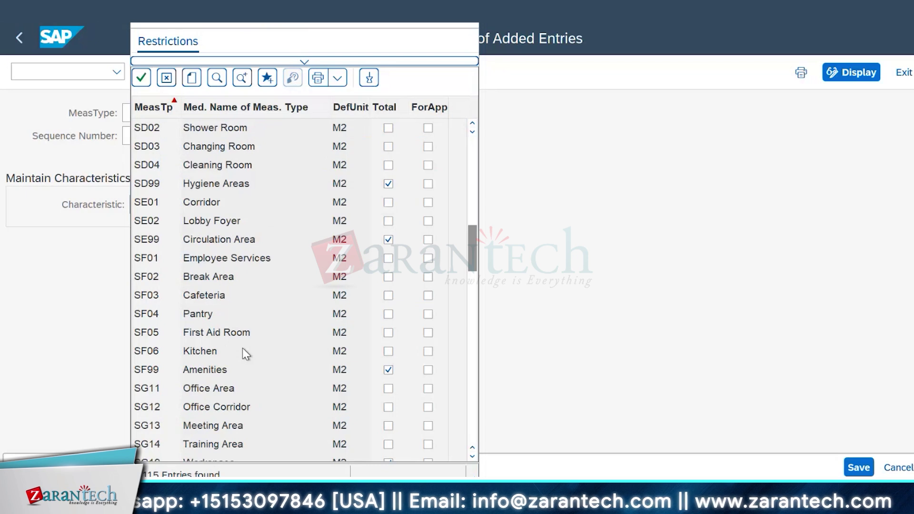
scroll(245, 353, down, 2)
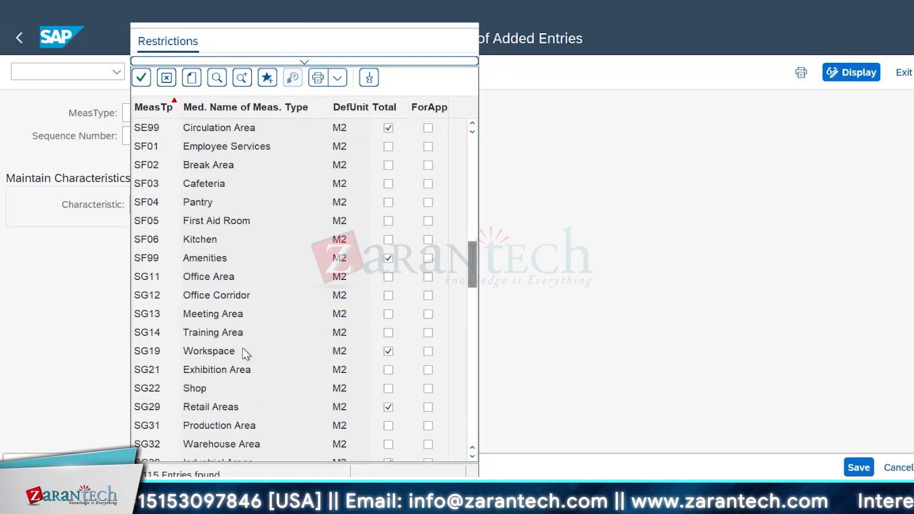
scroll(245, 353, down, 1)
scroll(245, 353, down, 2)
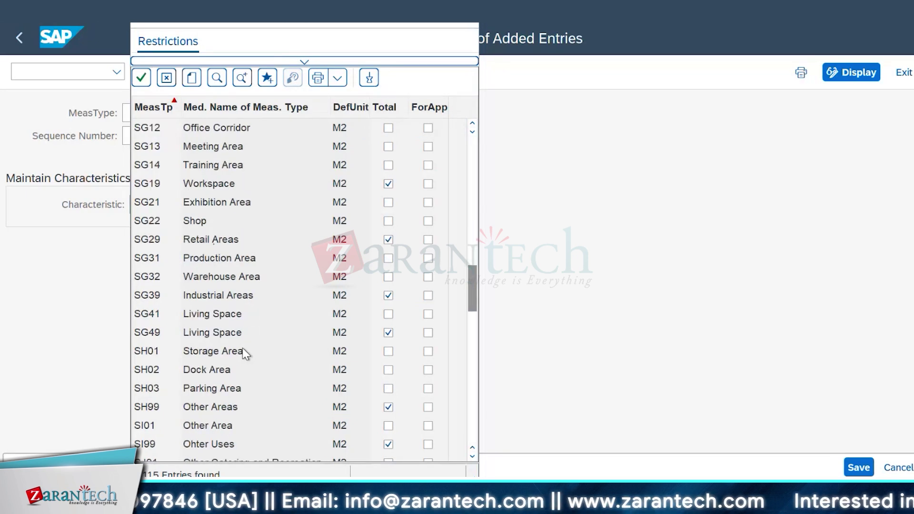
scroll(245, 353, down, 1)
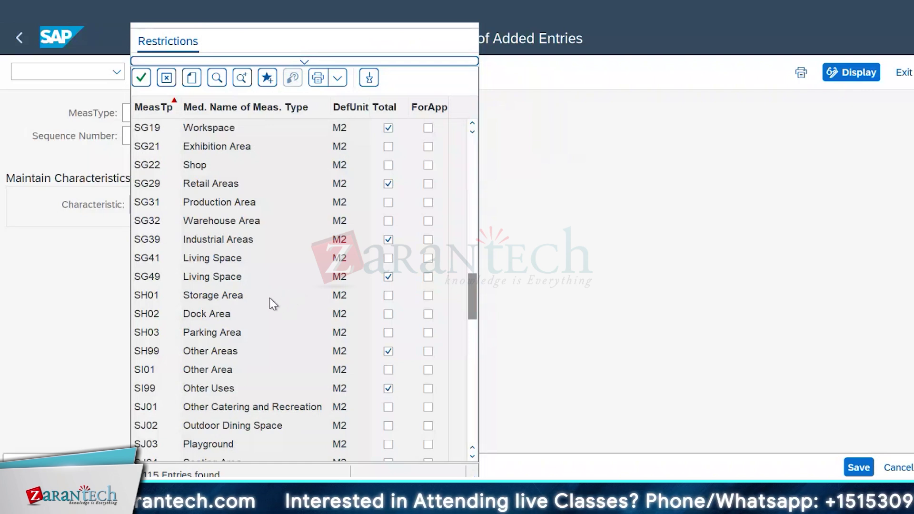
scroll(283, 330, down, 5)
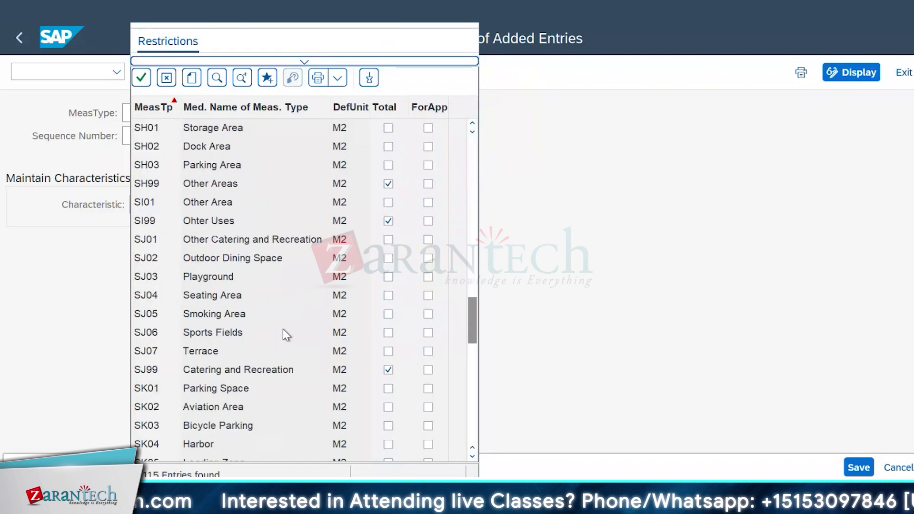
scroll(283, 334, down, 2)
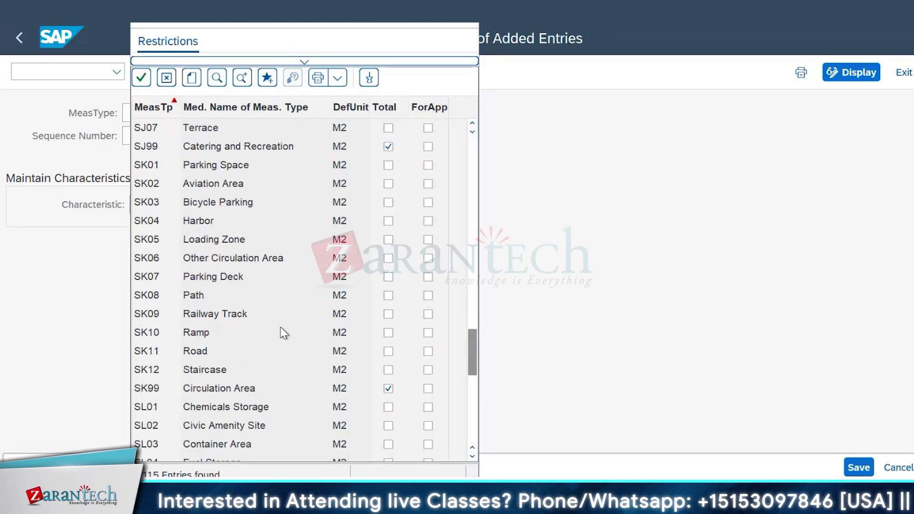
scroll(283, 332, down, 3)
scroll(281, 328, down, 2)
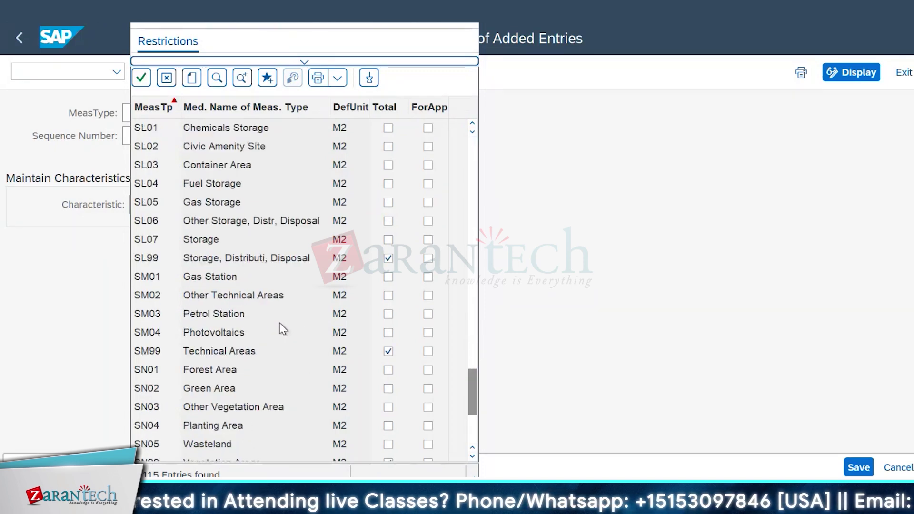
scroll(283, 327, down, 3)
scroll(283, 327, down, 1)
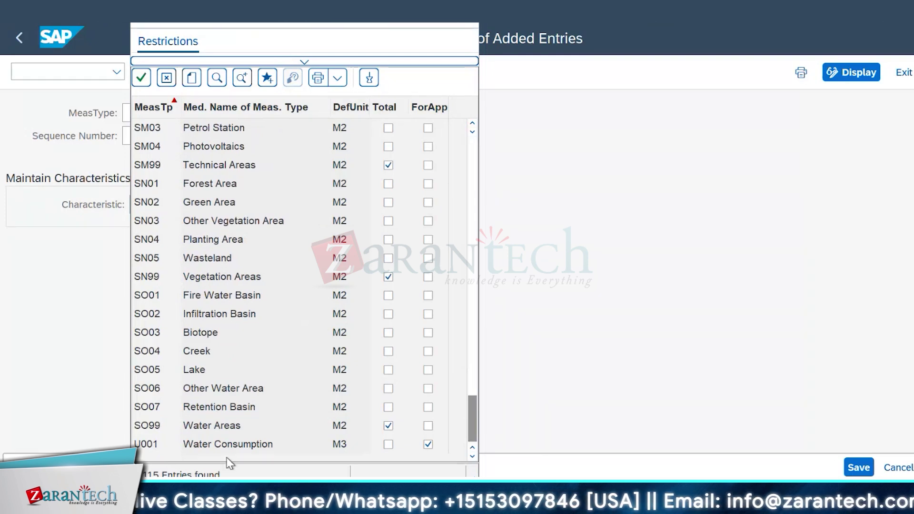
double_click(204, 445)
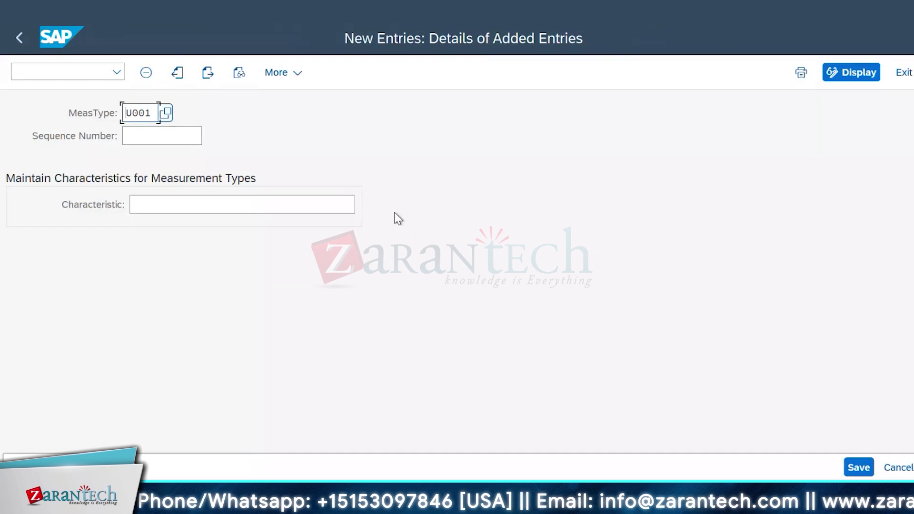
Set the entry's sequence number to 4 and save it under the proposed customizing request.
click(158, 138)
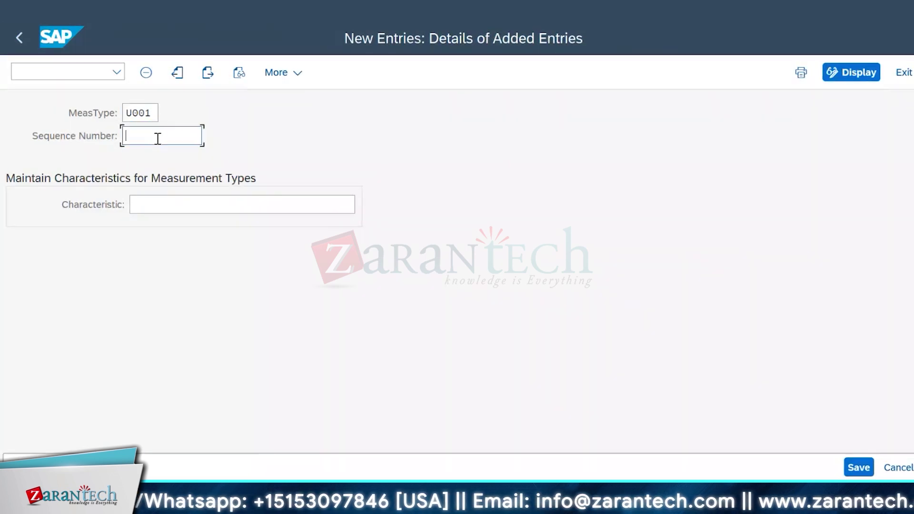
text(4)
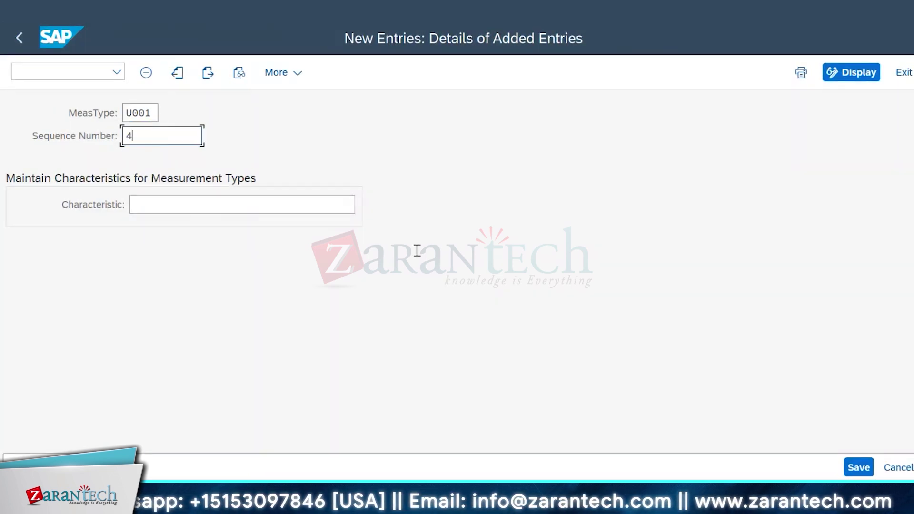
key(Return)
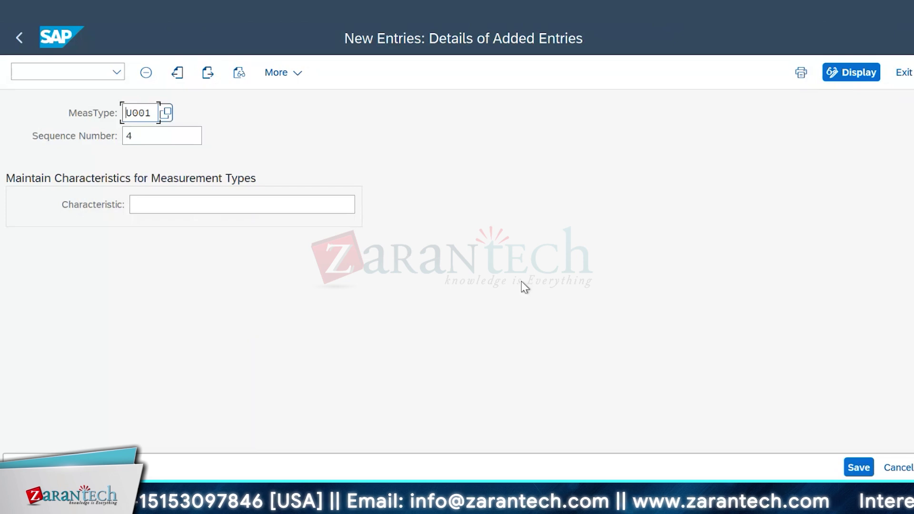
key(ctrl+s)
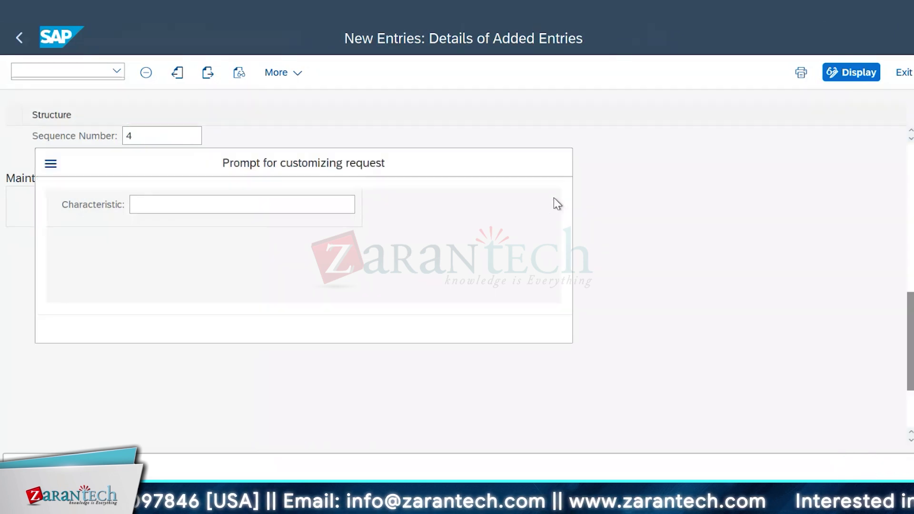
click(380, 329)
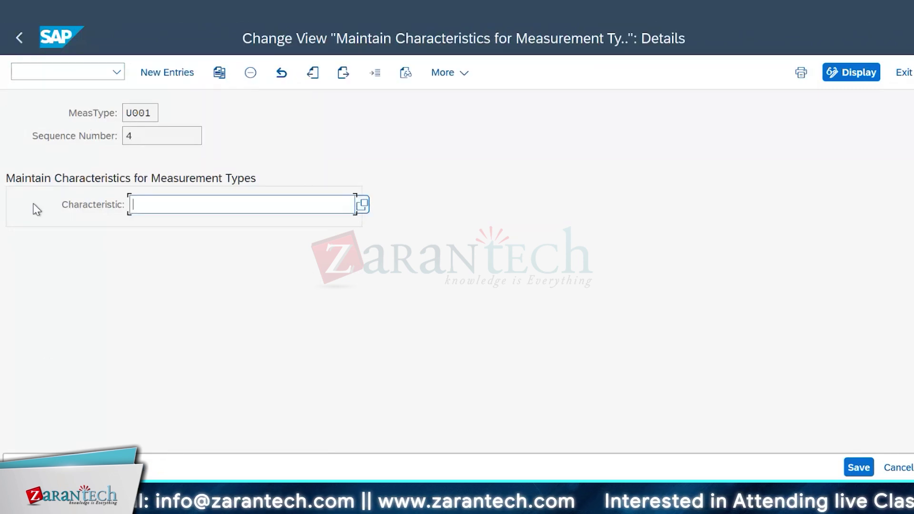
click(16, 35)
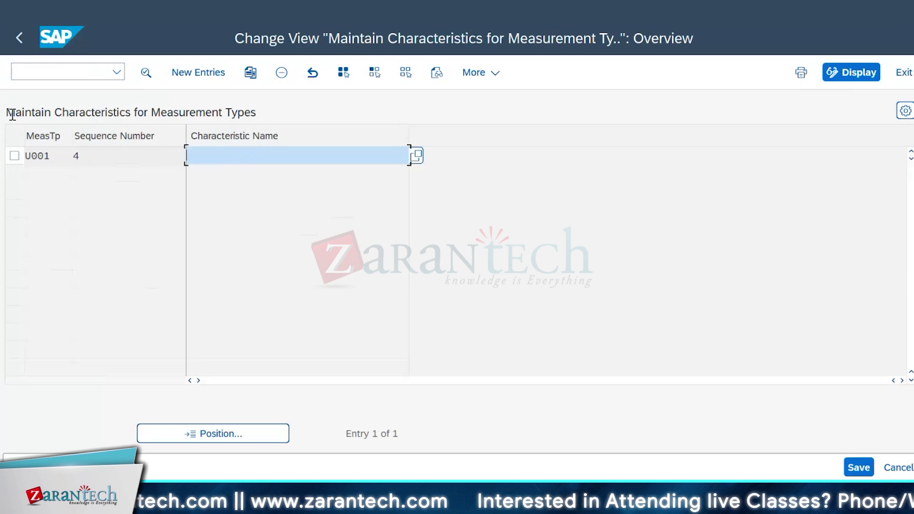
click(17, 36)
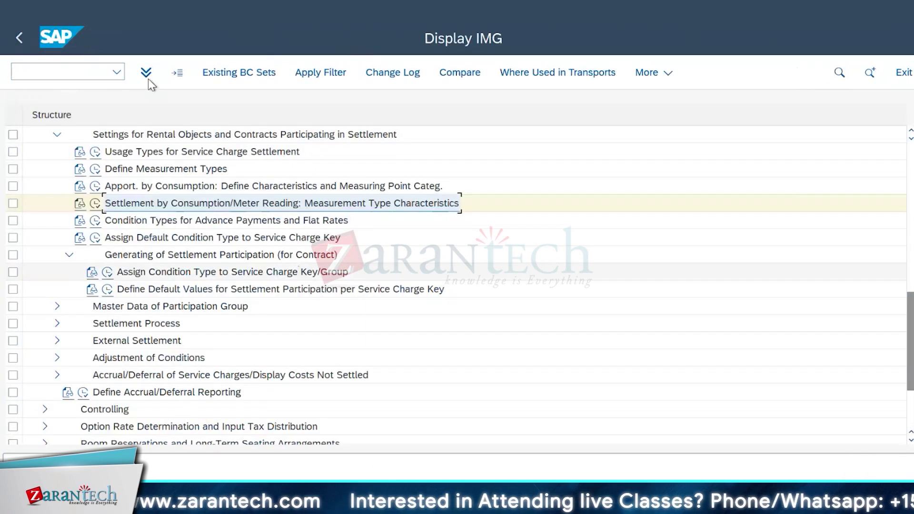
Reopen Measurement Type Characteristics, enter Water Consumption as the characteristic for U001 and save it under the customizing request.
double_click(130, 203)
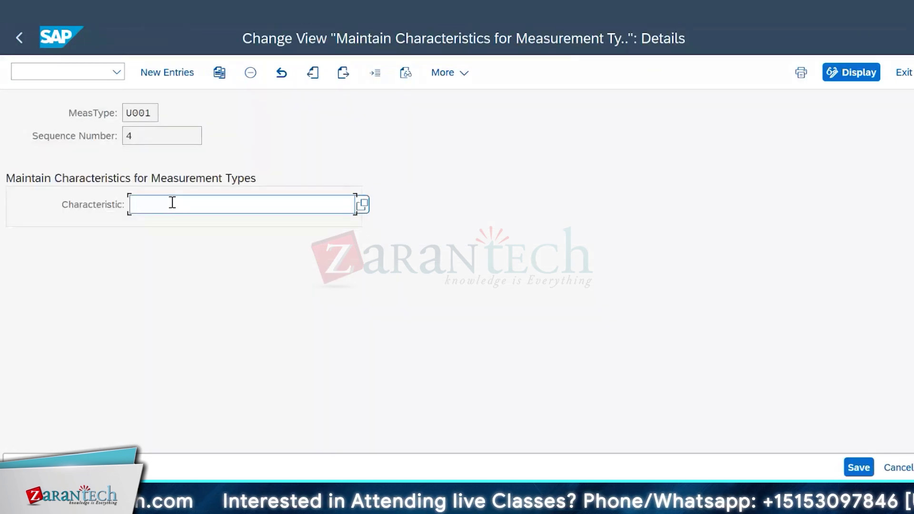
text(Wat)
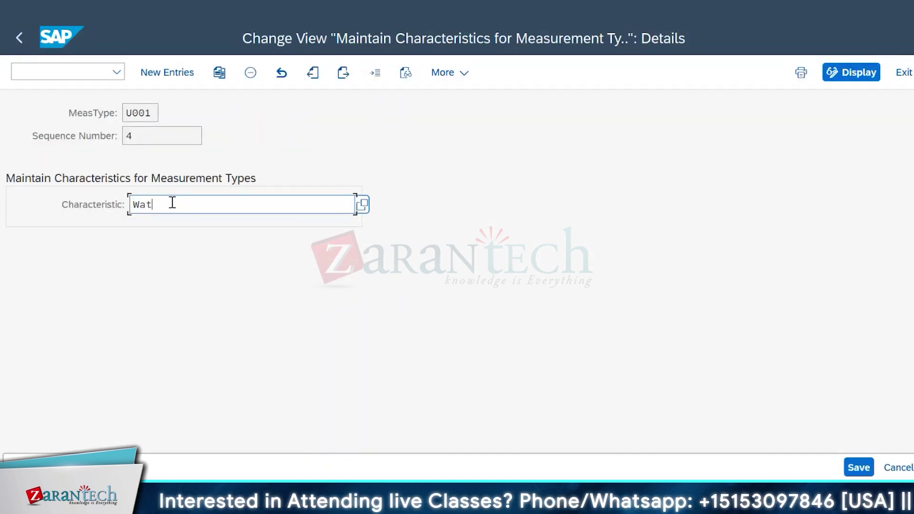
text(er Con)
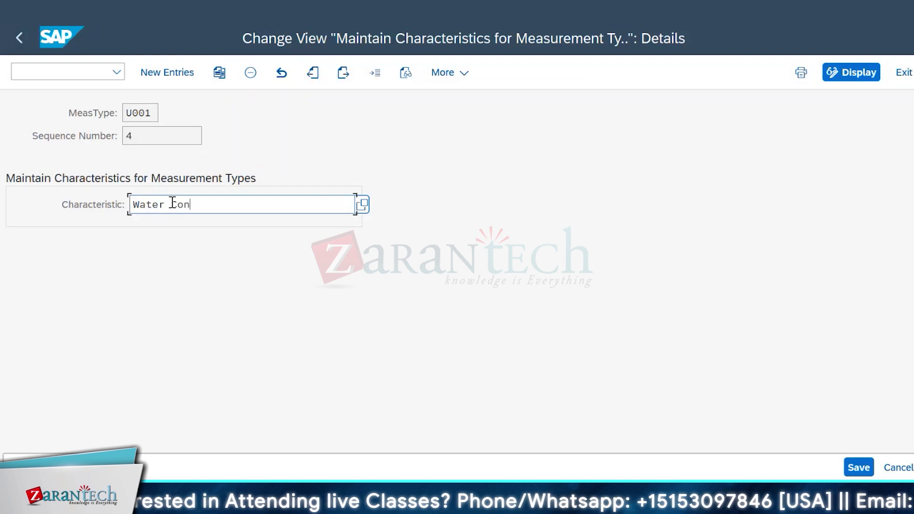
text(sumption)
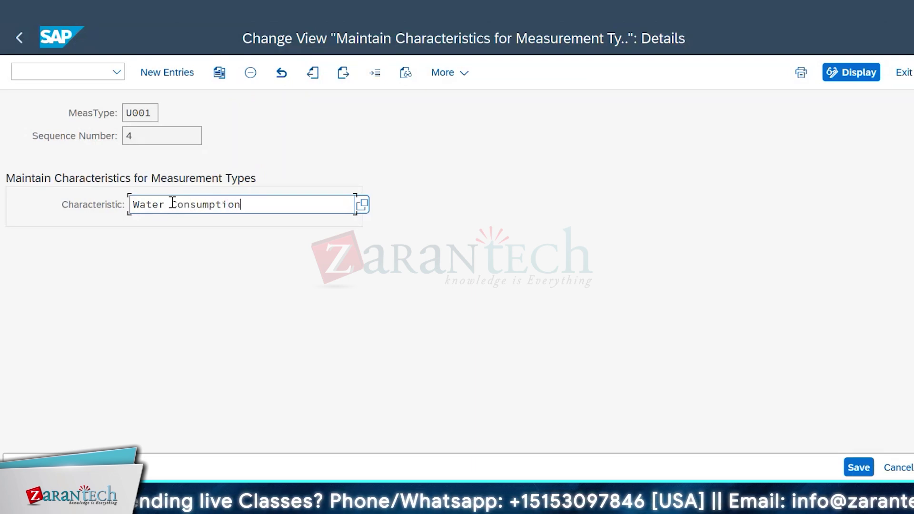
key(Return)
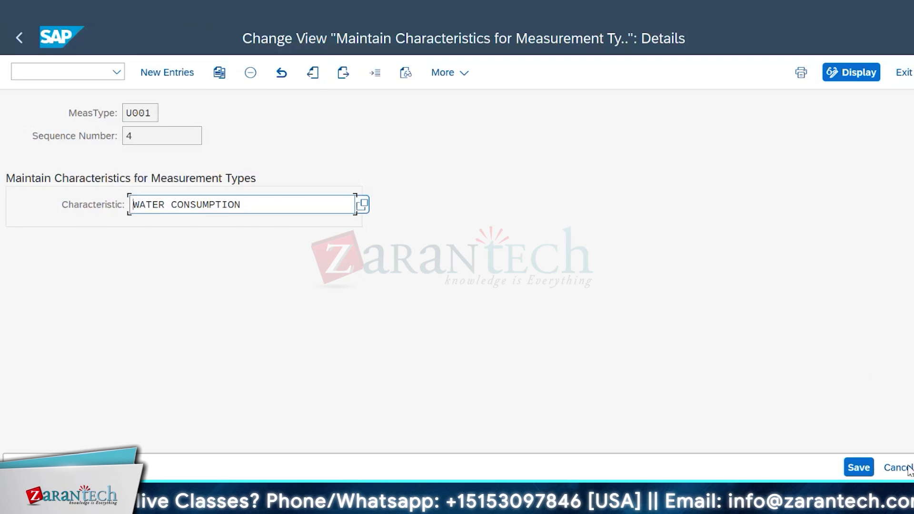
click(870, 468)
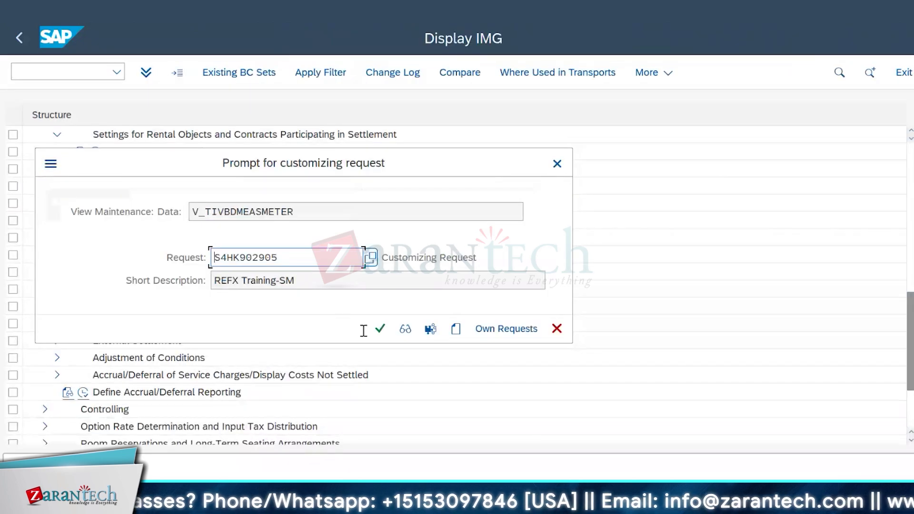
click(380, 329)
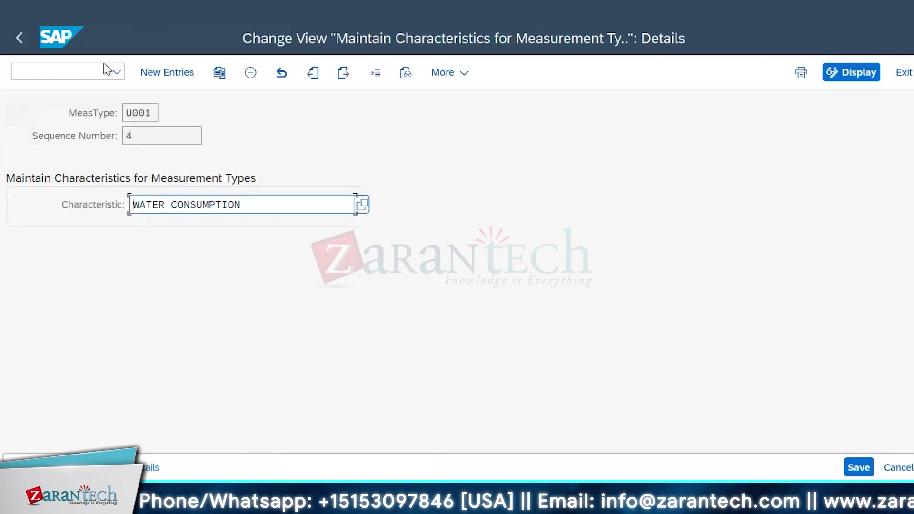
click(29, 46)
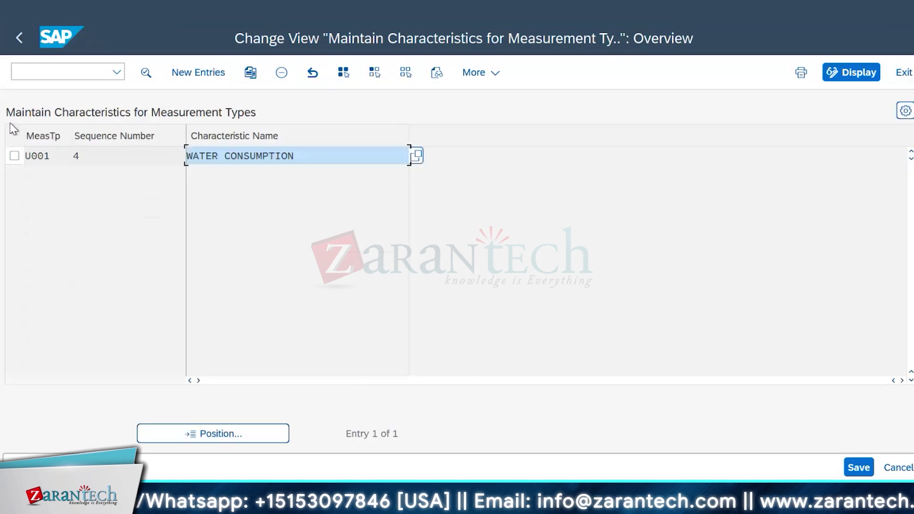
click(19, 37)
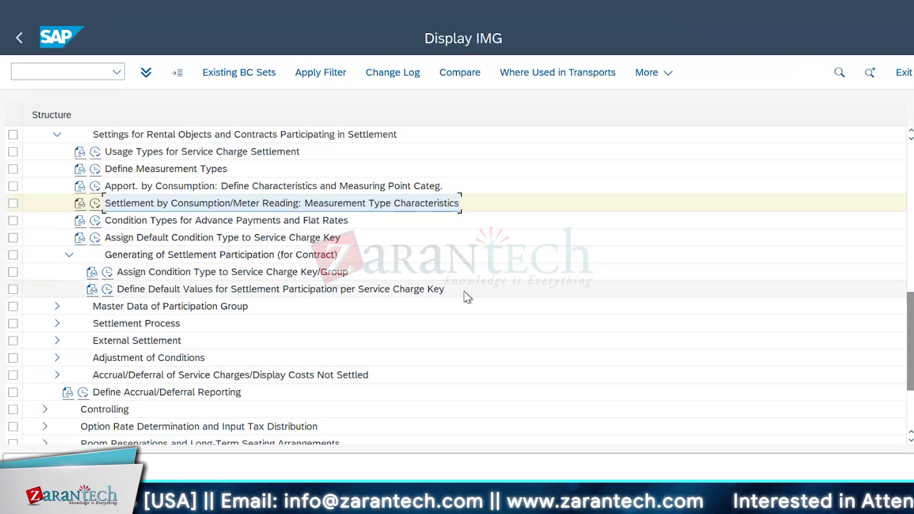
Open Assign Default Condition Type to Service Charge Key and examine the condition types available for the Property Tax key.
click(98, 239)
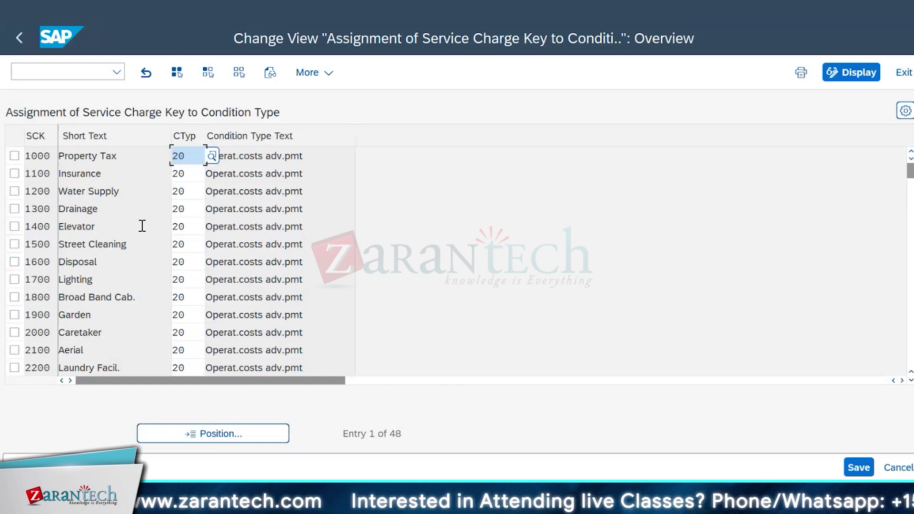
click(268, 173)
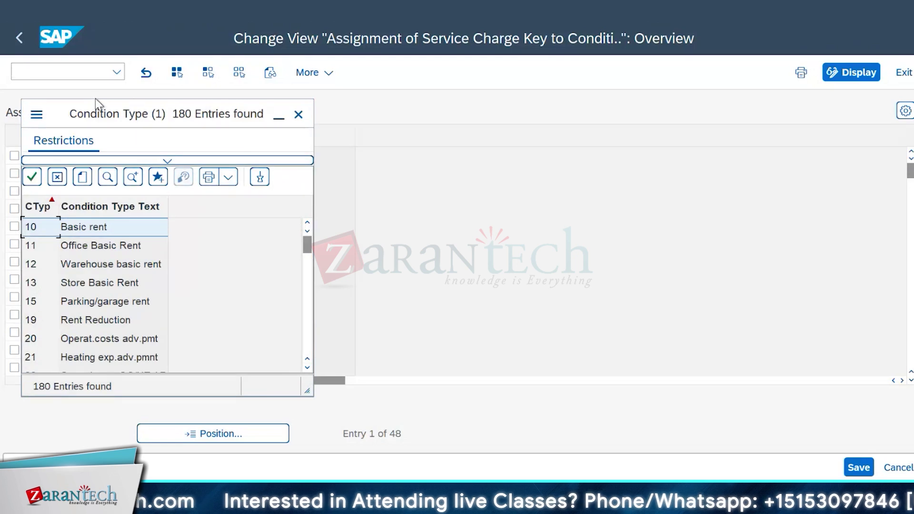
drag(67, 108, 412, 93)
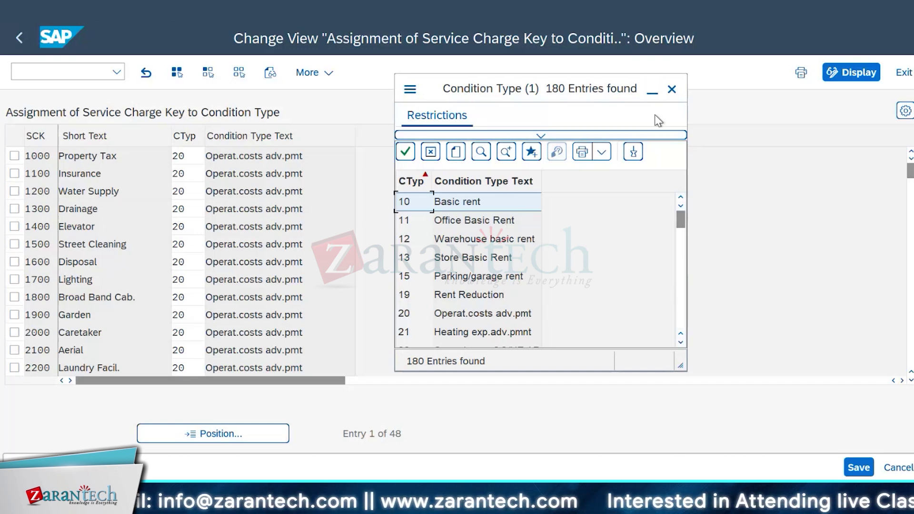
click(672, 89)
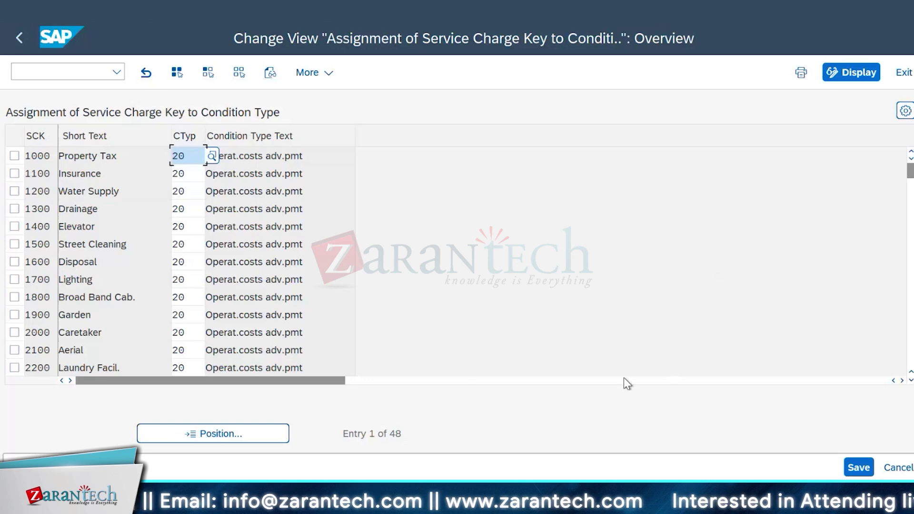
Switch to Notepad and add the line "s010" below the GSC Agency note, separated by a blank line.
key(alt+Tab)
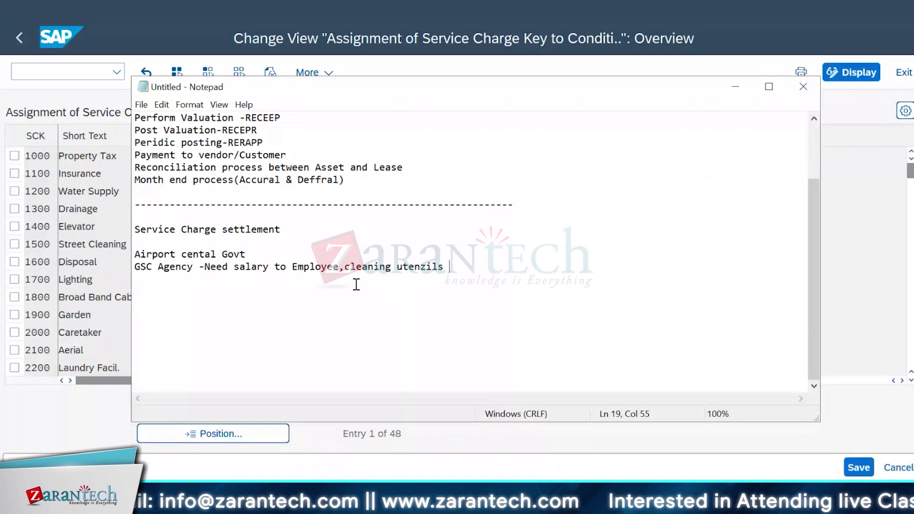
key(Return)
key(Return)
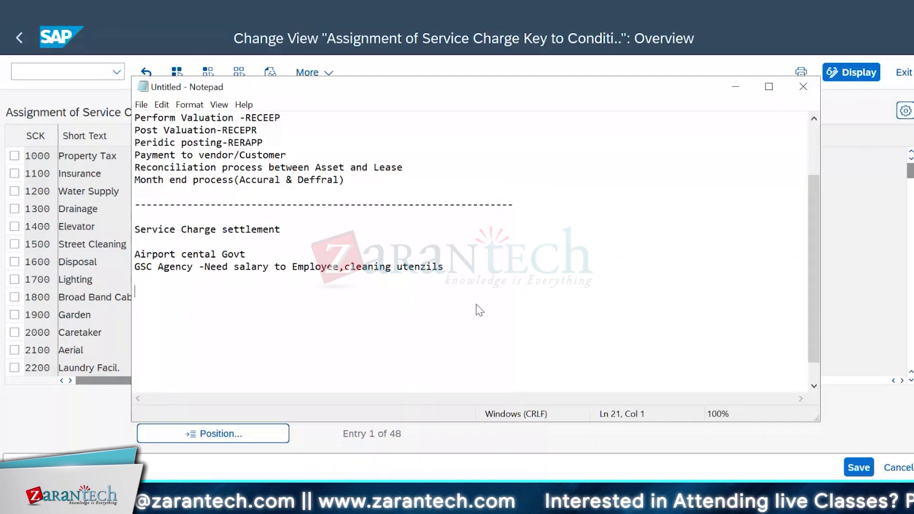
text(s010)
key(Return)
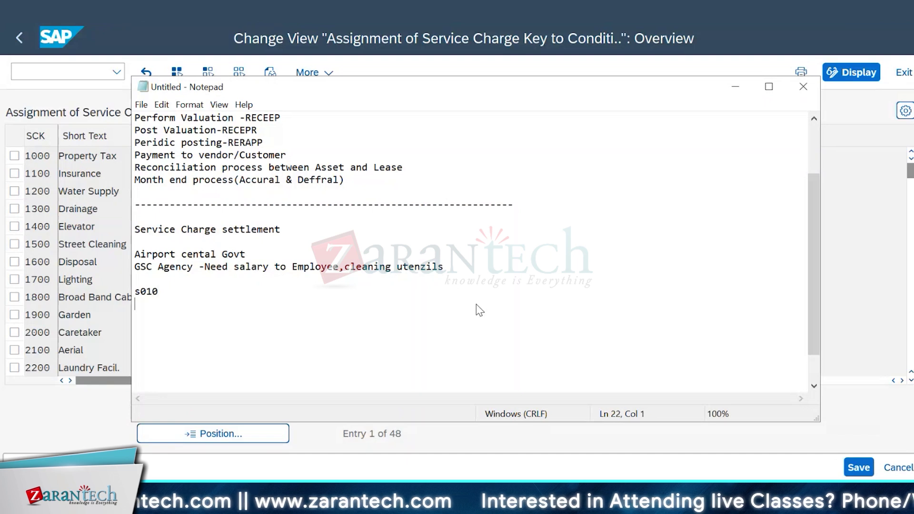
Add the code S020 below s010 in the notes and describe s010 as "Water consumptio", followed by a blank line.
text(S020)
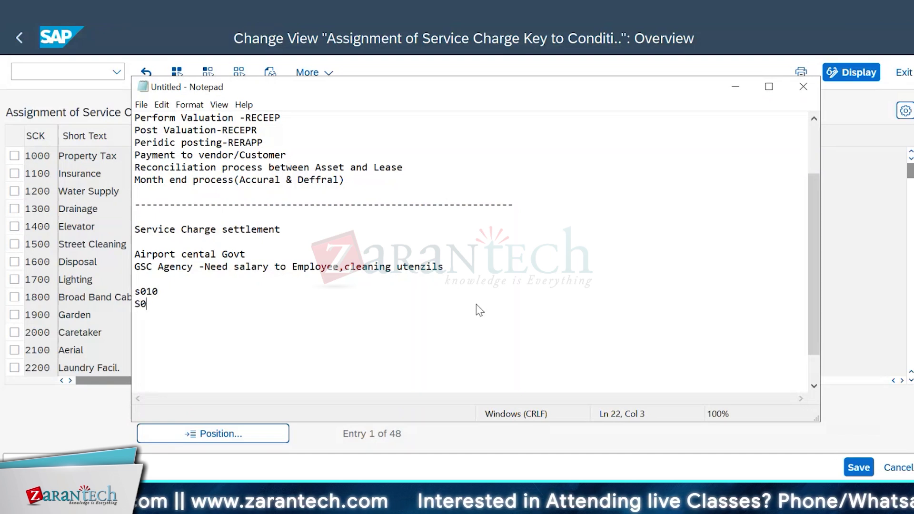
click(186, 292)
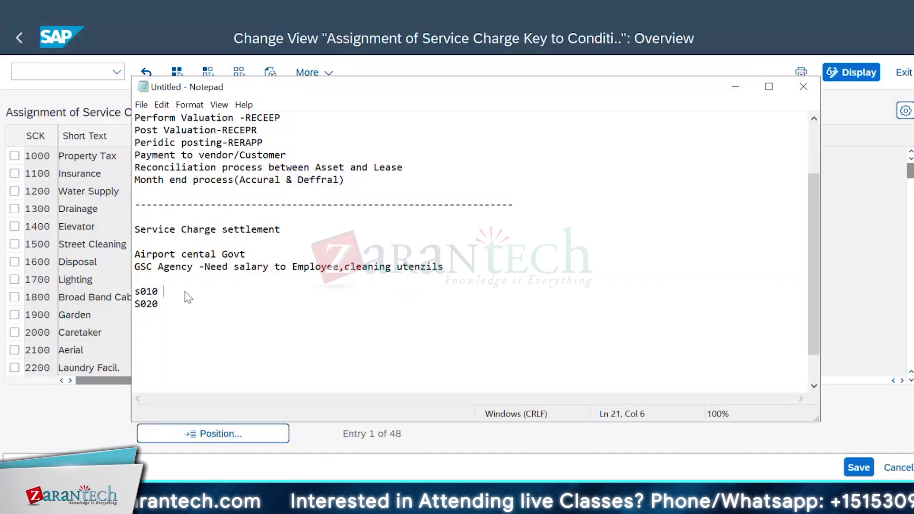
text(- W)
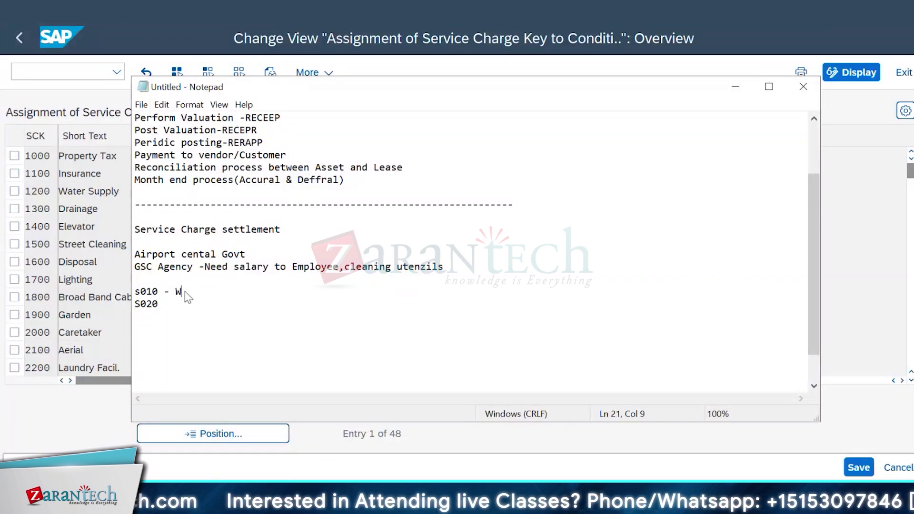
text(ater consu)
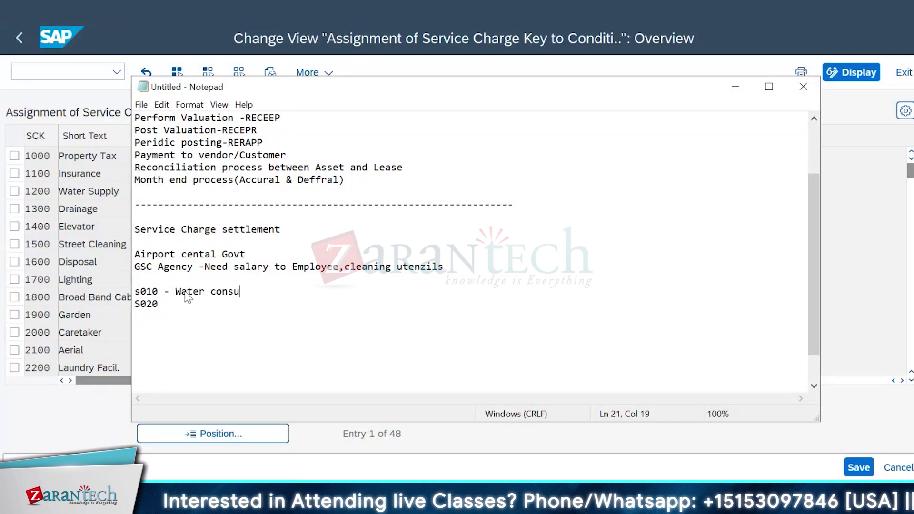
text(mptio)
key(Return)
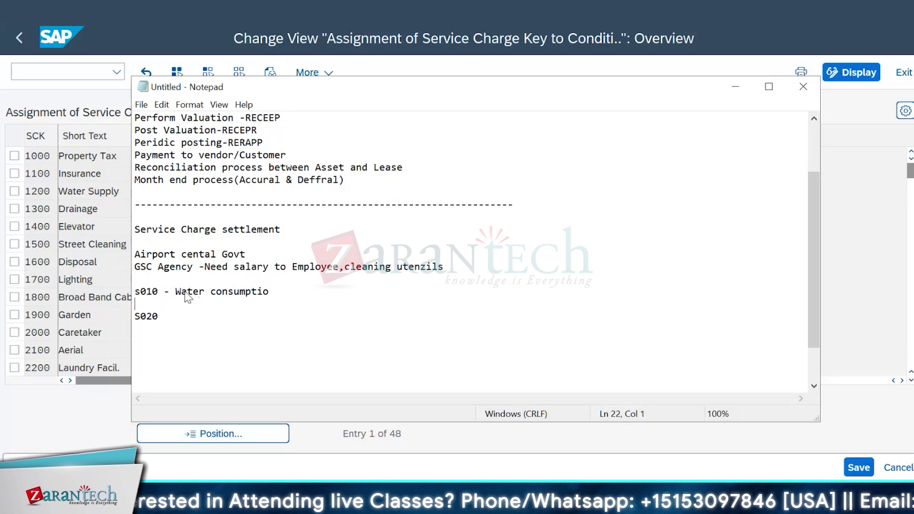
Describe the code S020 in the notes as "EB chareges".
key(Down)
key(End)
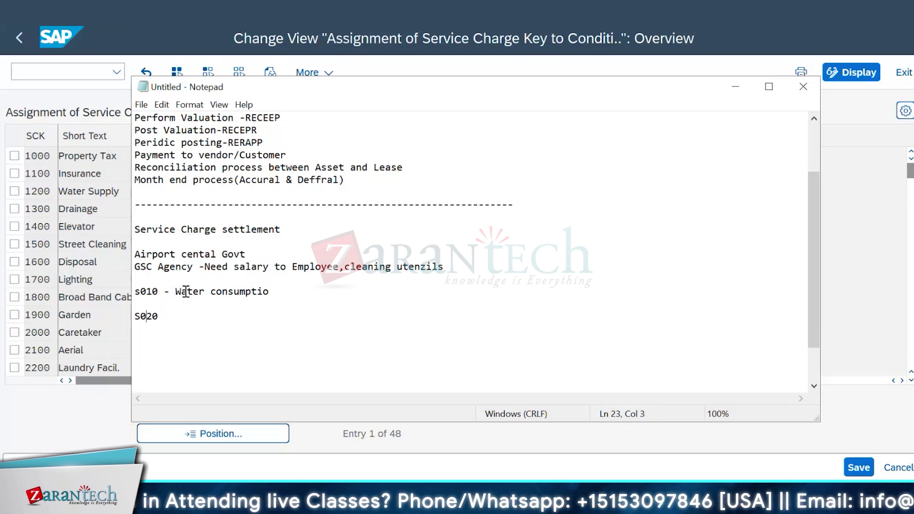
key(Return)
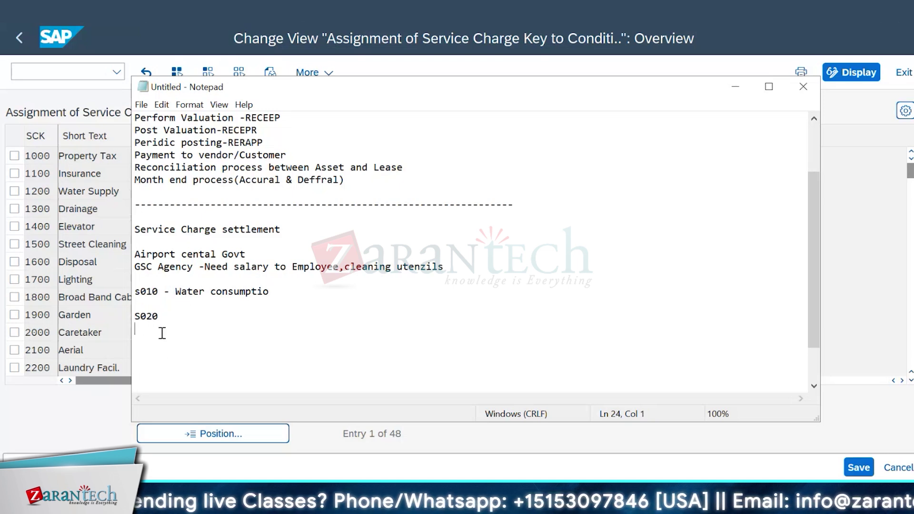
click(168, 319)
text(-El)
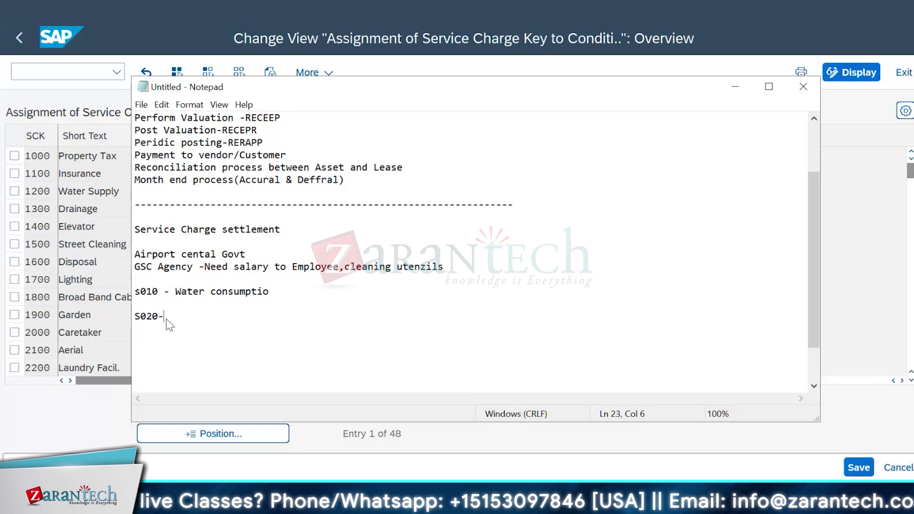
key(BackSpace)
text(B)
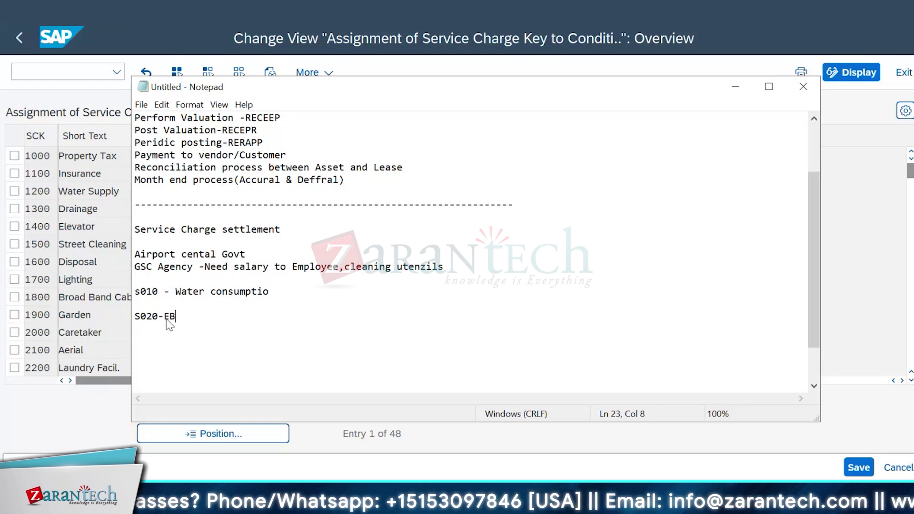
text( chareges)
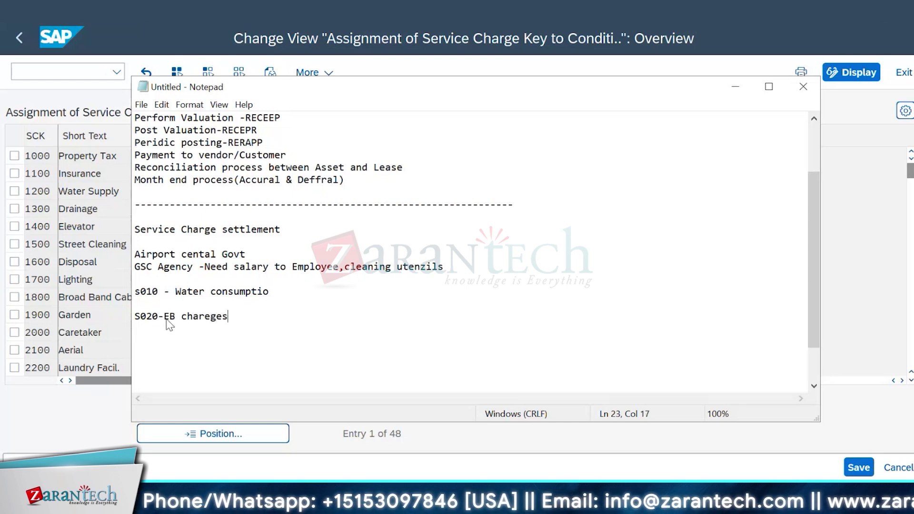
Add the line "S030-Cleaning" to the notes, followed by a new line with the code S040.
key(Return)
text(S0)
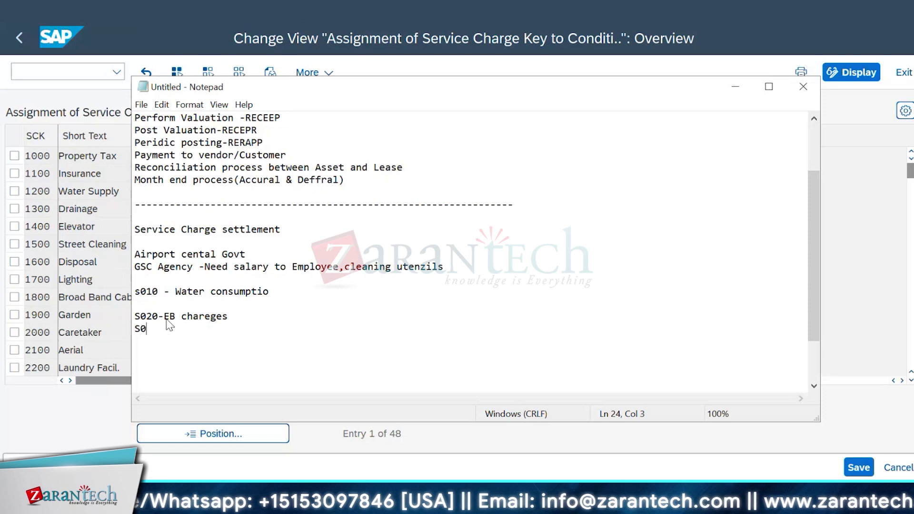
text(30)
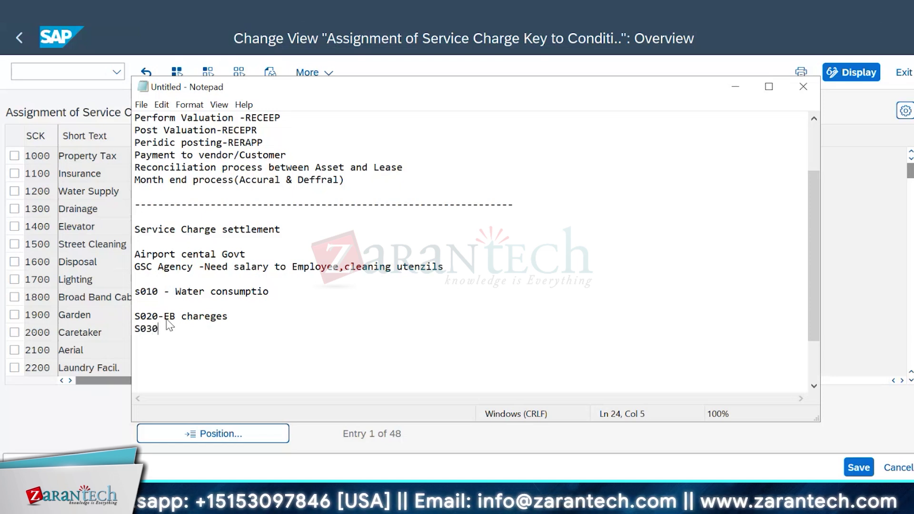
key(Return)
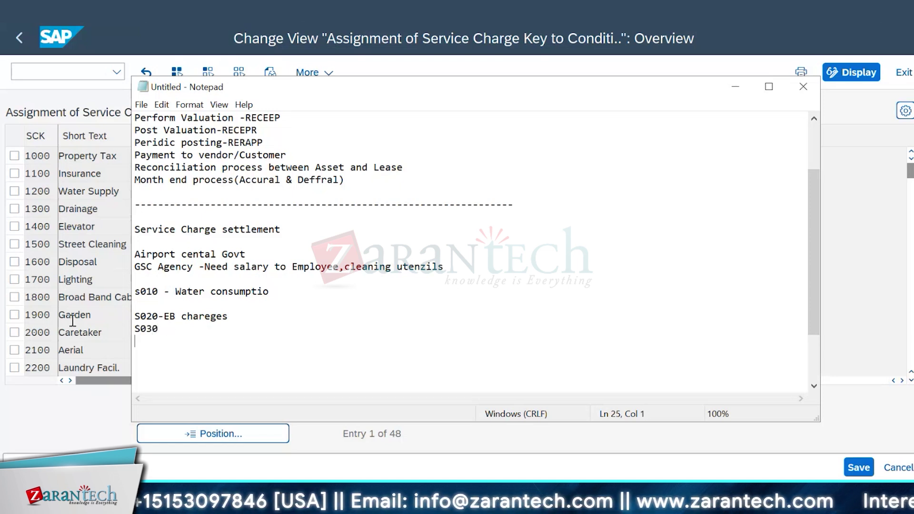
click(171, 330)
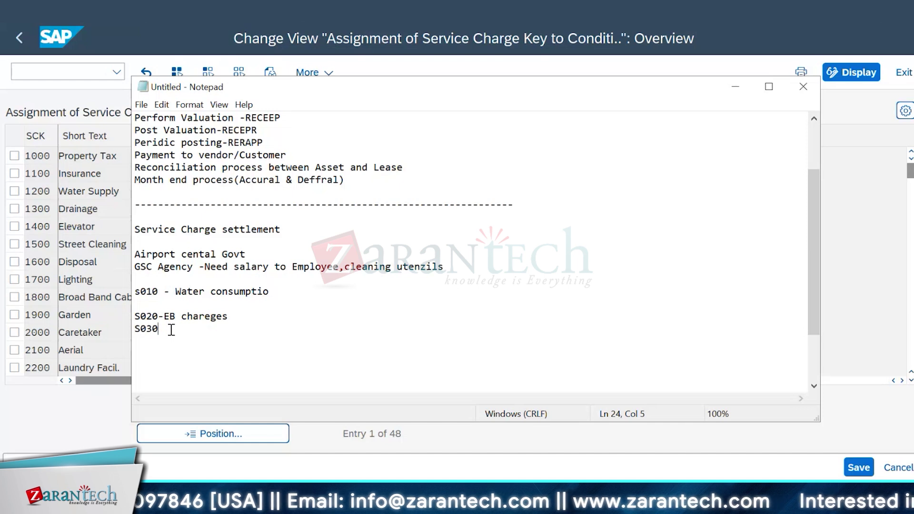
text(-Cl)
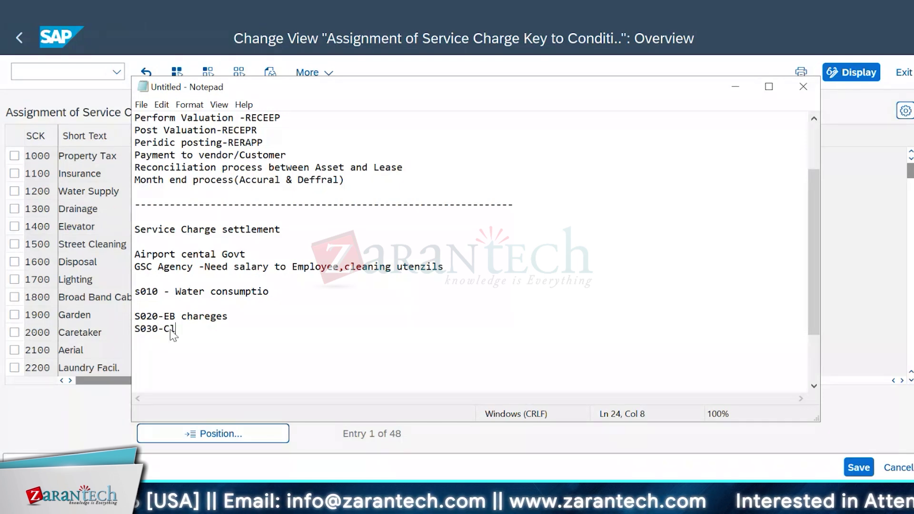
text(eaning)
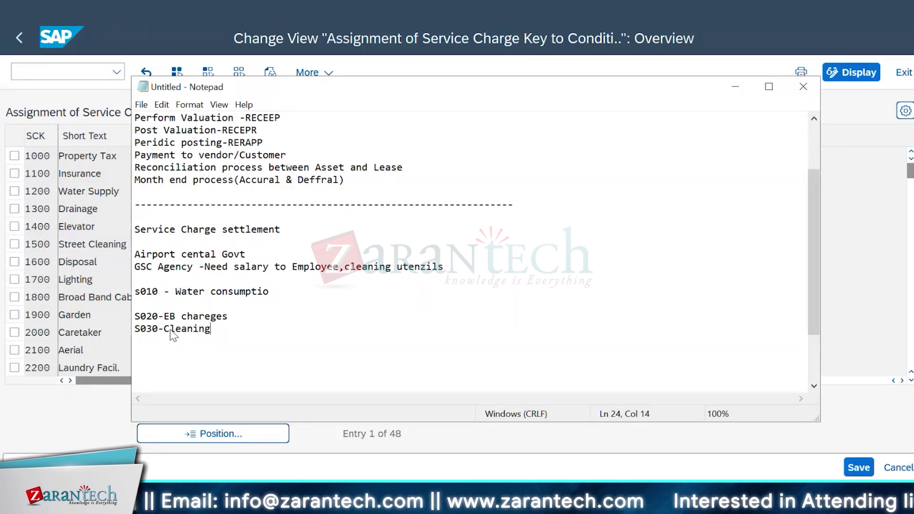
key(Return)
text(S040)
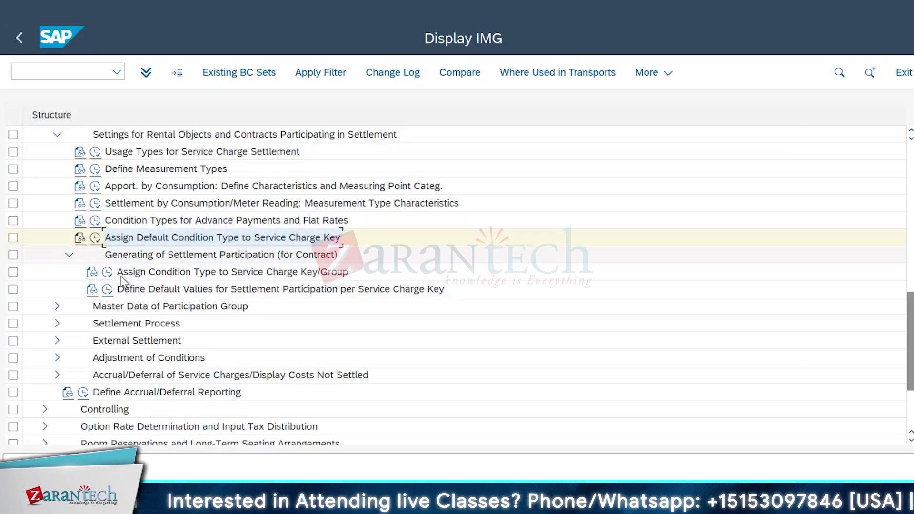
Open the IMG activity Assign Condition Type to Service Charge Key/Group and review its assignments and service charge categories.
click(108, 273)
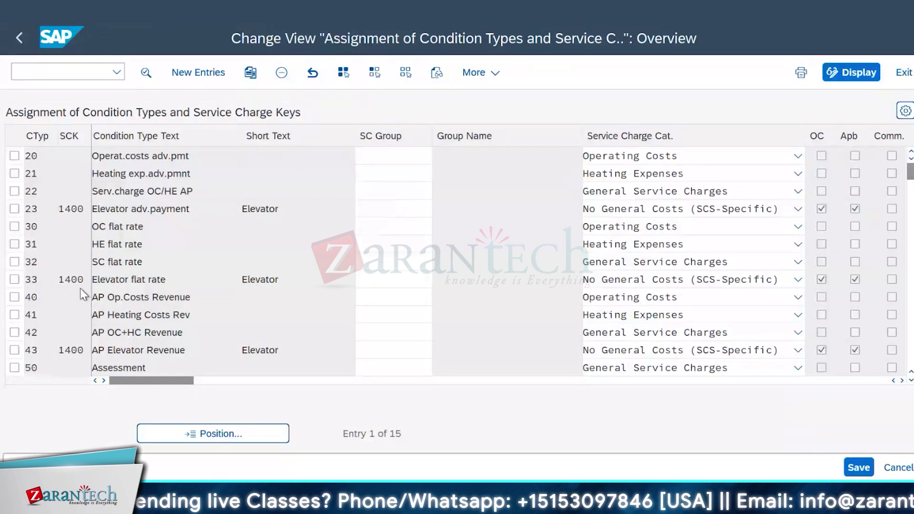
scroll(80, 287, down, 1)
scroll(82, 289, down, 1)
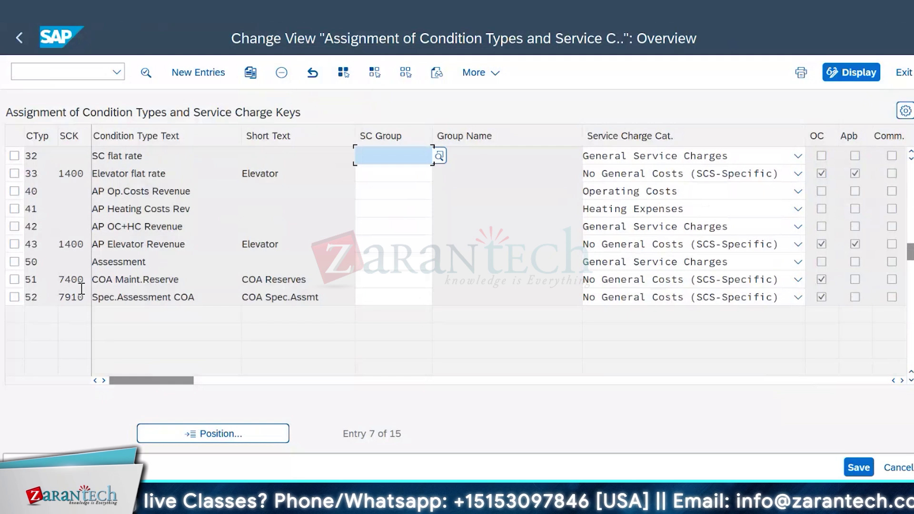
scroll(82, 288, up, 2)
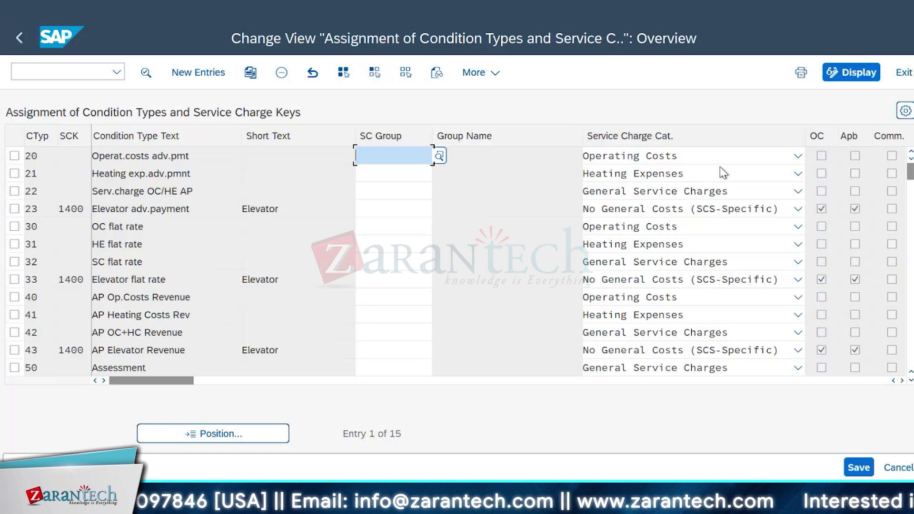
scroll(698, 294, down, 1)
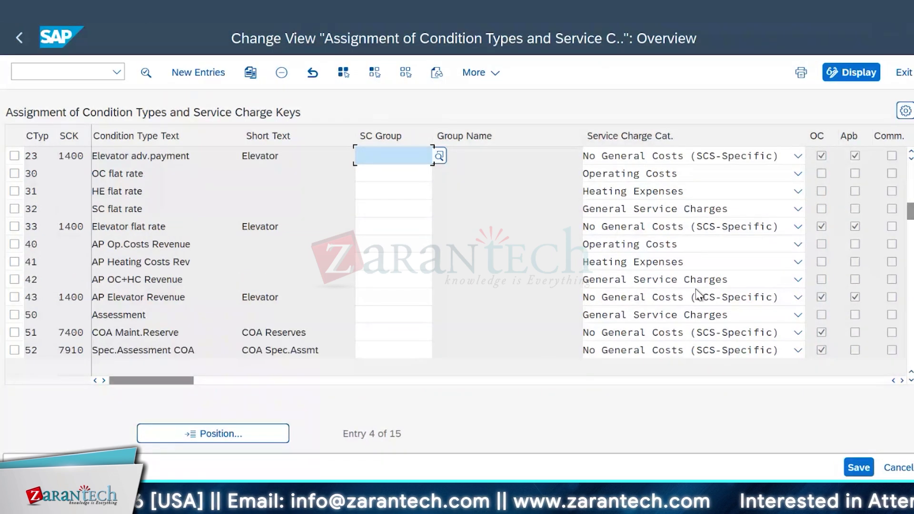
scroll(539, 294, up, 1)
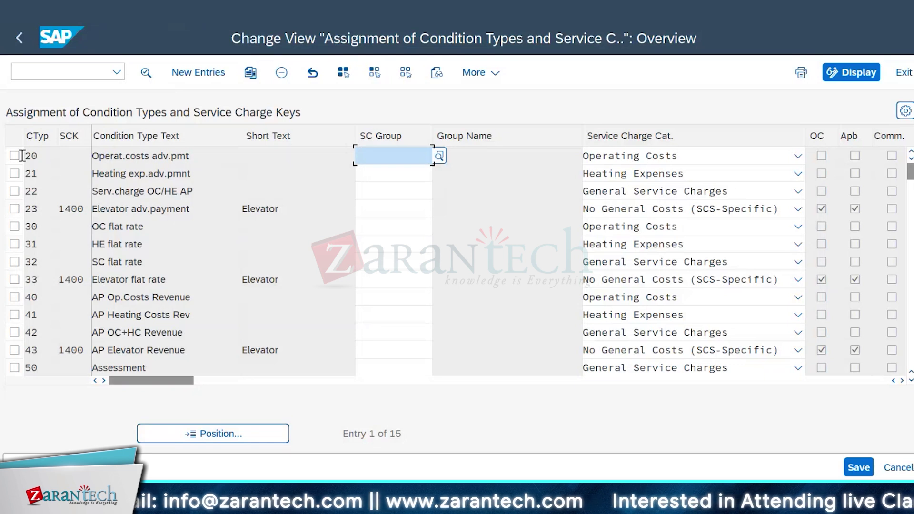
Copy the condition type 23 assignment with service charge key 3000 Security Guard, save it under the proposed customizing request and return to the IMG.
click(19, 210)
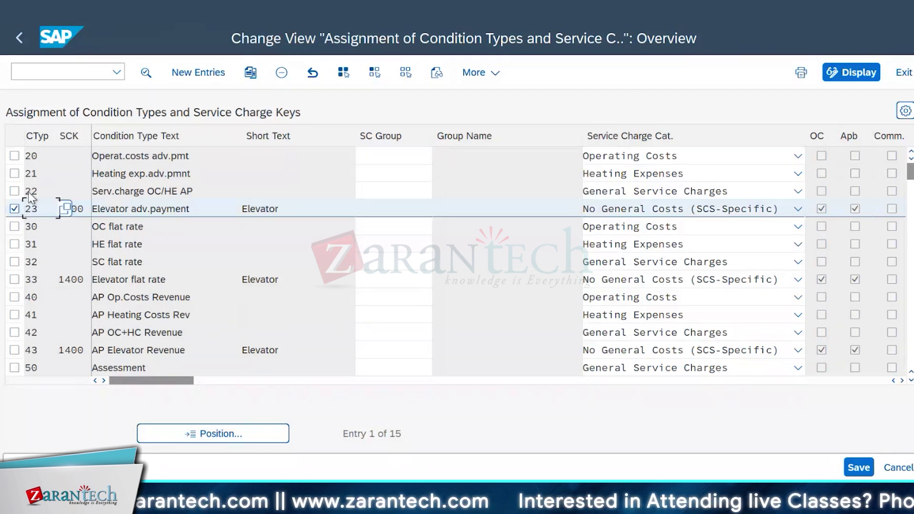
click(250, 72)
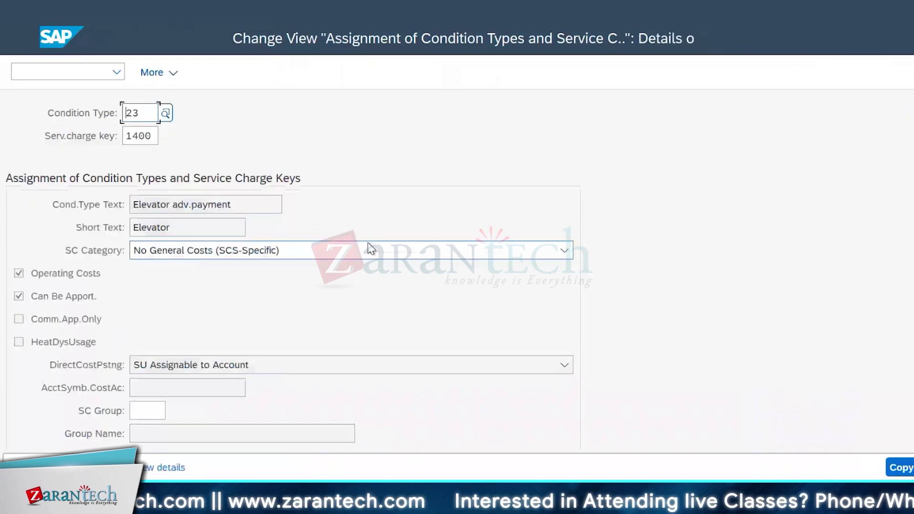
click(163, 135)
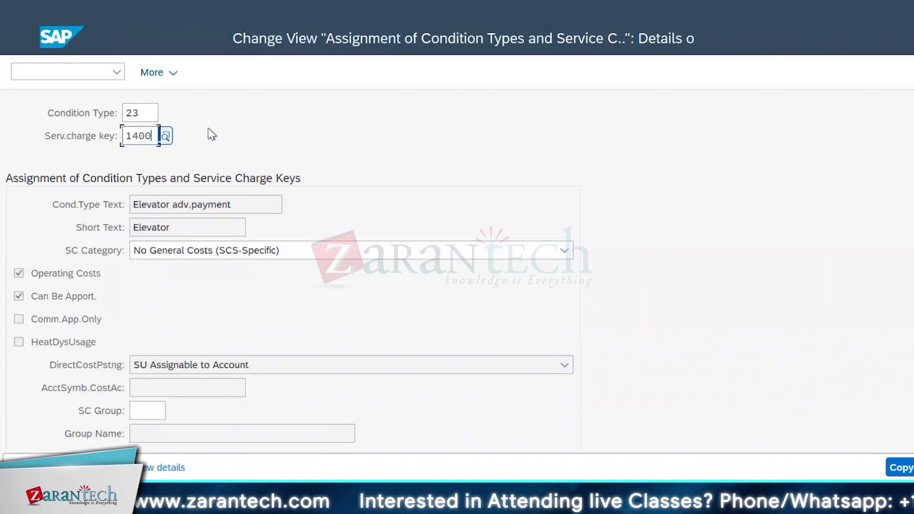
click(252, 128)
key(F4)
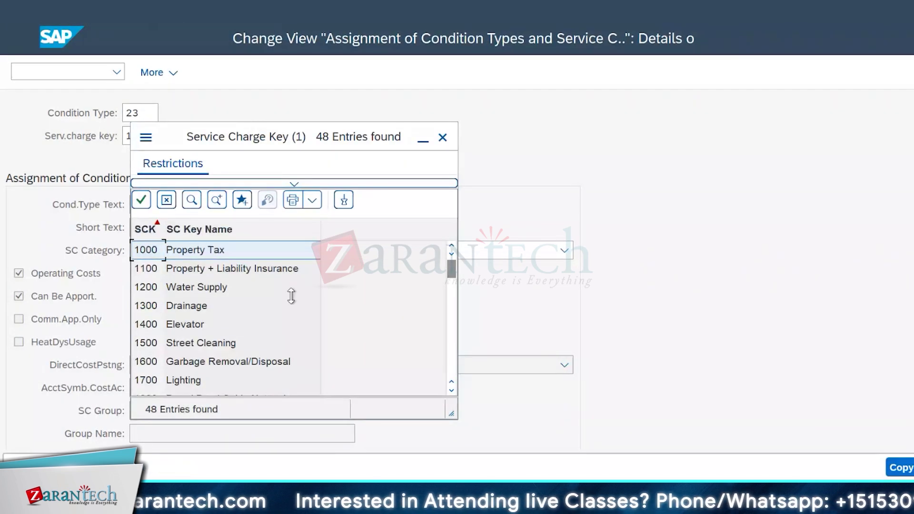
scroll(292, 309, down, 5)
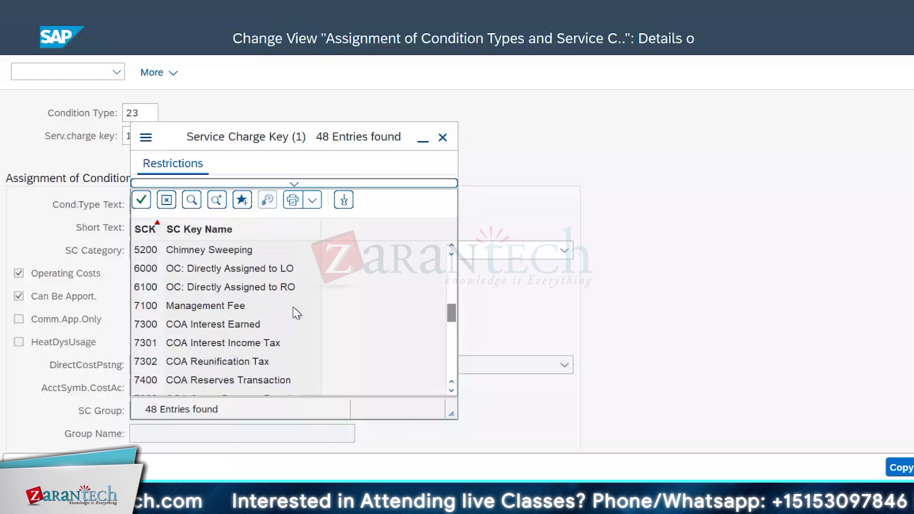
scroll(293, 308, up, 2)
click(184, 307)
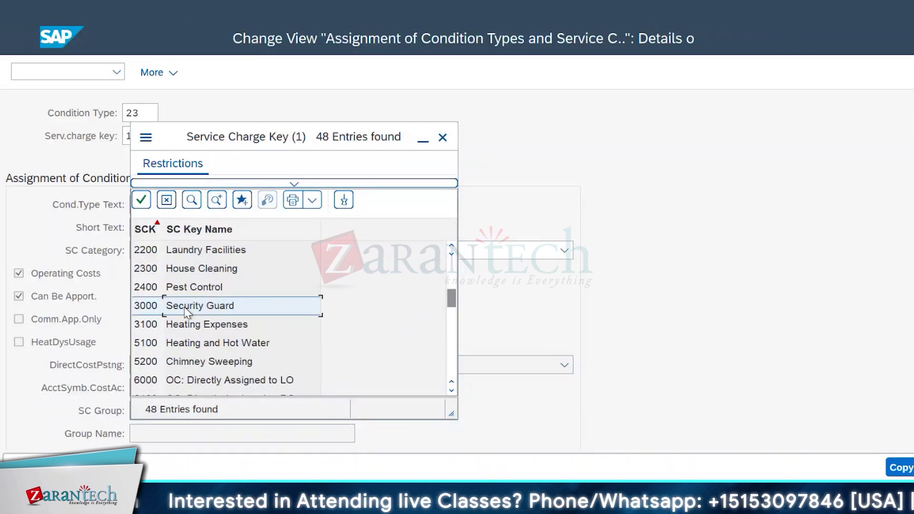
double_click(184, 307)
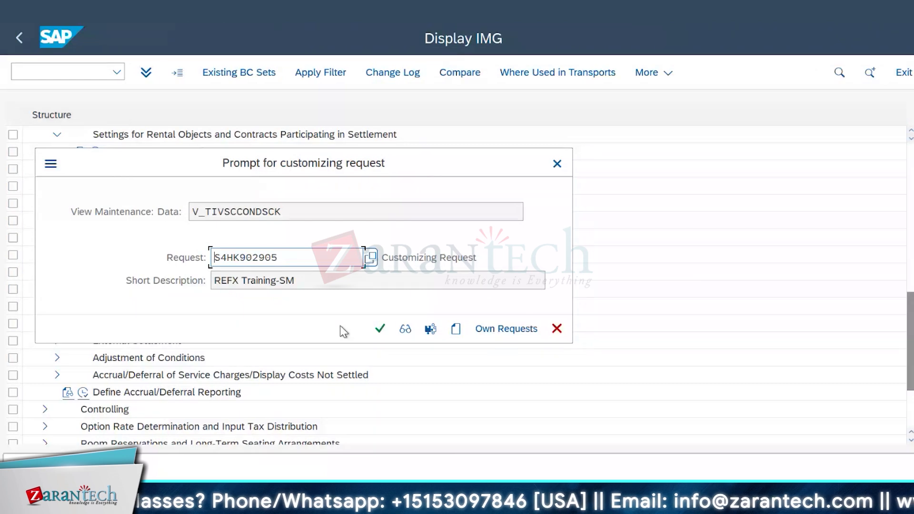
click(380, 329)
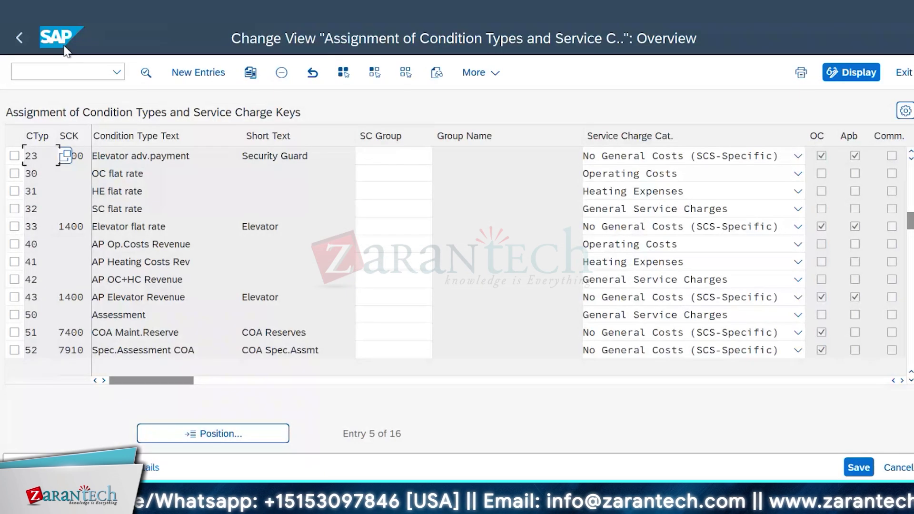
key(F3)
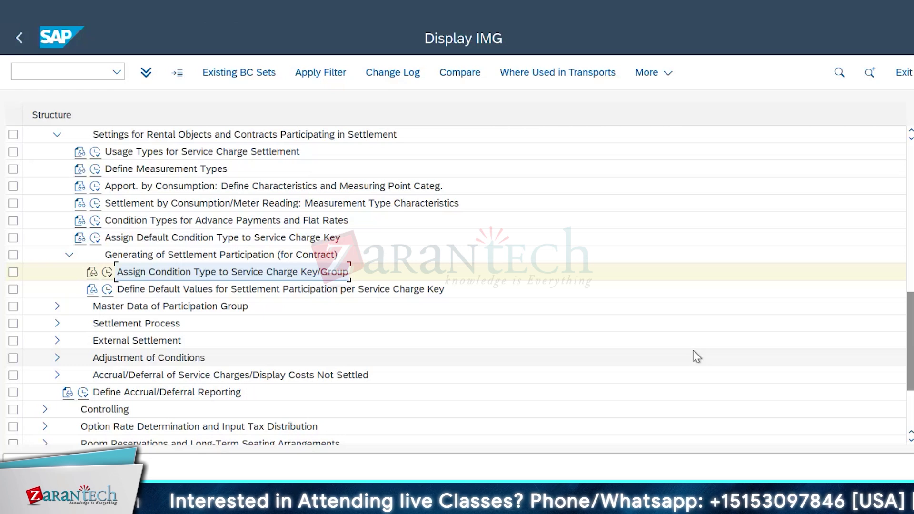
Expand Master Data of Participation Group and Settlement Process in the IMG structure, and collapse Generating of Settlement Participation (for Contract).
scroll(647, 222, down, 2)
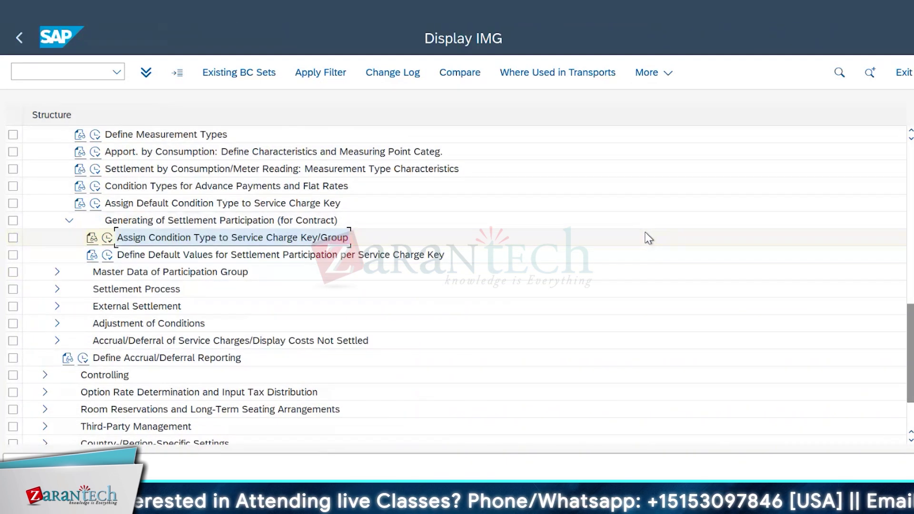
scroll(649, 237, down, 2)
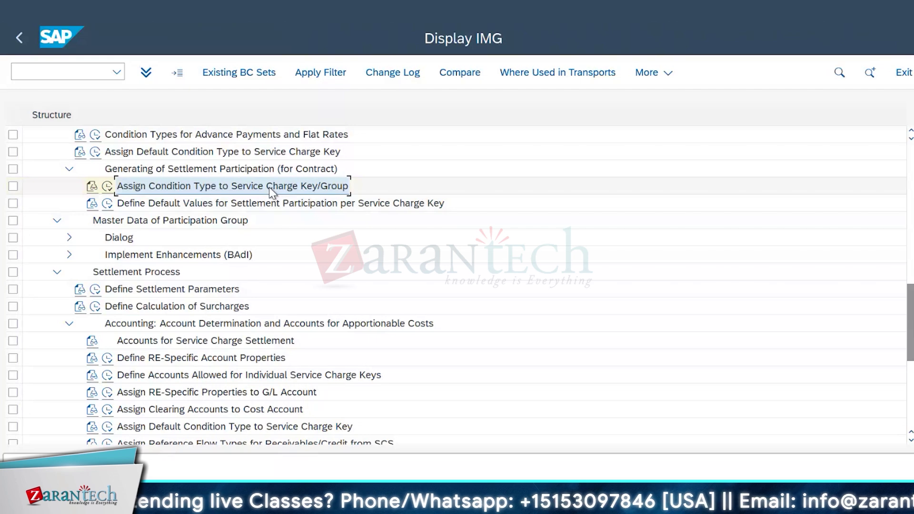
click(67, 168)
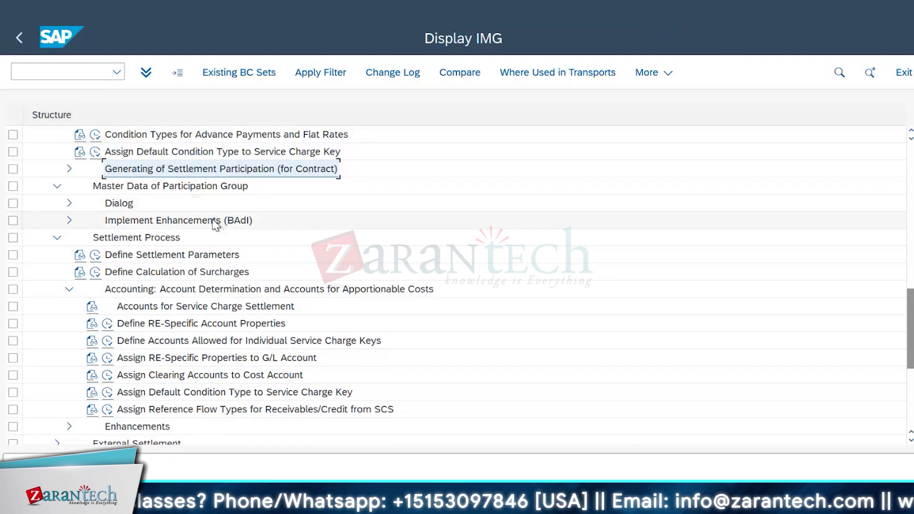
scroll(212, 223, up, 2)
scroll(212, 223, up, 7)
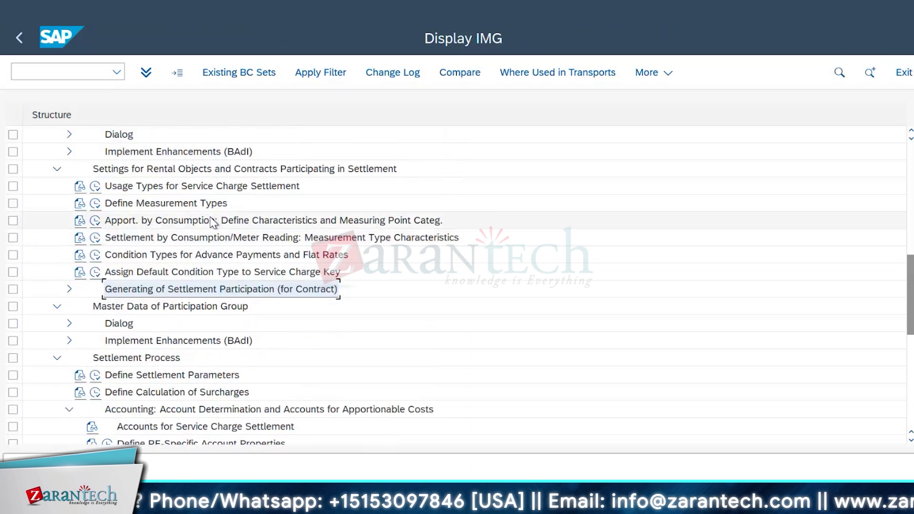
Collapse Settings for Rental Objects and Contracts Participating in Settlement and review the activities under Settlement Process.
click(57, 204)
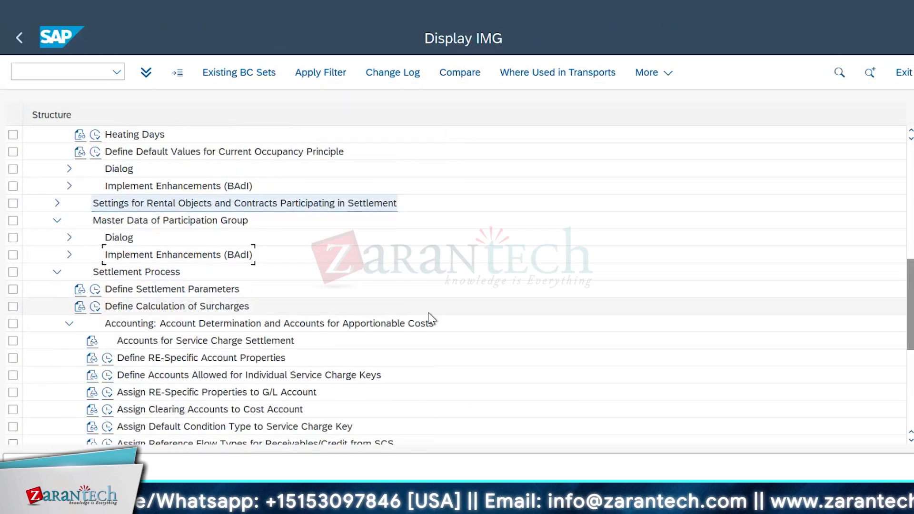
scroll(430, 318, down, 4)
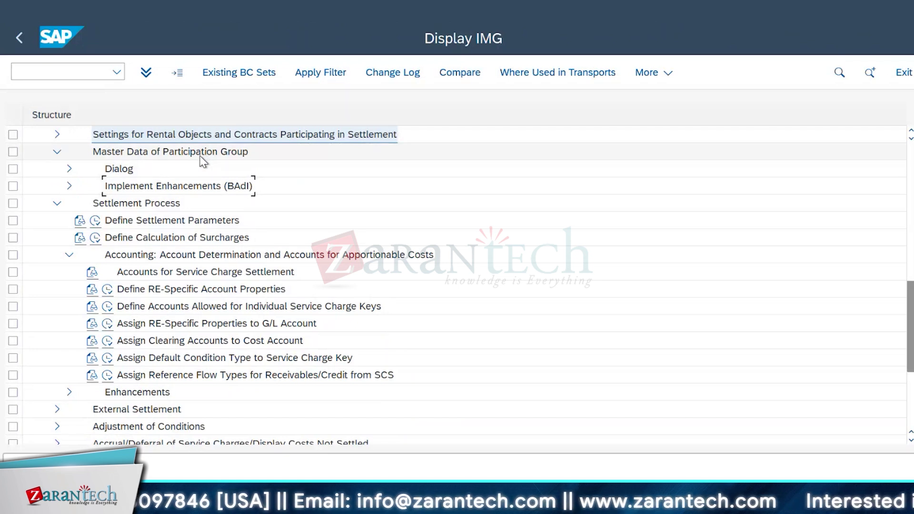
scroll(412, 341, down, 1)
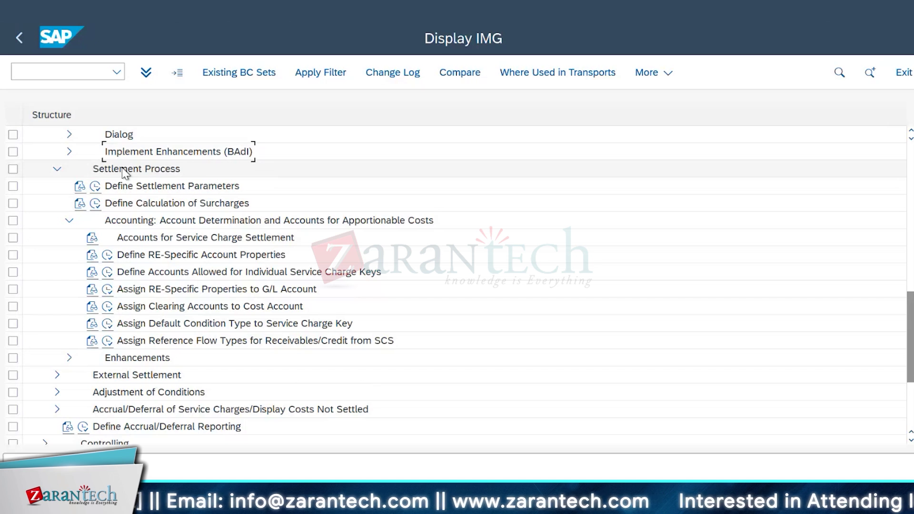
click(148, 294)
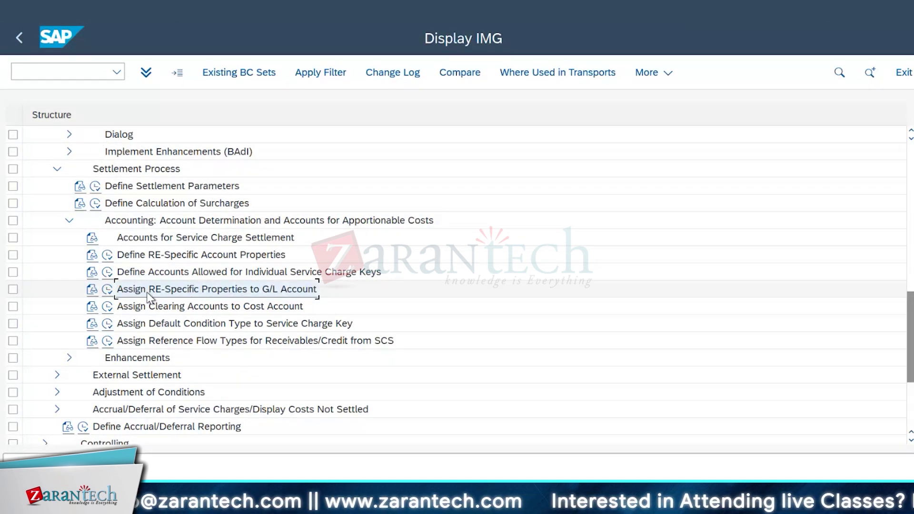
click(193, 309)
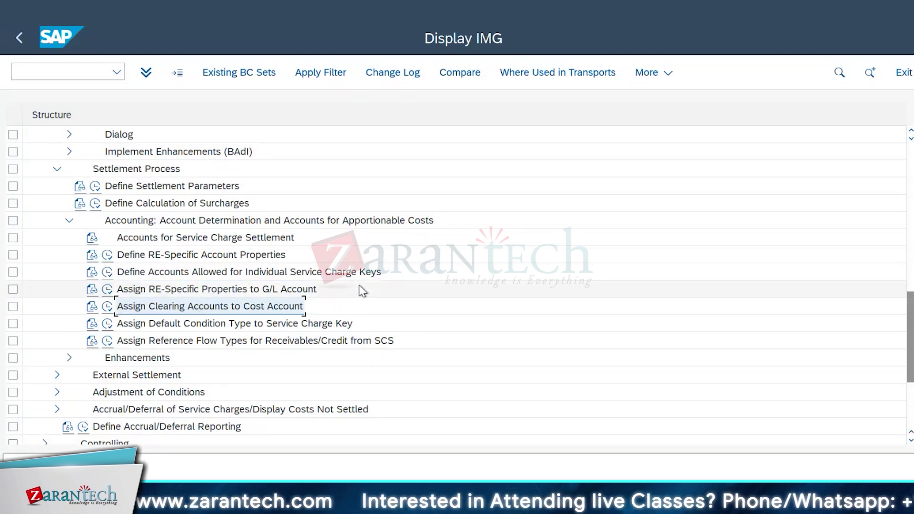
scroll(280, 254, up, 1)
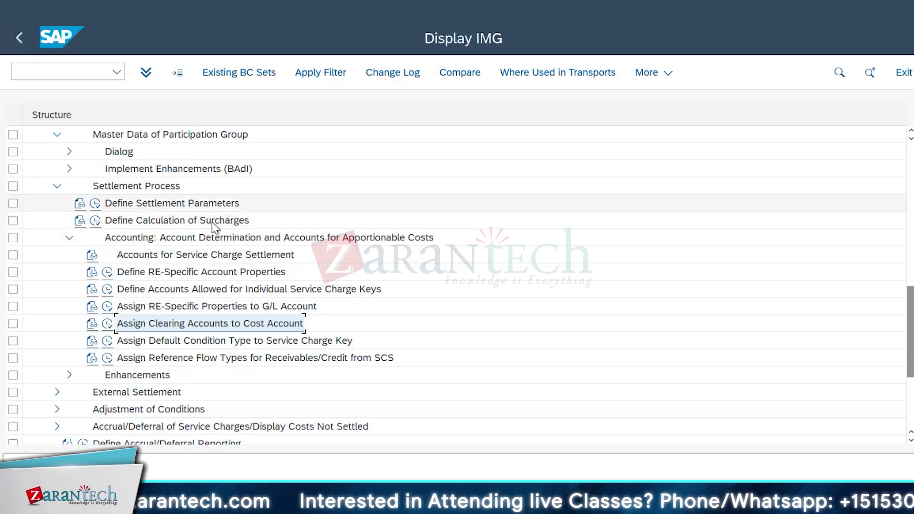
In Define Settlement Parameters, copy settlement schema DE Actual Down Payments as IN and return to the IMG.
double_click(109, 206)
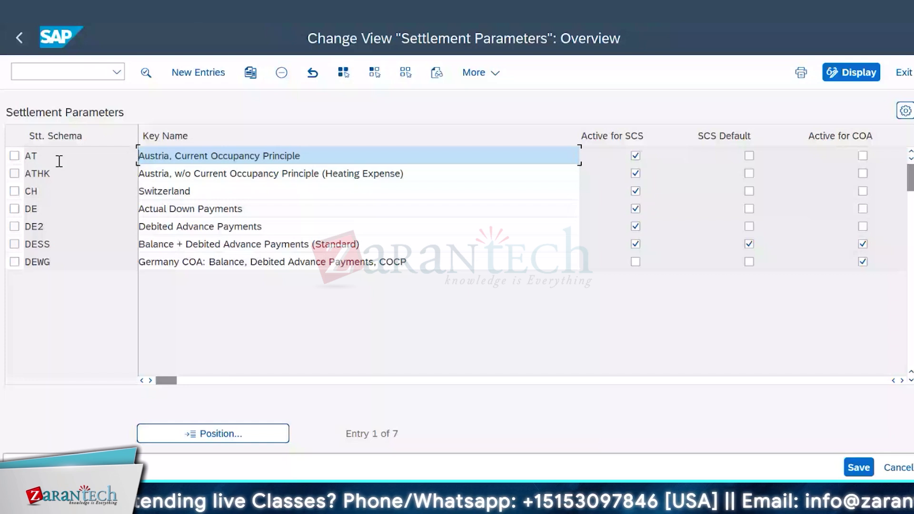
click(75, 227)
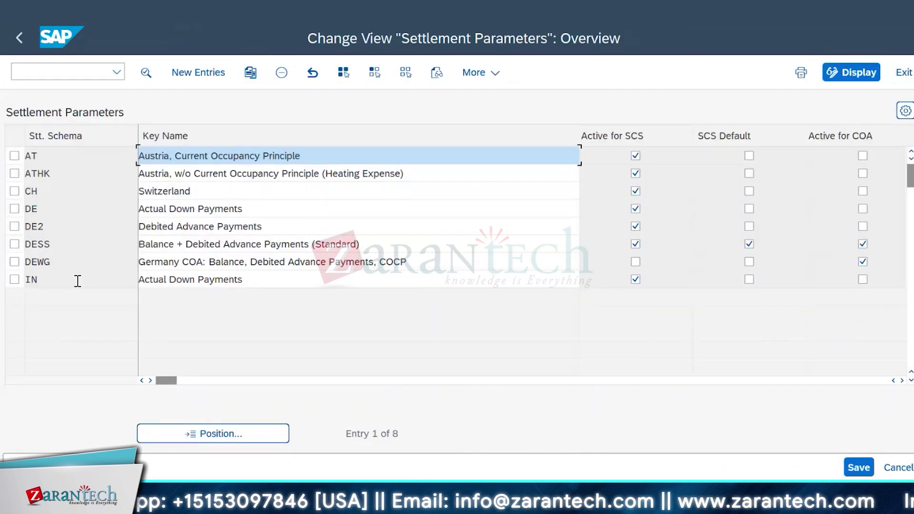
click(78, 281)
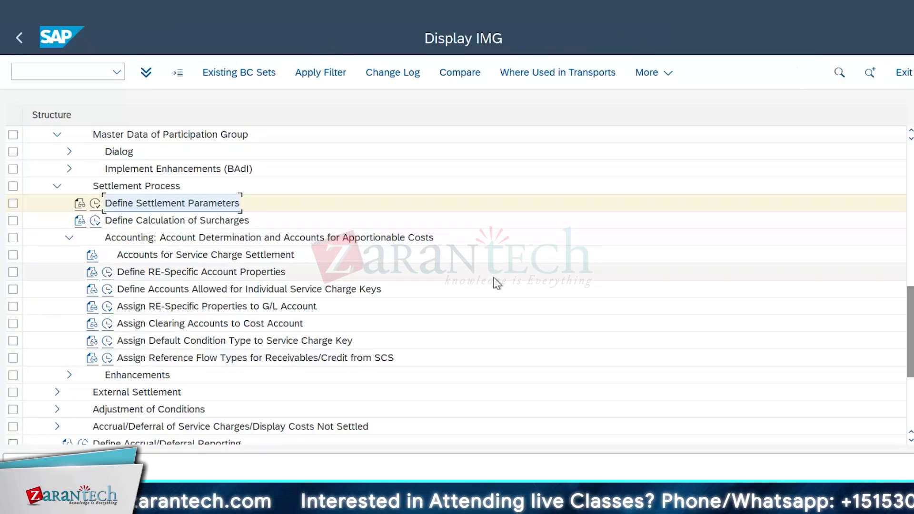
In Define Calculation of Surcharges, create surcharge schema IN named "India SCK" with a percentage surcharge of 10.
scroll(495, 282, down, 2)
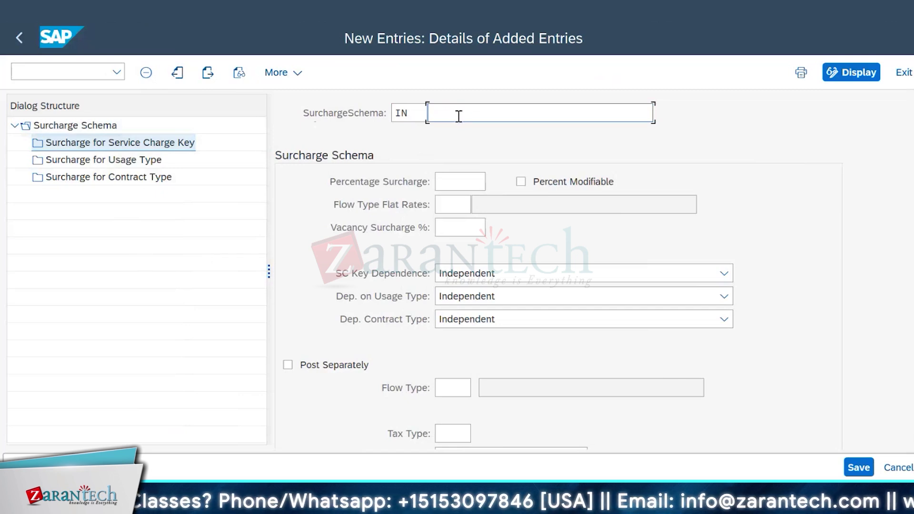
text(India)
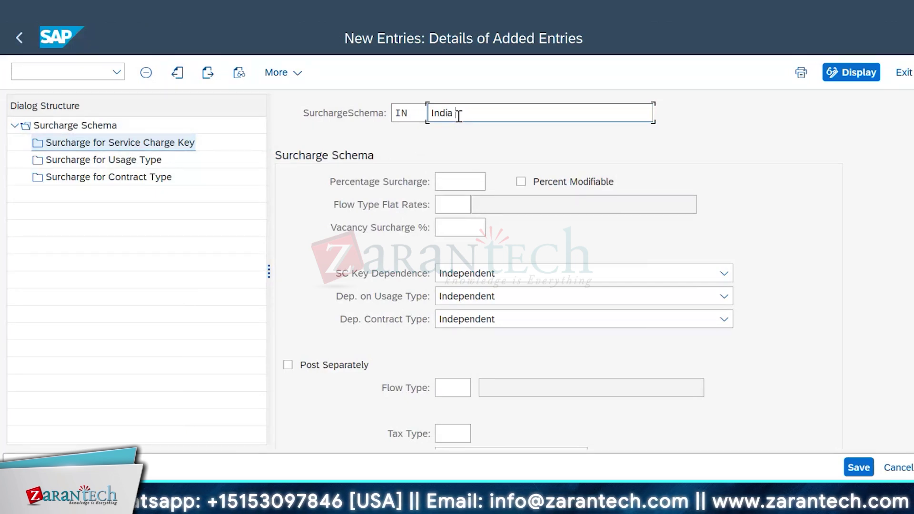
text( SCK)
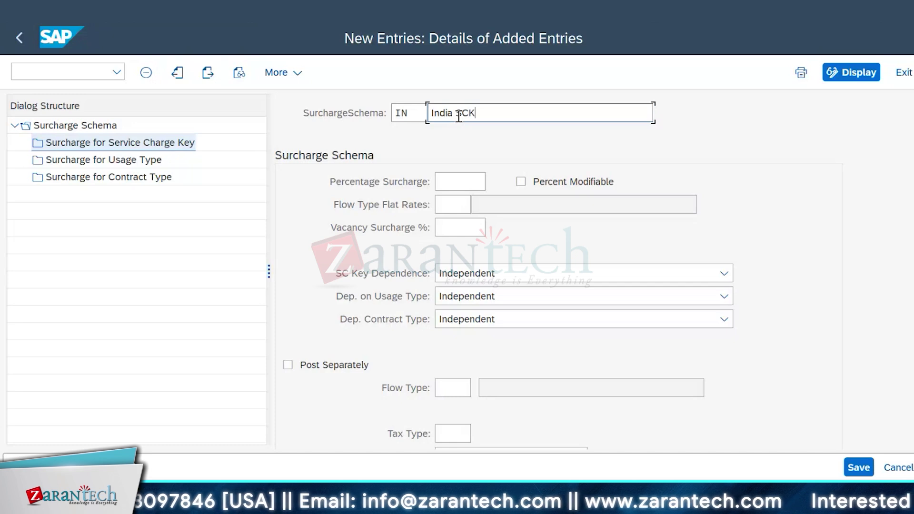
click(455, 181)
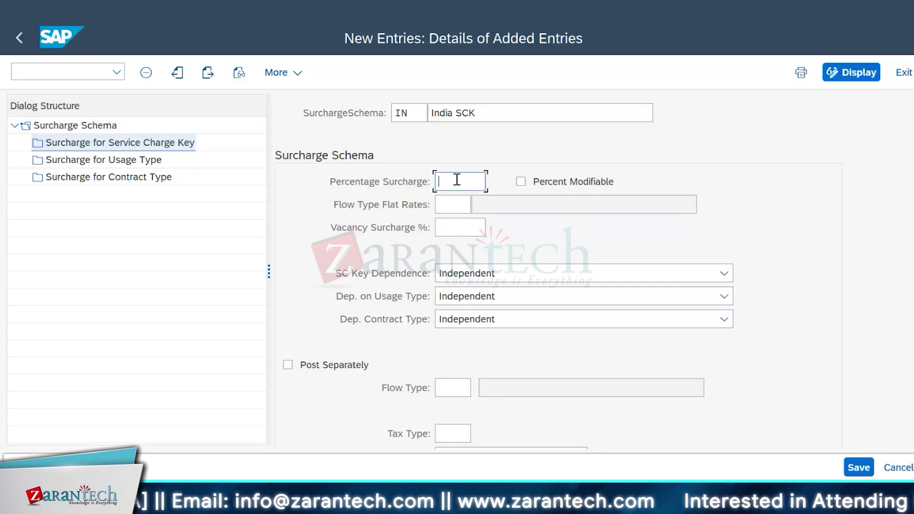
text(10)
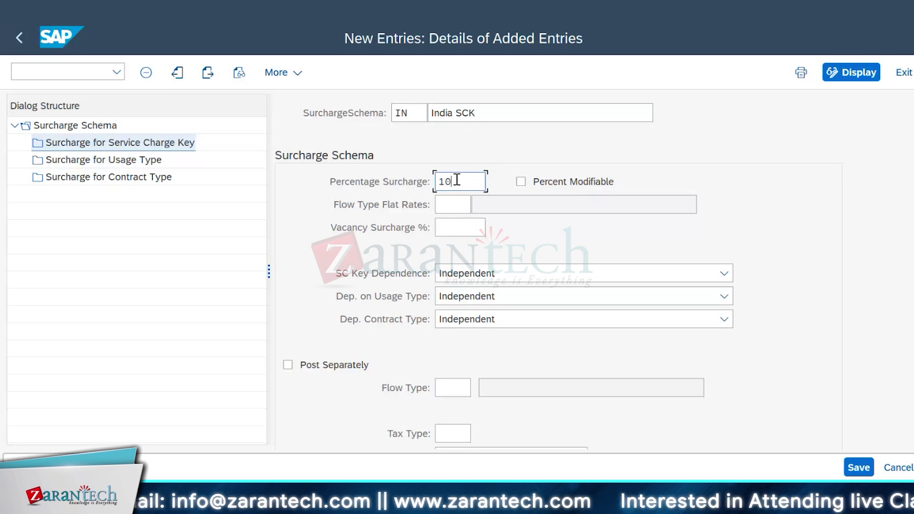
Assign flow type 2007, SCS: Transfer Paid AP Op.Costs, for the flat rates of surcharge schema IN and save the schema.
click(460, 205)
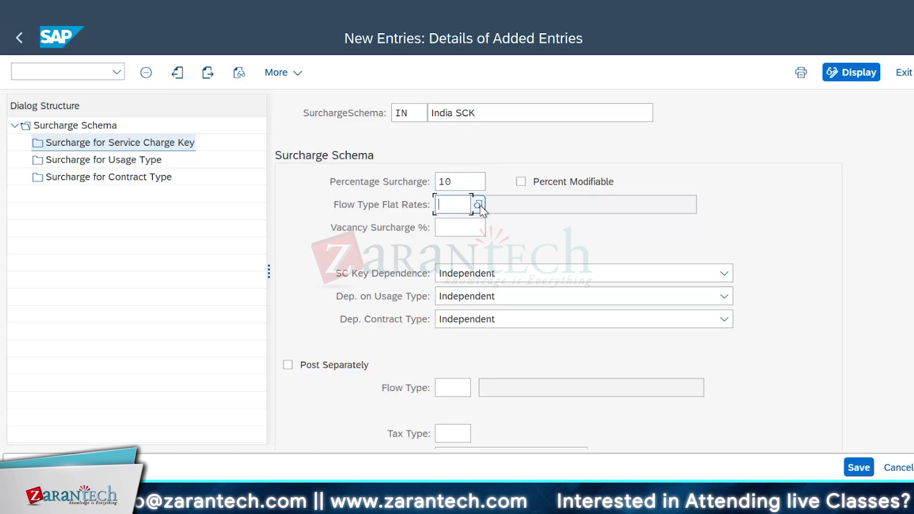
click(478, 205)
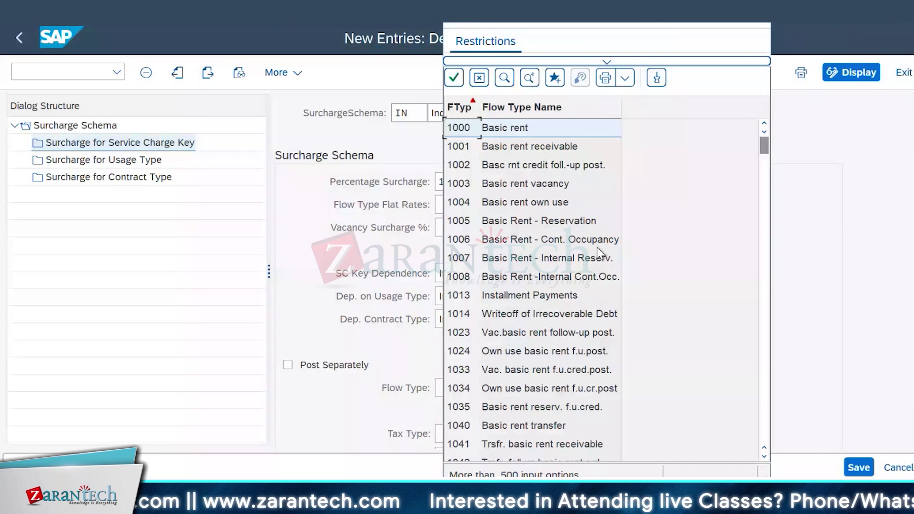
scroll(601, 255, down, 2)
scroll(605, 257, down, 10)
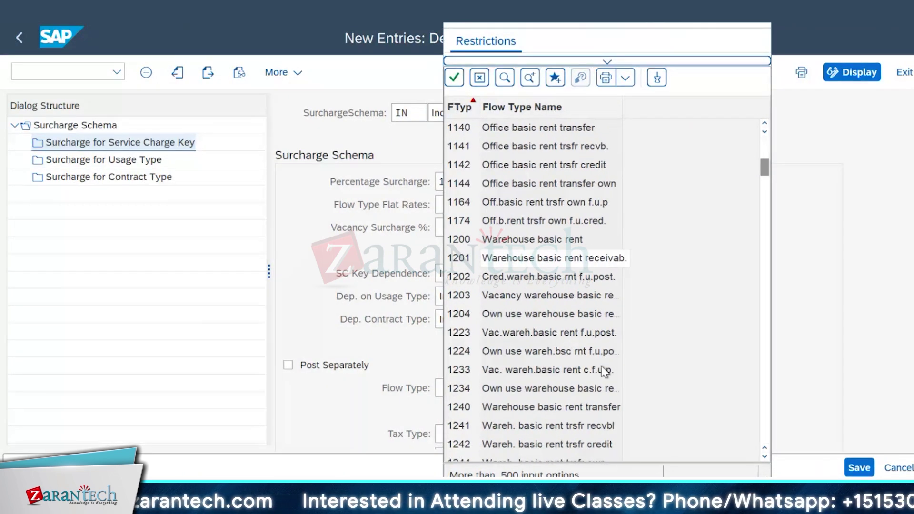
scroll(599, 354, down, 12)
scroll(602, 351, down, 2)
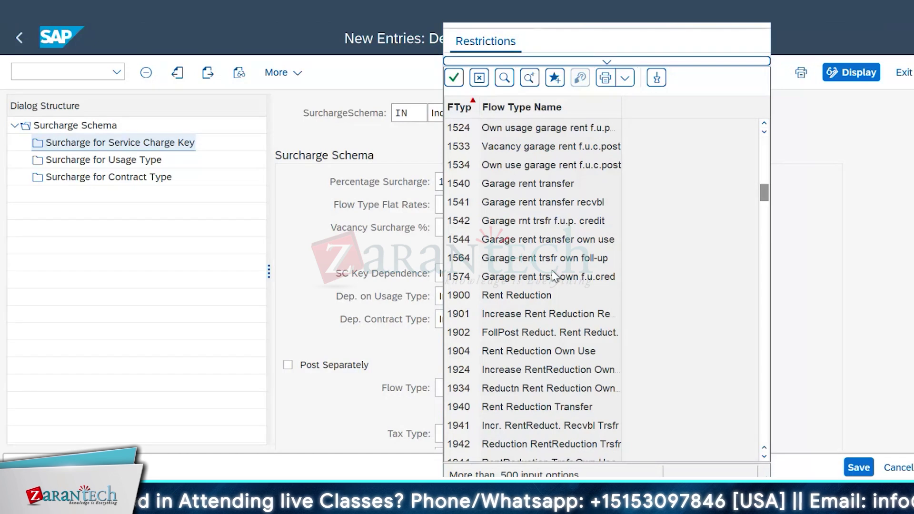
scroll(552, 272, down, 3)
scroll(552, 276, down, 4)
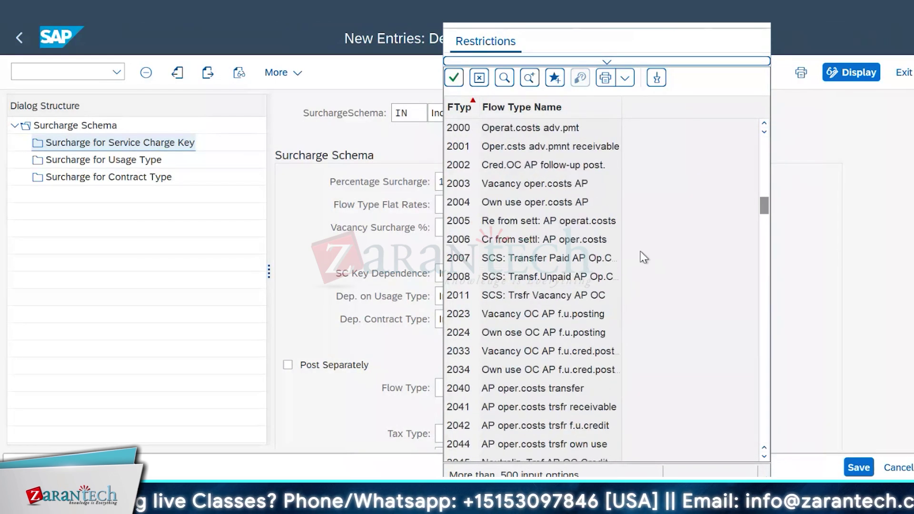
double_click(539, 258)
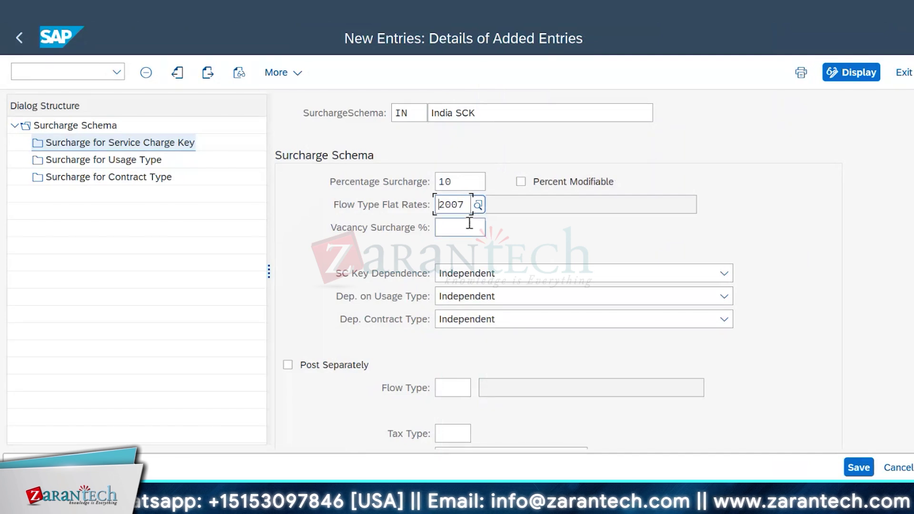
click(469, 223)
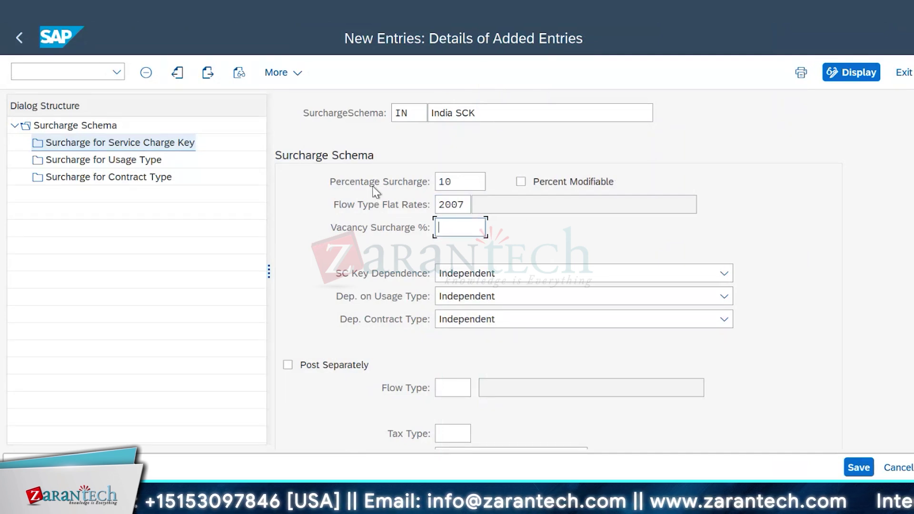
scroll(796, 322, down, 1)
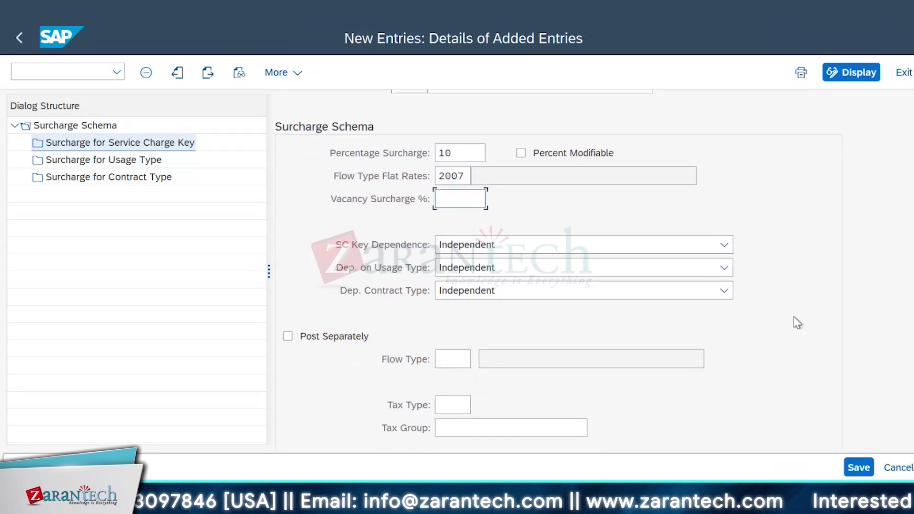
scroll(795, 317, down, 1)
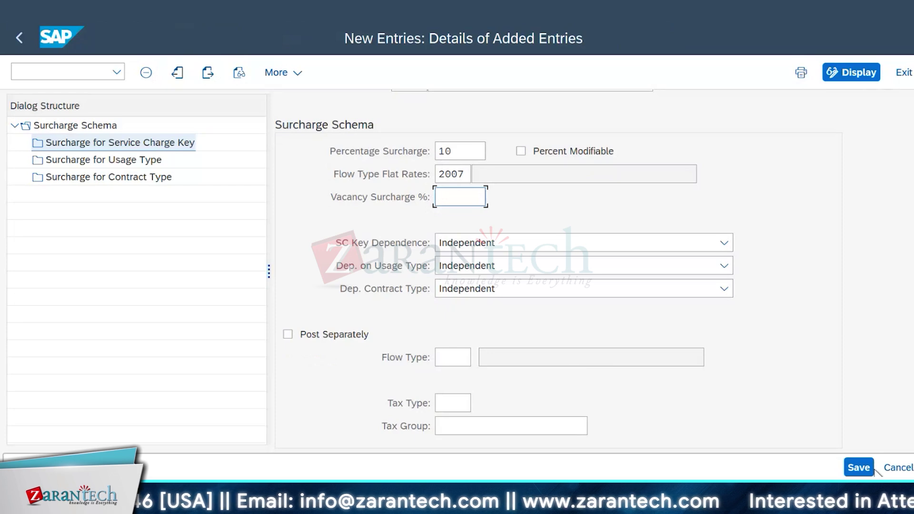
click(859, 467)
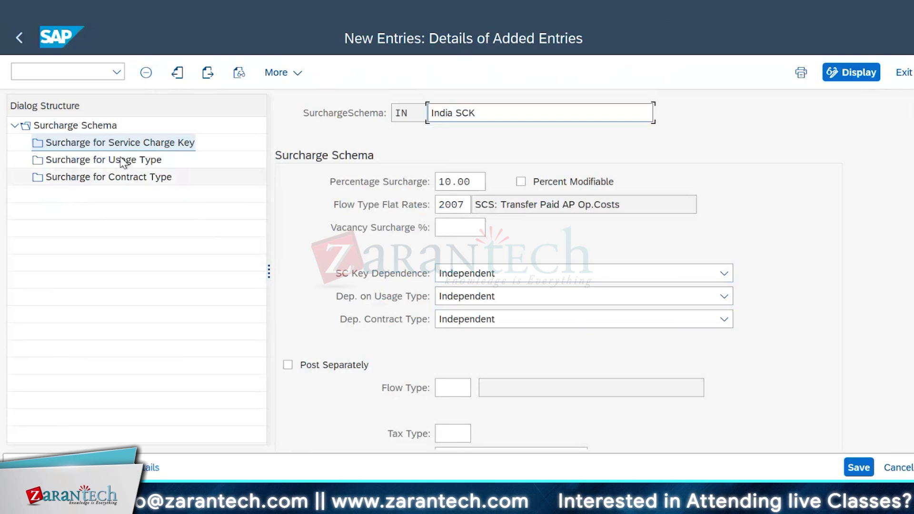
Add a new Surcharge for Usage Type entry under schema IN with usage type 0016 Warehouse area.
double_click(116, 161)
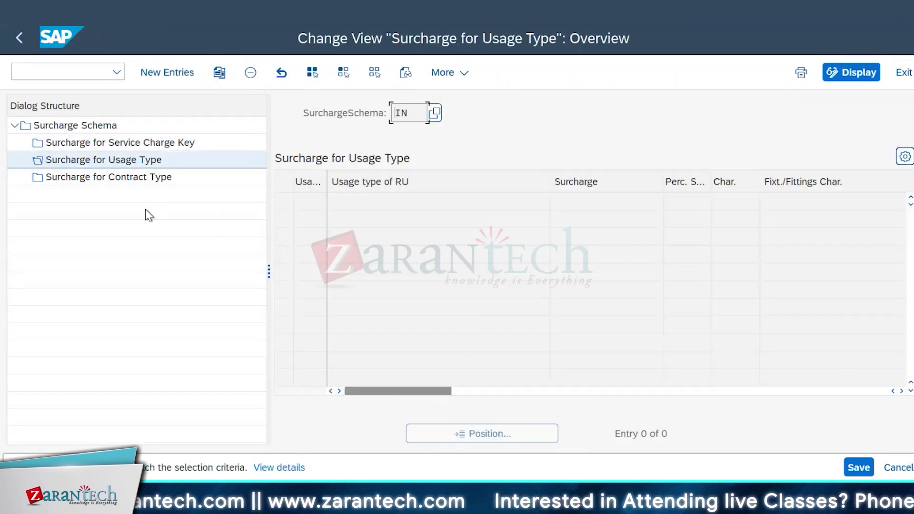
click(148, 73)
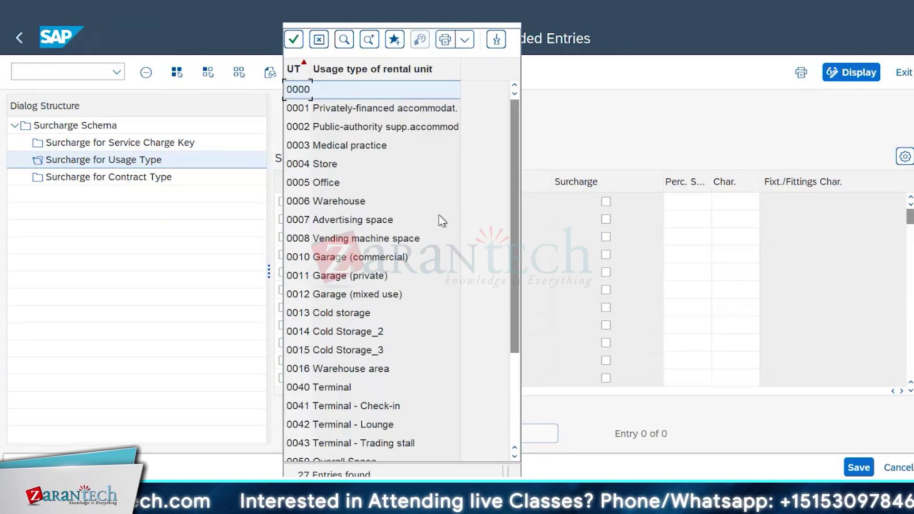
scroll(442, 220, down, 3)
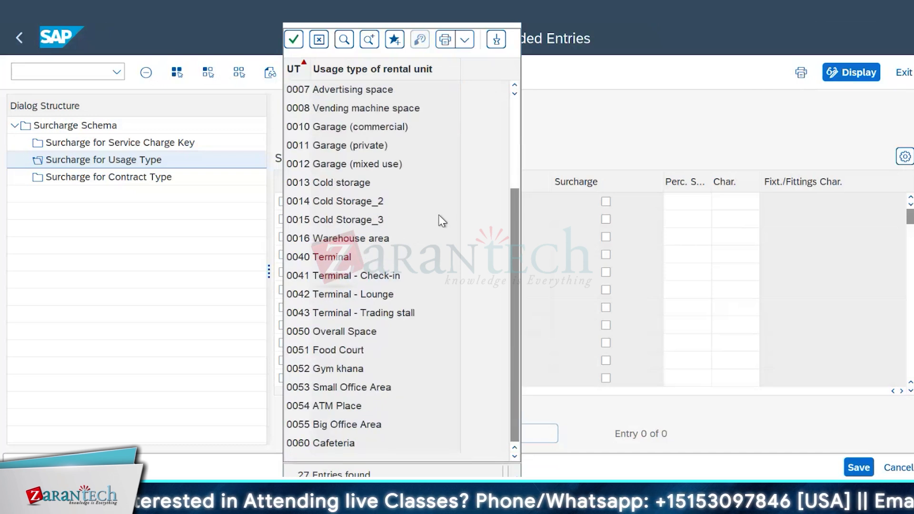
scroll(442, 221, up, 3)
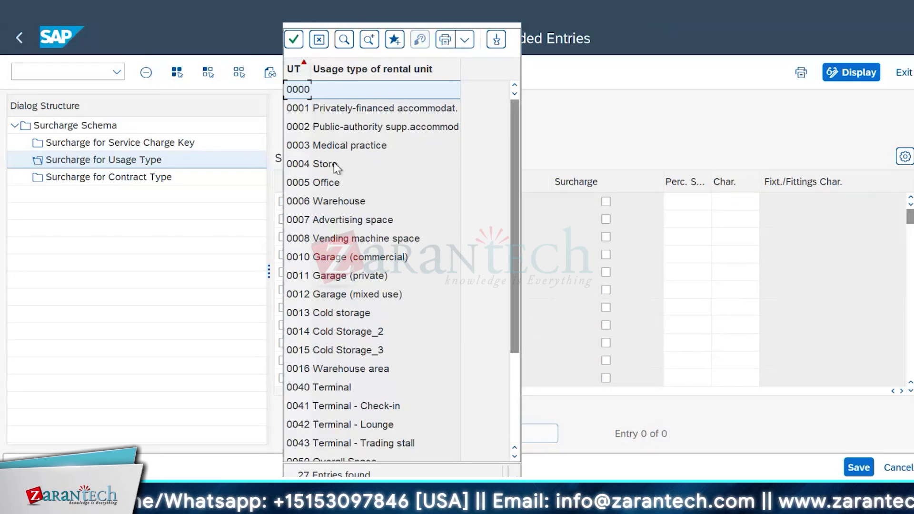
scroll(336, 167, down, 3)
click(355, 238)
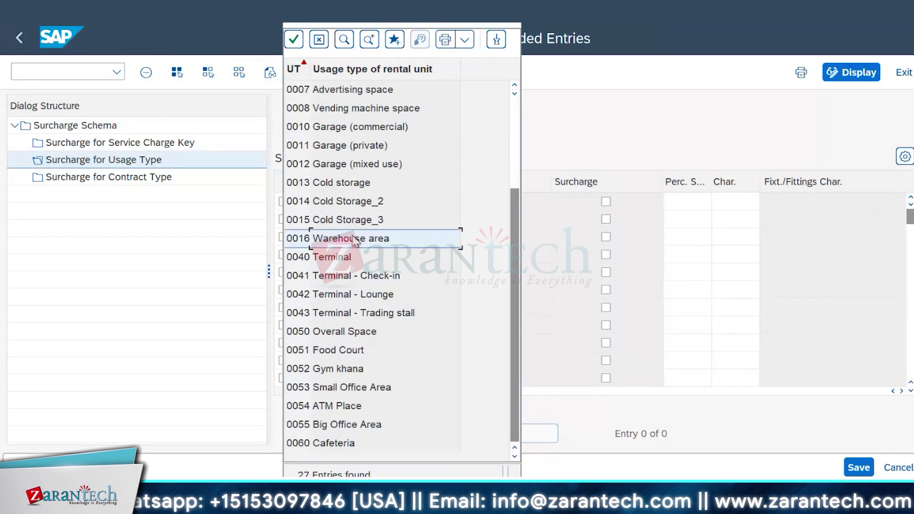
double_click(355, 241)
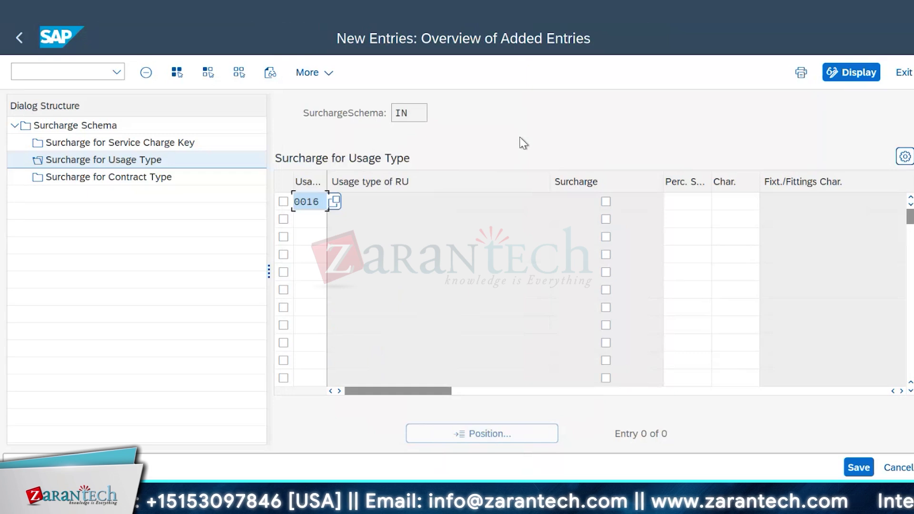
key(Return)
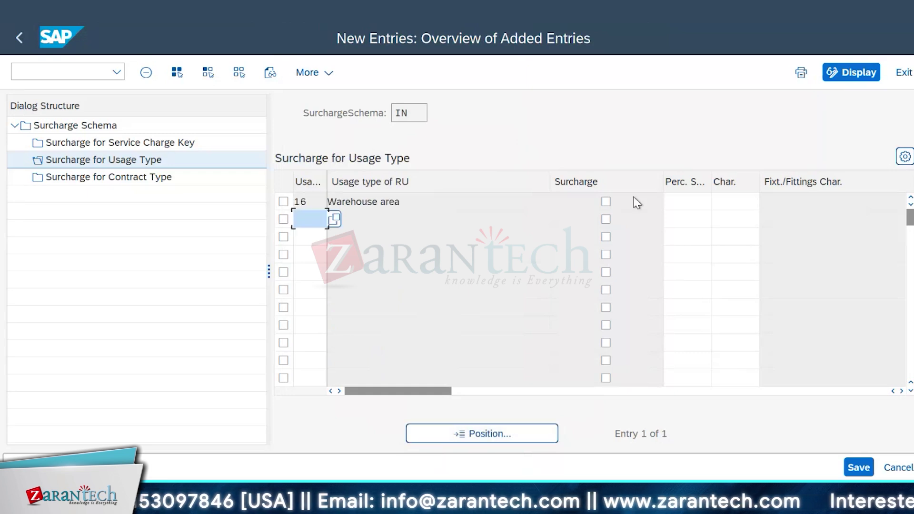
Set the percentage surcharge for the Warehouse area usage type to 10 and save the entry.
click(698, 205)
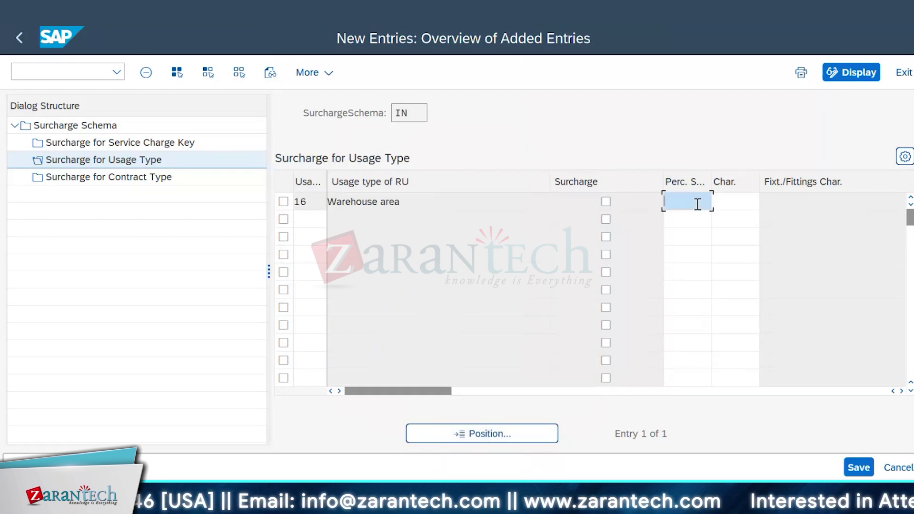
text(10)
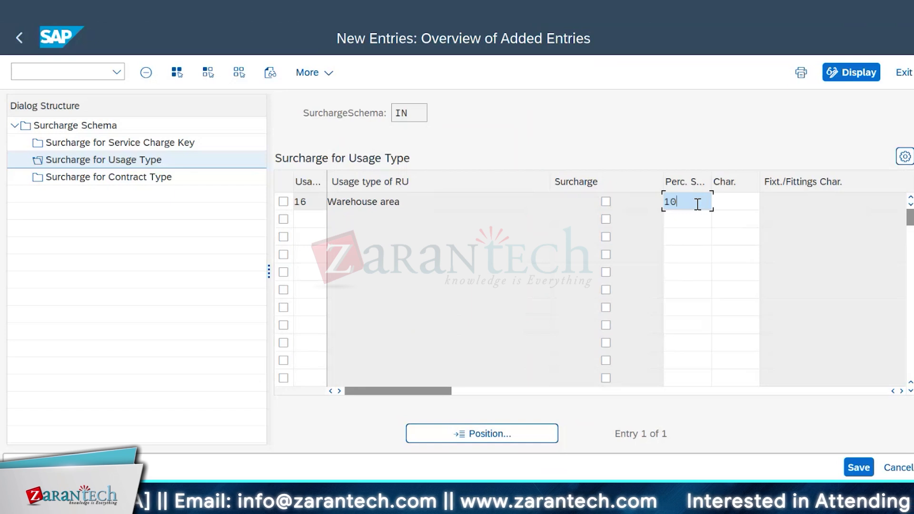
key(Return)
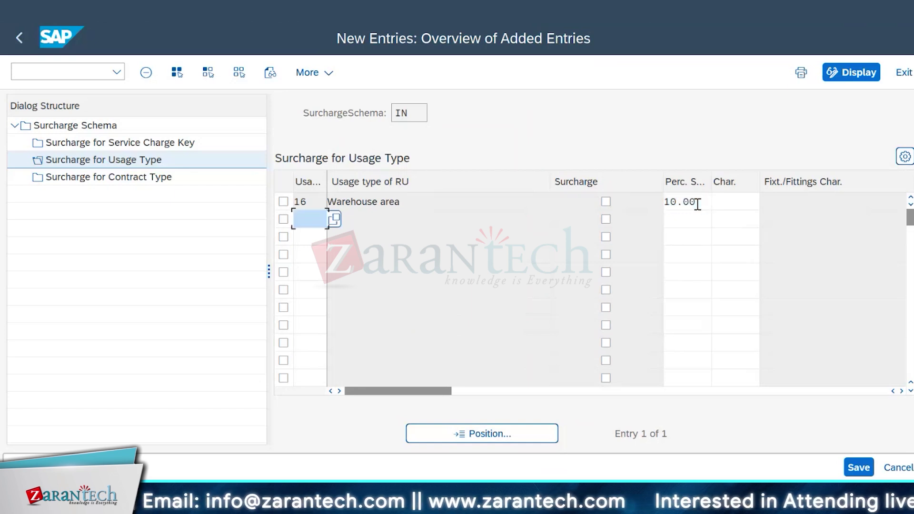
click(856, 466)
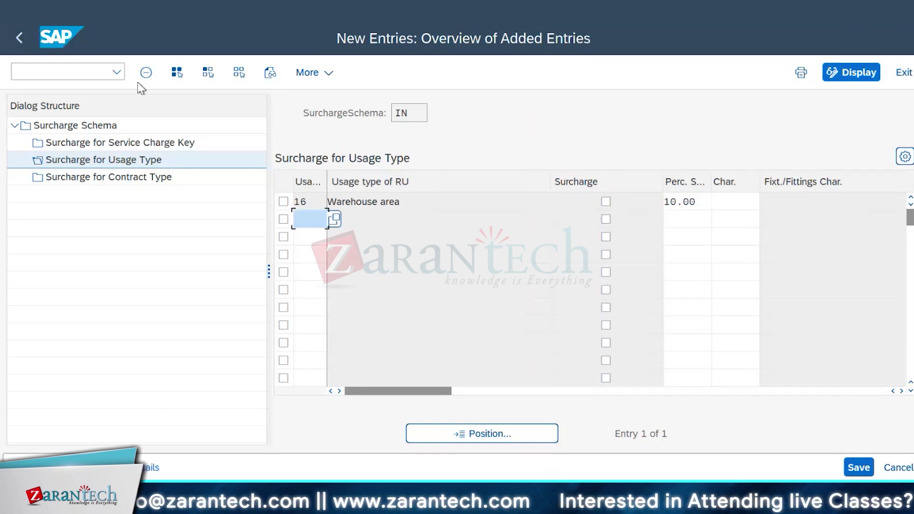
Start a new Surcharge for Contract Type entry under schema IN and list the available contract types.
click(96, 181)
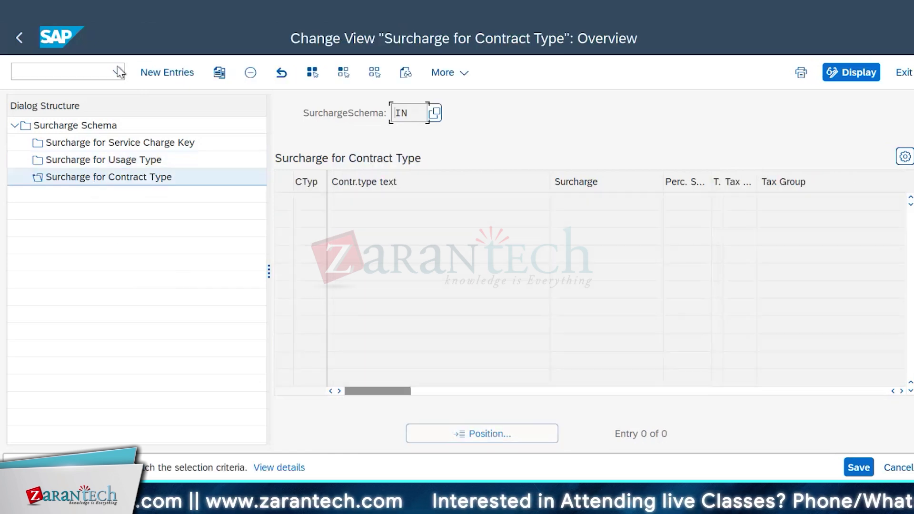
click(167, 73)
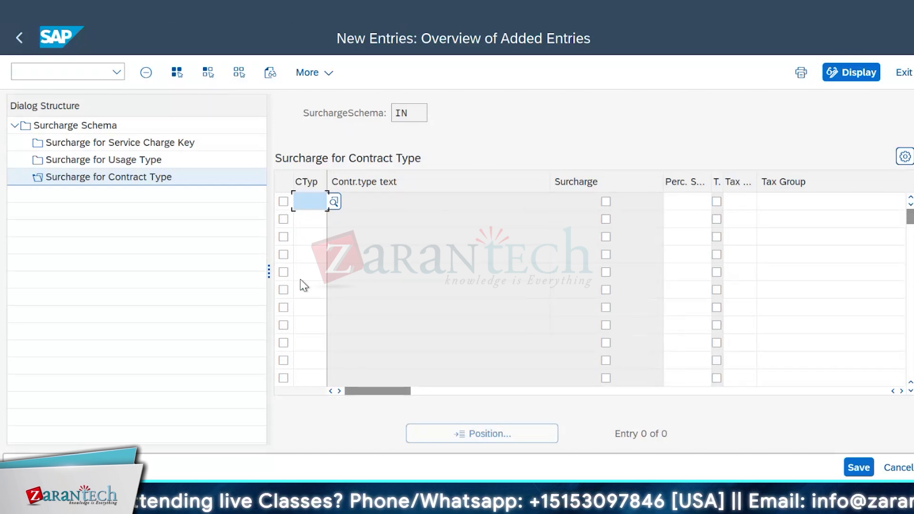
click(335, 199)
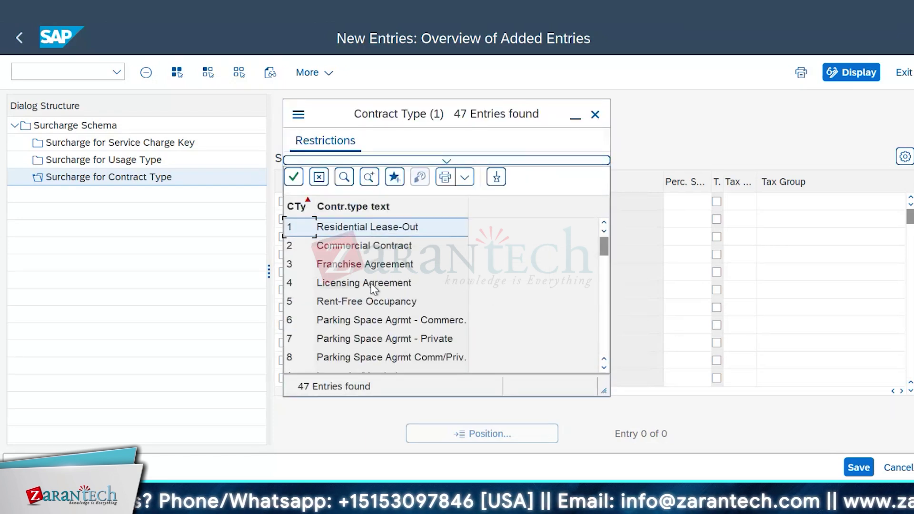
scroll(426, 304, down, 2)
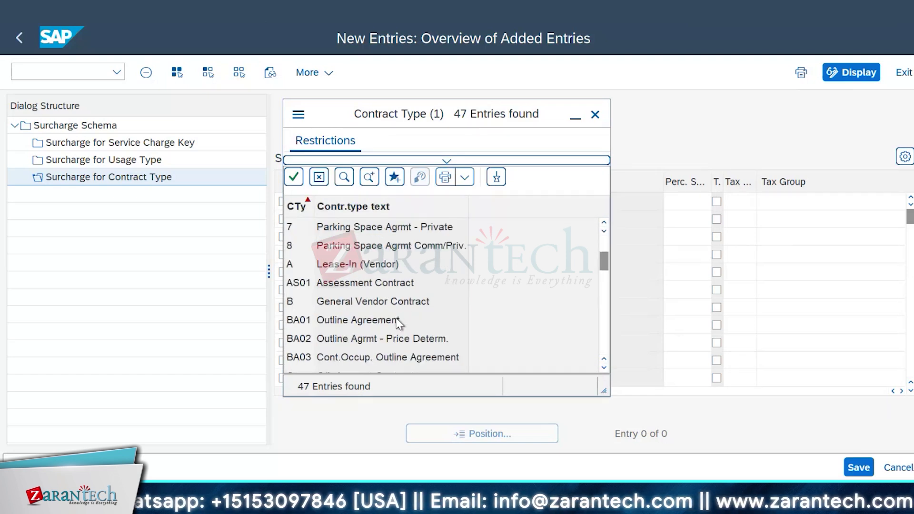
scroll(399, 323, up, 2)
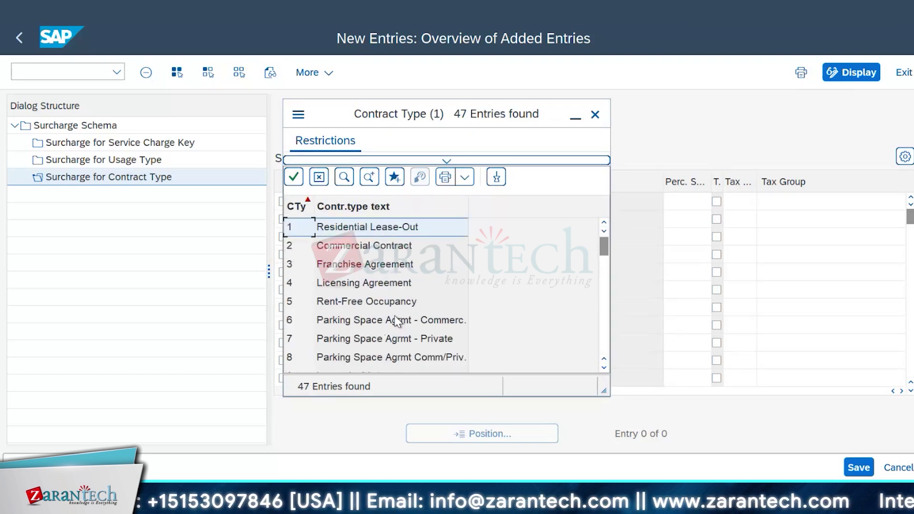
Check the contract type in the open lease contract's general data and return to the contract type list.
mouse_move(333, 491)
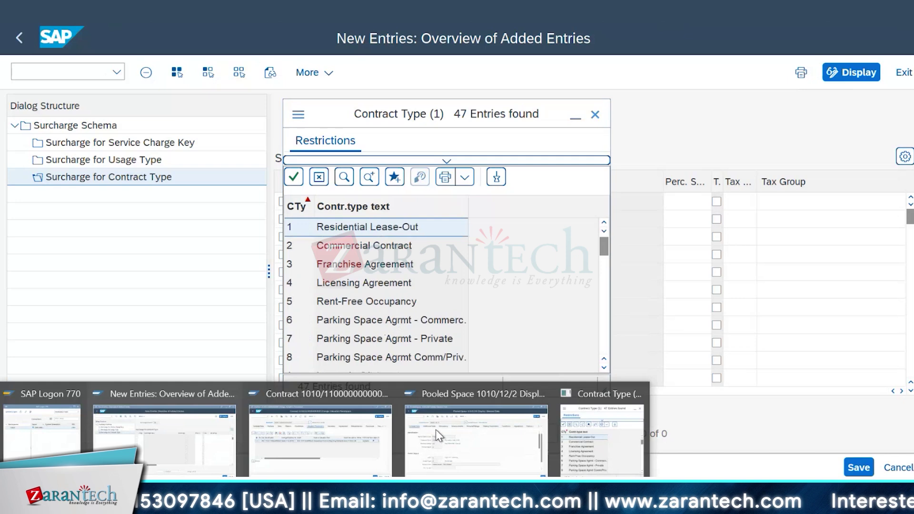
click(320, 441)
click(71, 140)
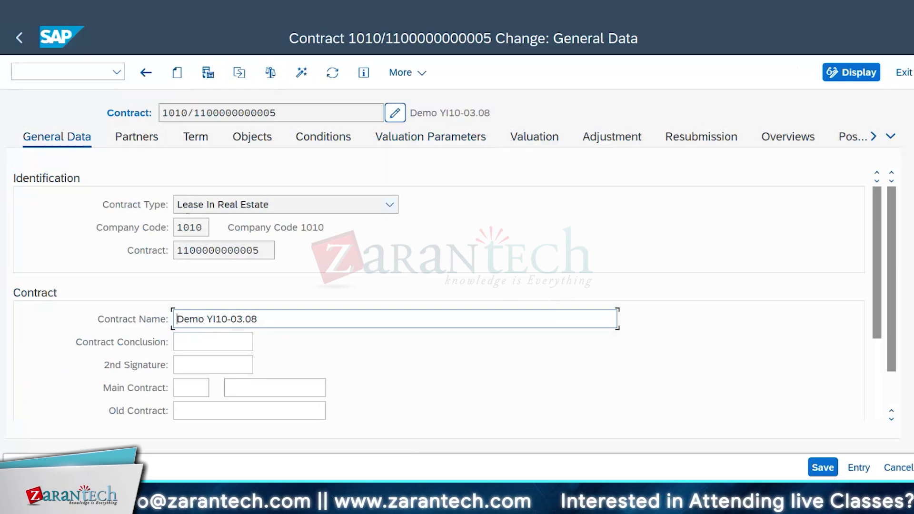
click(325, 504)
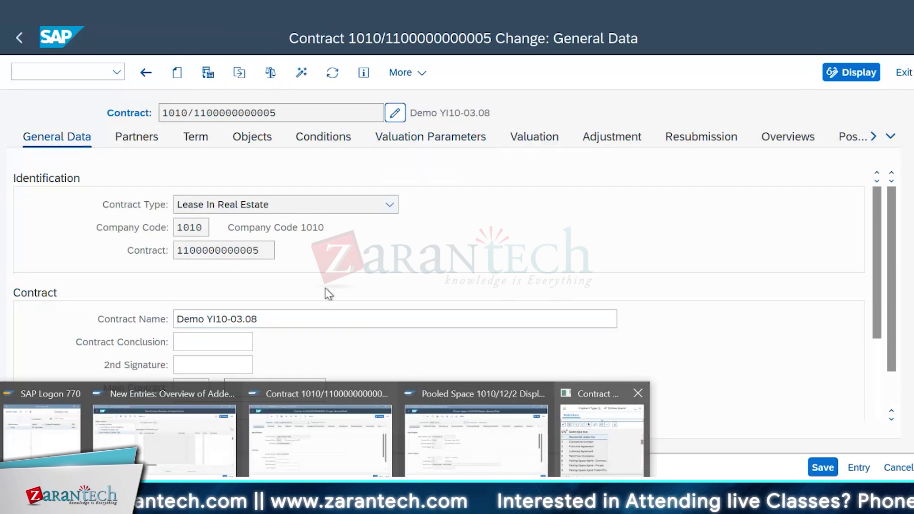
click(607, 457)
Choose contract type YI10, Lease In Real Estate, for the new surcharge entry.
scroll(484, 298, down, 2)
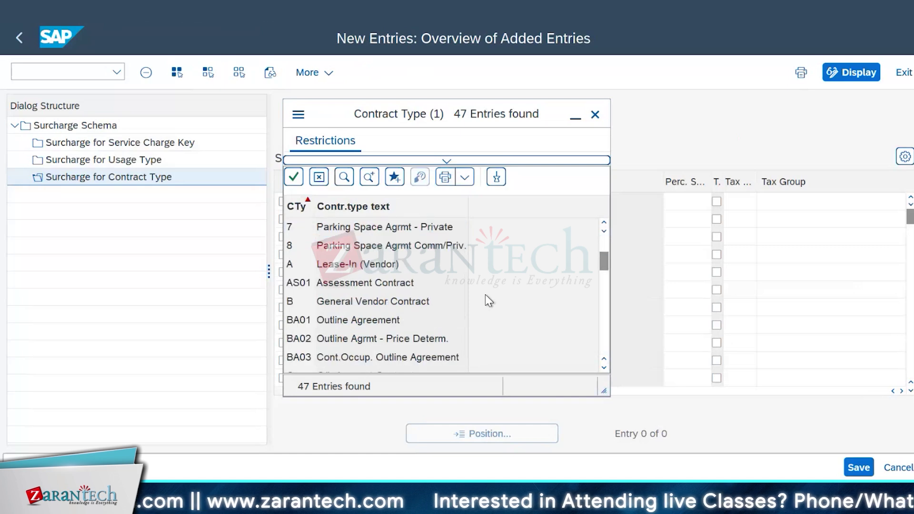
scroll(497, 308, down, 2)
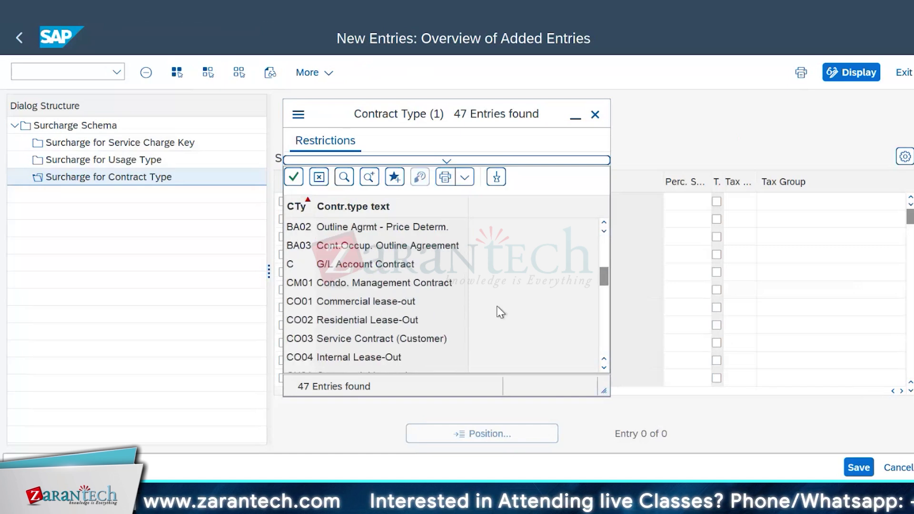
scroll(500, 312, down, 1)
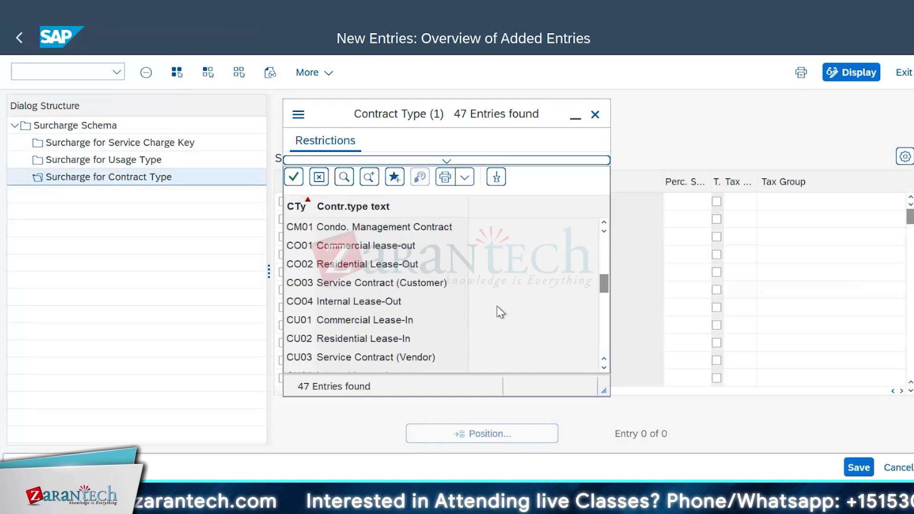
scroll(500, 311, down, 3)
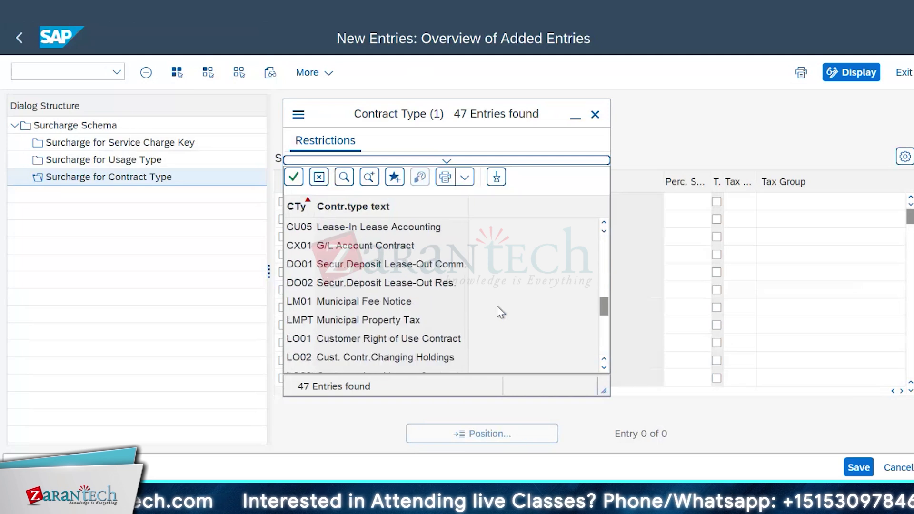
scroll(499, 311, down, 2)
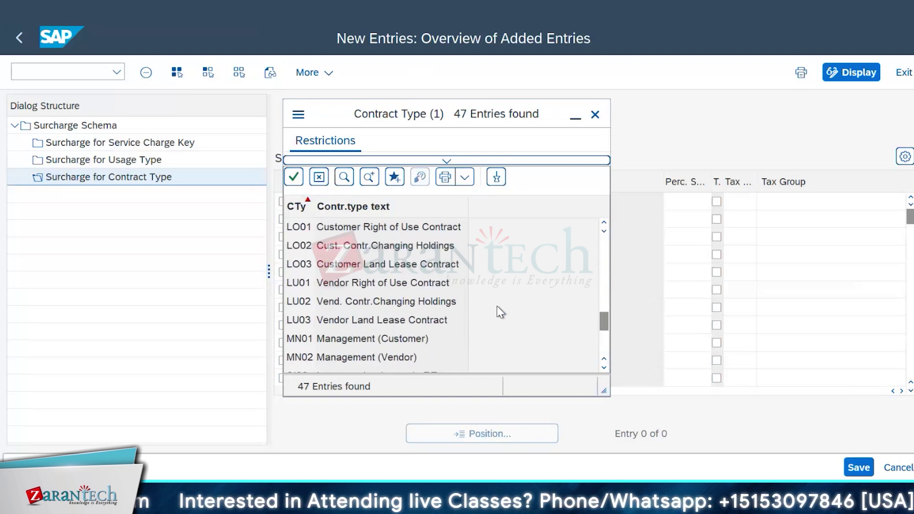
scroll(500, 312, down, 3)
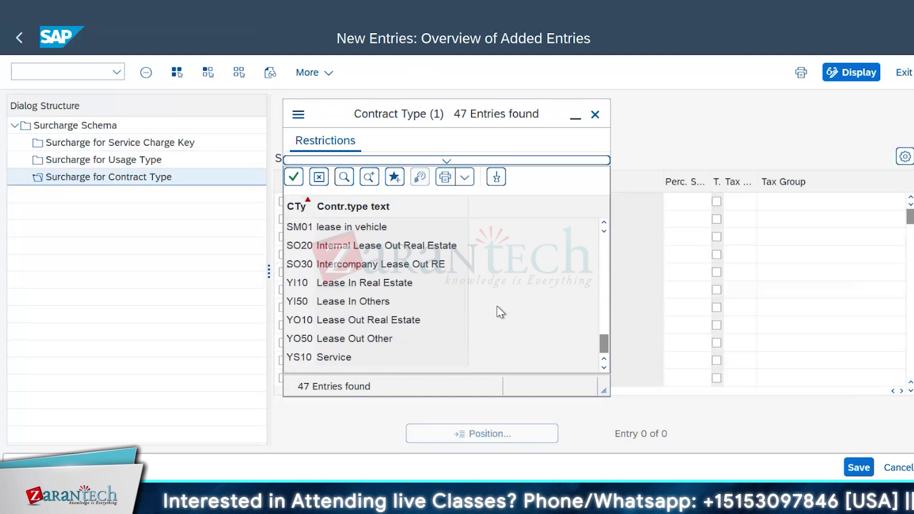
click(348, 286)
double_click(348, 286)
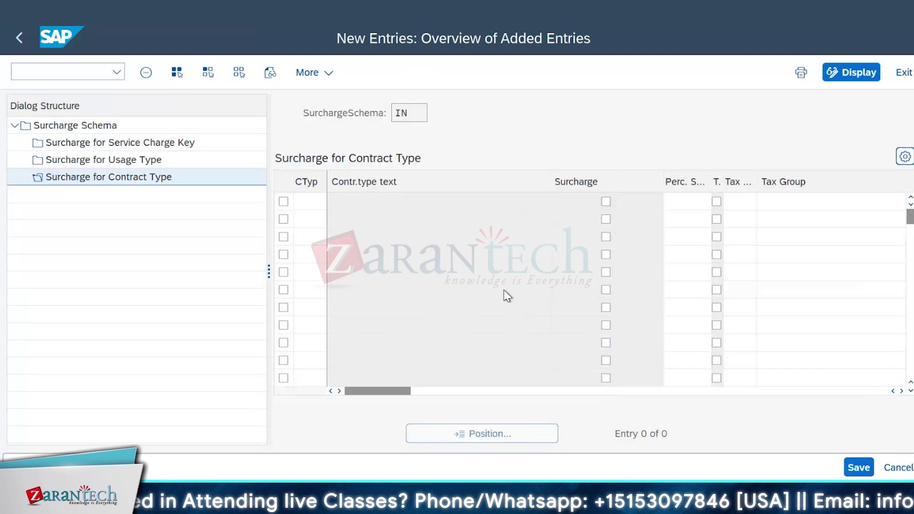
key(Return)
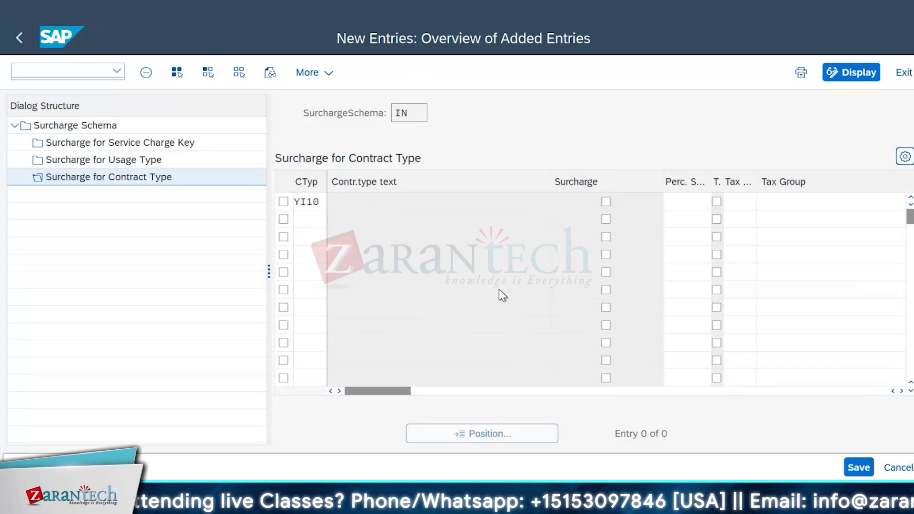
Set the percentage surcharge for the Lease In Real Estate contract type to 10 and save the entry.
click(687, 203)
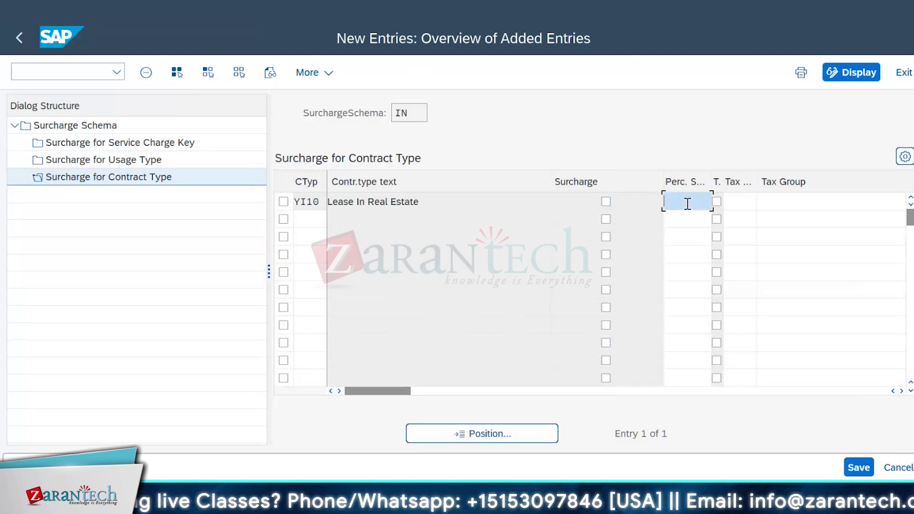
text(10)
key(Return)
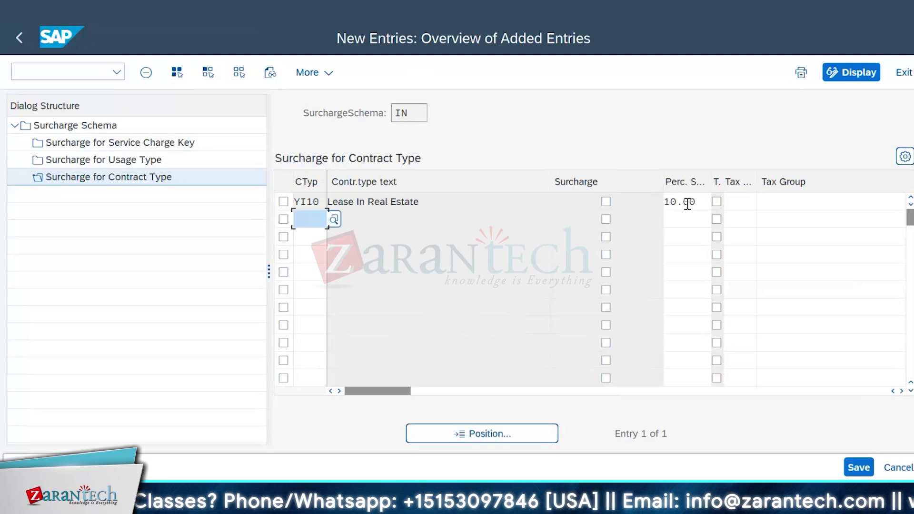
click(853, 470)
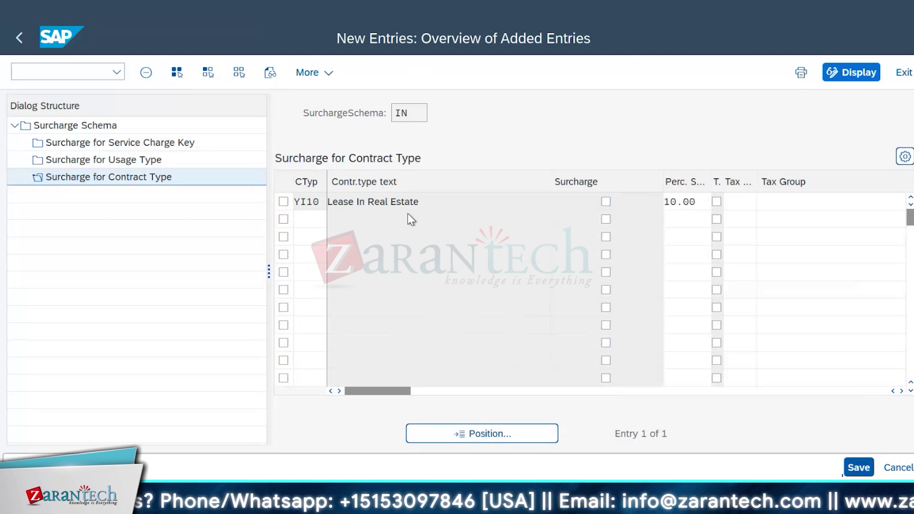
Leave the surcharge schema maintenance and return to the customizing structure.
click(20, 39)
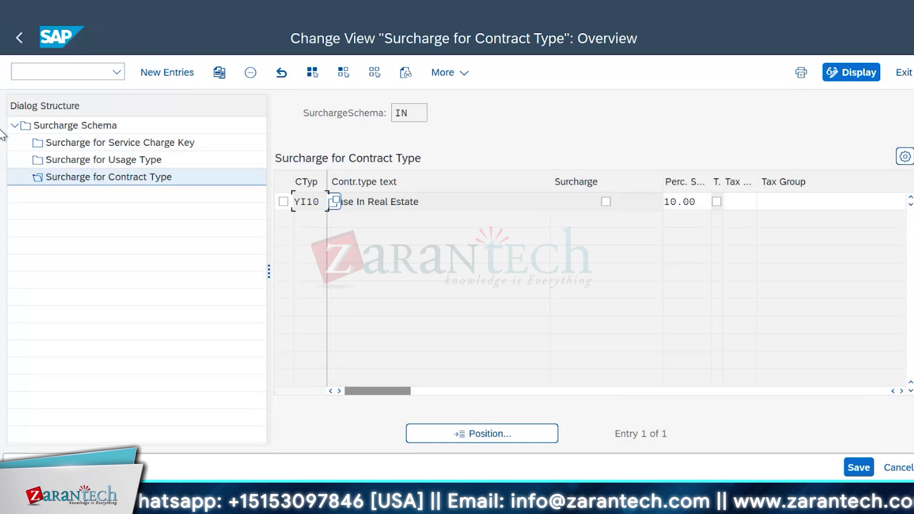
click(21, 39)
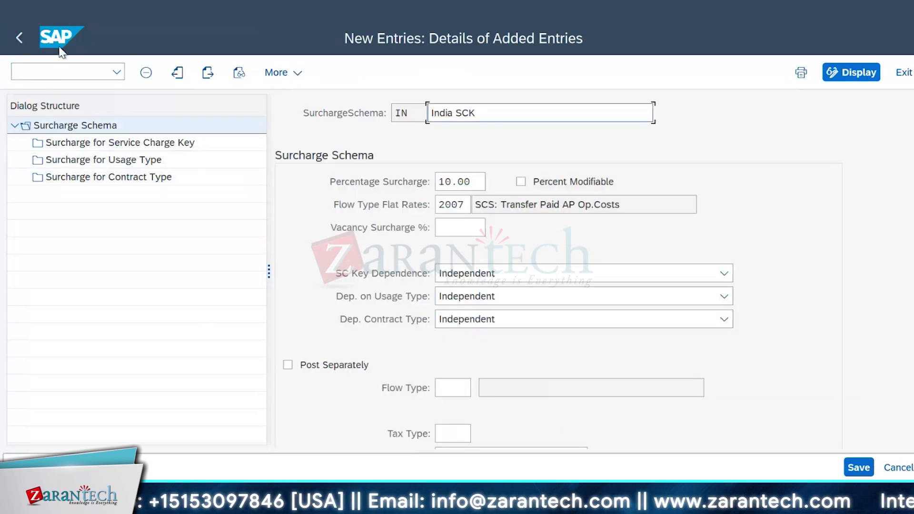
click(20, 39)
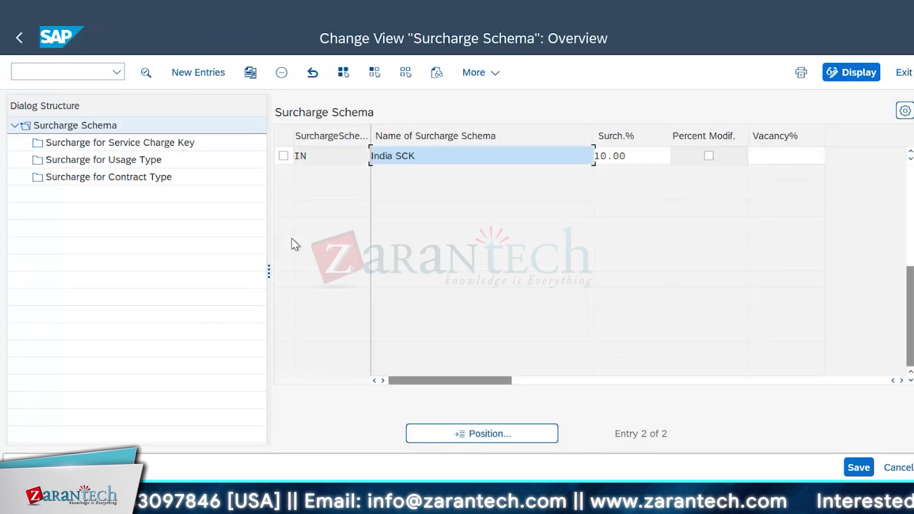
click(19, 37)
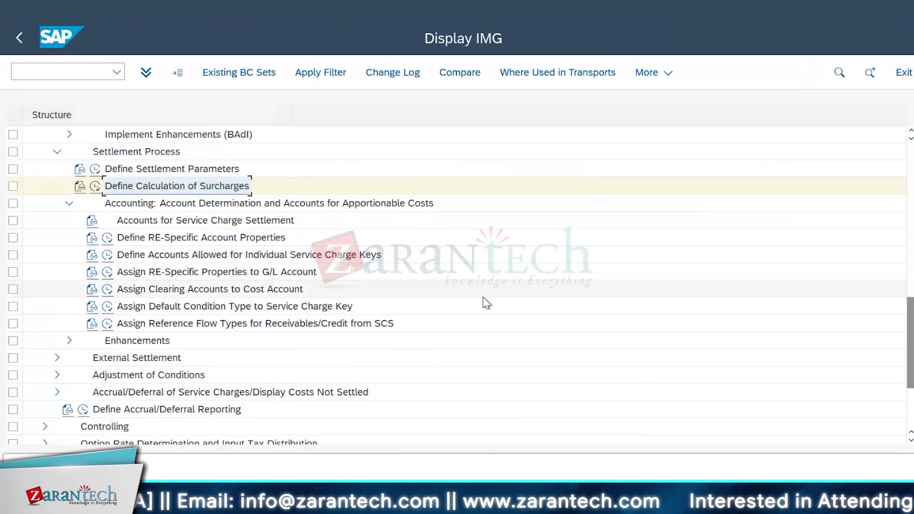
Look through the Settlement Process activities and the Accounting node in the Flexible Real Estate Management customizing structure.
scroll(486, 302, down, 1)
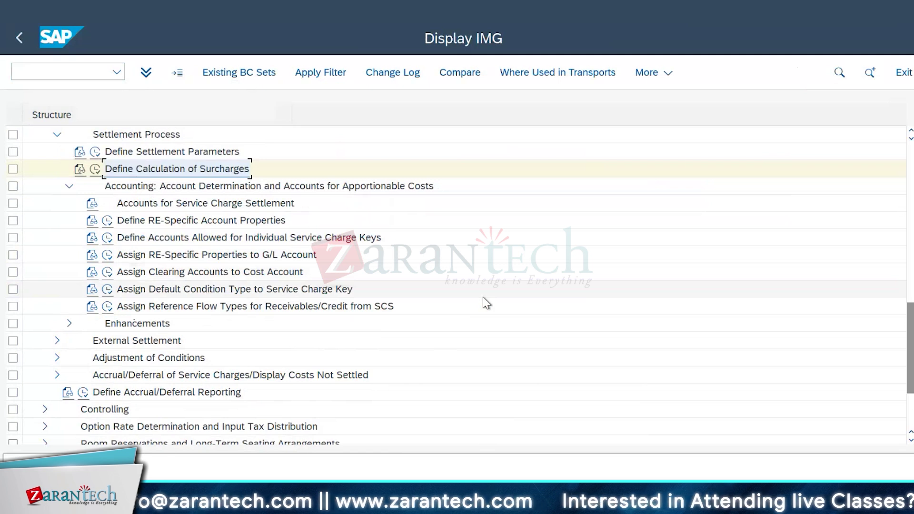
click(159, 152)
click(160, 171)
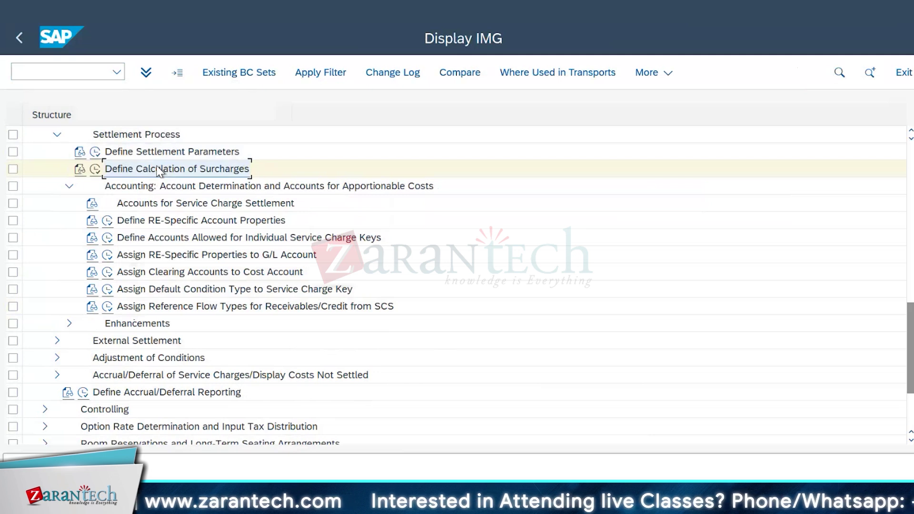
scroll(547, 312, down, 1)
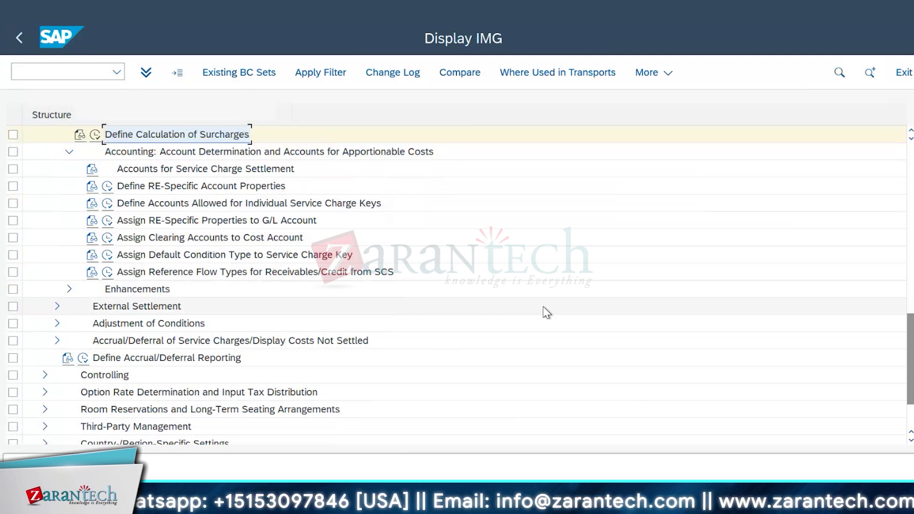
click(125, 154)
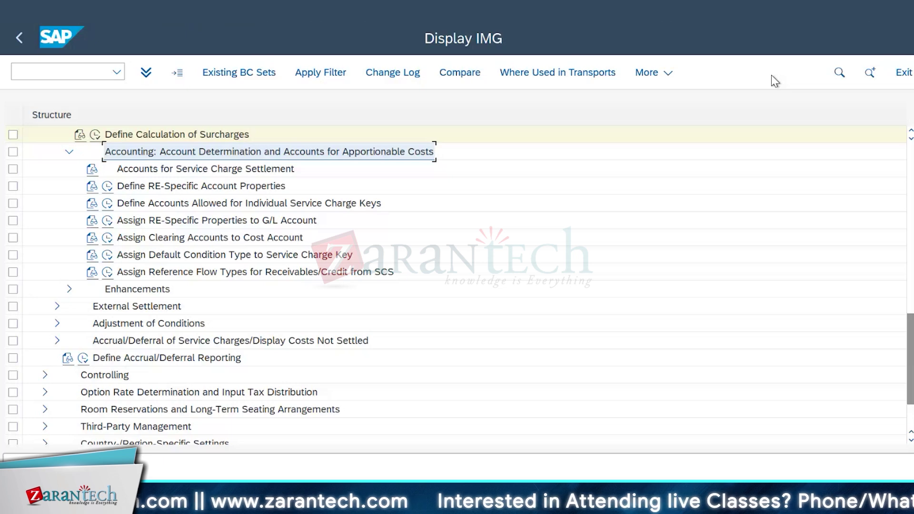
scroll(669, 218, up, 2)
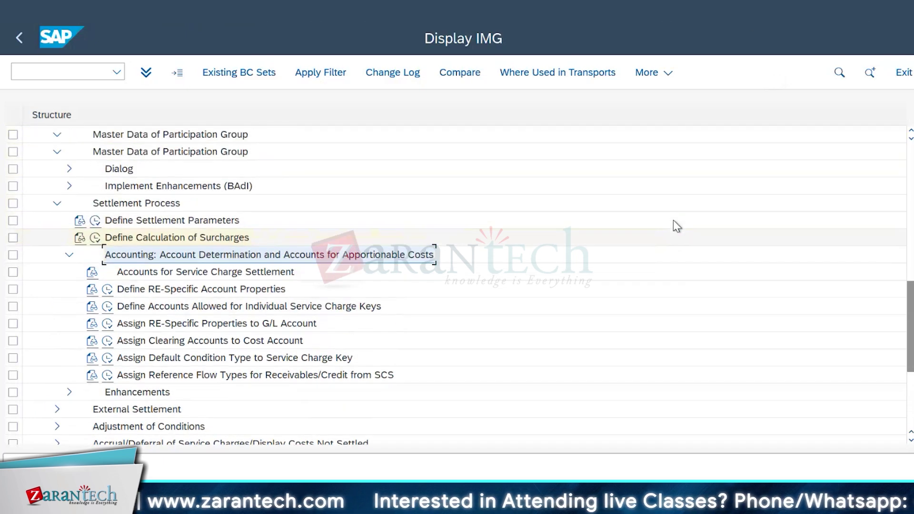
scroll(674, 221, up, 10)
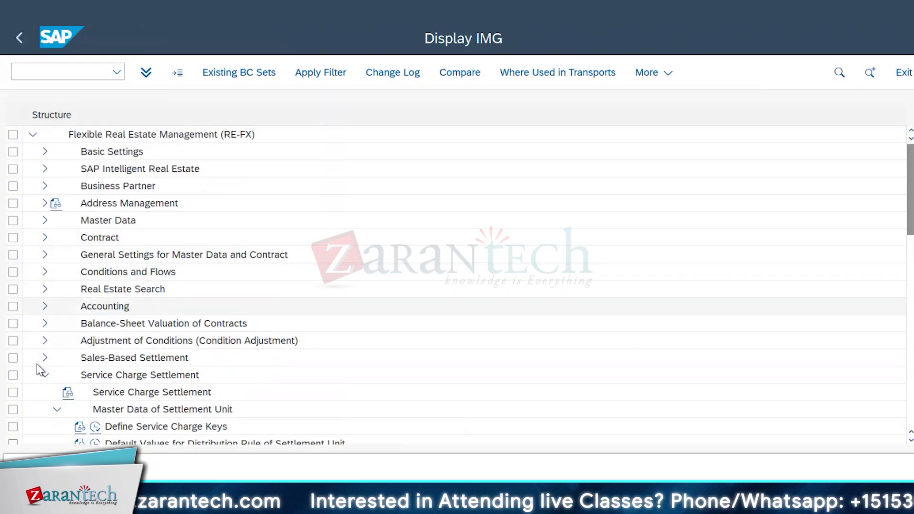
click(45, 376)
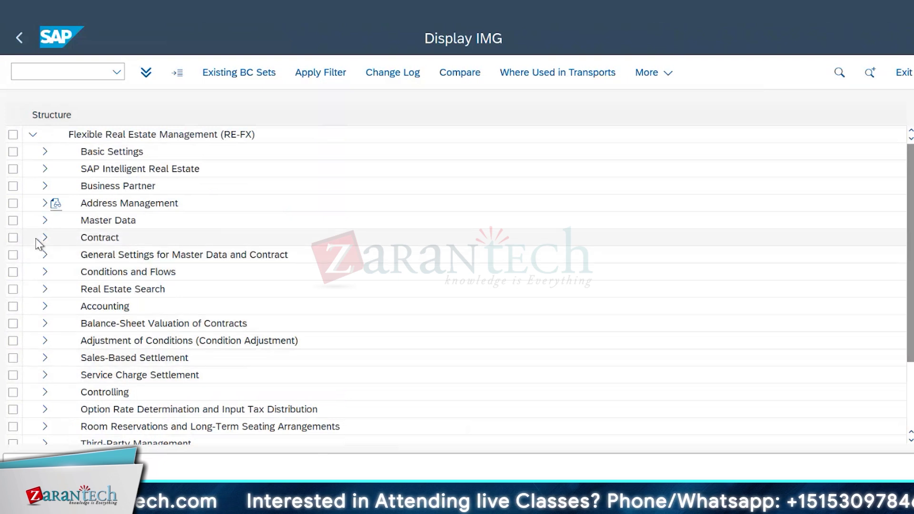
click(44, 307)
scroll(243, 353, down, 1)
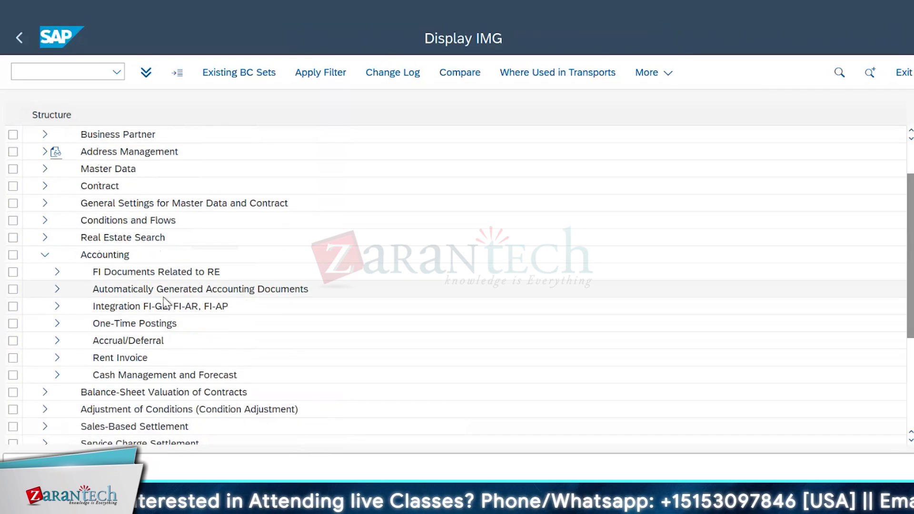
click(45, 255)
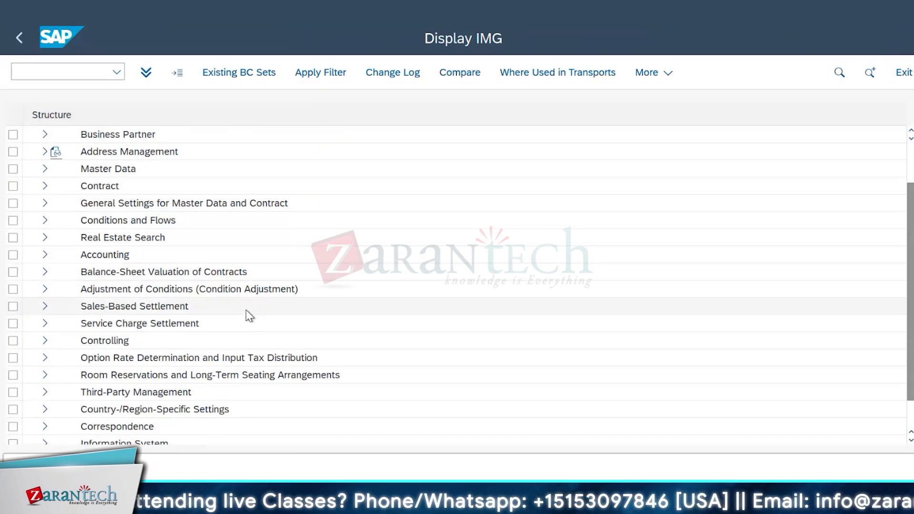
scroll(249, 316, down, 1)
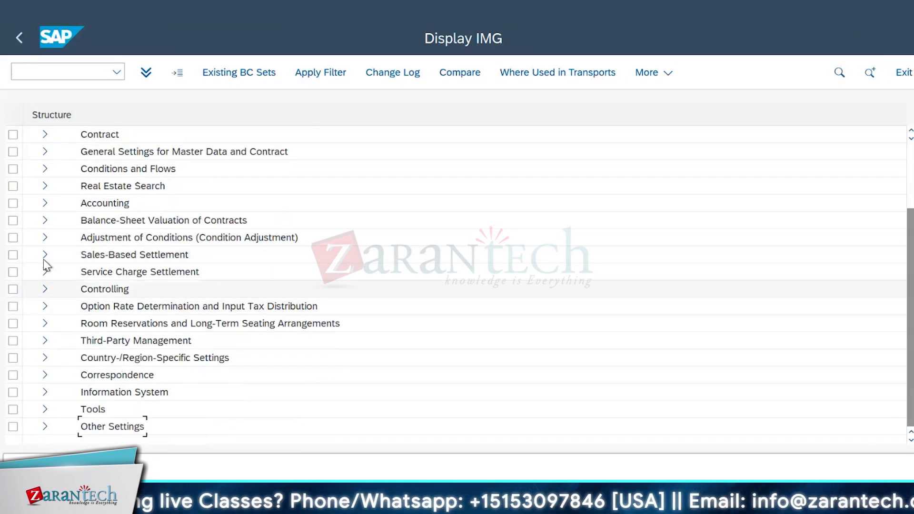
Expand Service Charge Settlement and open the Define RE-Specific Account Properties activity.
click(46, 272)
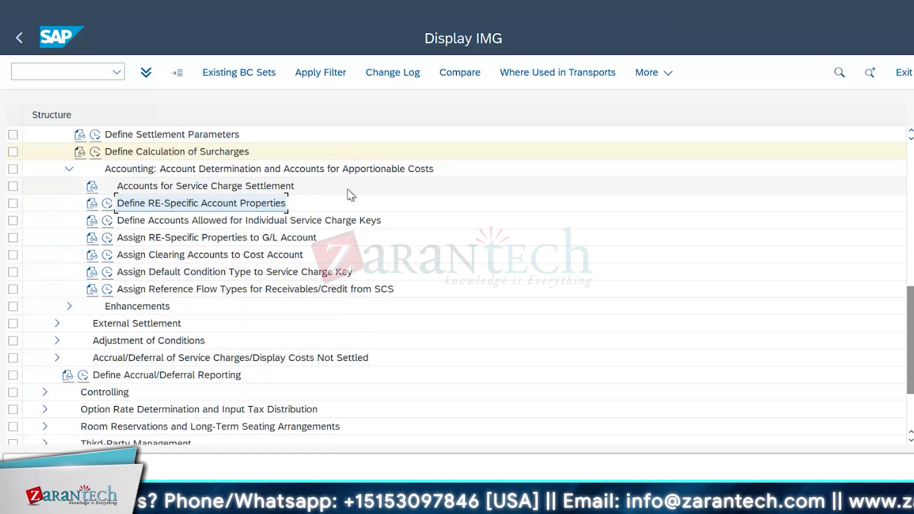
click(107, 205)
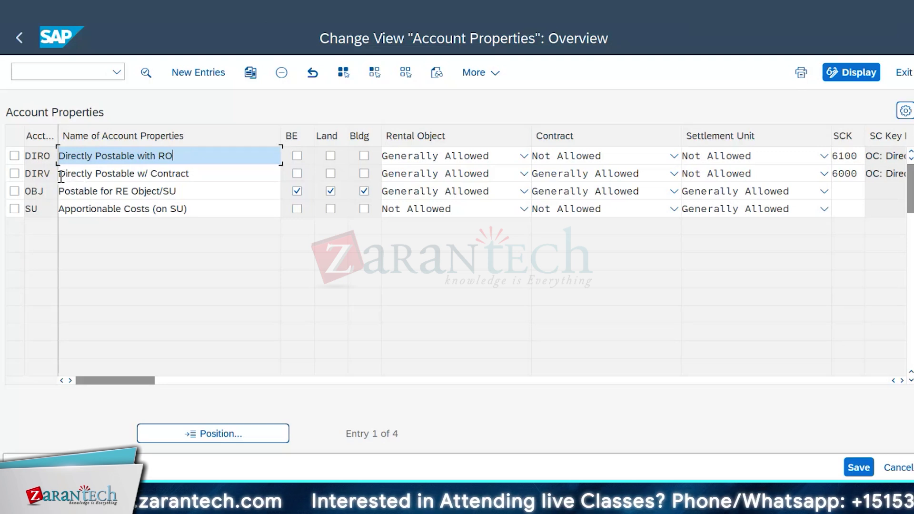
Allow posting to business entities, land and buildings for the Directly Postable with RO account property, save to the customizing request and return to the structure.
click(211, 176)
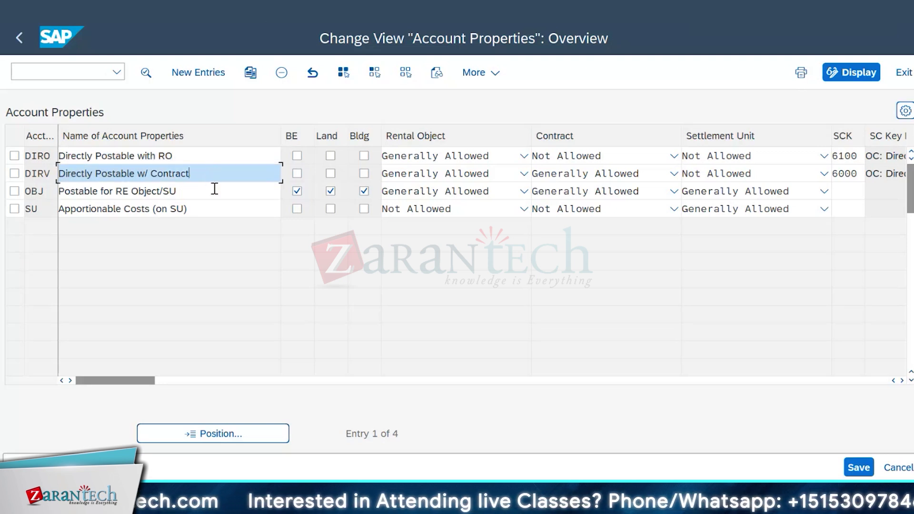
click(214, 196)
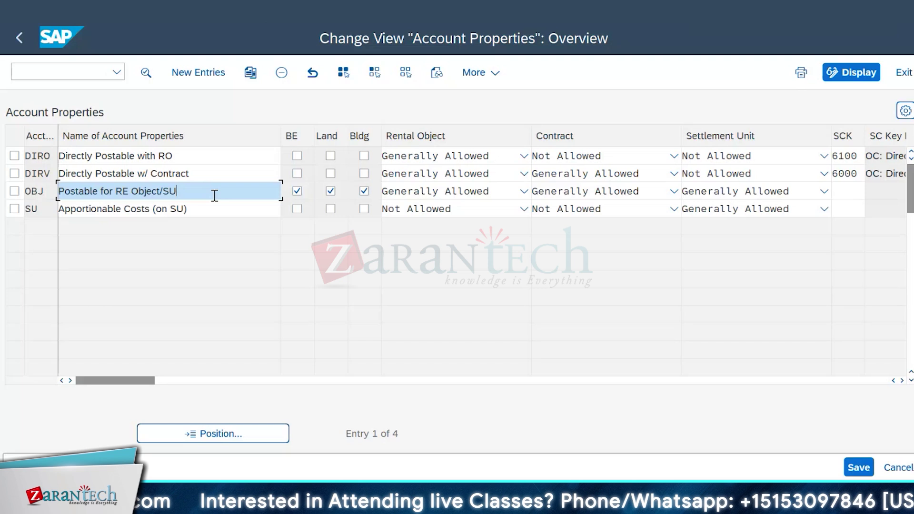
click(190, 154)
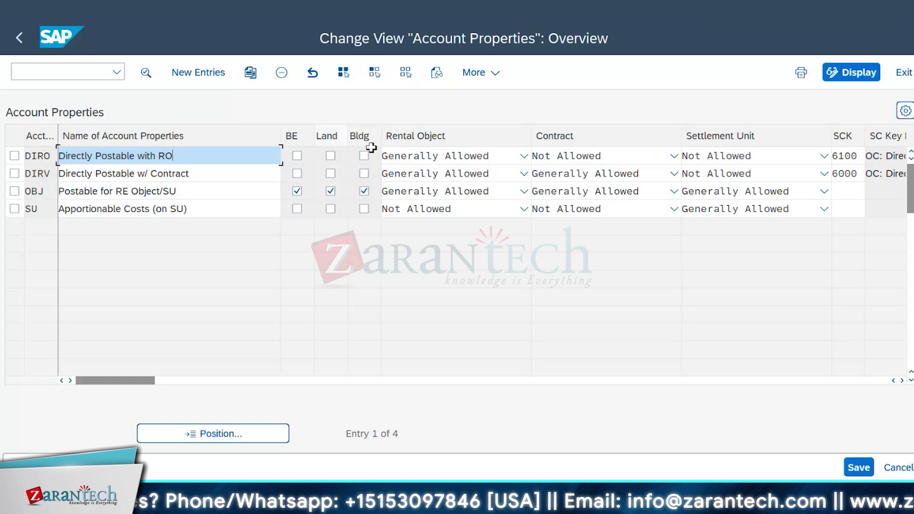
click(297, 158)
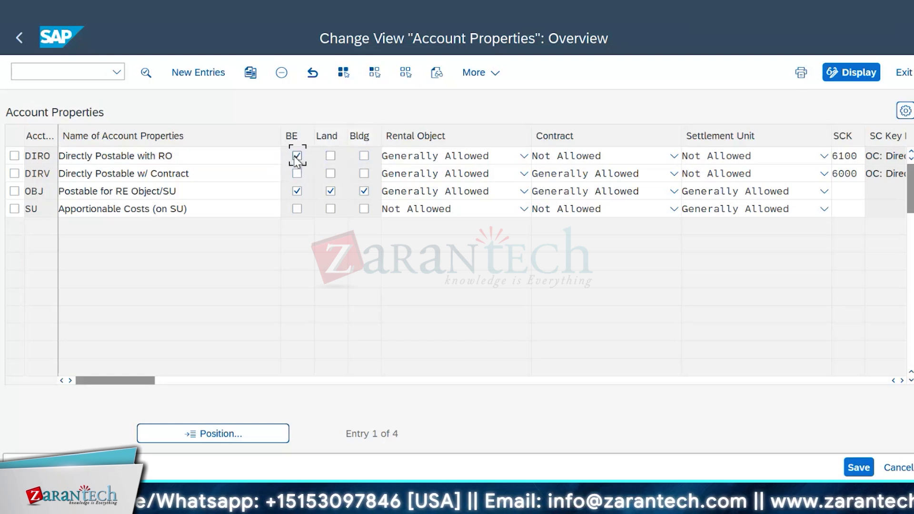
click(331, 157)
click(364, 157)
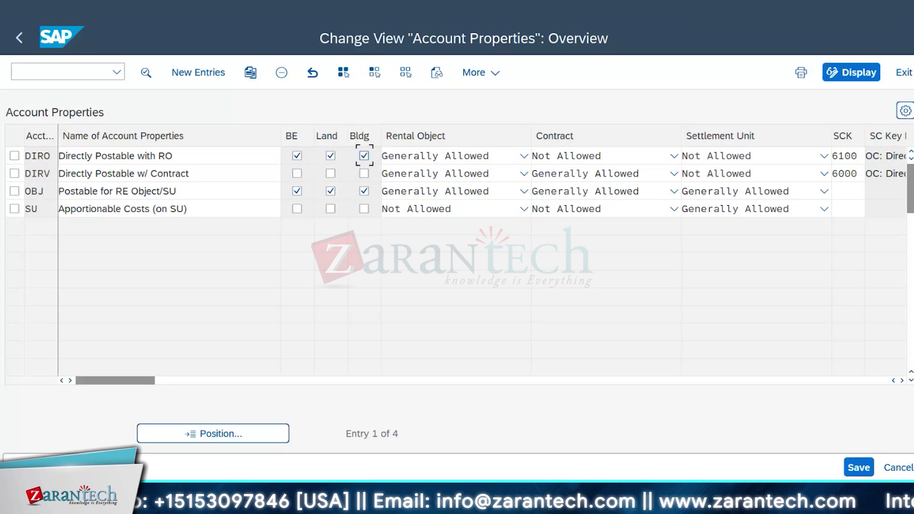
click(857, 467)
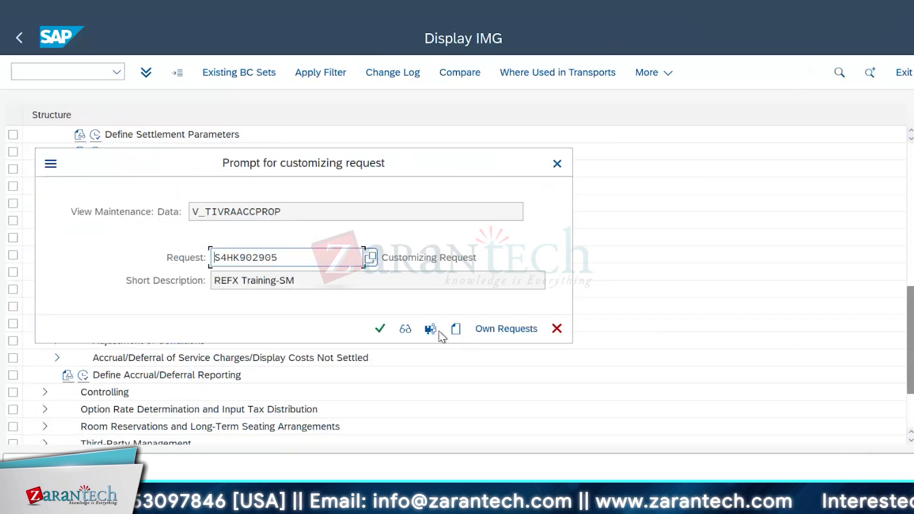
click(380, 330)
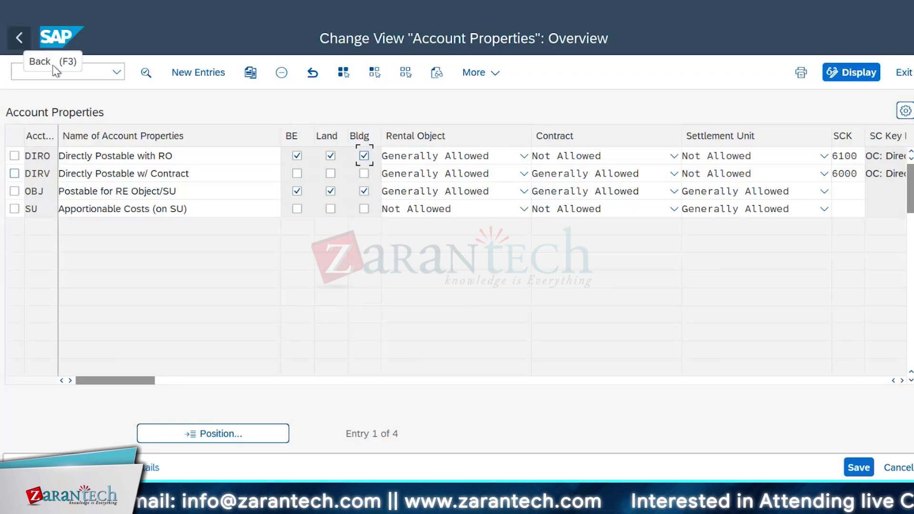
click(21, 41)
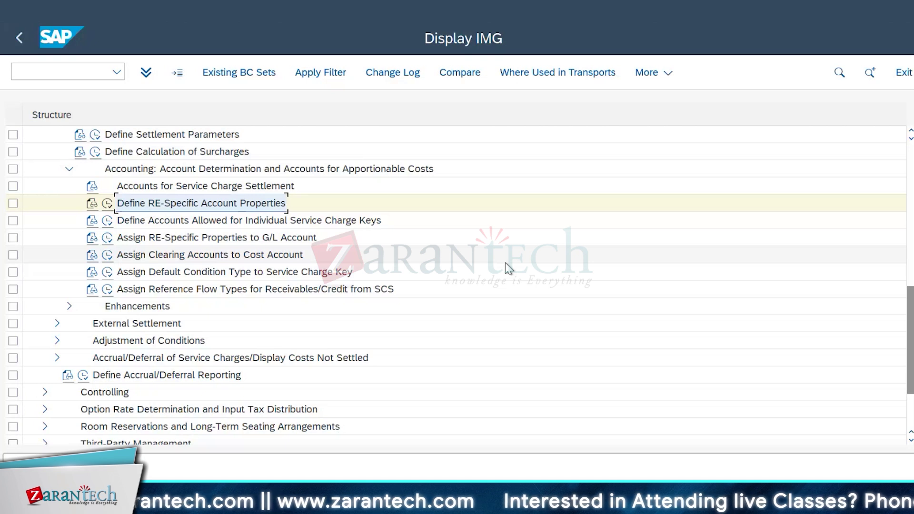
Open the Define Accounts Allowed for Individual Service Charge Keys activity and look through the available service charge keys.
click(107, 221)
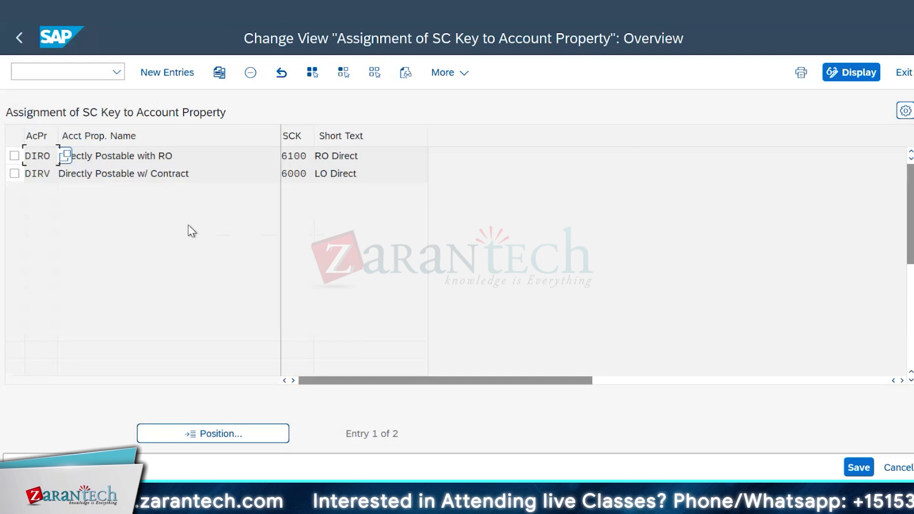
click(213, 156)
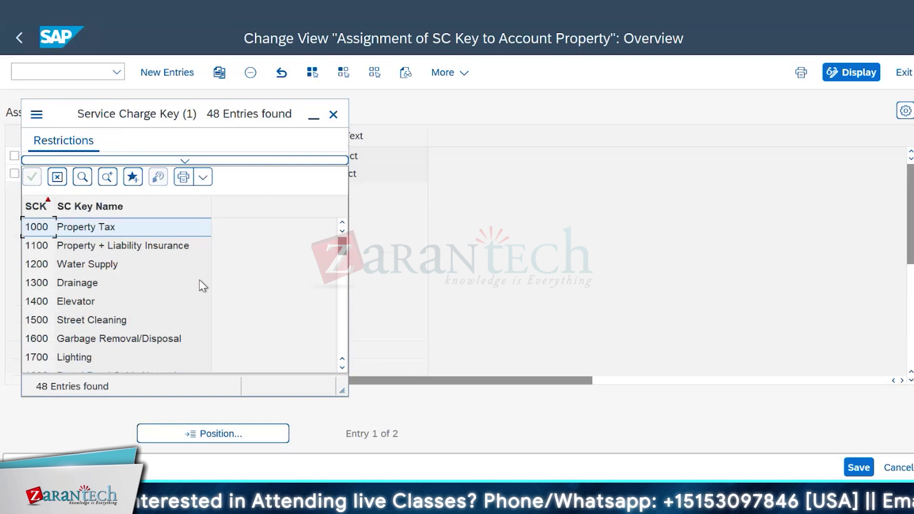
scroll(203, 286, down, 10)
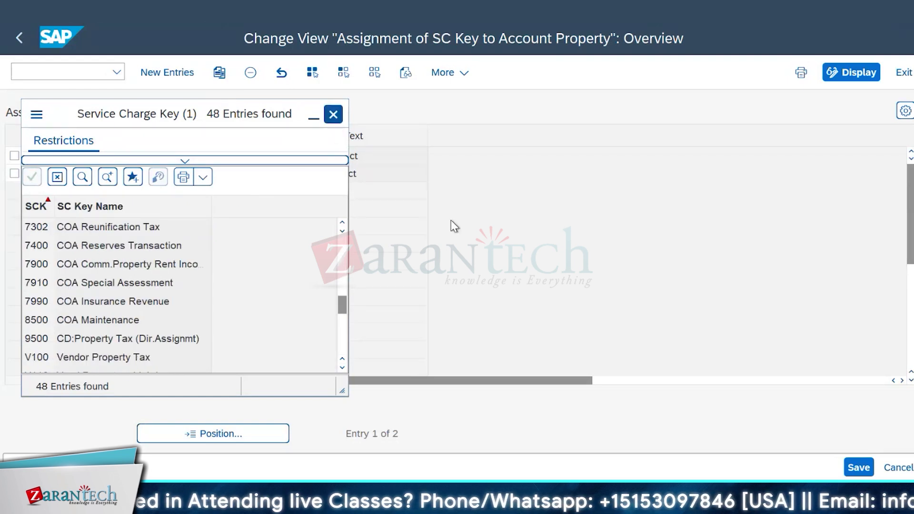
Add a new entry assigning service charge key 3000 (Security Guard) to account property DIRO.
click(169, 70)
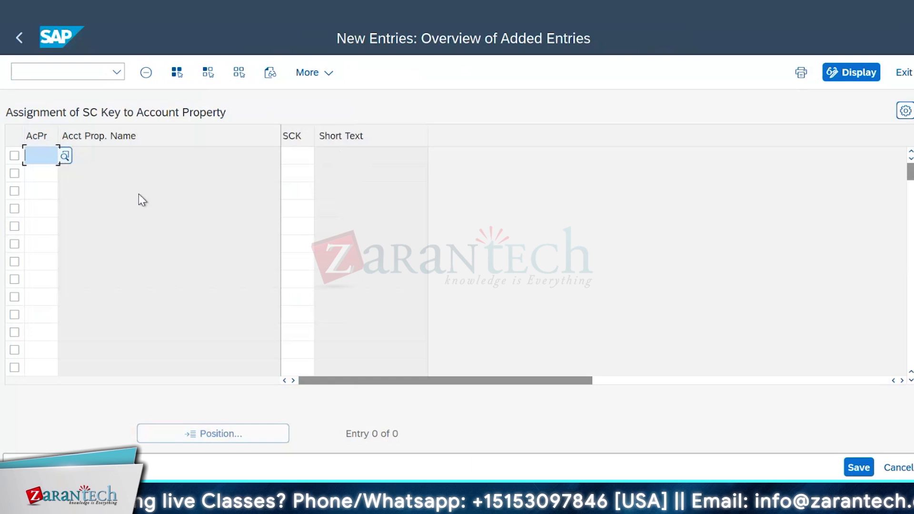
key(F4)
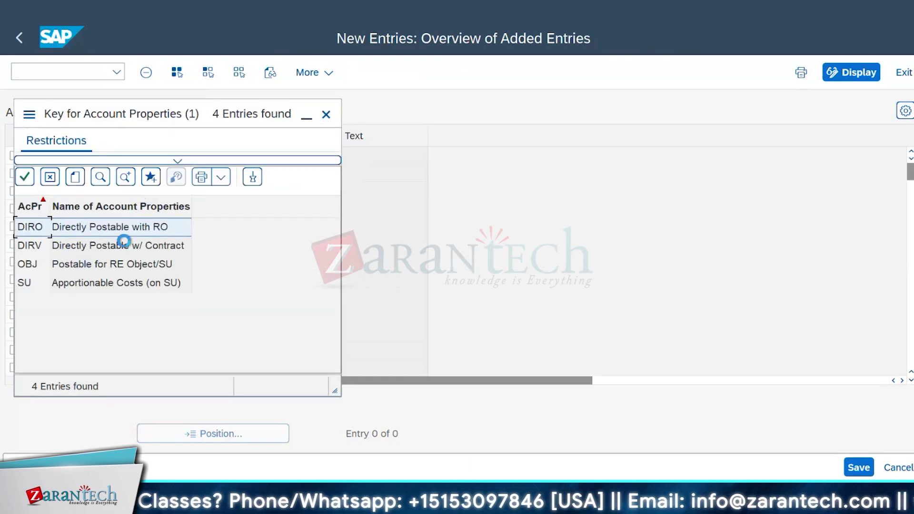
double_click(109, 230)
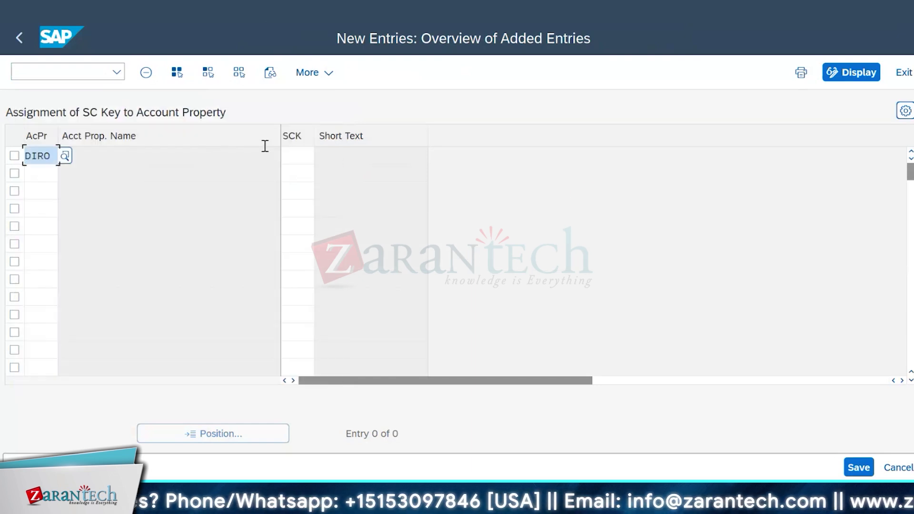
click(301, 156)
key(F4)
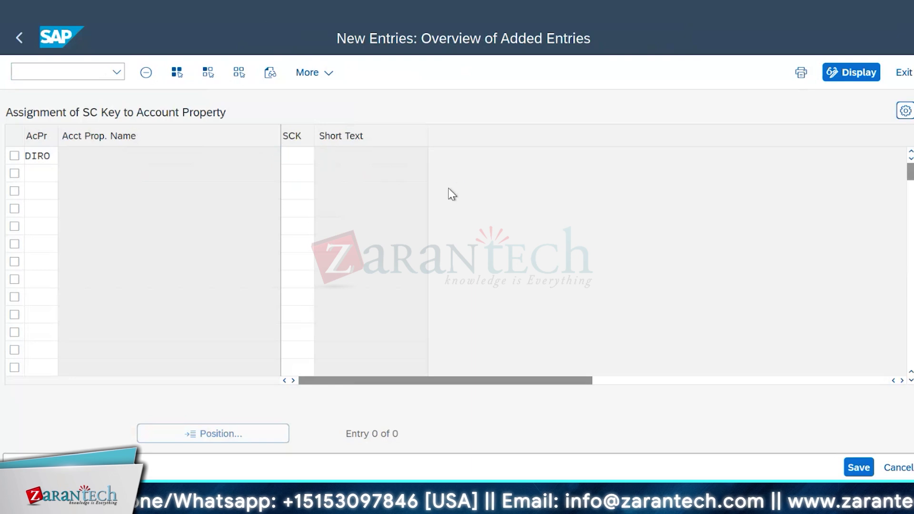
scroll(250, 279, down, 10)
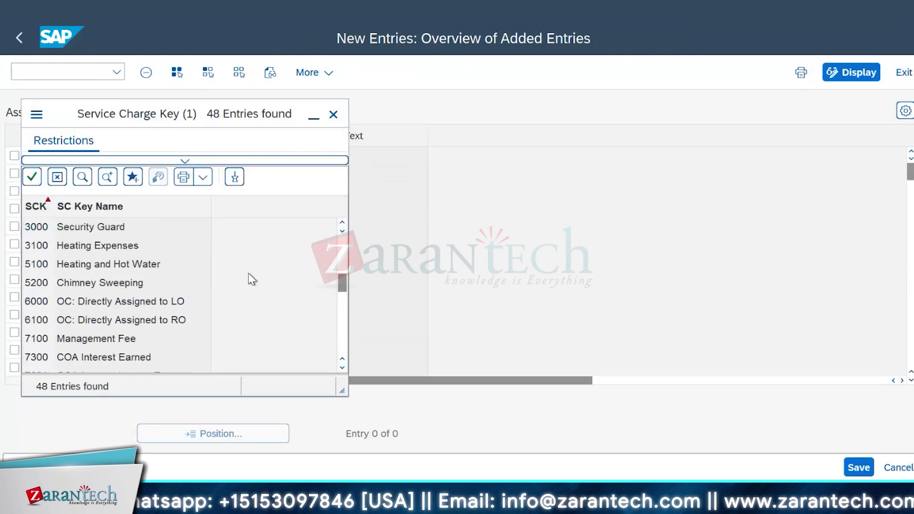
scroll(251, 278, up, 3)
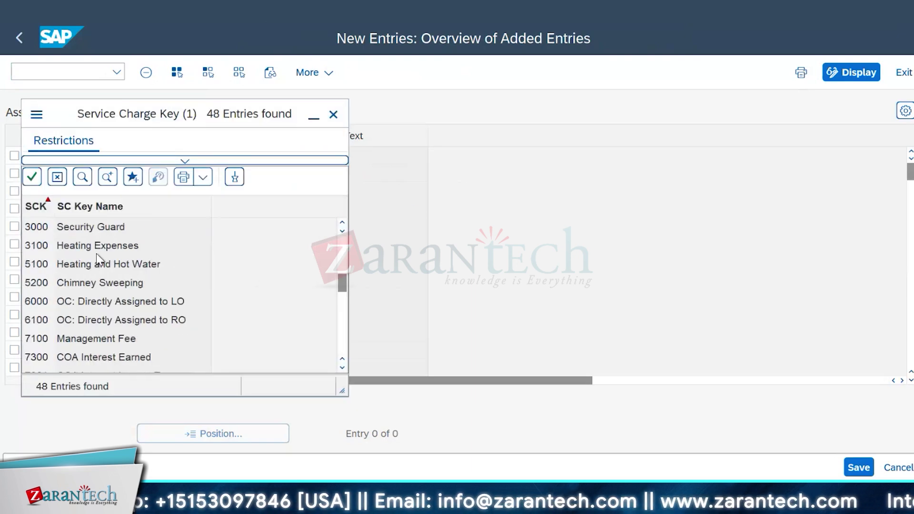
double_click(85, 228)
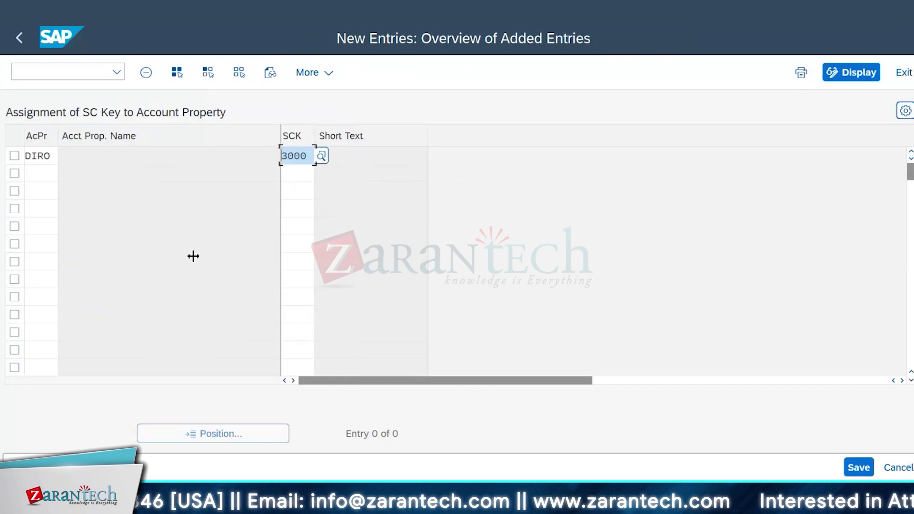
key(Return)
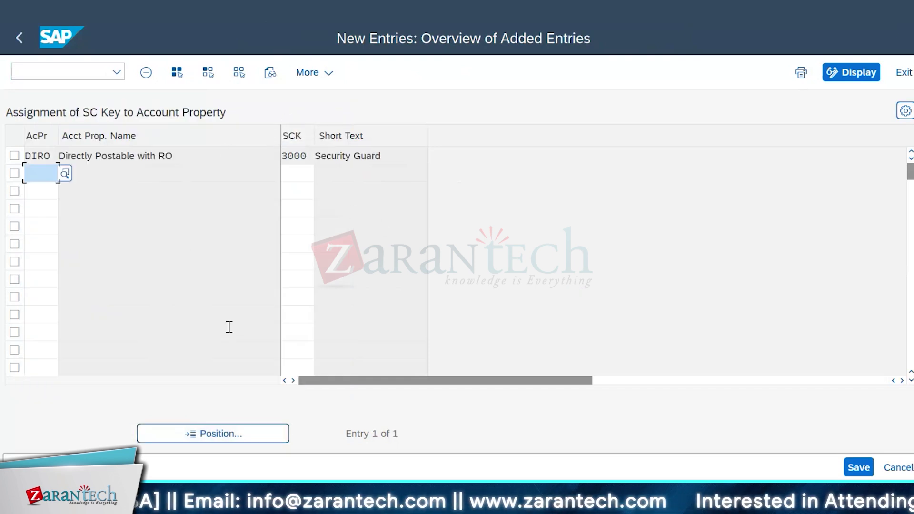
Save the new service charge key assignment to the proposed customizing request and return to the customizing structure.
click(857, 466)
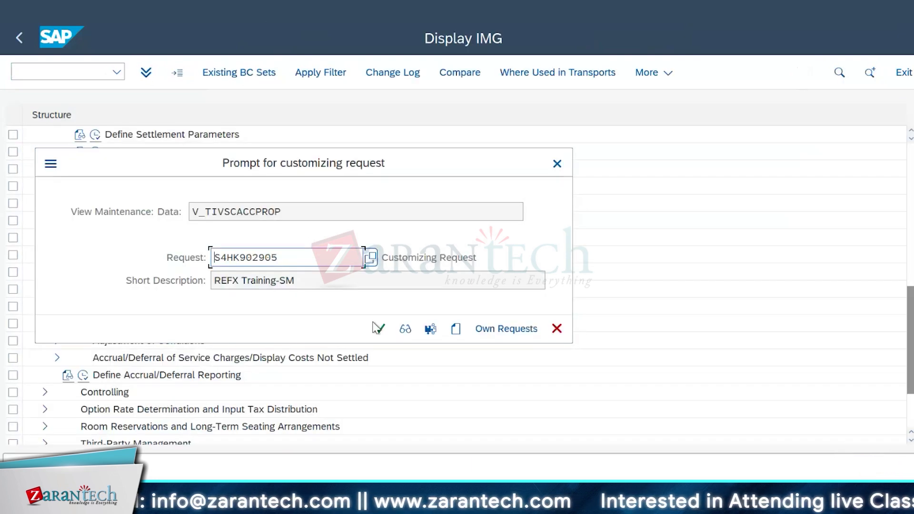
click(379, 328)
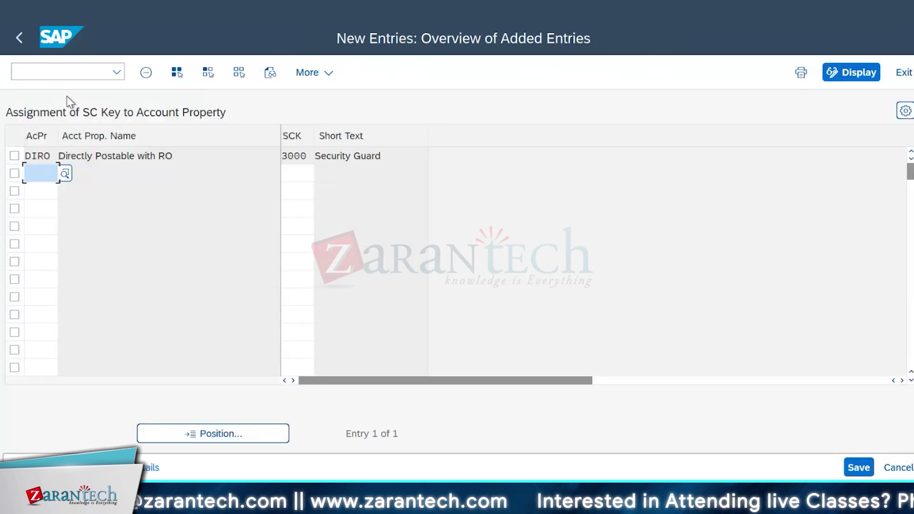
click(19, 38)
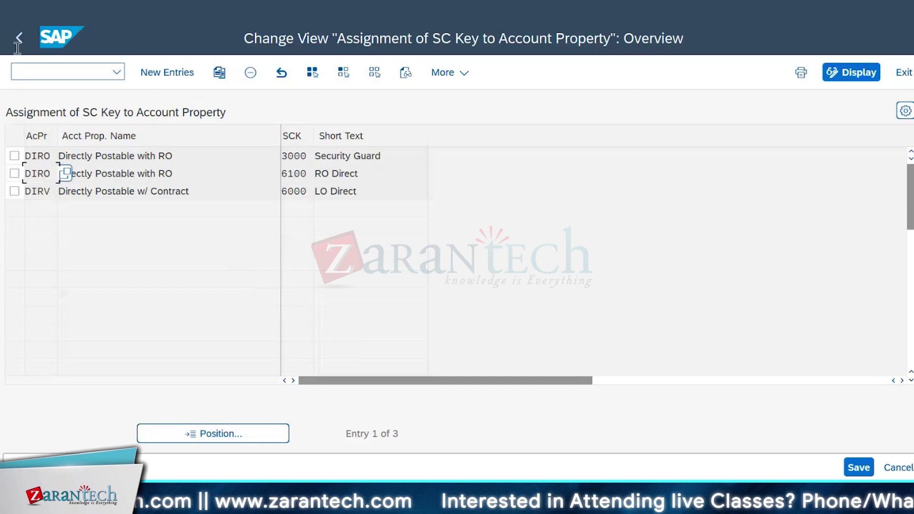
double_click(305, 157)
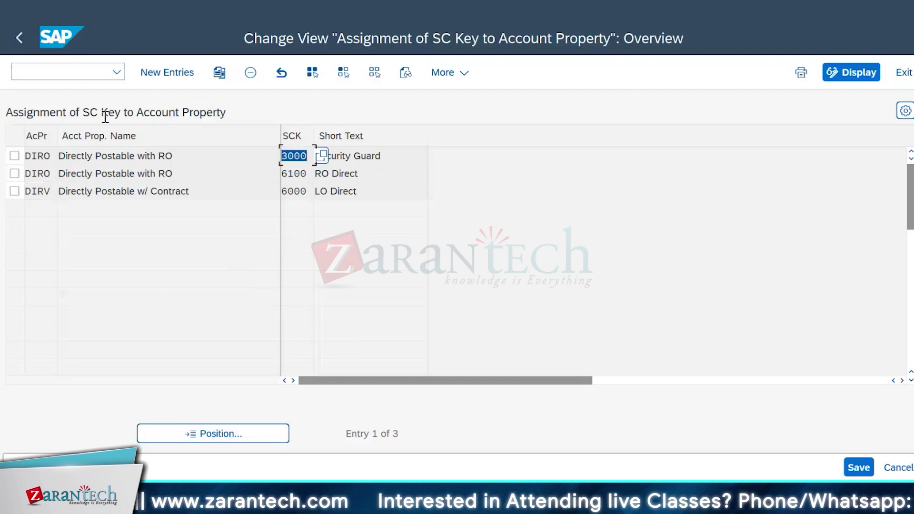
click(19, 39)
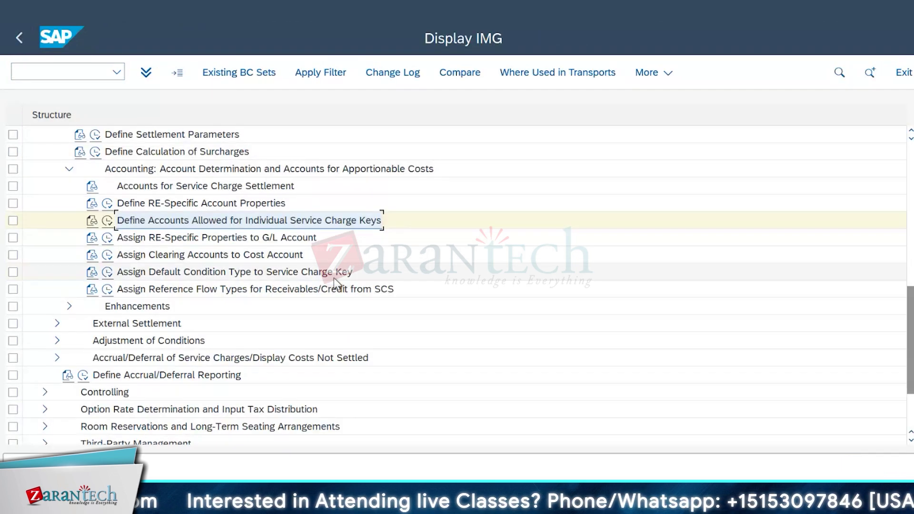
Open the Assign RE-Specific Properties to G/L Account activity and widen the Chart of Accounts column.
click(108, 238)
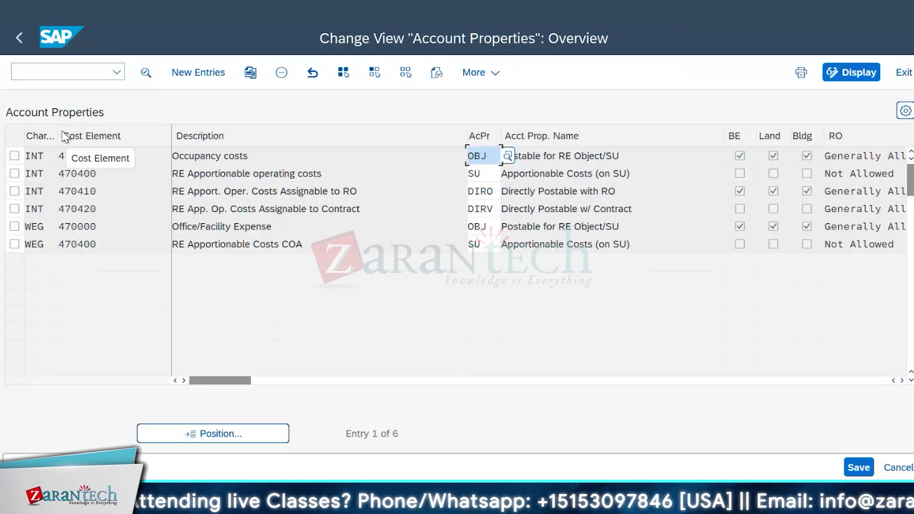
drag(58, 135, 87, 136)
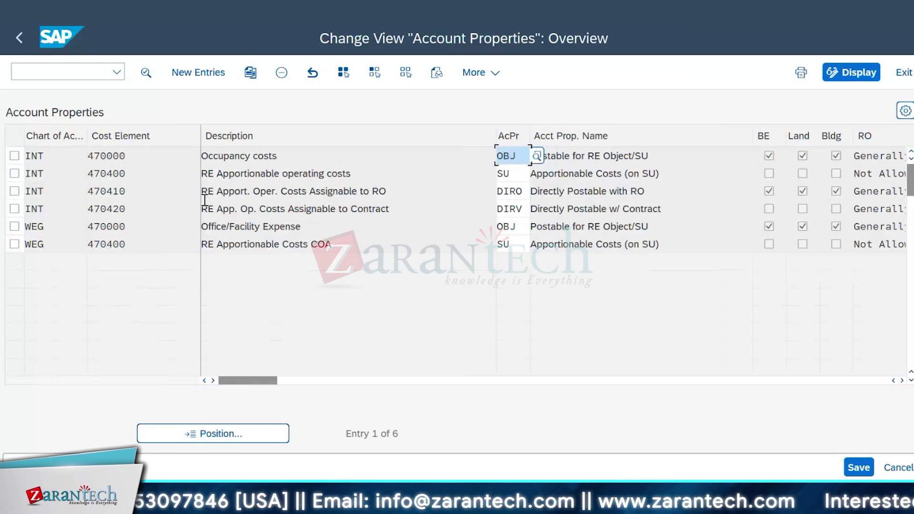
Open transaction OBY6 in a new session and check the chart of accounts in the global data of company code 1010.
click(99, 68)
text(/O)
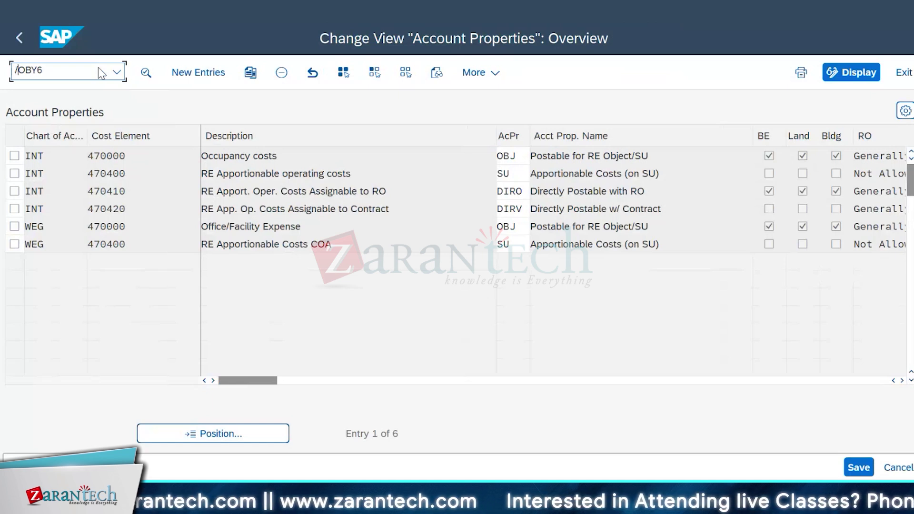
text(O)
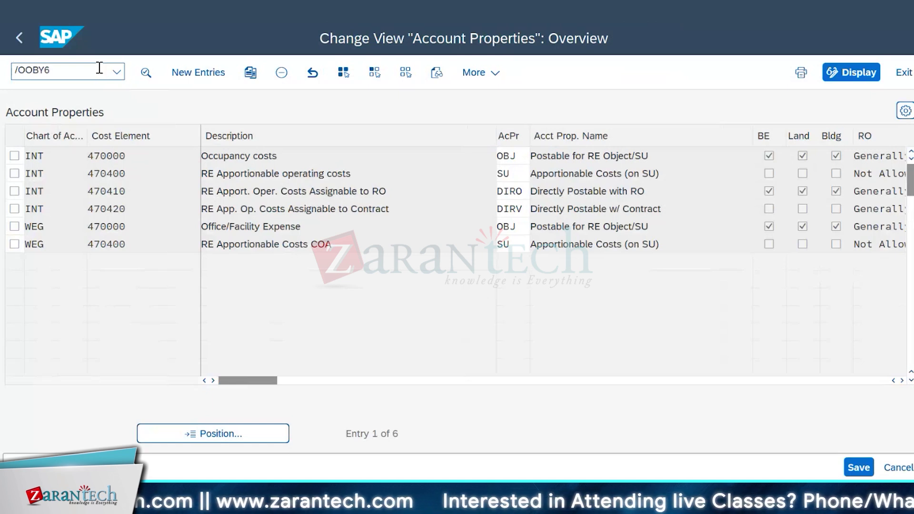
key(Return)
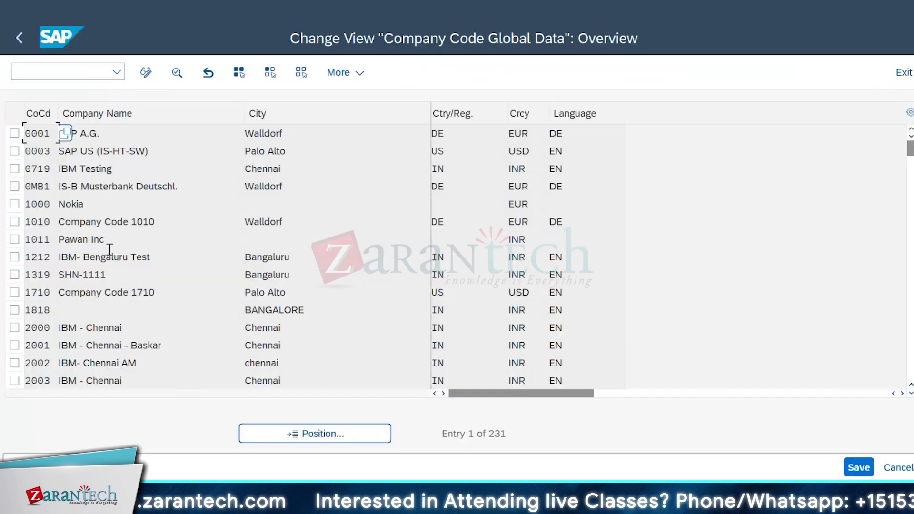
double_click(93, 224)
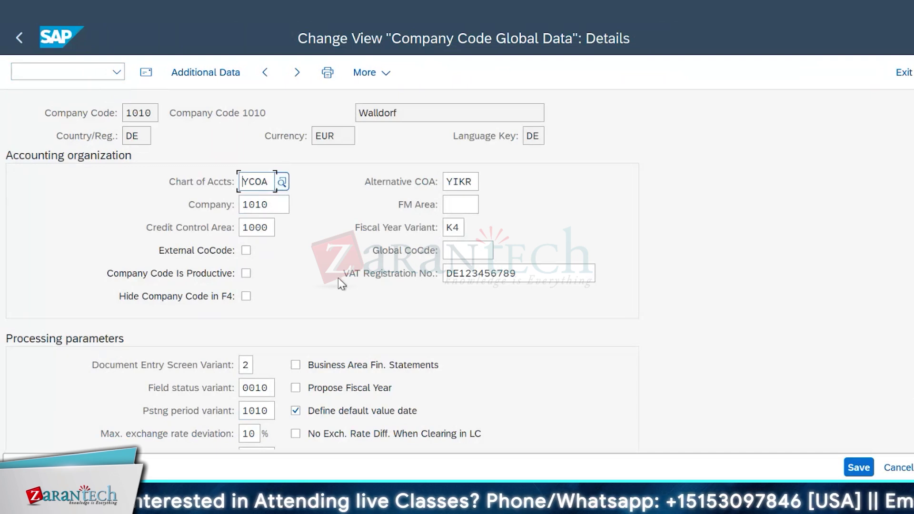
click(17, 39)
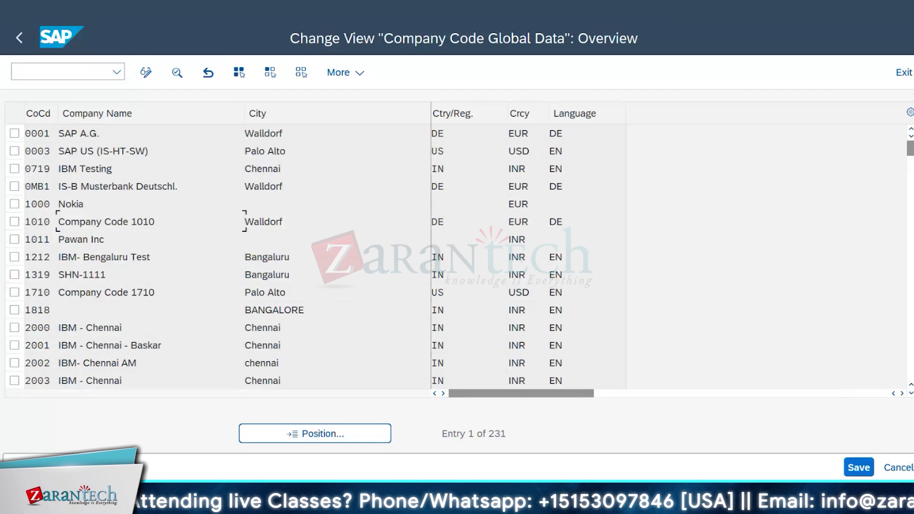
Switch back to the session showing the Account Properties overview.
click(354, 499)
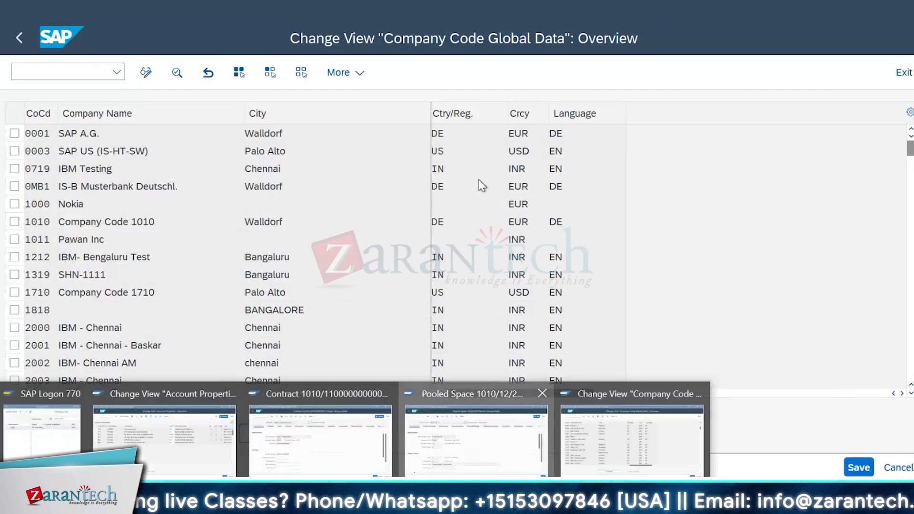
click(477, 439)
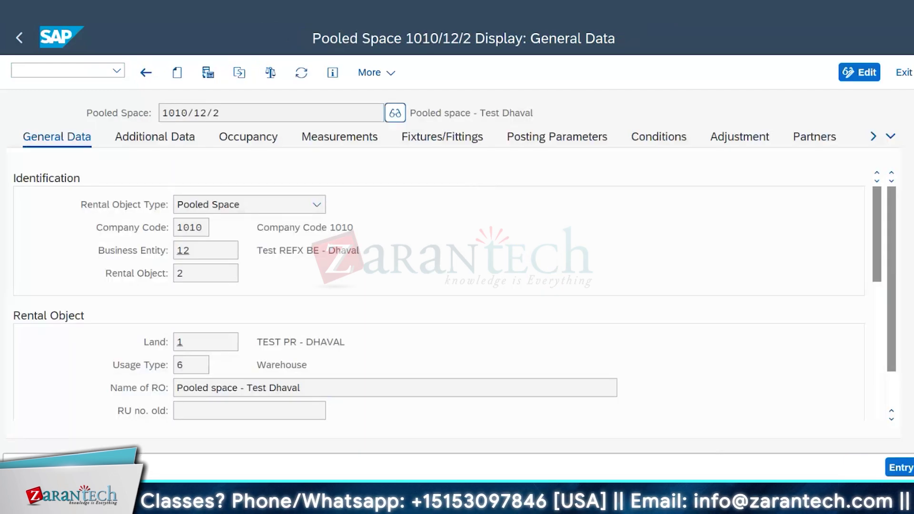
click(367, 445)
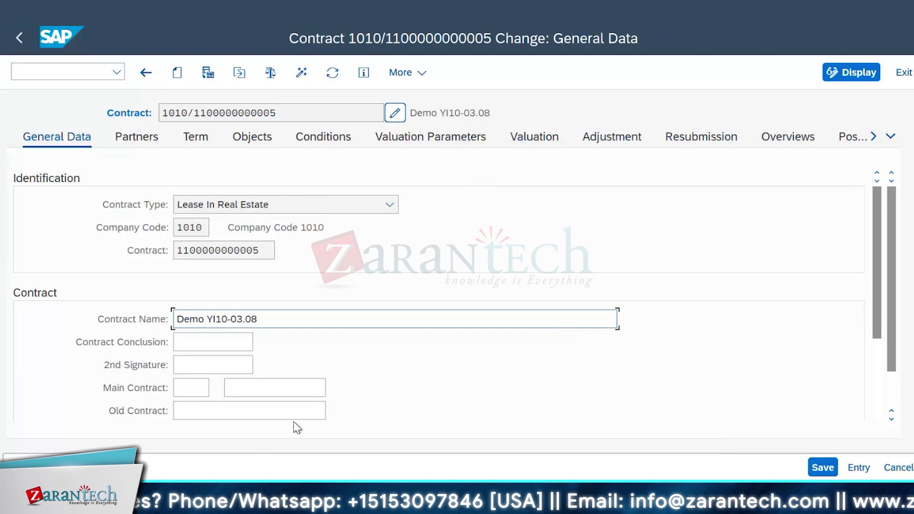
click(354, 499)
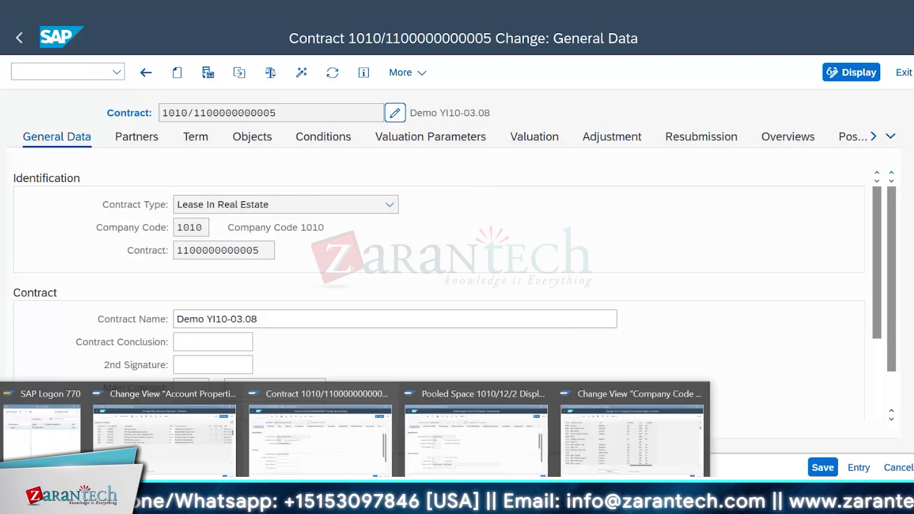
click(190, 450)
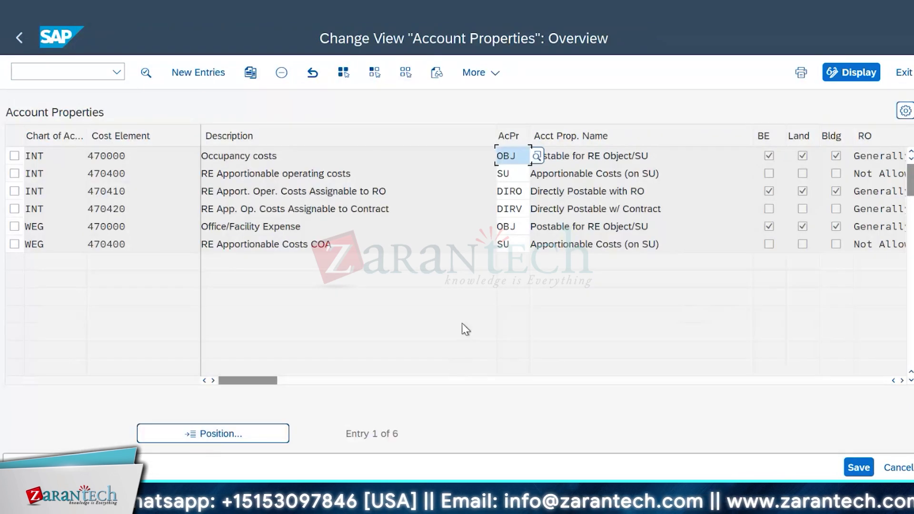
Start a new account property entry and select YCOA (Standard Chart of Accounts) as its chart of accounts.
click(191, 71)
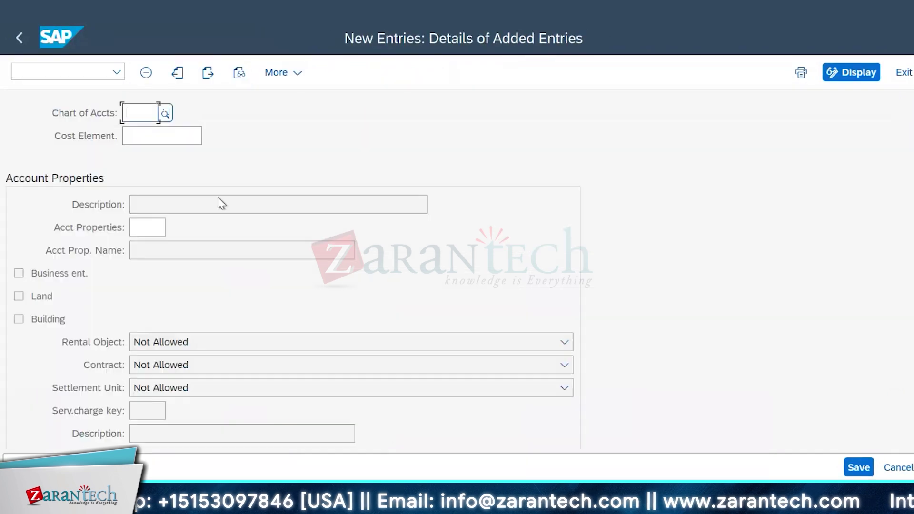
click(167, 116)
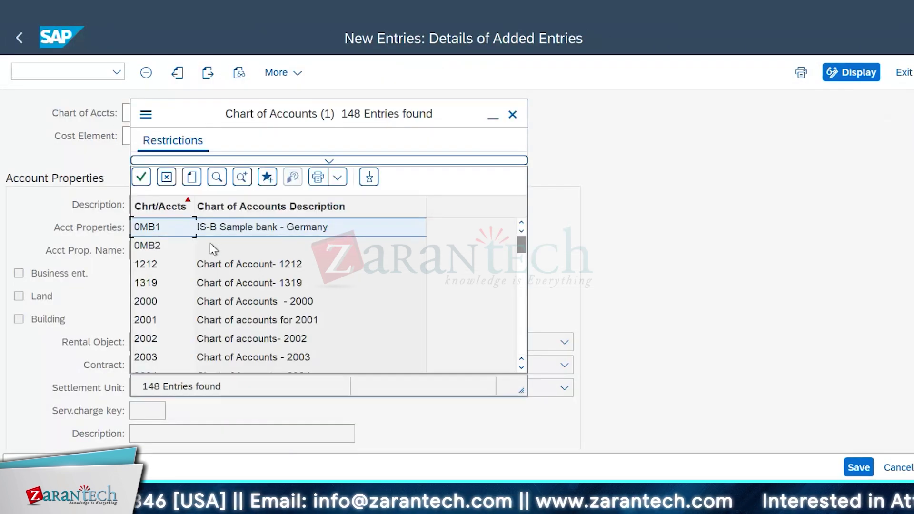
scroll(210, 242, down, 10)
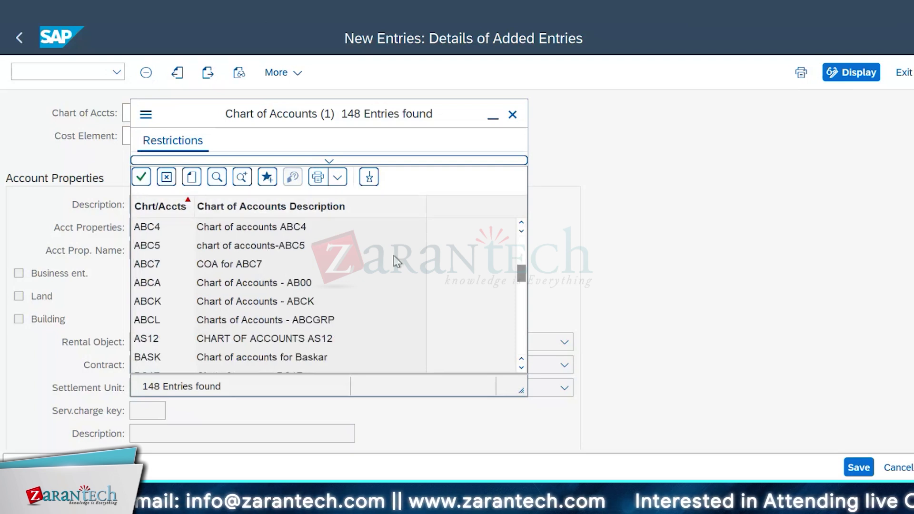
click(217, 176)
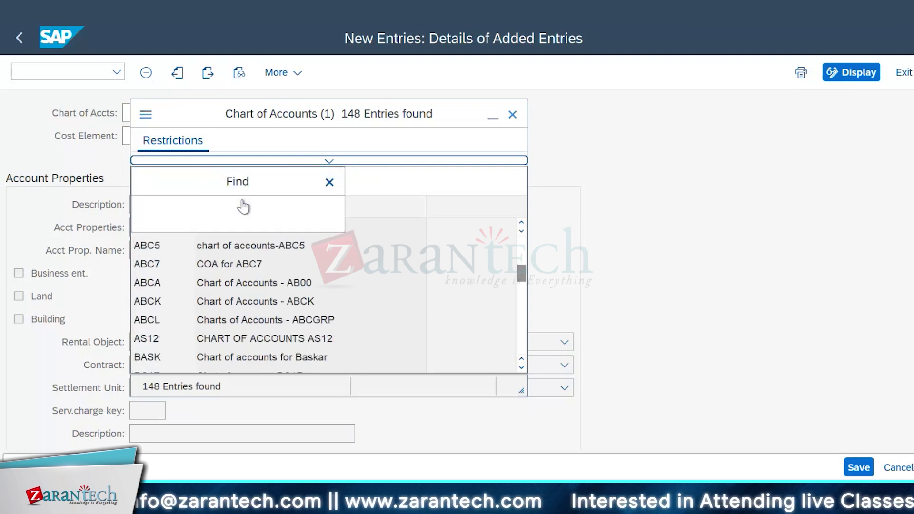
text(OY)
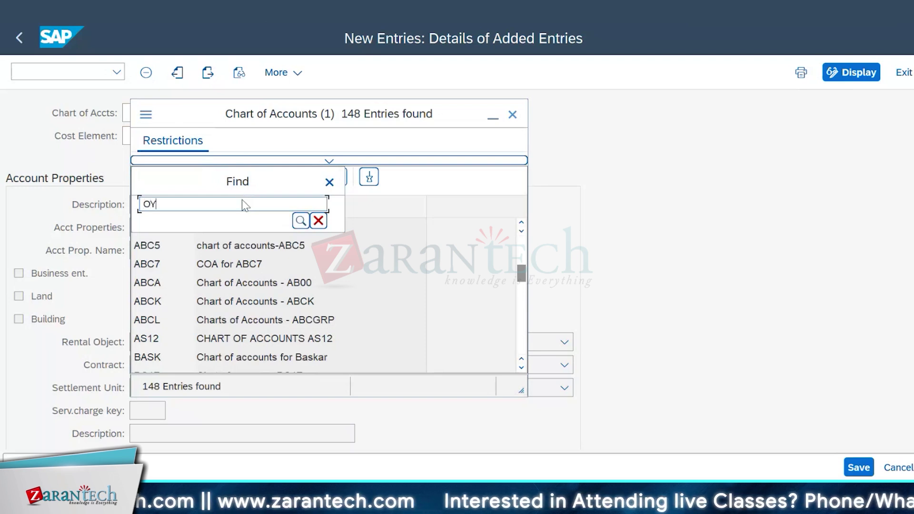
text(COA)
key(Return)
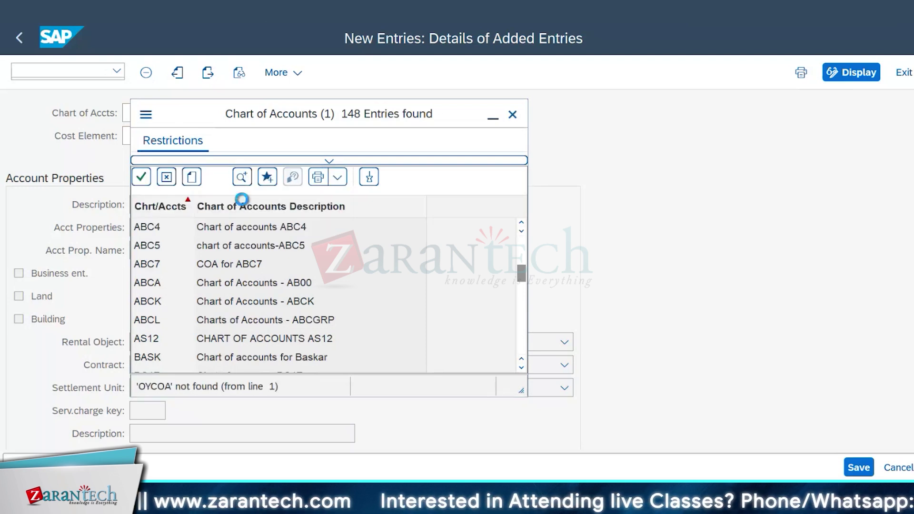
scroll(262, 287, down, 3)
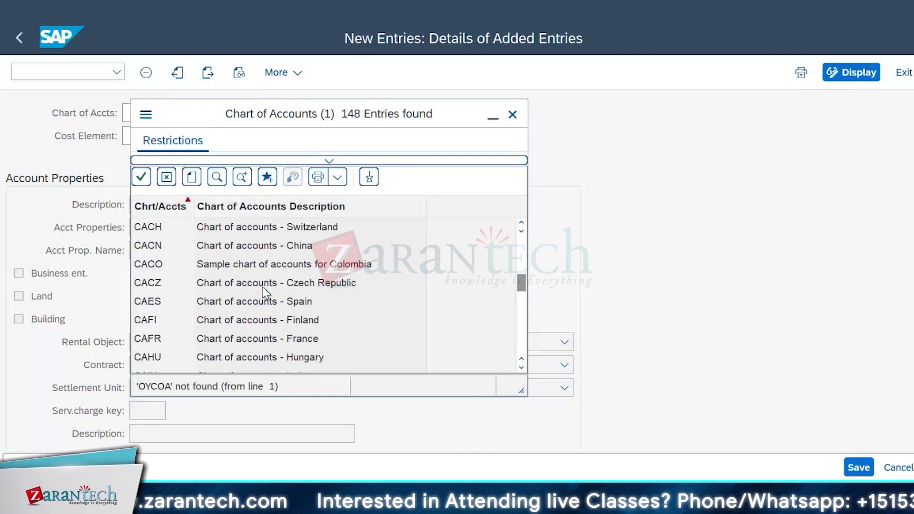
scroll(262, 287, down, 10)
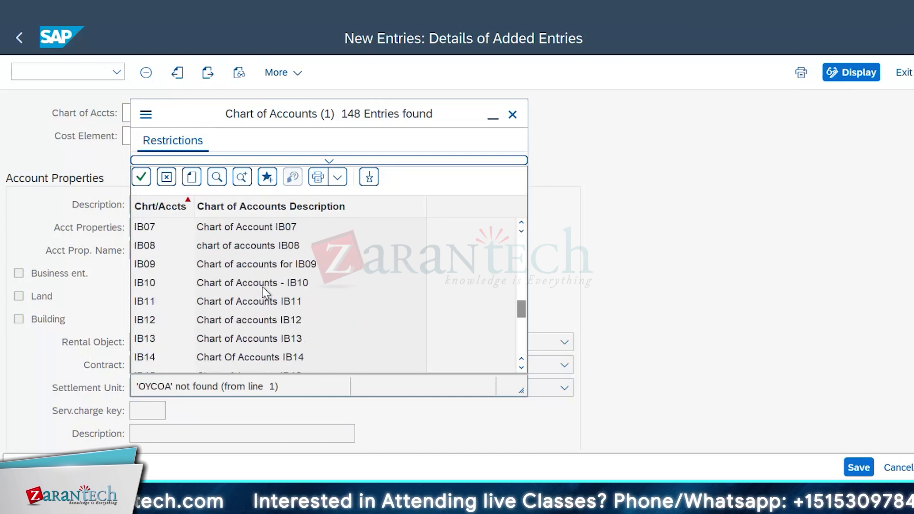
scroll(262, 287, down, 12)
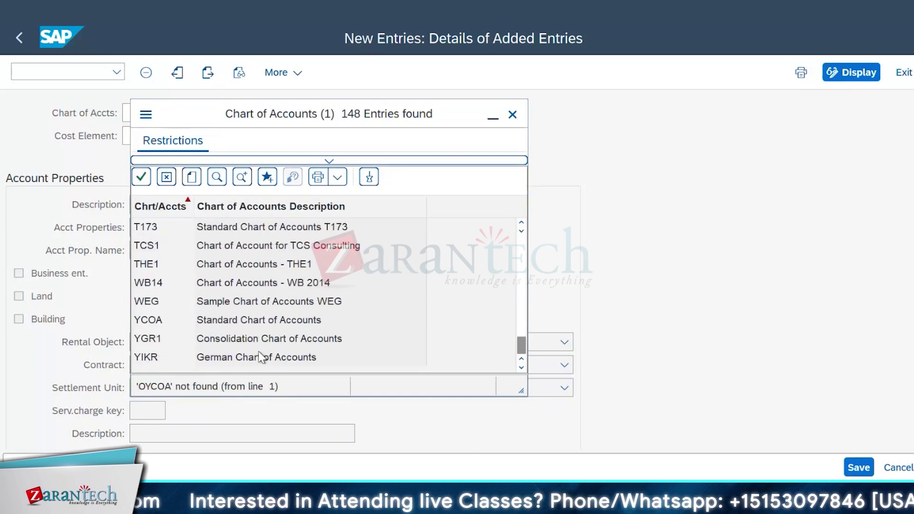
click(230, 321)
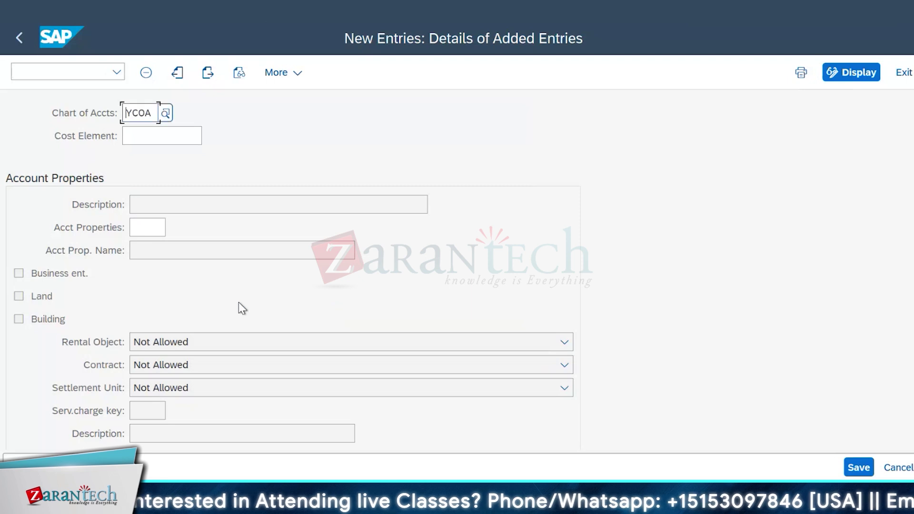
Select cost element 41007100 (On-Act Issued SerP) from chart of accounts YCOA for the new entry.
click(142, 233)
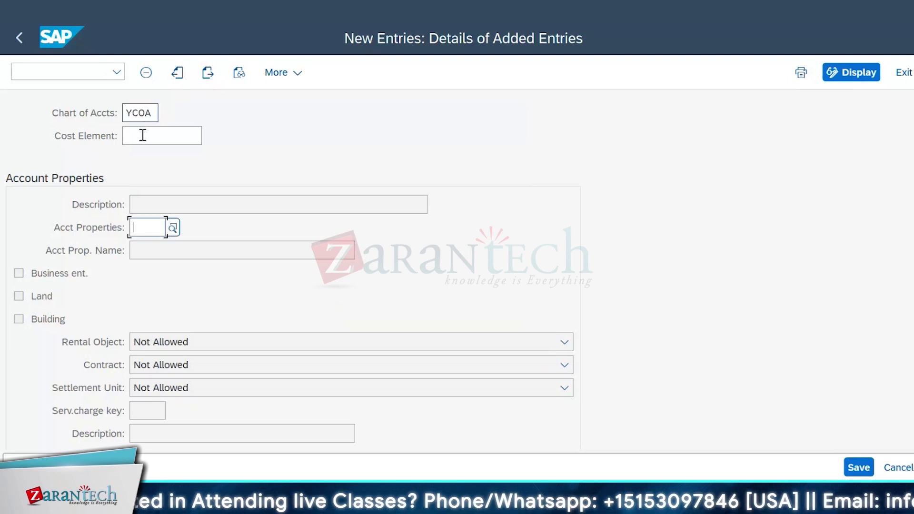
click(143, 135)
key(F4)
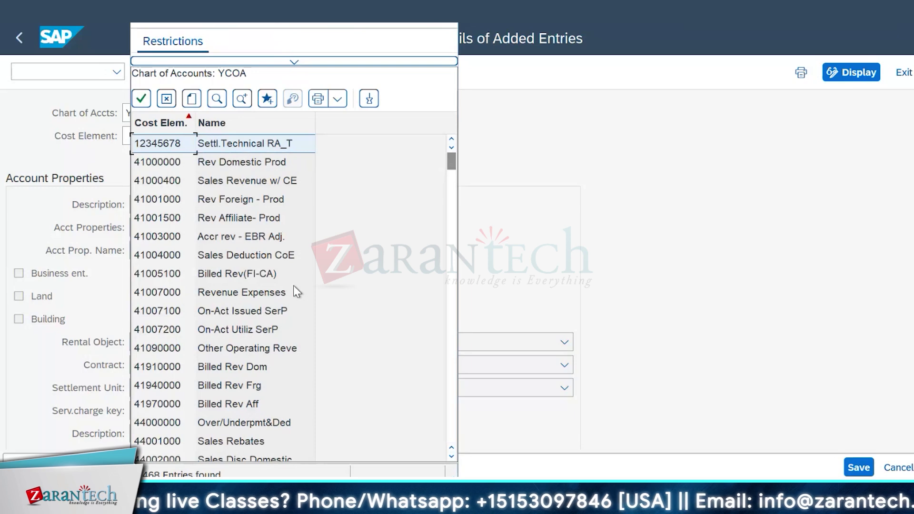
scroll(297, 291, down, 15)
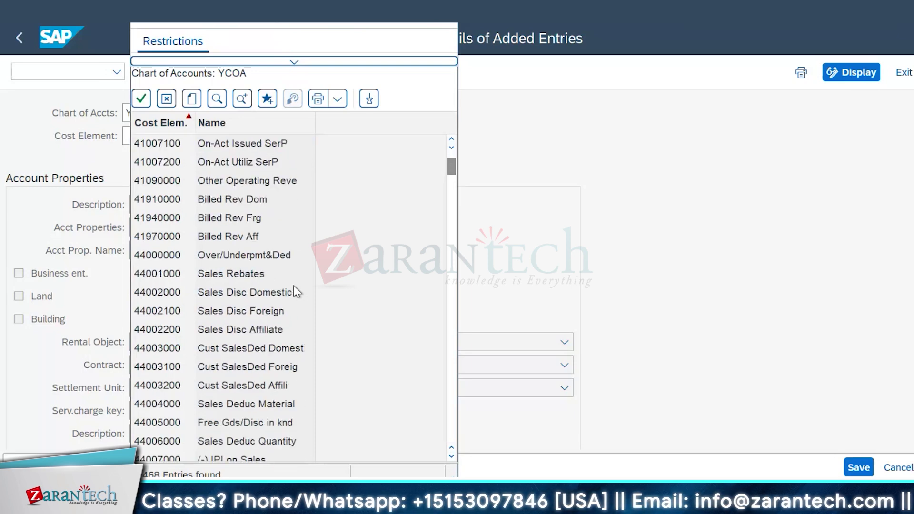
scroll(295, 291, down, 20)
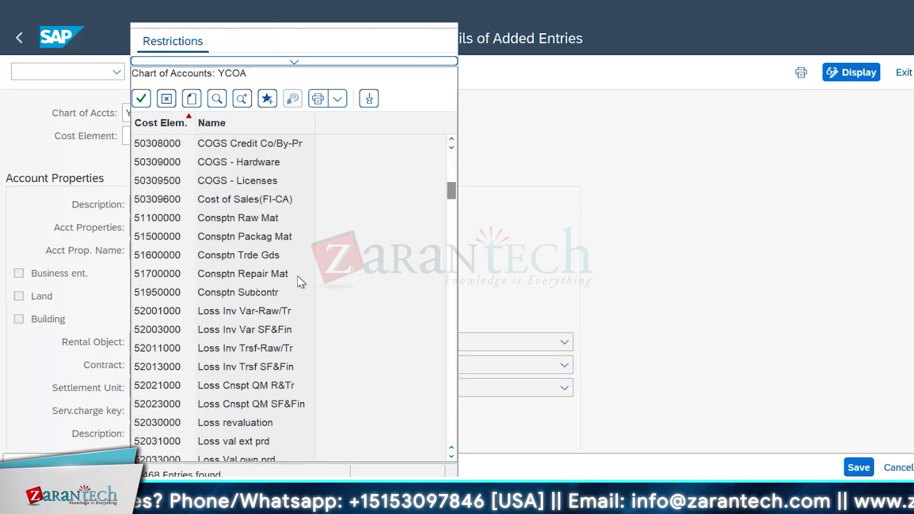
scroll(309, 299, down, 20)
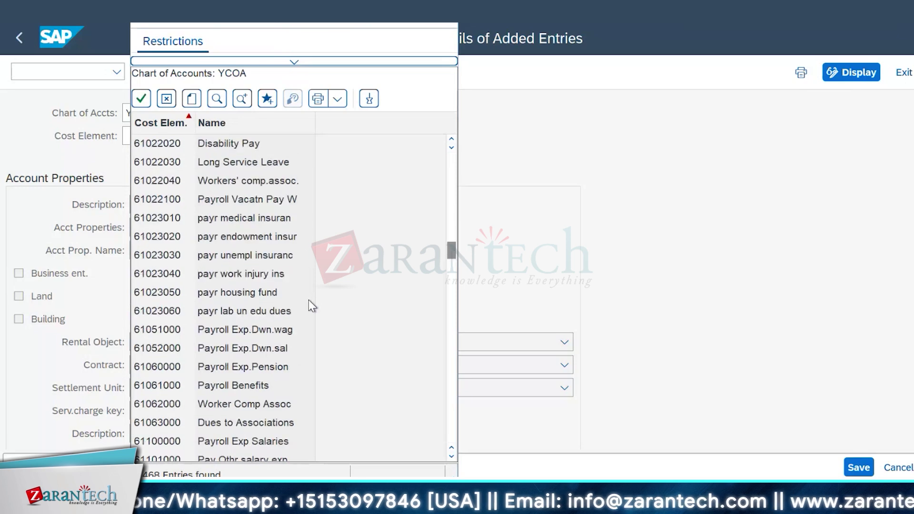
scroll(308, 300, up, 20)
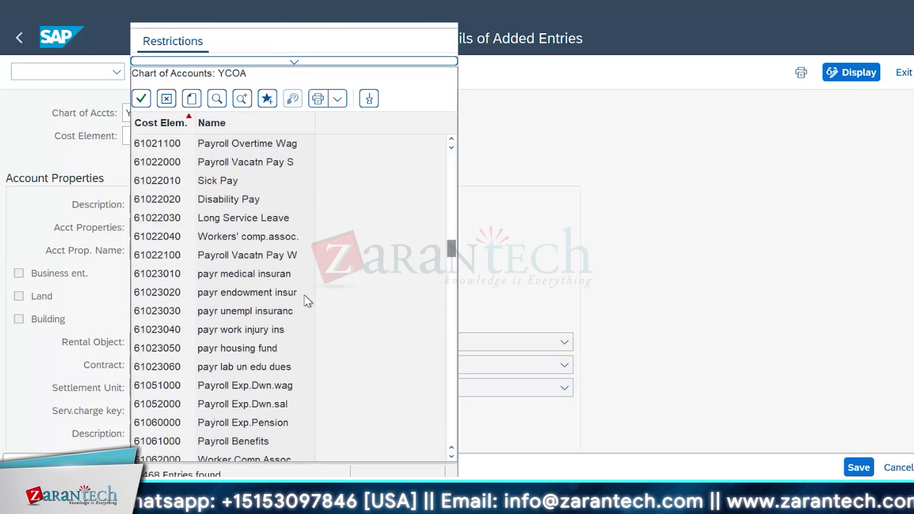
scroll(306, 300, up, 15)
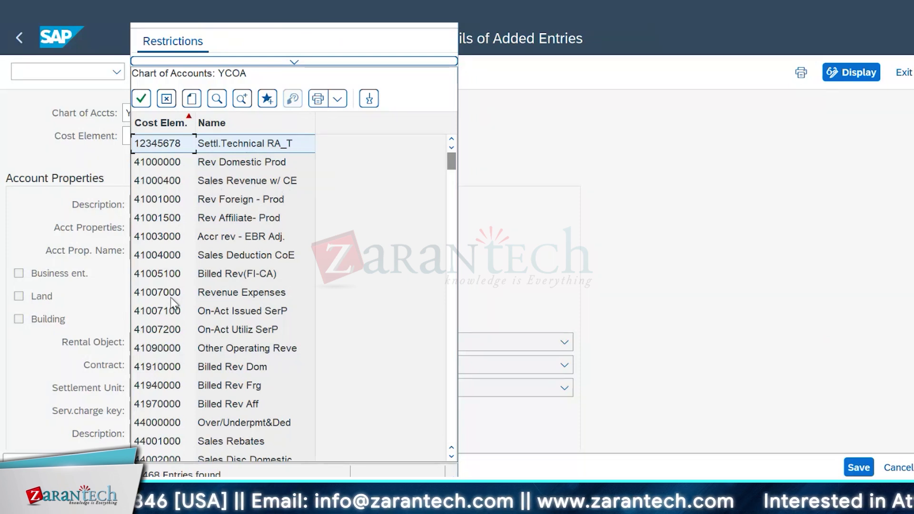
scroll(358, 283, down, 1)
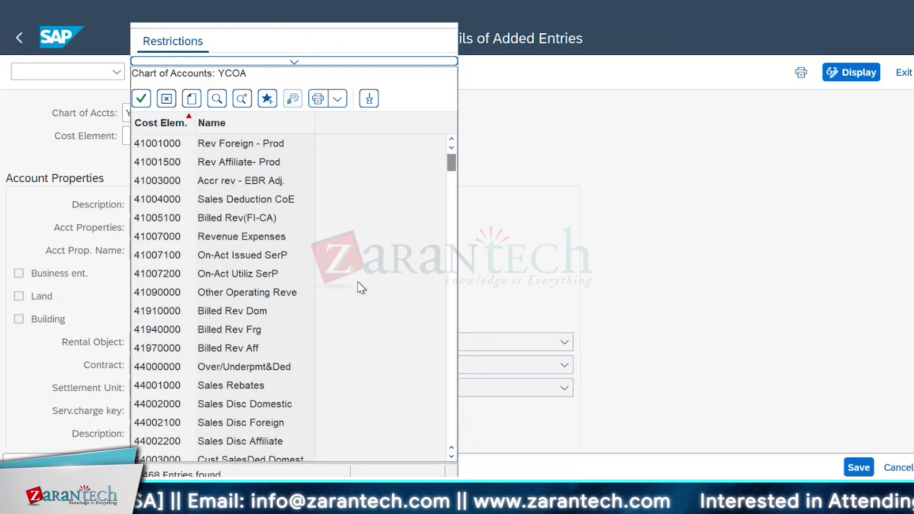
scroll(358, 282, down, 1)
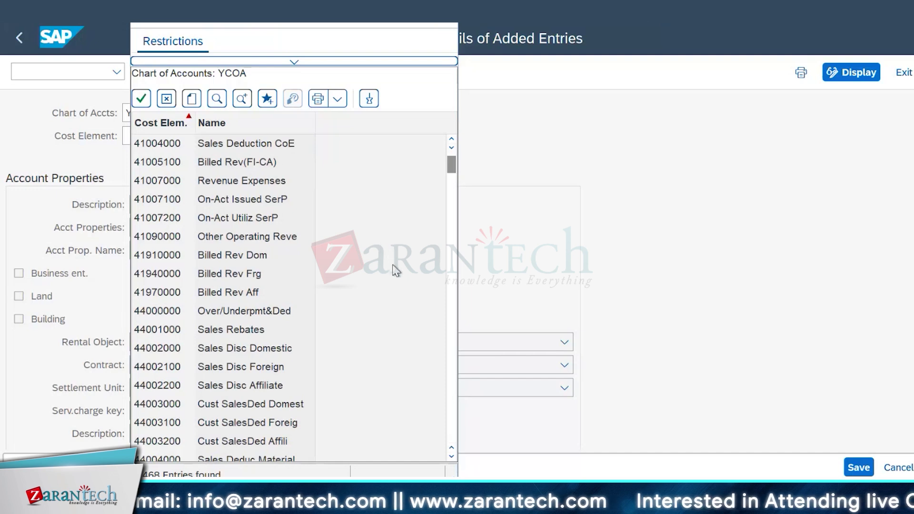
scroll(397, 271, down, 1)
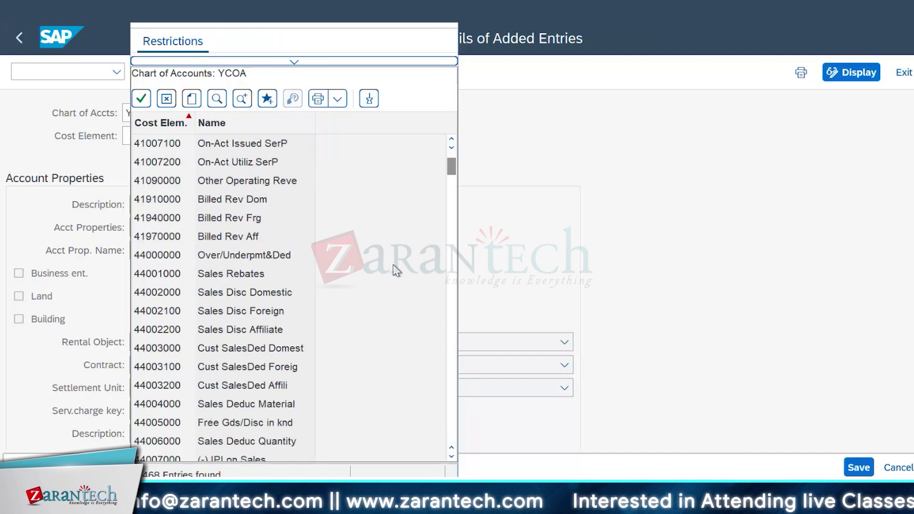
scroll(396, 272, down, 2)
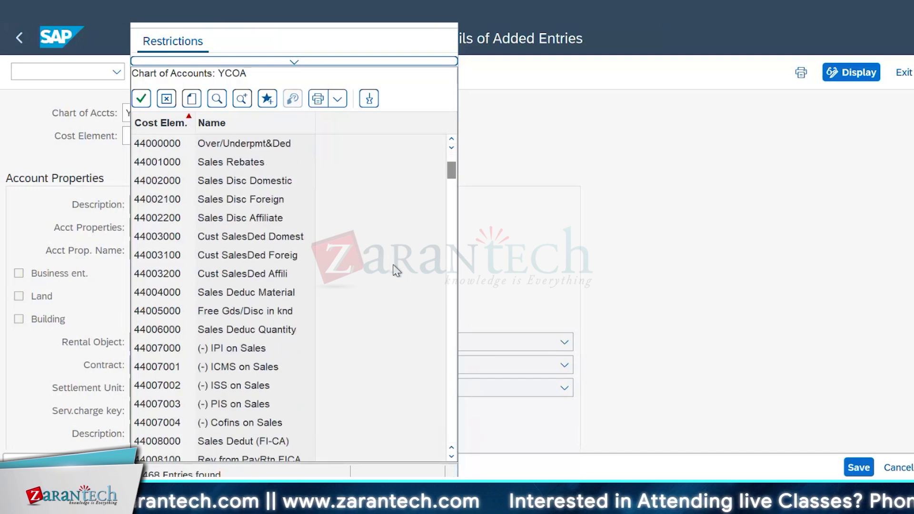
scroll(397, 271, down, 2)
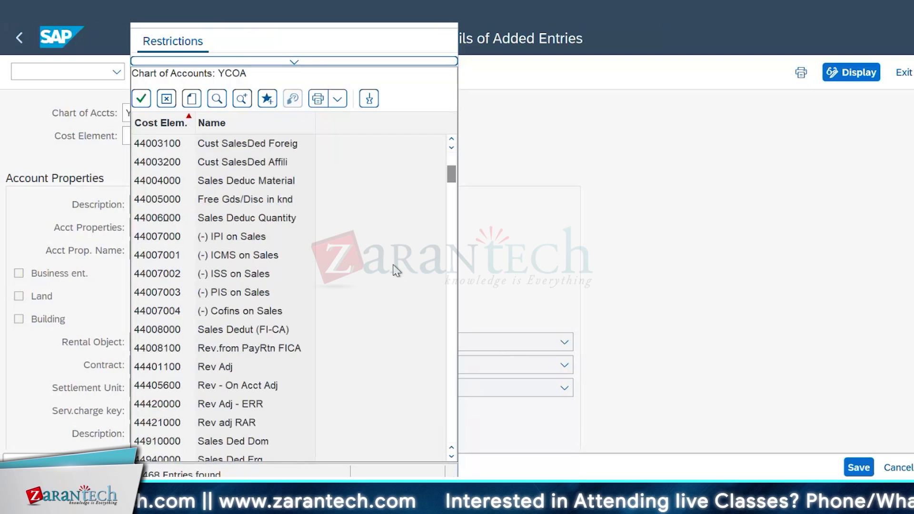
scroll(396, 272, down, 2)
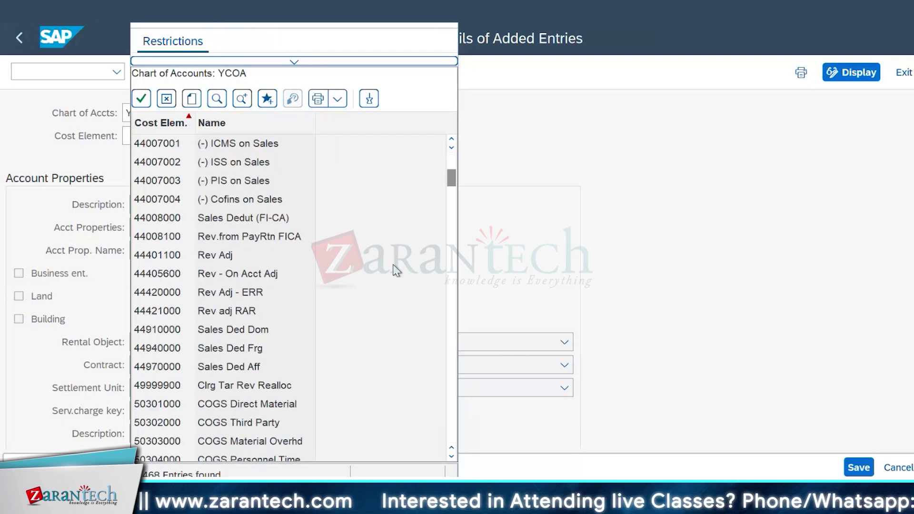
scroll(396, 272, down, 2)
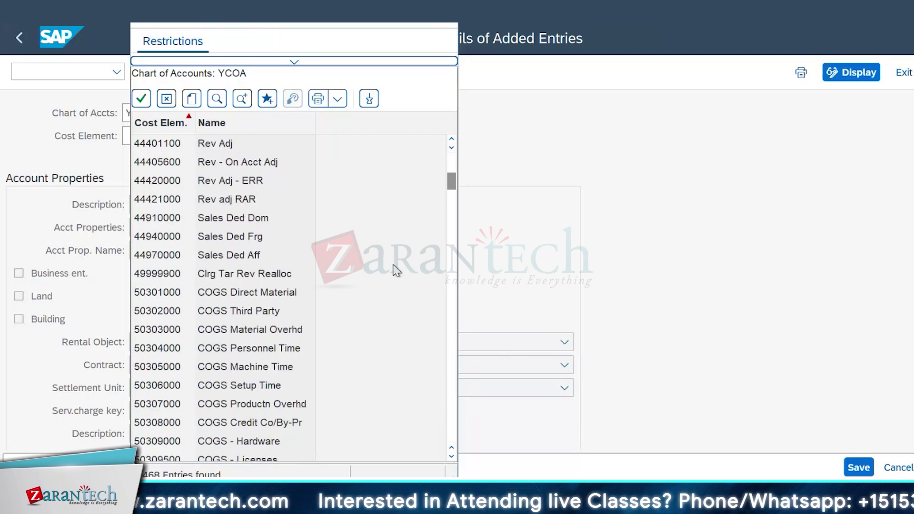
scroll(369, 252, up, 2)
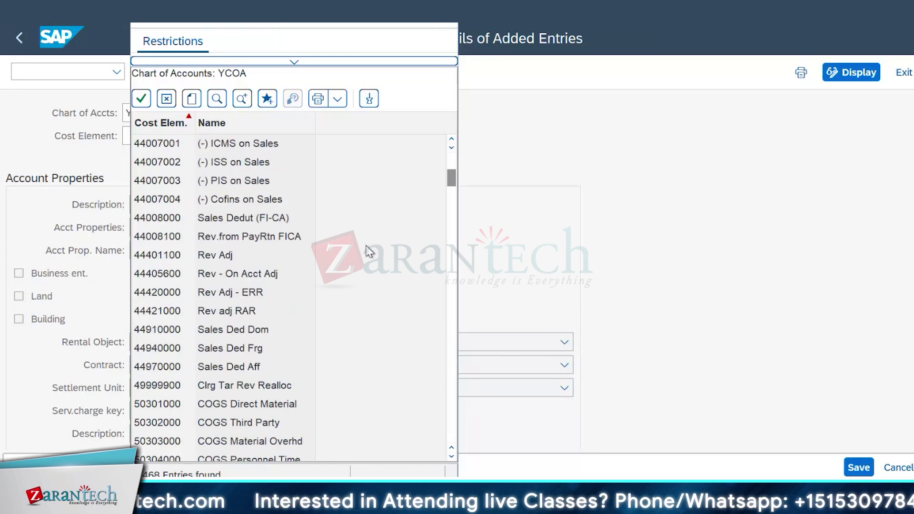
scroll(365, 249, up, 5)
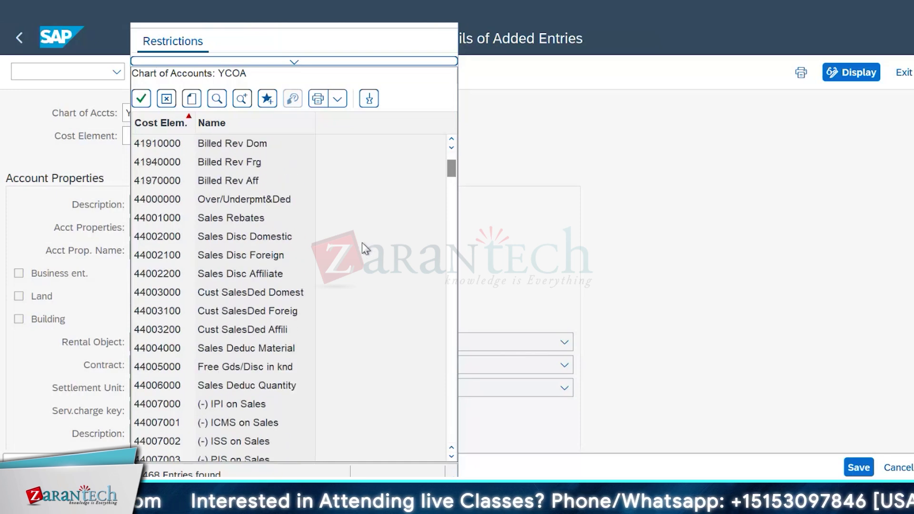
scroll(363, 248, up, 2)
scroll(379, 276, up, 1)
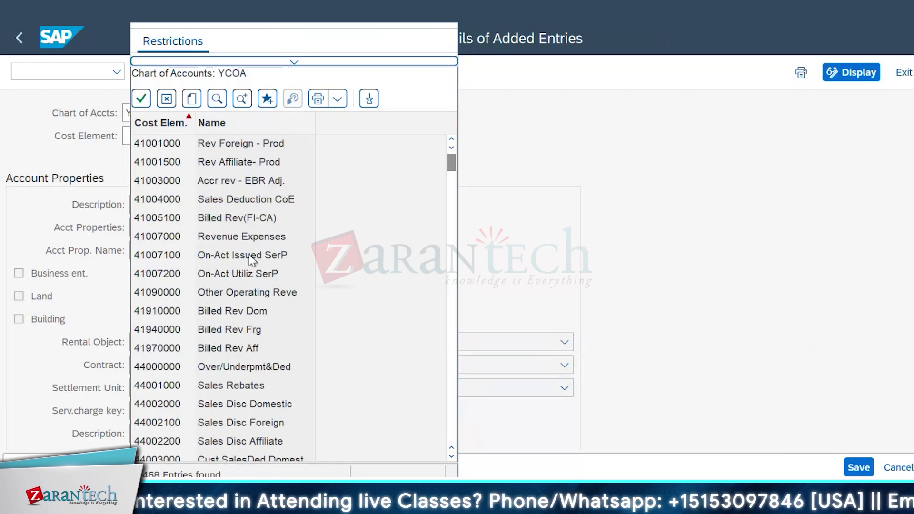
double_click(374, 254)
key(Return)
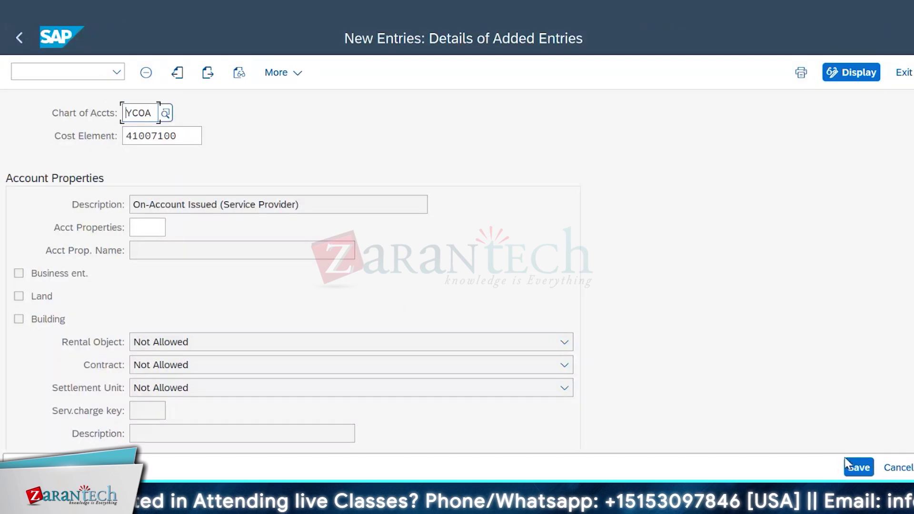
Save the new YCOA account entry and return to the Account Properties overview.
key(ctrl+s)
key(Return)
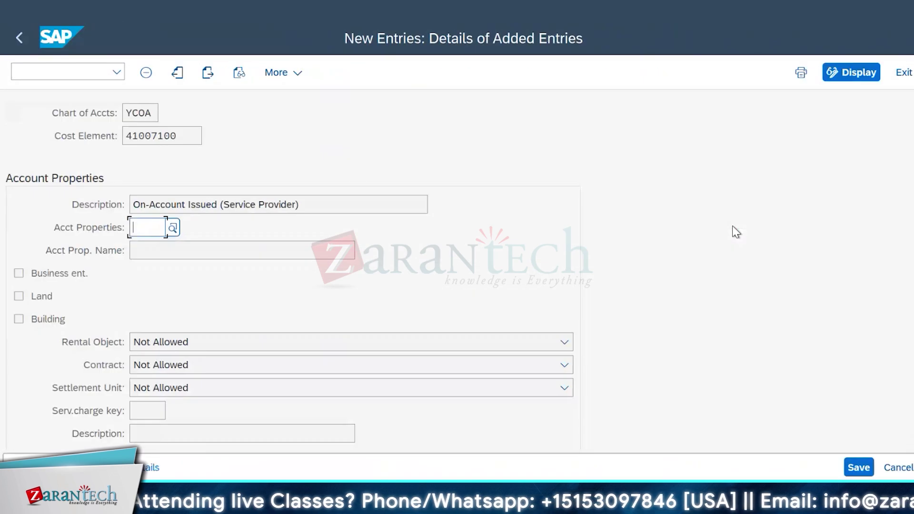
click(19, 38)
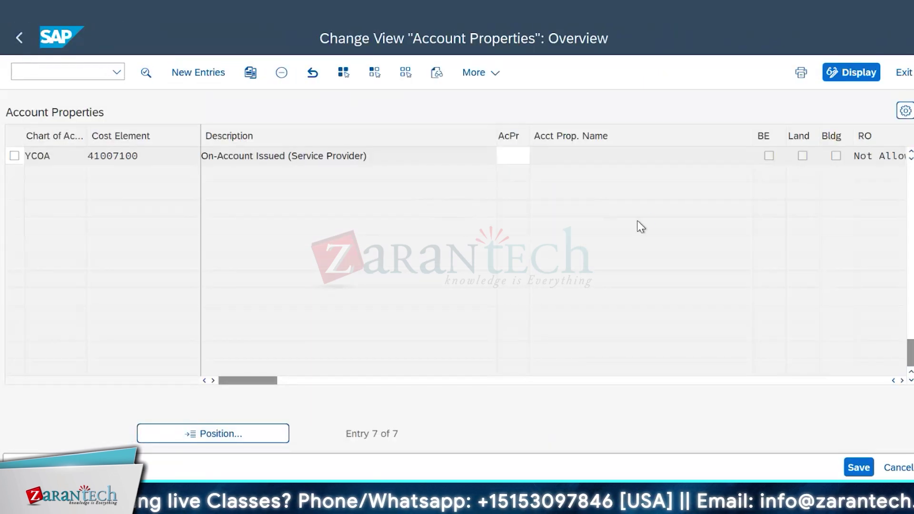
Assign account property DIRO (Directly Postable with RO) to the YCOA entry for cost element 41007100.
key(F4)
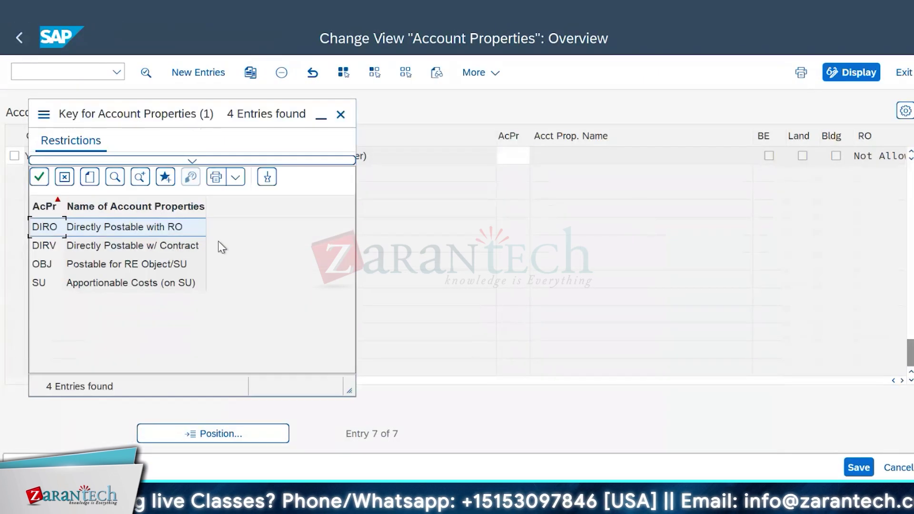
double_click(112, 228)
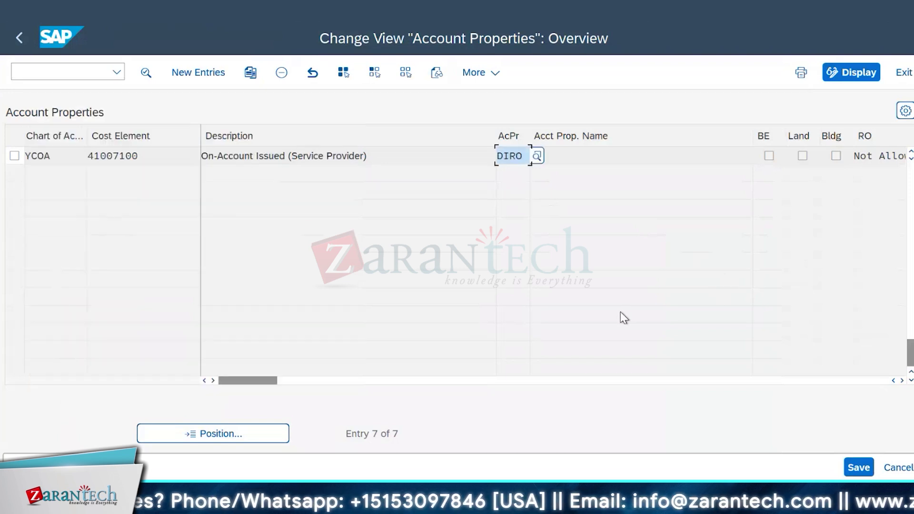
key(Return)
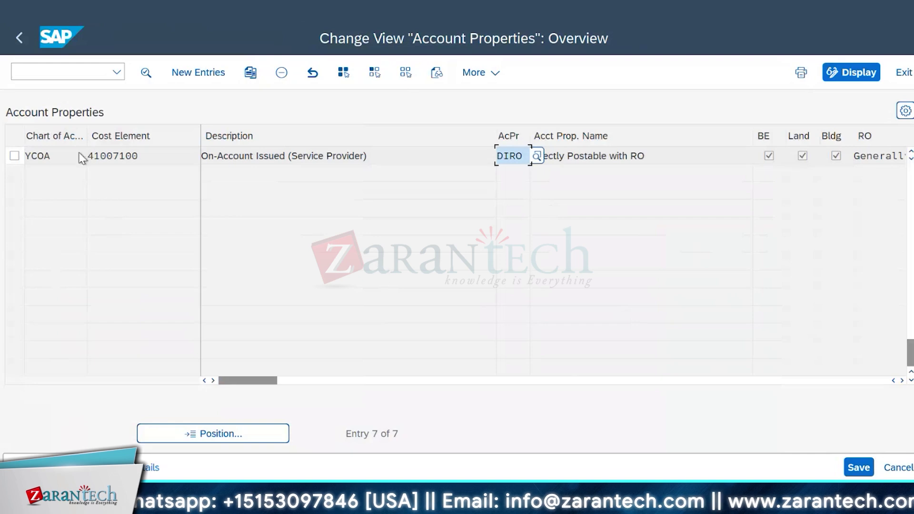
Open the activity Assign Clearing Accounts to Cost Account and start a new entry with chart of accounts YCOA.
click(17, 36)
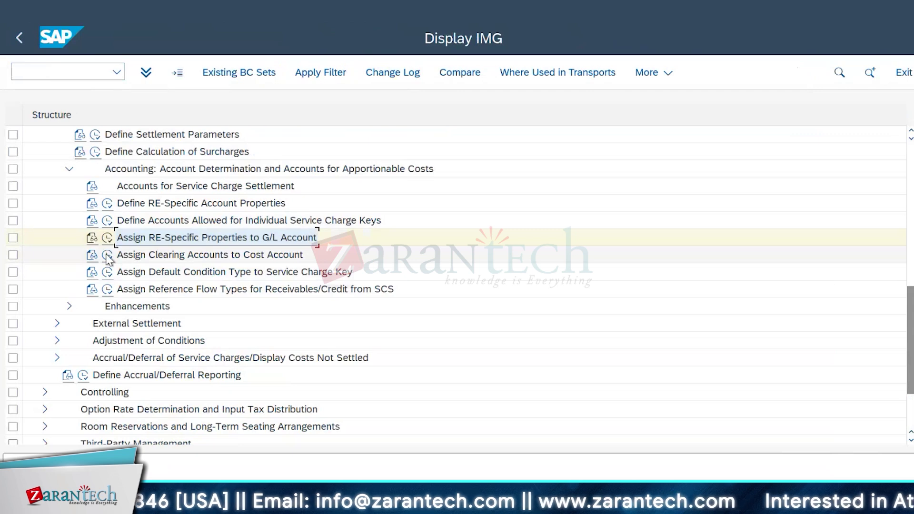
click(108, 256)
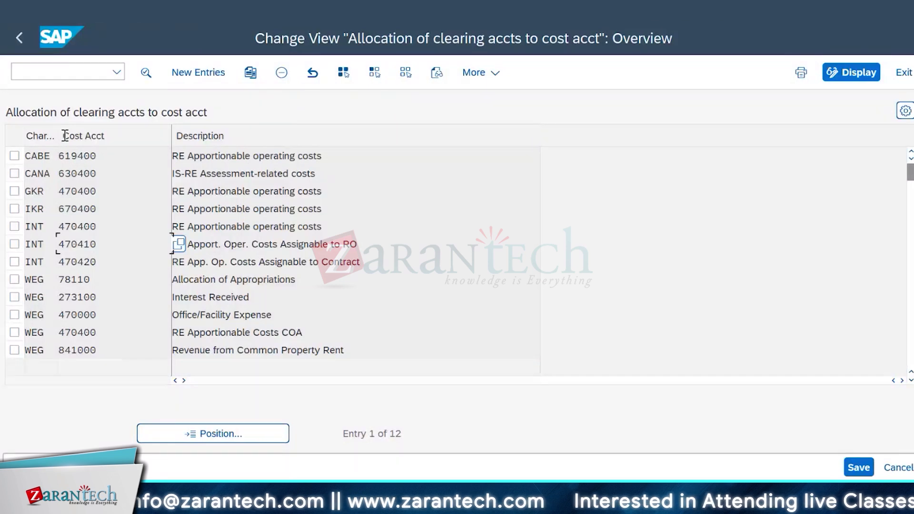
drag(101, 151, 101, 152)
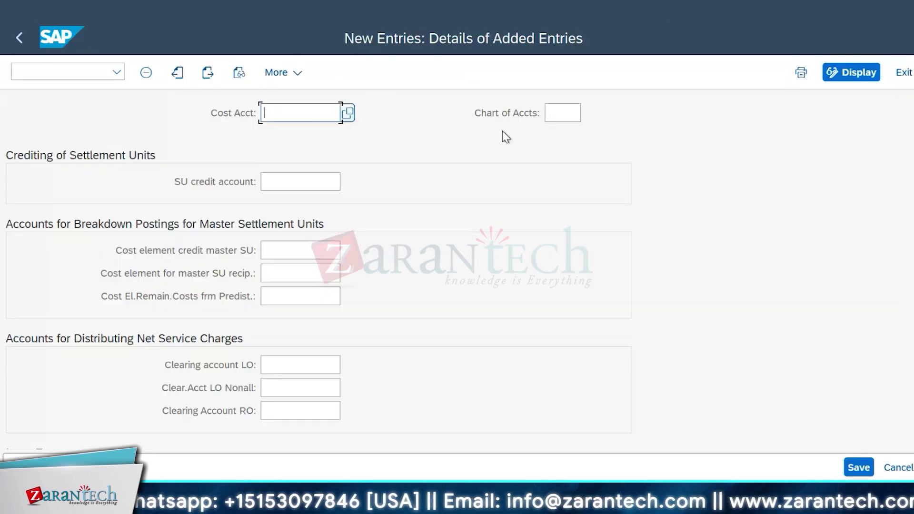
click(567, 112)
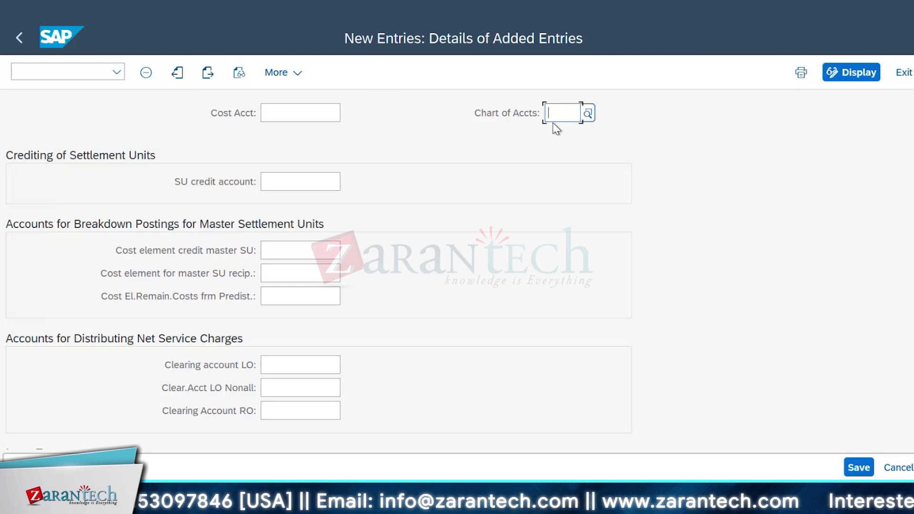
text(YCOA)
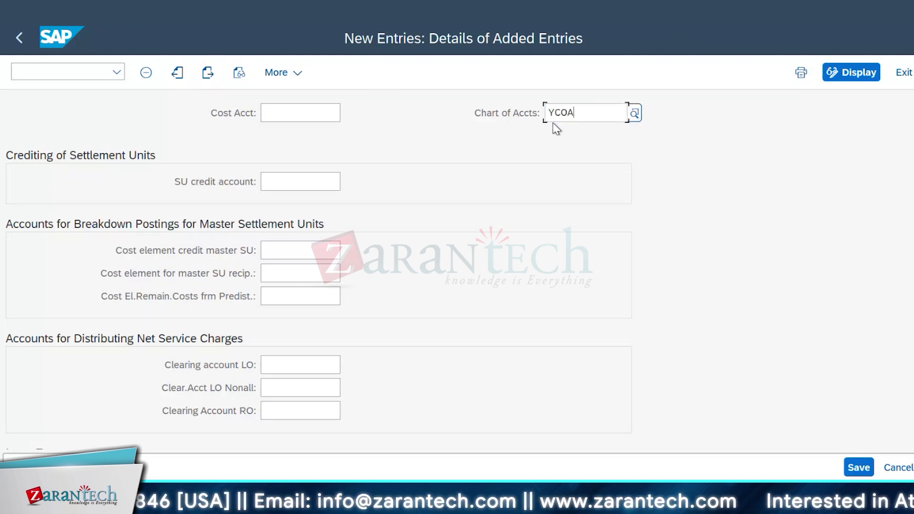
click(604, 176)
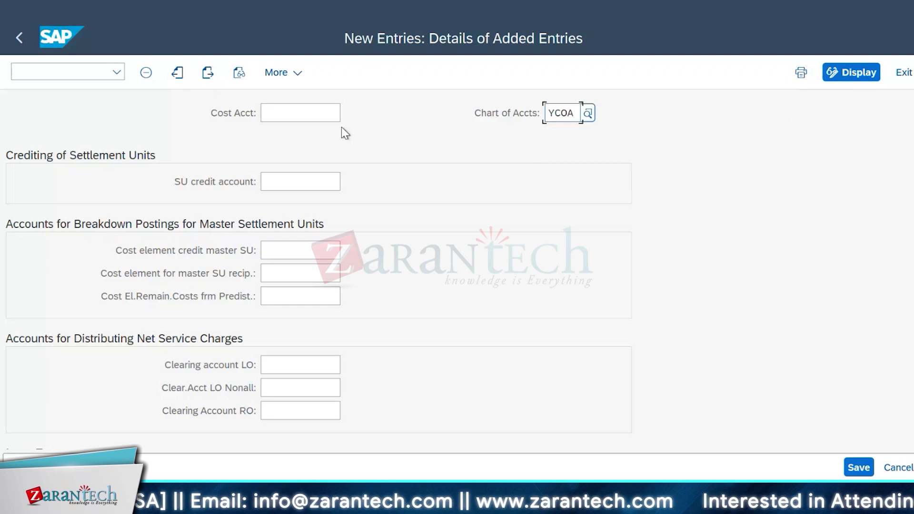
Select cost element 44940000 (Sales Ded Frg) from chart of accounts YCOA as the new entry's cost account.
click(322, 115)
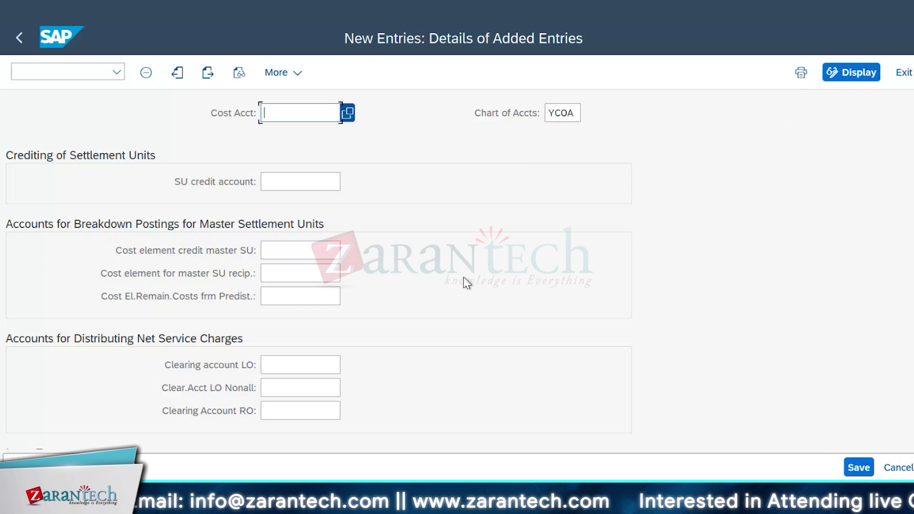
key(F4)
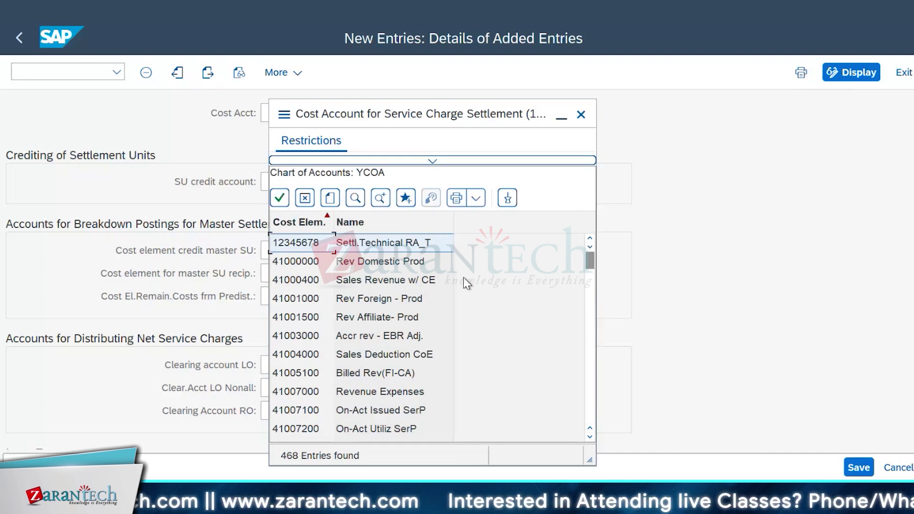
scroll(471, 357, down, 6)
scroll(471, 357, down, 4)
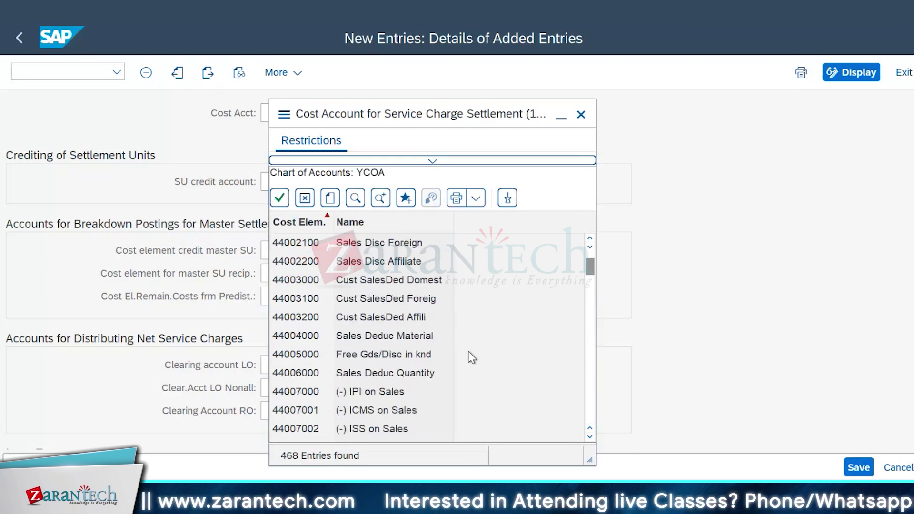
scroll(469, 353, down, 5)
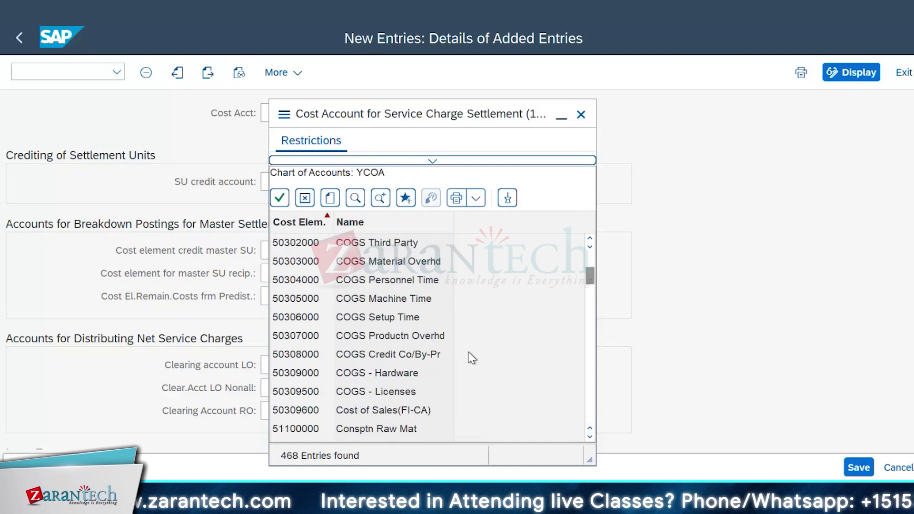
scroll(469, 353, down, 1)
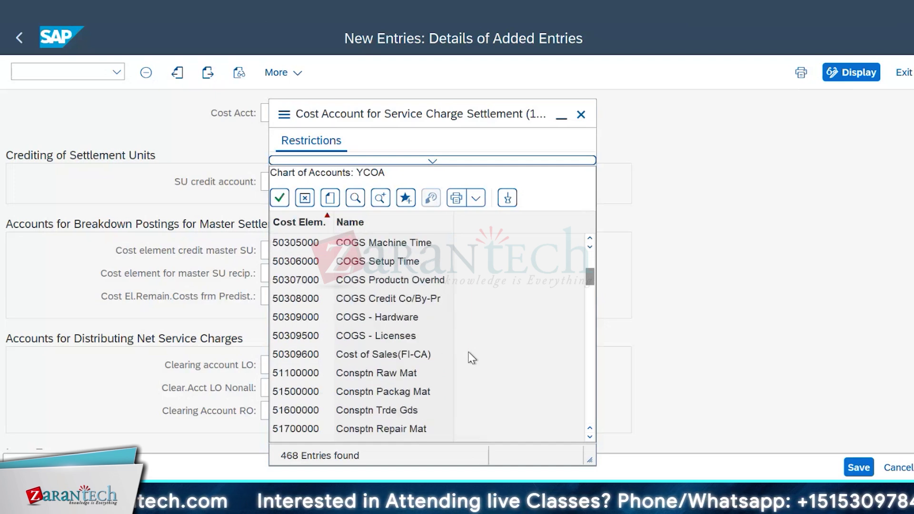
scroll(470, 357, up, 1)
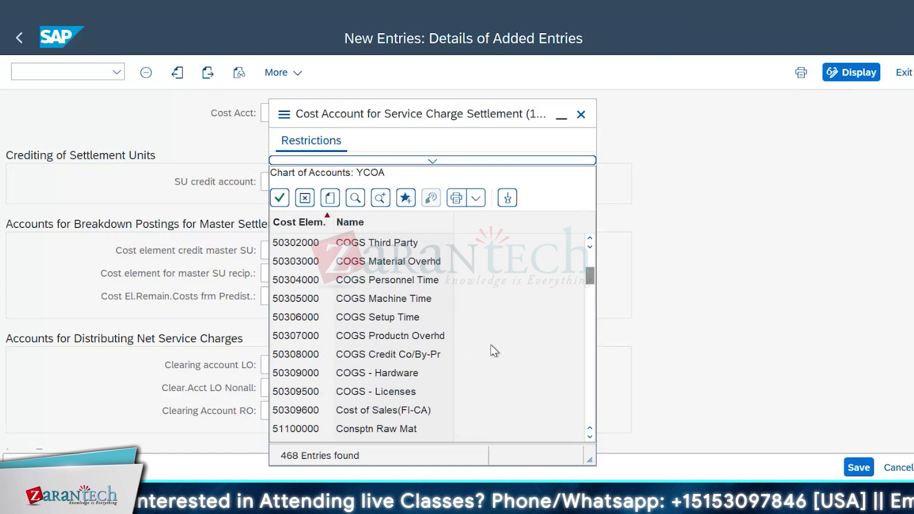
scroll(491, 358, down, 2)
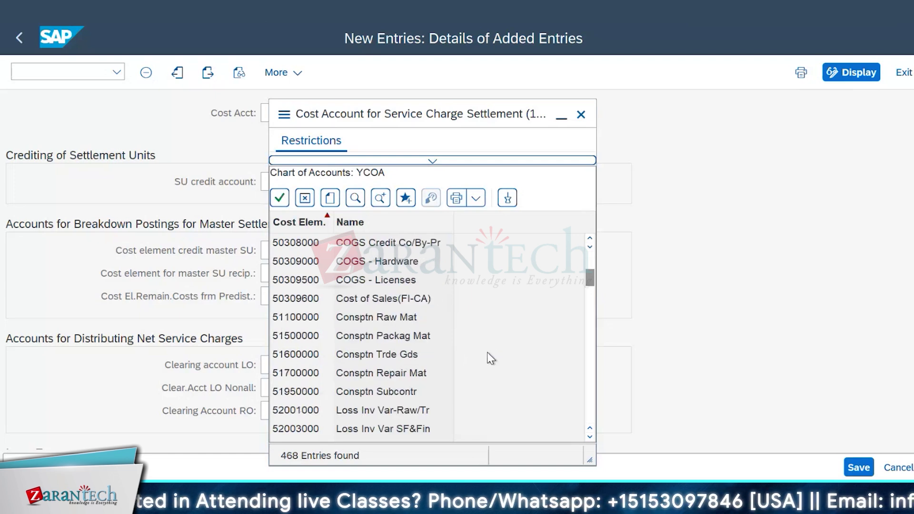
scroll(491, 358, down, 1)
scroll(490, 358, up, 2)
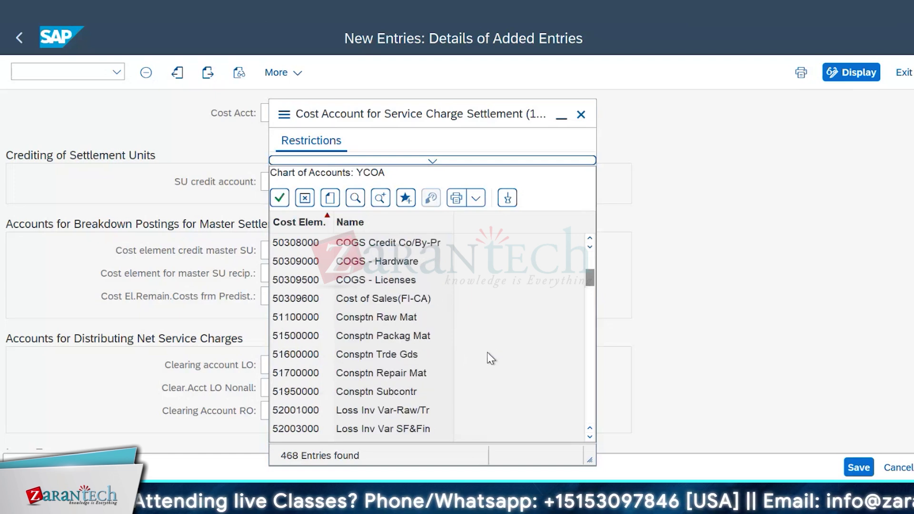
scroll(490, 358, up, 2)
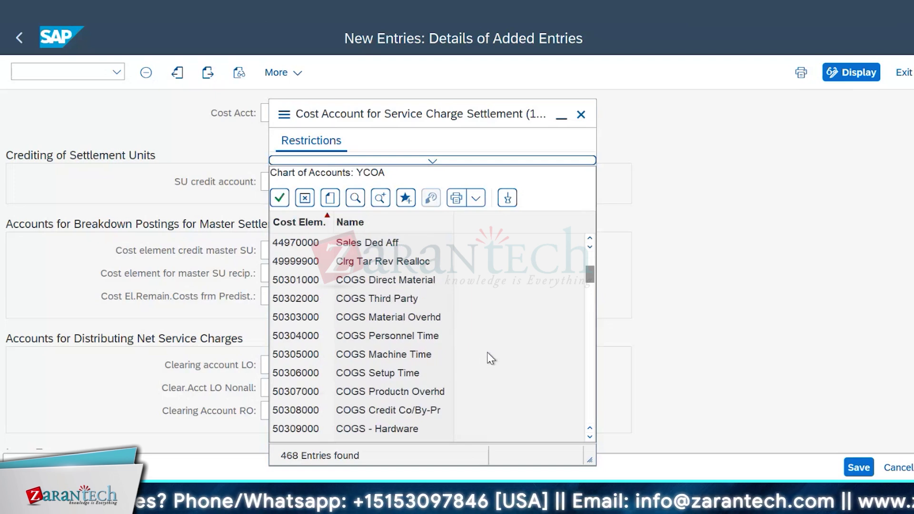
scroll(491, 358, down, 4)
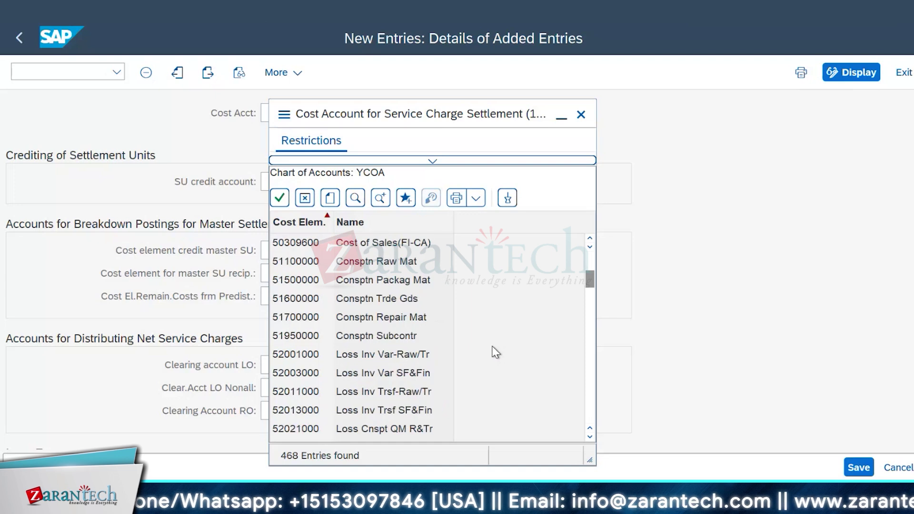
scroll(495, 352, up, 3)
scroll(495, 353, up, 6)
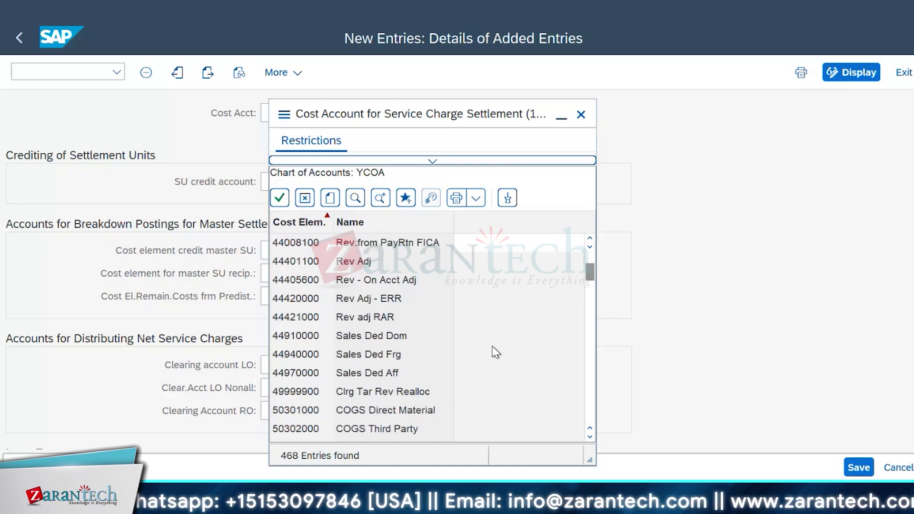
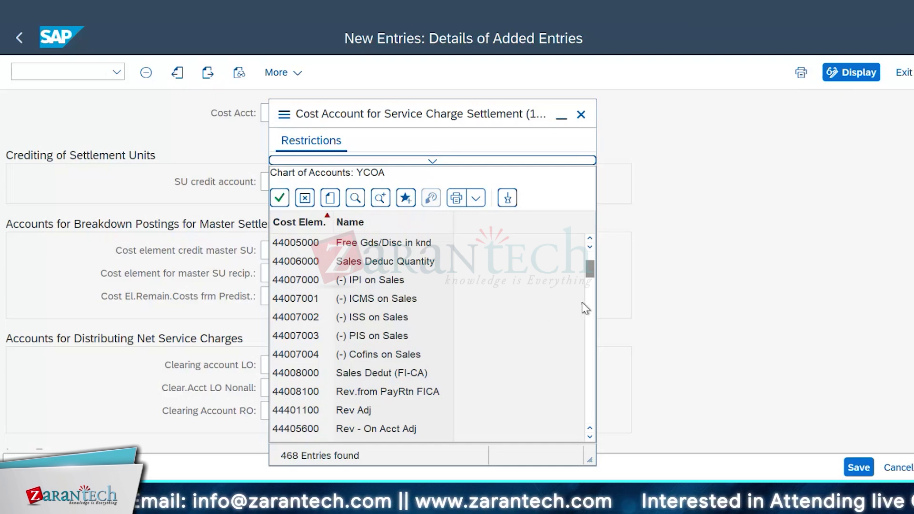
scroll(545, 325, down, 3)
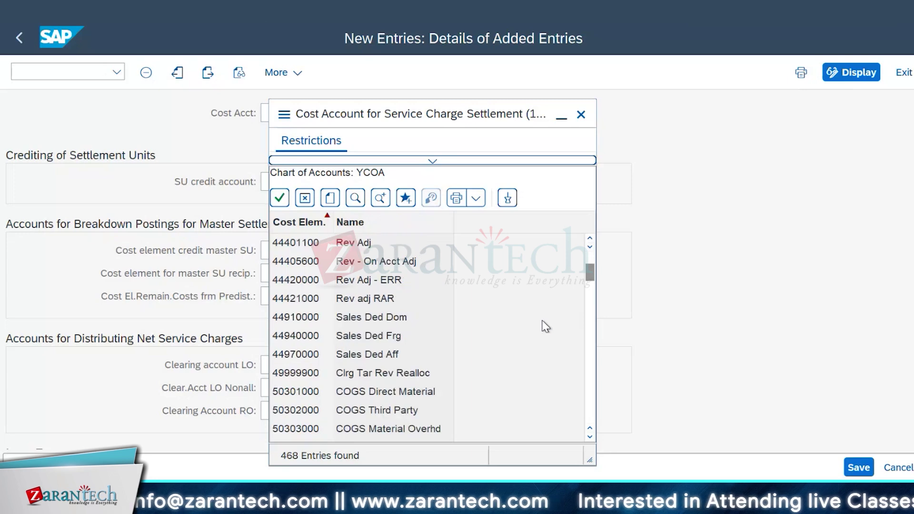
scroll(544, 323, down, 5)
scroll(541, 339, up, 2)
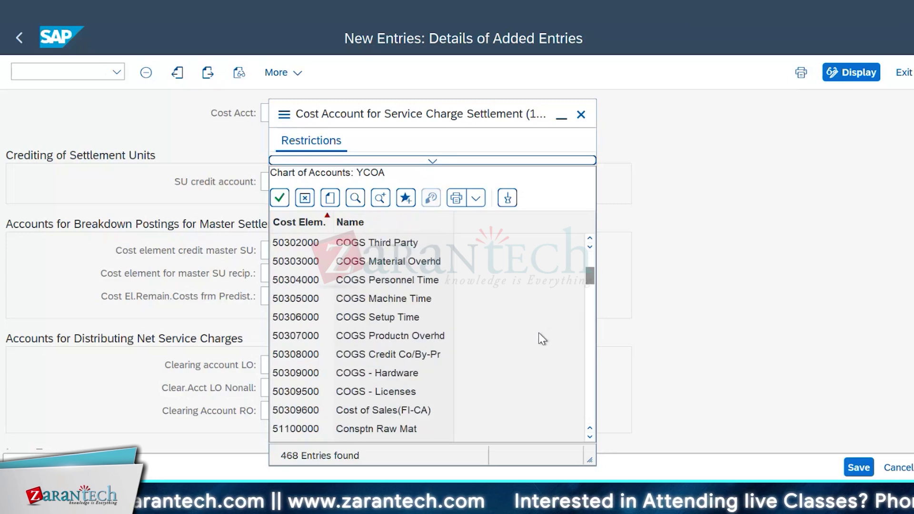
scroll(541, 336, up, 3)
scroll(547, 359, up, 3)
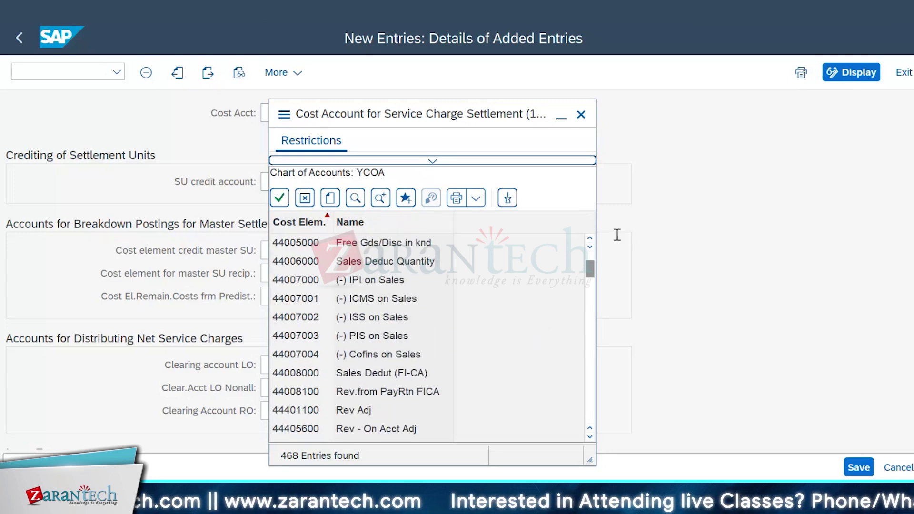
scroll(551, 345, up, 1)
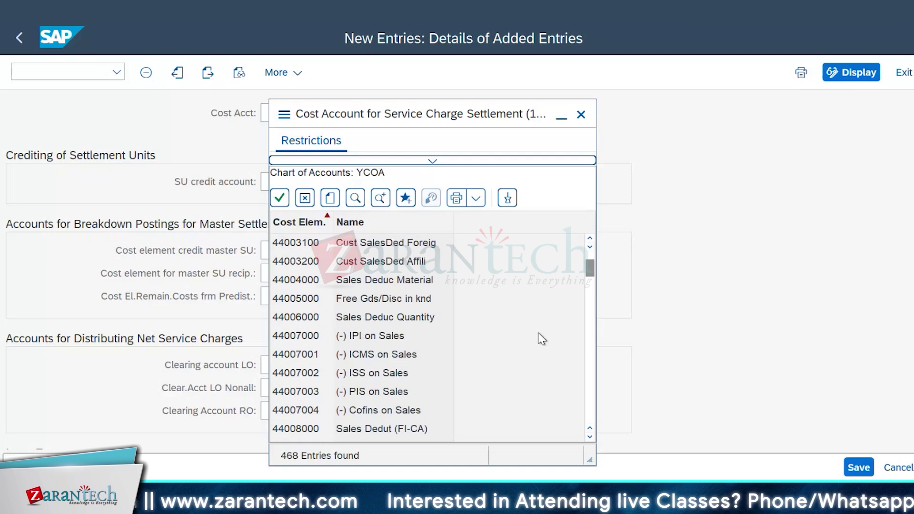
scroll(542, 339, down, 3)
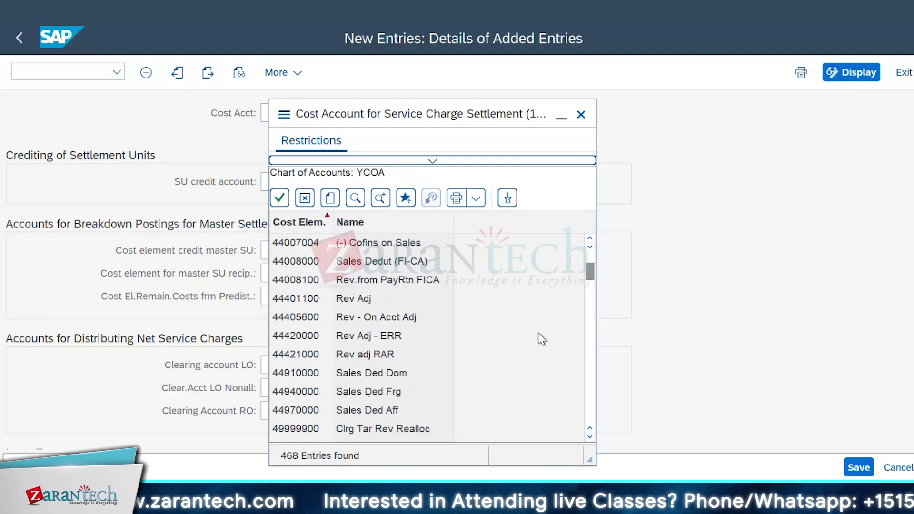
scroll(541, 339, down, 1)
double_click(284, 338)
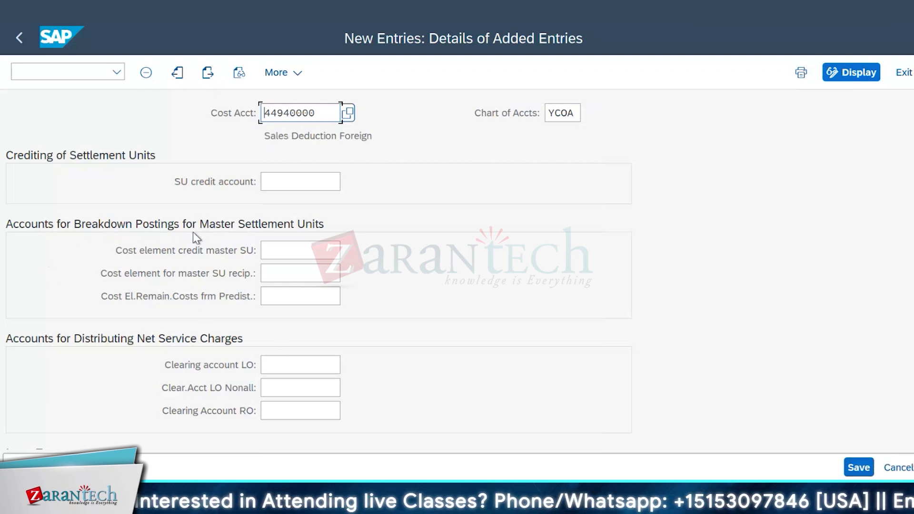
Review the new entry's account fields for master settlement units, net service charge distribution, input tax and cost object settlement unit.
scroll(514, 264, down, 1)
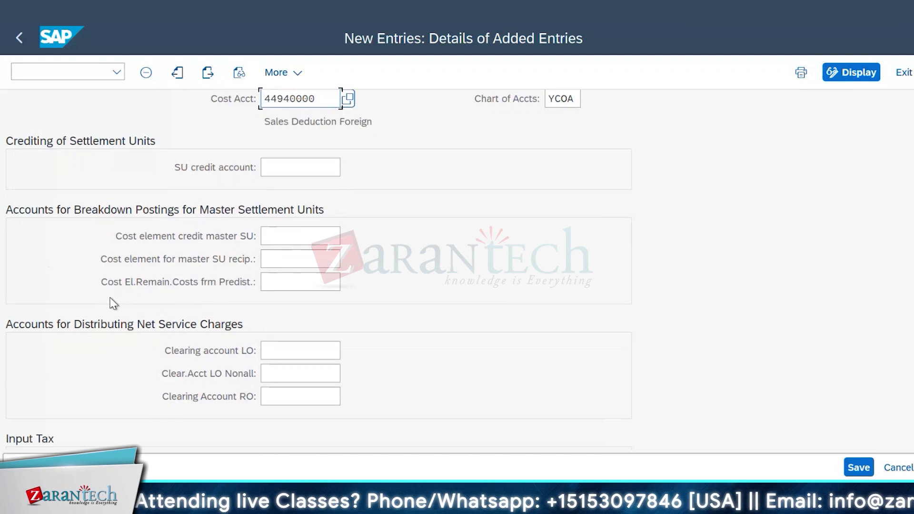
scroll(112, 303, down, 1)
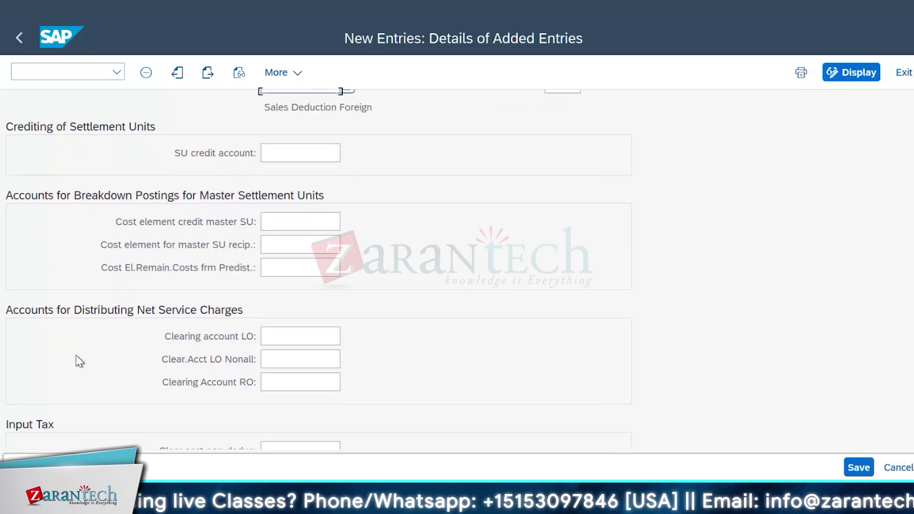
scroll(76, 356, down, 3)
scroll(76, 356, down, 8)
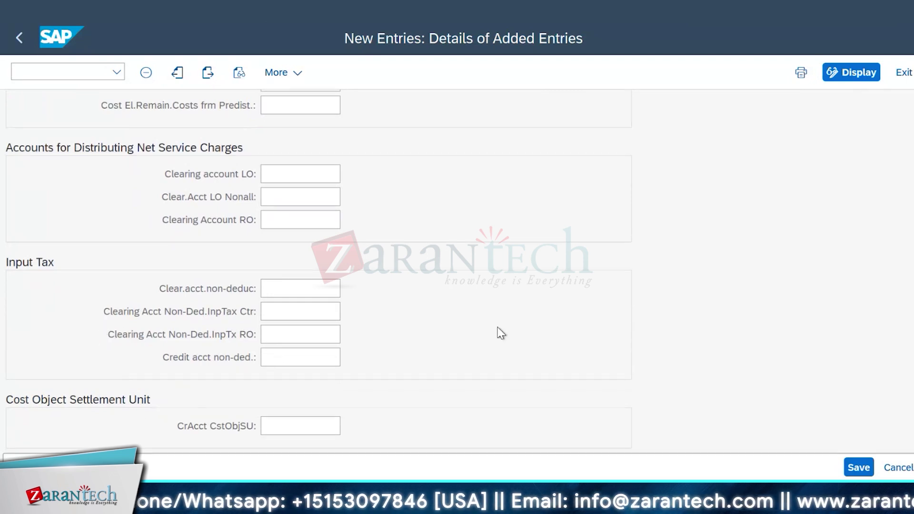
scroll(443, 331, up, 3)
scroll(473, 317, up, 10)
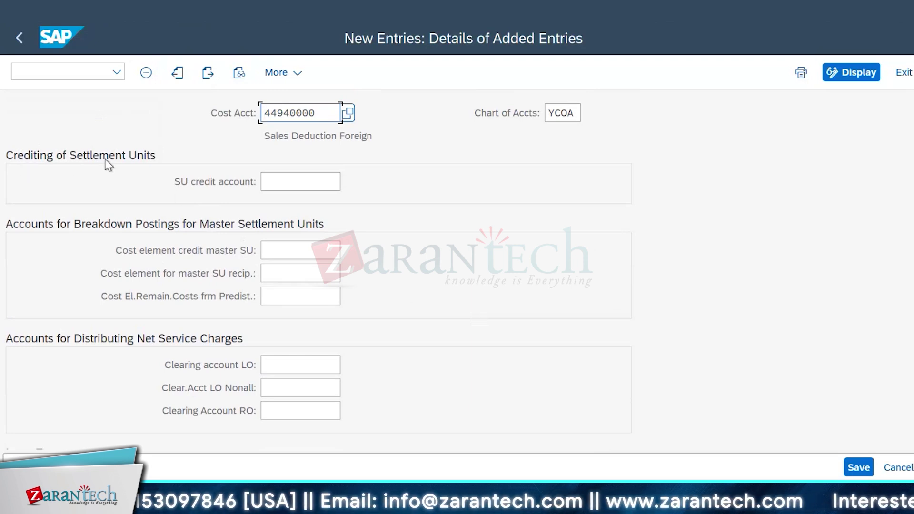
Set the SU credit account to G/L account 41007000 (Revenue Expenses) from chart of accounts YCOA.
click(302, 185)
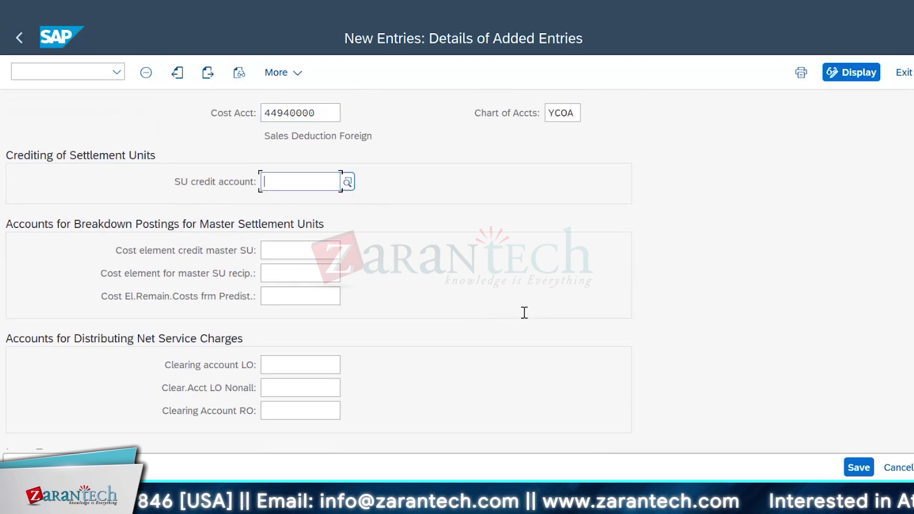
click(348, 181)
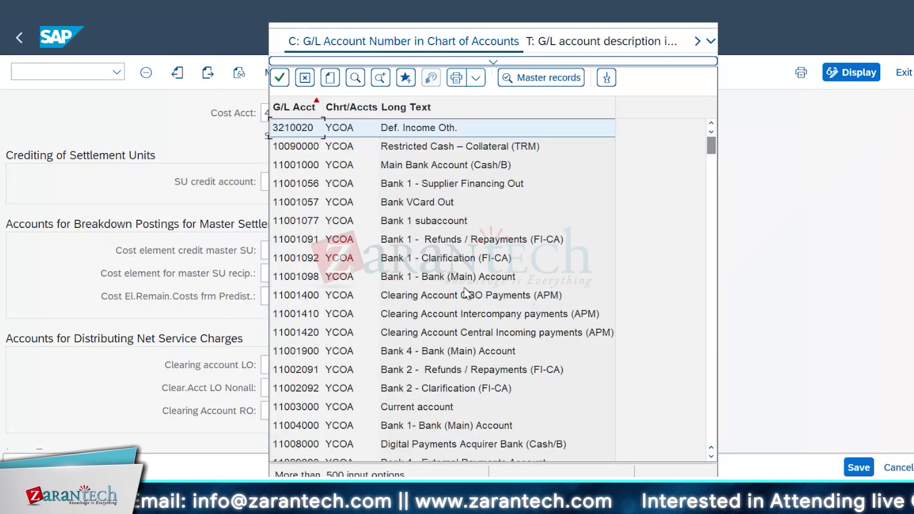
scroll(497, 297, down, 20)
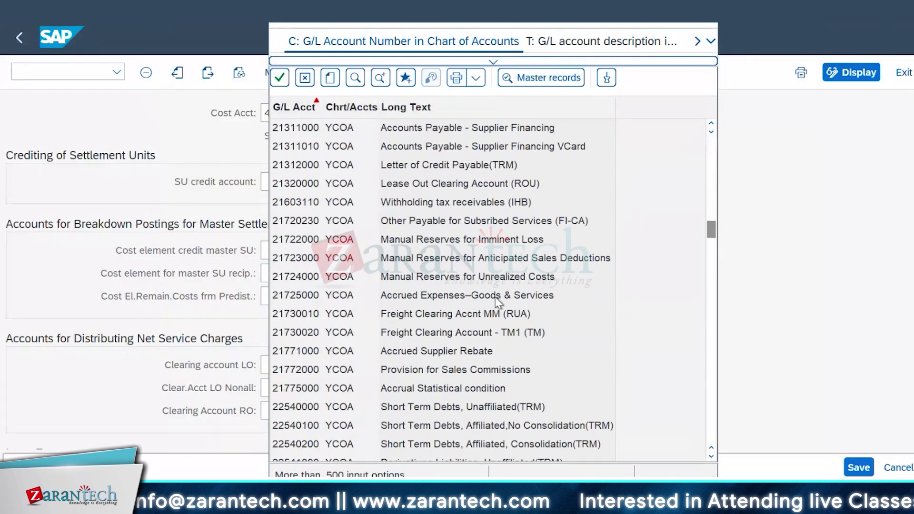
scroll(495, 297, down, 3)
scroll(495, 297, up, 1)
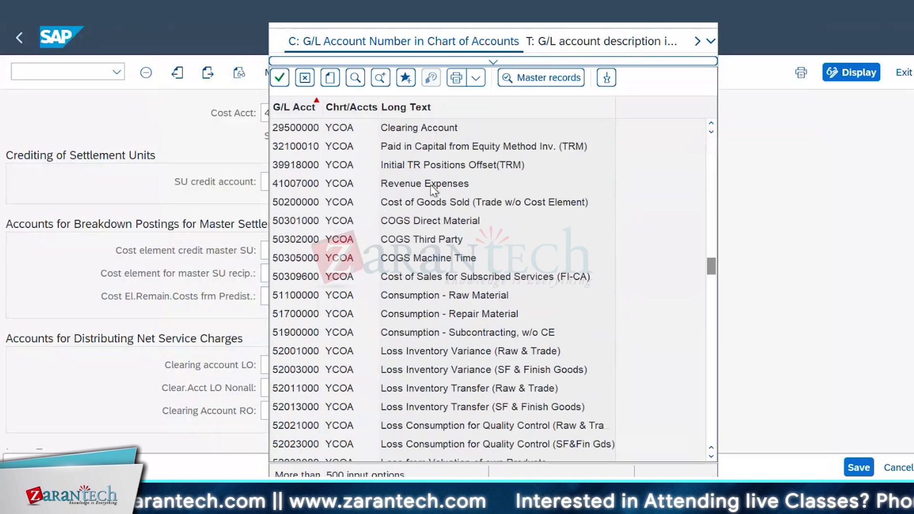
double_click(430, 185)
Save the clearing account entry for cost account 44940000 under customizing request S4HK902905 and return to the IMG structure.
click(288, 251)
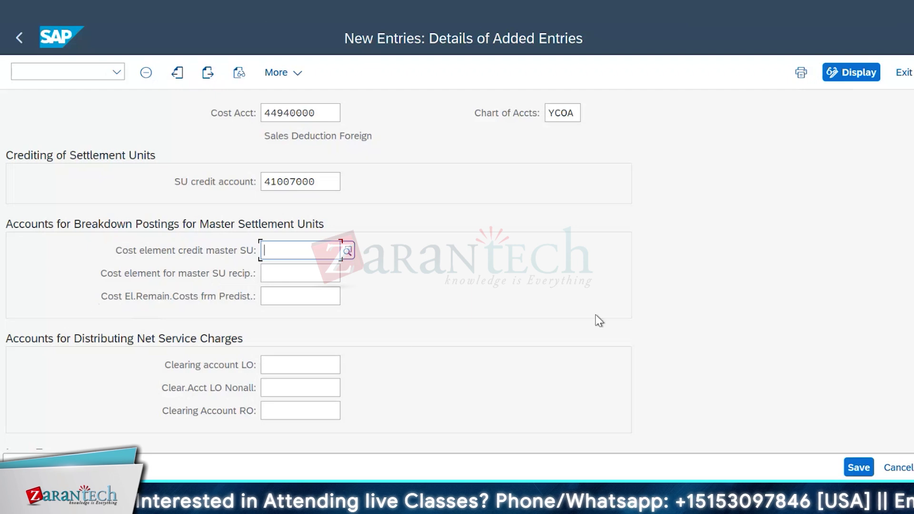
scroll(599, 320, down, 1)
scroll(599, 321, down, 4)
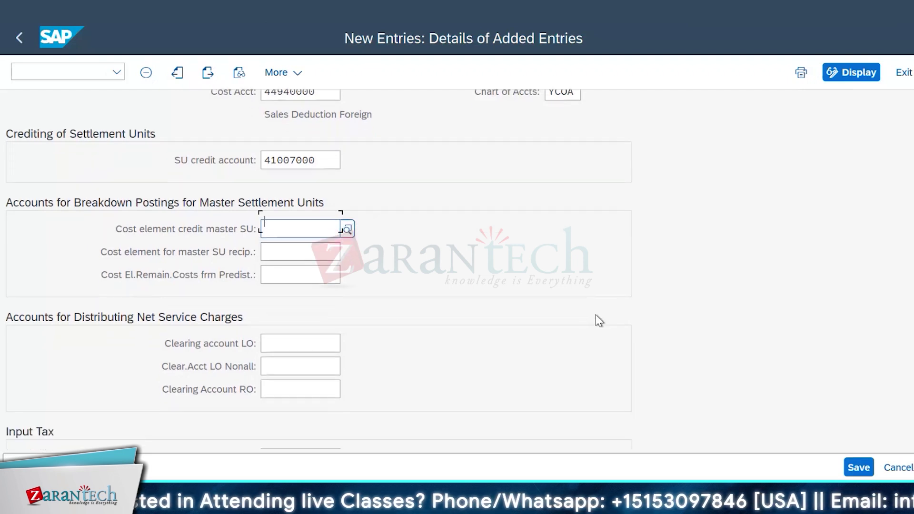
scroll(616, 341, down, 4)
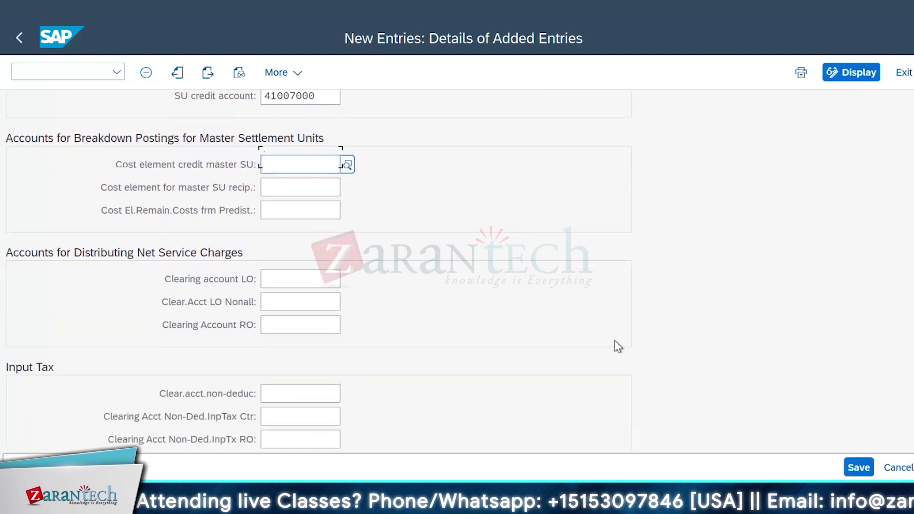
scroll(615, 344, up, 9)
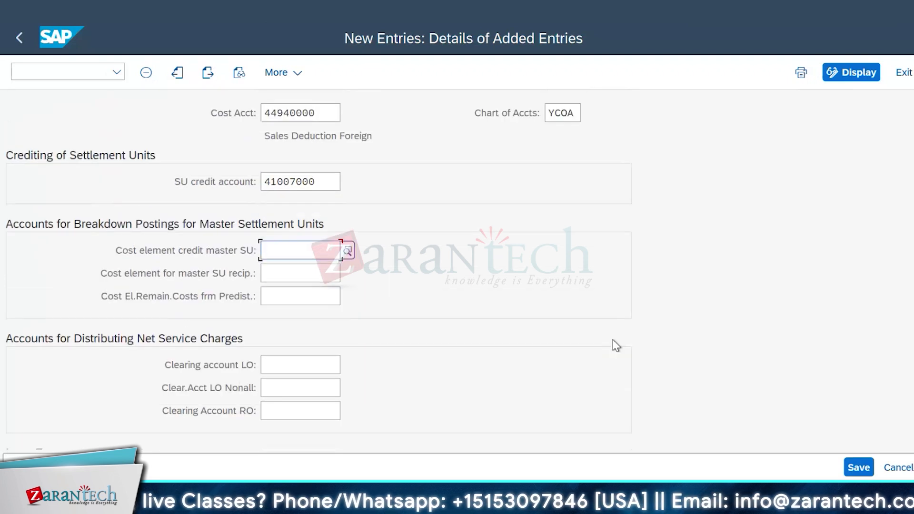
click(327, 114)
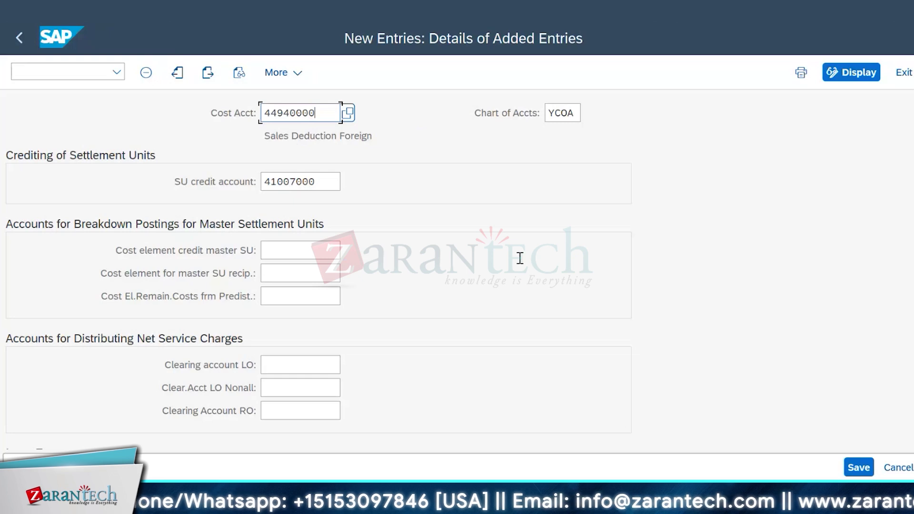
click(859, 468)
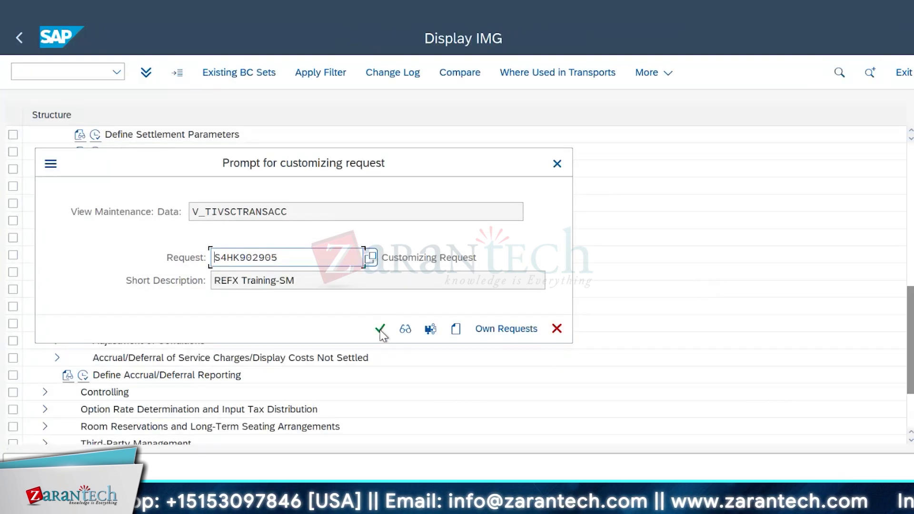
click(379, 329)
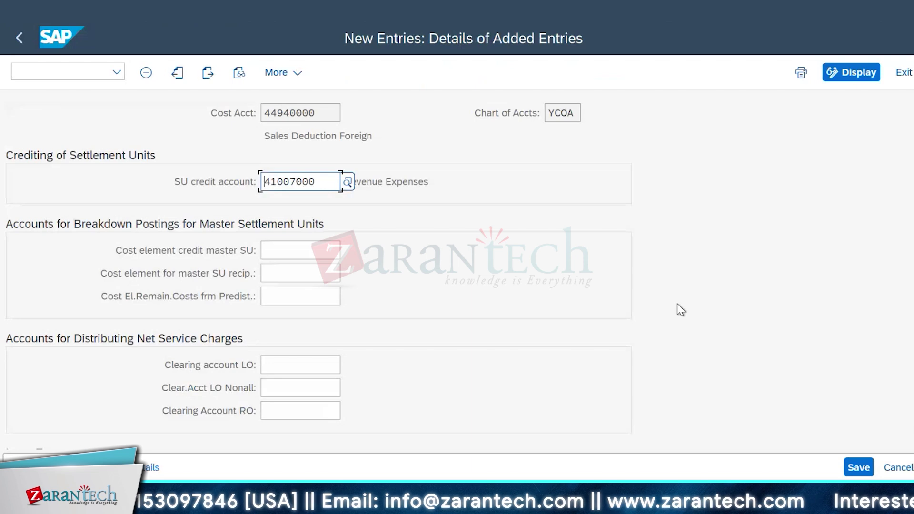
click(19, 38)
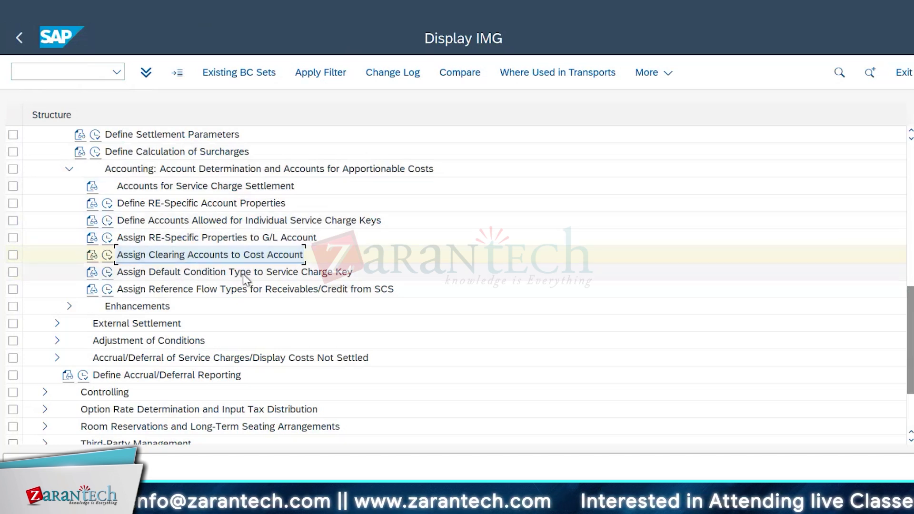
Open Assign Reference Flow Types for Receivables/Credit from SCS and examine the rent, service charge and flat rate flow types with their reference flow types.
scroll(320, 340, down, 1)
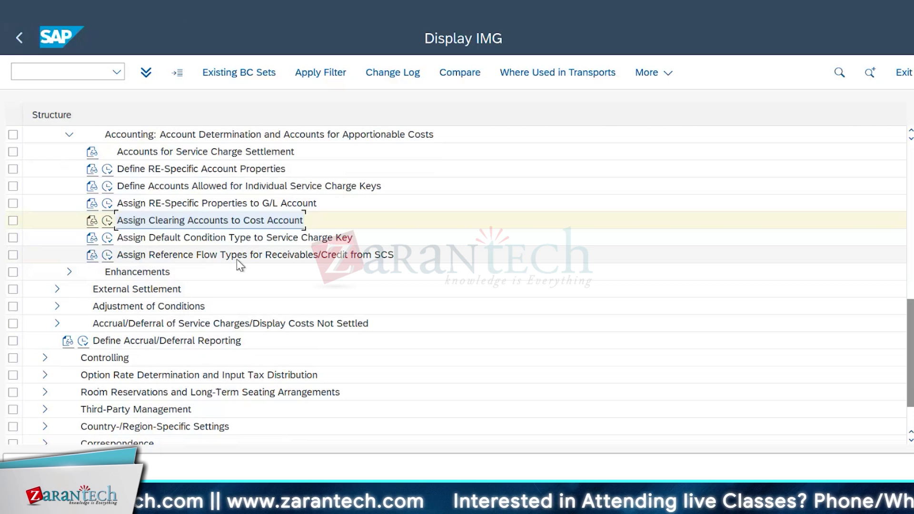
click(107, 256)
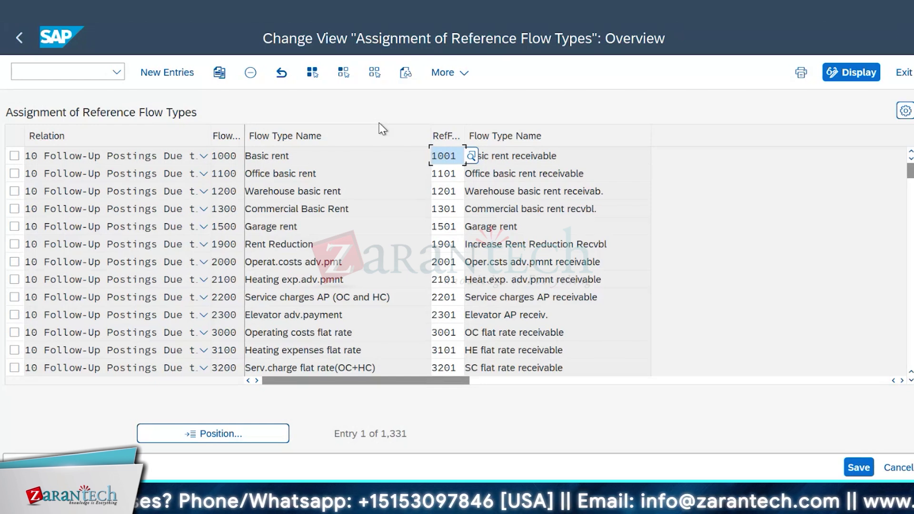
click(309, 163)
click(363, 180)
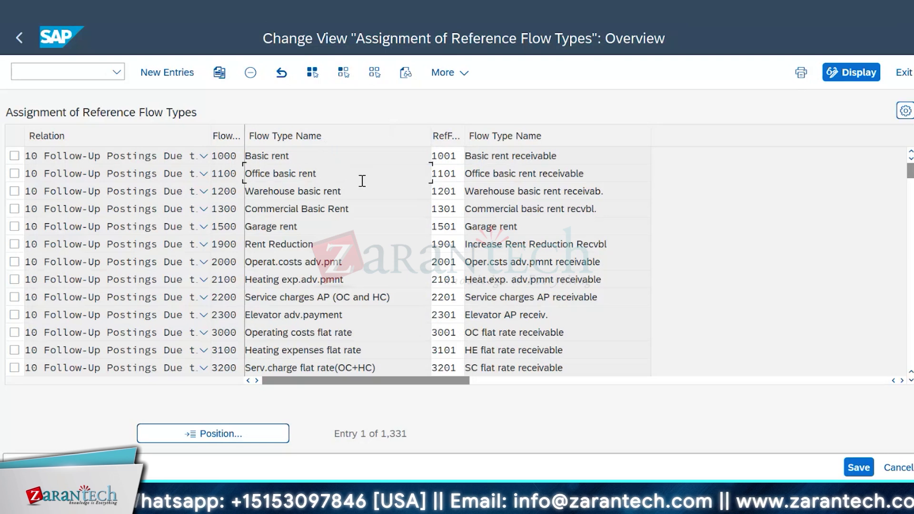
click(317, 242)
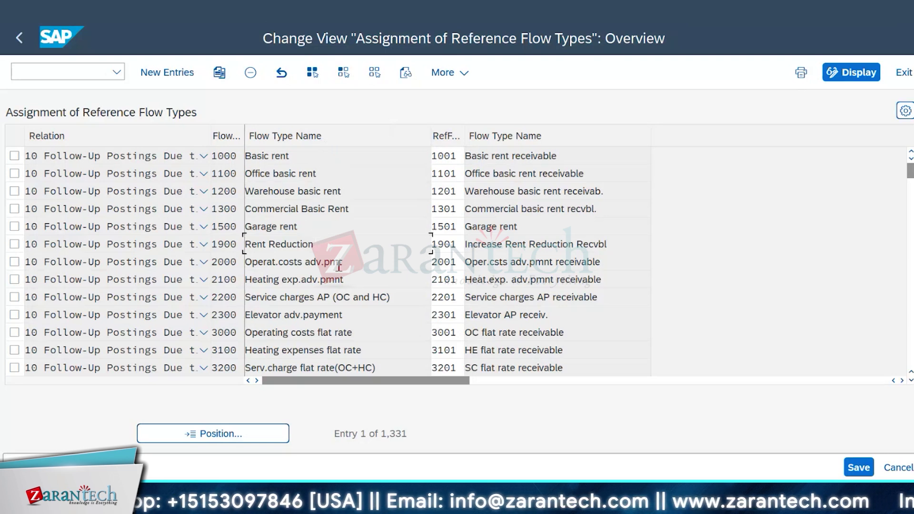
scroll(324, 255, down, 1)
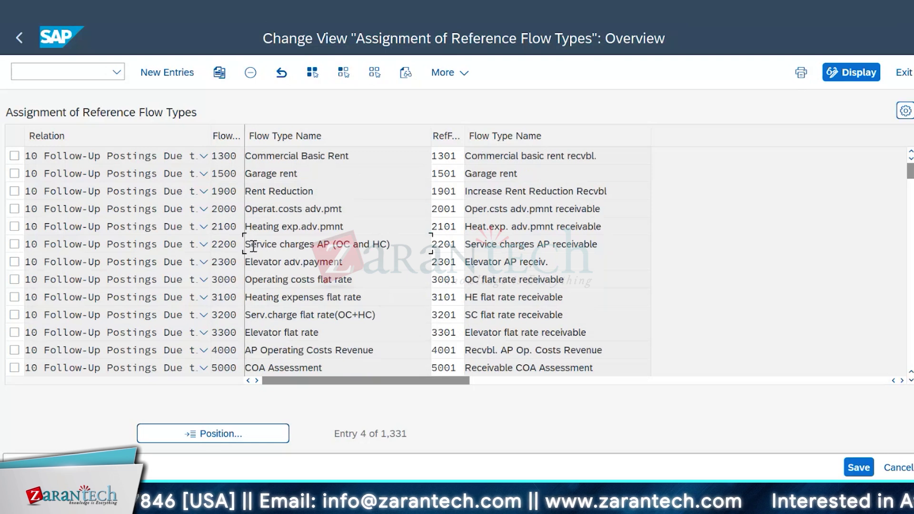
drag(246, 244, 390, 244)
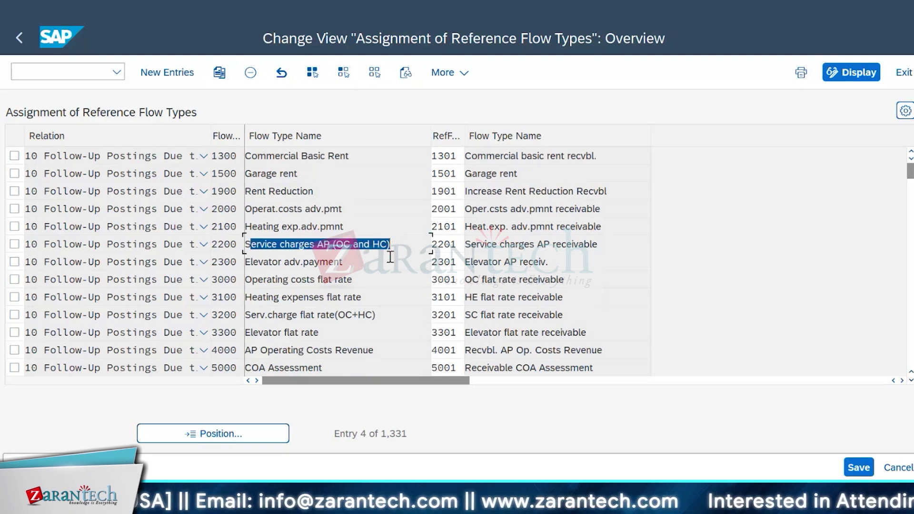
click(392, 256)
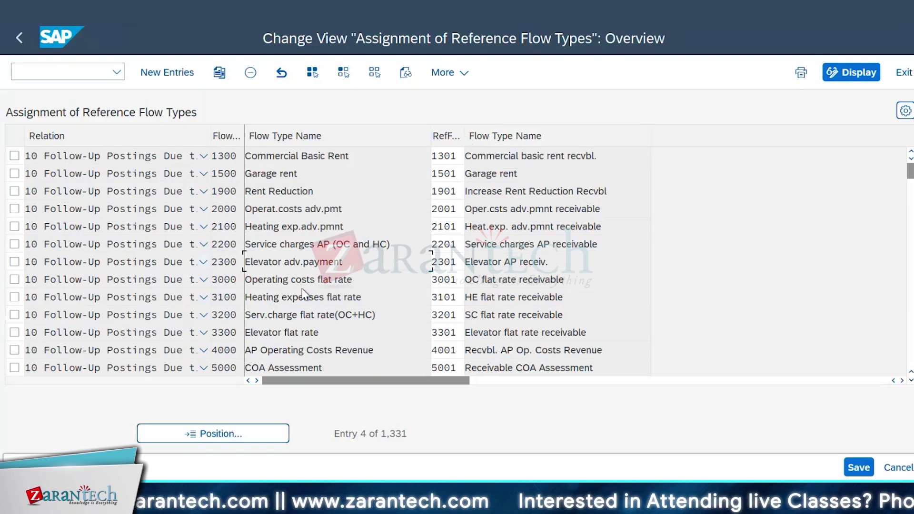
click(262, 244)
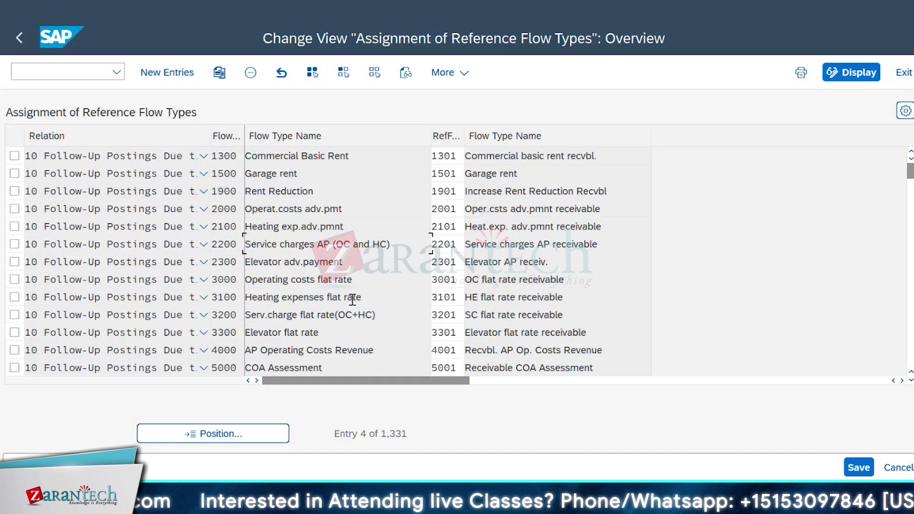
click(374, 280)
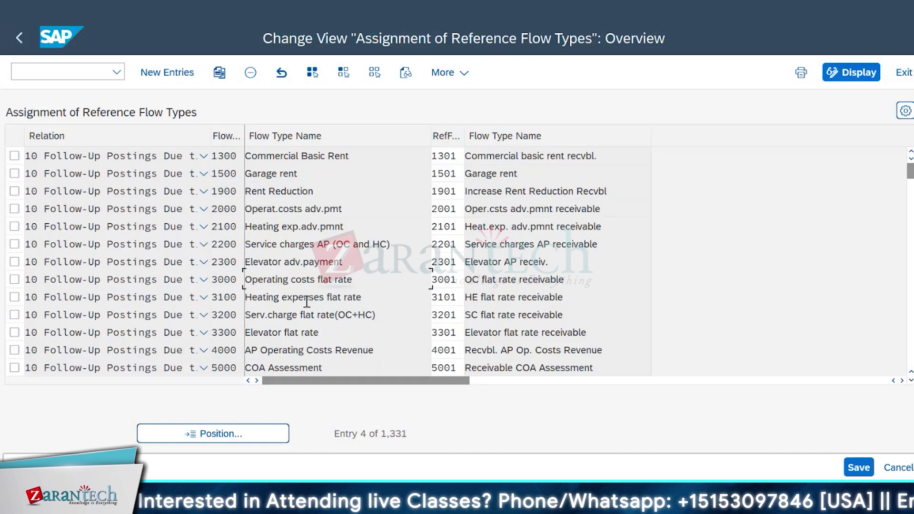
click(382, 297)
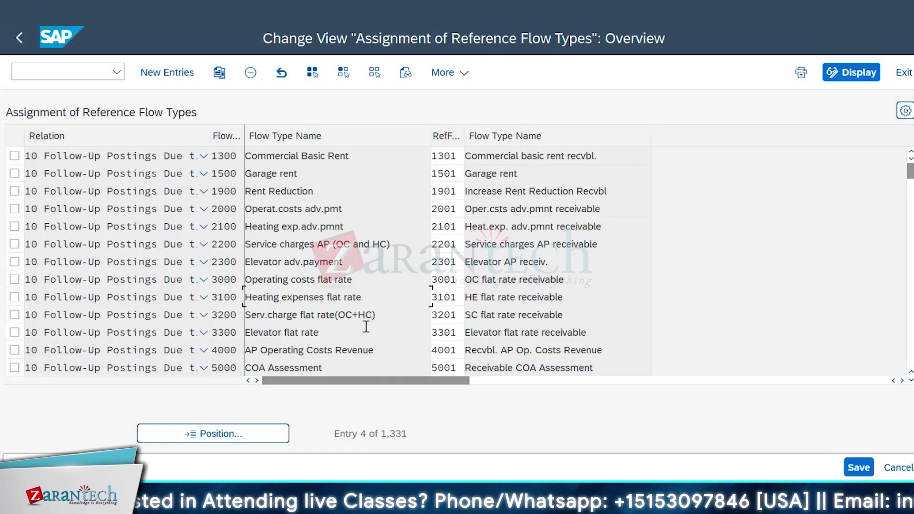
scroll(381, 315, down, 2)
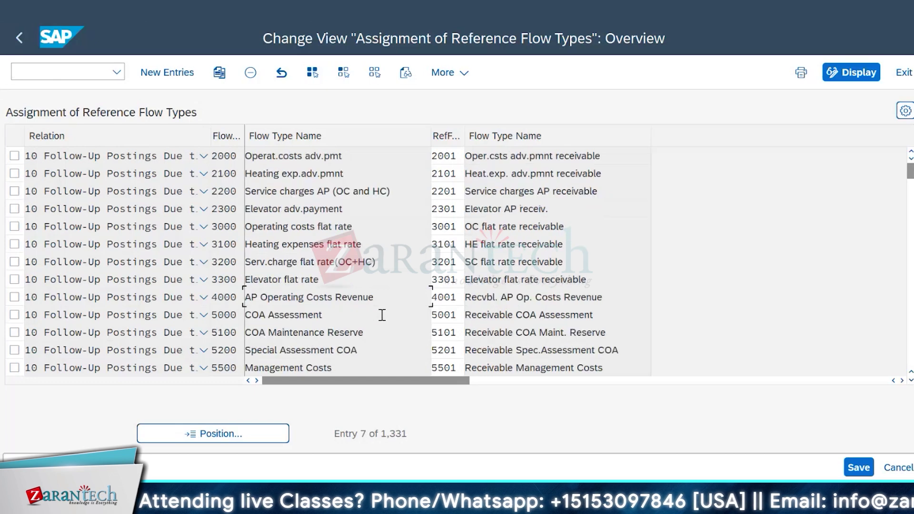
scroll(383, 317, down, 3)
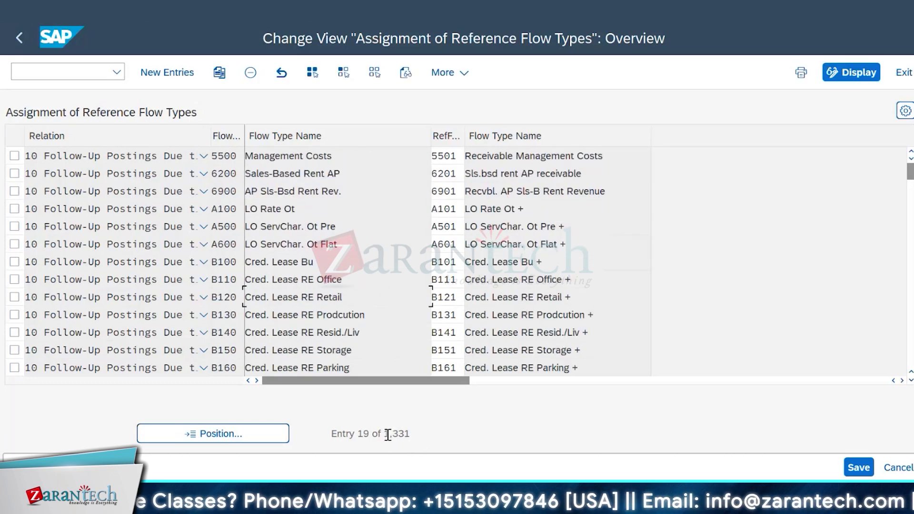
drag(389, 431, 433, 433)
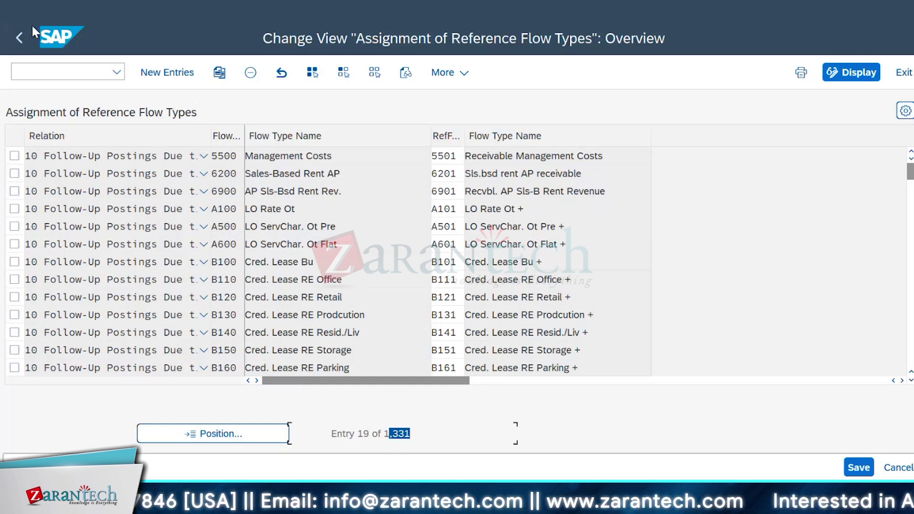
Export the reference flow type assignments to the Desktop as Excel file EXPORT, permitting the file creation and remembering that decision.
click(50, 13)
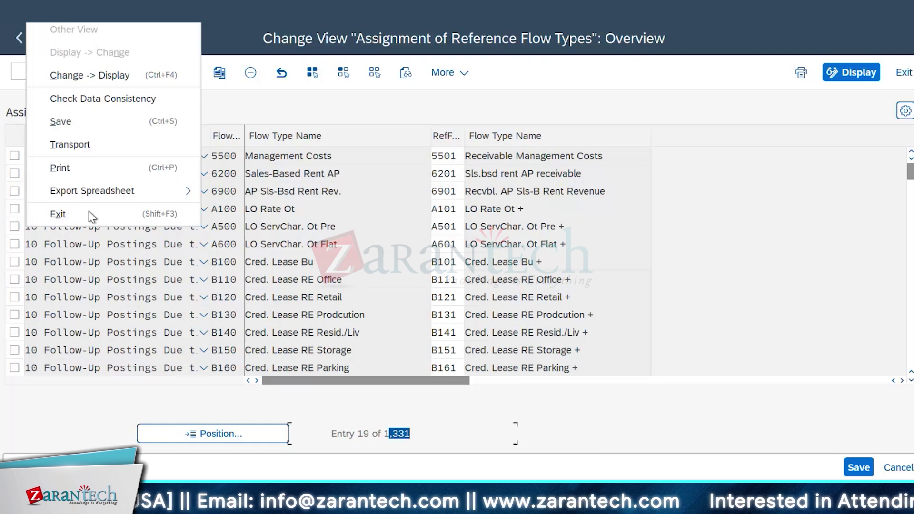
mouse_move(102, 190)
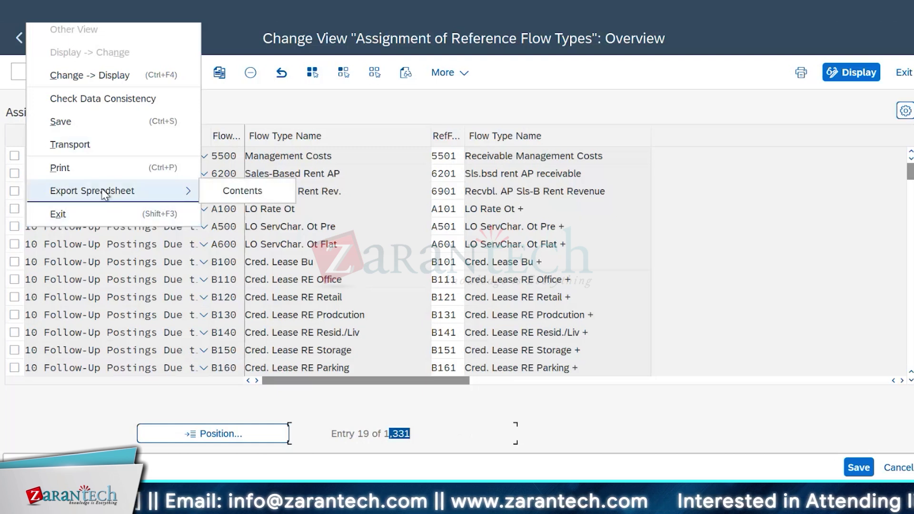
click(243, 195)
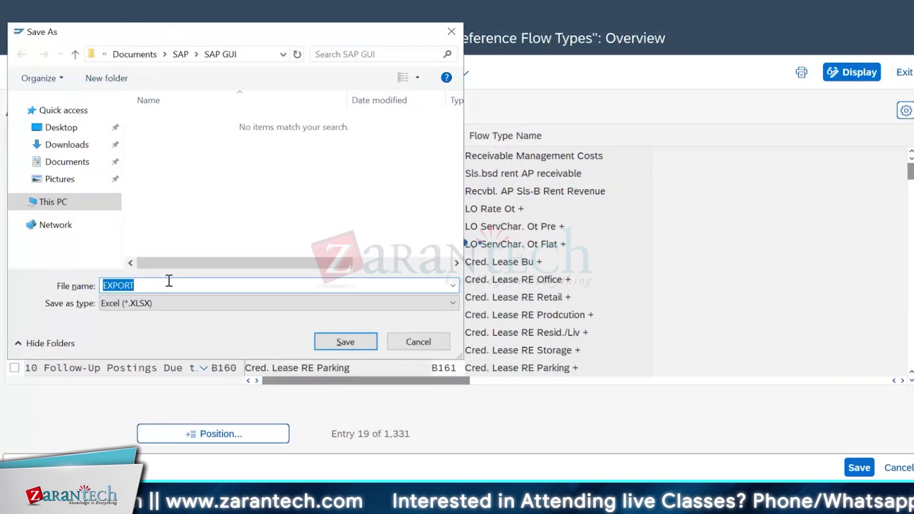
click(70, 131)
click(347, 343)
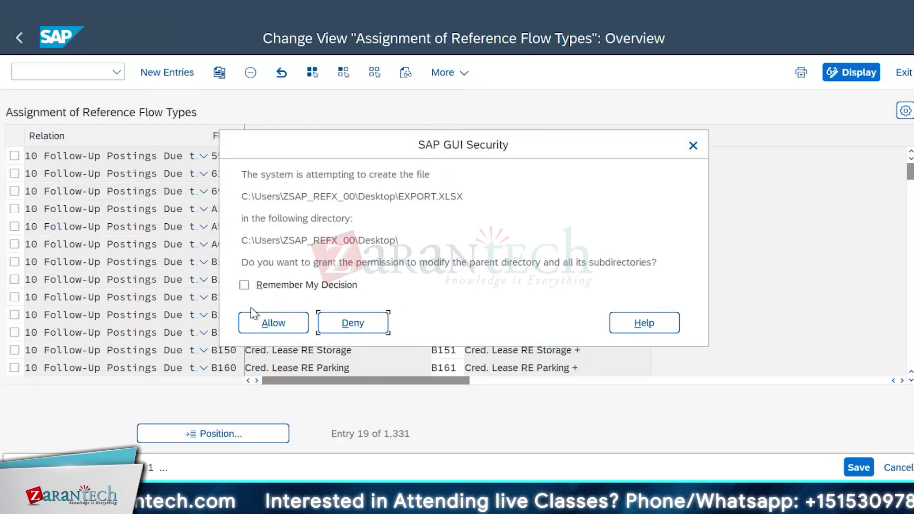
click(244, 284)
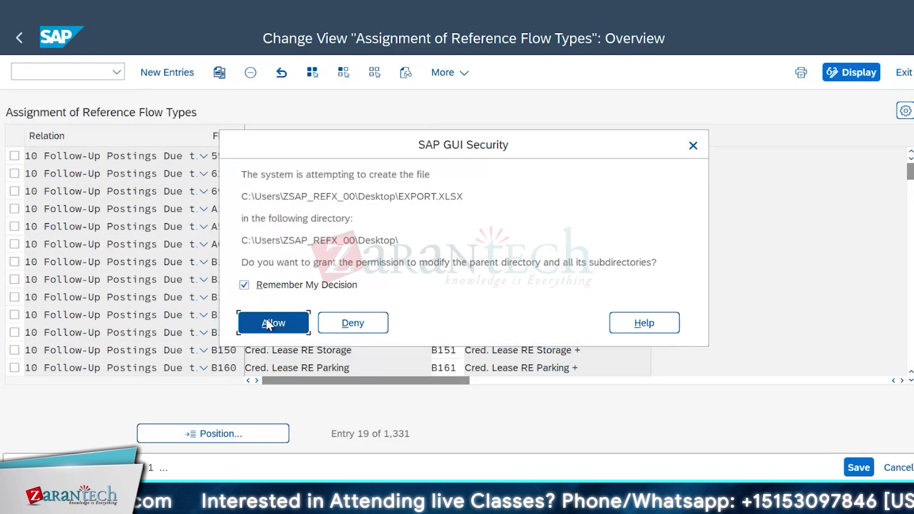
click(273, 323)
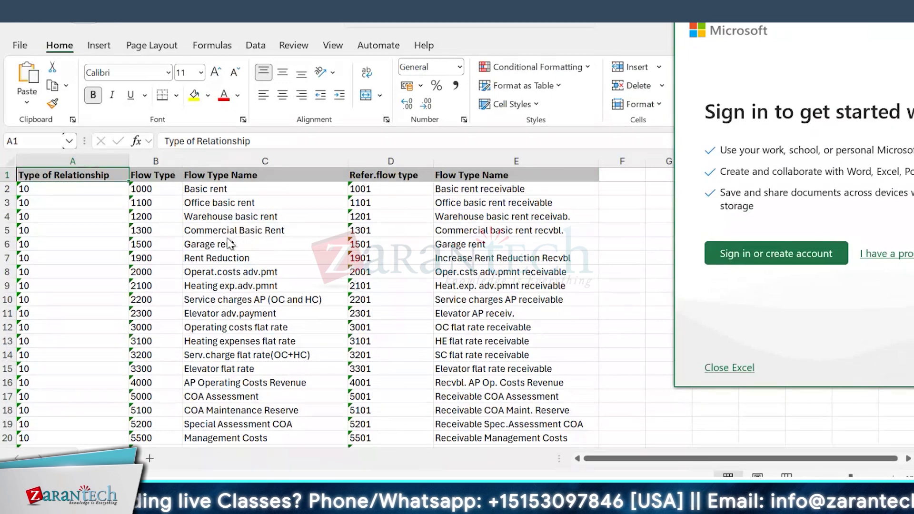
Look through the flow type assignments in the exported Excel spreadsheet, and return to the IMG structure in SAP.
scroll(148, 288, down, 6)
scroll(148, 287, down, 20)
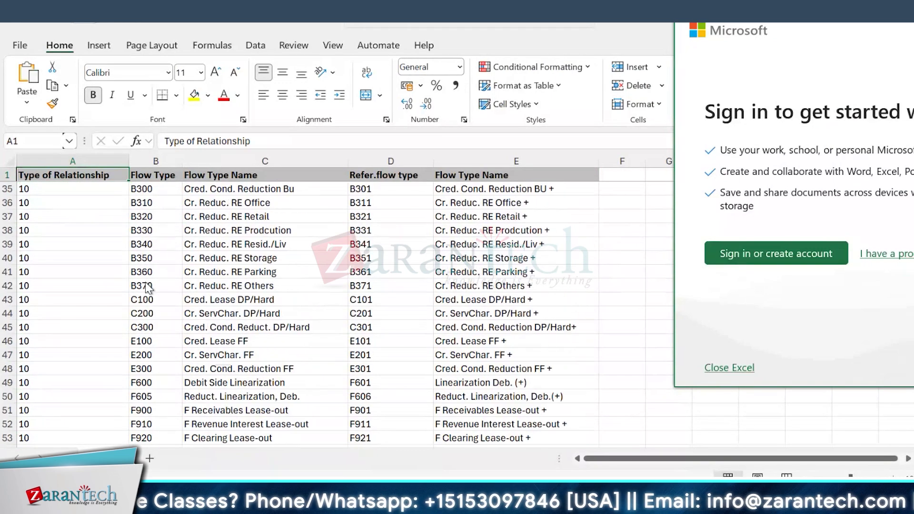
scroll(141, 293, down, 19)
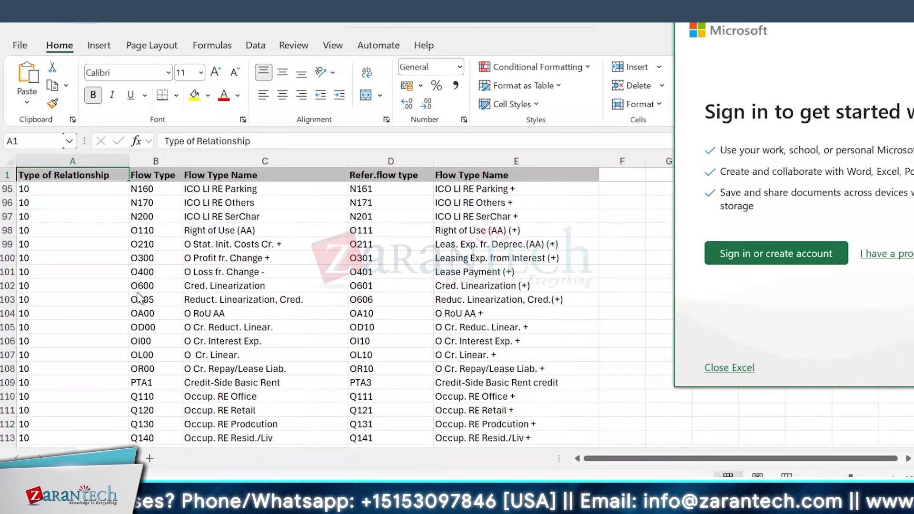
scroll(134, 307, down, 20)
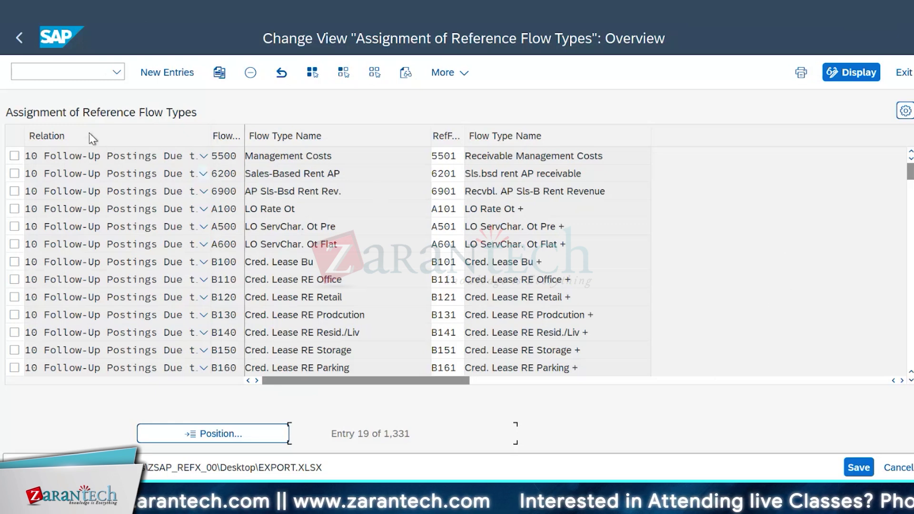
click(19, 38)
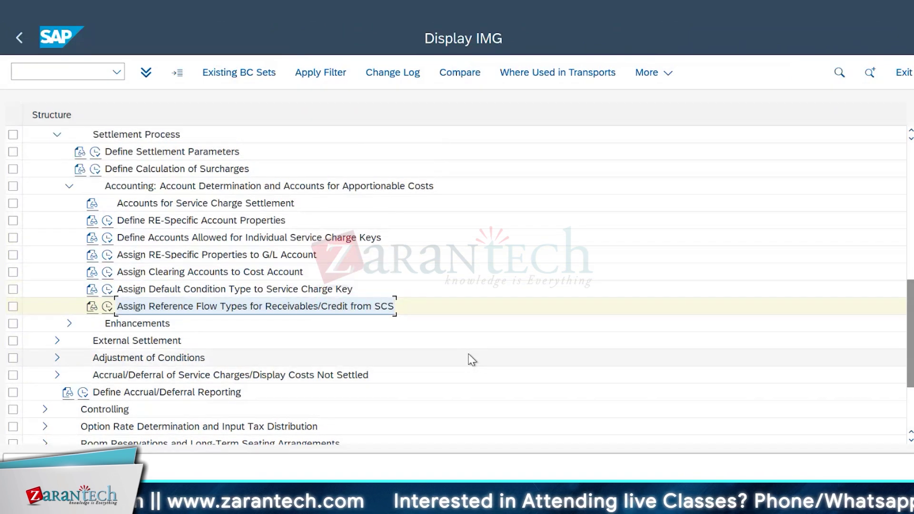
Examine the activities under External Settlement and Accrual/Deferral of Service Charges, leaving these nodes and Settlement Process collapsed.
click(69, 186)
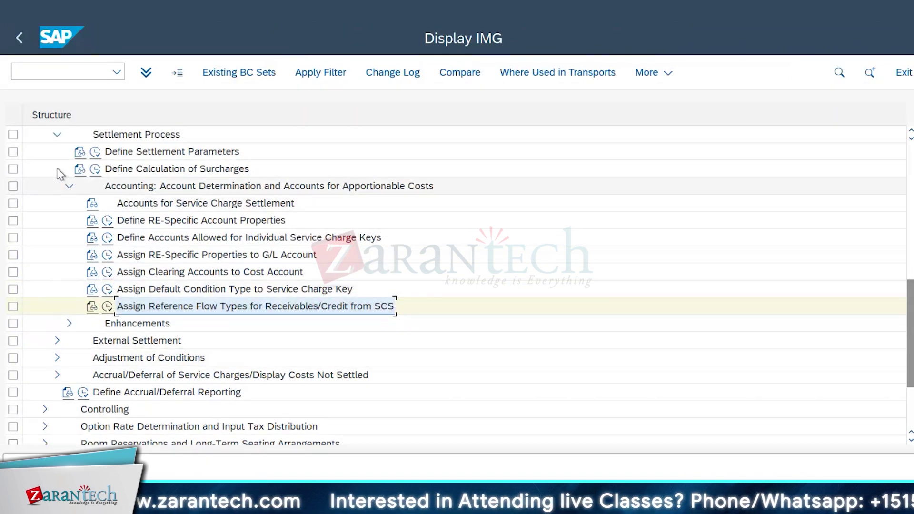
click(57, 136)
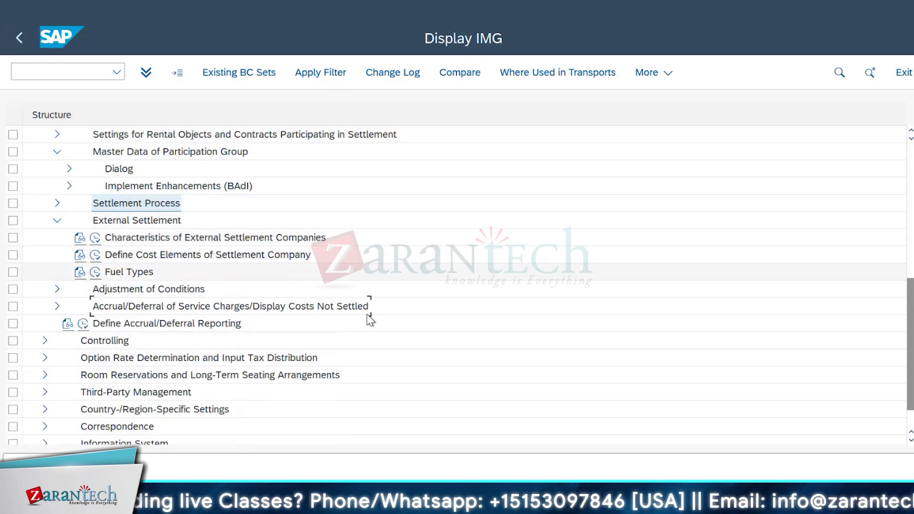
click(56, 310)
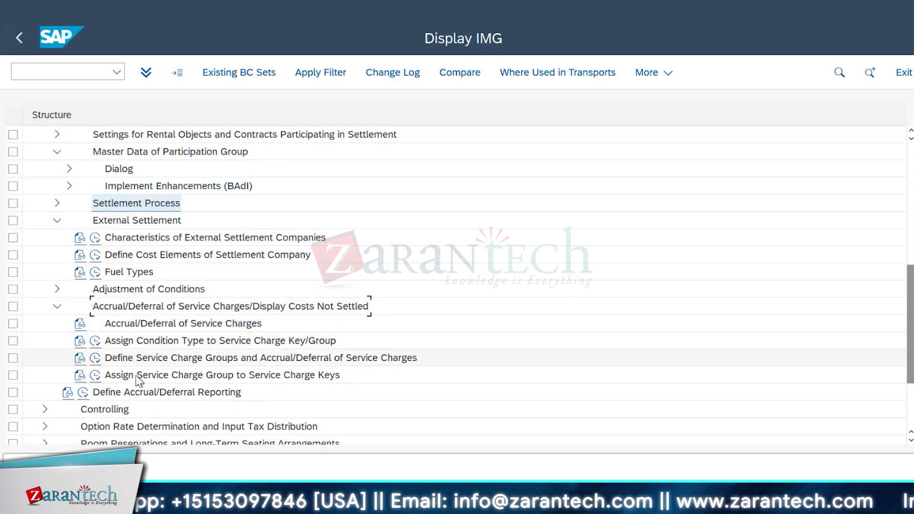
click(57, 307)
click(57, 220)
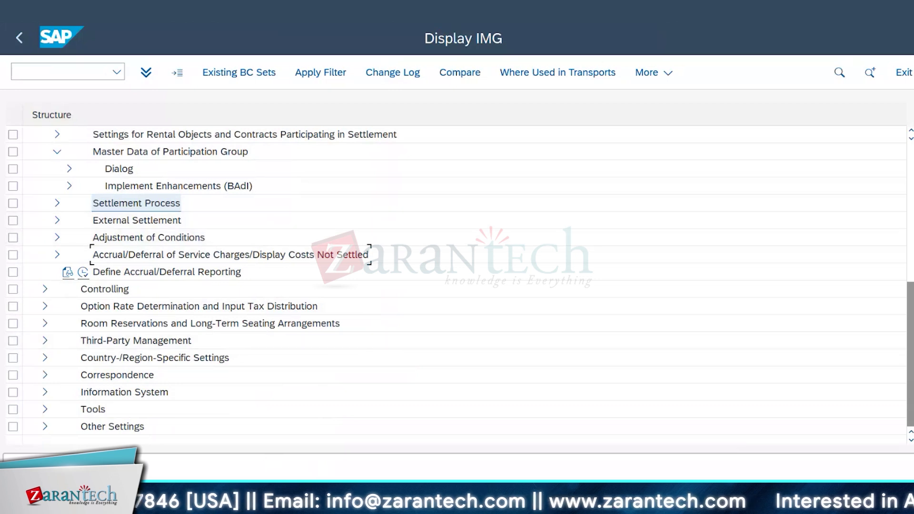
Switch to the Notepad notes and add the line "SK -3000" below the S040 entry, separated by a blank line.
key(alt+Tab)
key(Return)
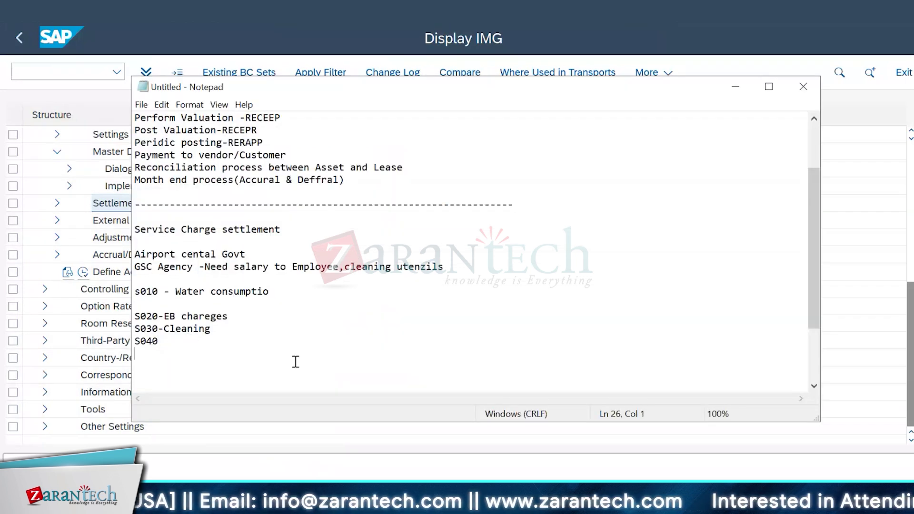
key(Return)
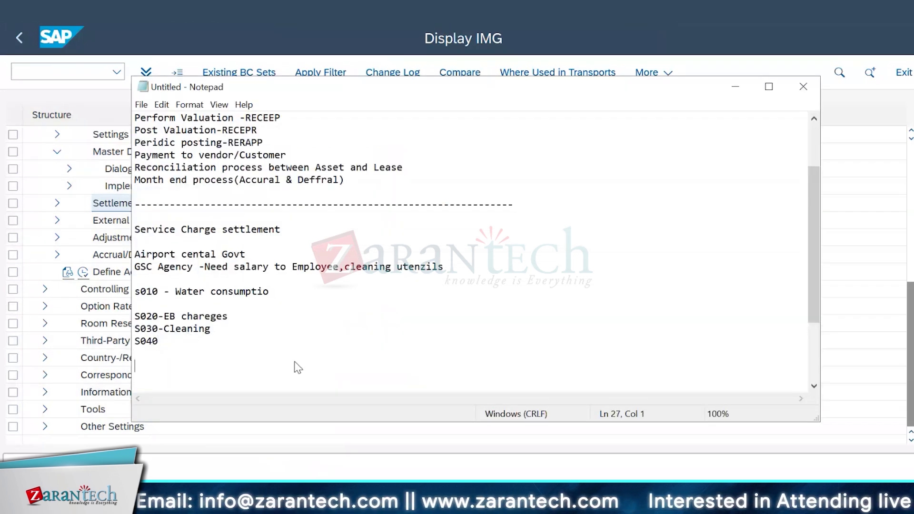
key(Return)
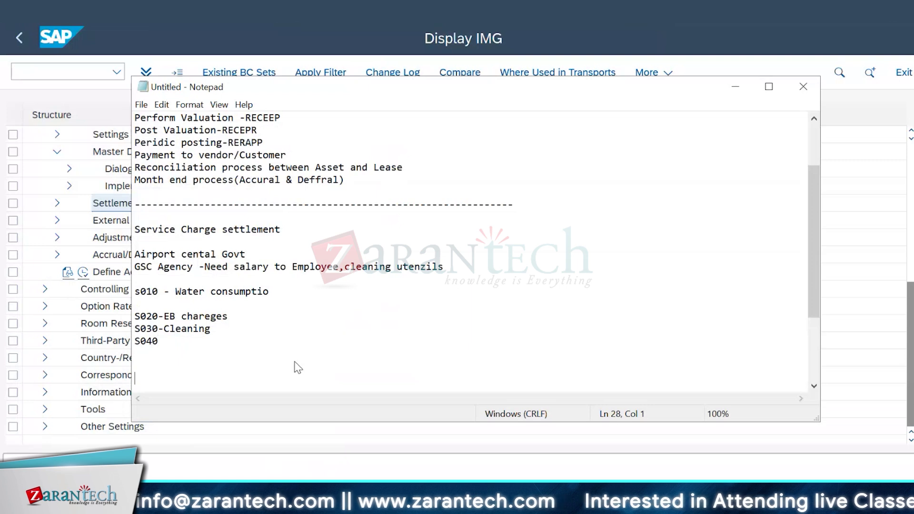
text(-)
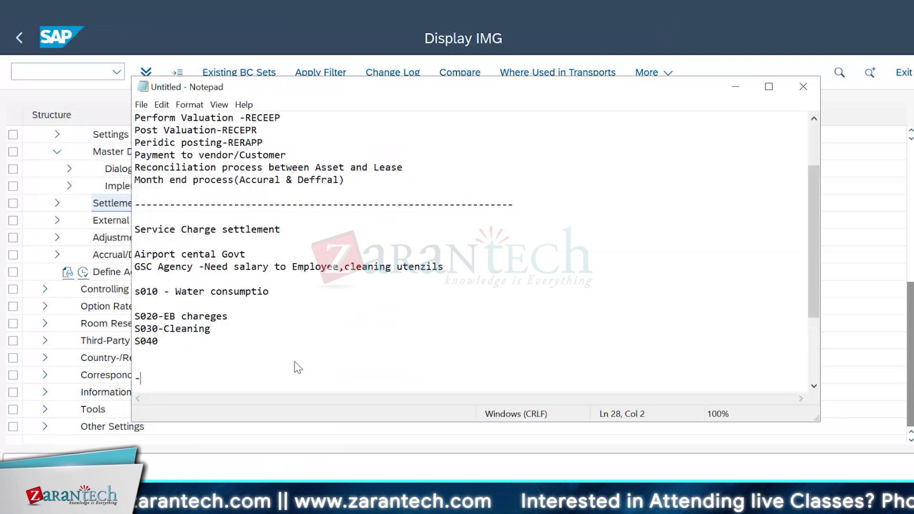
key(BackSpace)
key(BackSpace)
text(Ser)
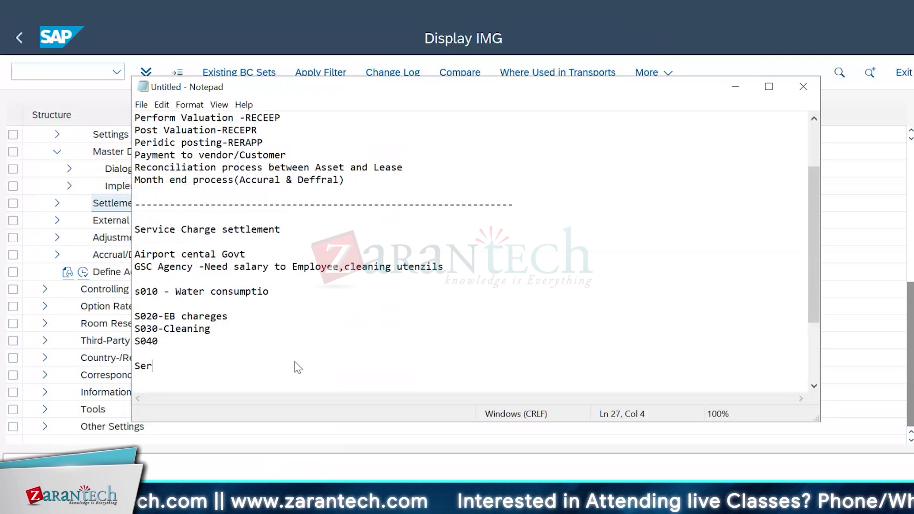
key(BackSpace)
key(BackSpace)
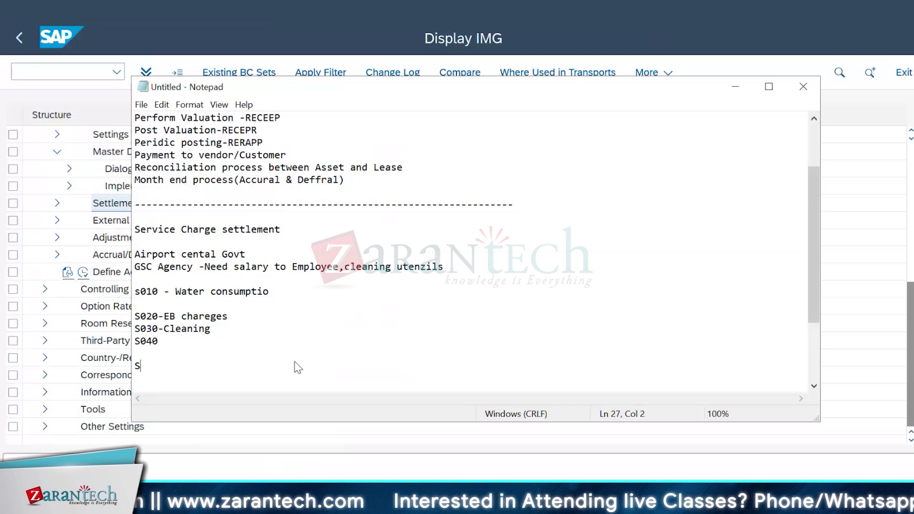
text(K -3300)
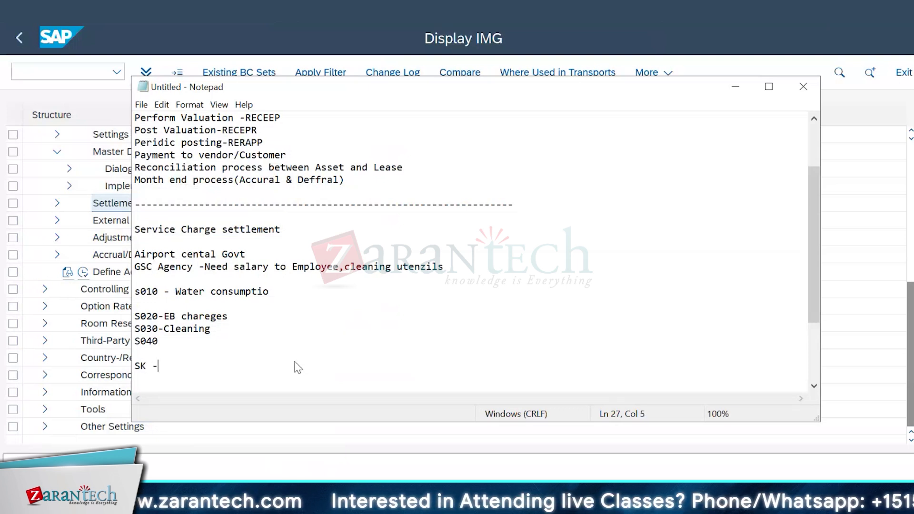
key(BackSpace)
key(BackSpace)
key(BackSpace)
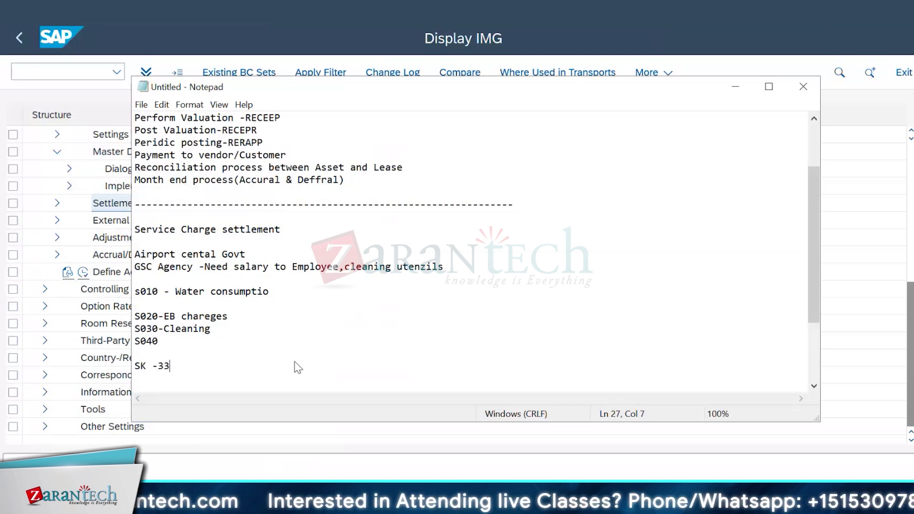
text(000)
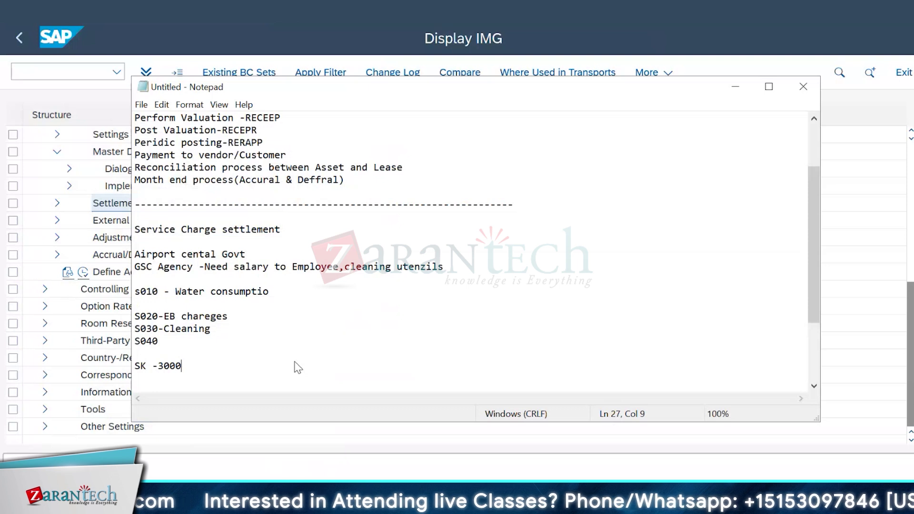
Add the note line "Condition type need to define for SCC" under the SK entry.
key(Return)
text(C)
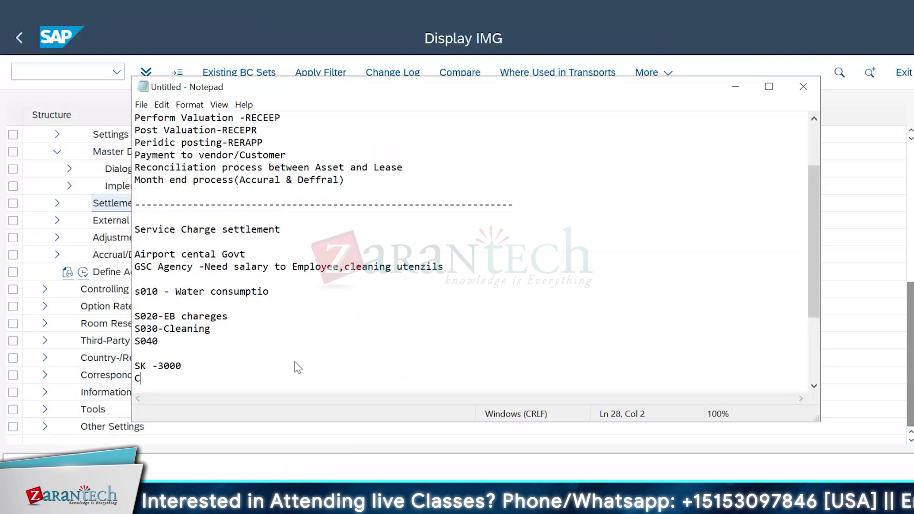
text(ondition type)
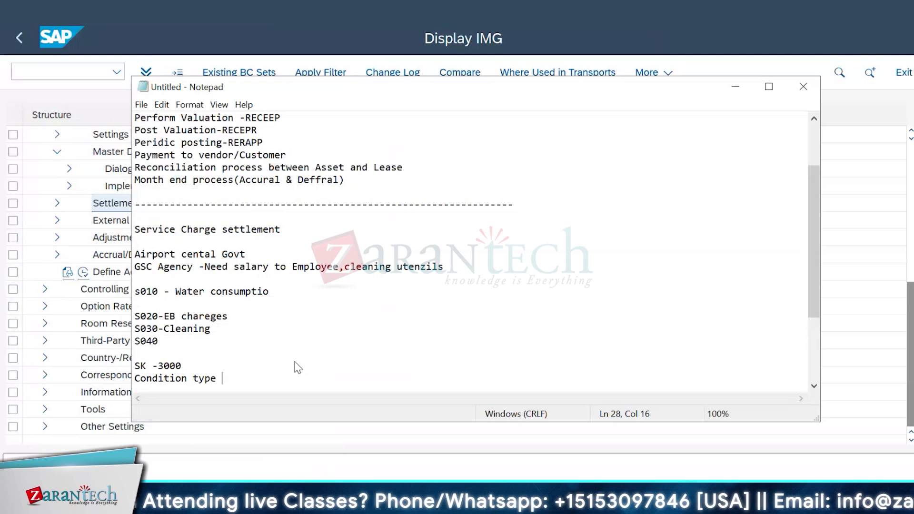
text( need to de)
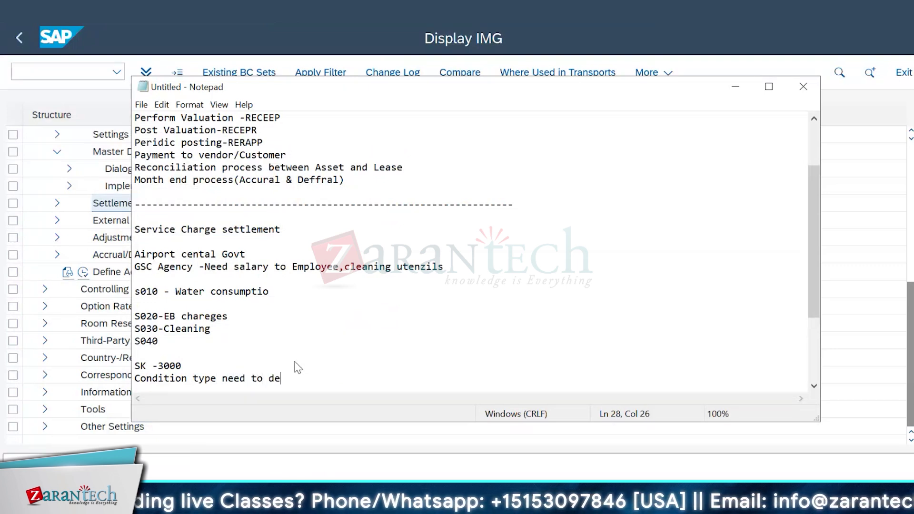
text(fine for )
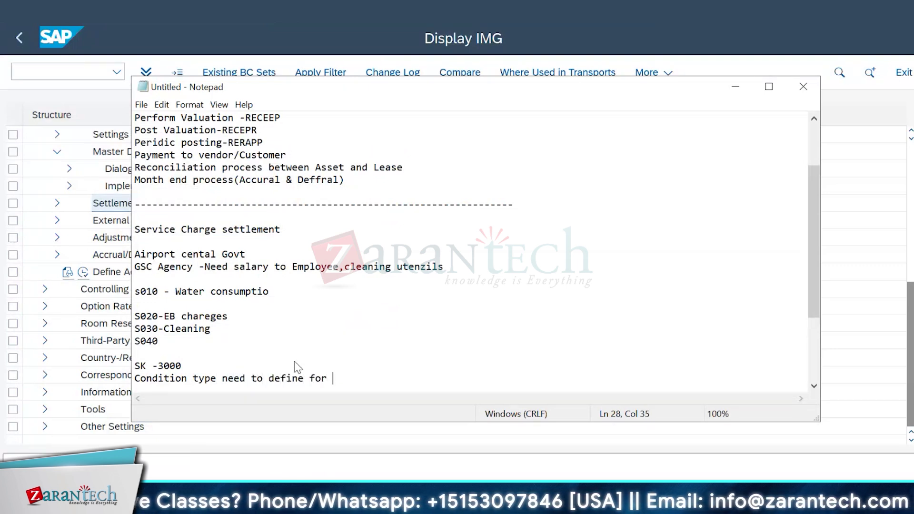
text(SCC)
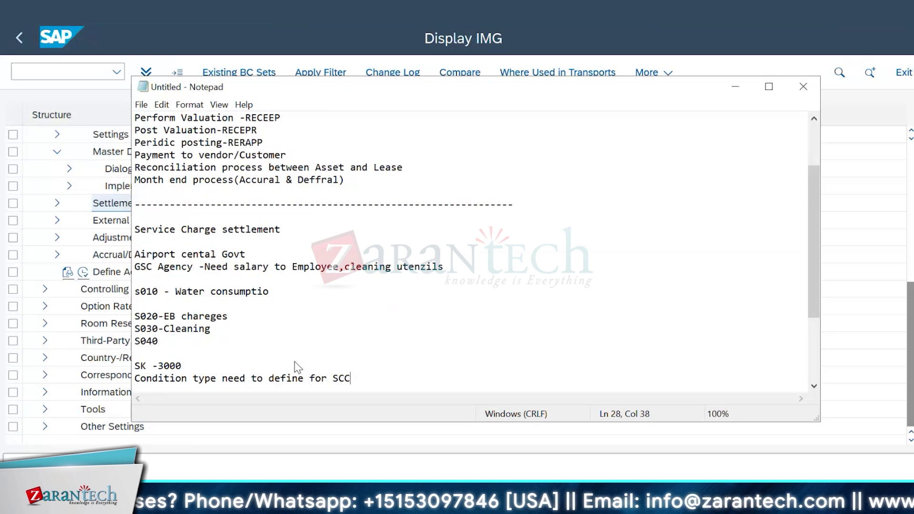
Add the note line "Assign the contract type to surcharge" below the condition type line.
key(Return)
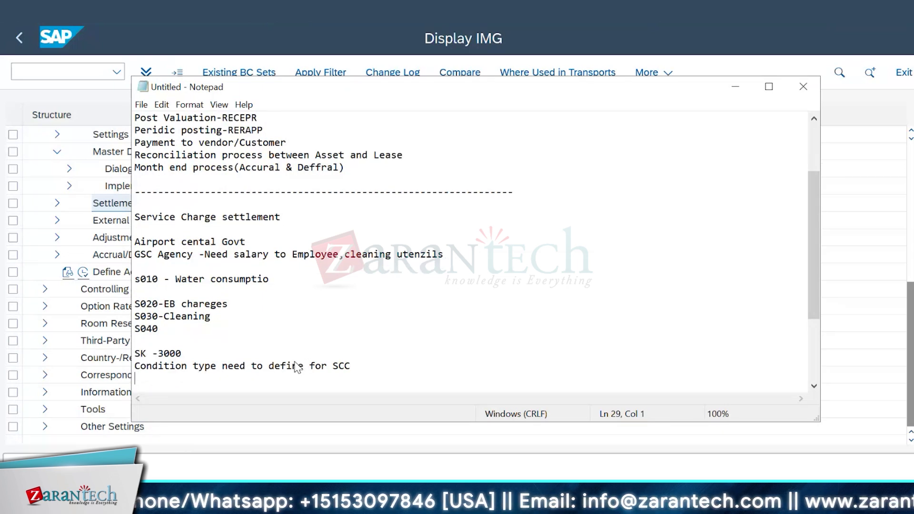
text(Assi)
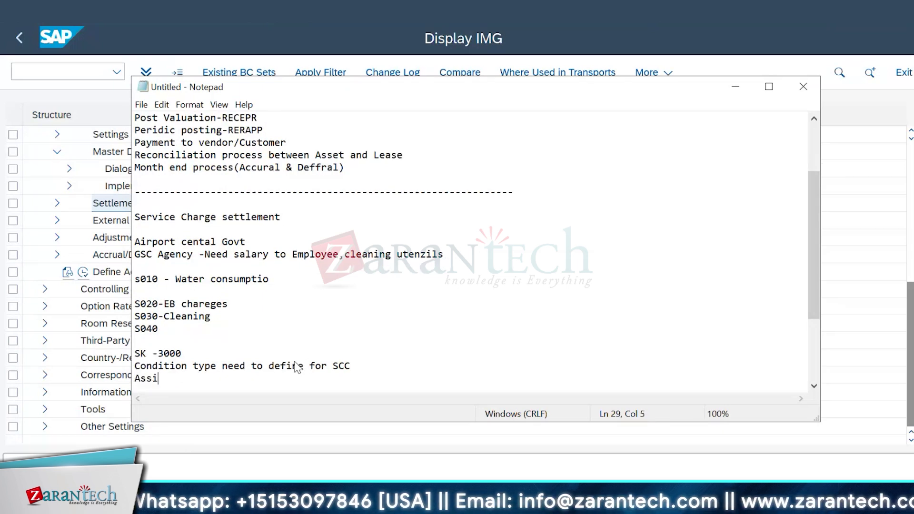
text(gn the co)
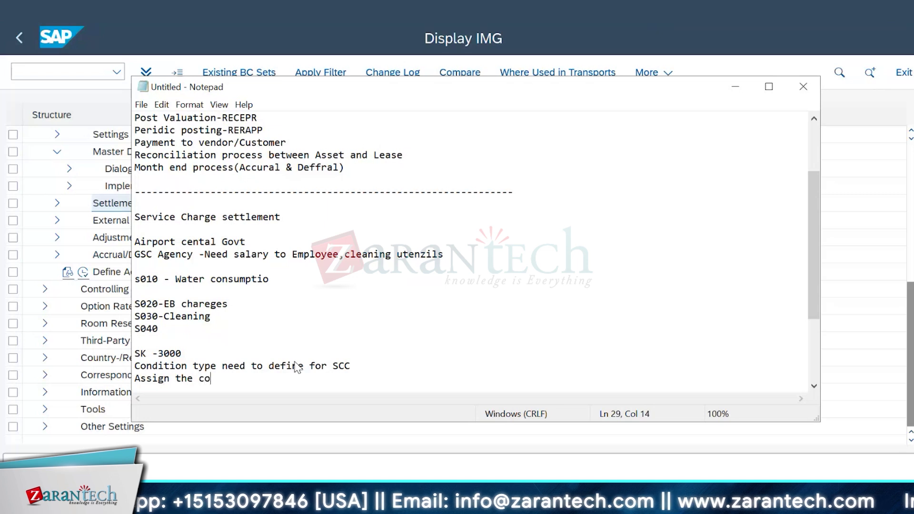
text(ntract)
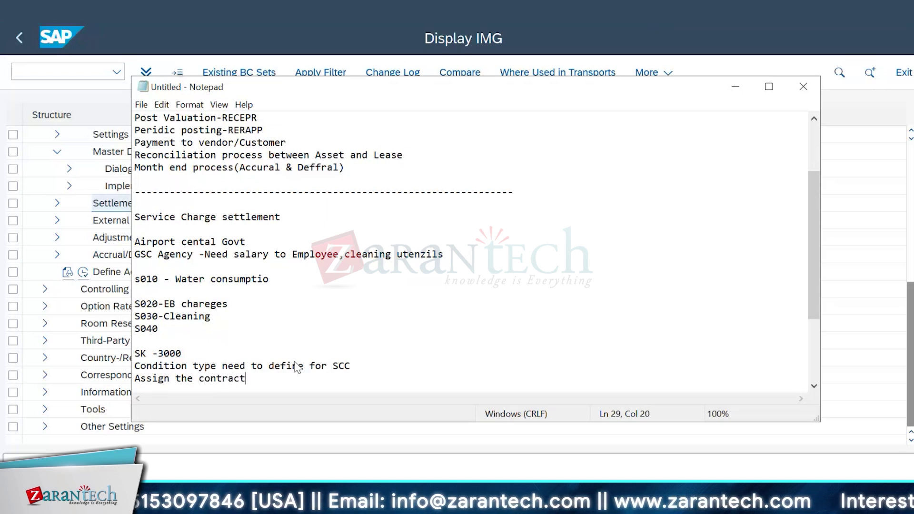
text( type t)
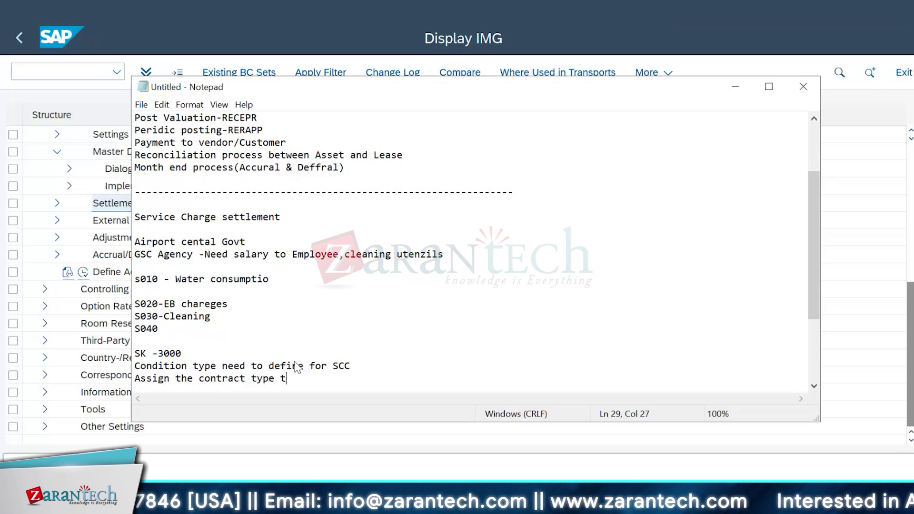
text(o surcharge)
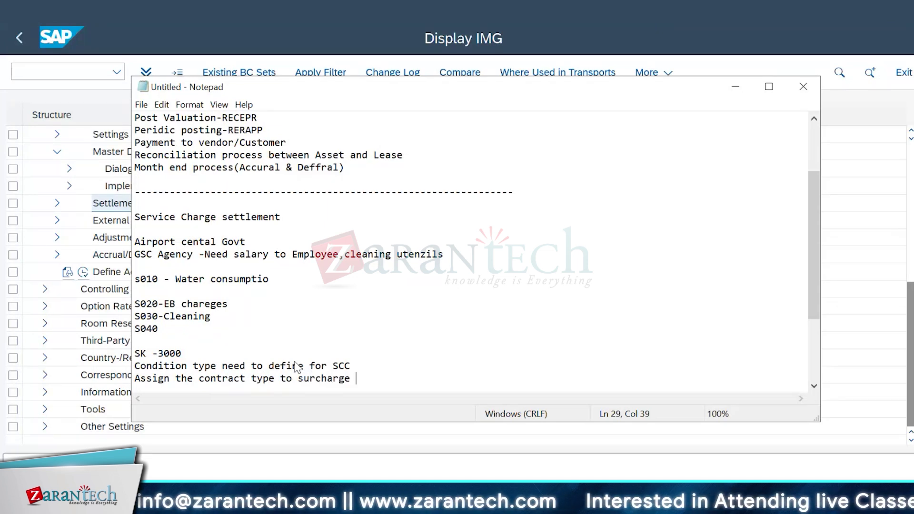
Add the note line "Provide Object types(Maintance object)" below the contract type line.
key(Return)
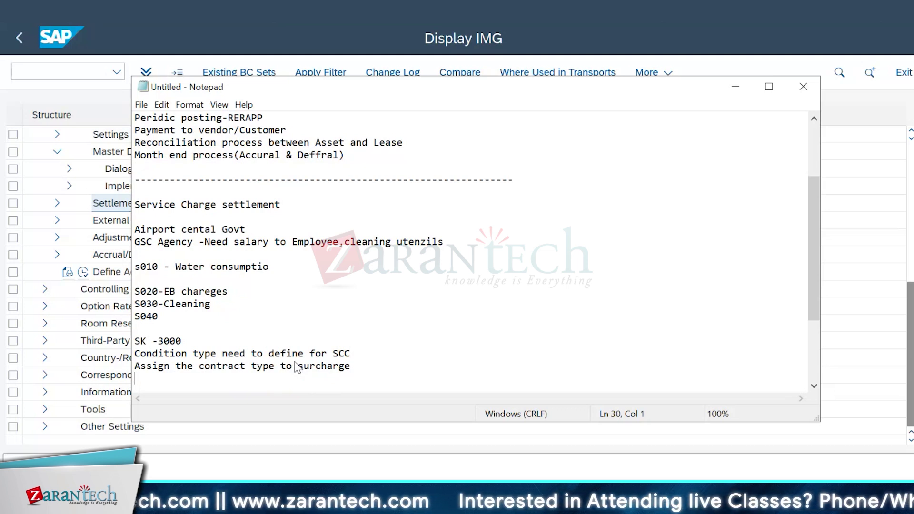
text(Provide)
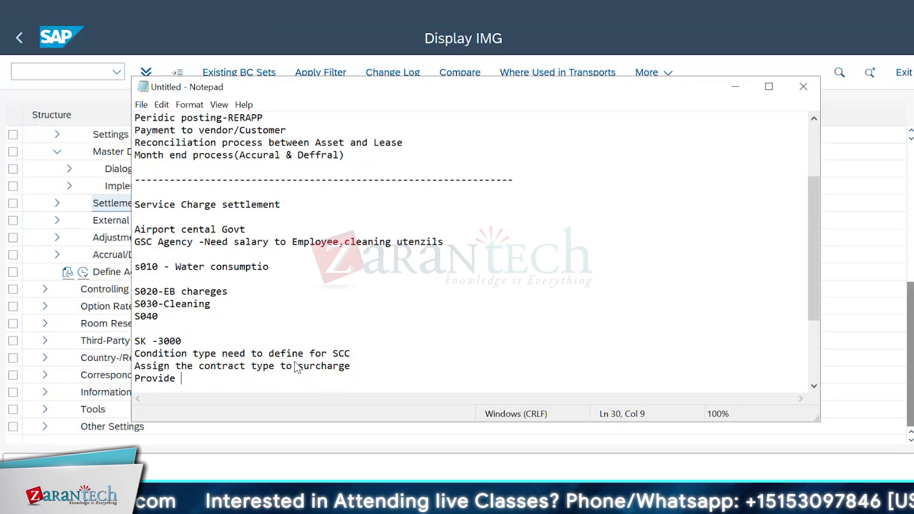
text(Obj)
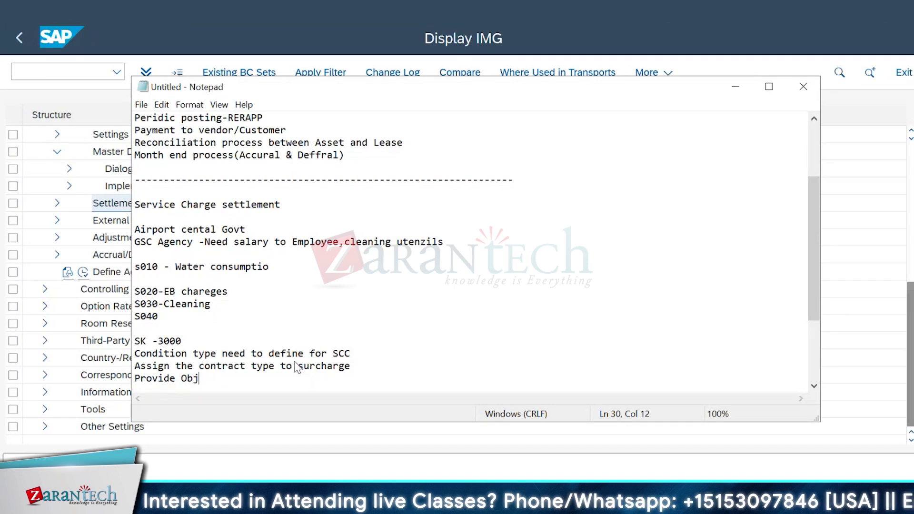
text(ect type)
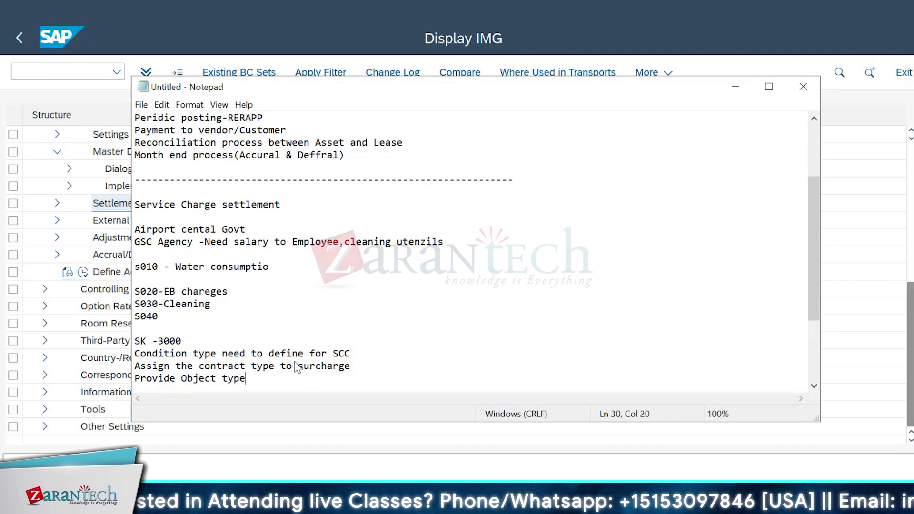
text(s()
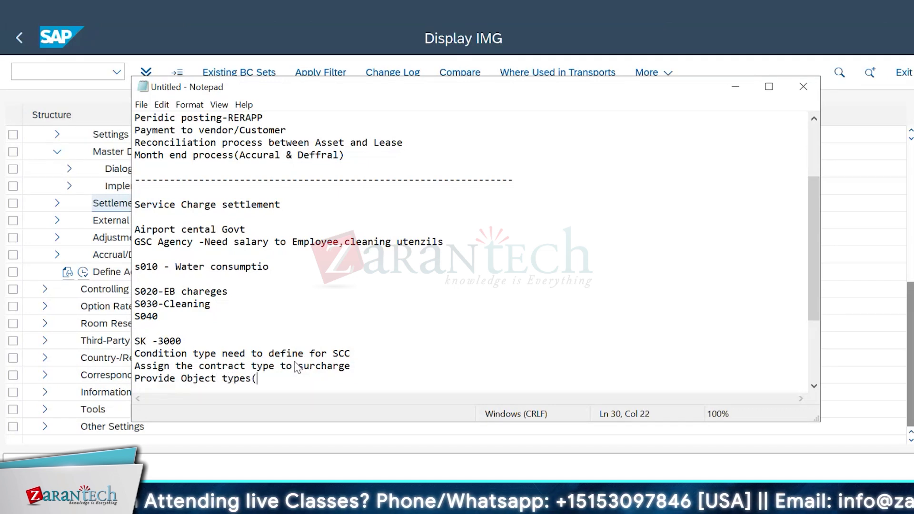
text(Maintan)
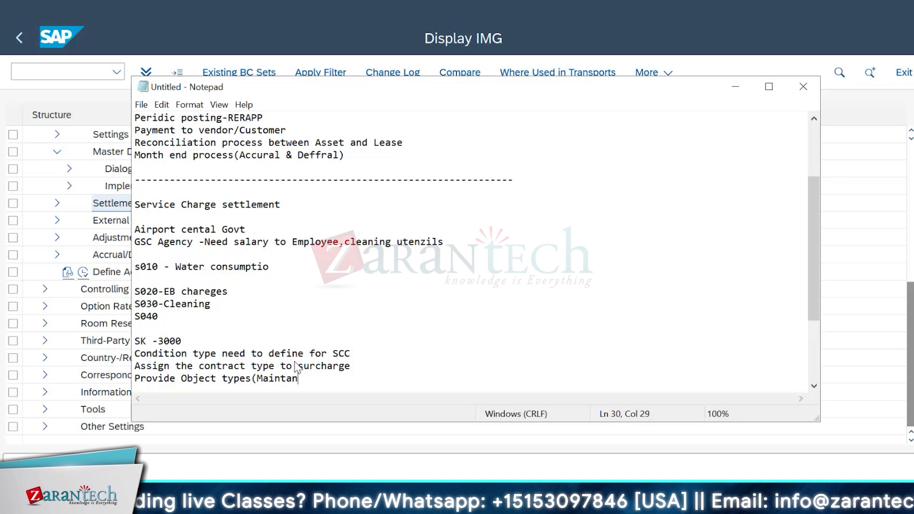
text(ce obj)
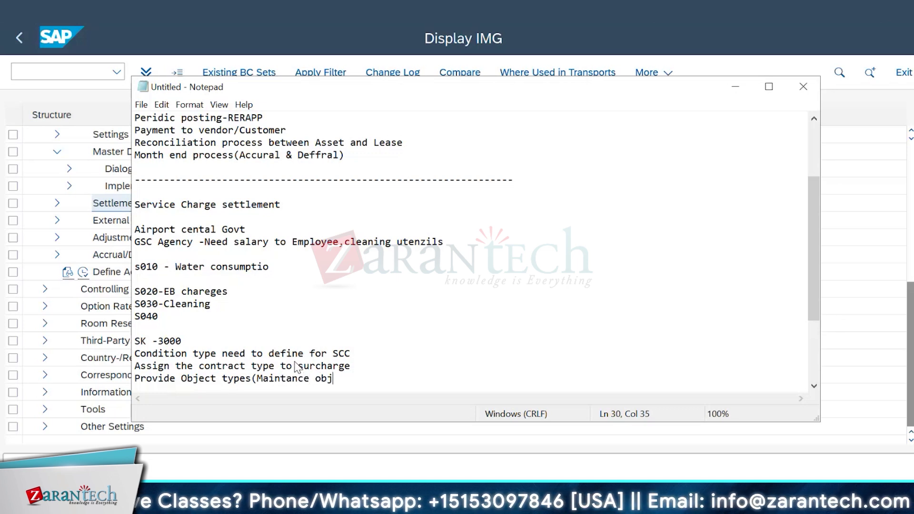
text(ect))
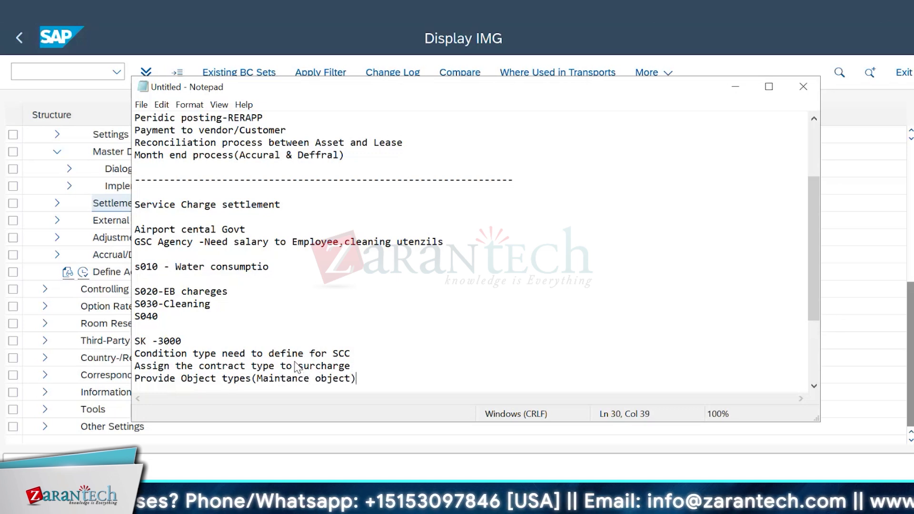
Add the note line "Need to map the GL accounts" below the object types line.
key(Return)
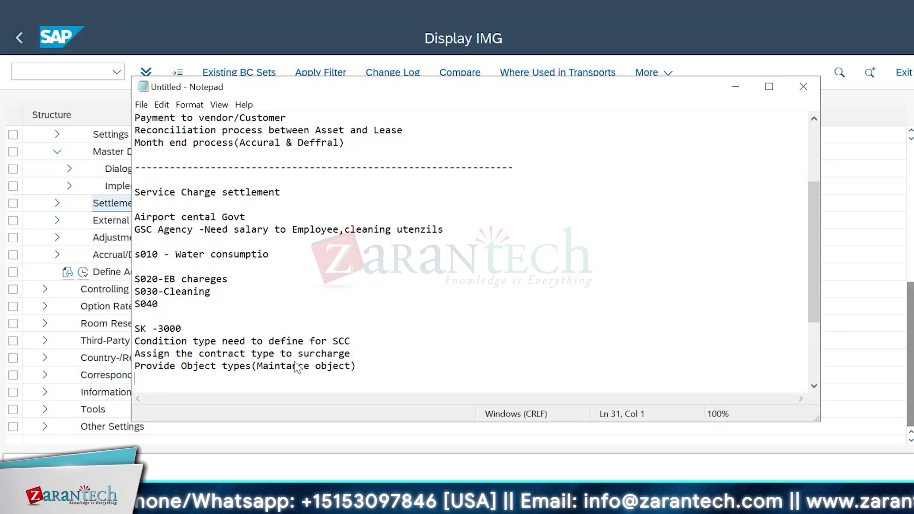
text(Need )
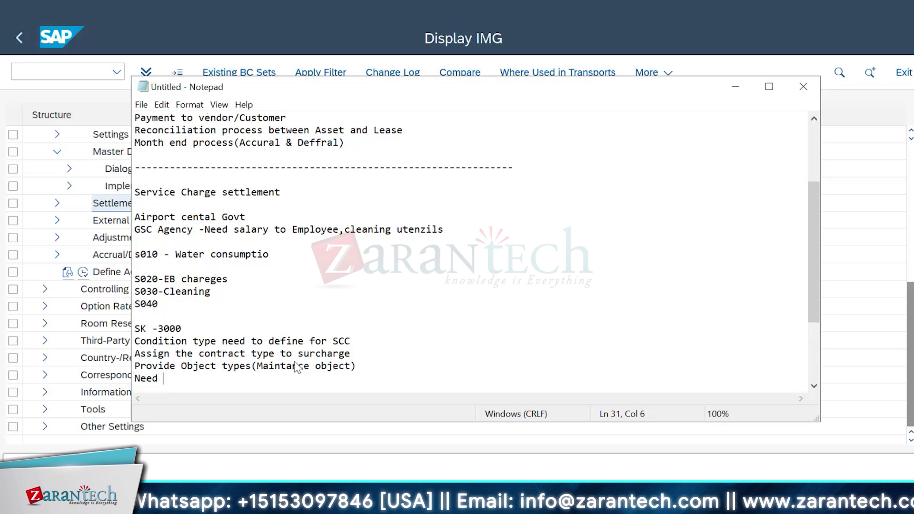
text(to map )
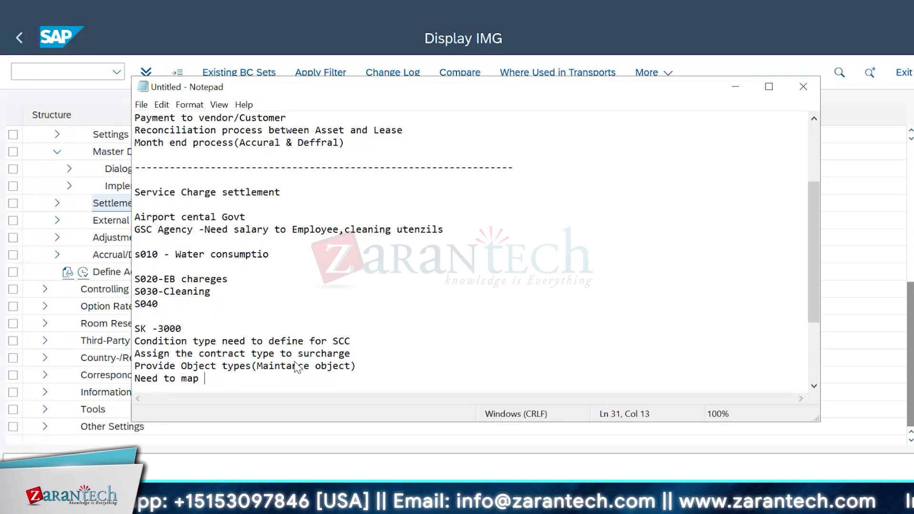
text(the)
key(BackSpace)
key(BackSpace)
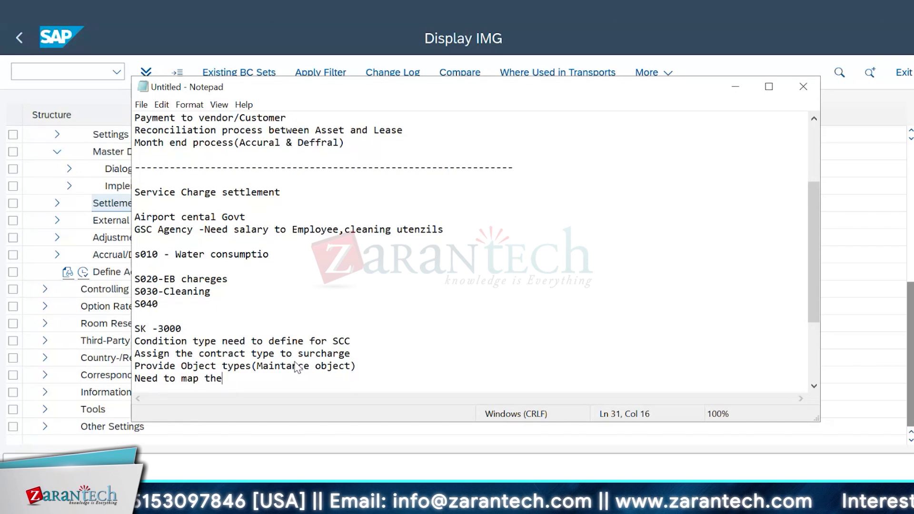
text(e GL )
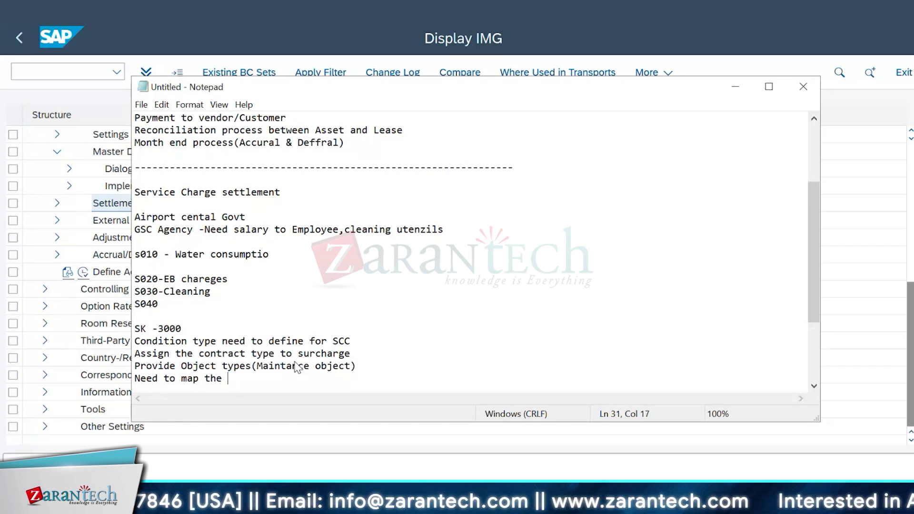
text(accounts)
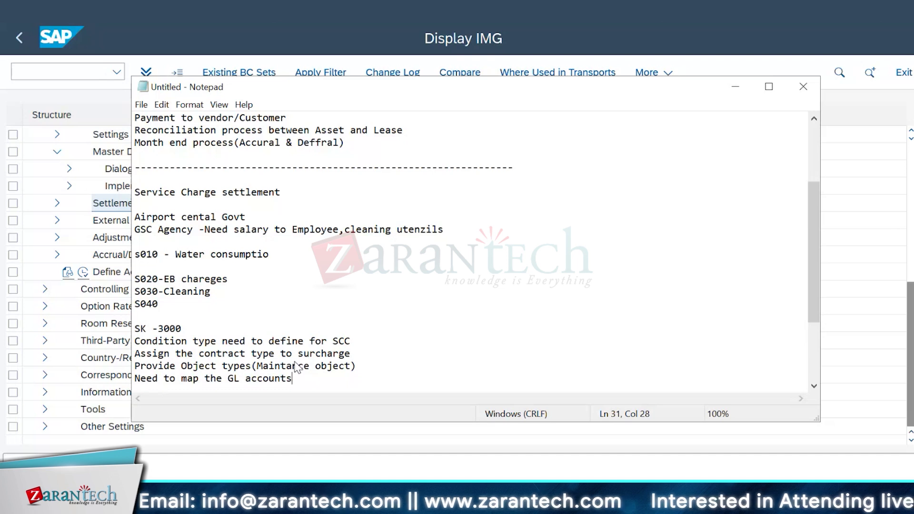
Complete the GL accounts note line with "(Expenses& Clearing)" and start a new line below it.
text(()
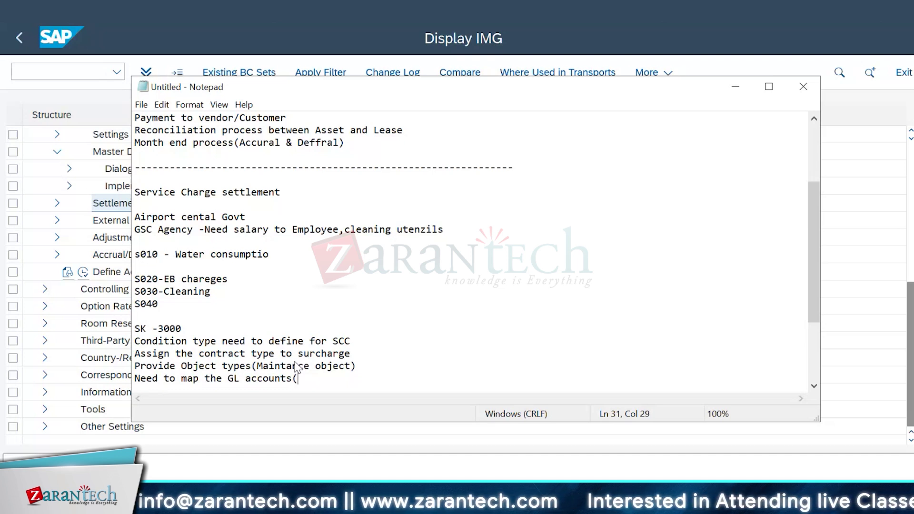
text(Expense)
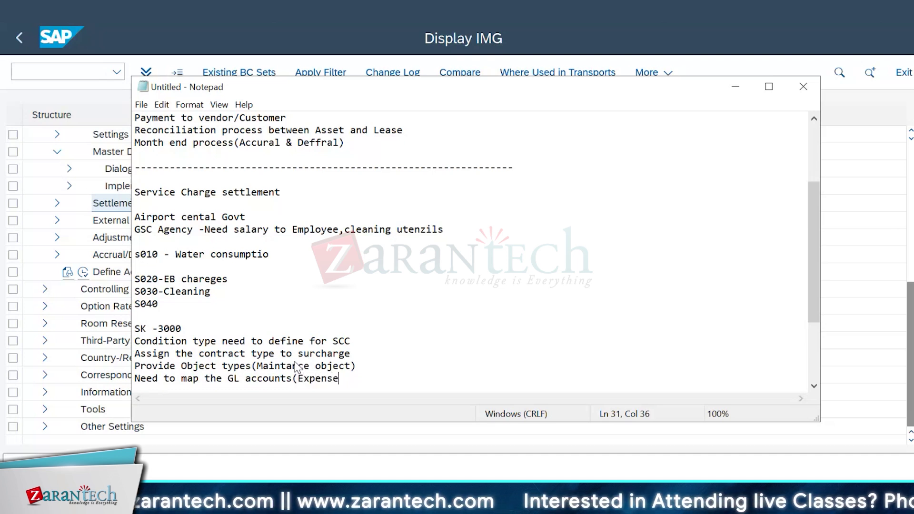
text(s)
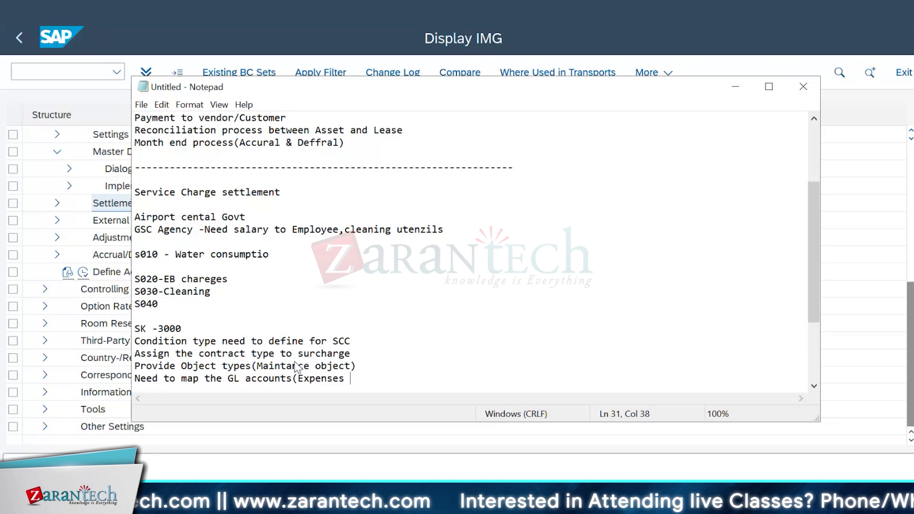
key(BackSpace)
text(& )
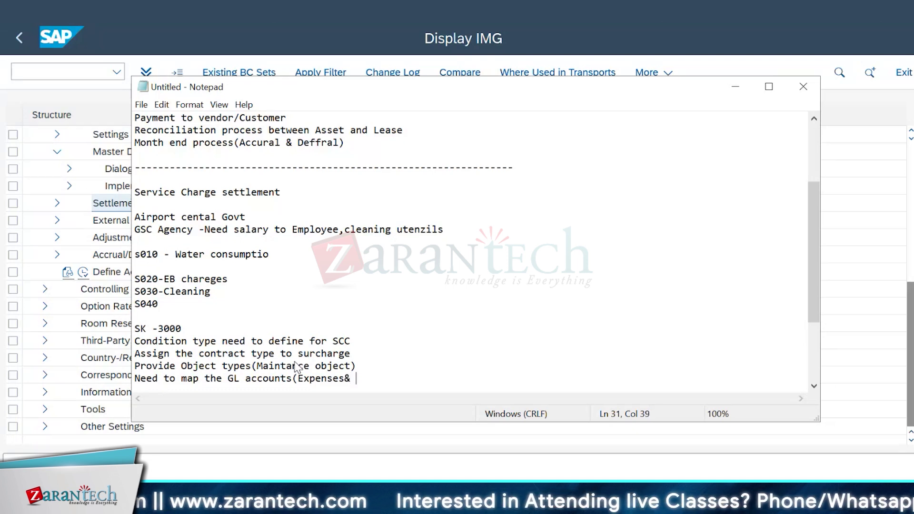
text(Clear)
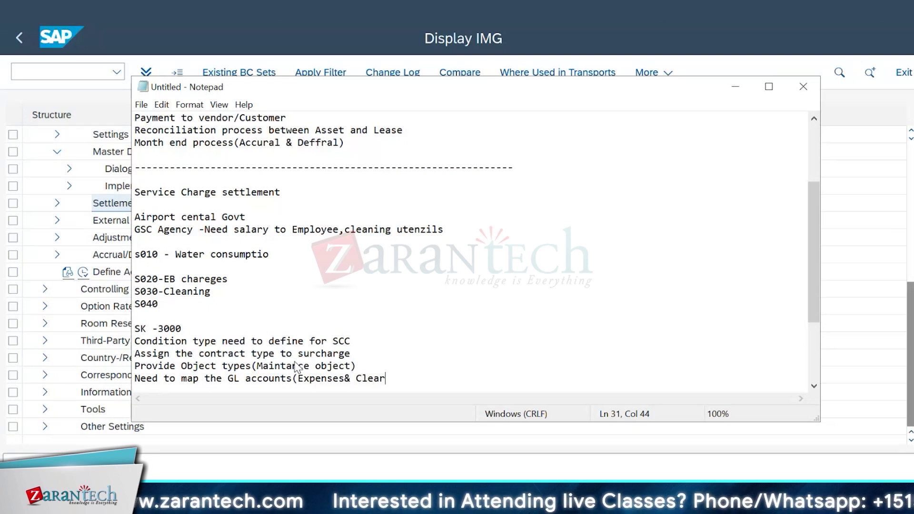
text(ing)
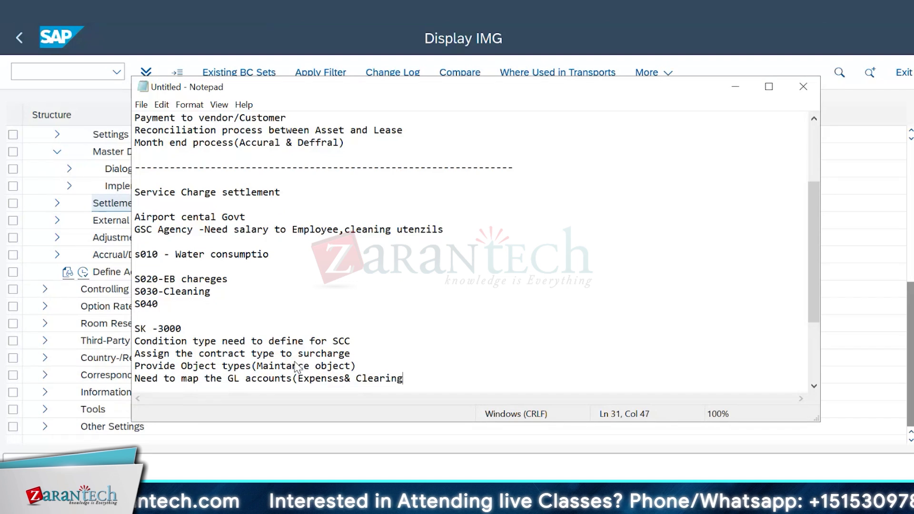
text())
key(Return)
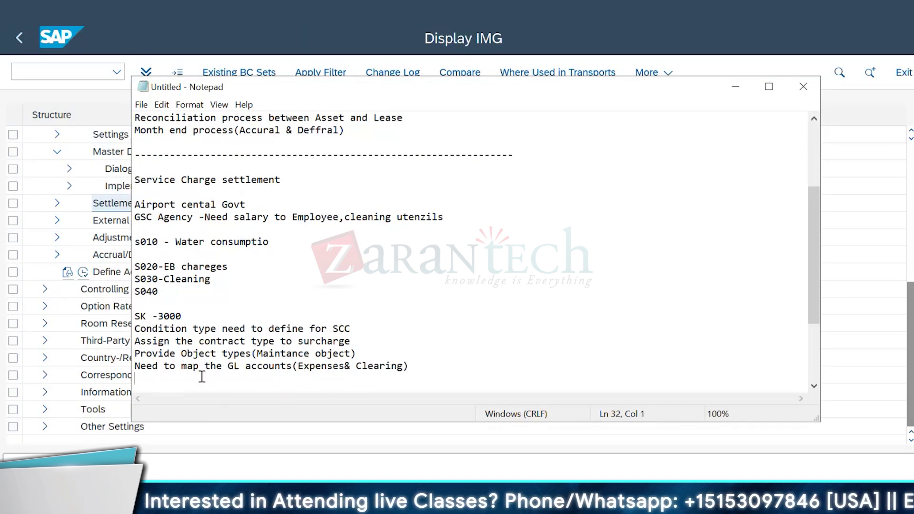
Prefix the "SK -3000" note line with "Creation of".
click(137, 316)
text(Creation)
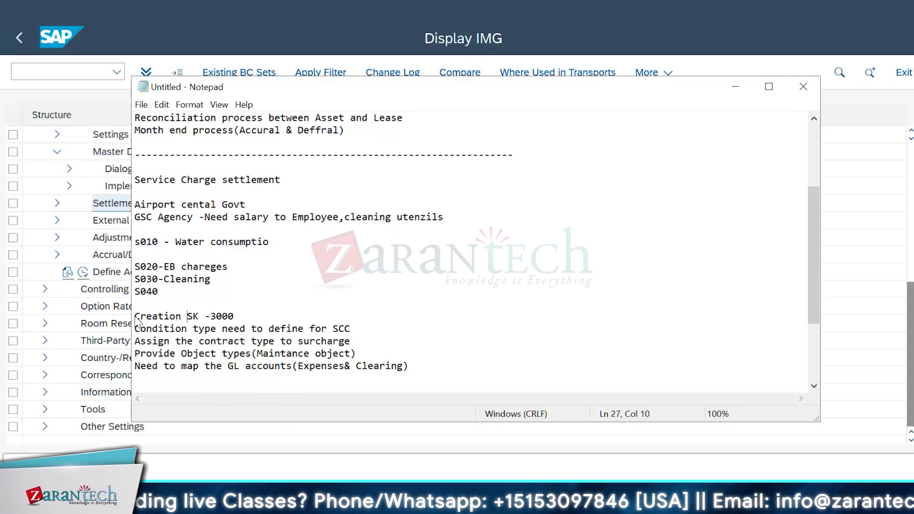
text( of)
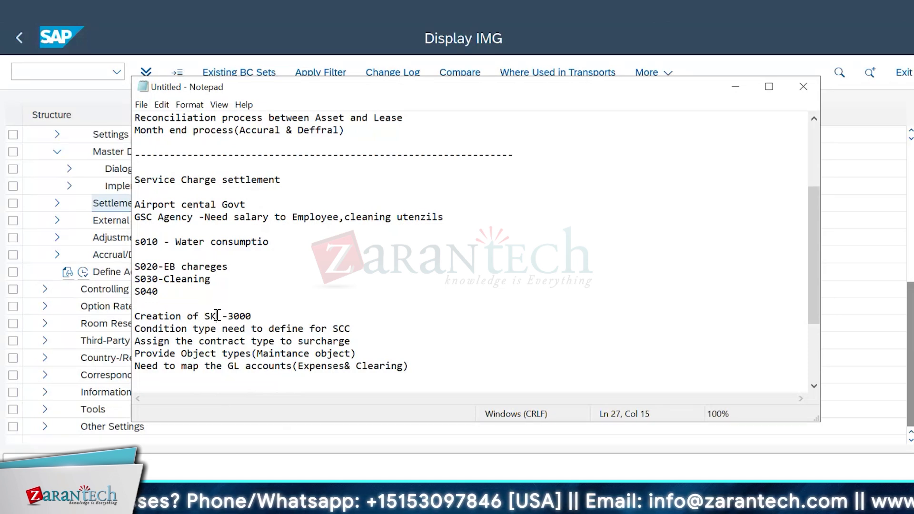
Begin a new note line with "Check" directly below the GL accounts line.
click(419, 366)
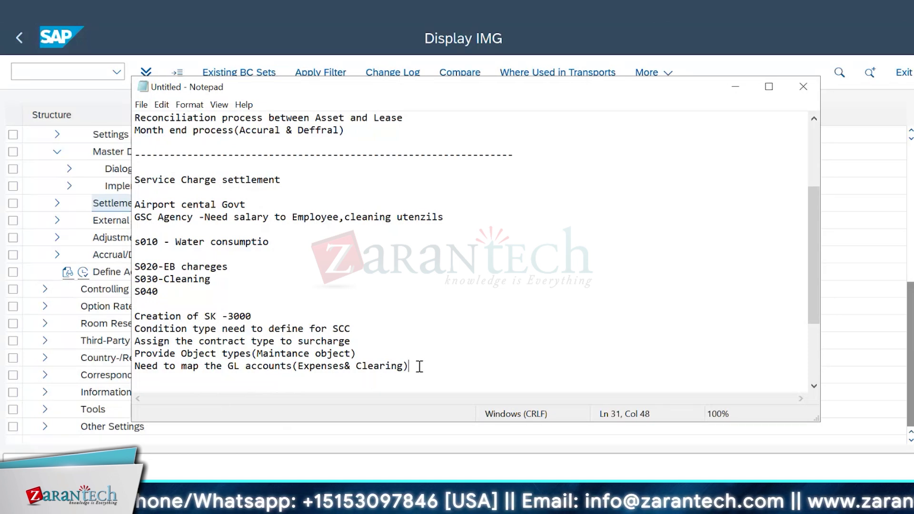
key(Return)
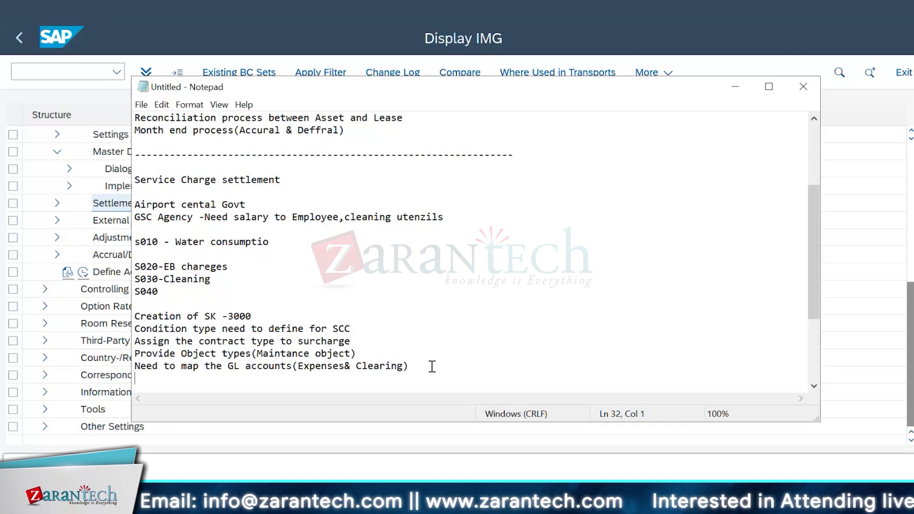
text(Check)
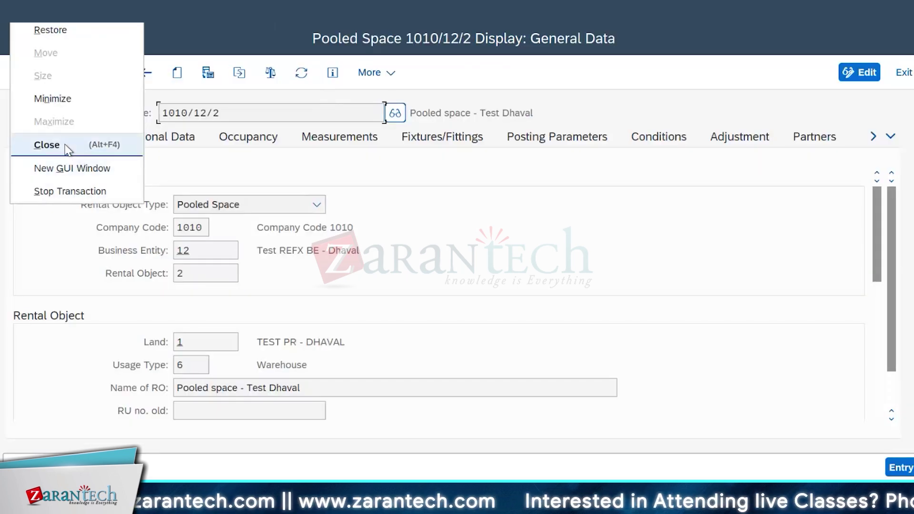
Close the Pooled Space display window and open Define Contract Types under Contract in the Flexible Real Estate Management customizing.
click(66, 147)
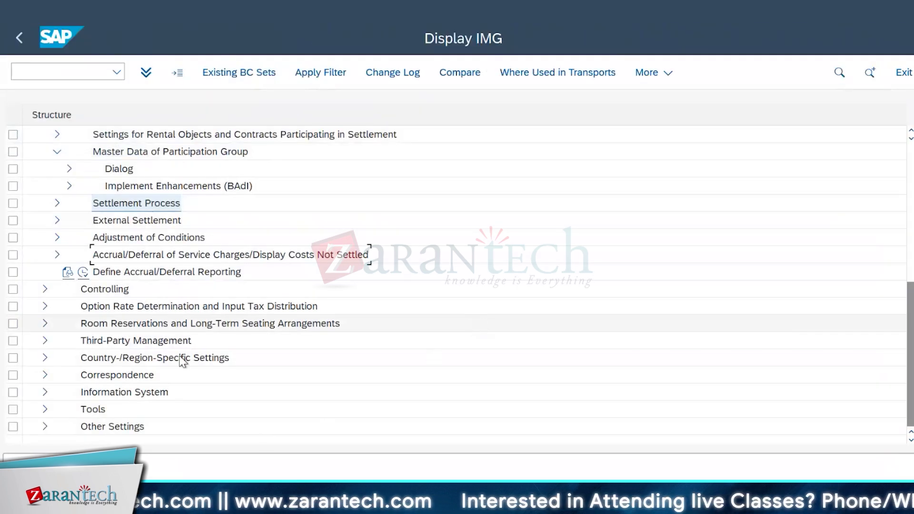
scroll(308, 267, up, 6)
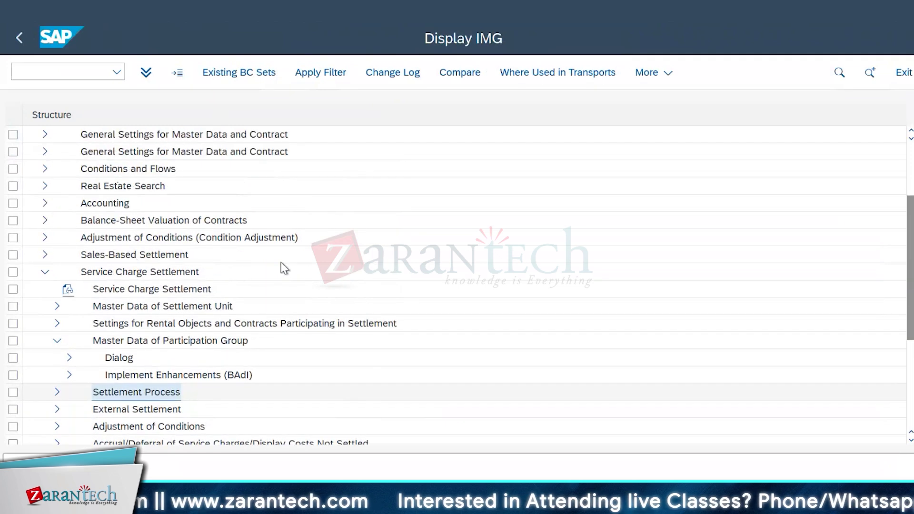
click(46, 375)
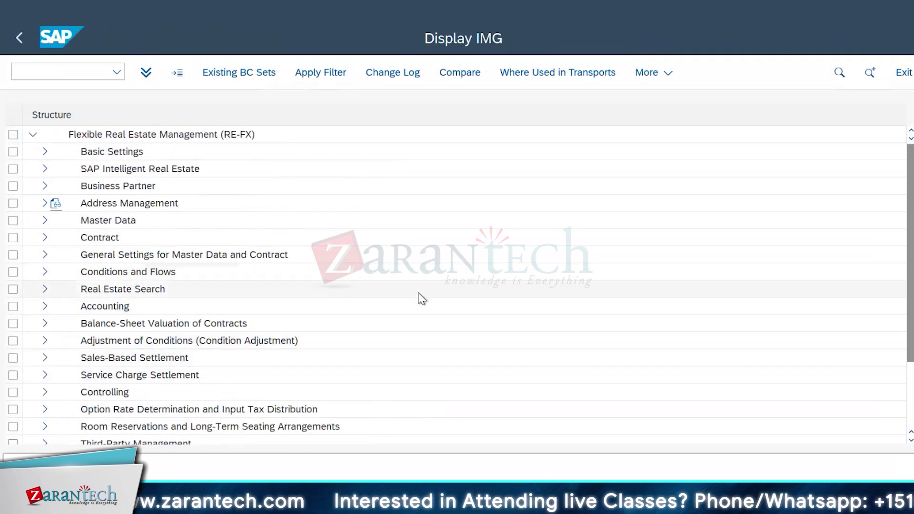
click(45, 238)
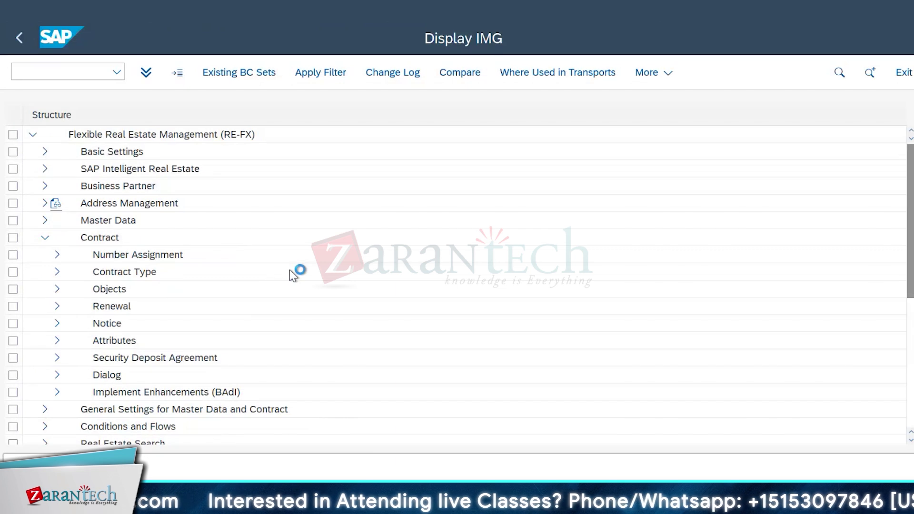
scroll(289, 270, down, 1)
scroll(288, 274, down, 1)
click(56, 220)
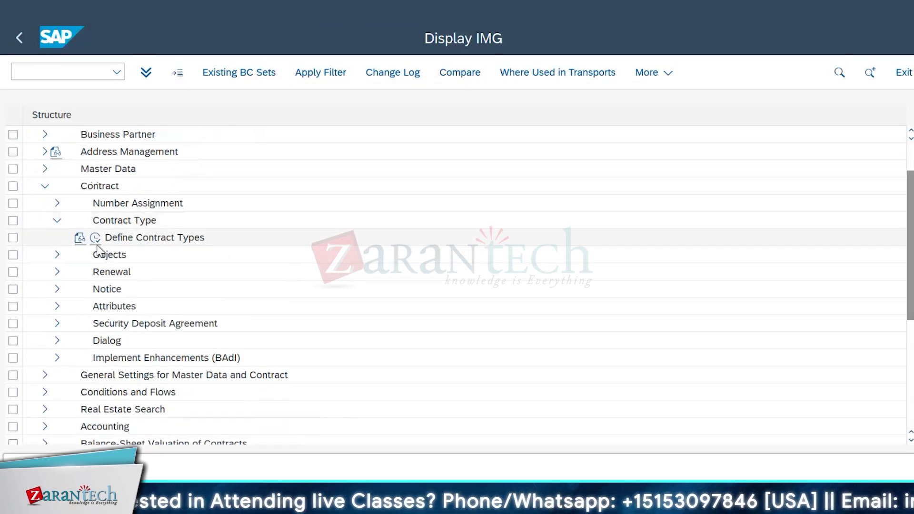
click(95, 238)
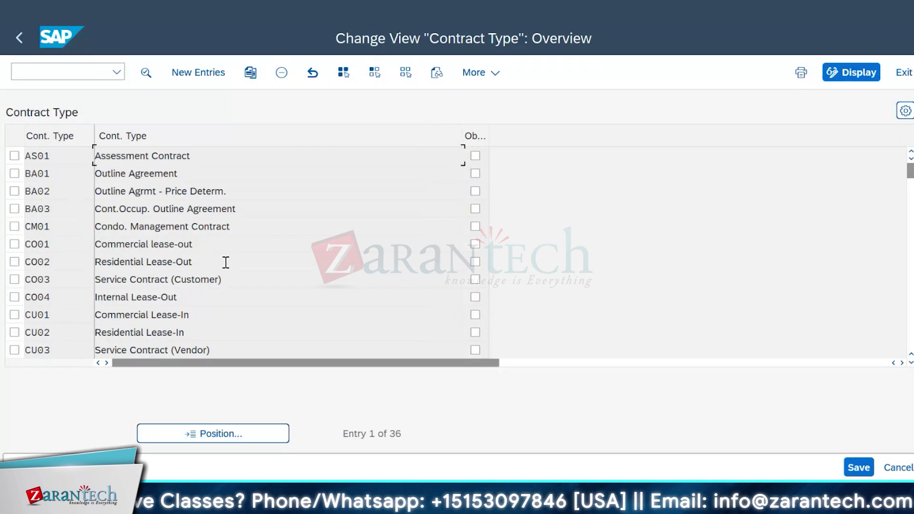
Look through the contract type overview down to the YI10 Lease In Real Estate entry.
scroll(226, 262, down, 1)
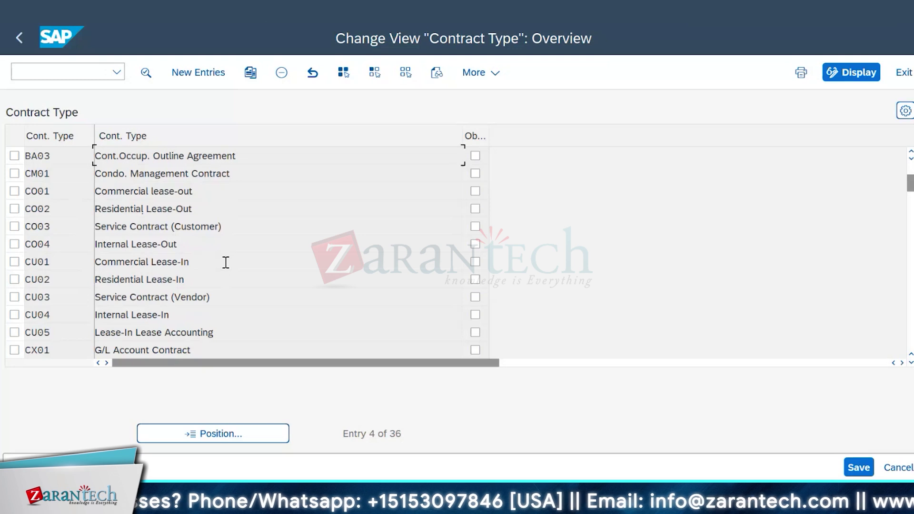
scroll(226, 262, down, 1)
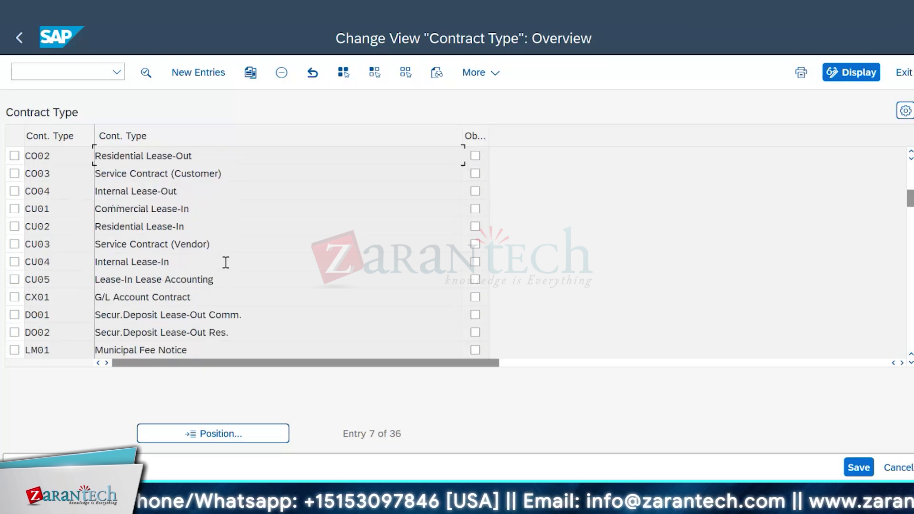
scroll(225, 263, down, 1)
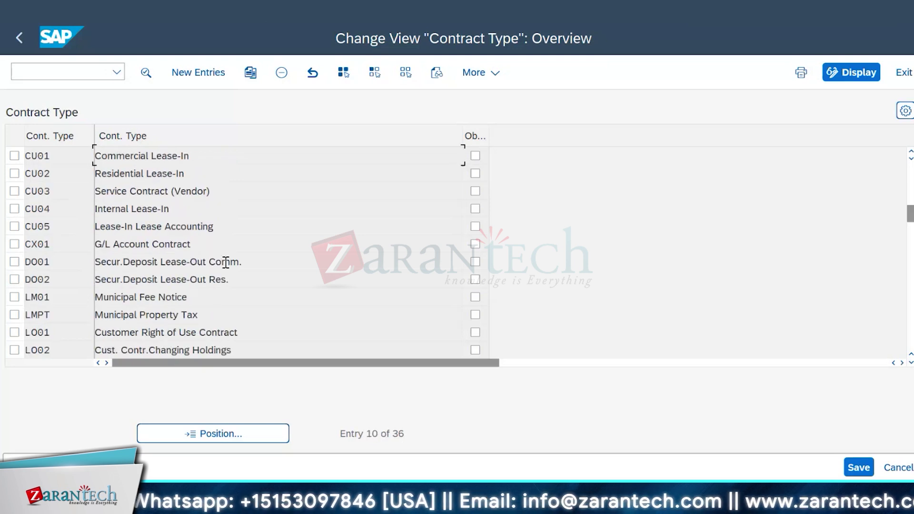
scroll(225, 263, down, 1)
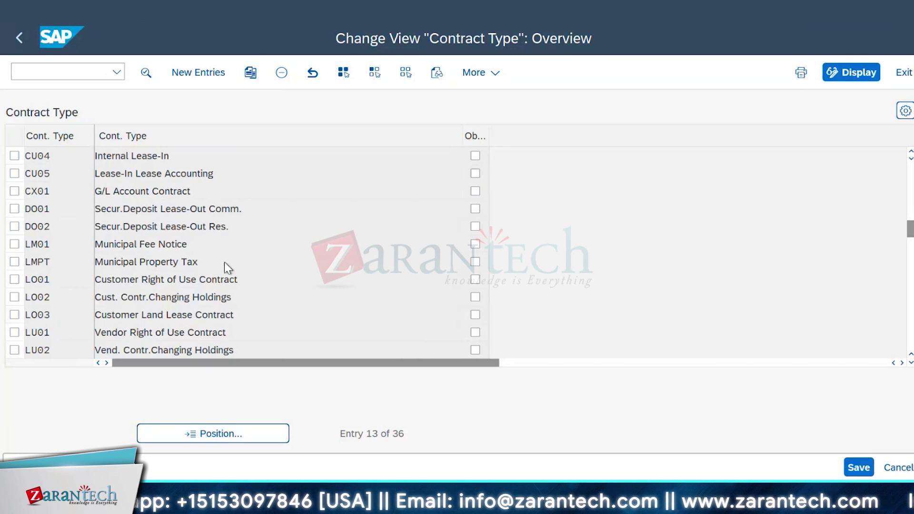
scroll(226, 262, down, 1)
scroll(224, 262, down, 2)
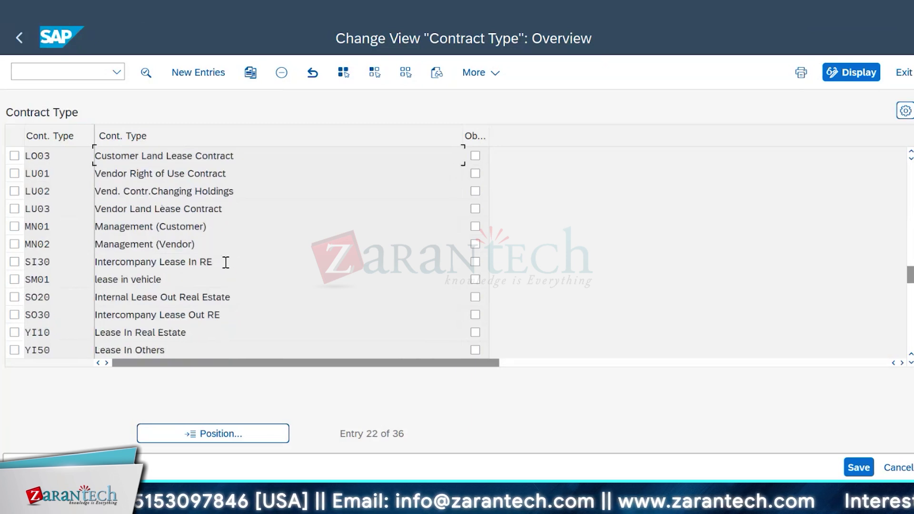
scroll(227, 279, down, 1)
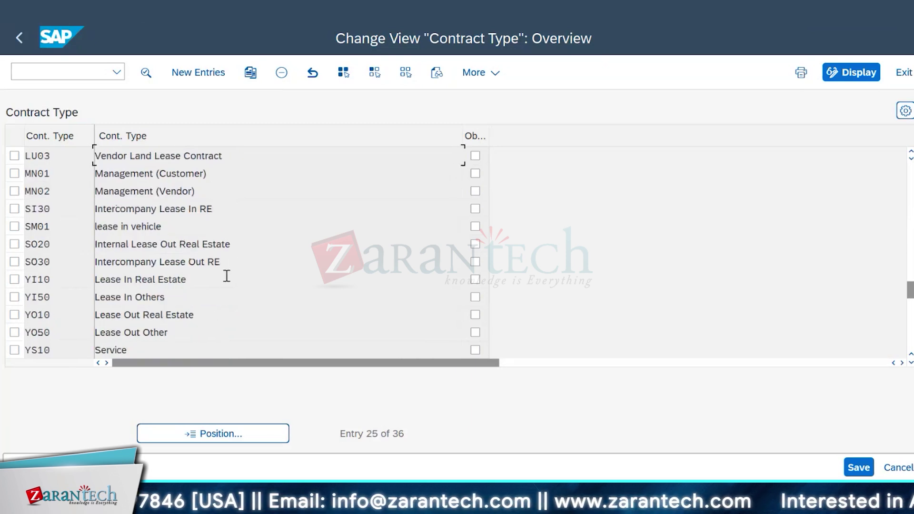
click(140, 282)
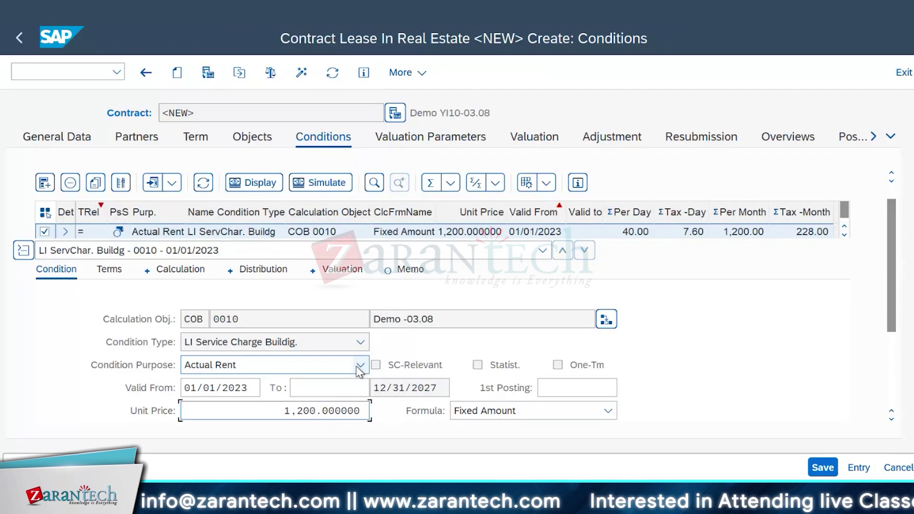
Look through the available condition purposes for the LI Service Charge Building condition, keep Actual Rent, and save the new contract.
click(360, 367)
scroll(291, 423, down, 3)
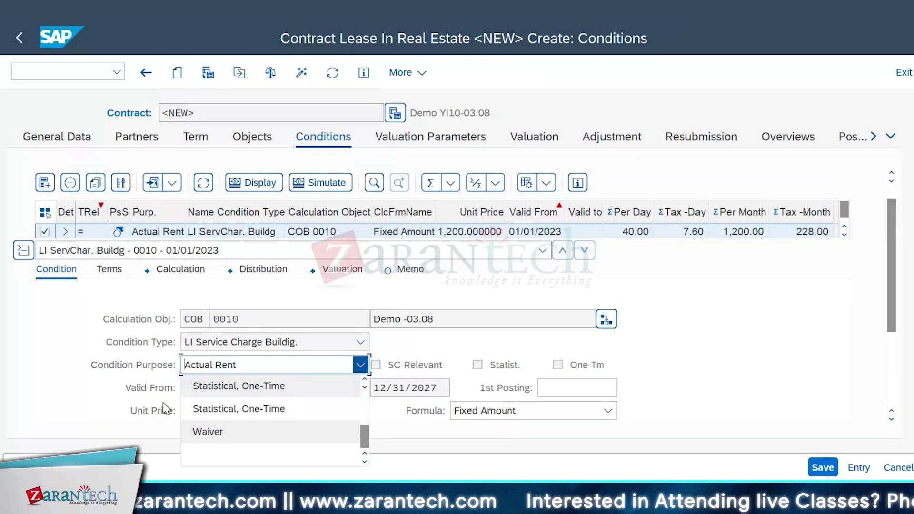
click(74, 380)
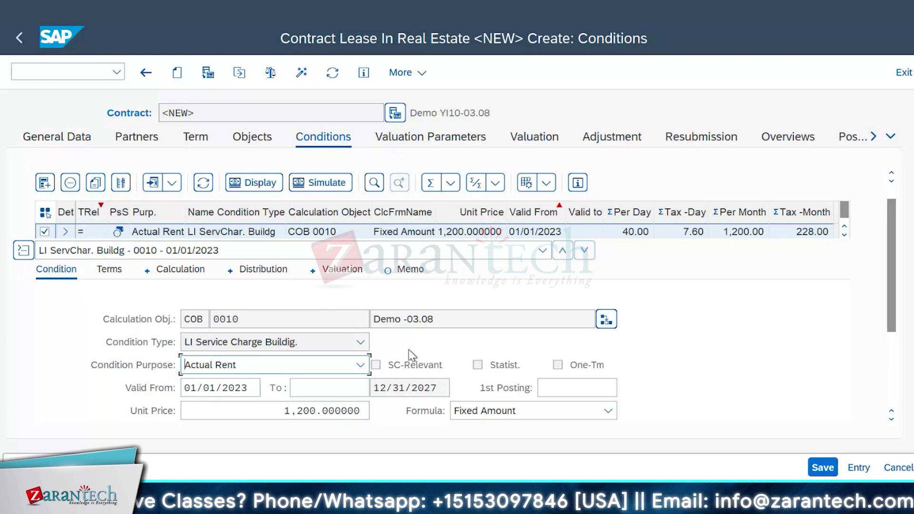
click(359, 365)
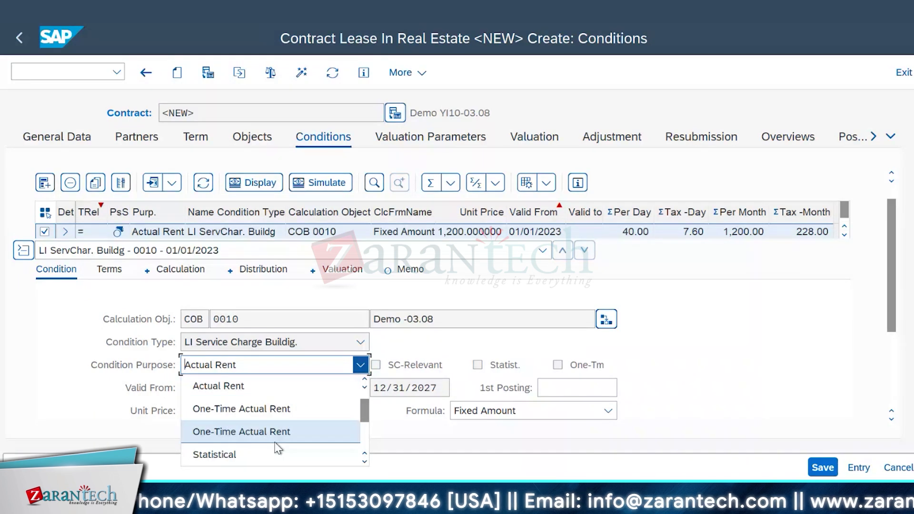
scroll(290, 432, down, 2)
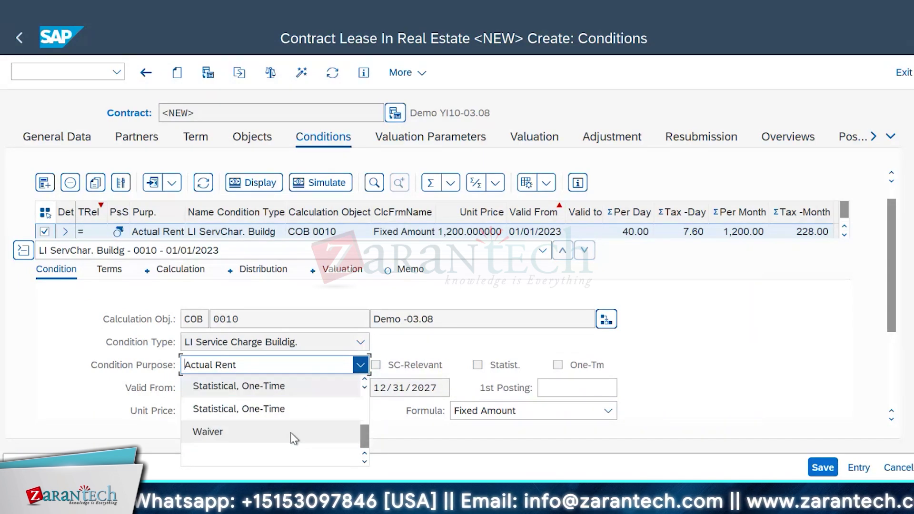
click(708, 348)
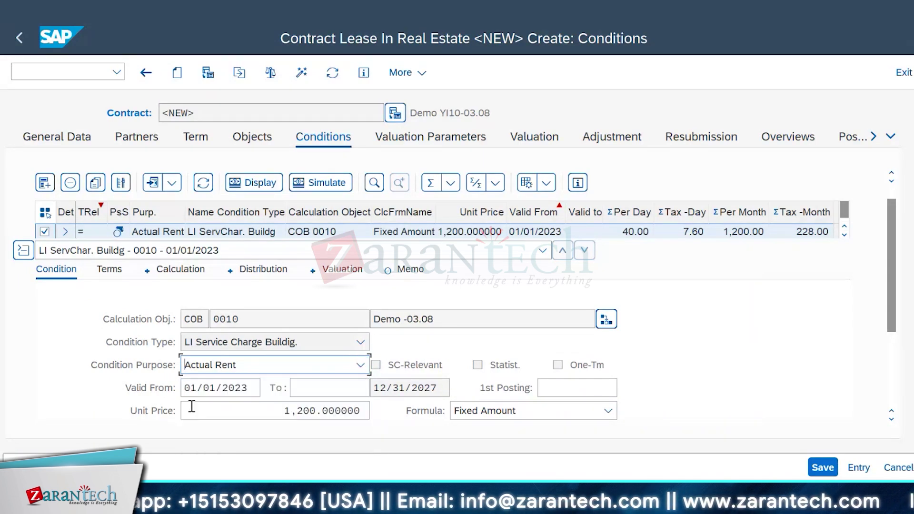
click(822, 468)
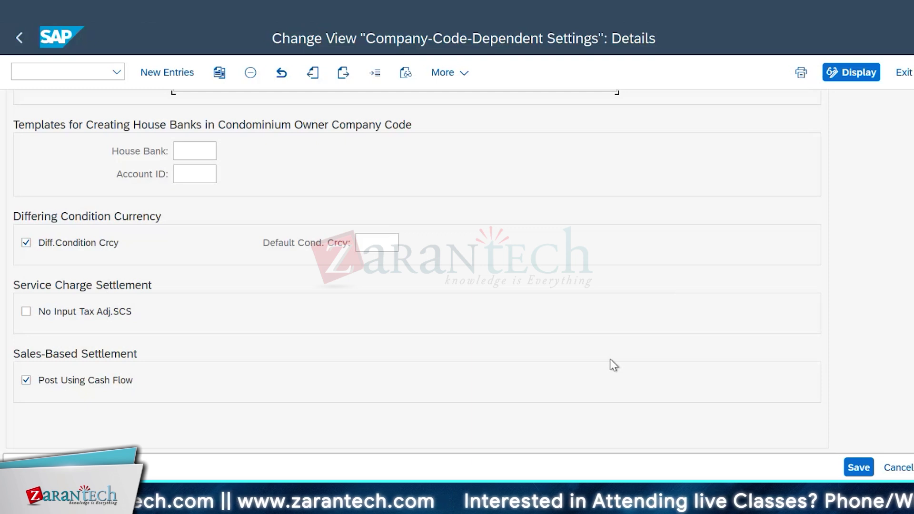
Enable No Input Tax Adj.SCS under Service Charge Settlement in the company-code-dependent settings of company code 1010.
click(26, 312)
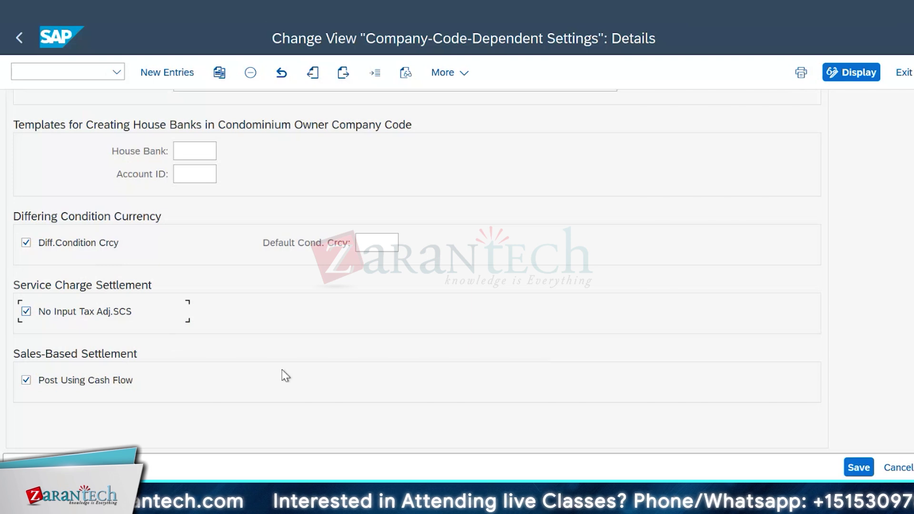
scroll(305, 361, up, 1)
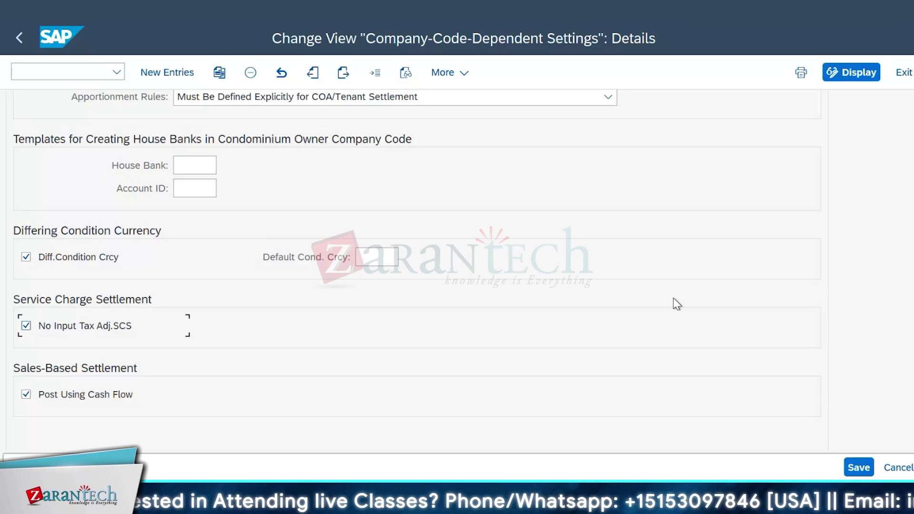
scroll(674, 300, up, 3)
scroll(674, 301, up, 7)
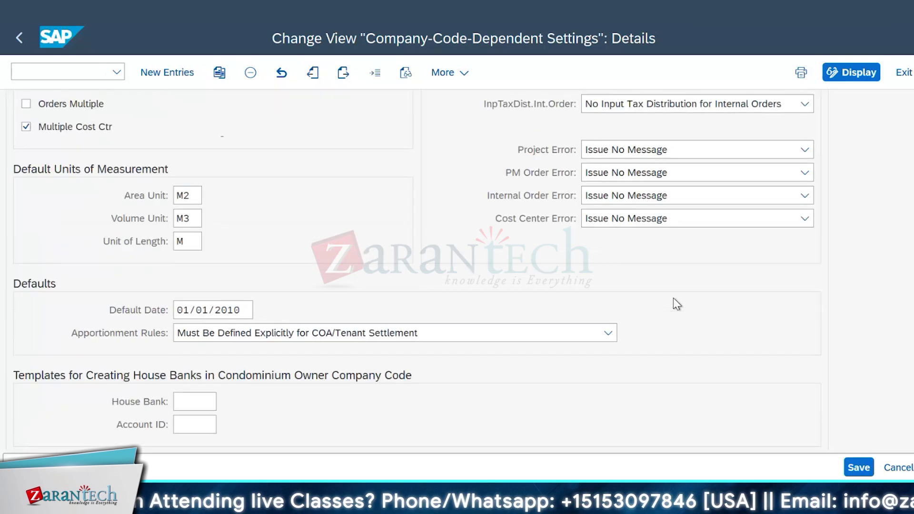
scroll(673, 298, up, 9)
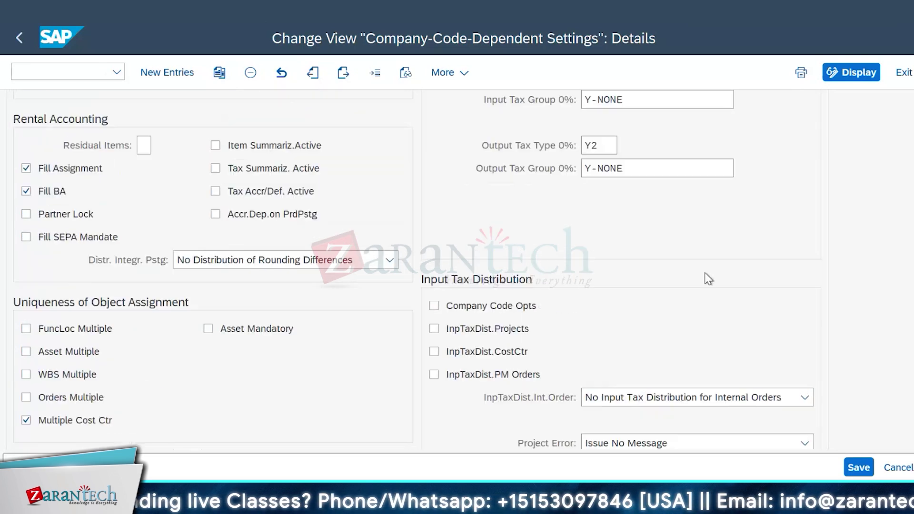
scroll(708, 280, up, 3)
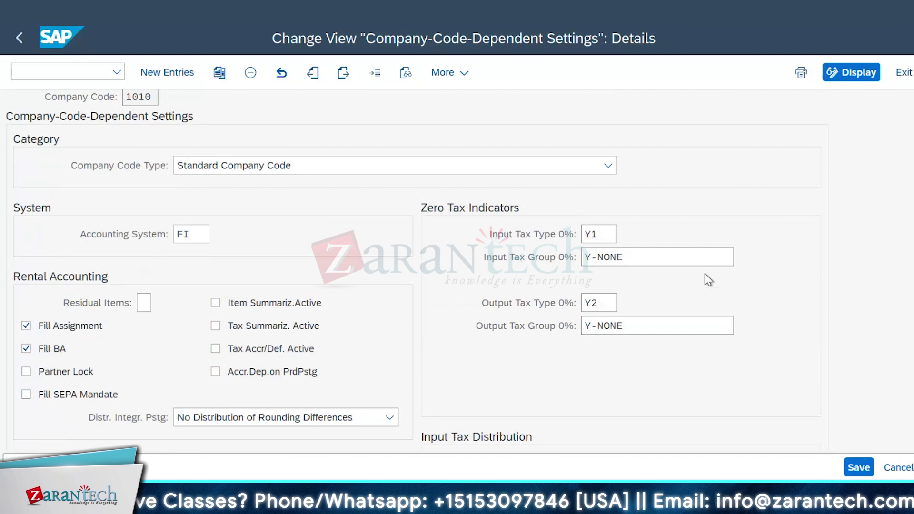
scroll(706, 280, up, 1)
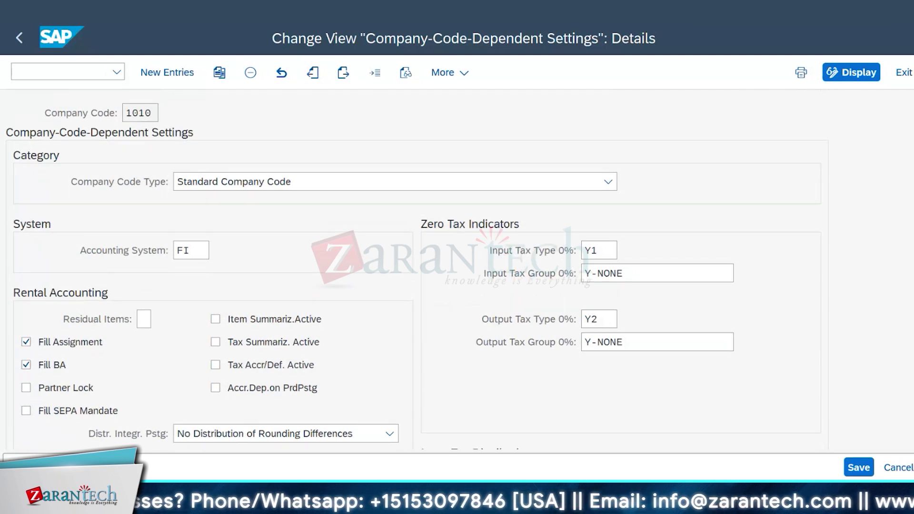
Recheck the settlement options in the details of company code 1010 and return to the company code overview.
key(F3)
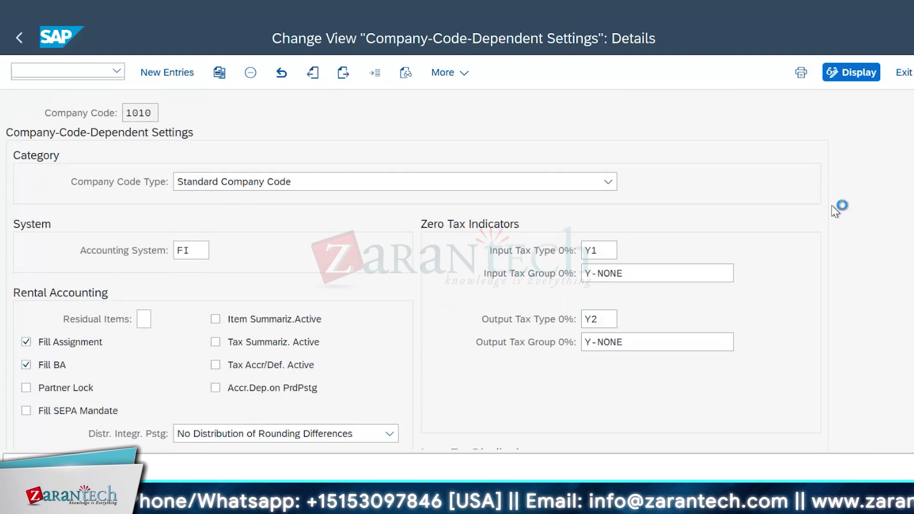
click(379, 327)
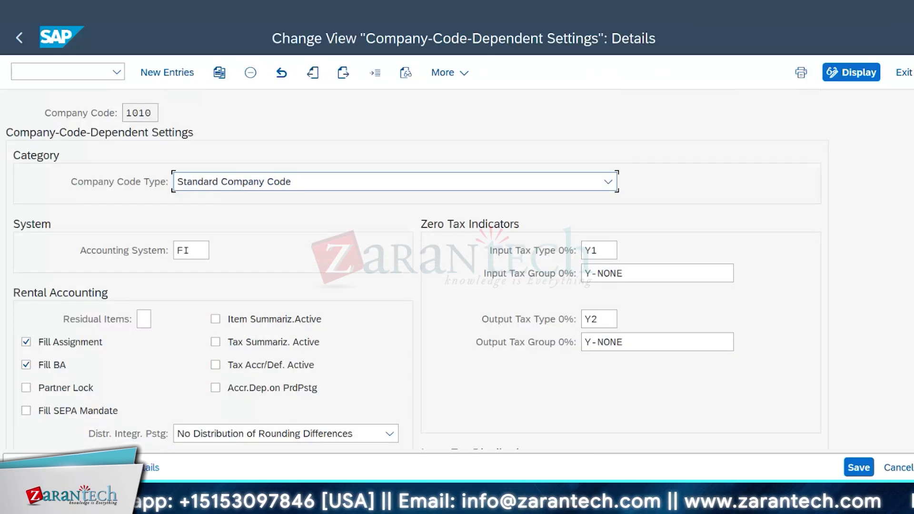
scroll(414, 267, down, 5)
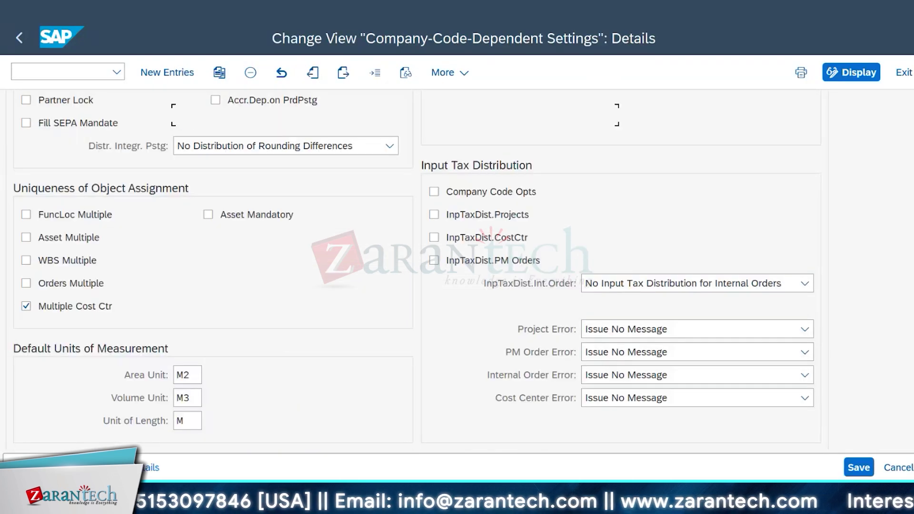
scroll(899, 369, down, 8)
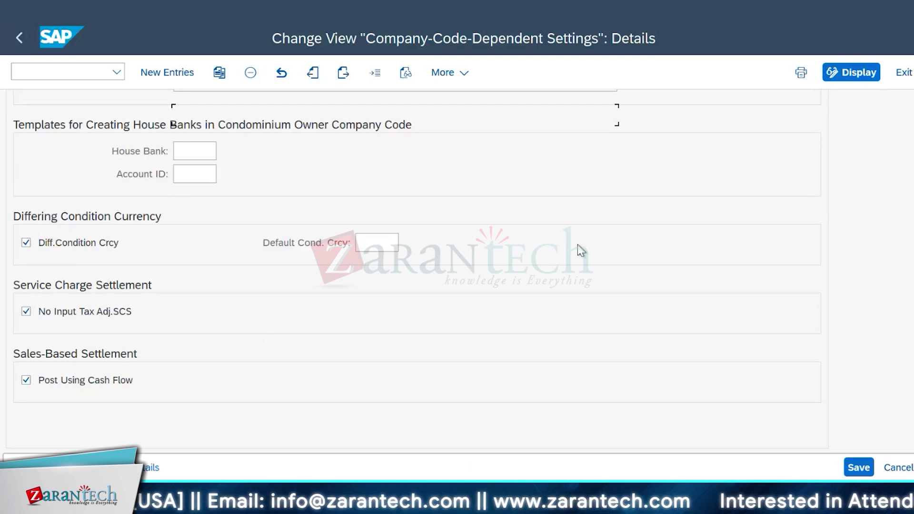
click(20, 37)
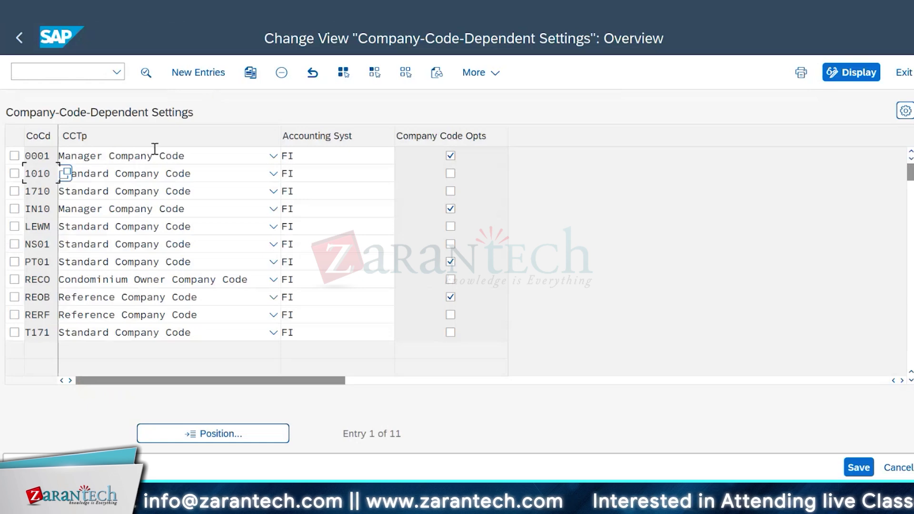
Switch to the Demo YI10-03.08 contract window and examine its service charge condition, including unit price and contract number.
click(267, 498)
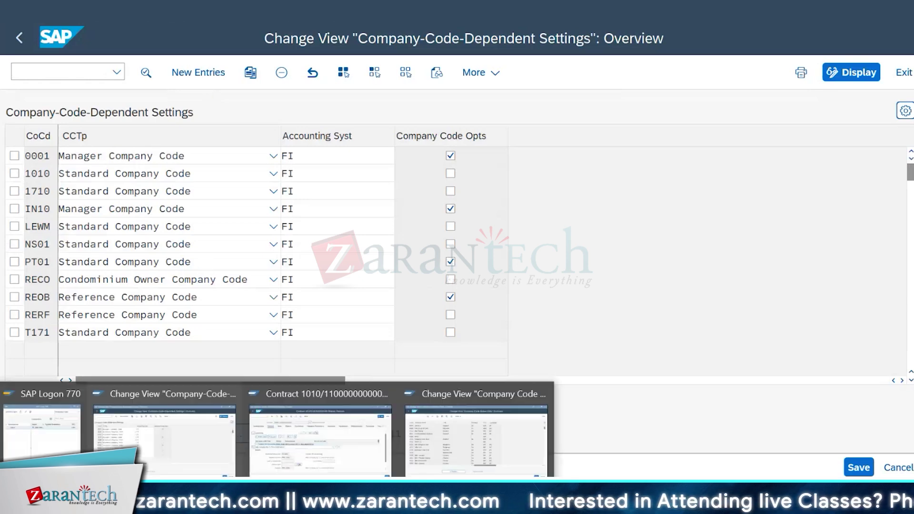
click(373, 456)
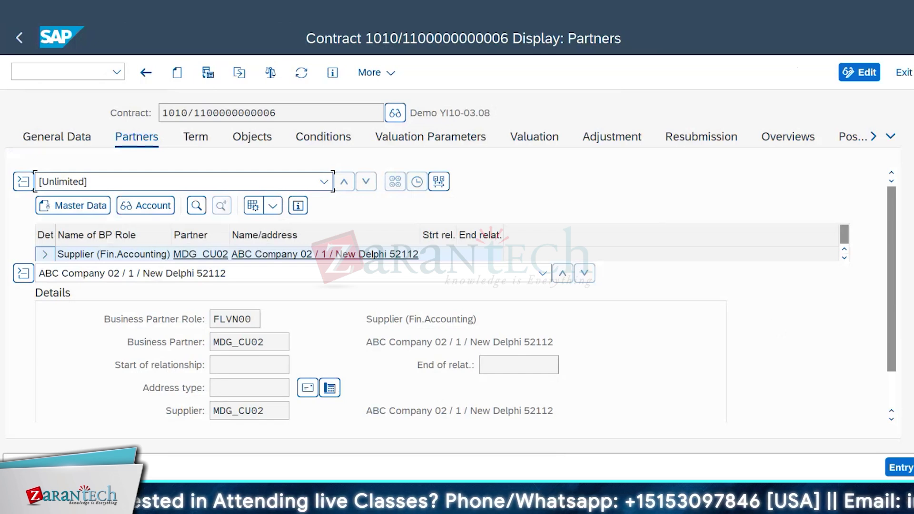
click(324, 137)
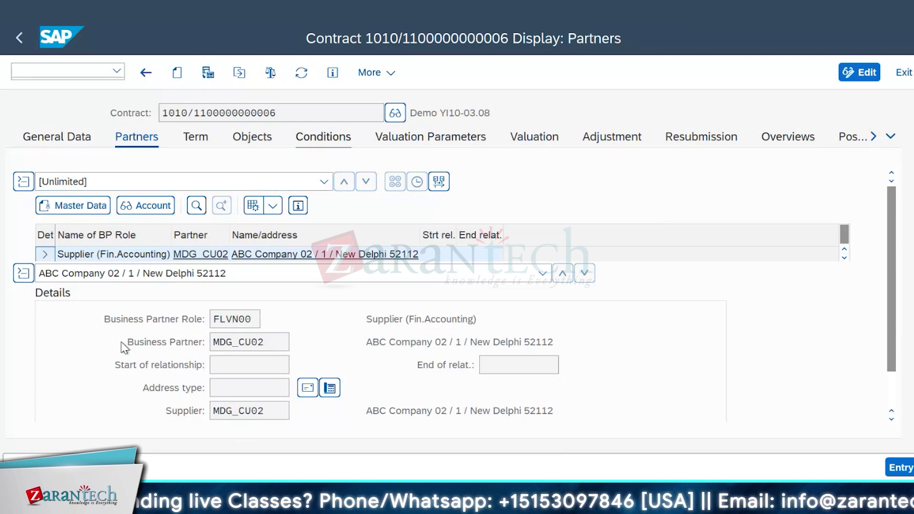
click(22, 370)
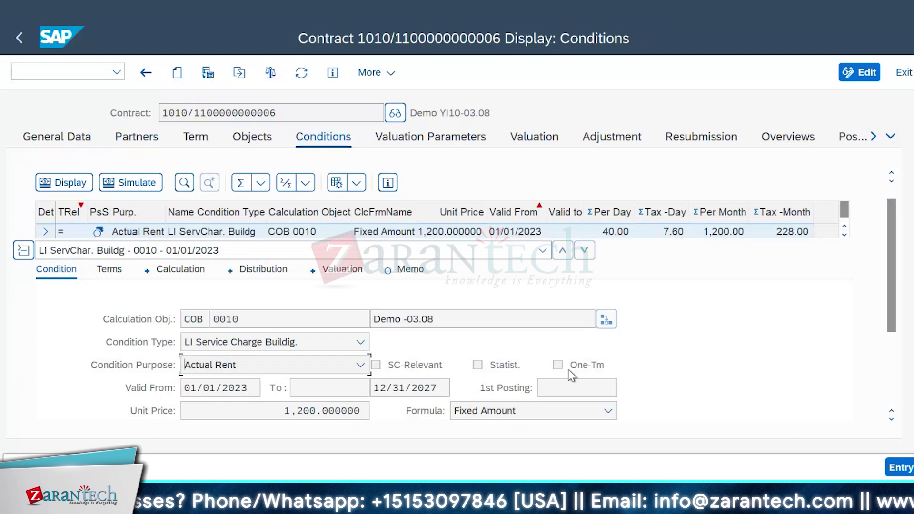
scroll(459, 383, up, 1)
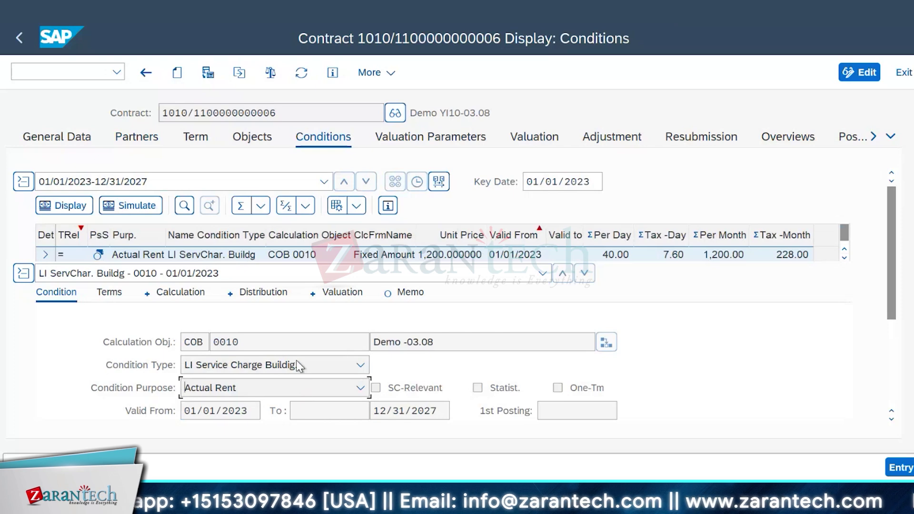
scroll(300, 364, down, 7)
double_click(294, 273)
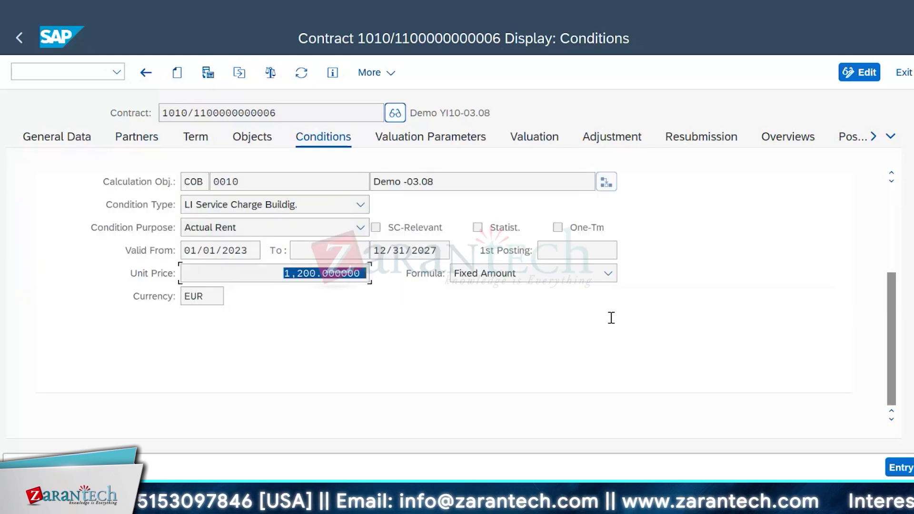
scroll(611, 317, up, 7)
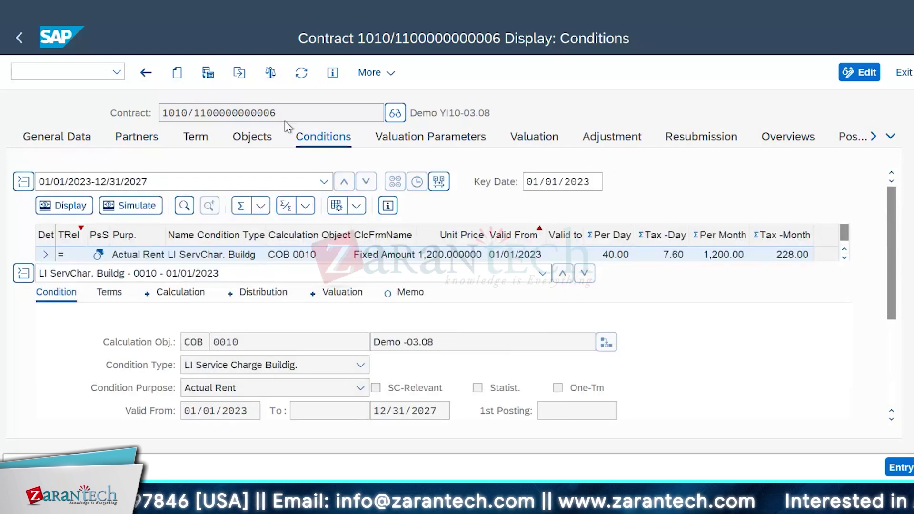
drag(289, 114, 206, 114)
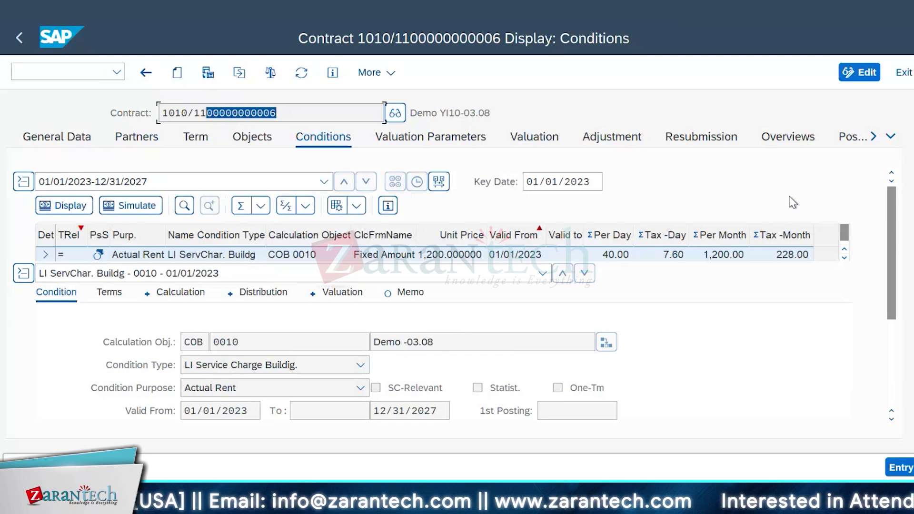
Switch to Notepad and review the configuration notes on condition type, contract type, object types and GL accounts.
key(alt+Tab)
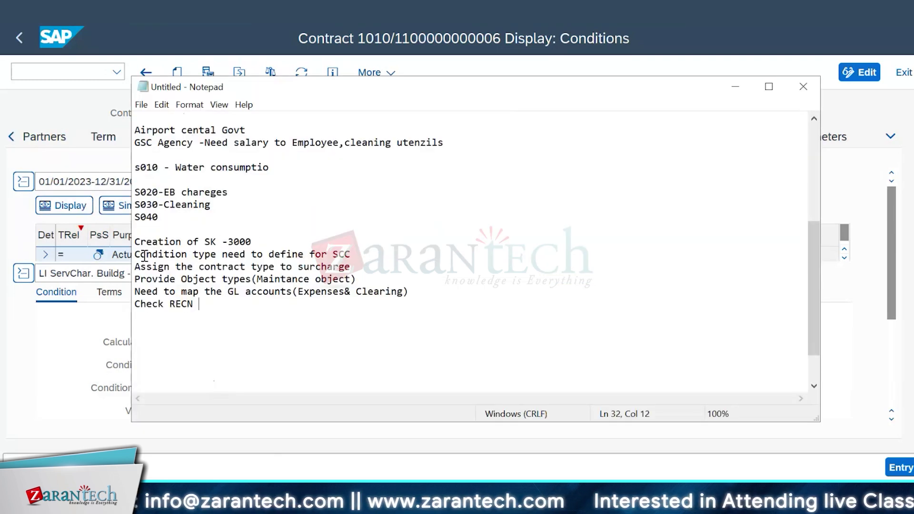
drag(140, 255, 416, 253)
click(416, 253)
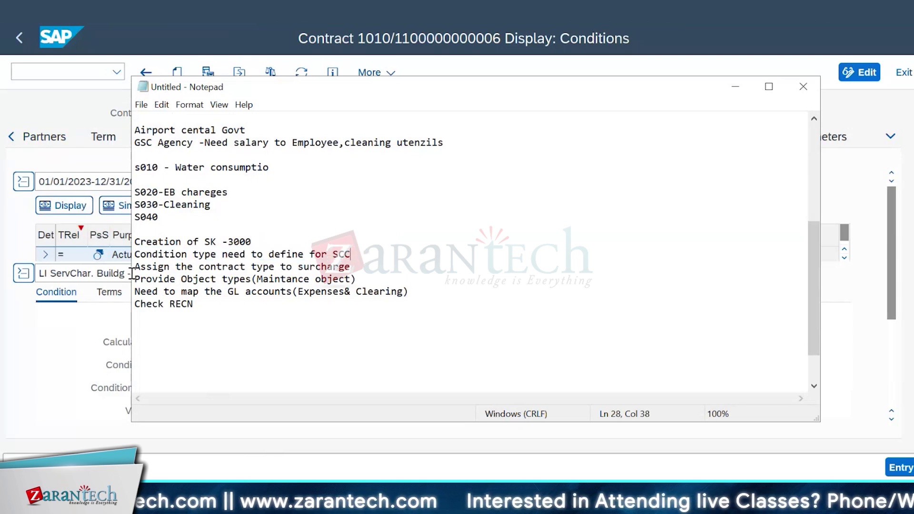
drag(137, 266, 212, 267)
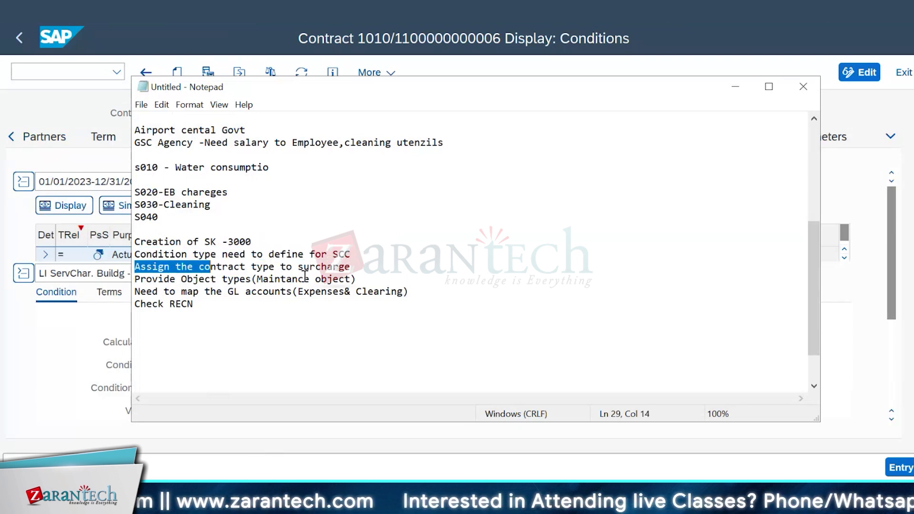
double_click(350, 257)
drag(350, 261, 353, 265)
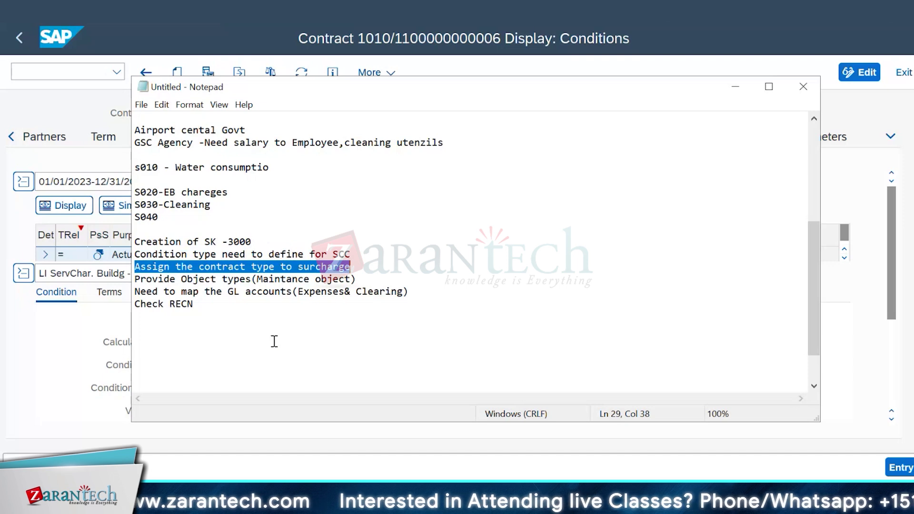
click(135, 279)
drag(135, 279, 194, 292)
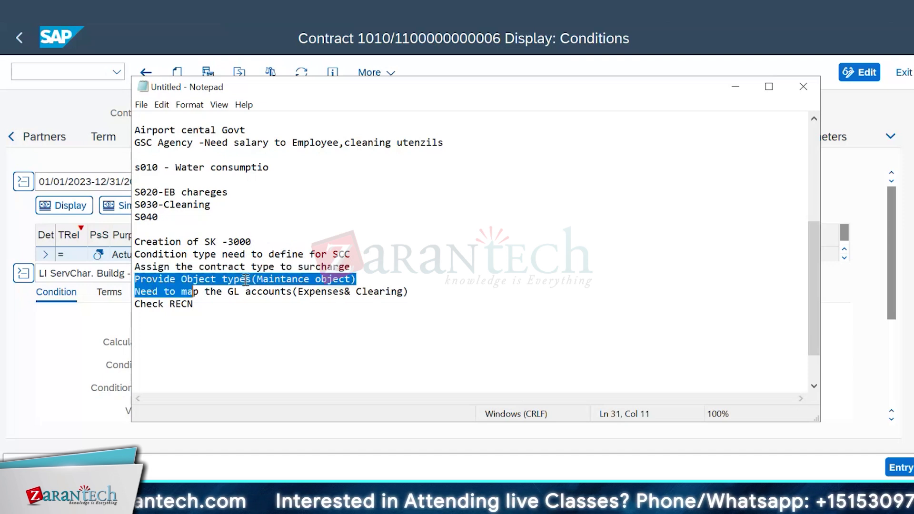
drag(246, 280, 346, 286)
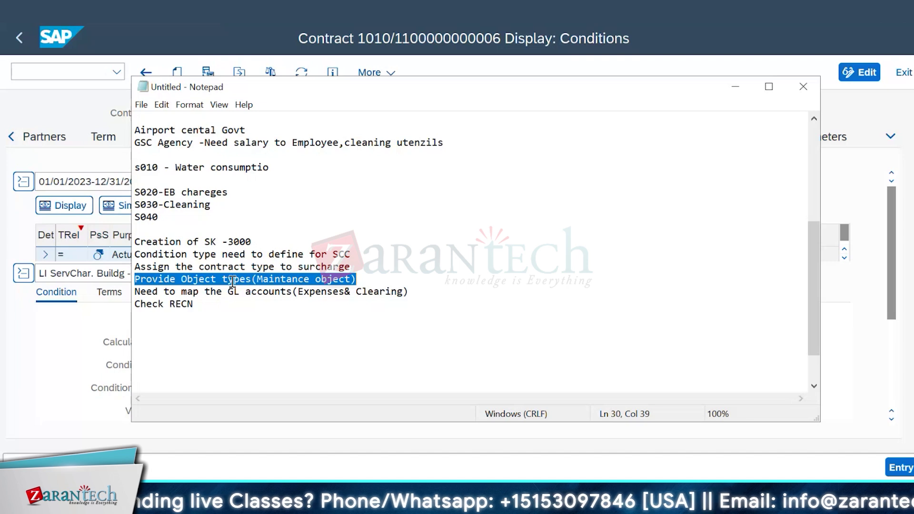
click(341, 333)
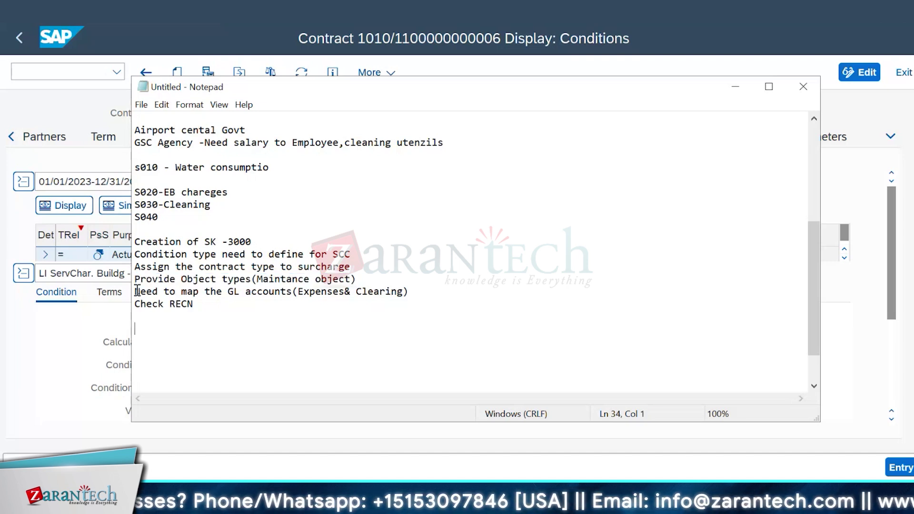
Add the line "In Basic setting check mark the option of service settlement & Sales based Settlement" above the SK -3000 note.
click(136, 231)
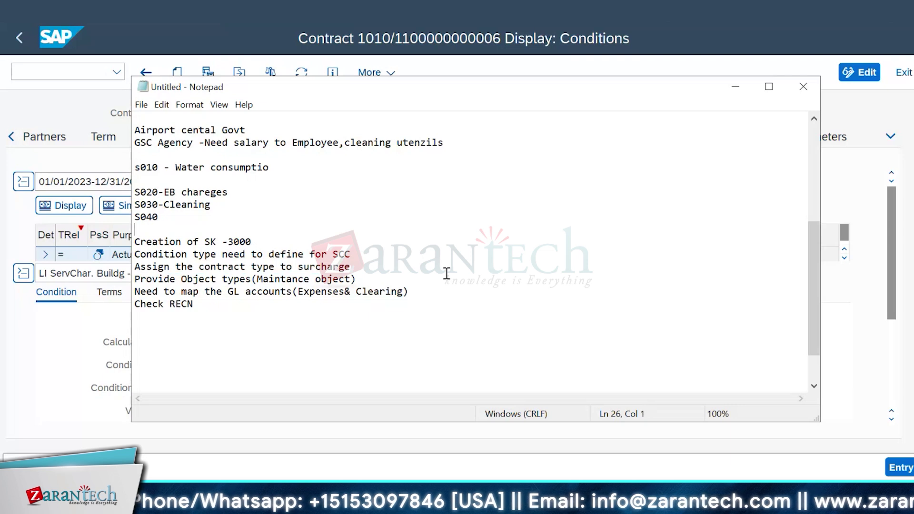
key(Return)
text(In Basic setting check mark the optio)
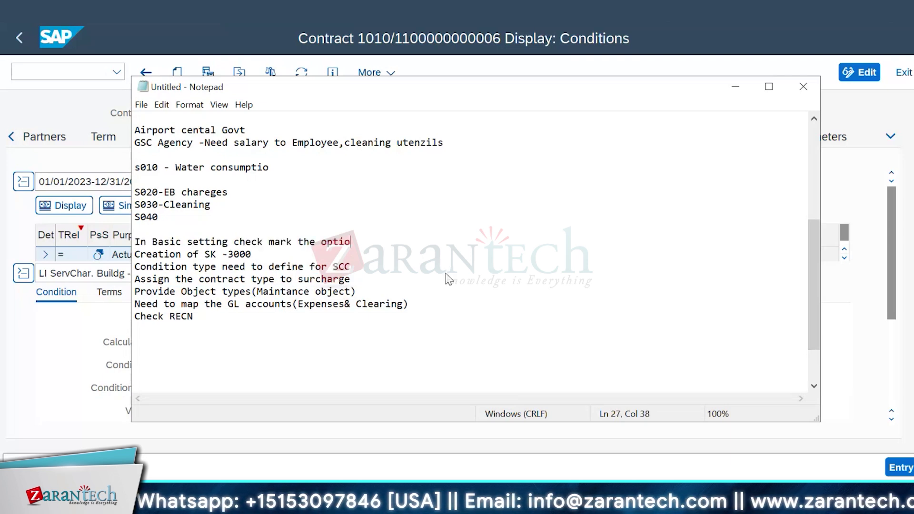
text(n of )
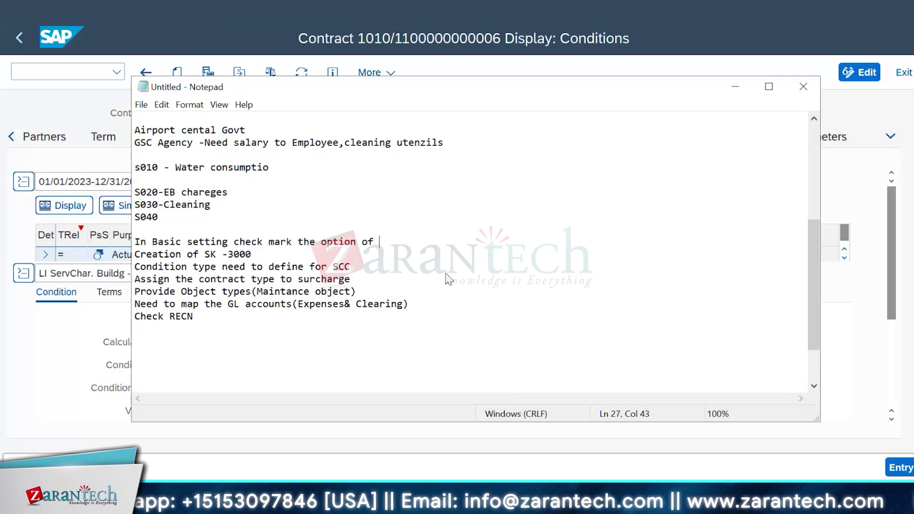
text(service se)
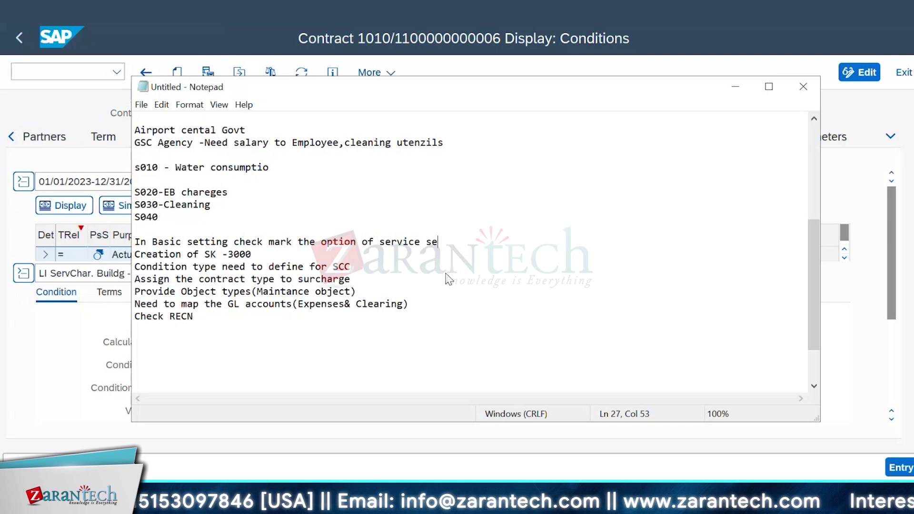
text(ttlement )
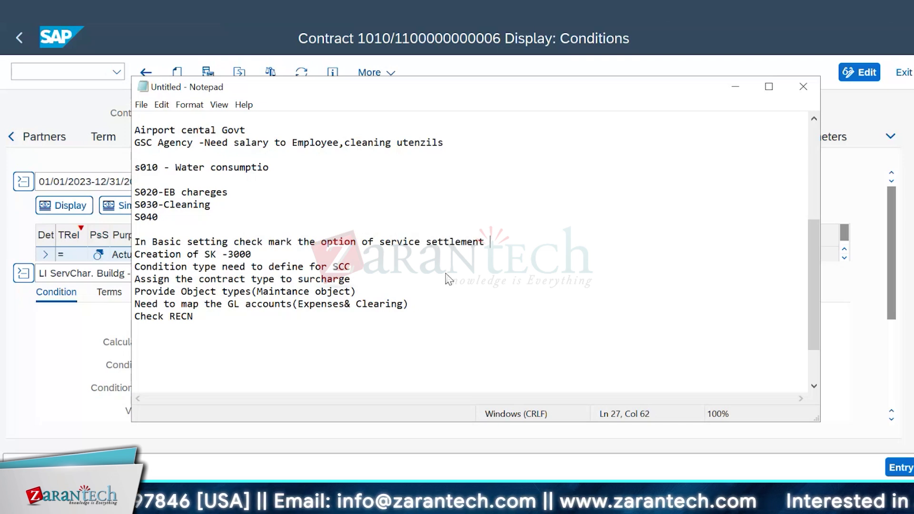
text(& Sa)
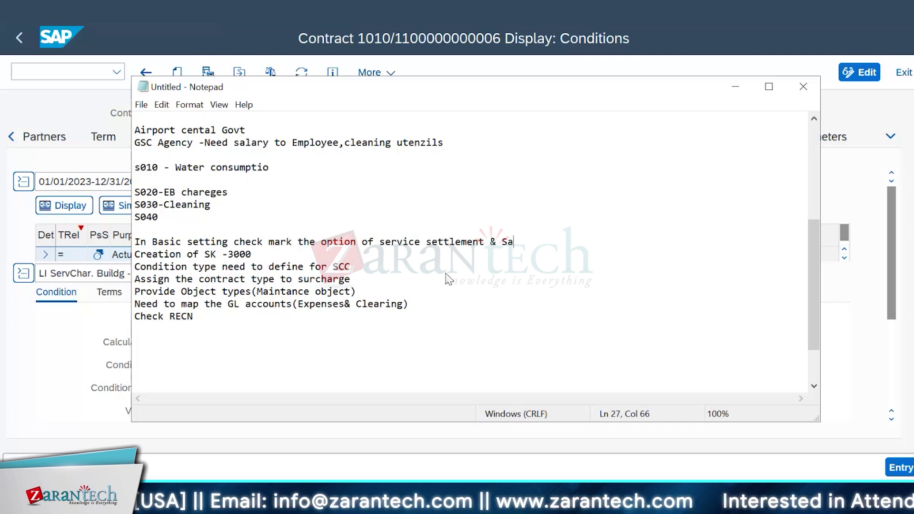
text(les bas)
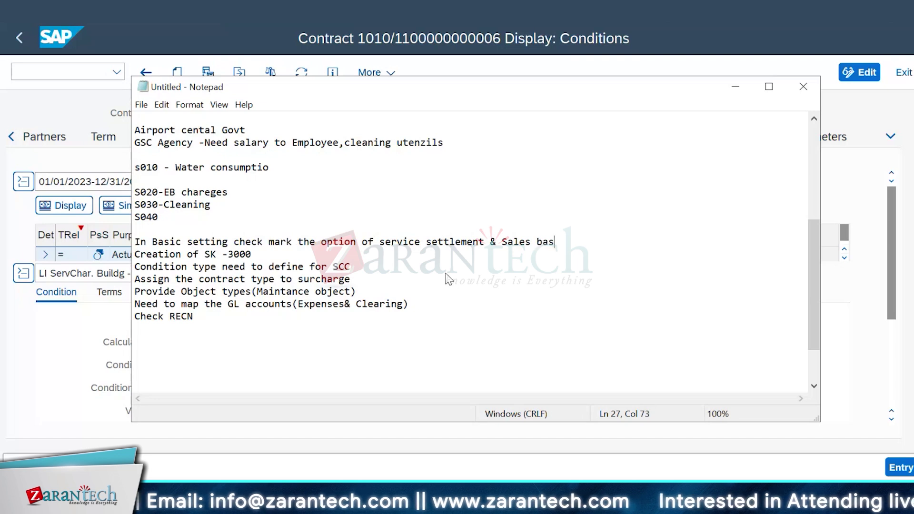
text(ed Sett)
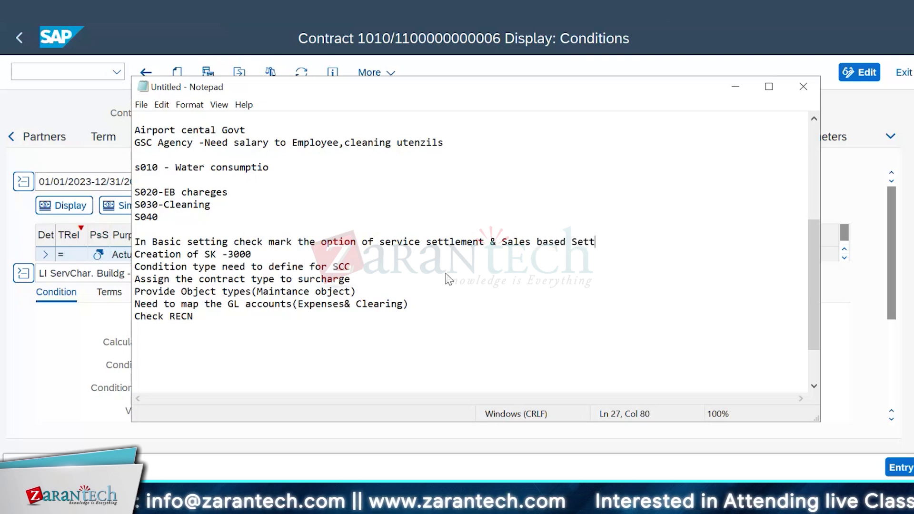
text(lement)
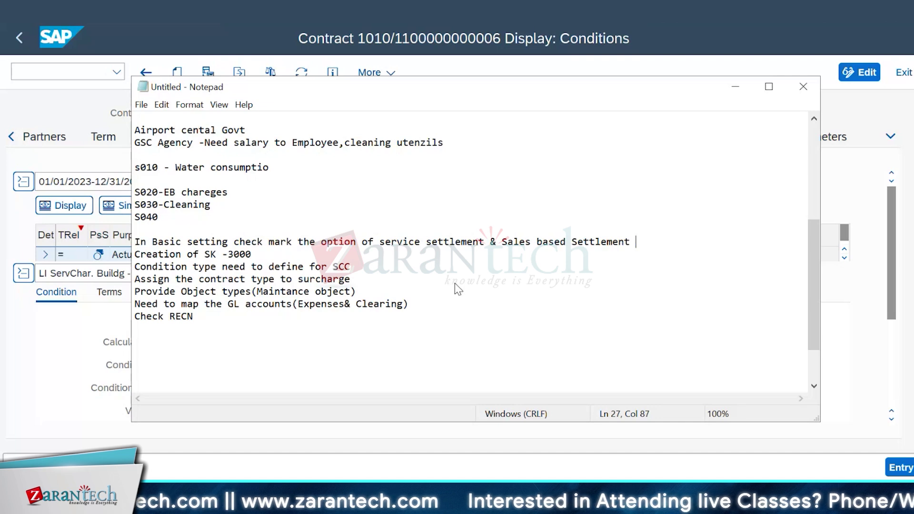
Extend the "Check RECN" note with "in Condition tab" and start a new line below it.
click(206, 316)
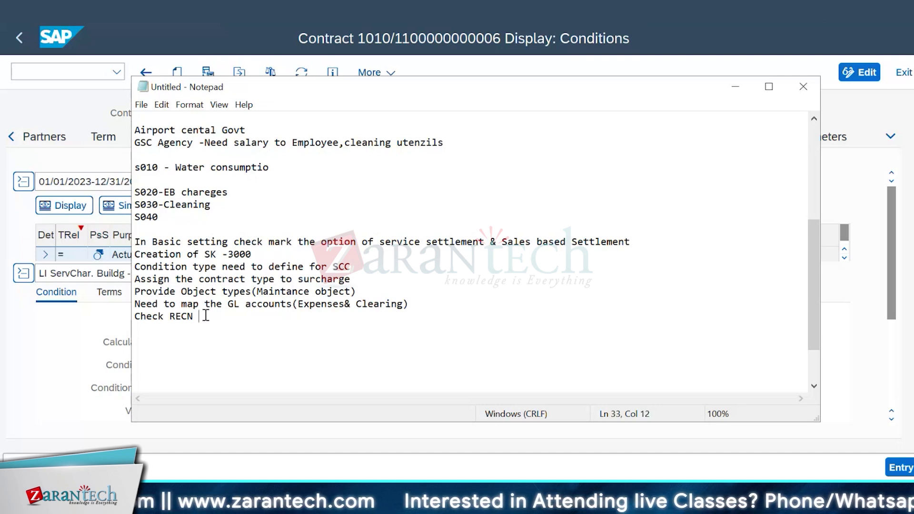
text(in C)
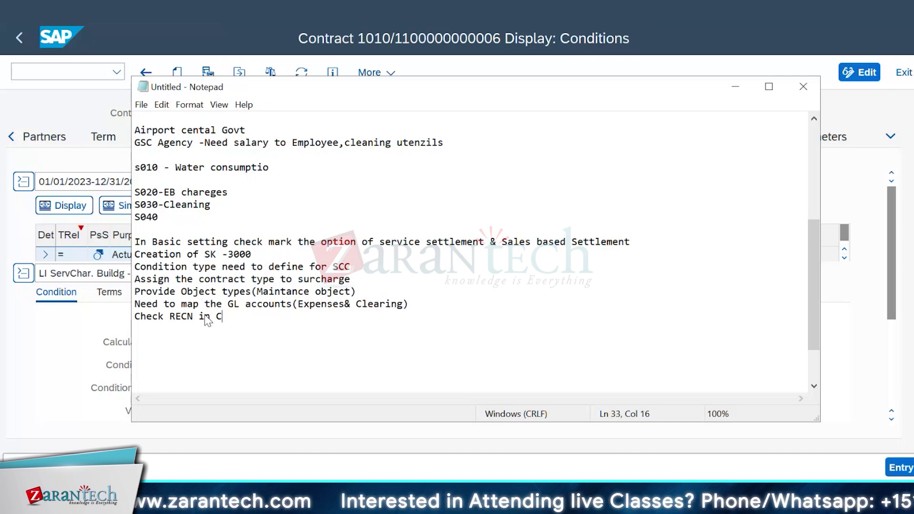
text(ondi)
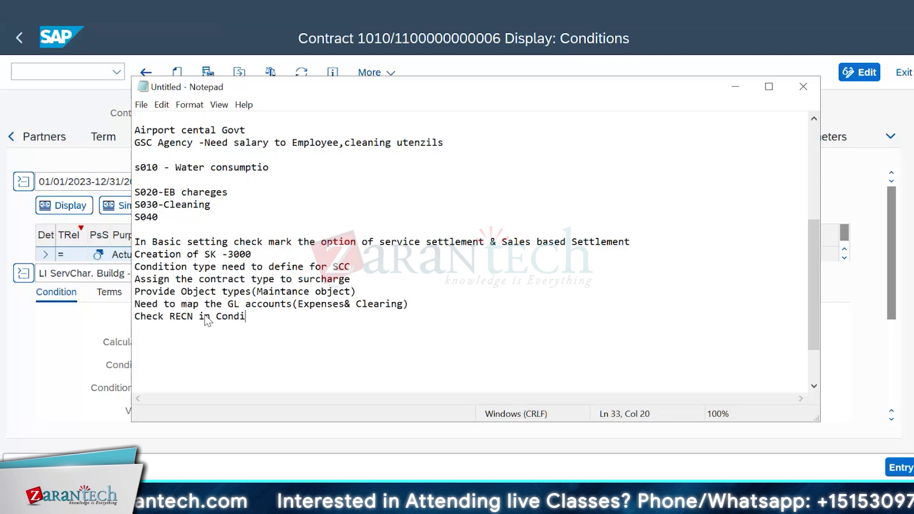
text(tion )
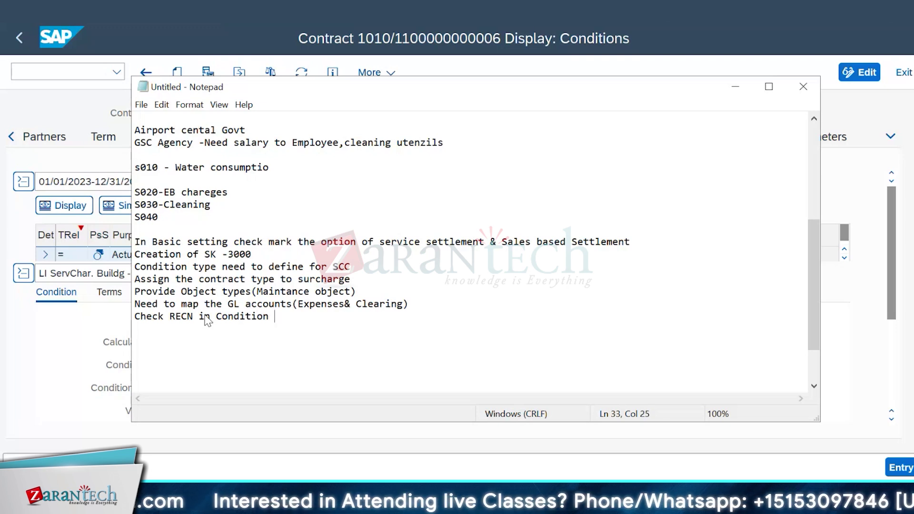
text(tab)
key(Return)
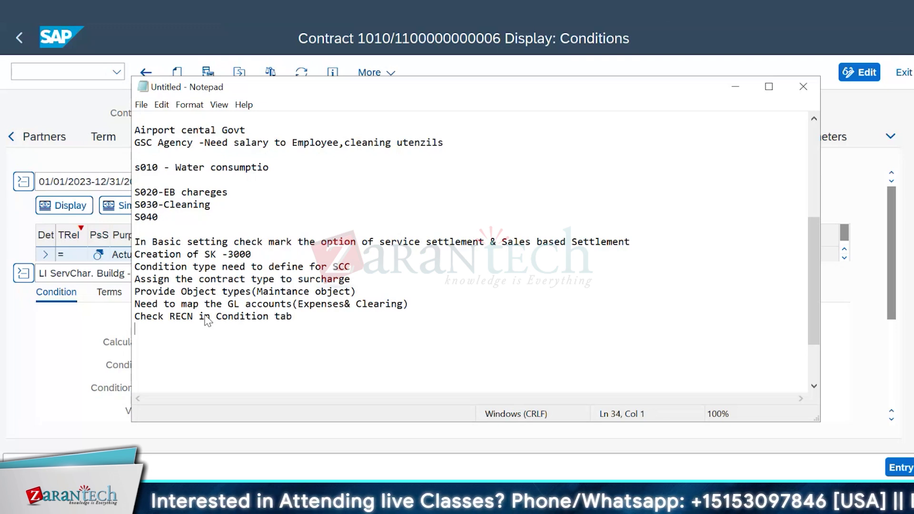
Write "Create the contract with SCS condtion and Activate the contract" as the last line of the notes.
text(Cr)
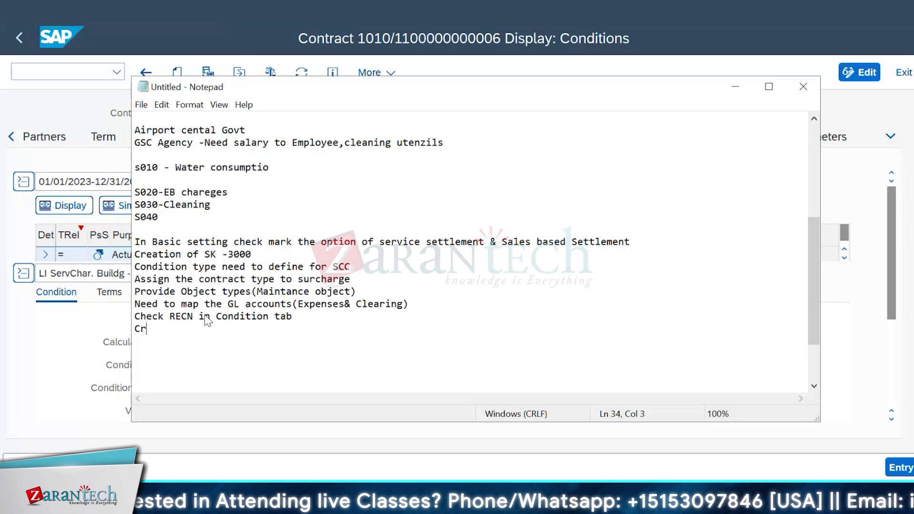
text(eate the )
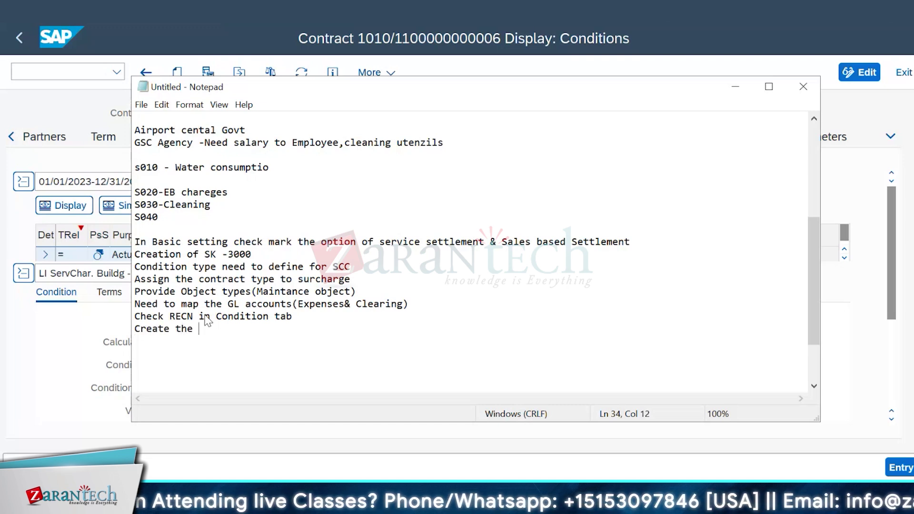
text(contra)
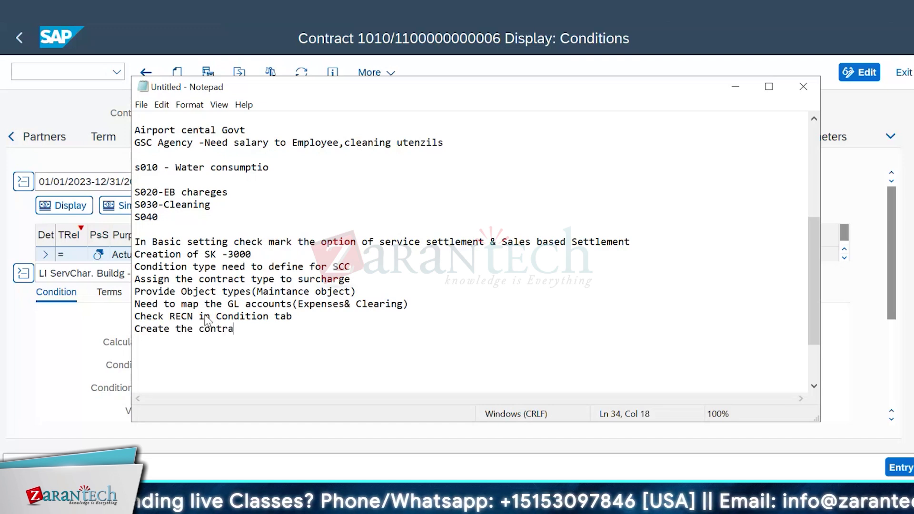
text(ct with )
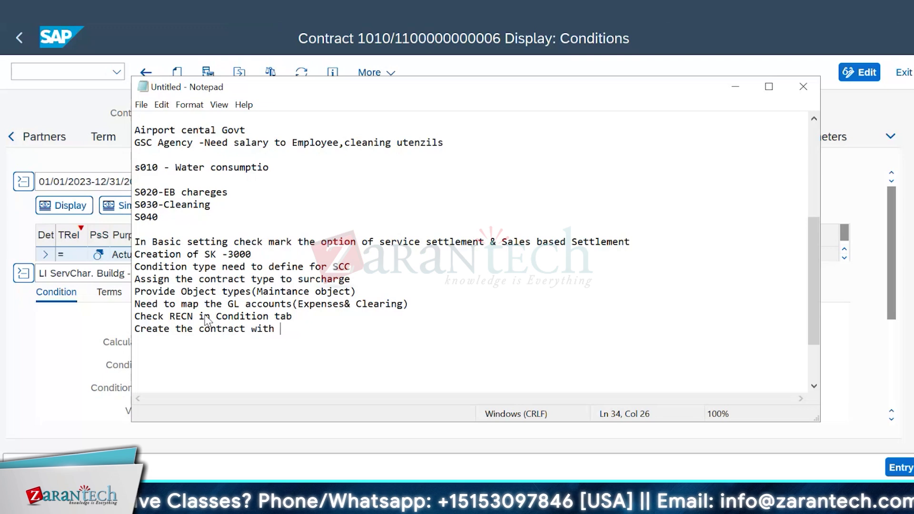
text(SCS)
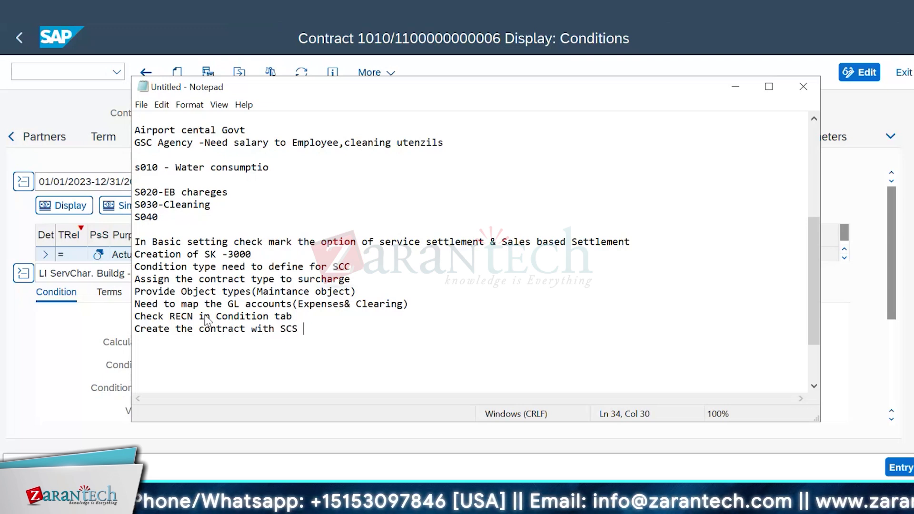
text( condtio)
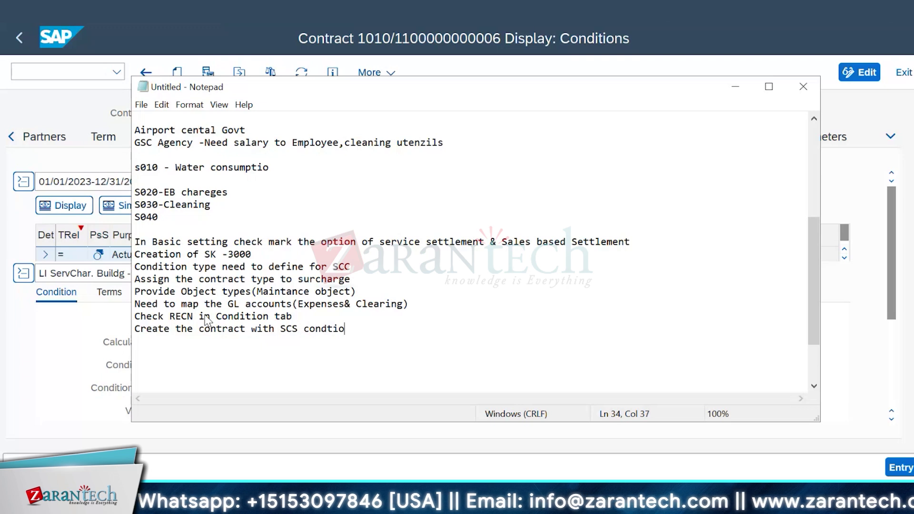
text(n and)
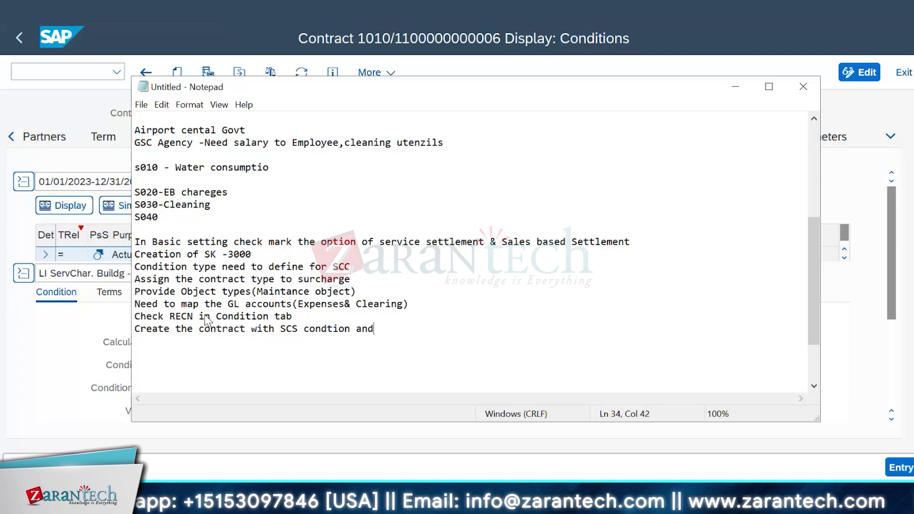
text( Acti)
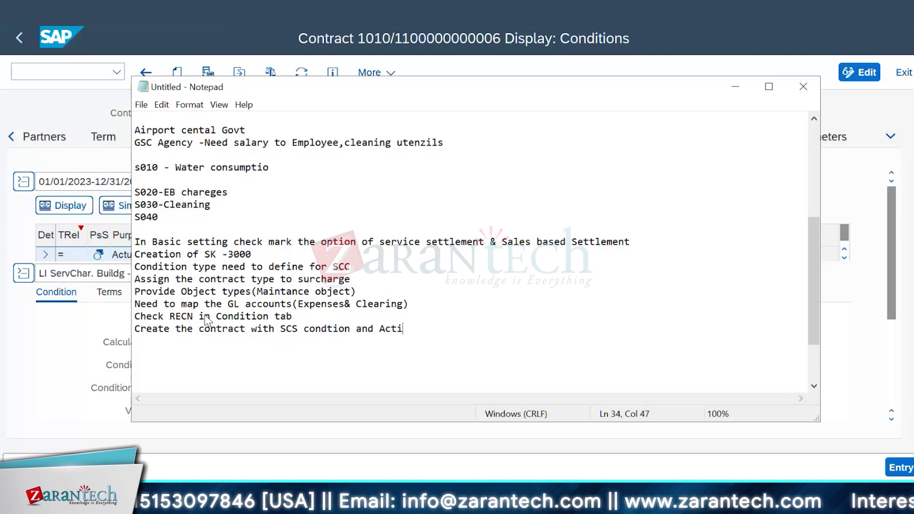
text(vta)
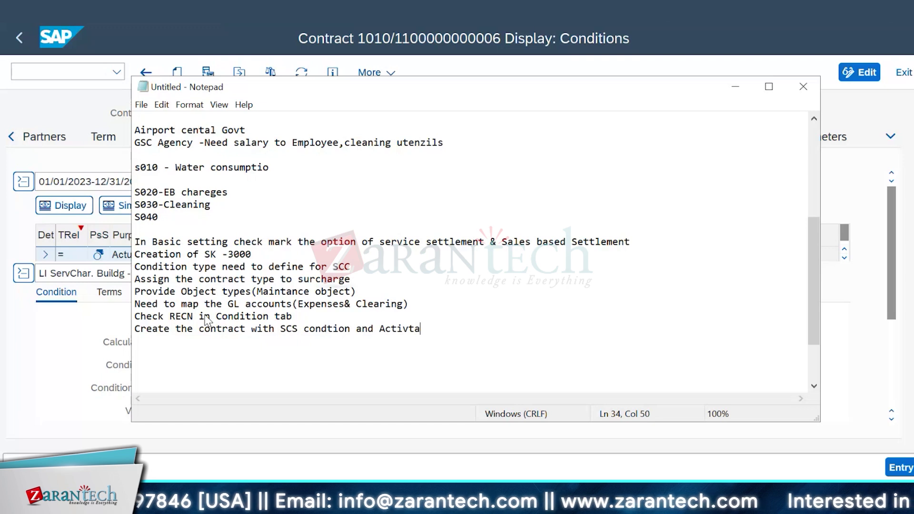
key(BackSpace)
key(BackSpace)
key(BackSpace)
key(BackSpace)
text(i)
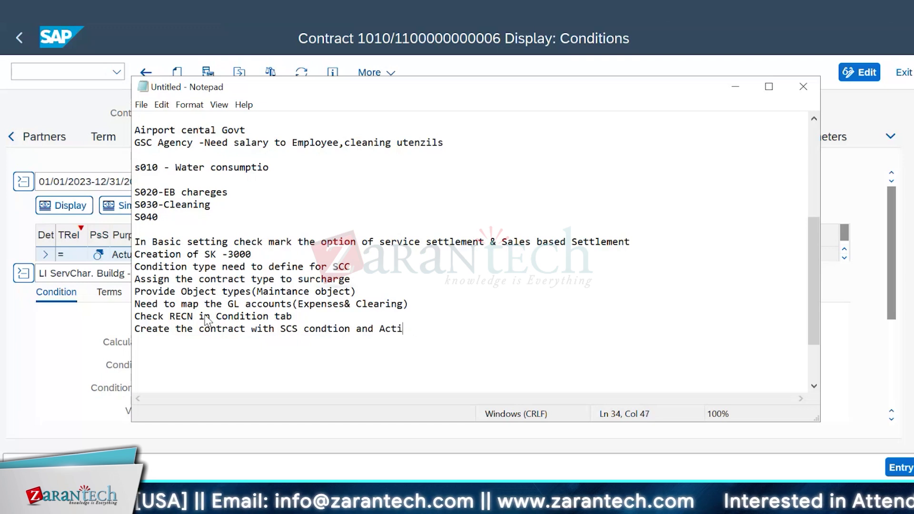
text(vate t)
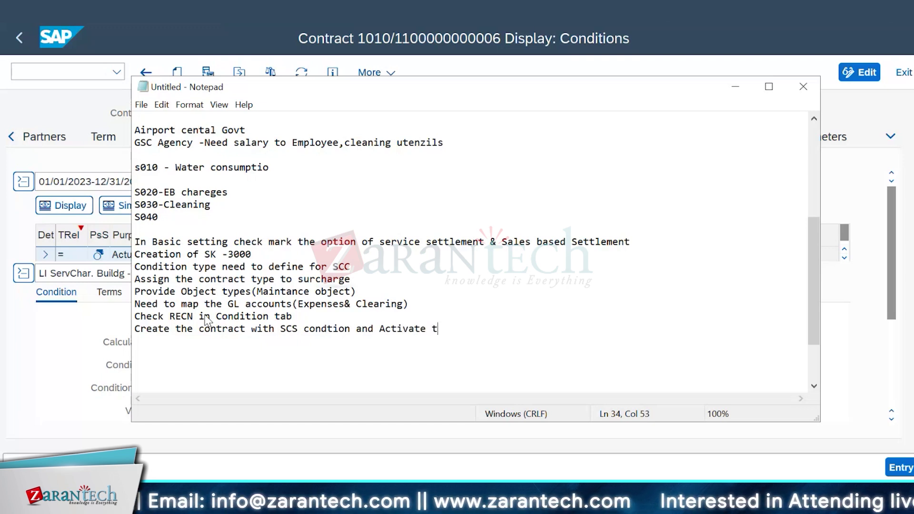
text(he contract)
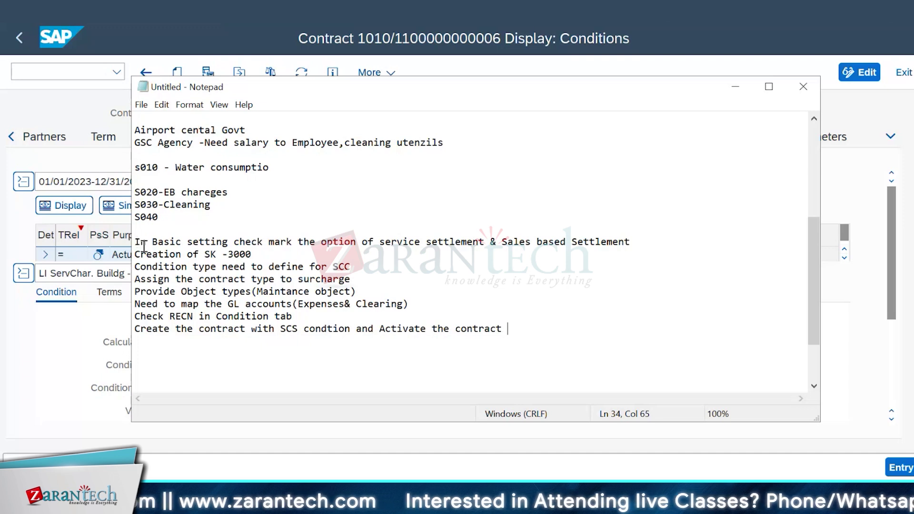
Review the list of configuration steps from the basic setting line through contract activation.
drag(140, 243, 170, 276)
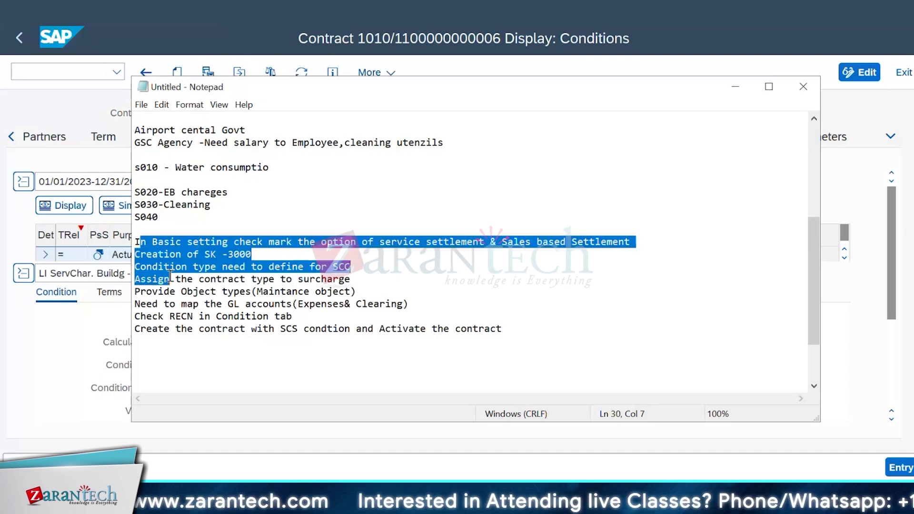
click(247, 379)
click(146, 290)
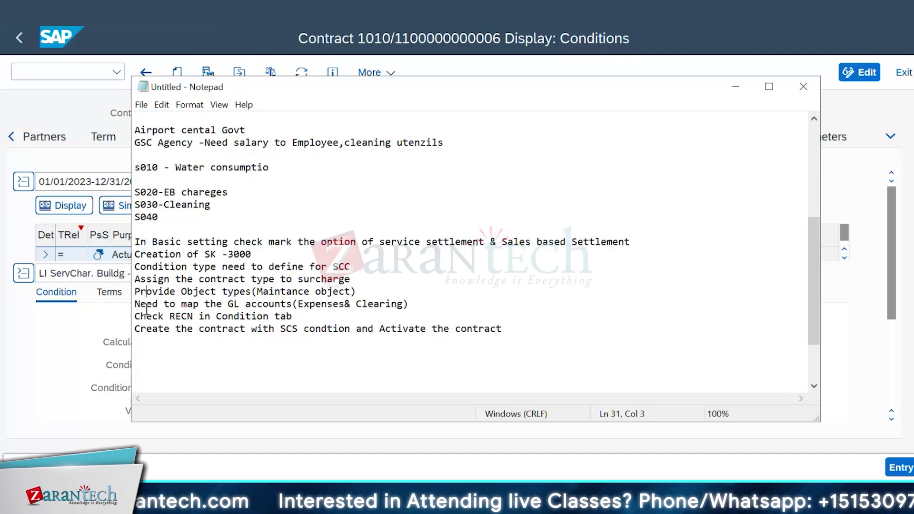
click(147, 309)
click(152, 330)
drag(506, 334, 140, 245)
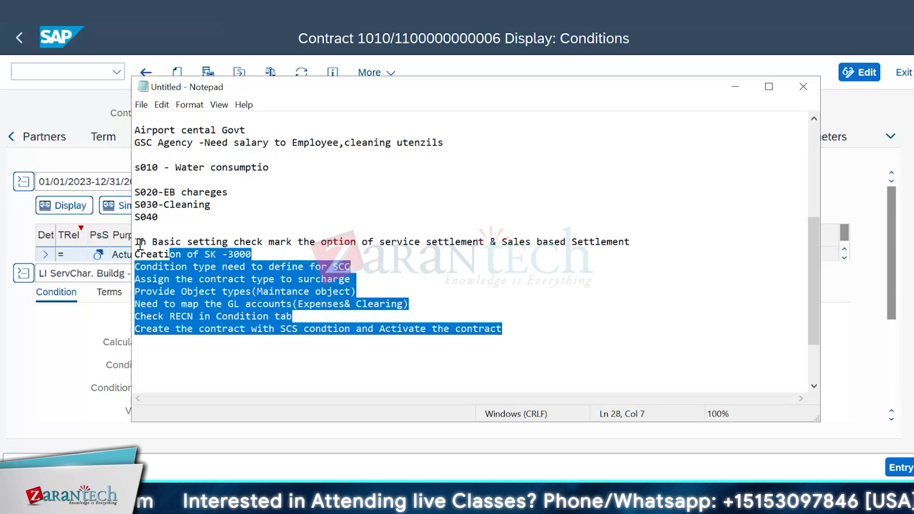
click(259, 212)
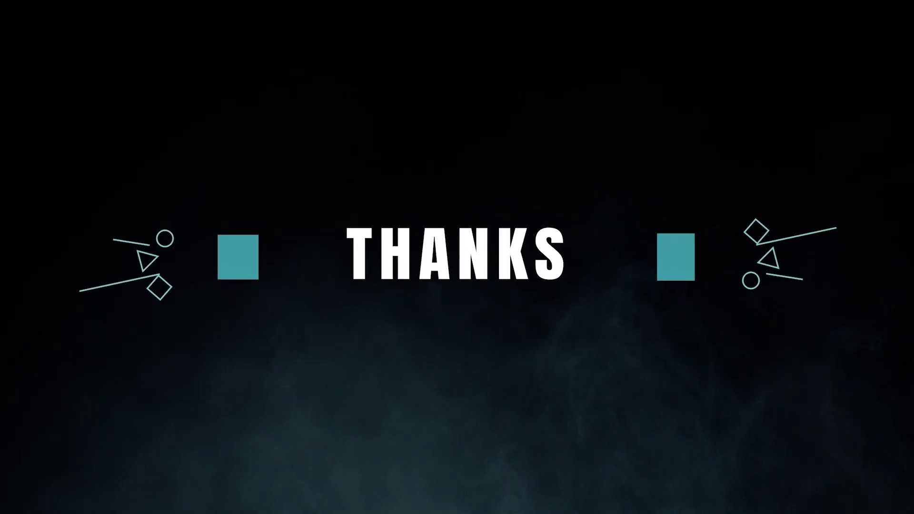